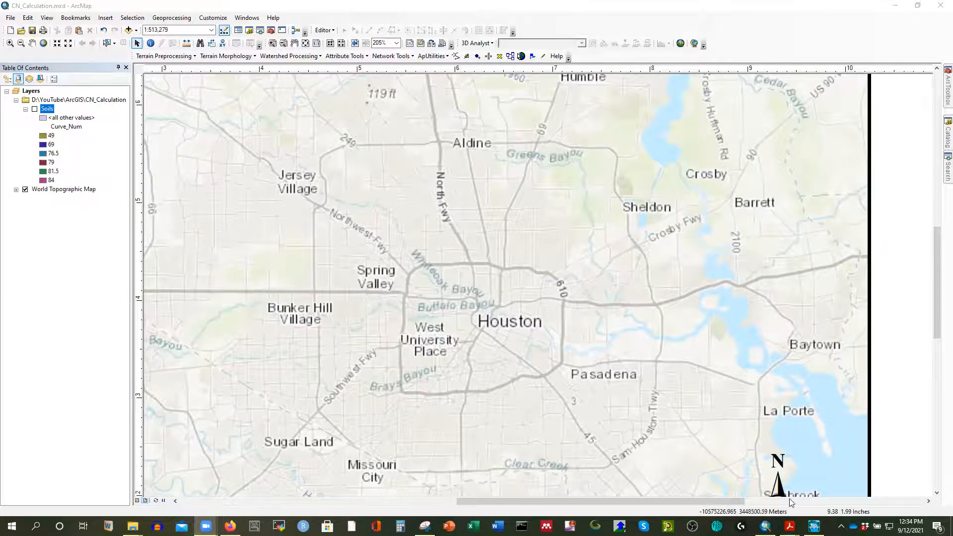
Step: Switch to HEC-RAS and open the BigCreek project from the d:\YouTube\HEC-RAS_Big_Creek folder
click(814, 526)
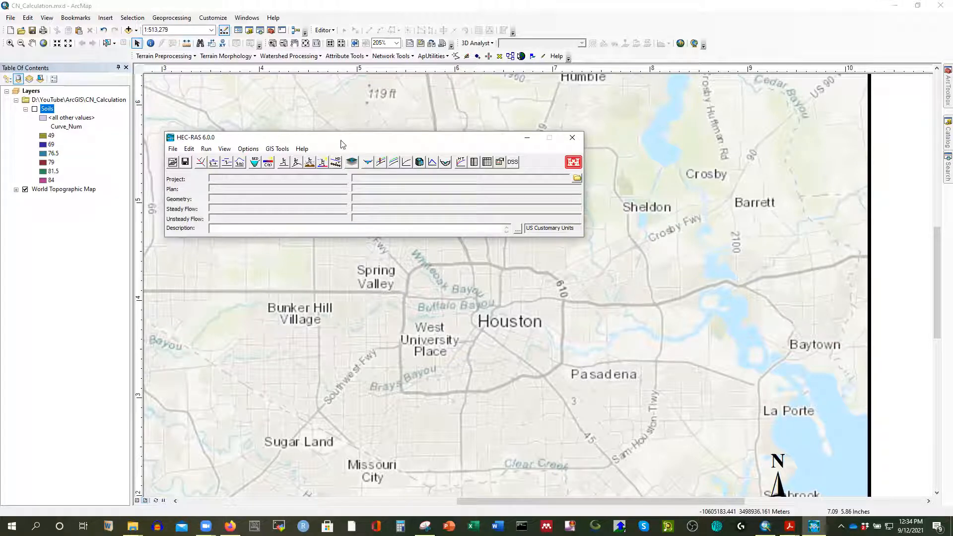
click(174, 163)
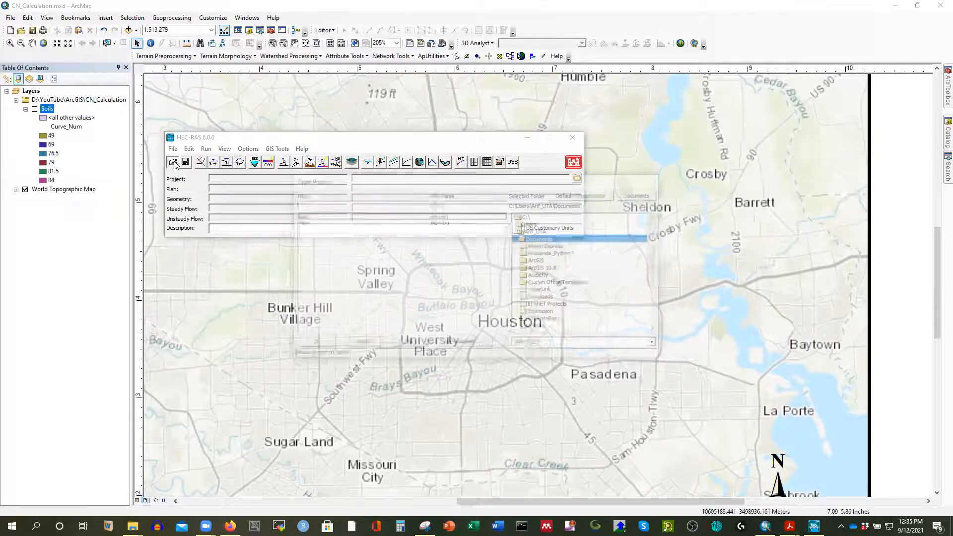
click(542, 345)
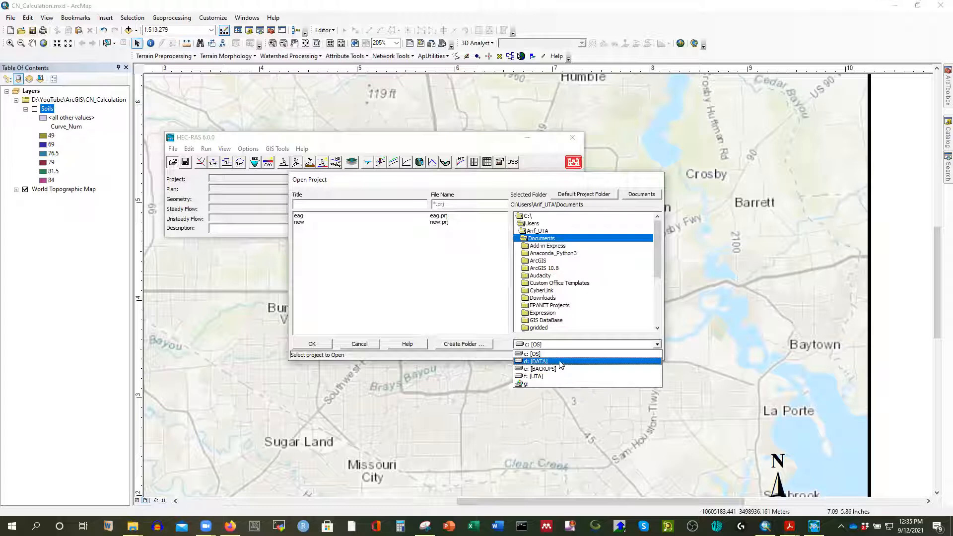
click(551, 361)
scroll(548, 307, down, 10)
scroll(547, 306, down, 2)
double_click(541, 314)
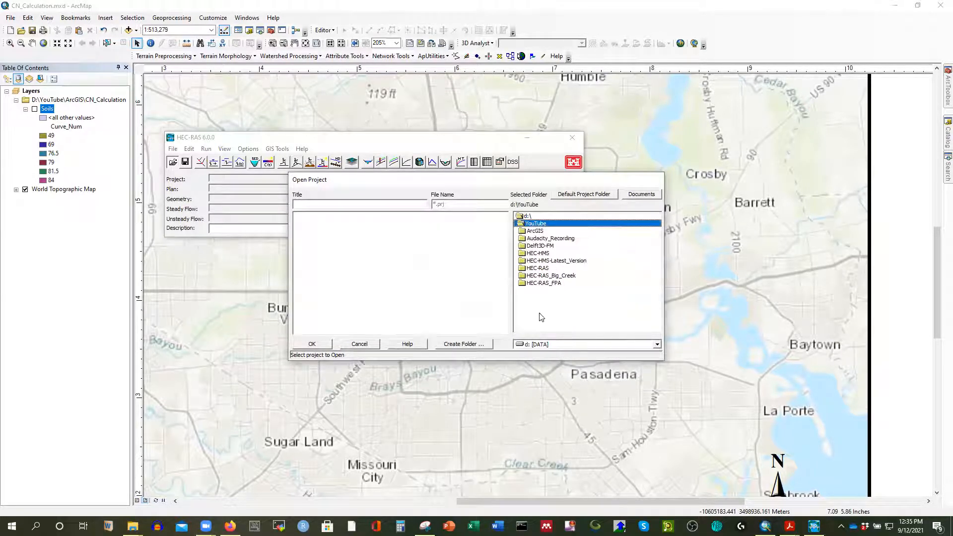
double_click(548, 276)
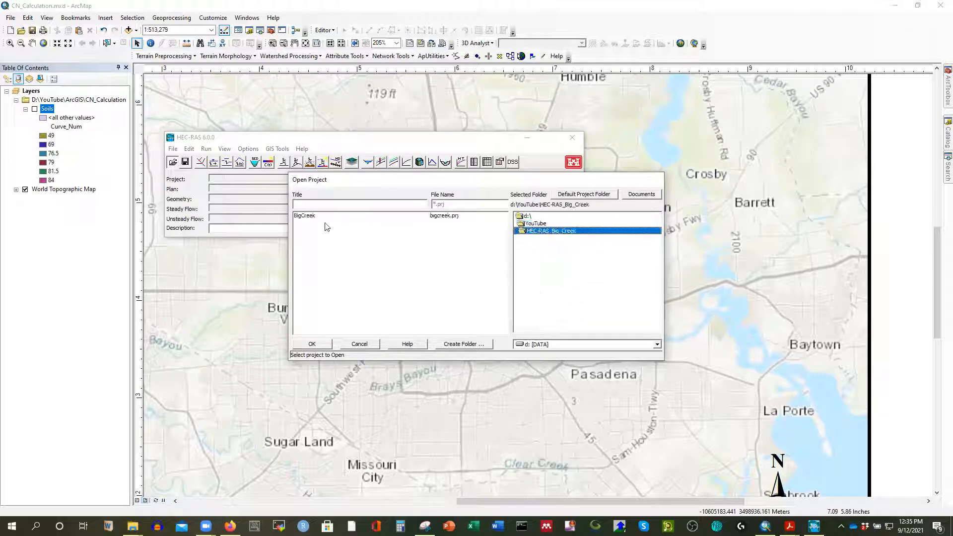
click(308, 217)
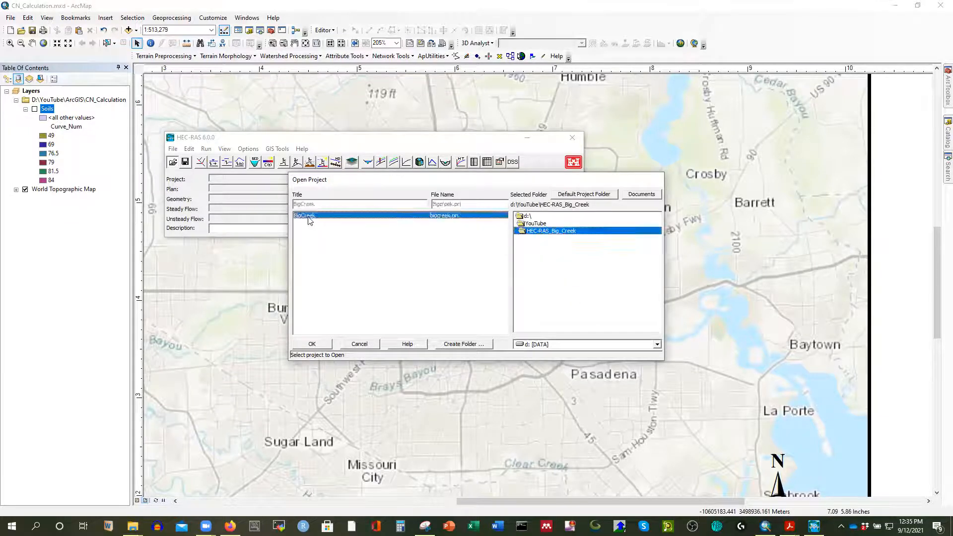
click(323, 346)
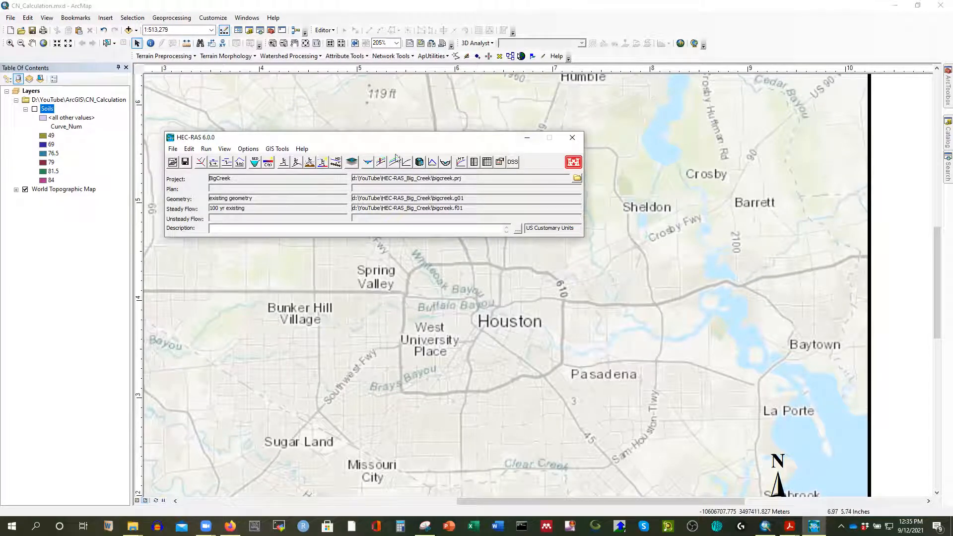
Step: Open the existing geometry full screen and review the bridge data at river stations 106365 and 97030
click(201, 162)
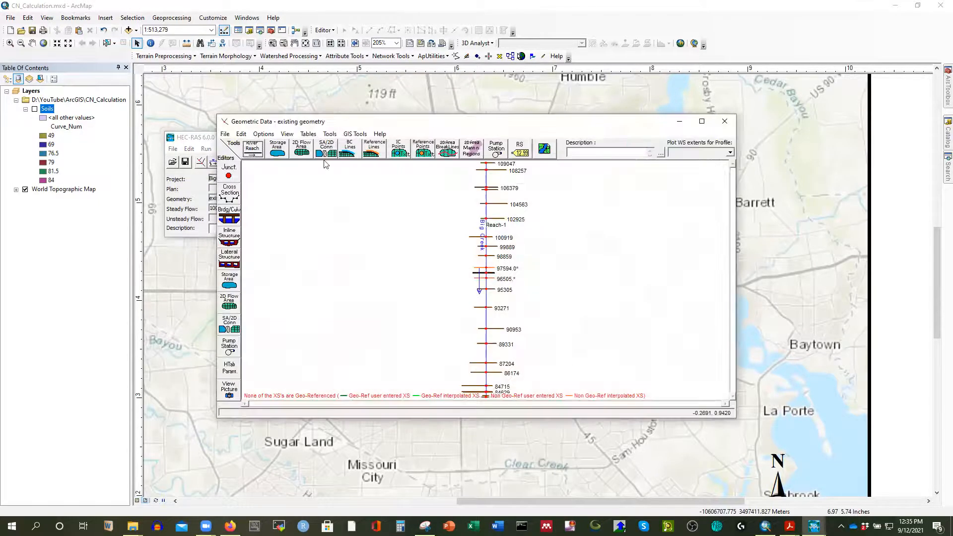
click(702, 122)
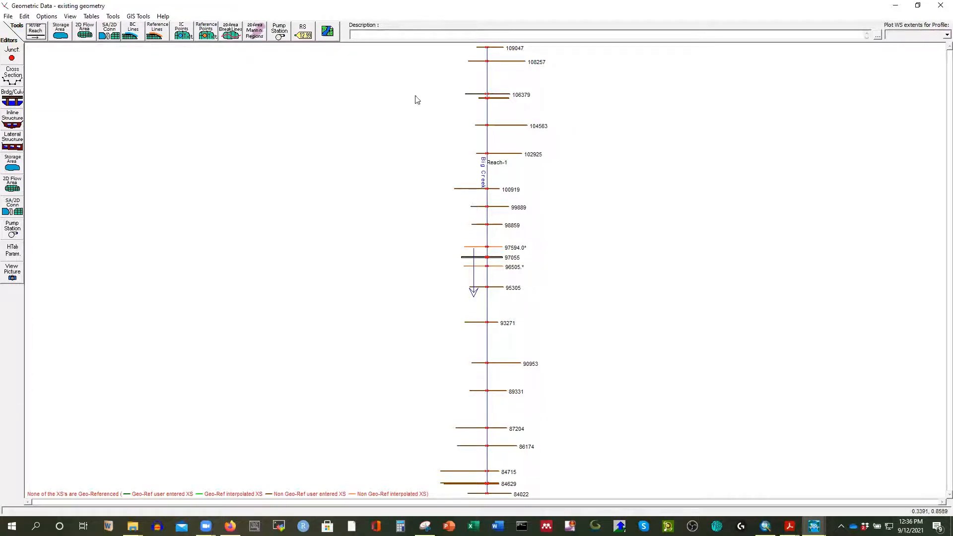
click(13, 101)
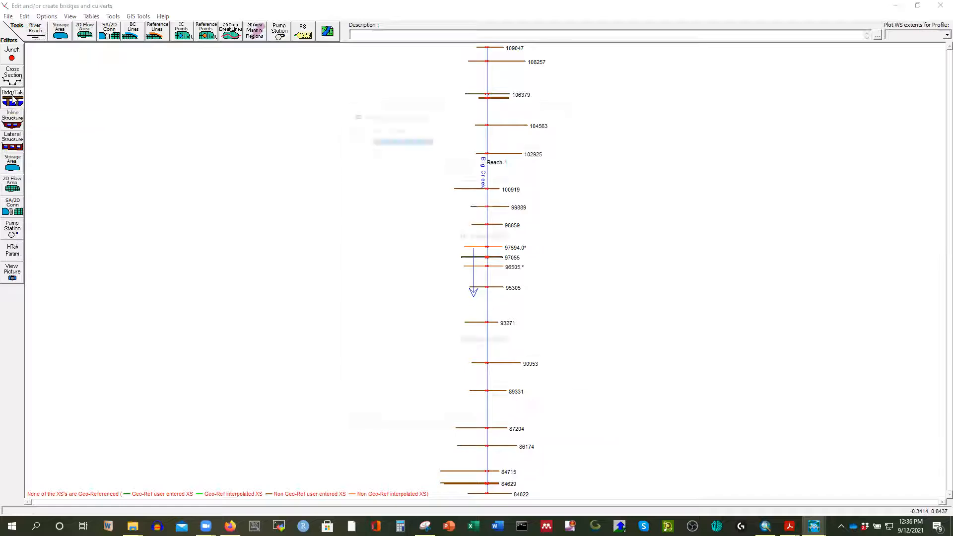
drag(468, 120, 192, 96)
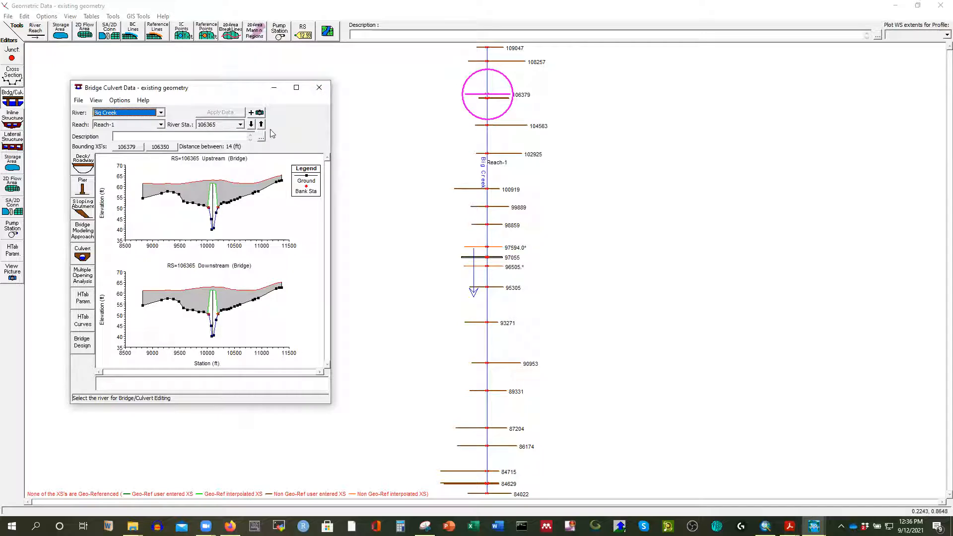
click(251, 125)
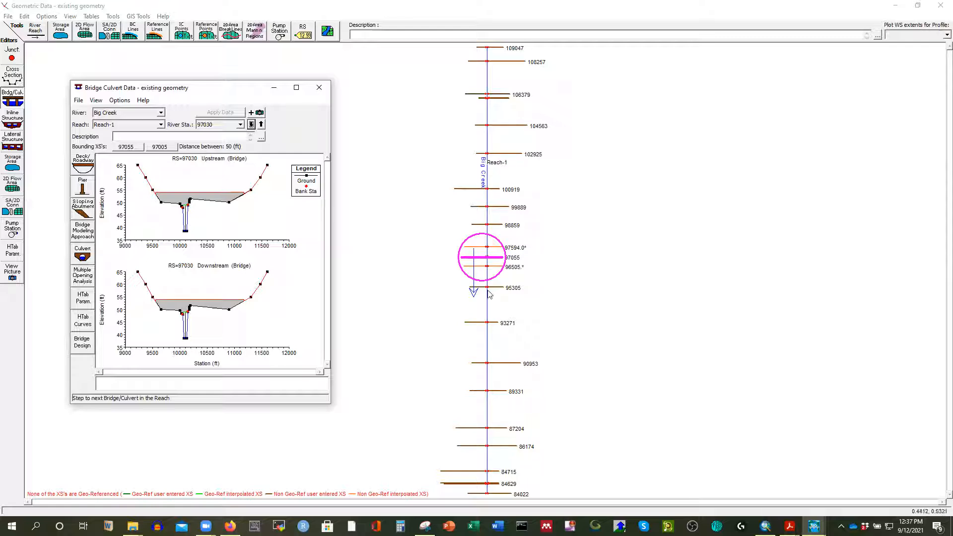
click(296, 87)
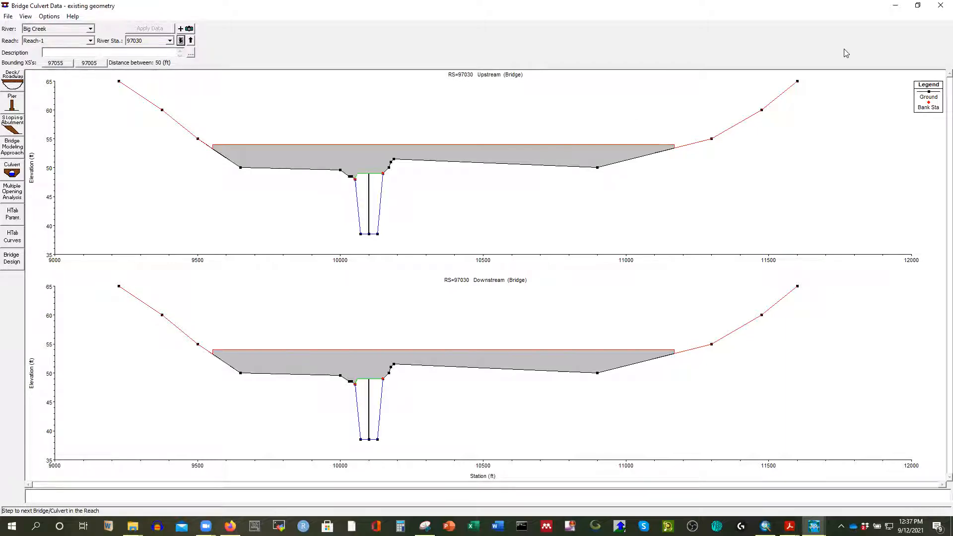
click(940, 7)
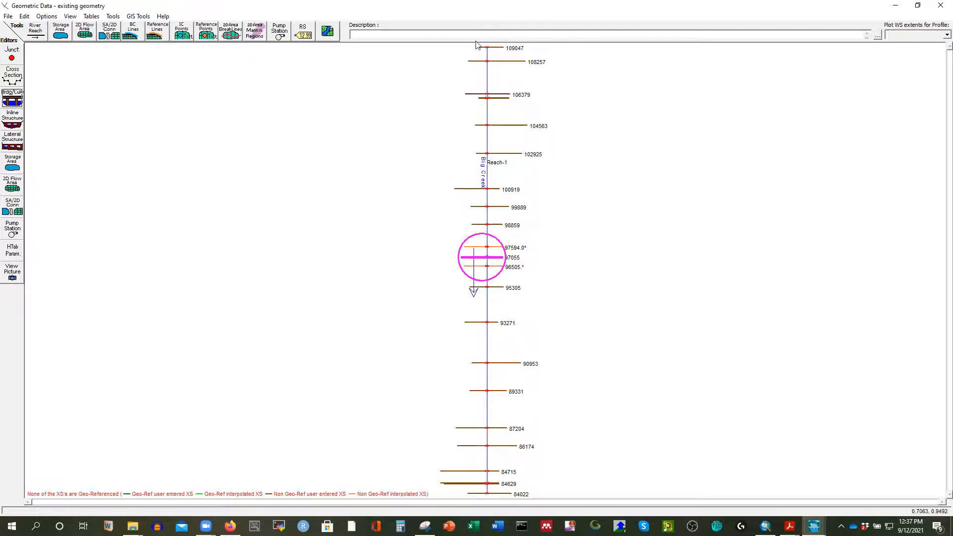
Step: Review the Big Creek cross sections one by one, going downstream from river station 109047 to 84629
click(14, 77)
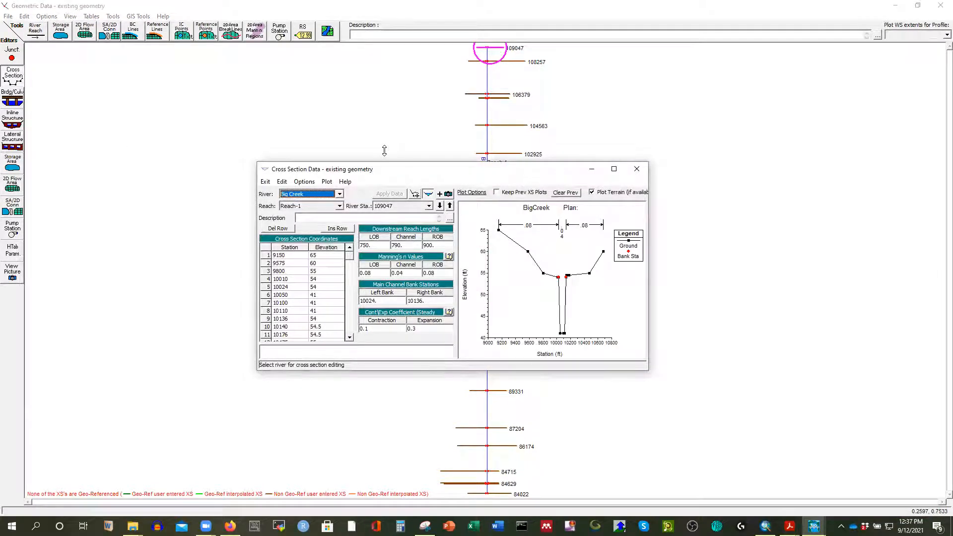
drag(410, 170, 213, 89)
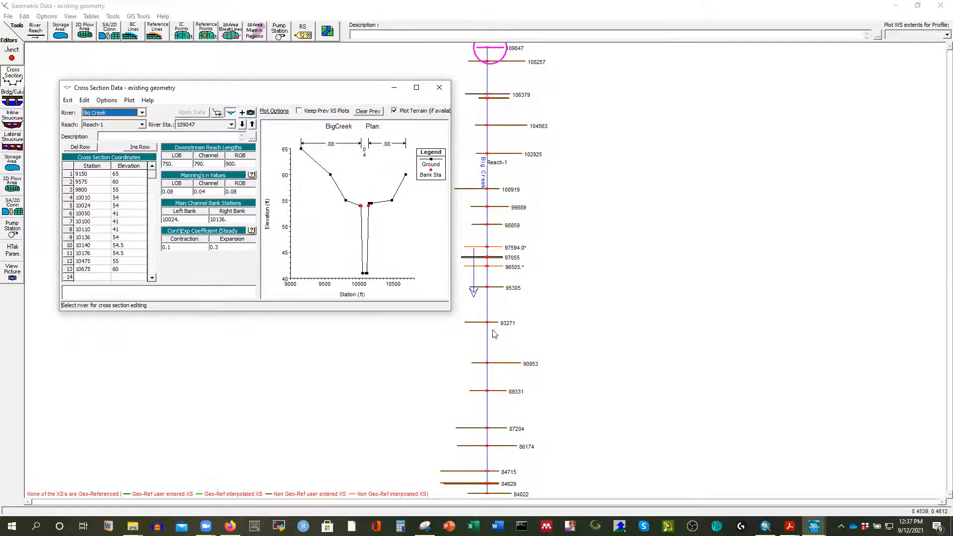
drag(349, 94, 292, 78)
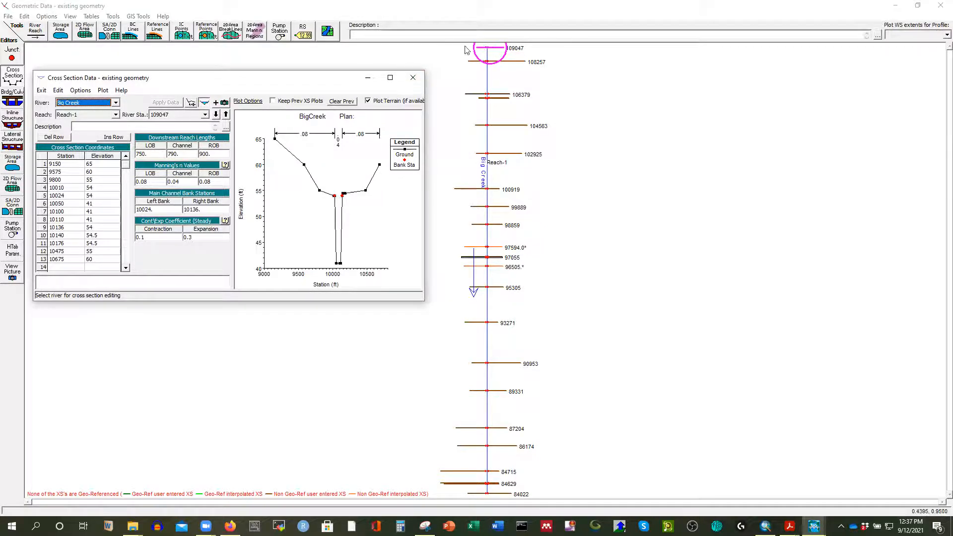
click(216, 115)
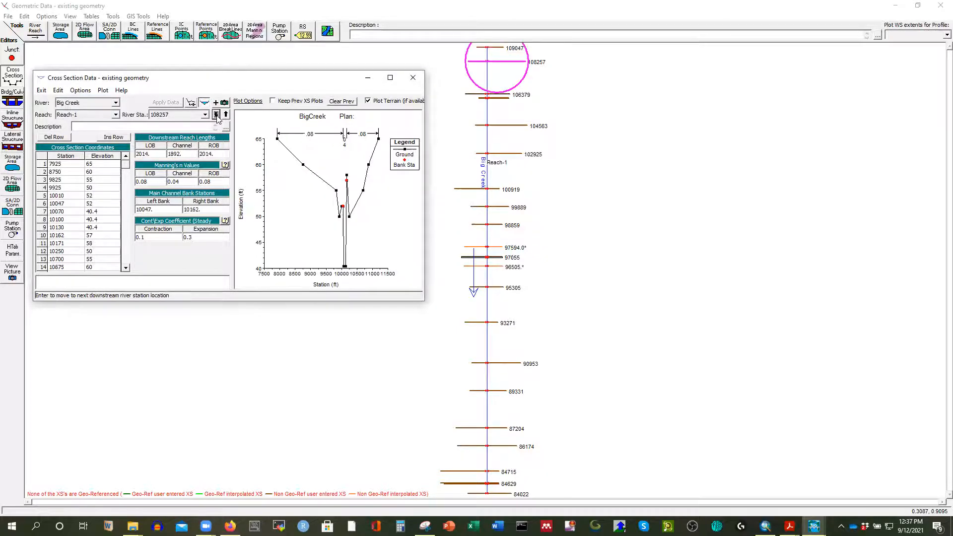
click(216, 115)
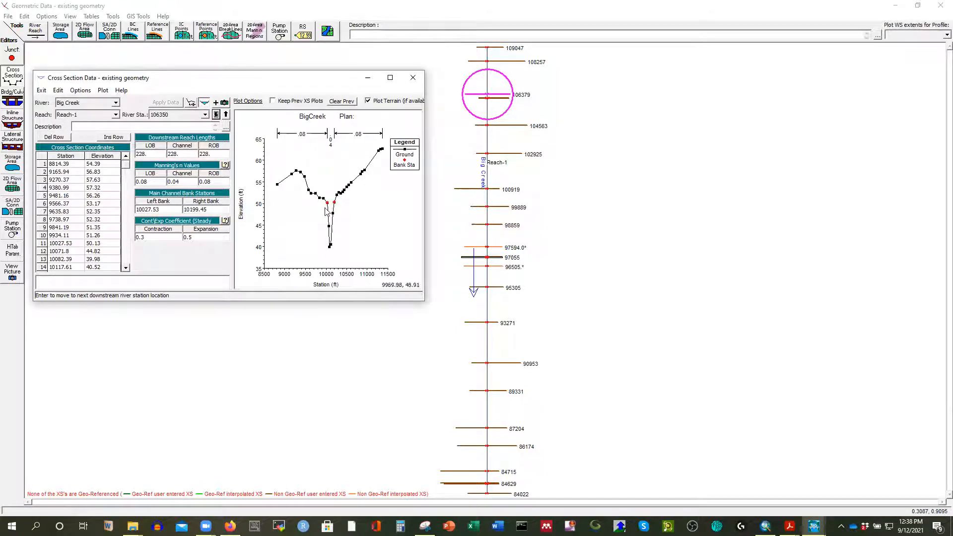
click(216, 115)
click(216, 114)
click(216, 114)
click(216, 115)
click(216, 114)
click(216, 115)
click(216, 115)
click(216, 114)
click(216, 115)
click(216, 115)
click(216, 114)
click(216, 115)
click(215, 115)
click(216, 114)
click(216, 115)
click(216, 114)
click(216, 115)
click(216, 115)
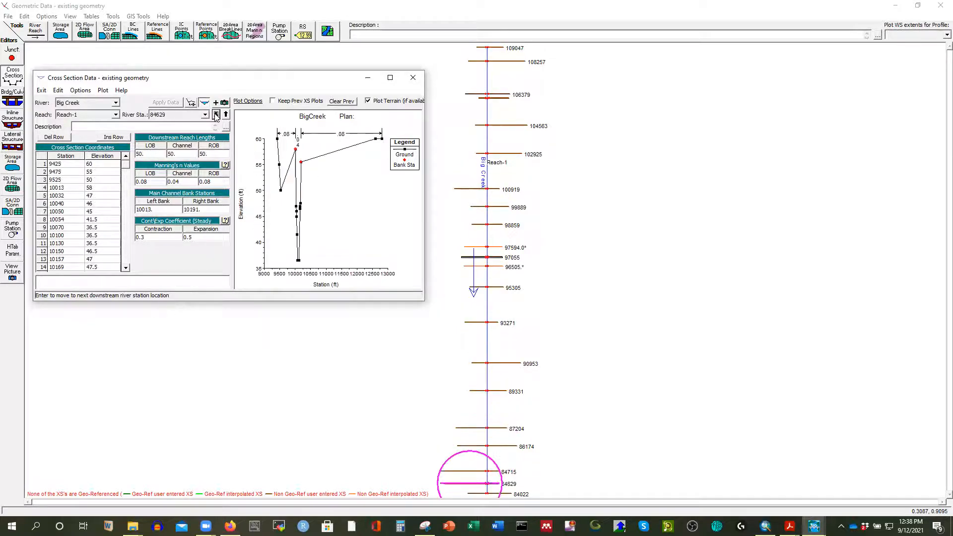
click(411, 78)
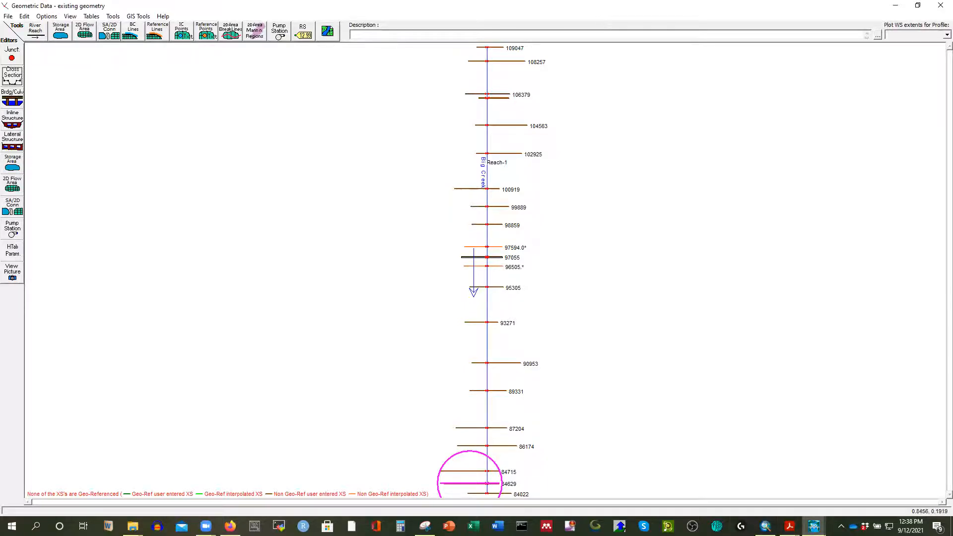
Step: Open the project's steady flow data for viewing and place its window below the main HEC-RAS window
click(814, 527)
click(767, 485)
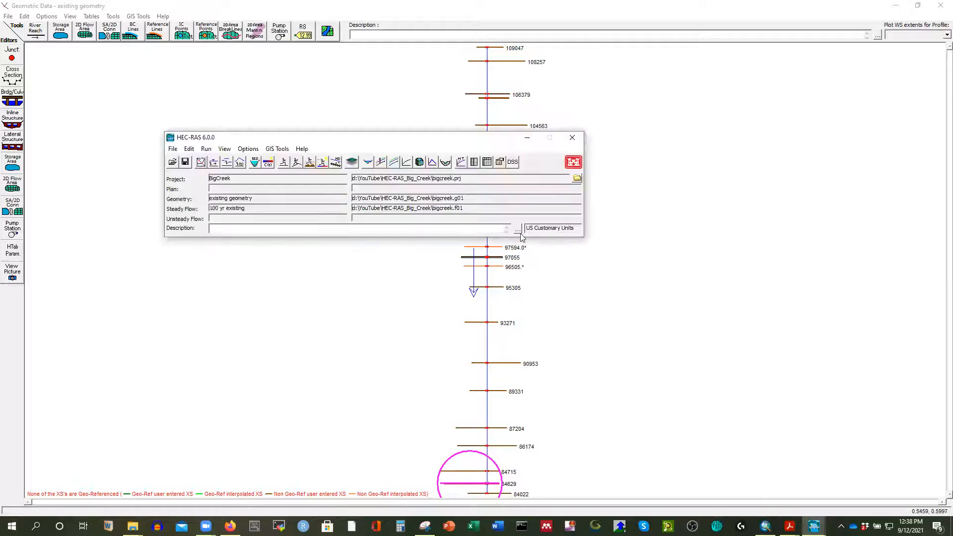
drag(370, 139, 249, 92)
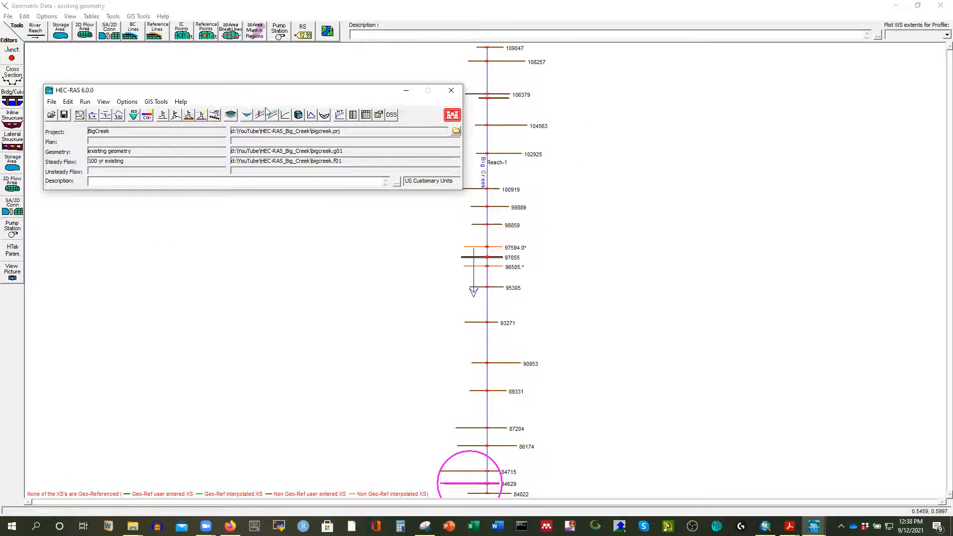
click(69, 102)
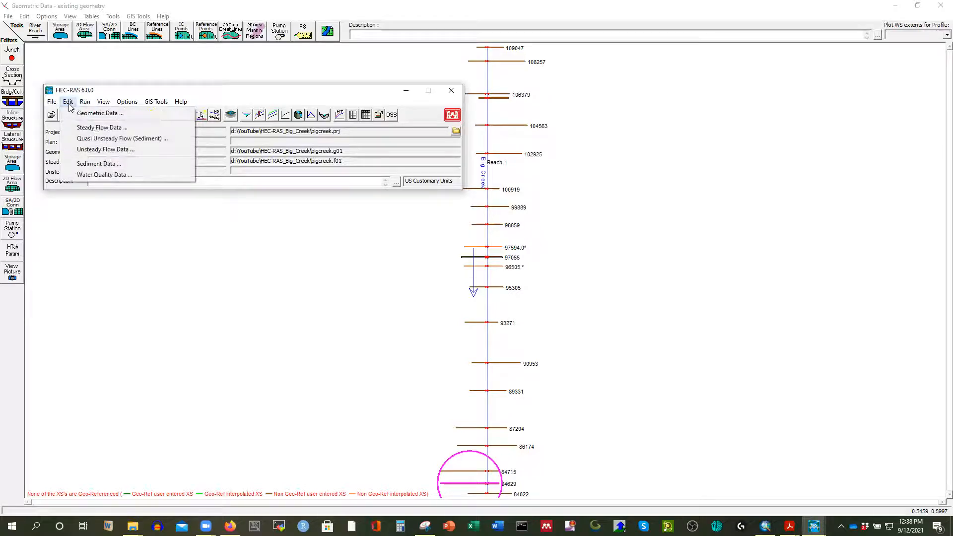
click(86, 128)
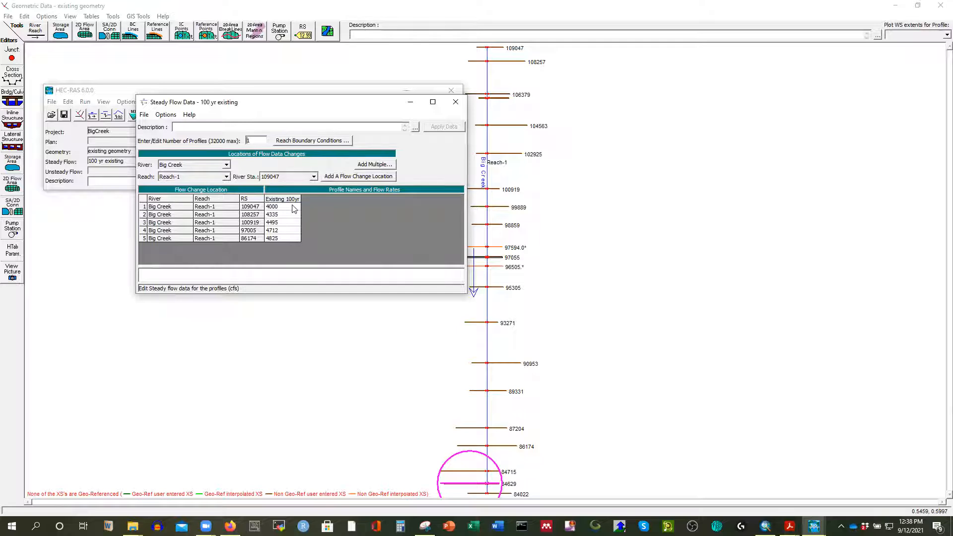
drag(323, 111, 294, 190)
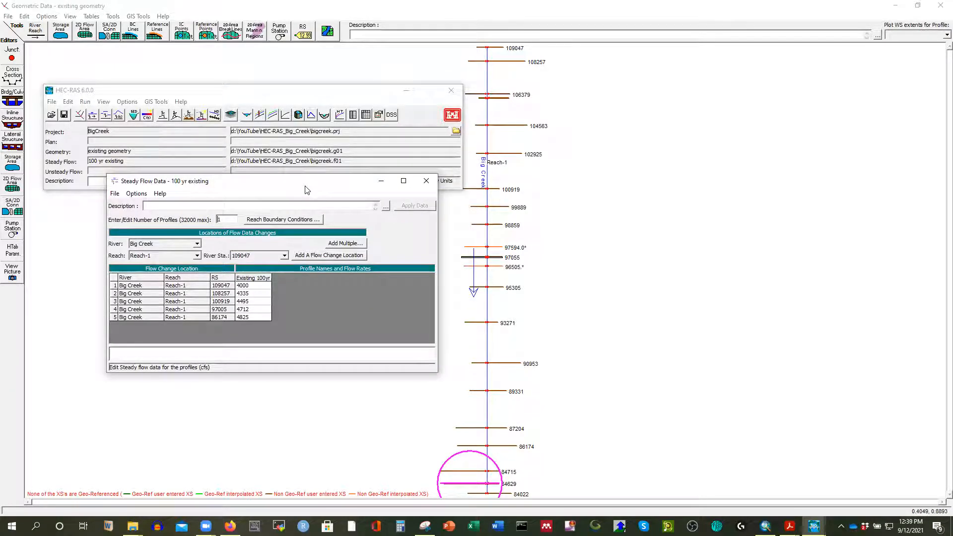
drag(304, 190, 276, 205)
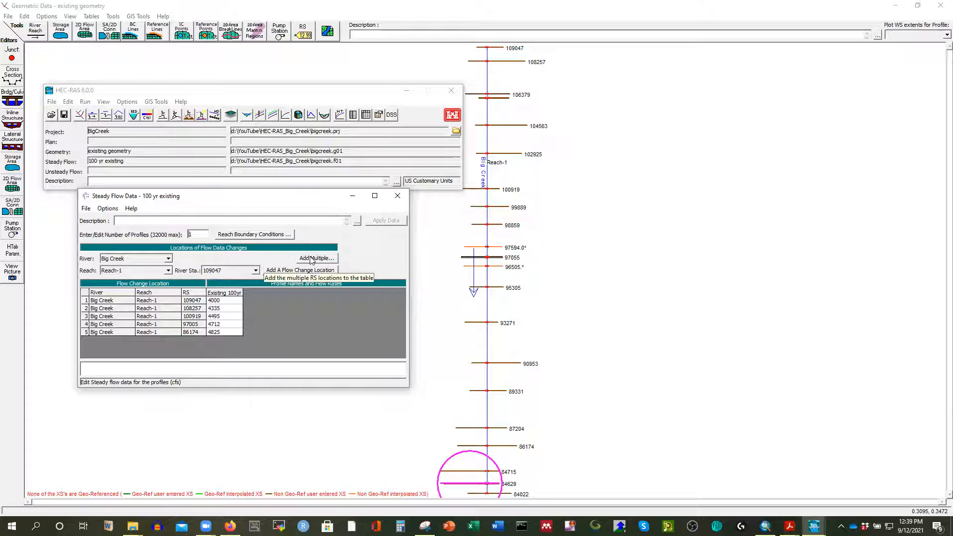
Step: Browse the river stations available for a flow change location on Reach-1 and select 106096
click(255, 272)
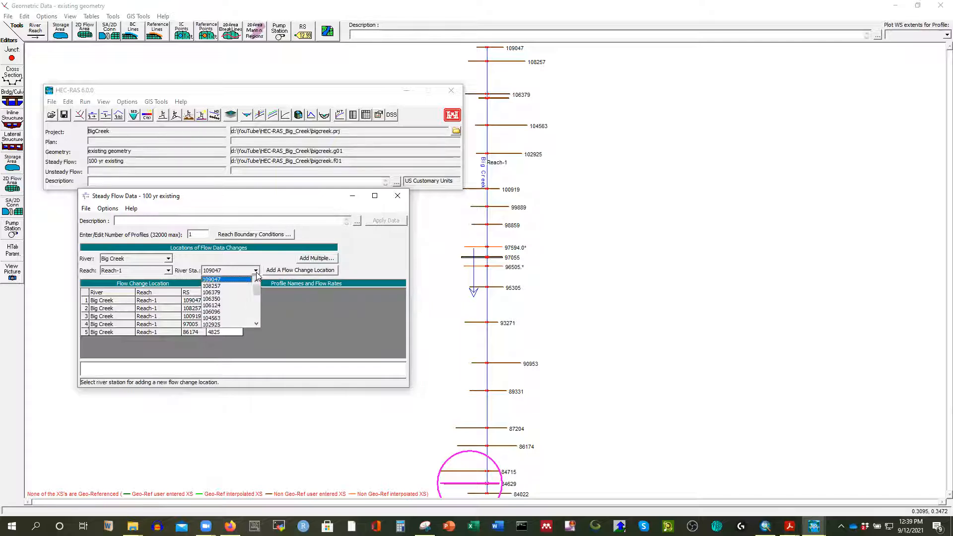
click(237, 286)
click(236, 271)
click(231, 305)
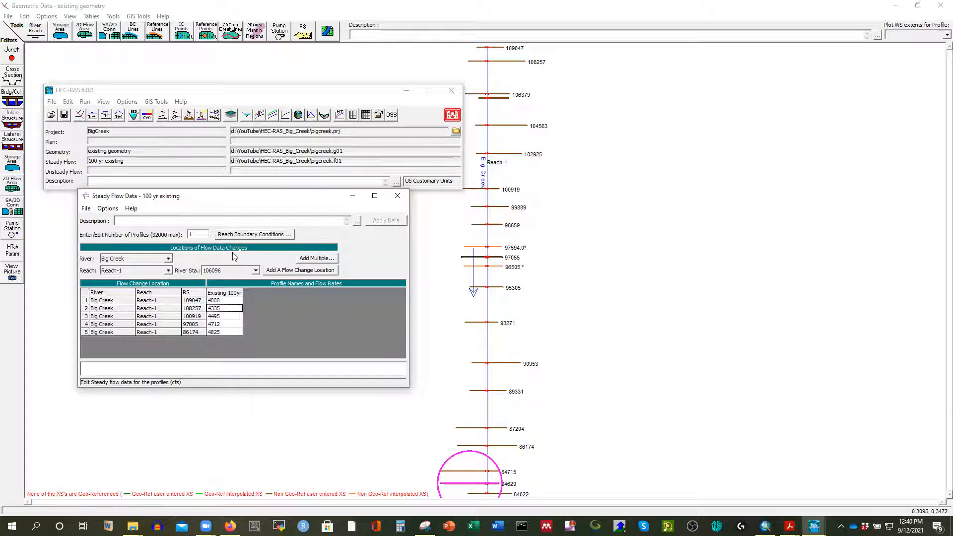
Step: Examine the downstream known water surface boundary condition for Reach-1, leave it unchanged, and move the steady flow window aside
click(242, 234)
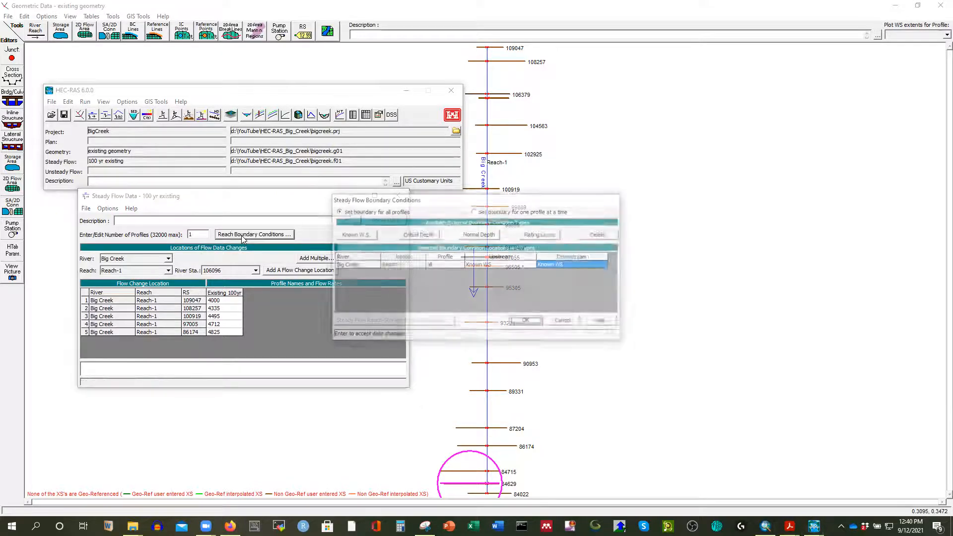
drag(439, 201, 356, 149)
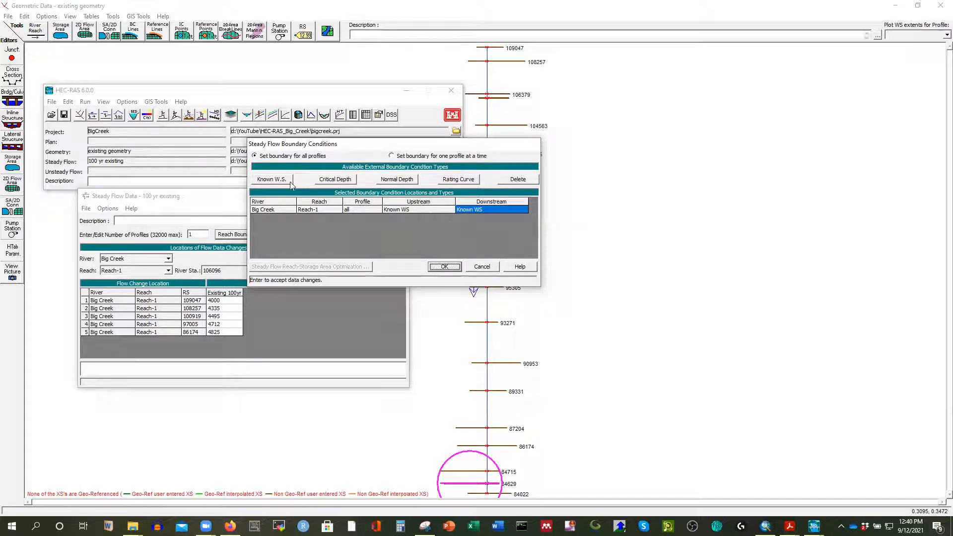
click(272, 179)
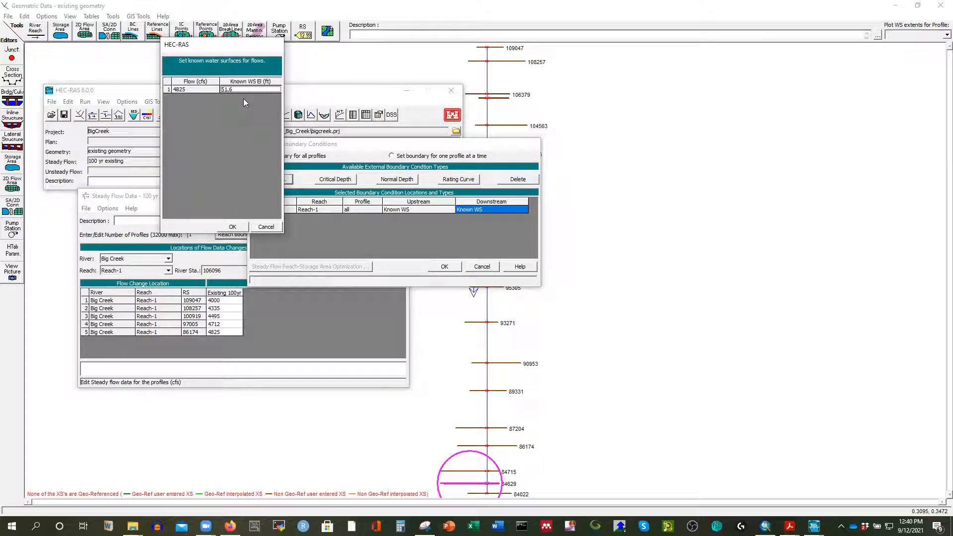
click(270, 227)
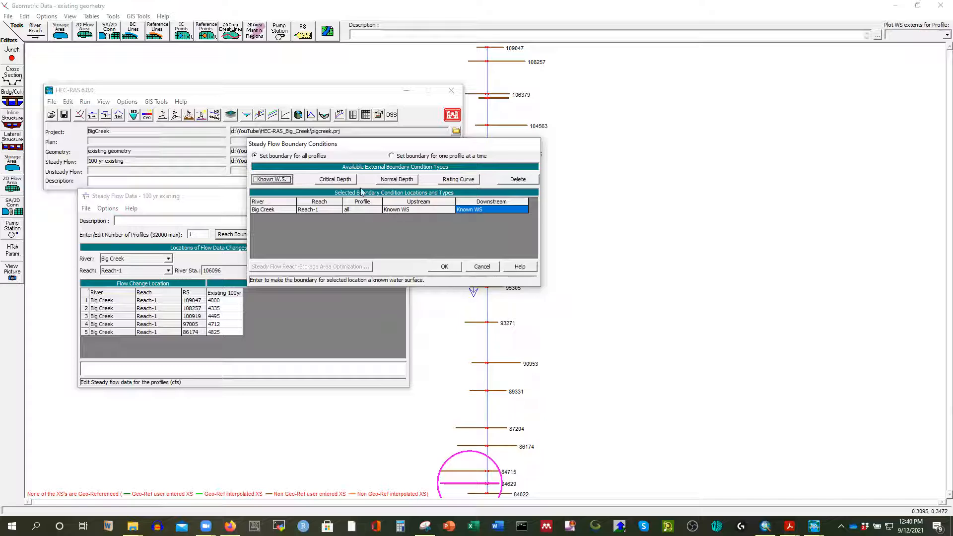
click(478, 269)
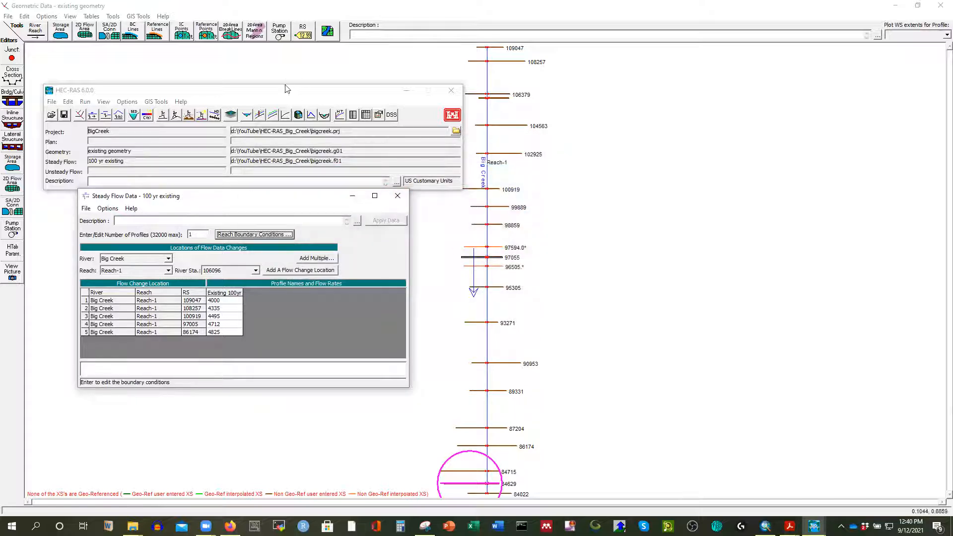
drag(282, 198, 441, 160)
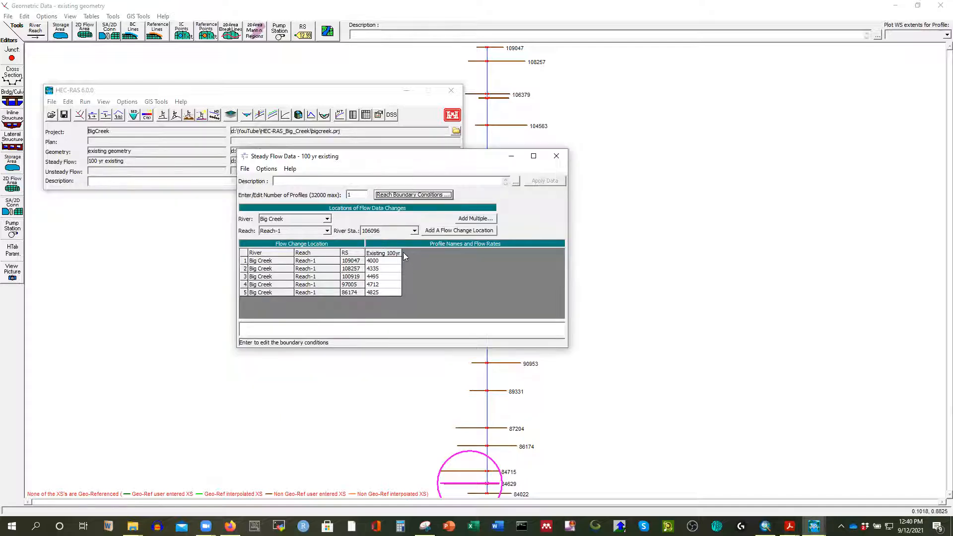
Step: Set the number of steady flow profiles to 3 and apply the change
click(358, 195)
text(3)
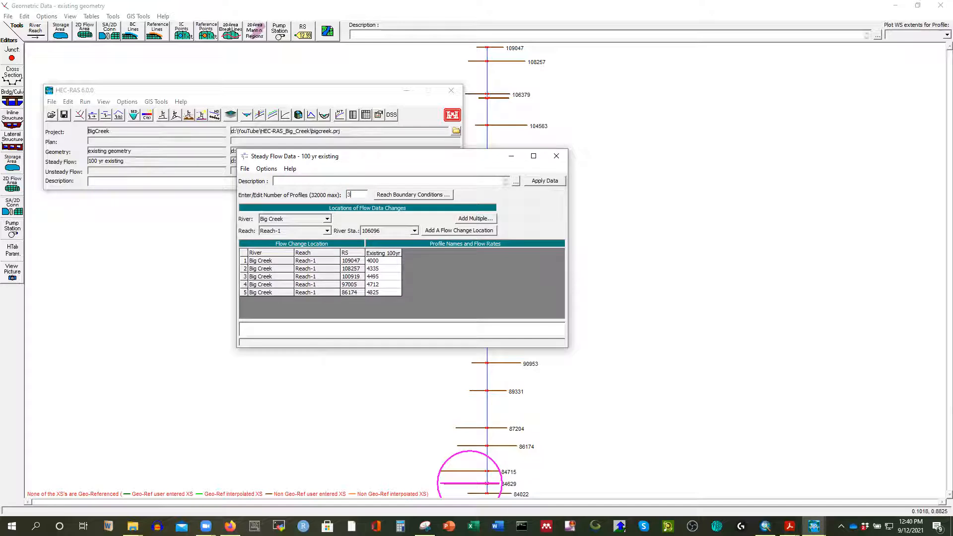
click(540, 182)
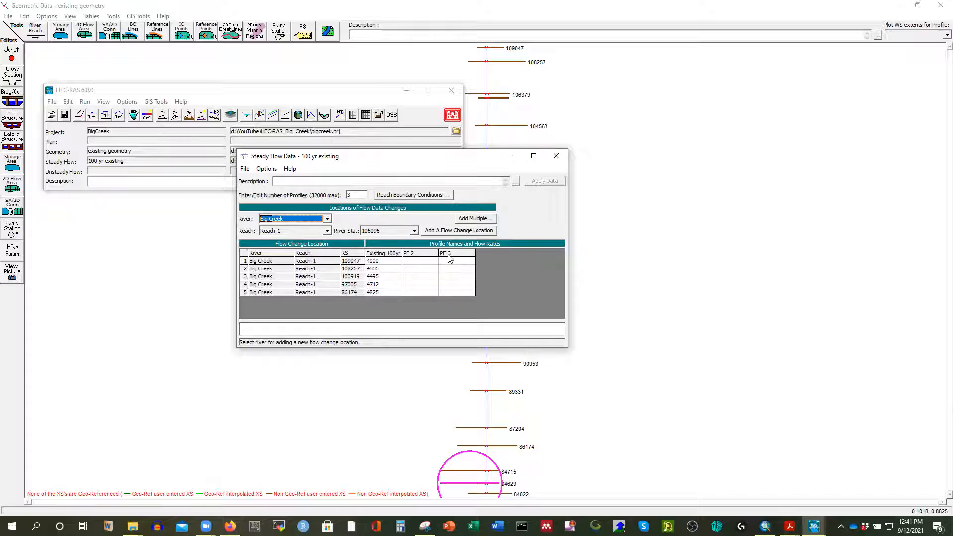
Step: Rename the second and third flow profiles as Flow_25% and Flow_50%
click(268, 169)
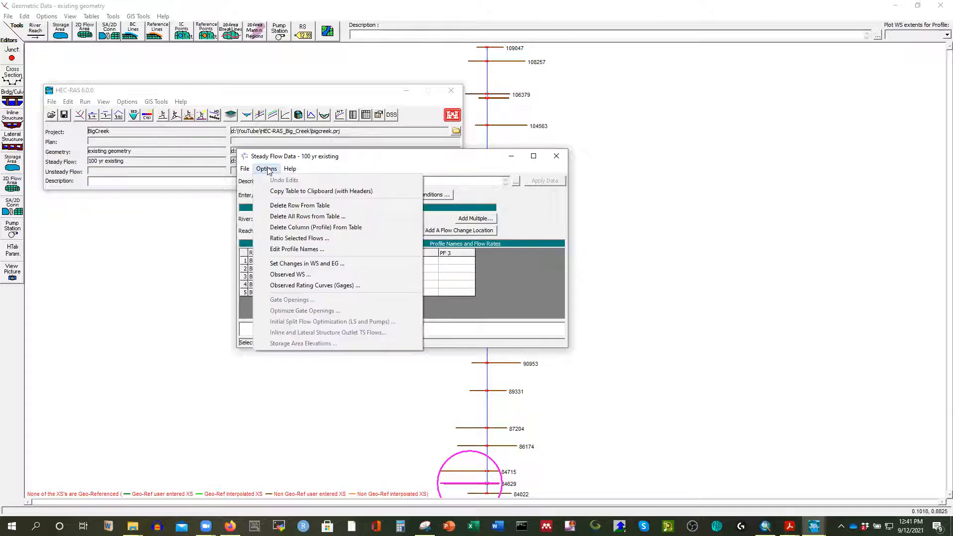
click(294, 250)
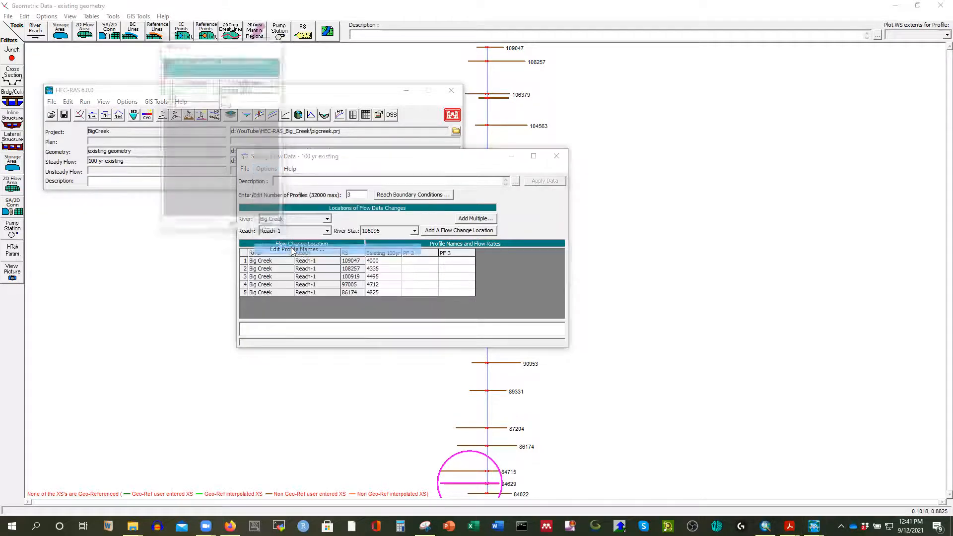
drag(224, 48, 238, 76)
click(256, 127)
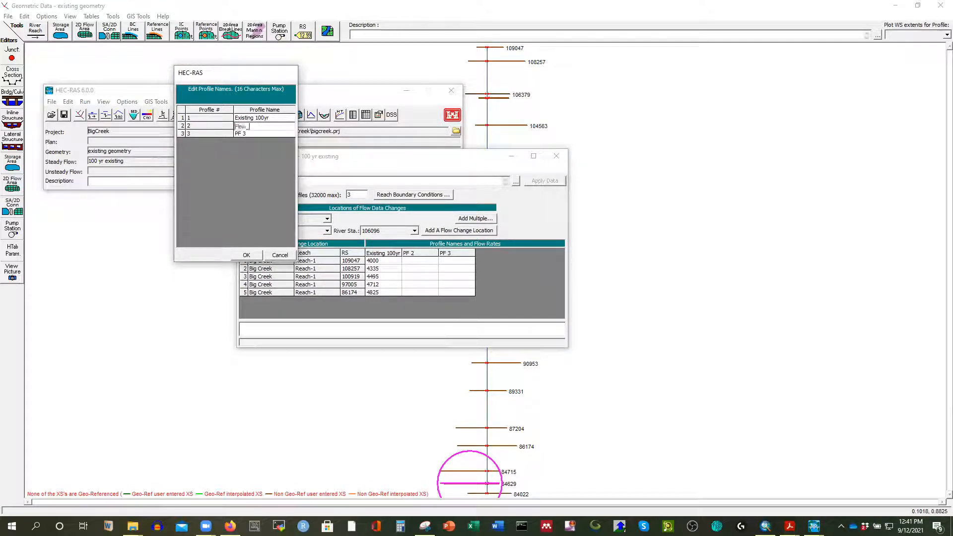
text(Flow_25%)
click(256, 132)
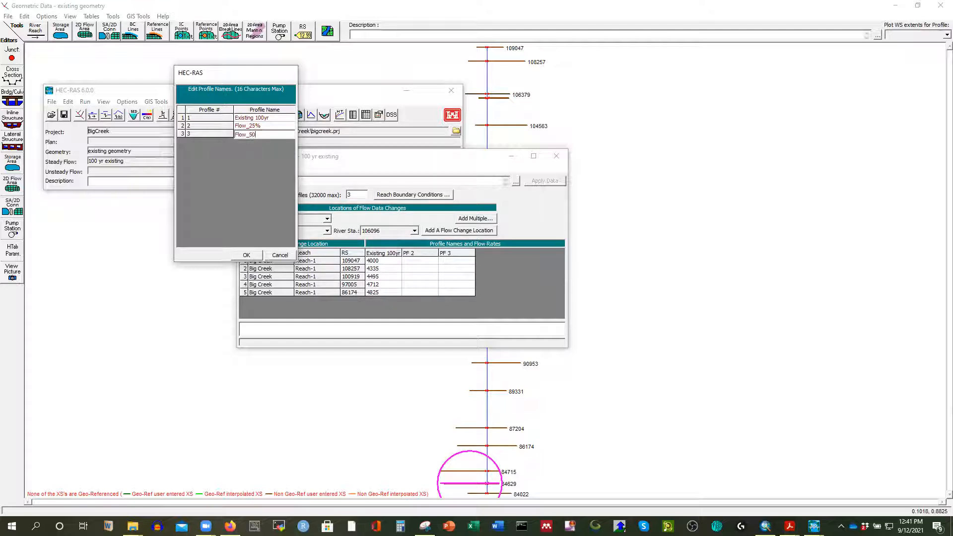
click(246, 255)
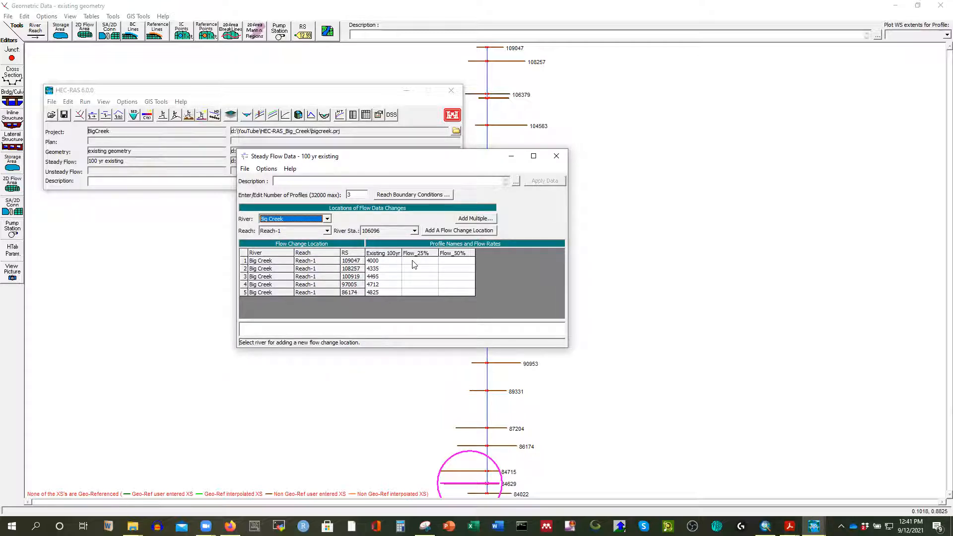
Step: Copy the five Existing 100yr flows into the Flow_25% profile and multiply them by a ratio of 1.25
click(376, 269)
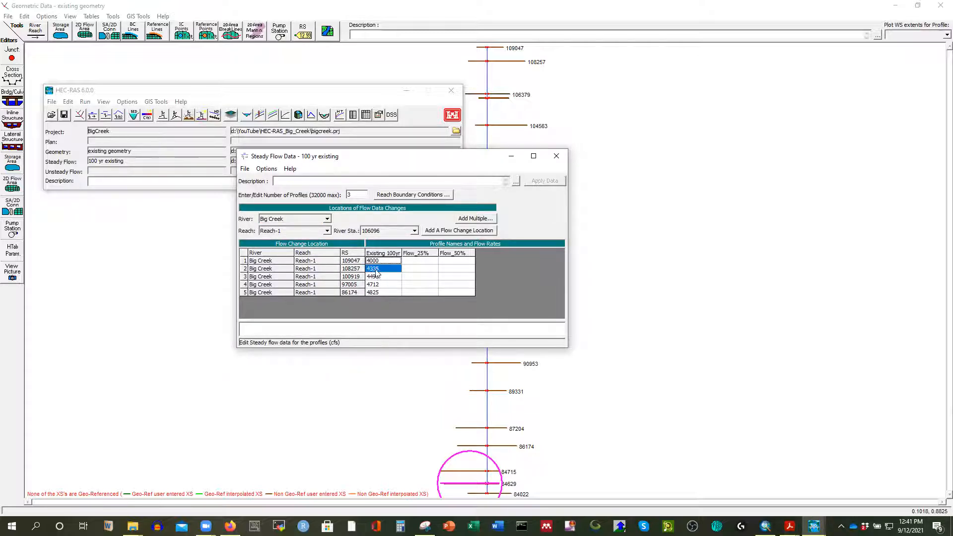
drag(376, 271, 377, 293)
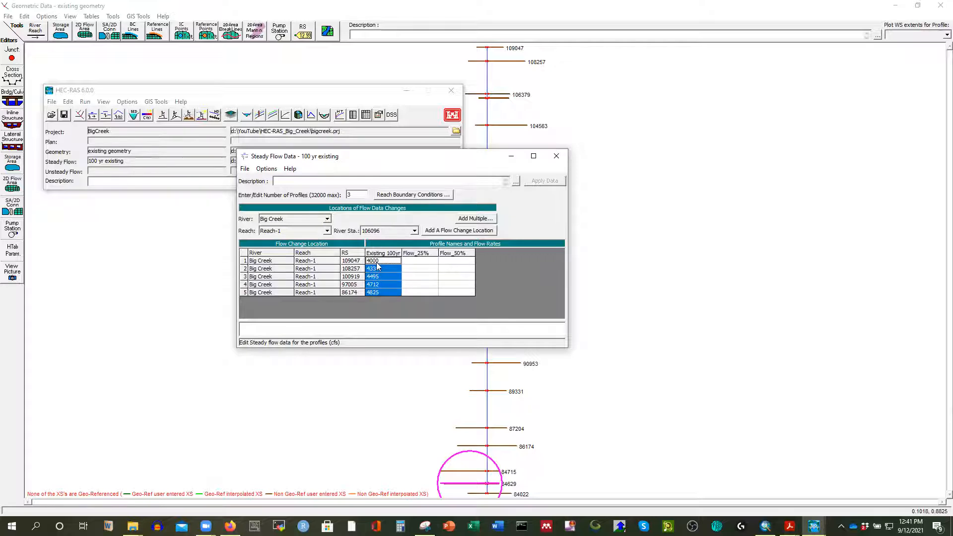
click(415, 261)
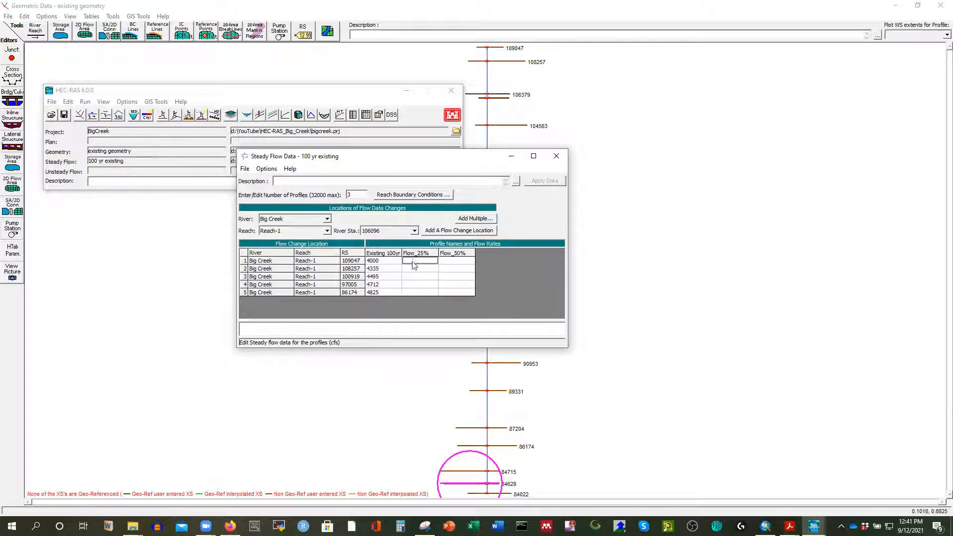
key(ctrl+v)
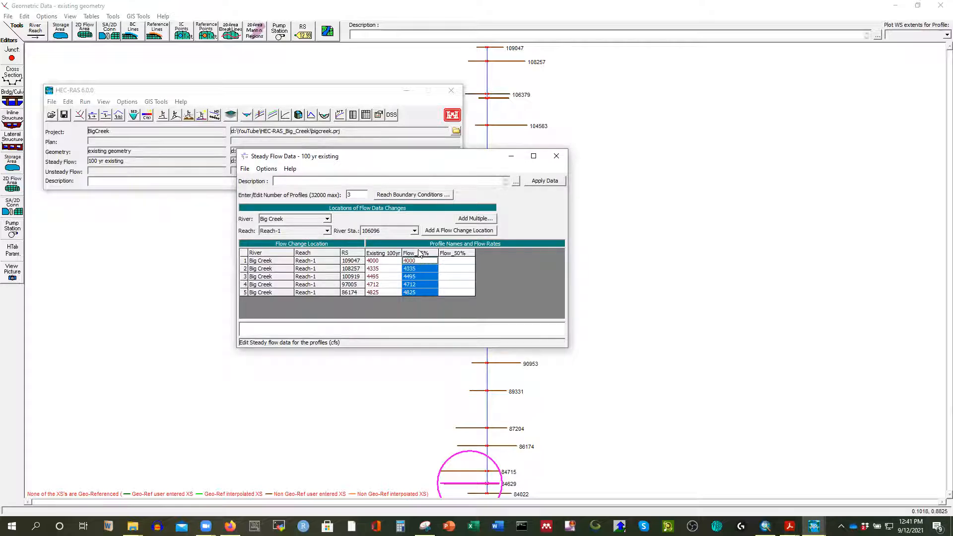
click(264, 170)
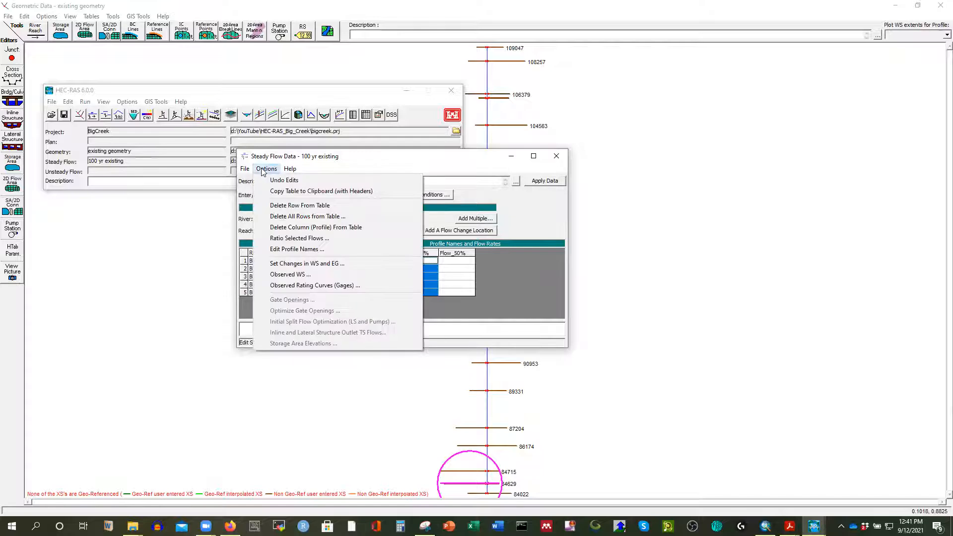
click(300, 240)
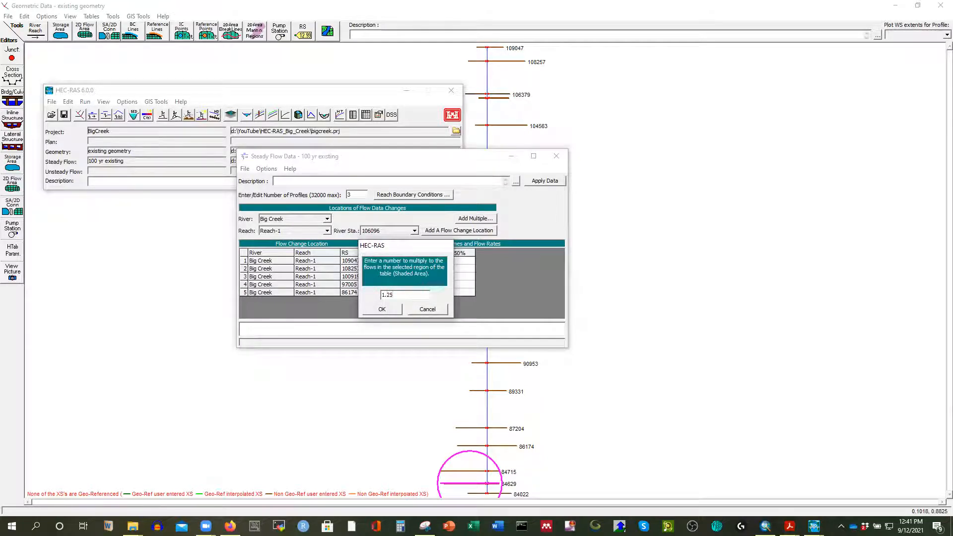
click(390, 311)
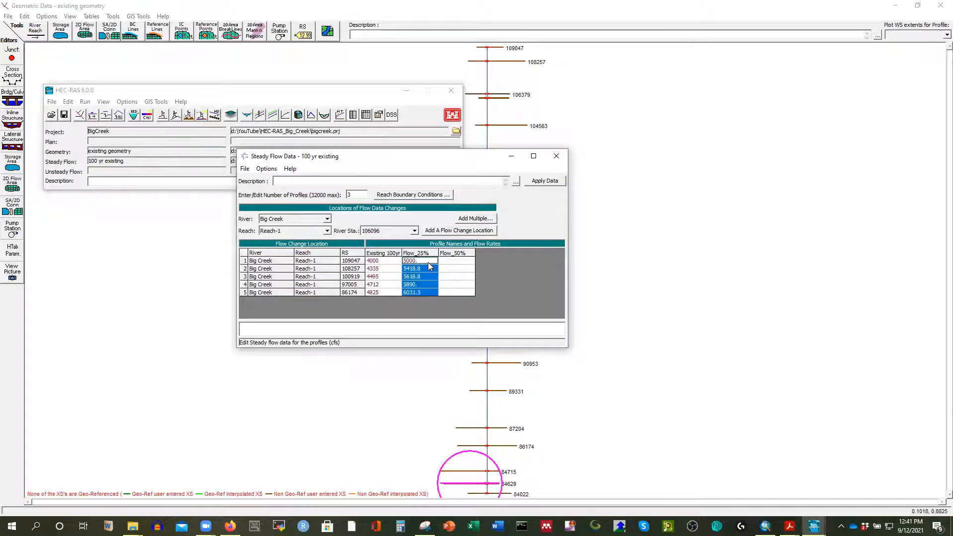
Step: Copy the five Existing 100yr flows into the Flow_50% profile and multiply them by a ratio of 1.5
drag(373, 261, 369, 296)
key(ctrl+c)
drag(444, 262, 446, 295)
key(ctrl+v)
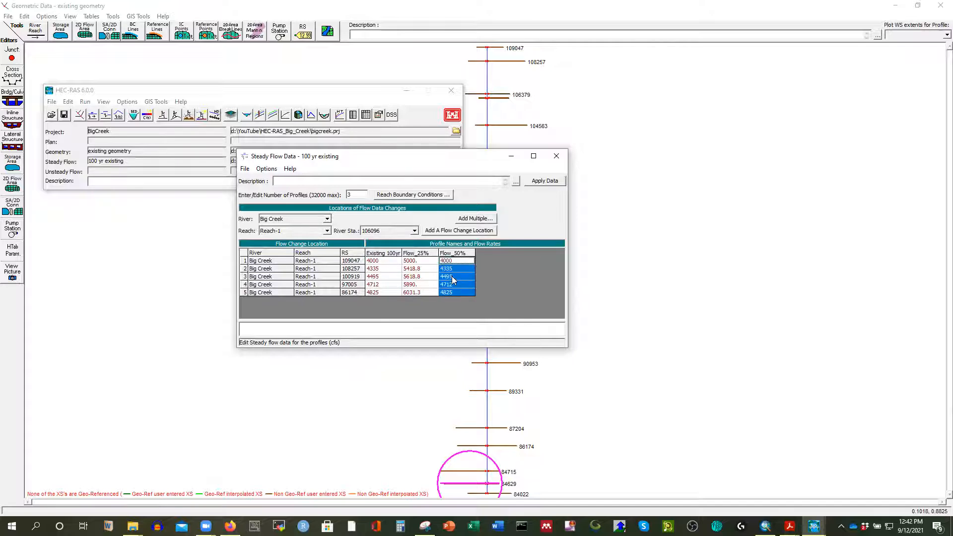
click(267, 169)
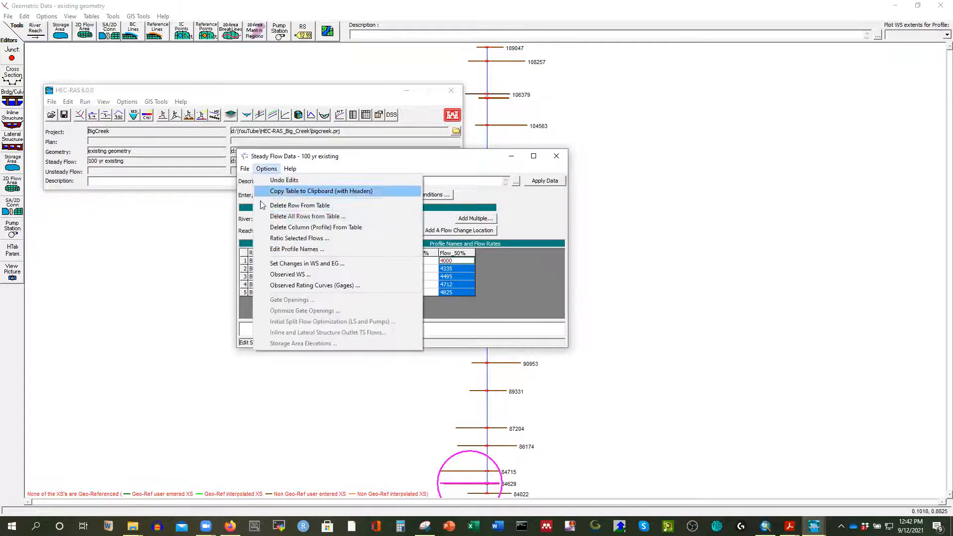
click(284, 241)
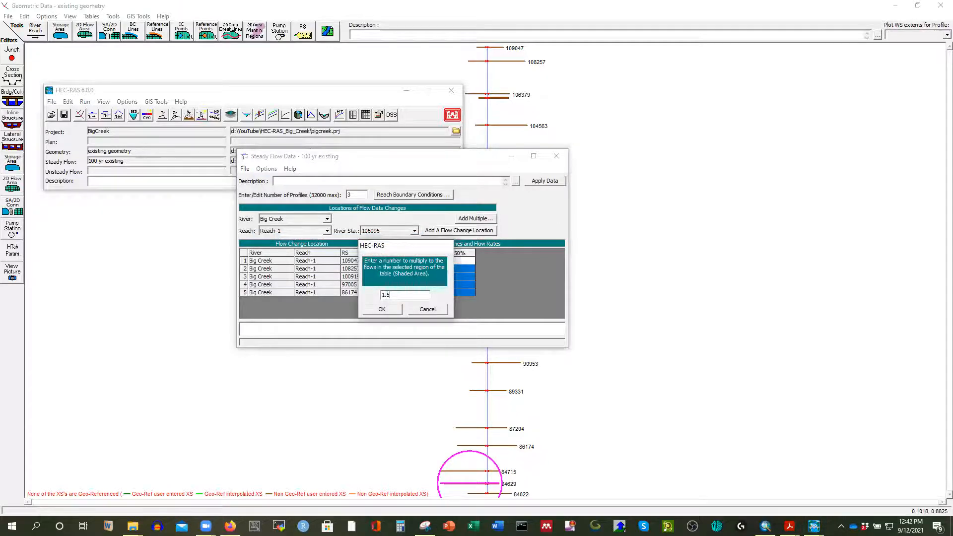
click(388, 309)
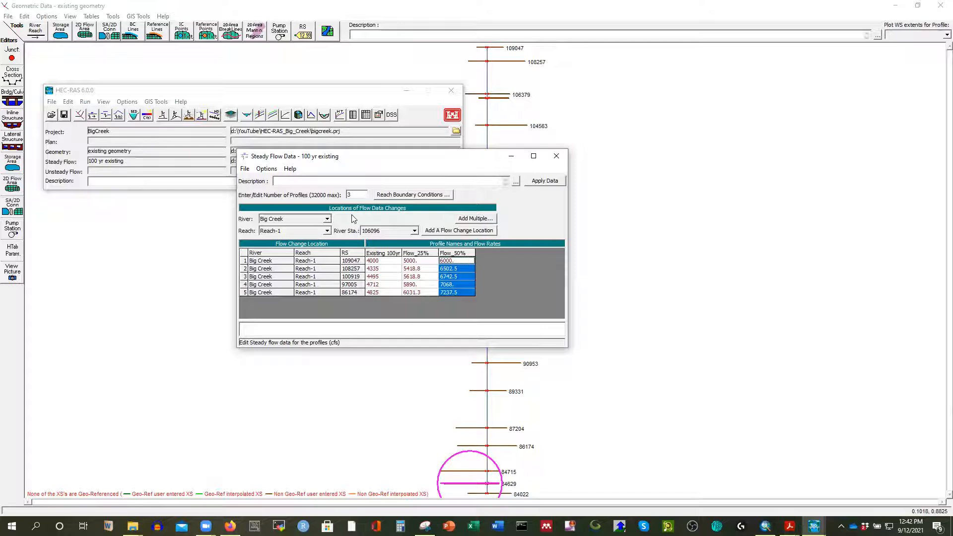
Step: Save the flow data under the title 100 yr existing, overwriting the existing file, and close the steady flow editor
click(245, 170)
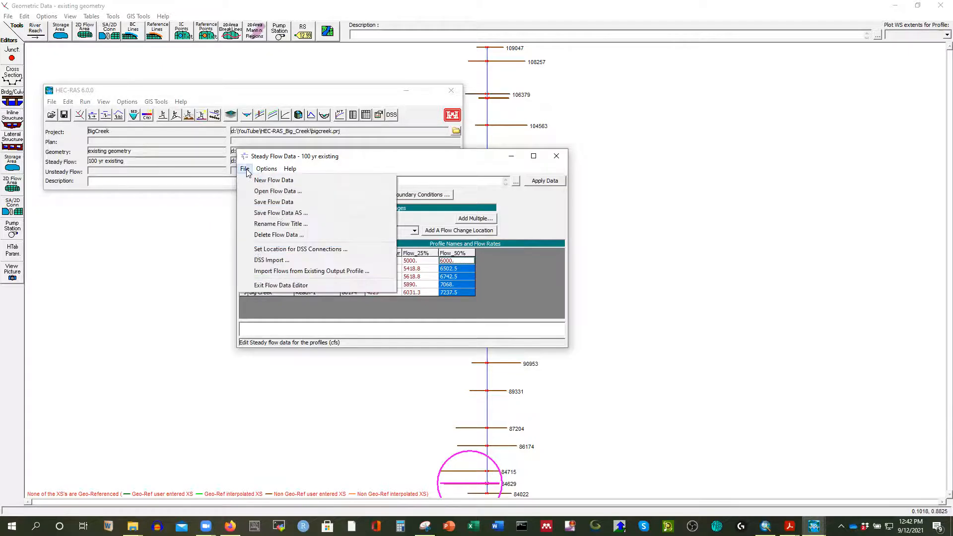
click(264, 213)
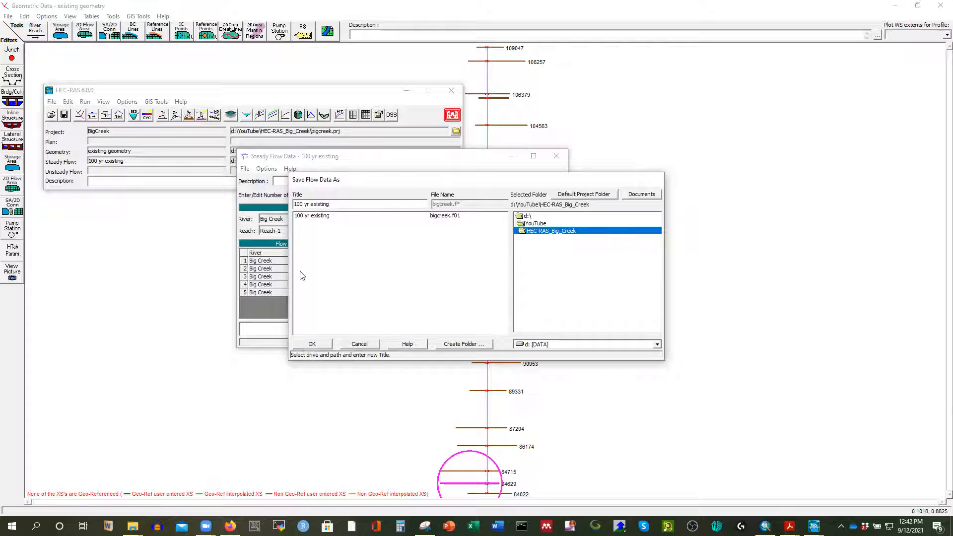
click(321, 346)
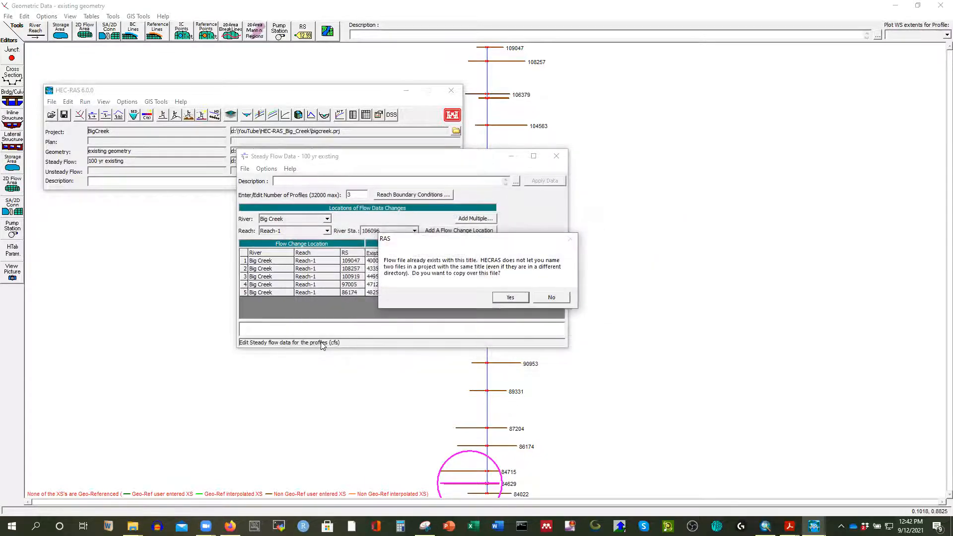
click(507, 300)
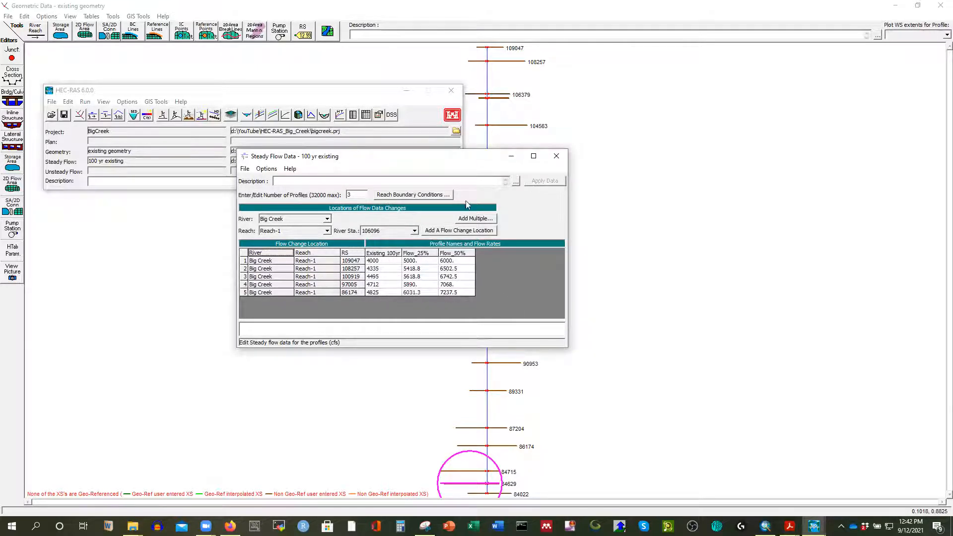
click(556, 156)
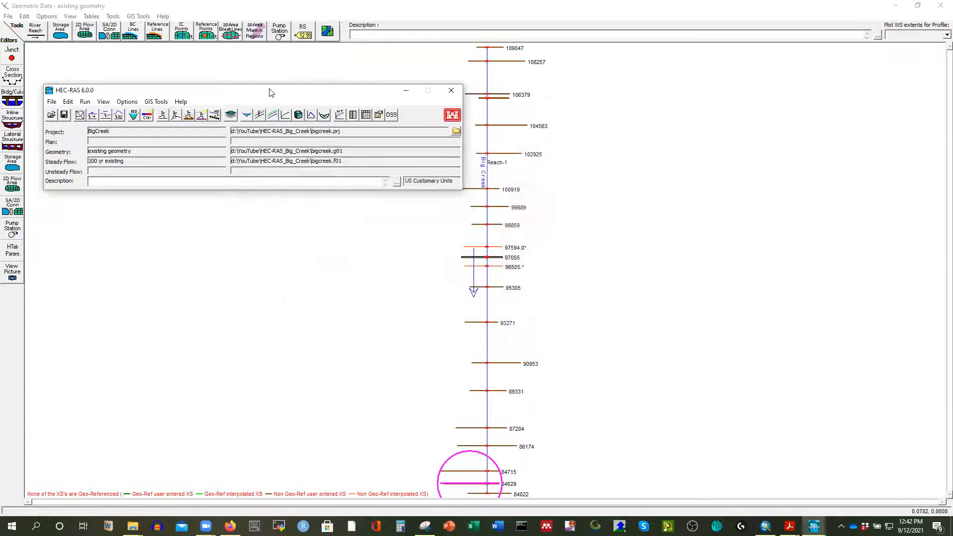
Step: Open the steady flow analysis setup and choose existing geometry and 100 yr existing as its geometry and flow files
drag(272, 94, 283, 102)
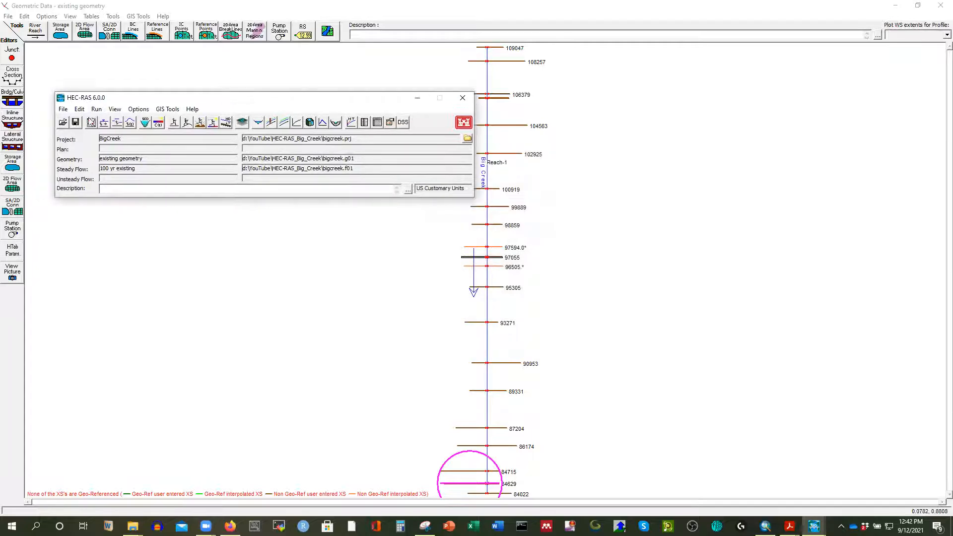
click(97, 109)
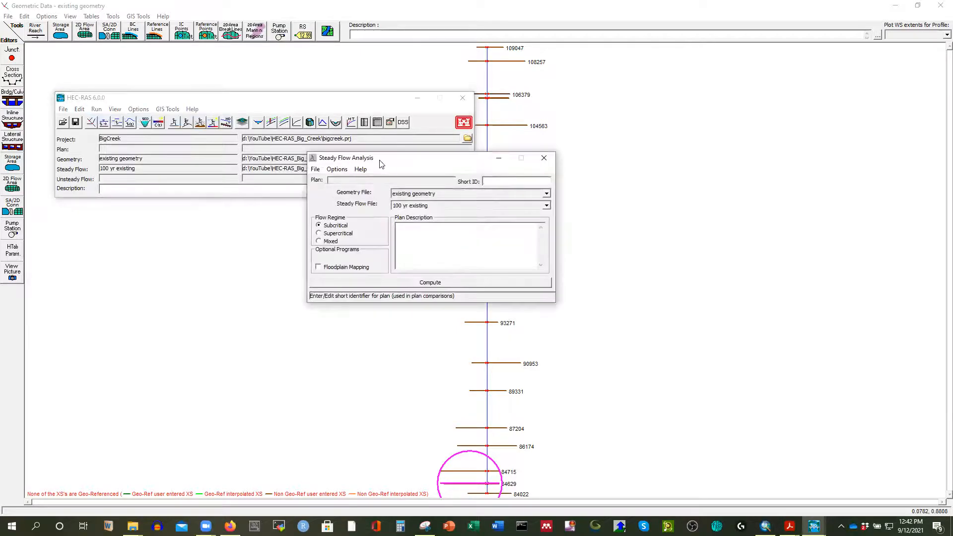
drag(380, 164, 267, 149)
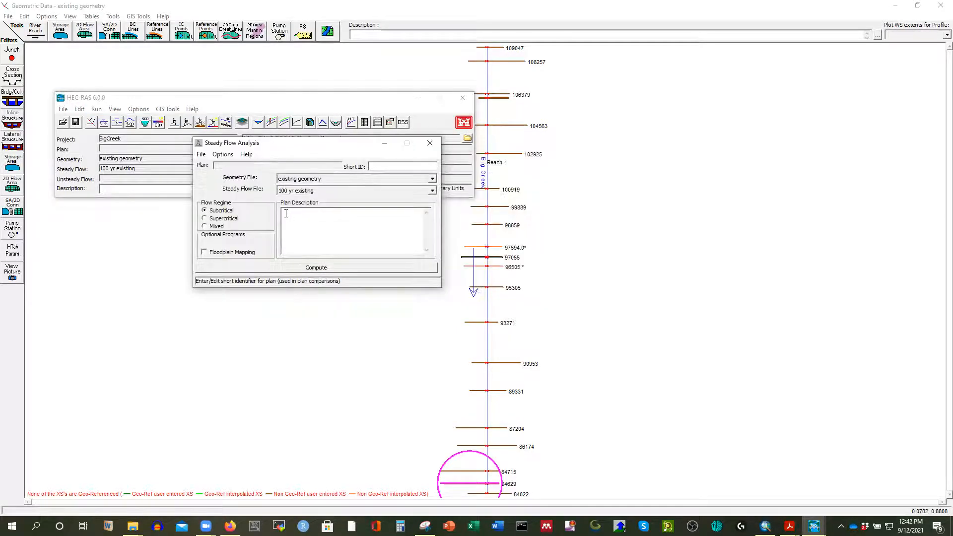
click(432, 180)
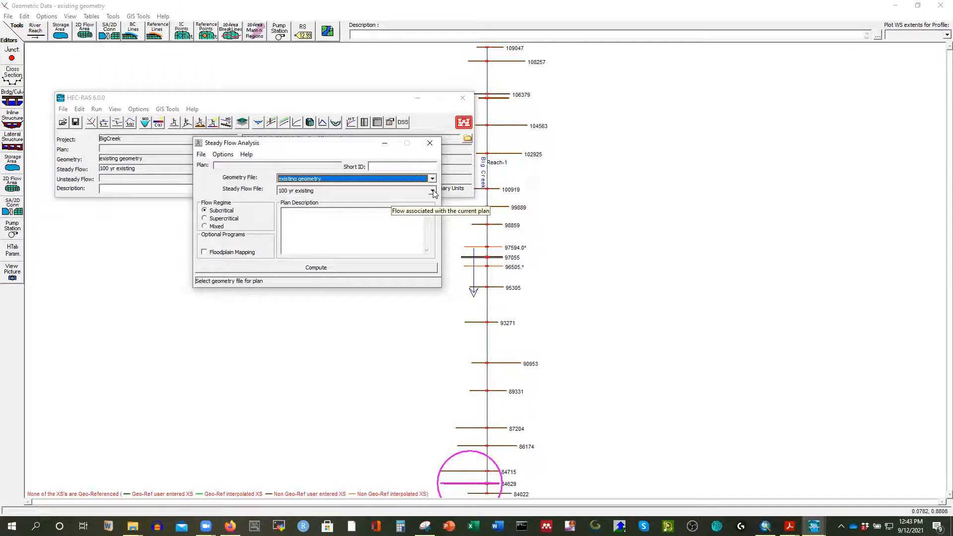
click(433, 193)
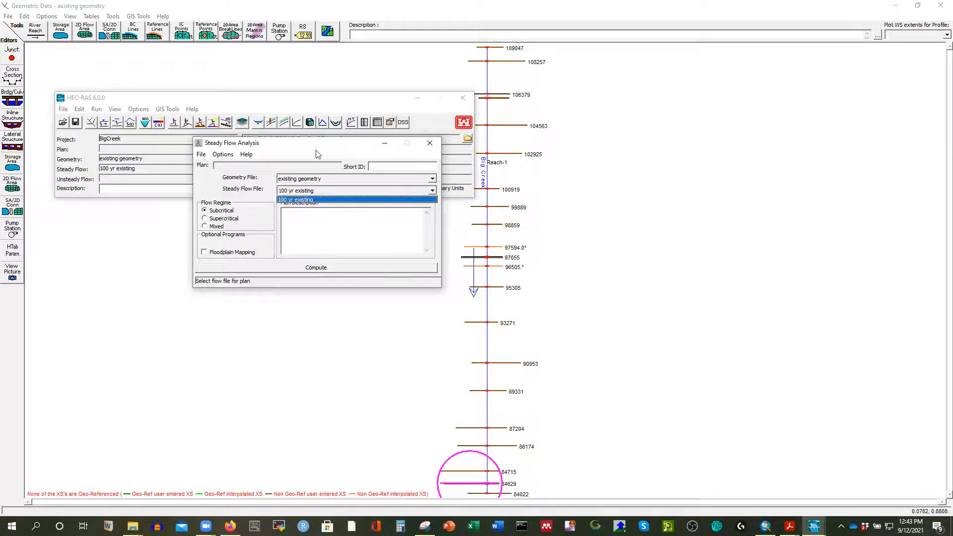
click(311, 185)
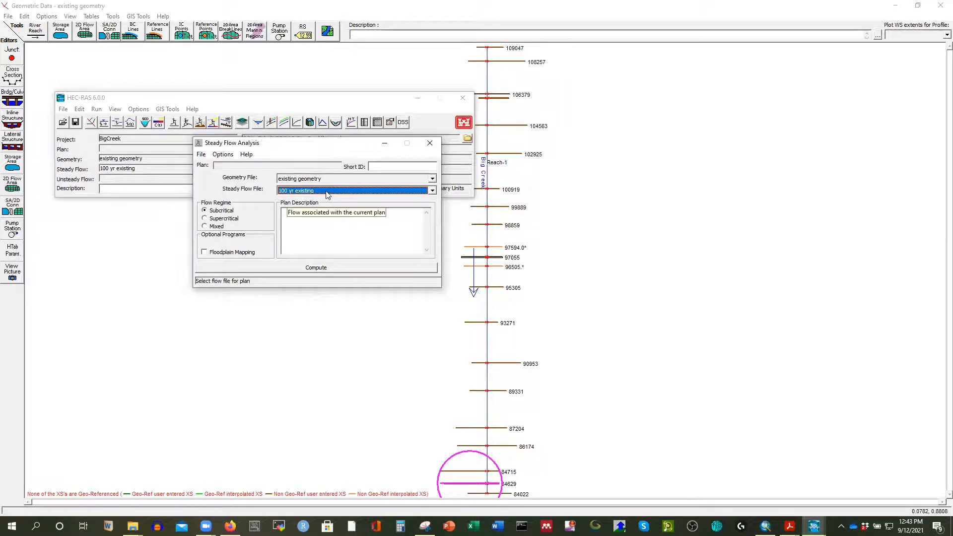
Step: Save the plan under the title Existing_100yr with the short identifier Exist_100yr
click(202, 155)
click(219, 188)
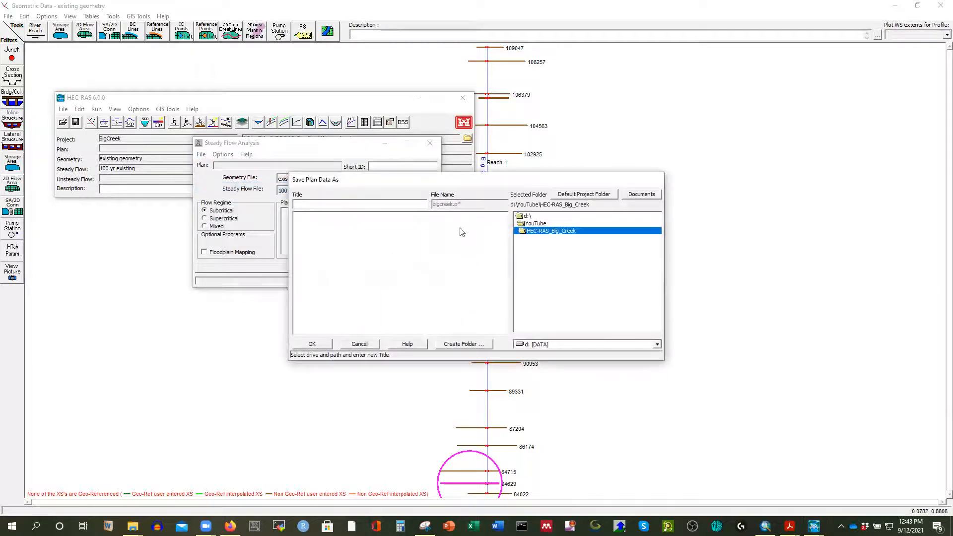
text(Existing_100yr)
click(326, 344)
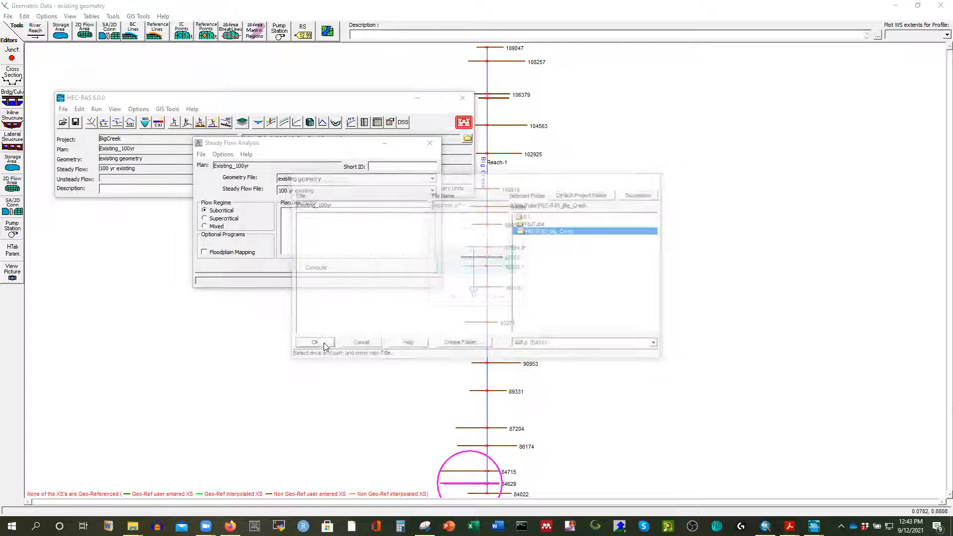
text(Exist_100yr)
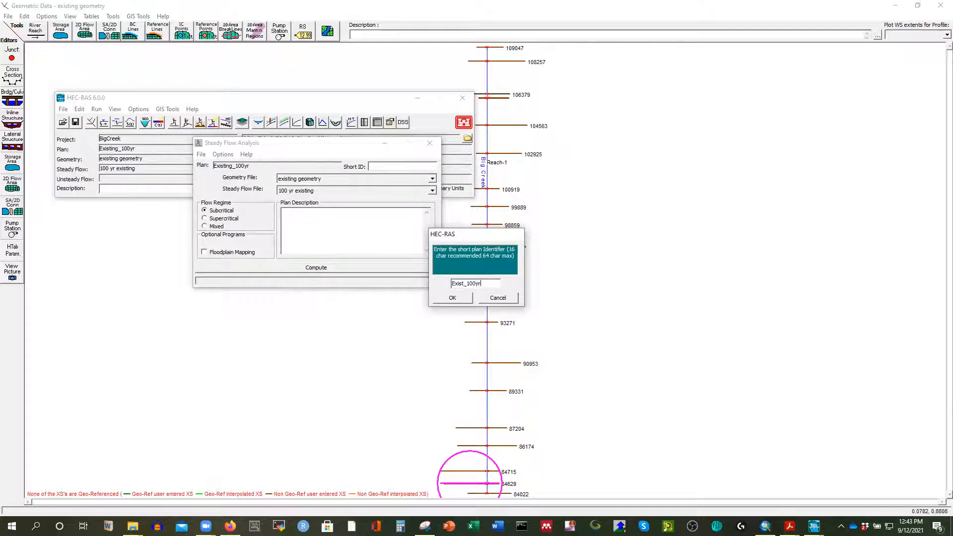
click(453, 298)
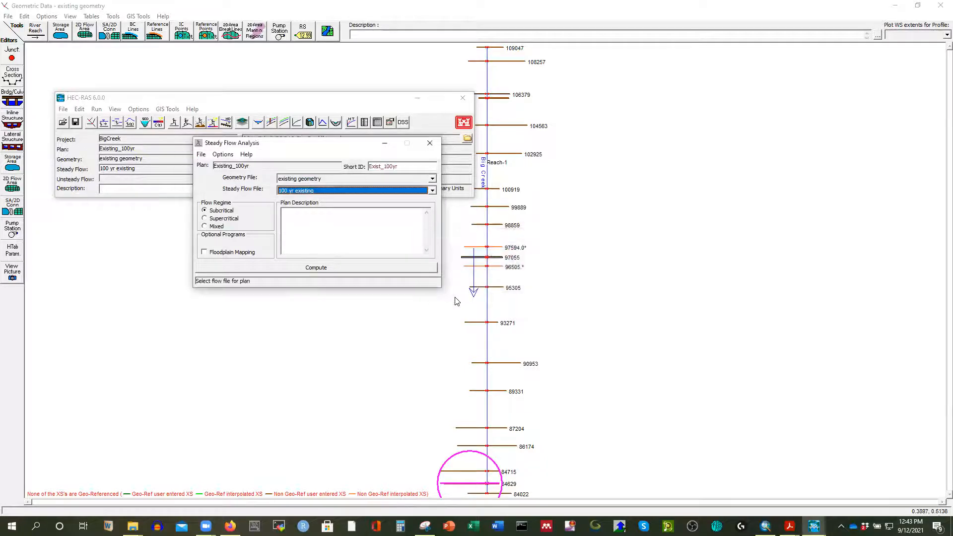
Step: Set the plan's global flow distribution to 8 subsections each for the left overbank, channel and right overbank
click(222, 155)
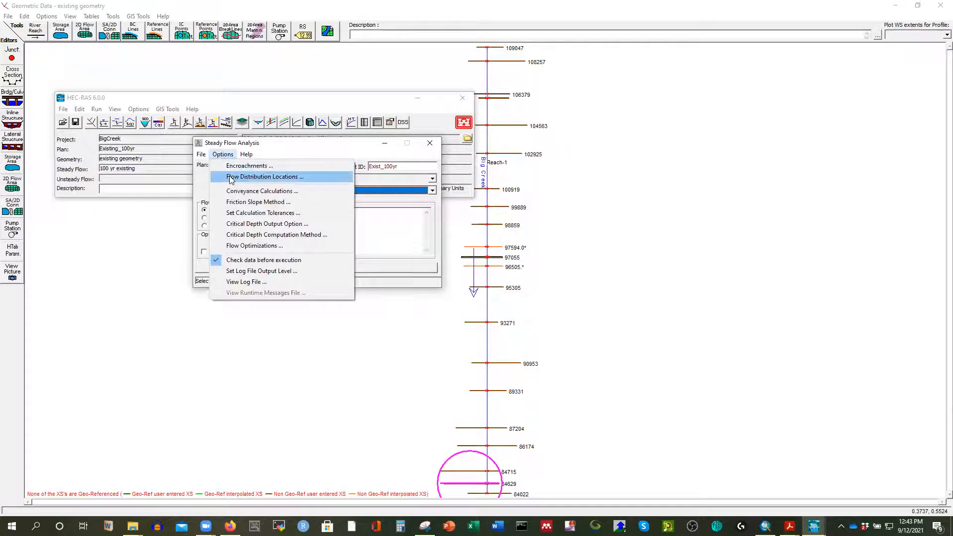
click(231, 177)
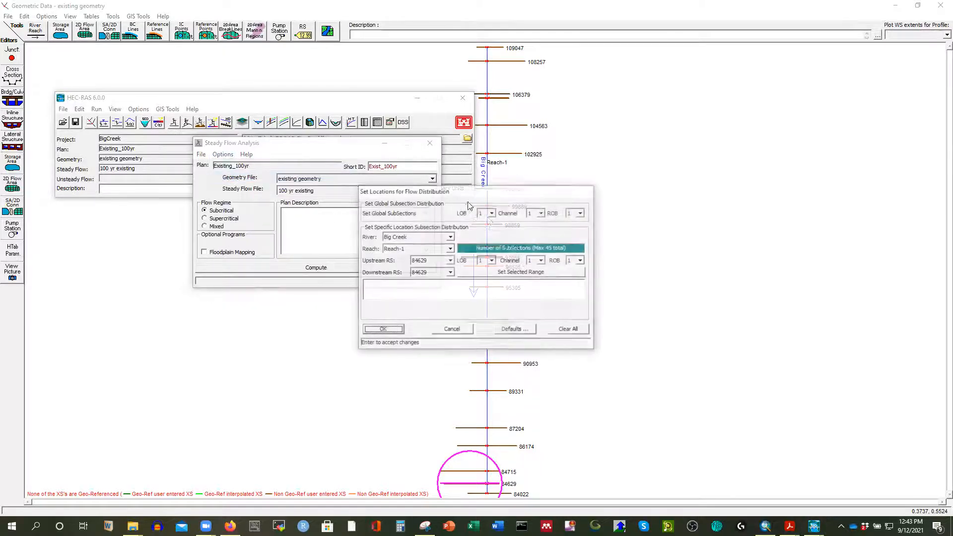
click(491, 213)
click(485, 253)
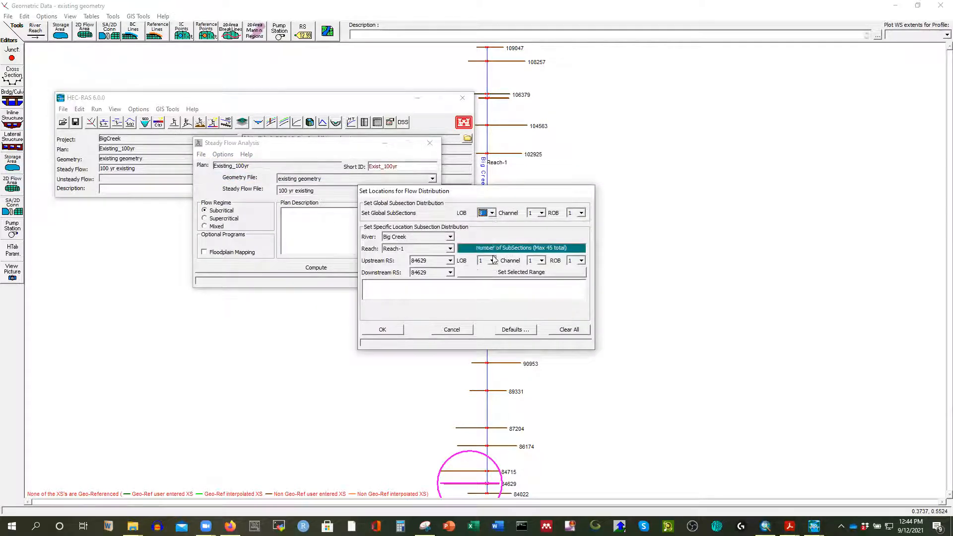
click(542, 213)
click(532, 268)
click(582, 213)
click(574, 269)
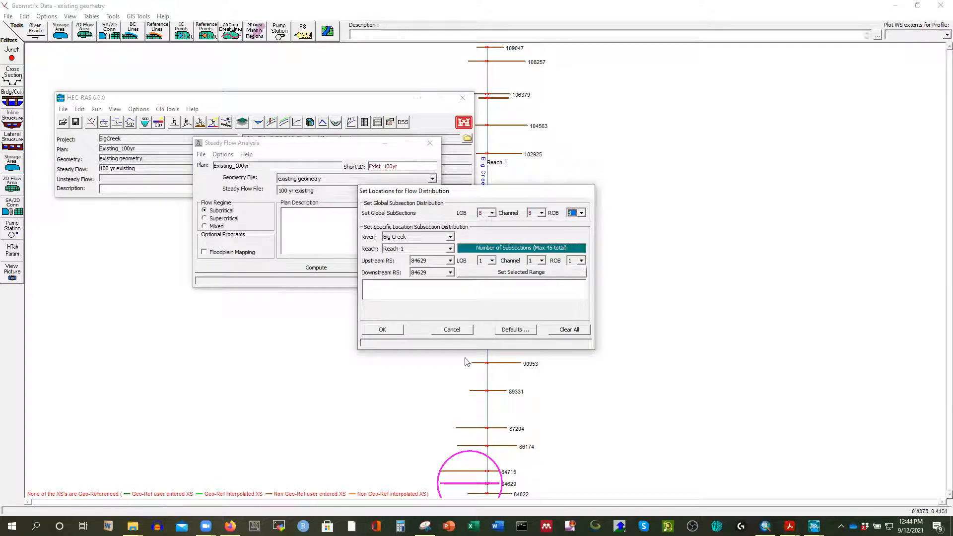
click(382, 331)
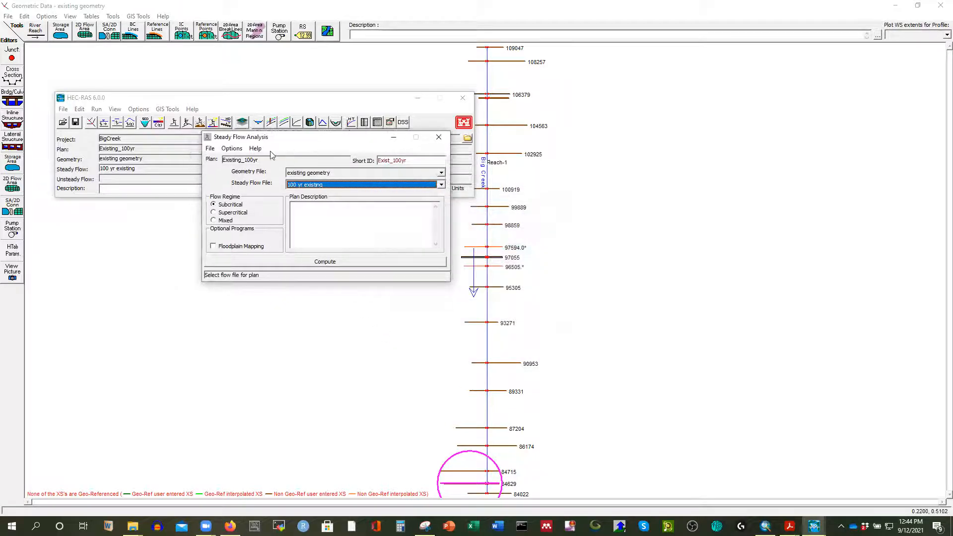
Step: Save the Existing_100yr plan, compute the subcritical steady flow simulation, and close the computation and analysis windows
click(210, 149)
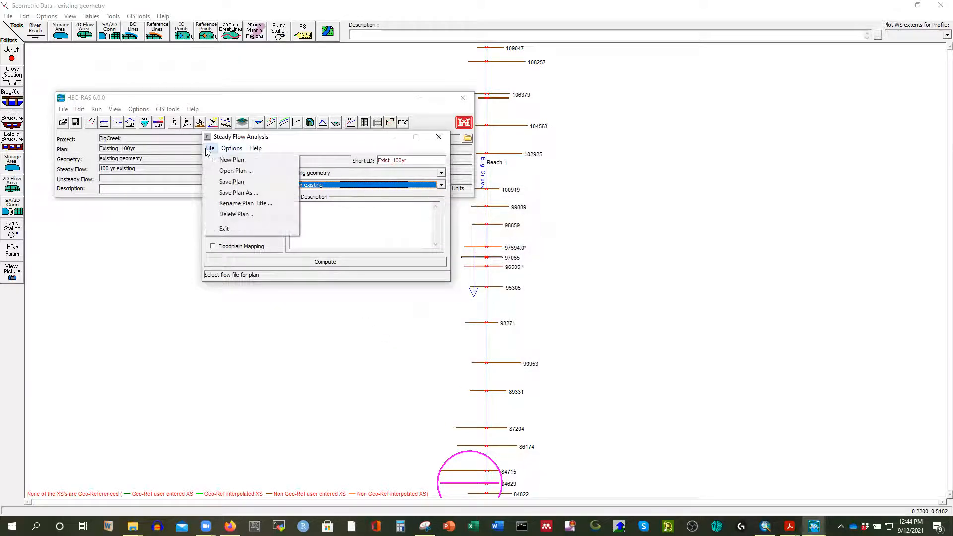
click(226, 181)
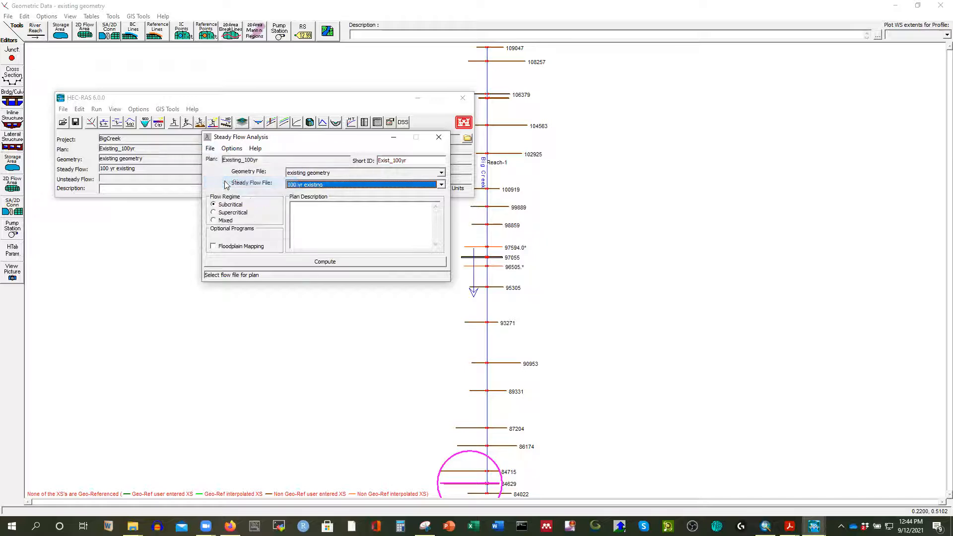
click(323, 263)
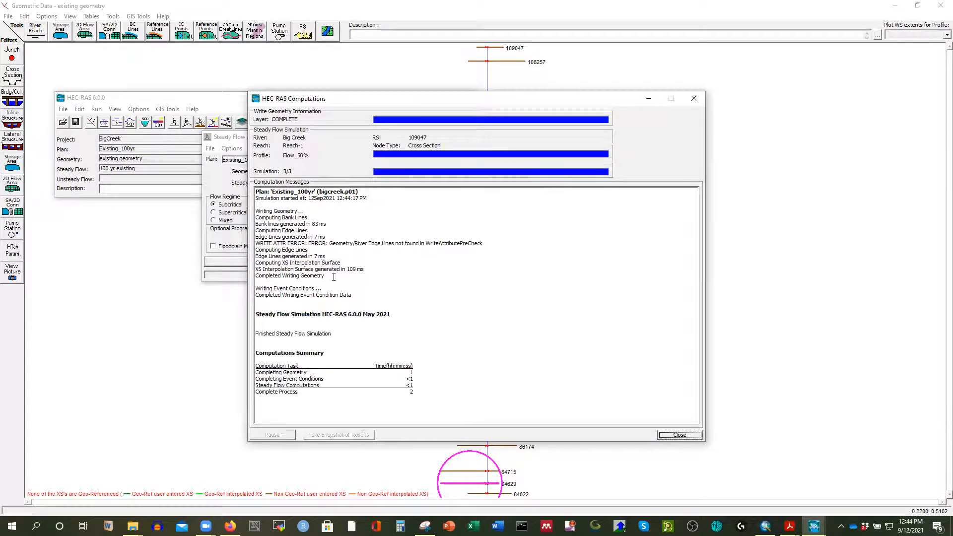
click(679, 435)
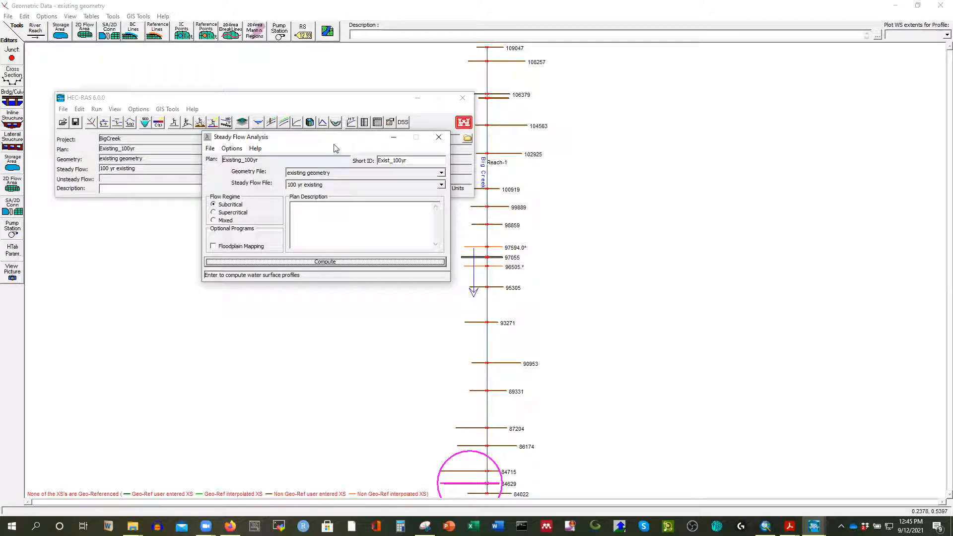
click(438, 138)
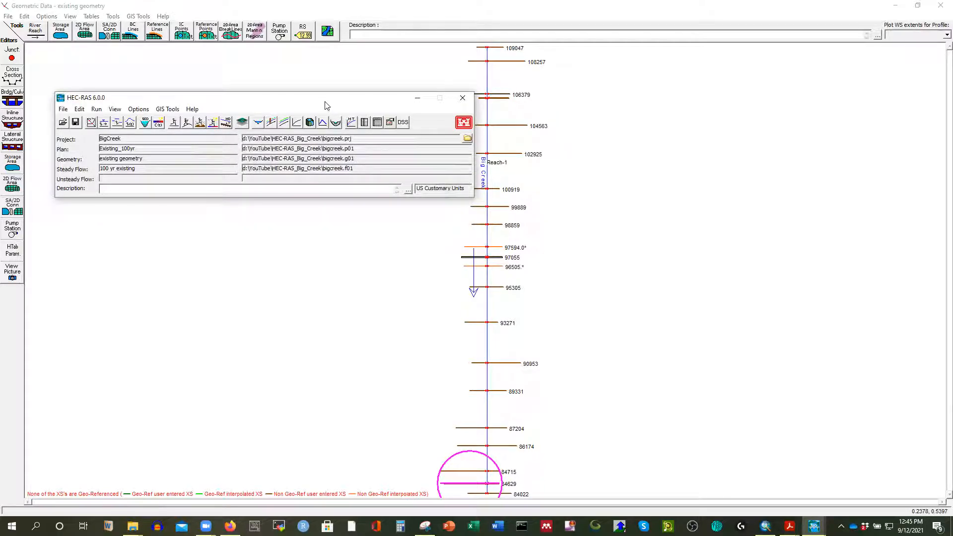
Step: Open the cross section plot at full size and examine the velocity distribution at the upstream stations and bridge section 106365 BR D
click(258, 123)
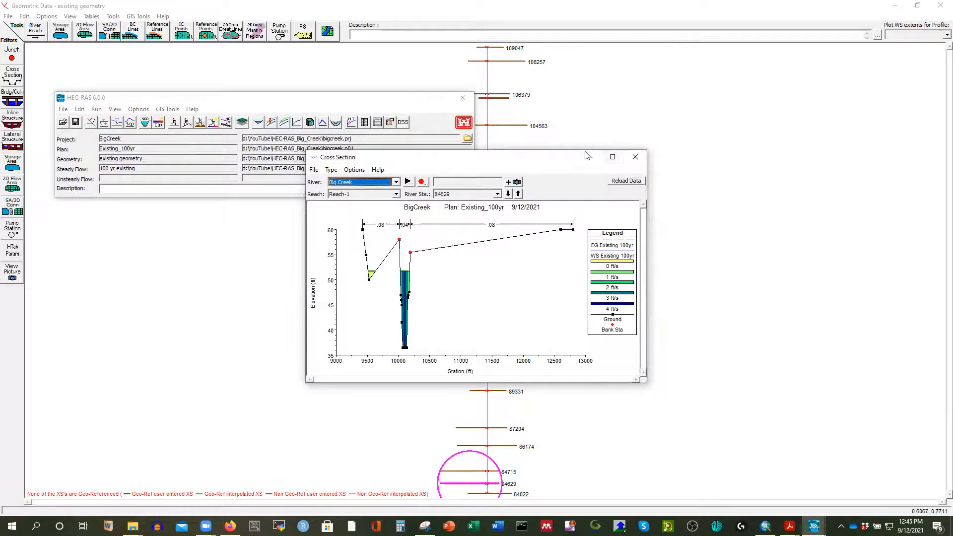
click(612, 157)
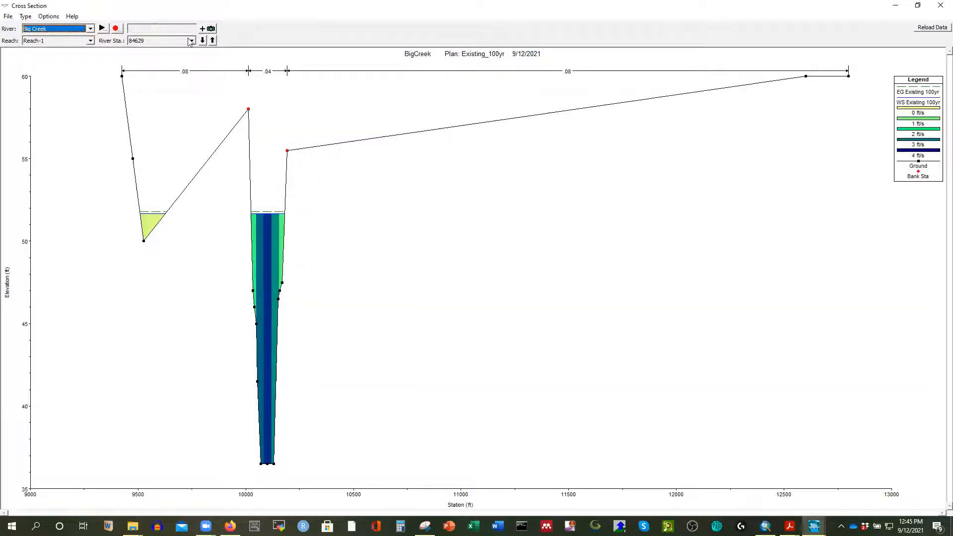
click(203, 40)
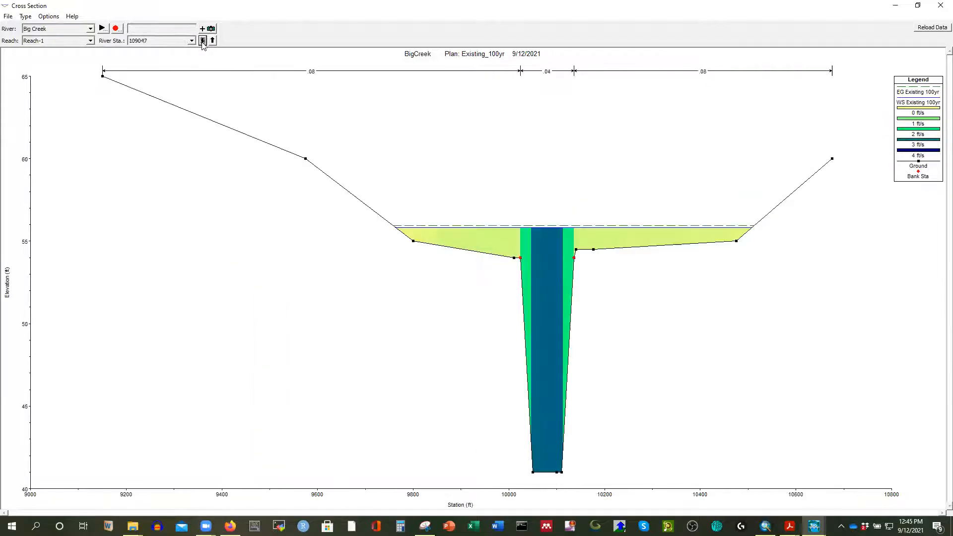
click(203, 41)
click(203, 41)
click(203, 41)
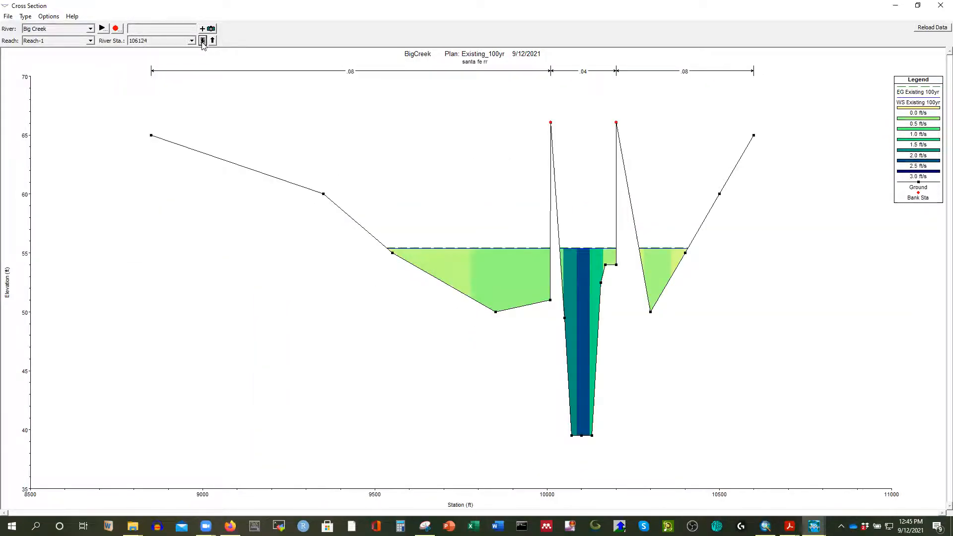
click(213, 40)
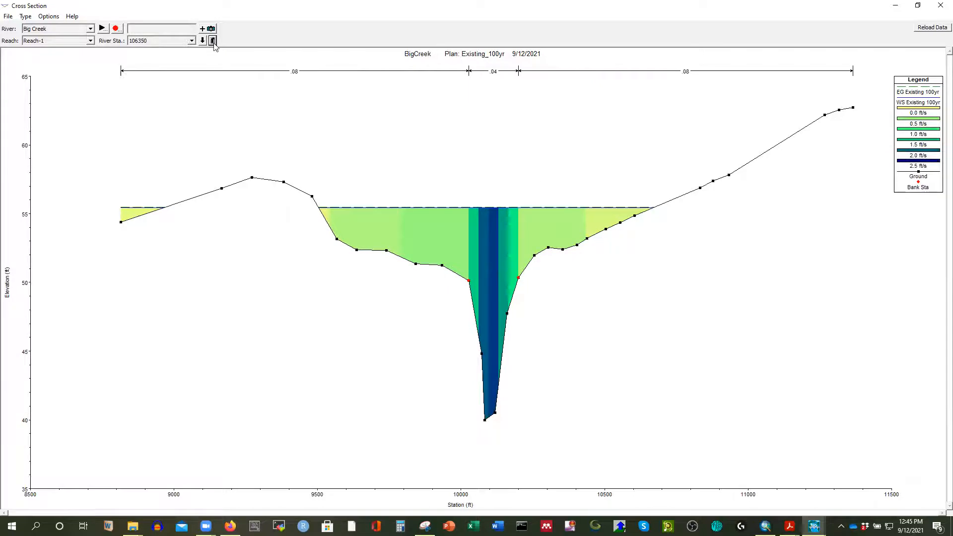
click(212, 41)
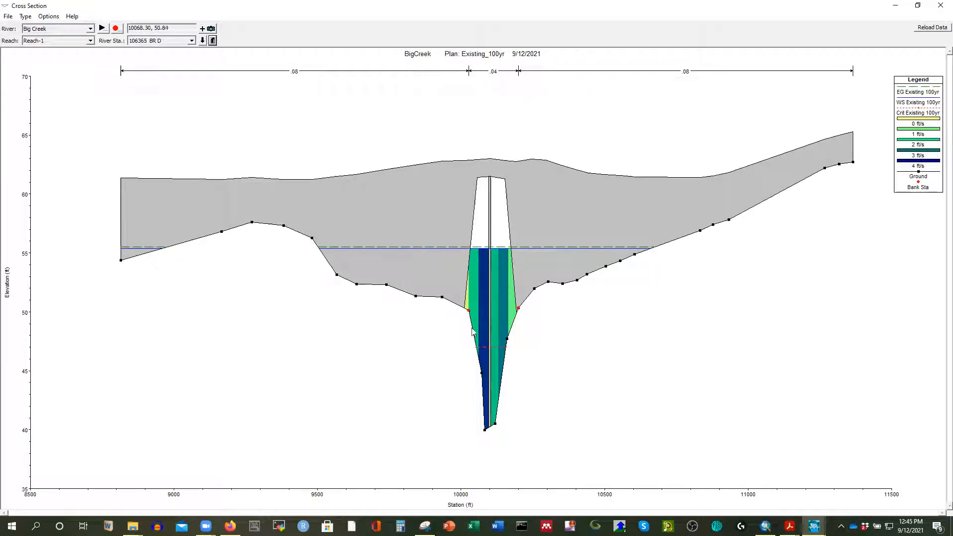
Step: Step through the remaining cross sections to examine flow at bridge section 97030 BR U, and minimize the cross section plot
click(203, 40)
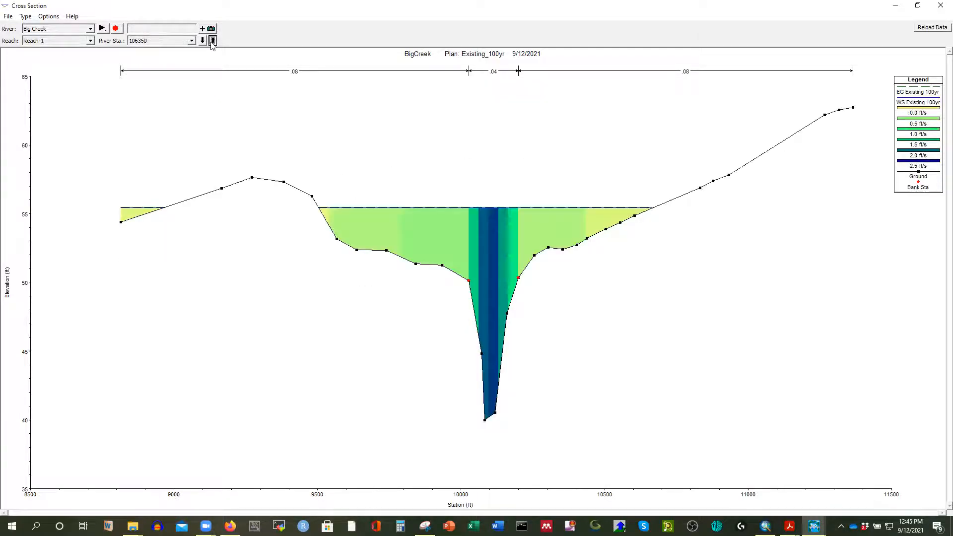
click(212, 41)
click(212, 40)
click(212, 40)
click(213, 40)
click(213, 41)
click(213, 40)
click(213, 40)
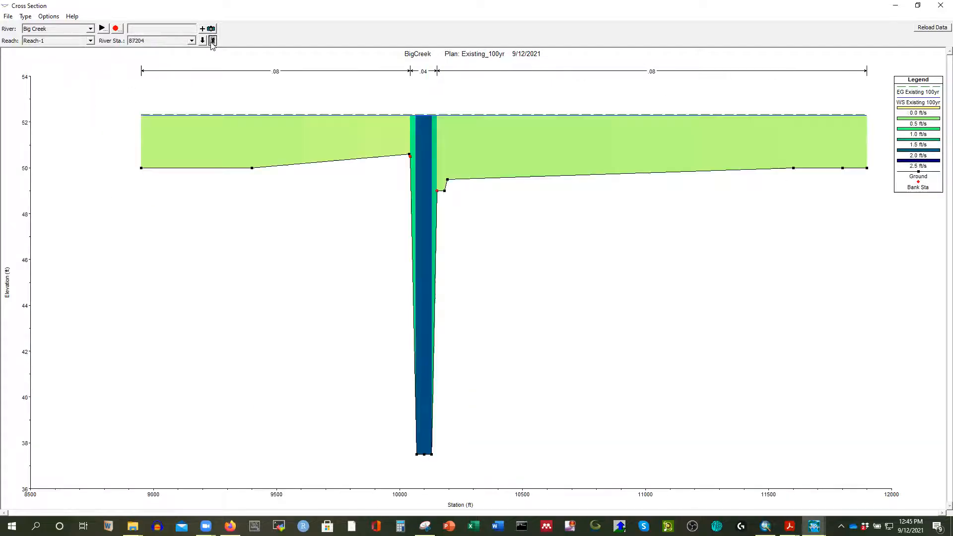
click(212, 40)
click(212, 41)
click(212, 40)
click(212, 41)
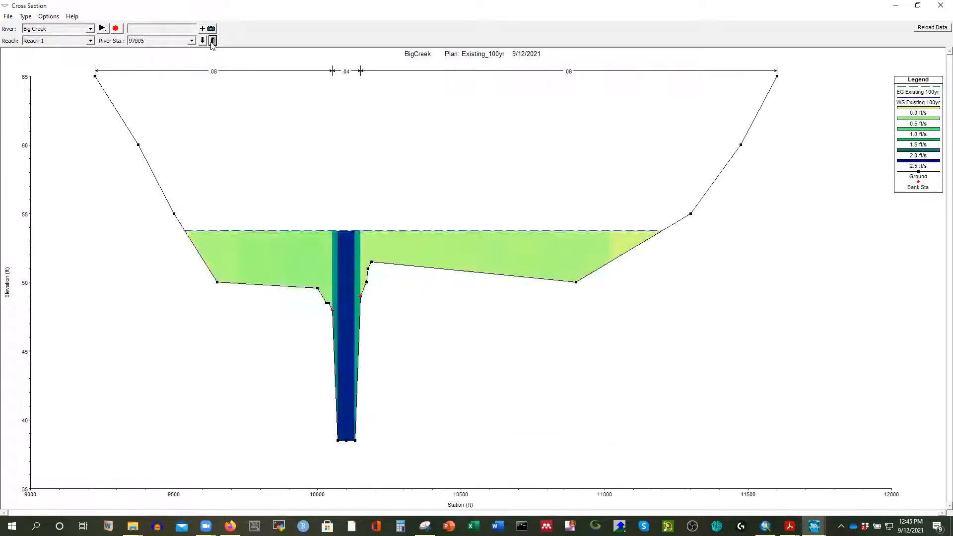
click(212, 40)
click(212, 40)
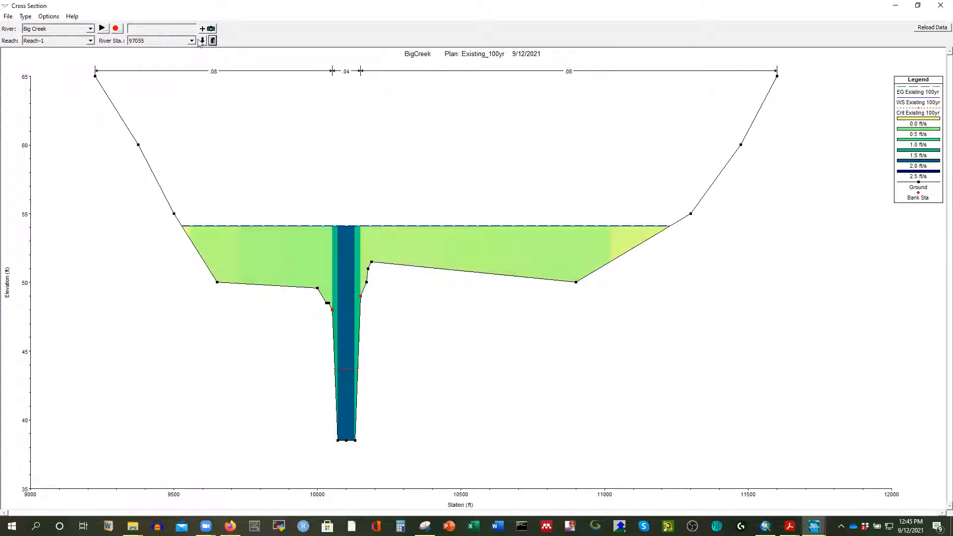
click(202, 40)
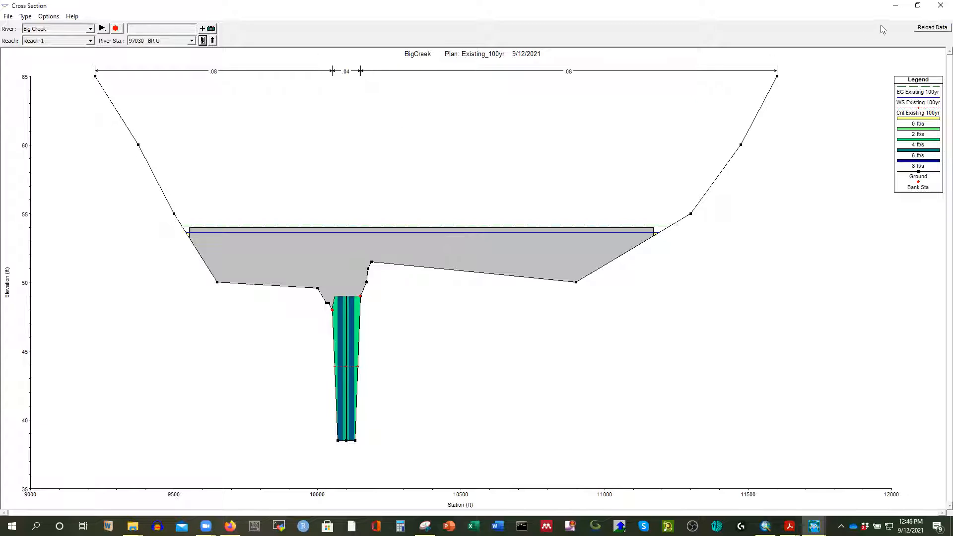
click(918, 5)
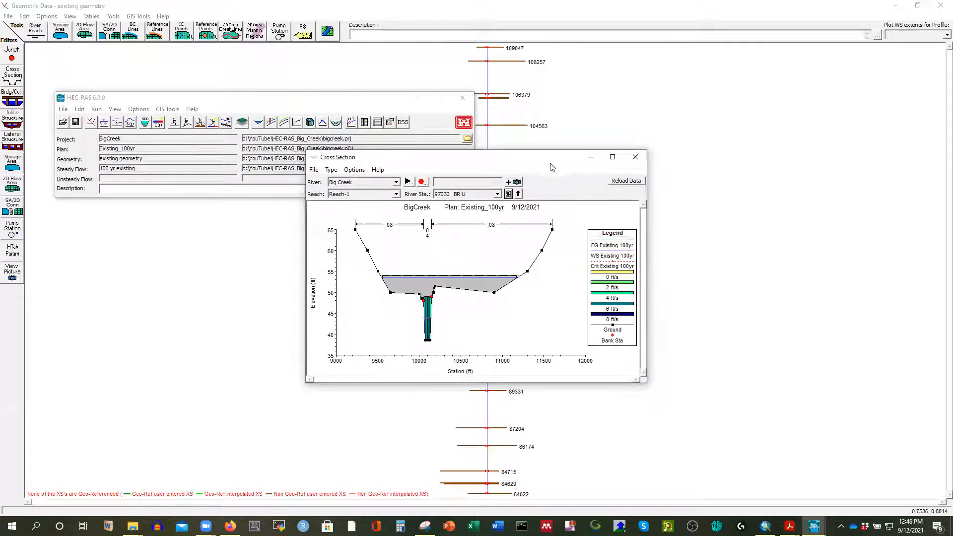
drag(548, 160, 522, 155)
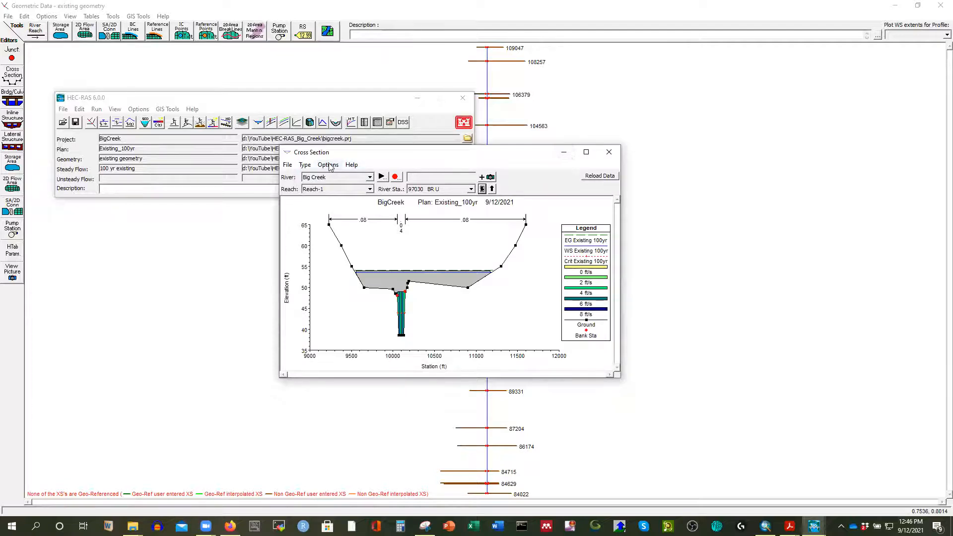
click(564, 153)
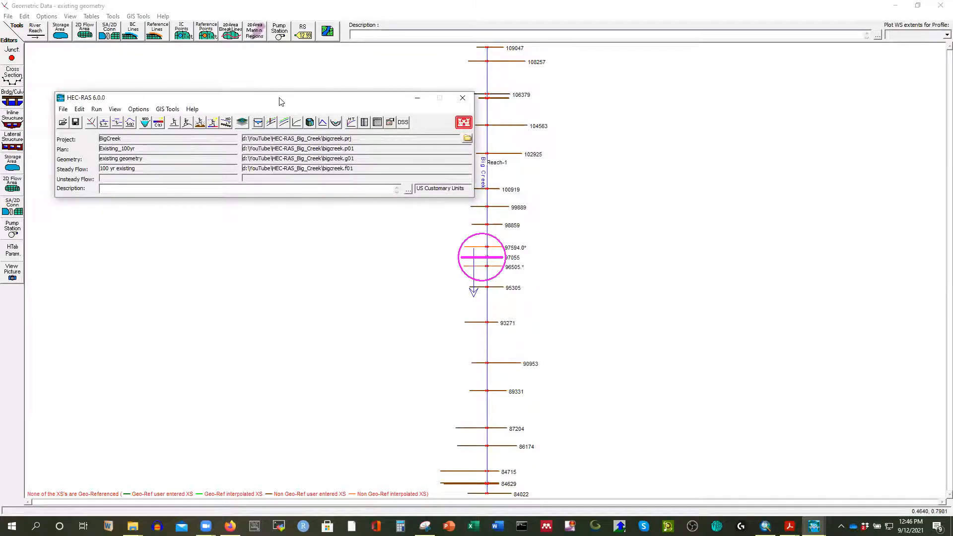
Step: View the water surface profile plot for Big Creek Reach-1 at full size and close it
click(272, 123)
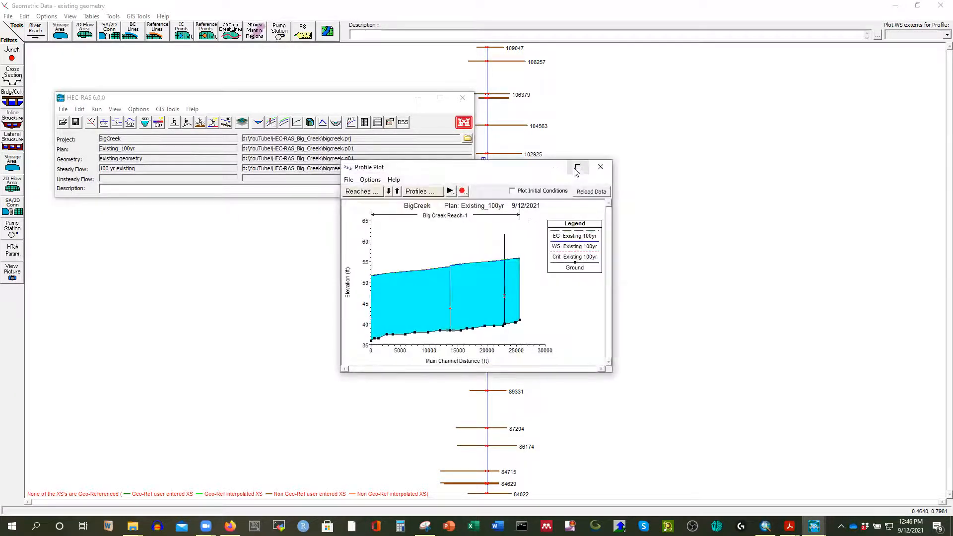
click(576, 168)
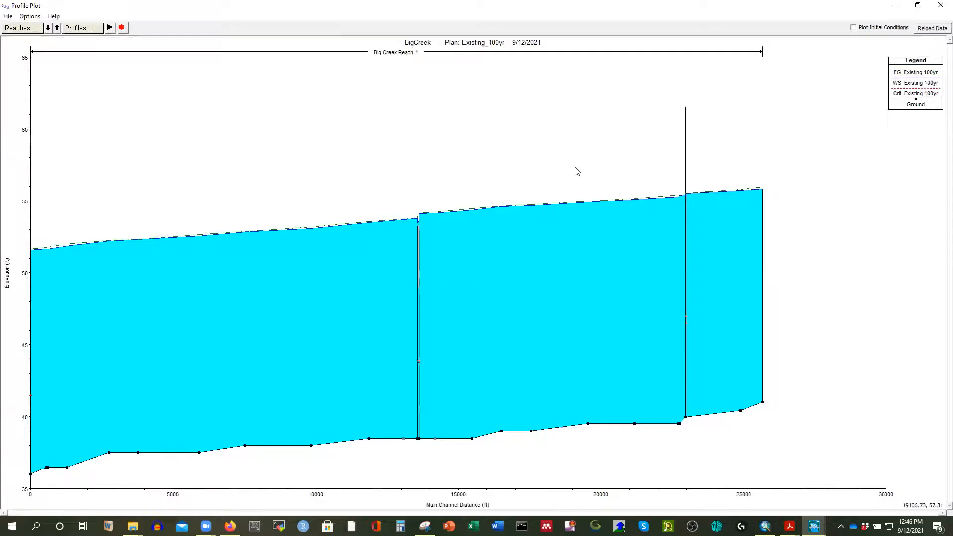
click(938, 8)
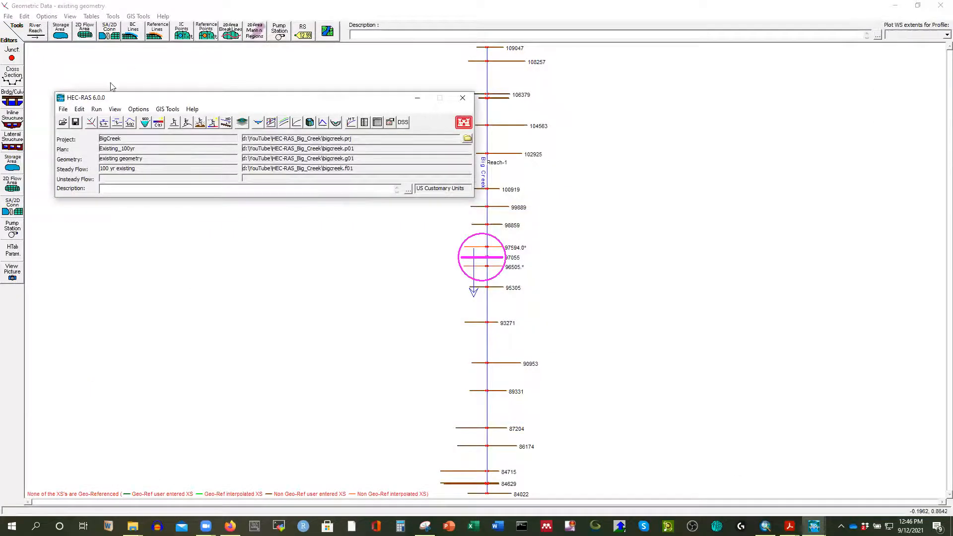
Step: View the classic X-Y-Z perspective plot of the reach, rotate it to a 10-degree rotation angle, and close it
click(115, 108)
click(159, 175)
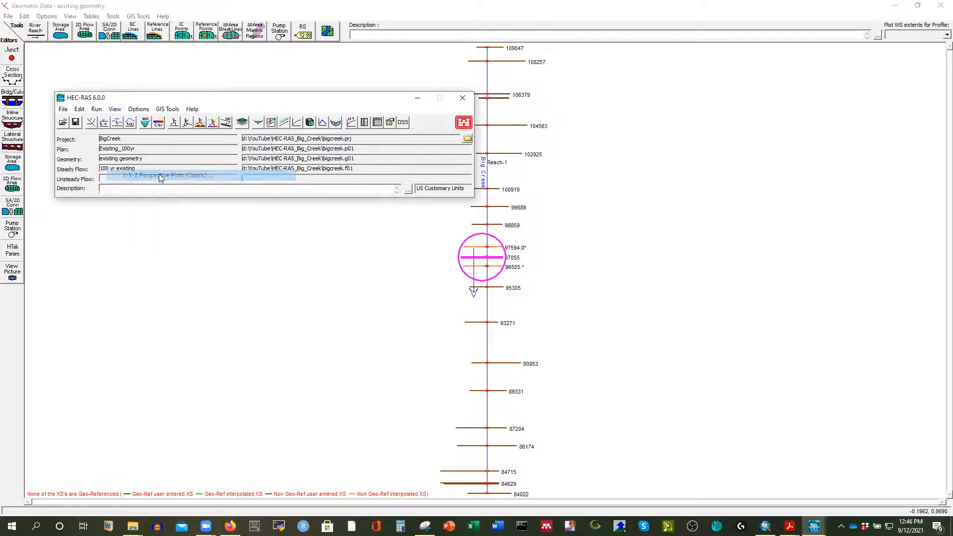
click(603, 126)
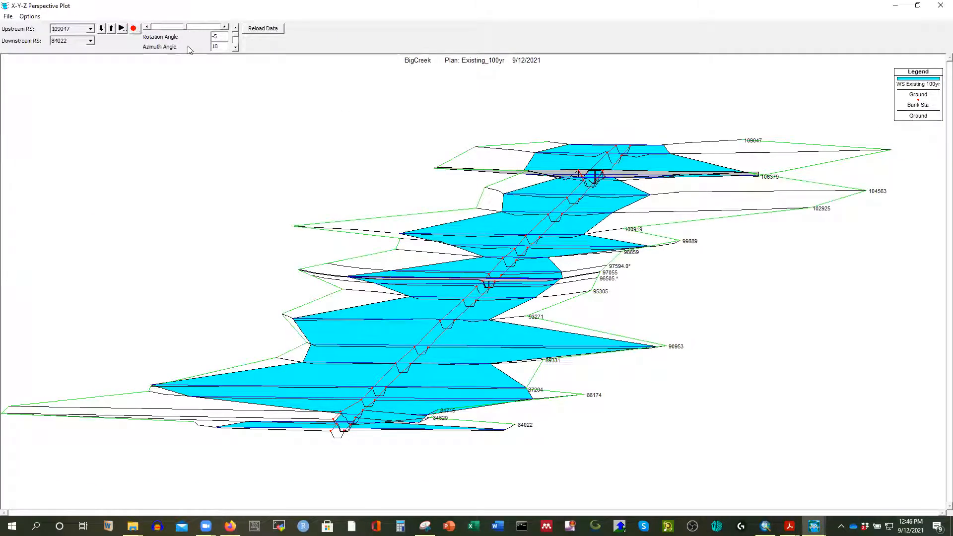
click(225, 28)
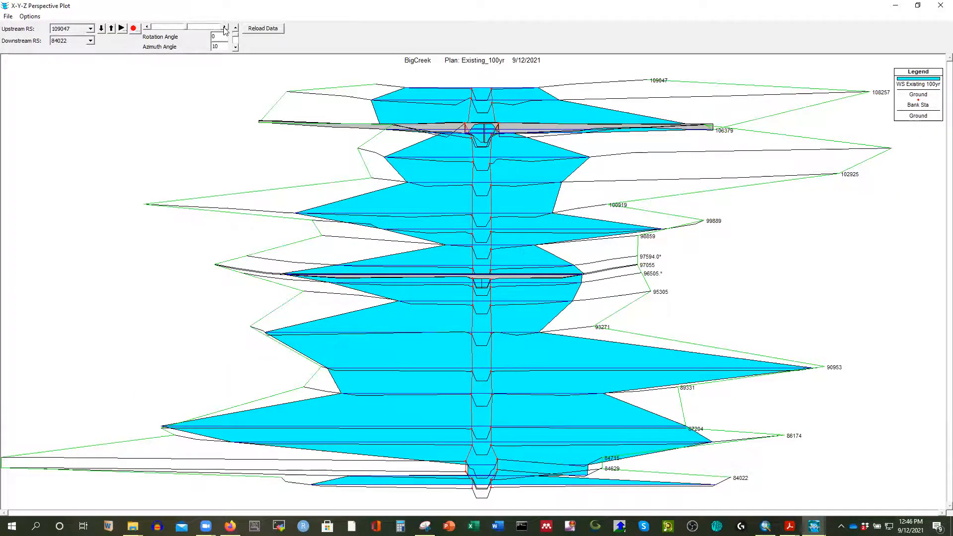
click(225, 27)
click(225, 27)
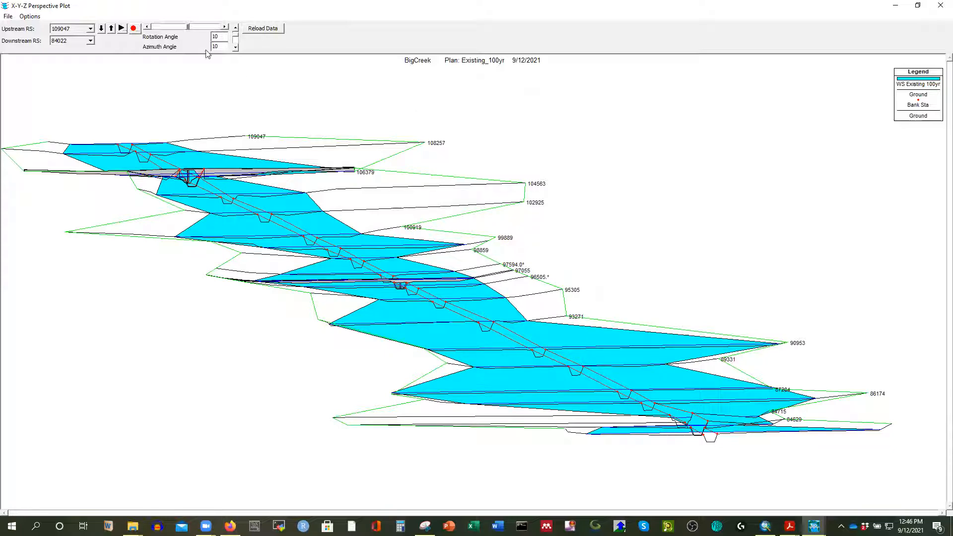
click(918, 6)
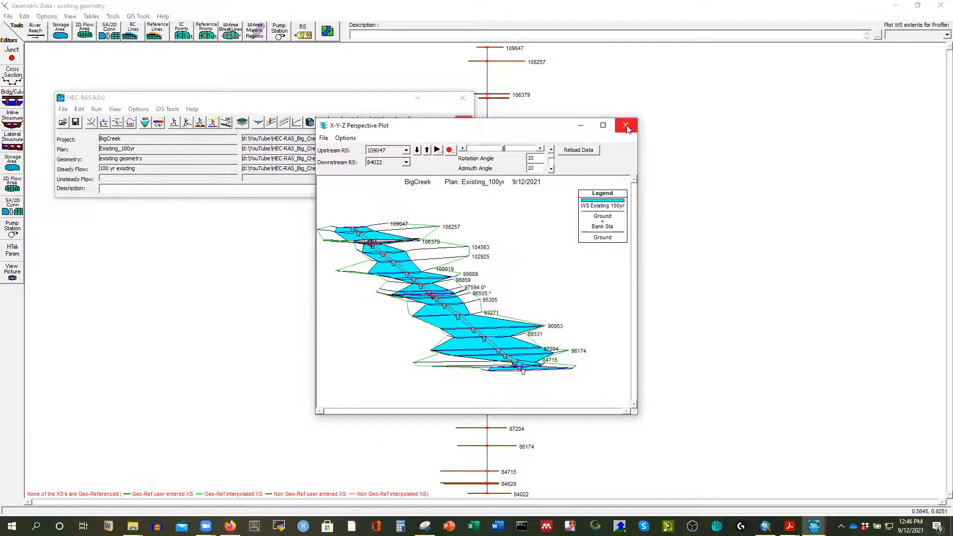
click(625, 126)
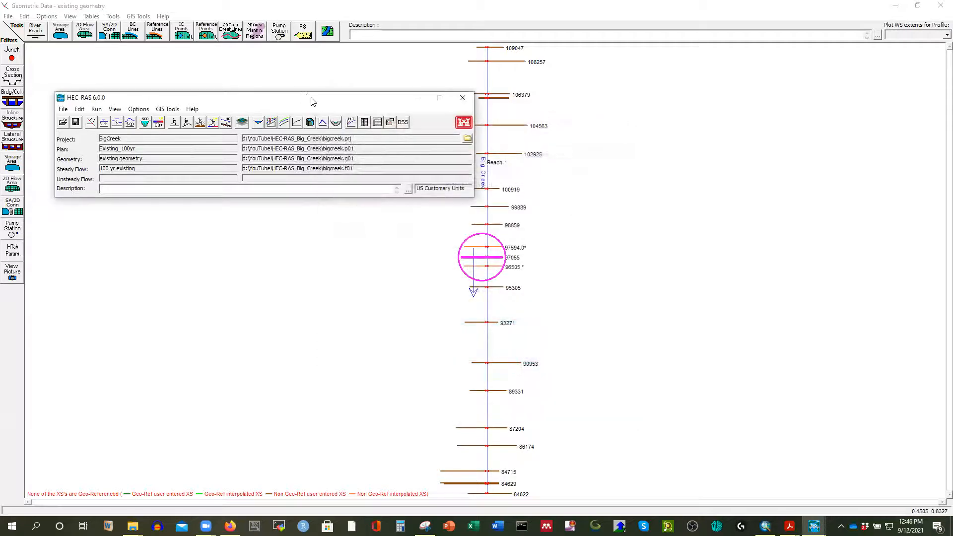
Step: Open the water surface profile plot at full size and plot all three profiles: Existing 100yr, Flow_25% and Flow_50%
click(272, 126)
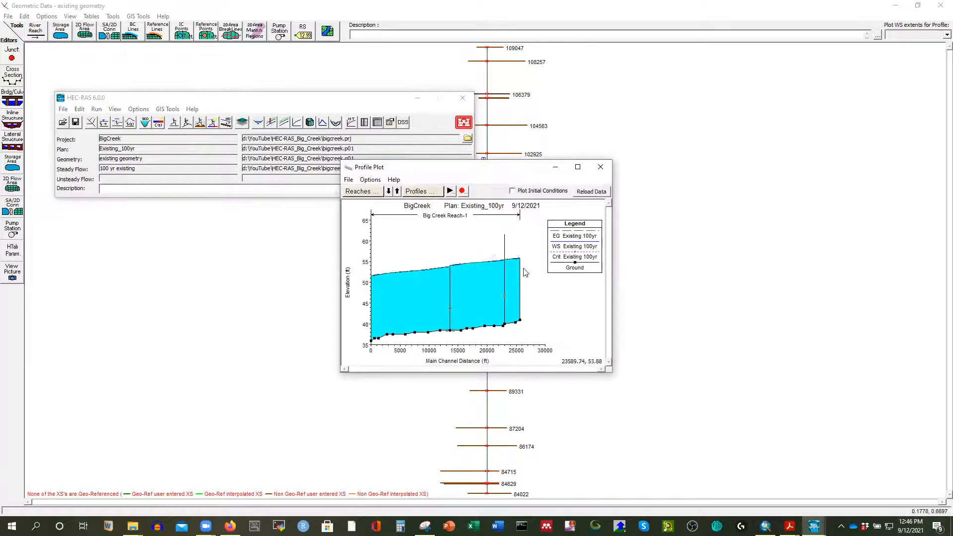
double_click(577, 169)
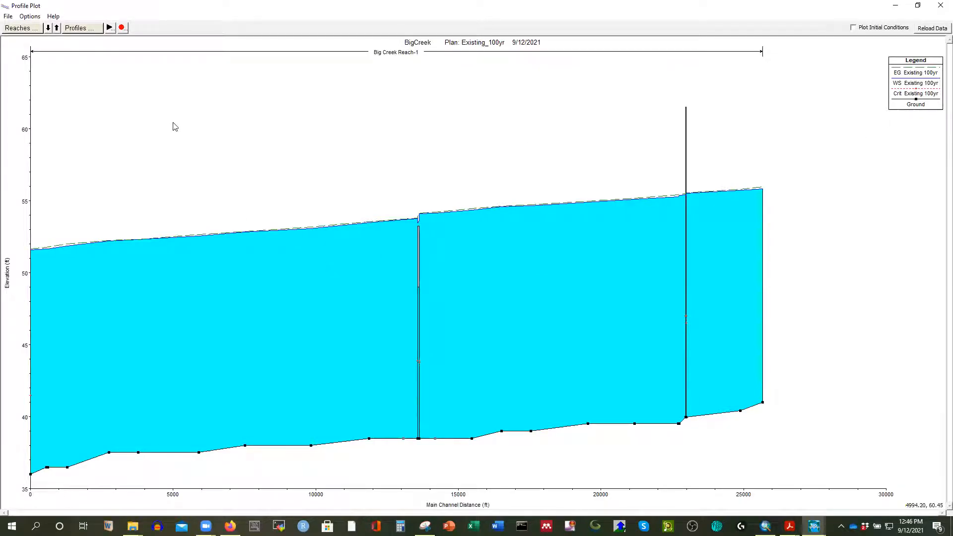
click(27, 18)
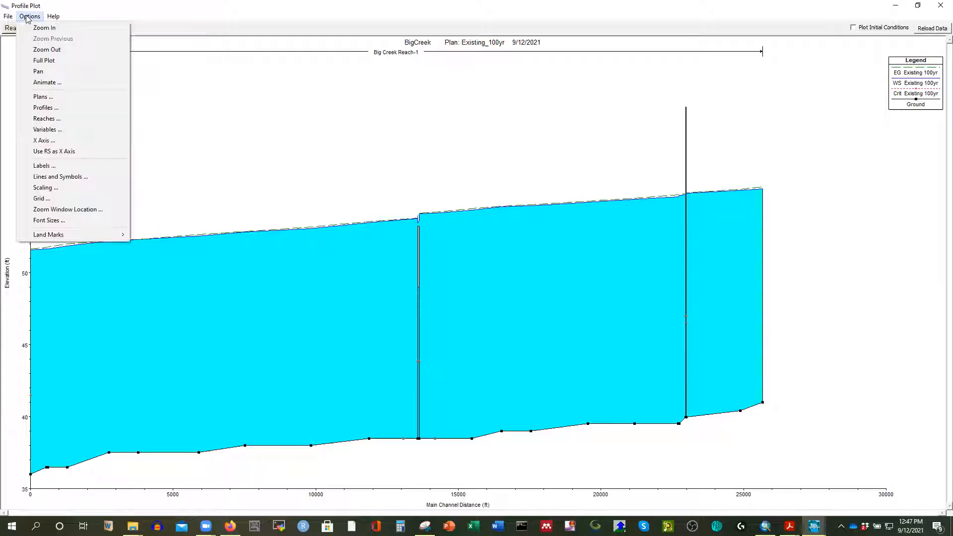
click(46, 108)
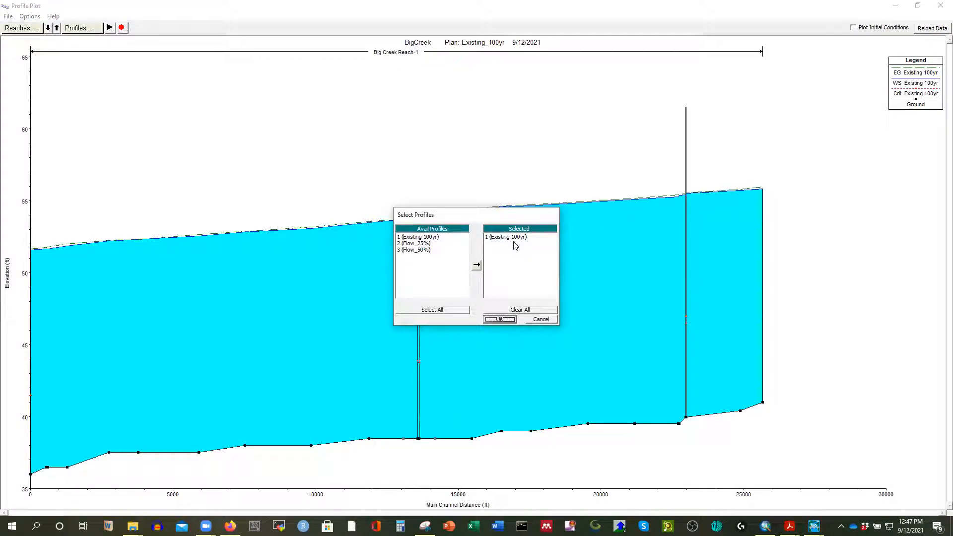
click(428, 310)
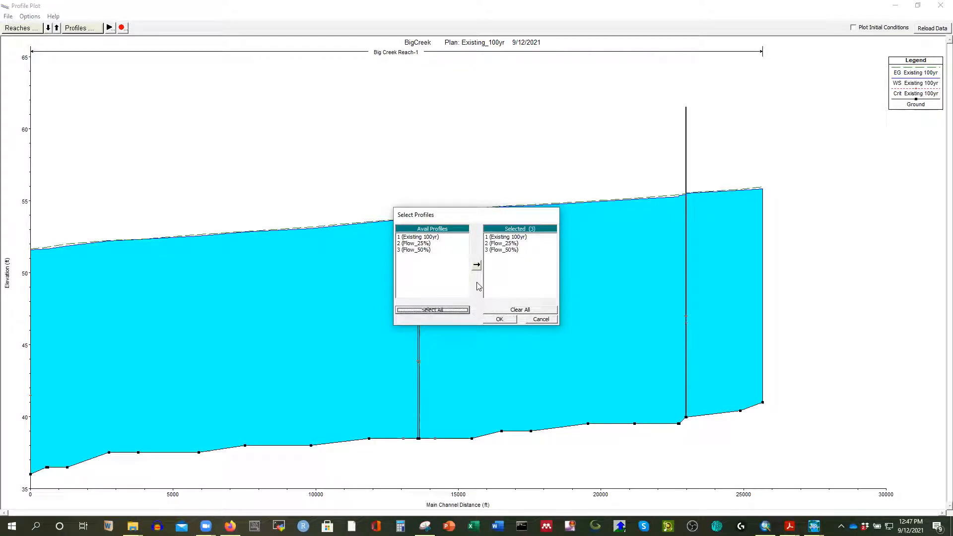
click(498, 320)
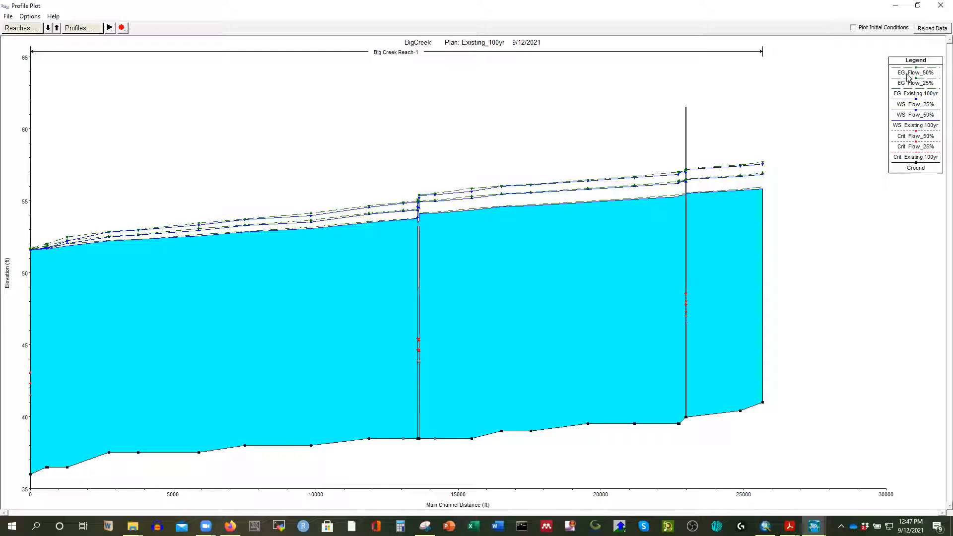
Step: Highlight the energy grade lines of the Existing 100yr, Flow_25% and Flow_50% profiles one after another to compare them
click(910, 96)
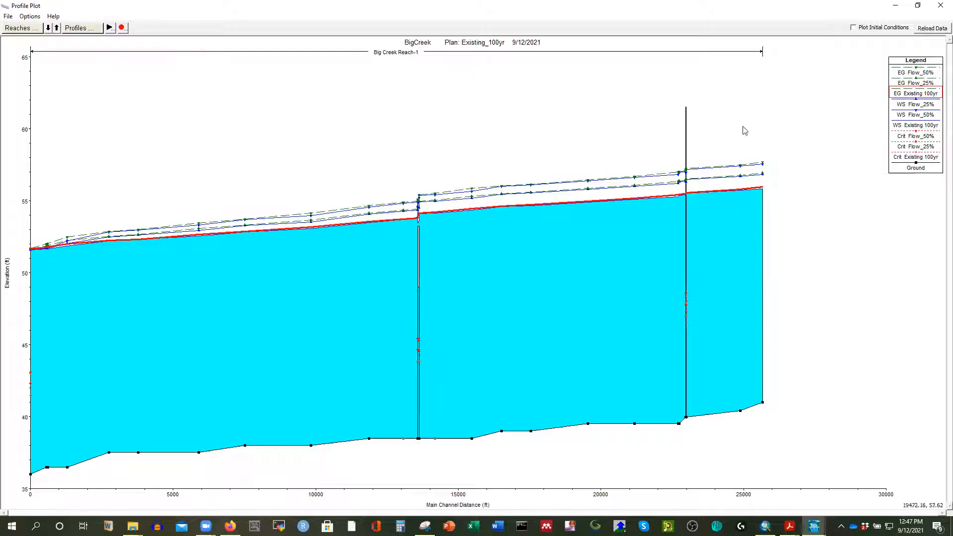
click(914, 83)
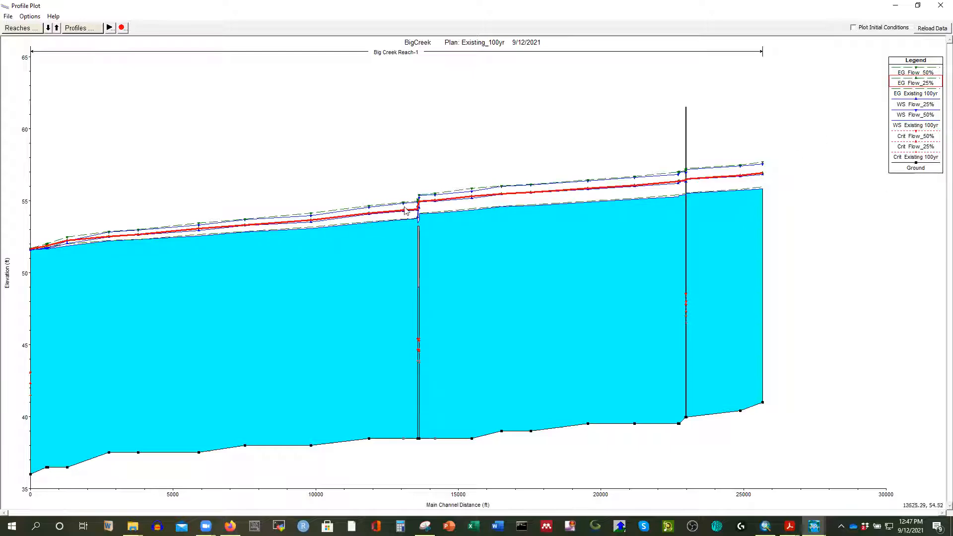
click(921, 74)
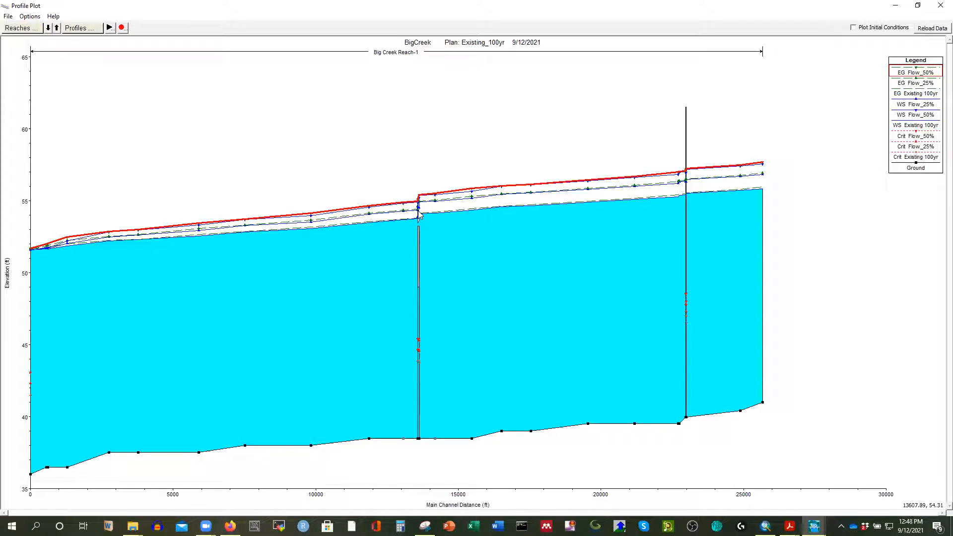
Step: Examine the profiles around the bridge near main channel distance 13,600 ft, highlighting the Existing 100yr water surface line
scroll(418, 222, up, 5)
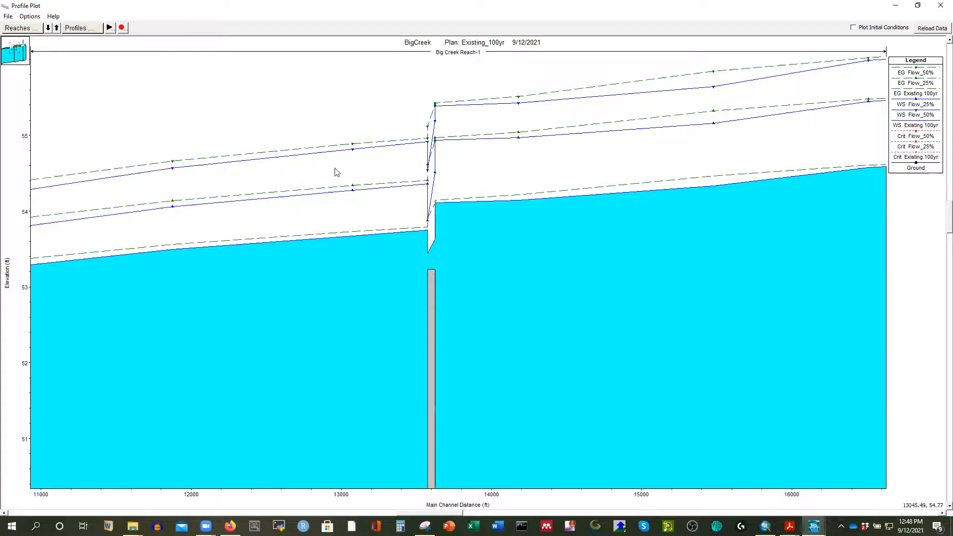
scroll(424, 268, down, 2)
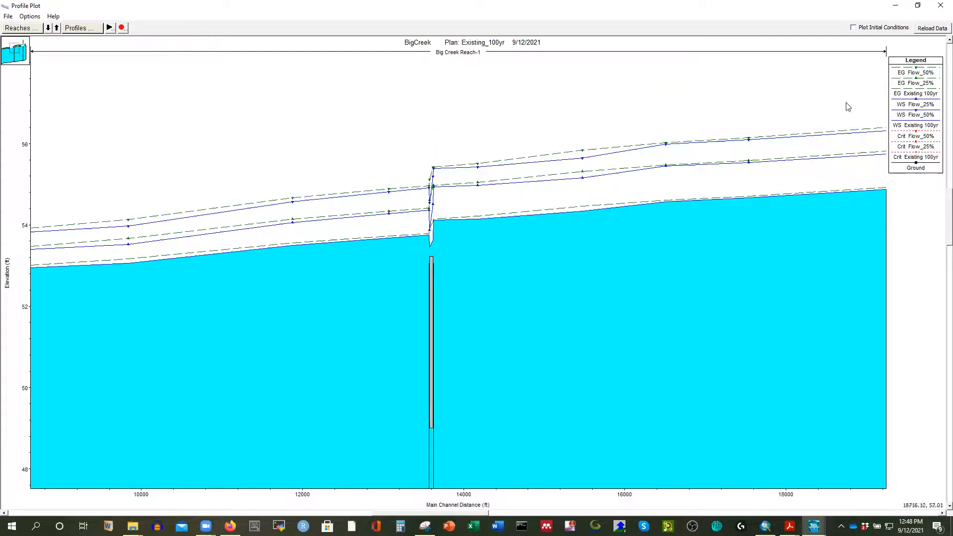
click(909, 127)
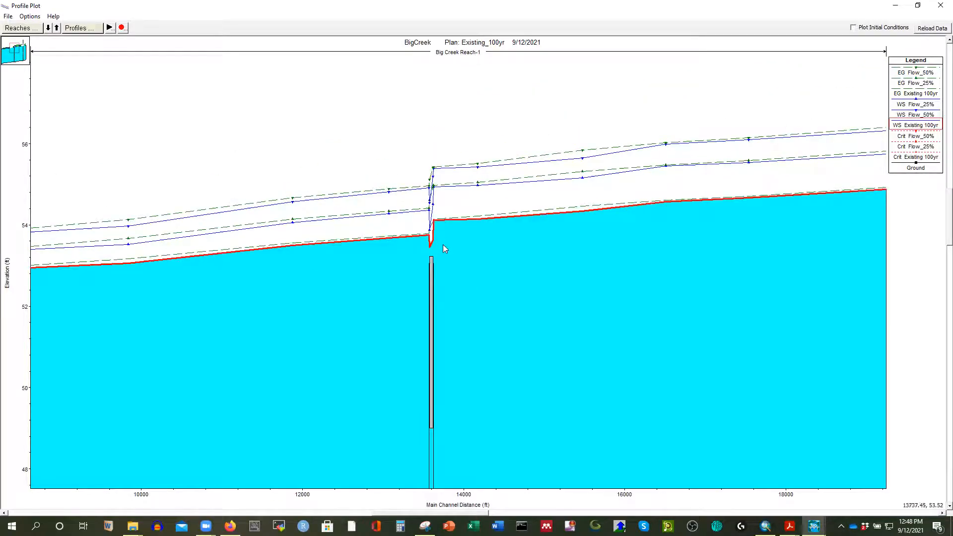
scroll(429, 249, down, 3)
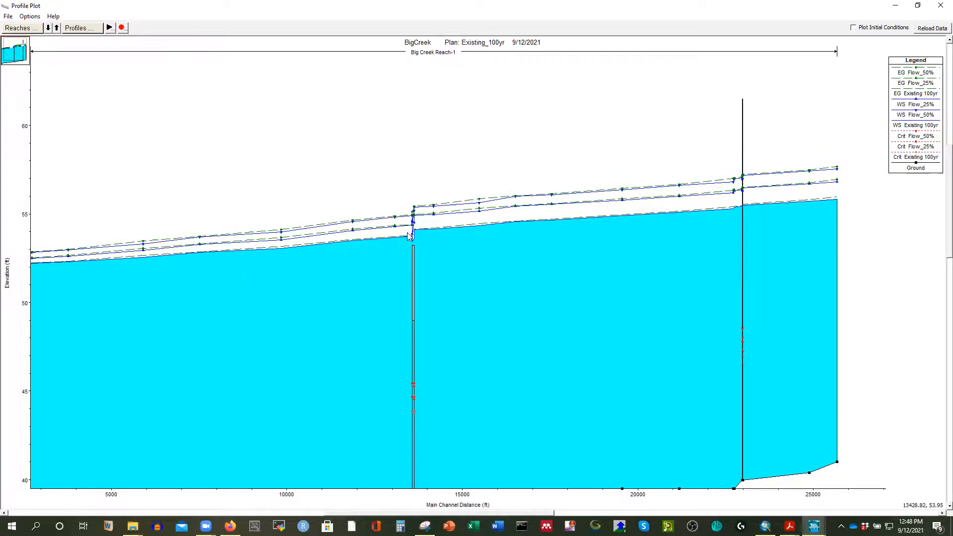
scroll(409, 236, down, 2)
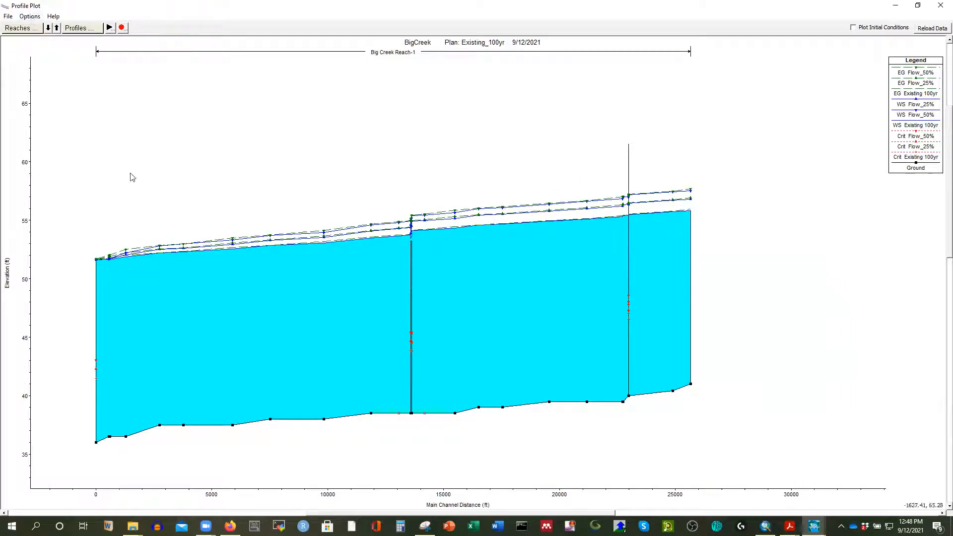
scroll(191, 266, up, 1)
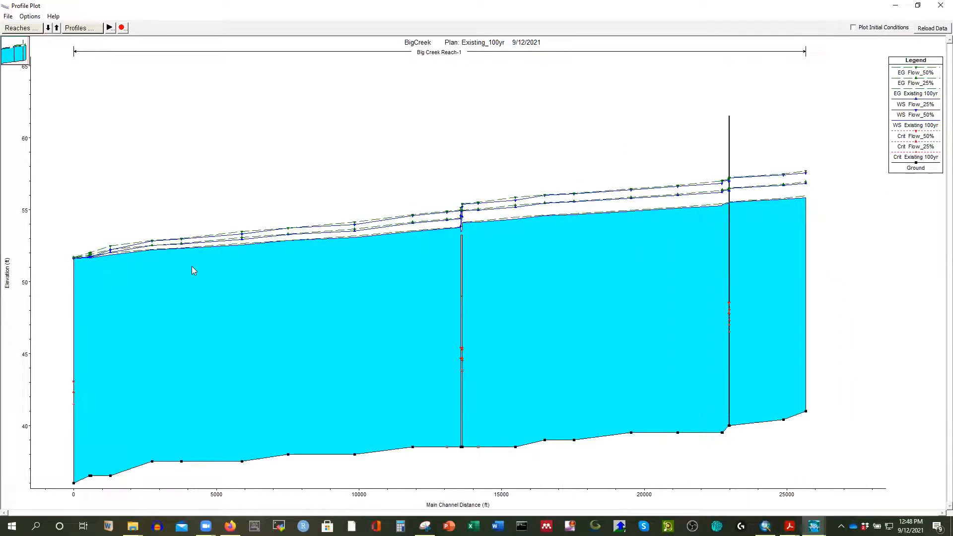
Step: Restore the profile plot to its smaller window size and copy the plot to the clipboard
click(918, 5)
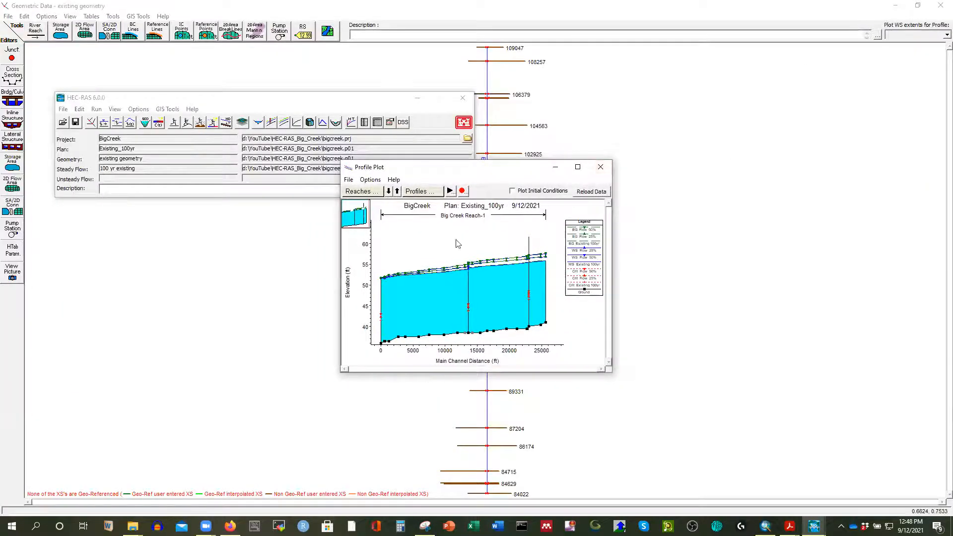
click(367, 180)
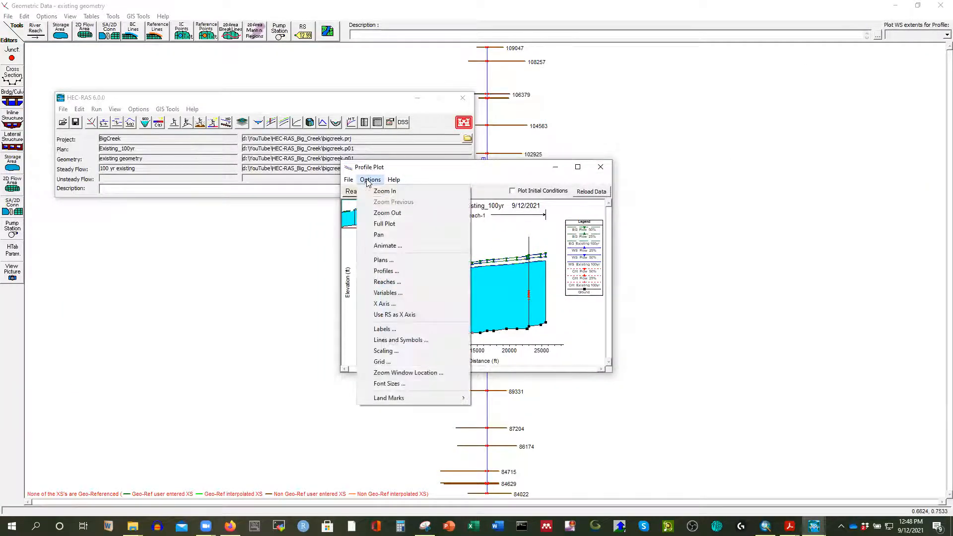
mouse_move(349, 181)
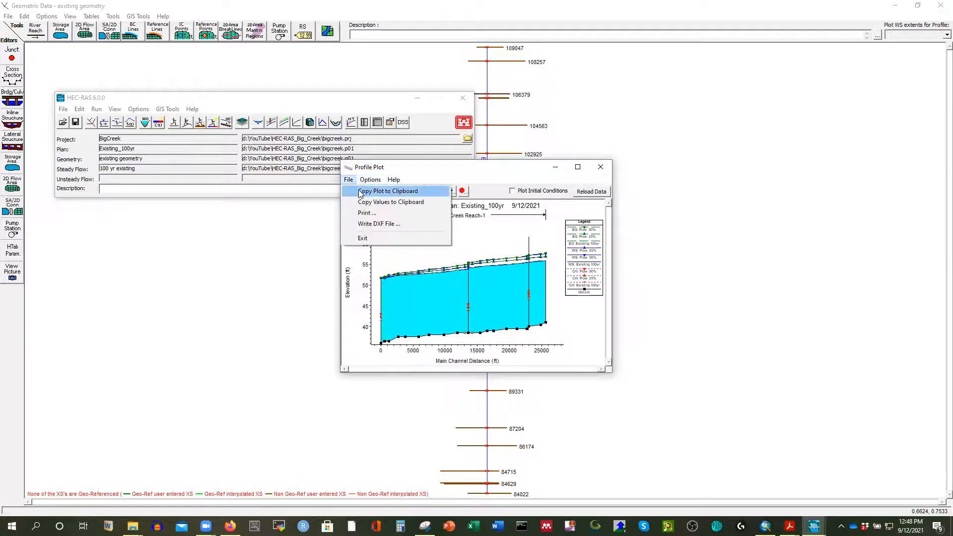
click(361, 193)
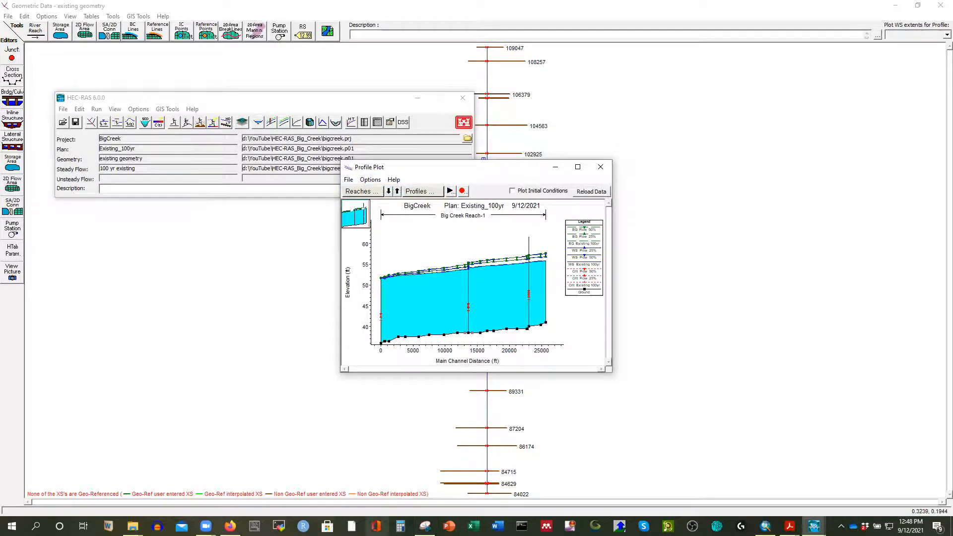
Step: Switch to Word, create a blank document and paste the copied profile plot into it
click(491, 526)
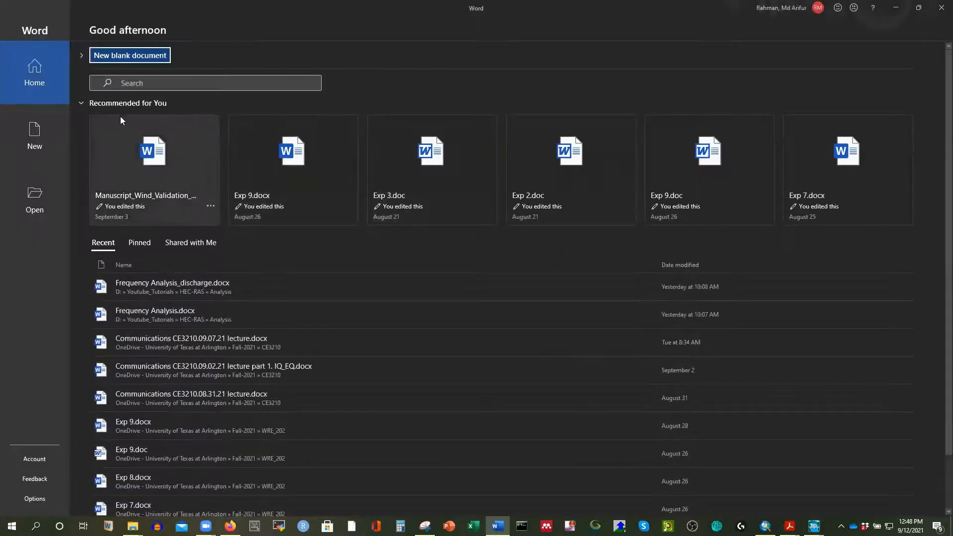
click(41, 138)
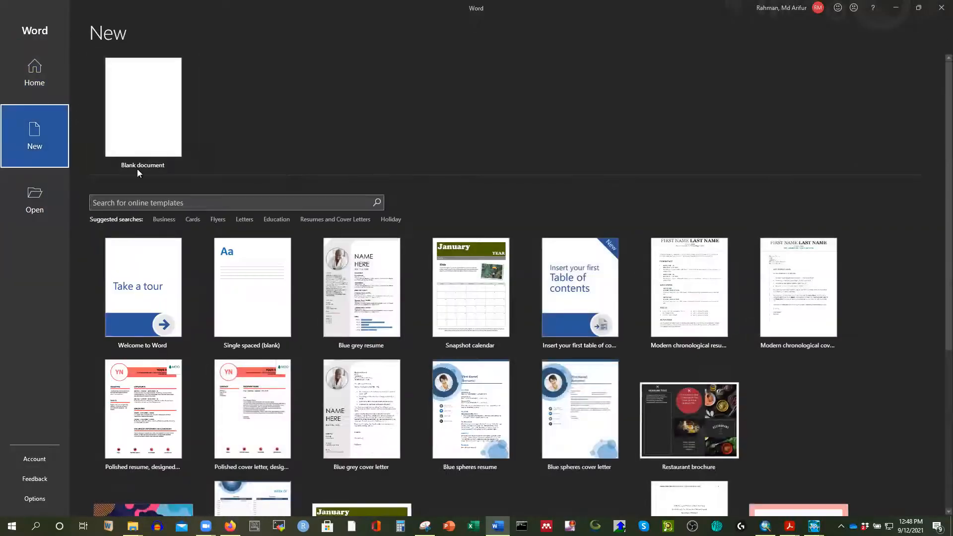
click(176, 138)
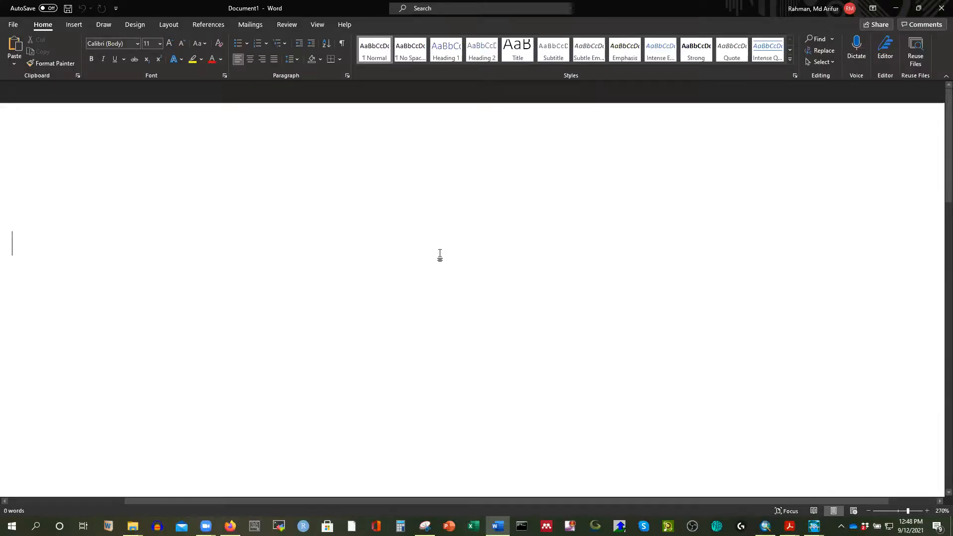
key(ctrl+v)
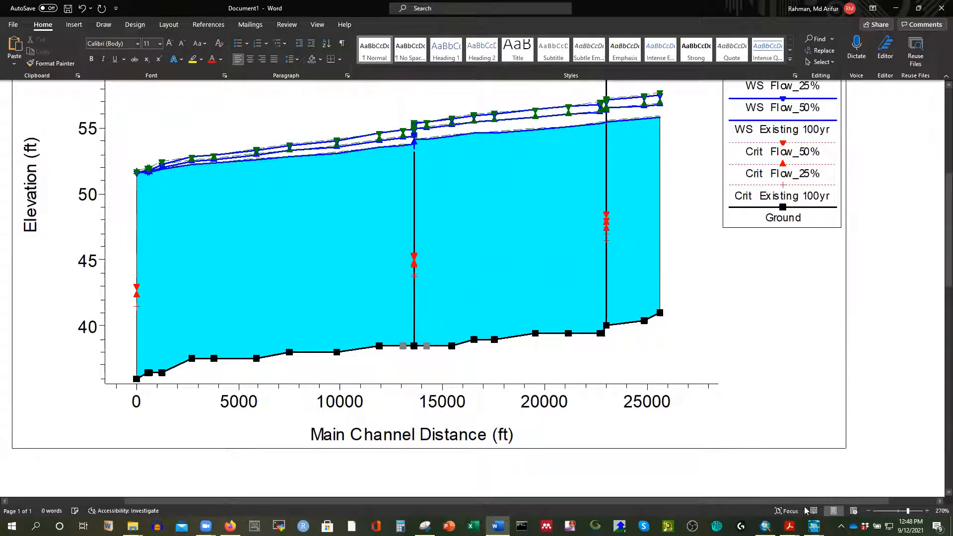
Step: Review the pasted profile plot and its legend at 180% zoom, return to HEC-RAS and close the profile plot
scroll(638, 335, down, 5)
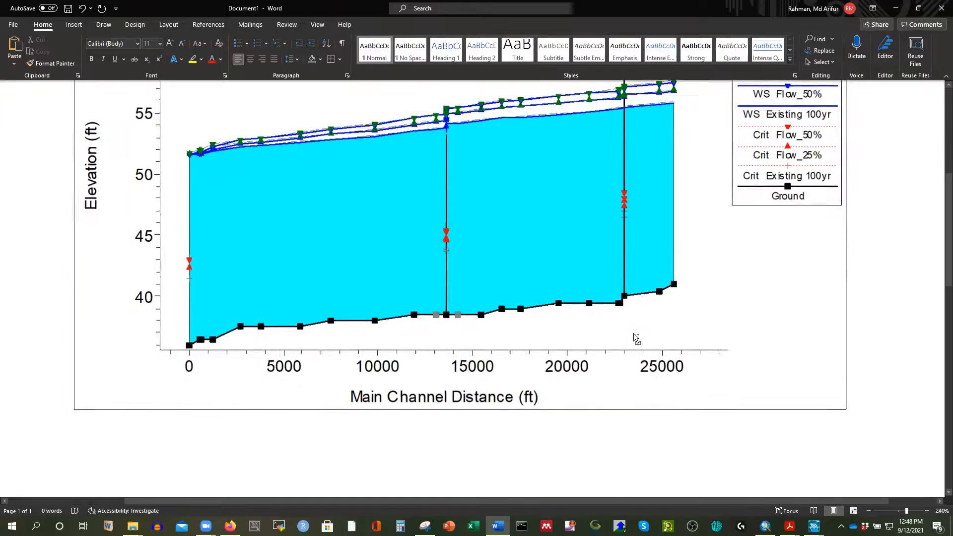
scroll(431, 311, down, 4)
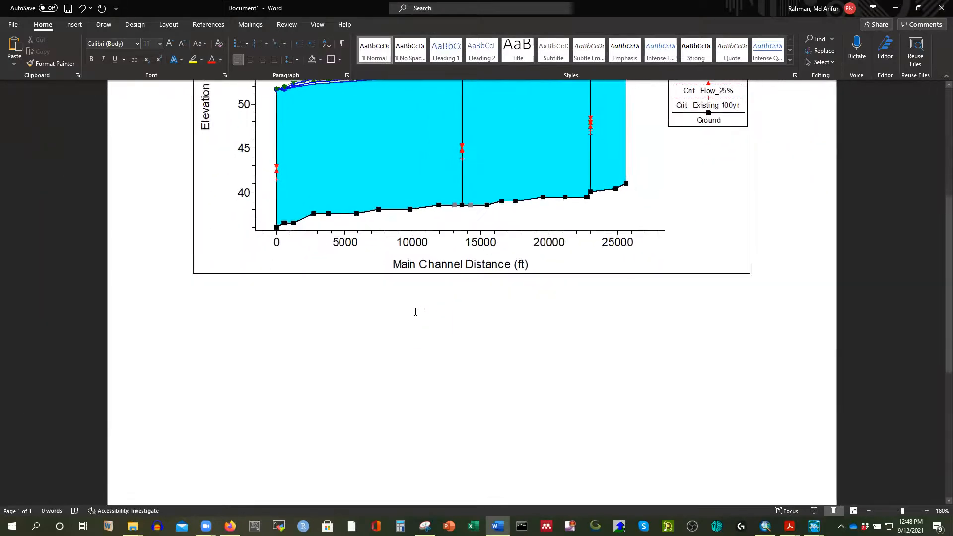
scroll(414, 311, up, 6)
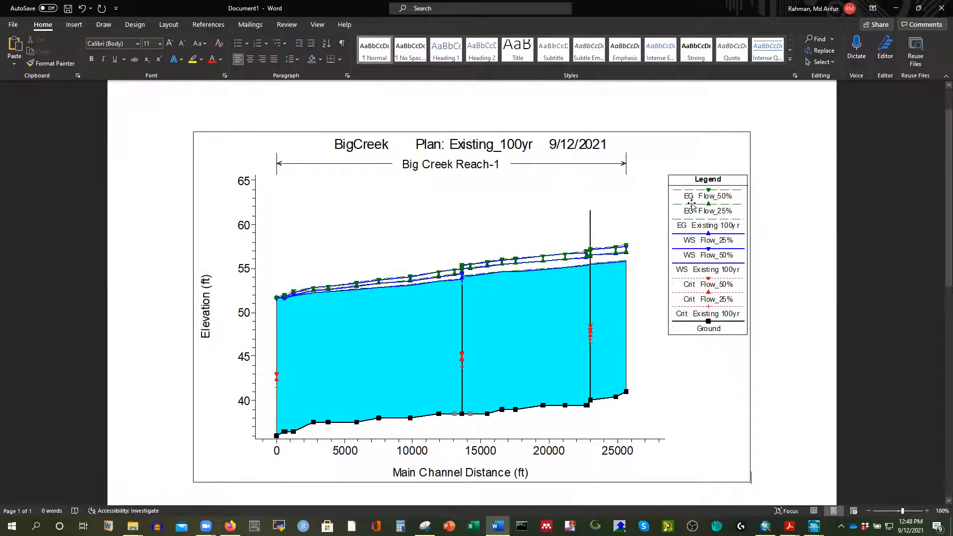
scroll(786, 393, down, 1)
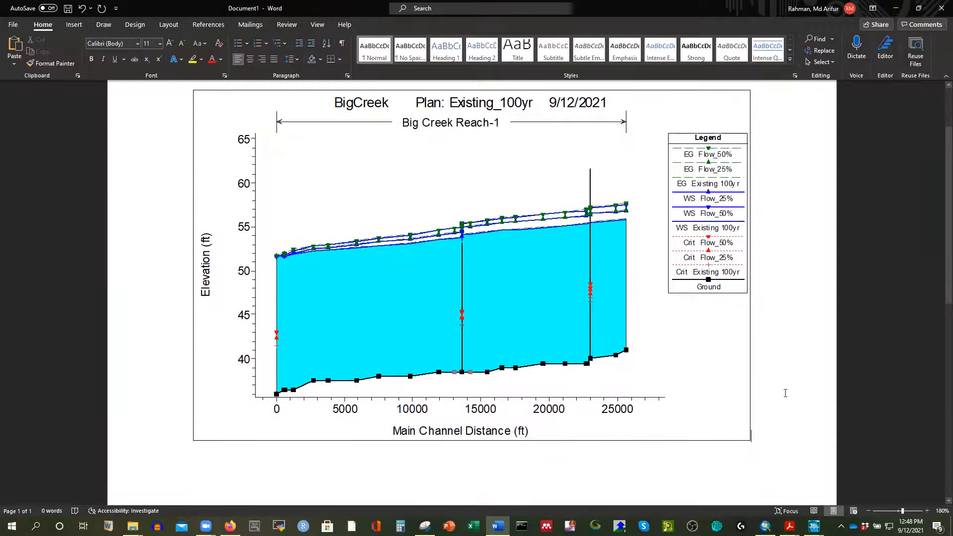
scroll(485, 308, down, 1)
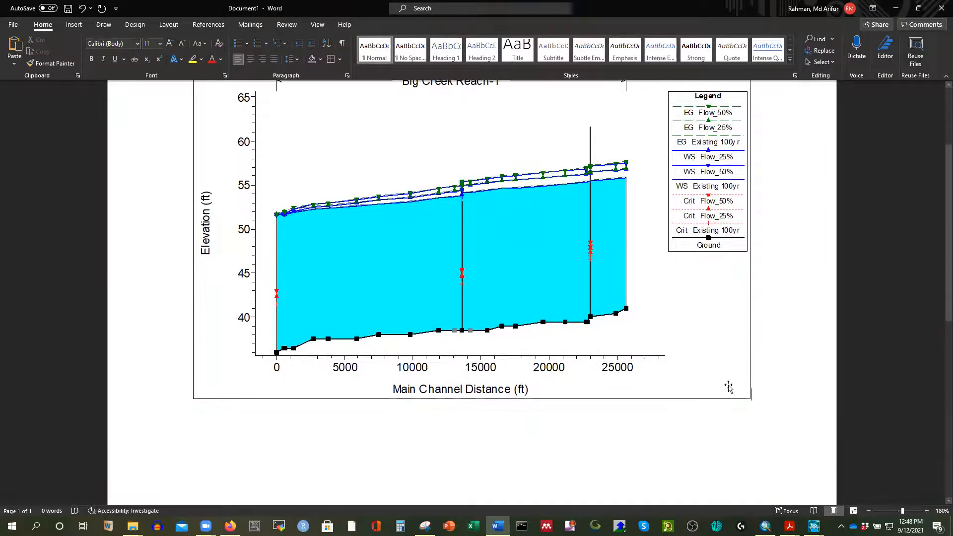
scroll(427, 312, up, 3)
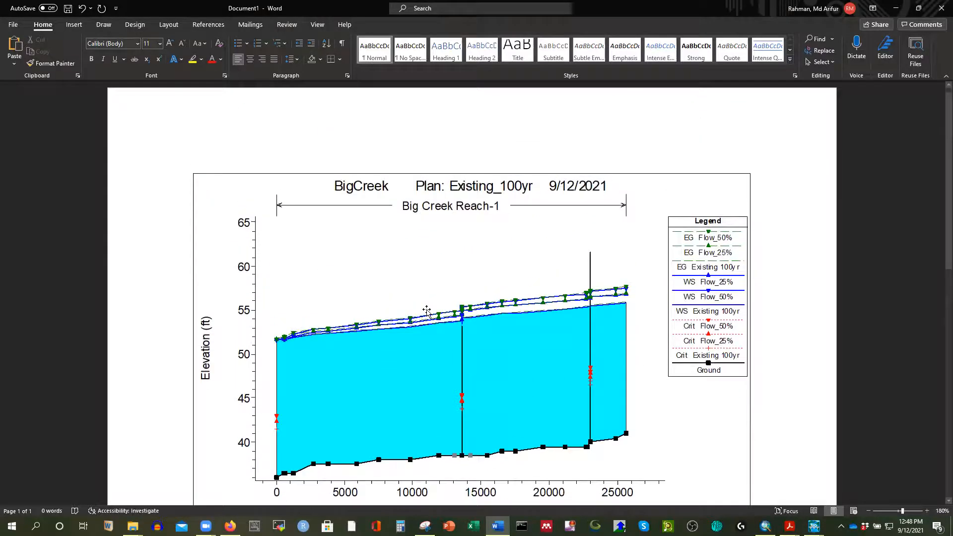
click(897, 8)
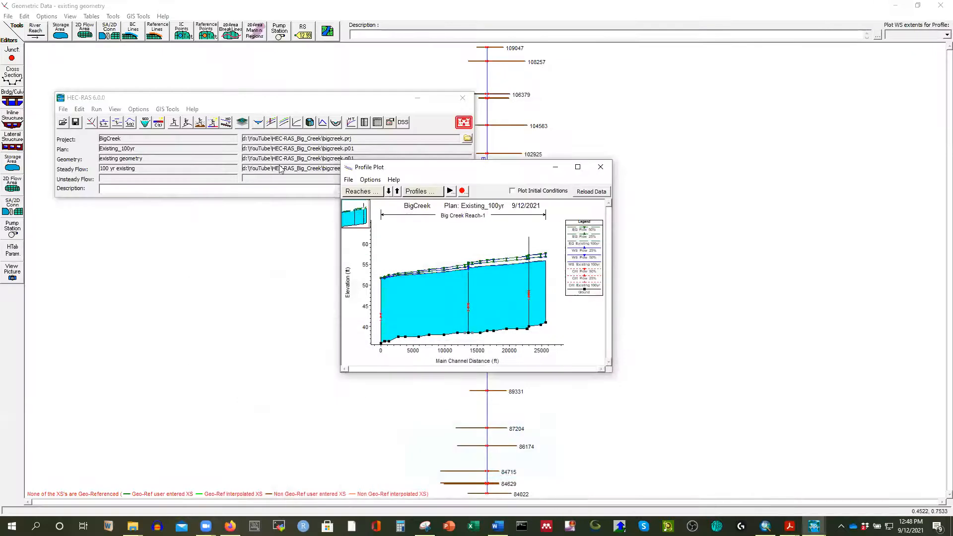
click(600, 167)
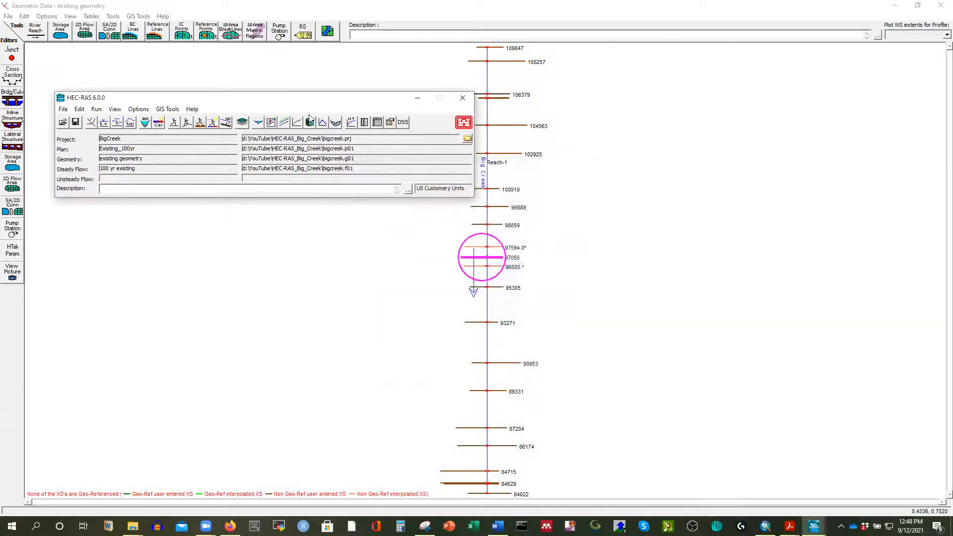
Step: Open the cross section plot for bridge section 97030 BR U and copy the plot to the clipboard
click(259, 122)
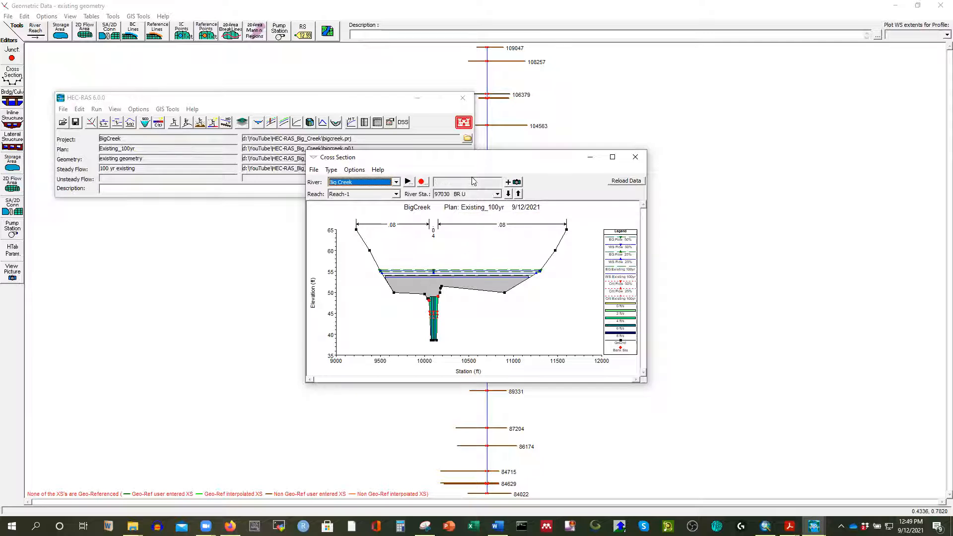
click(354, 170)
click(354, 170)
click(314, 170)
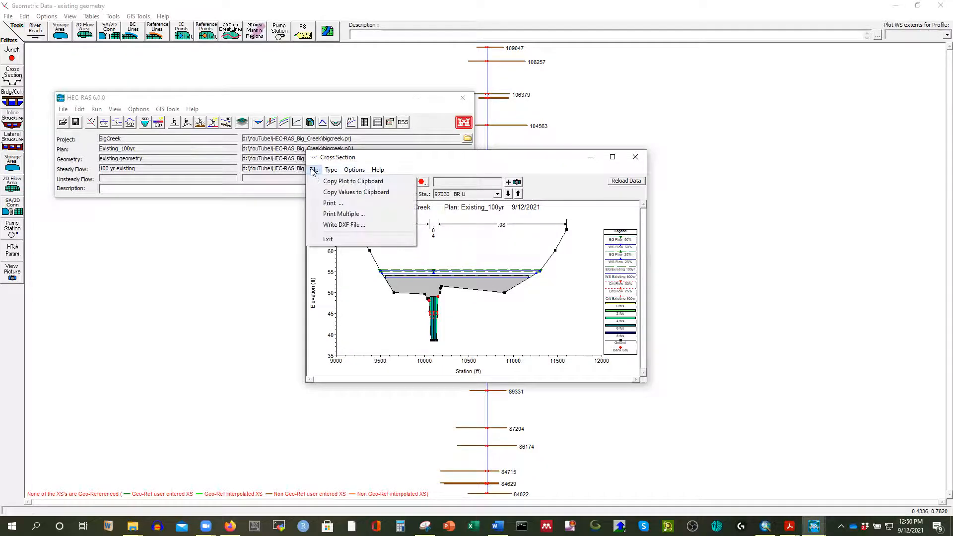
click(326, 182)
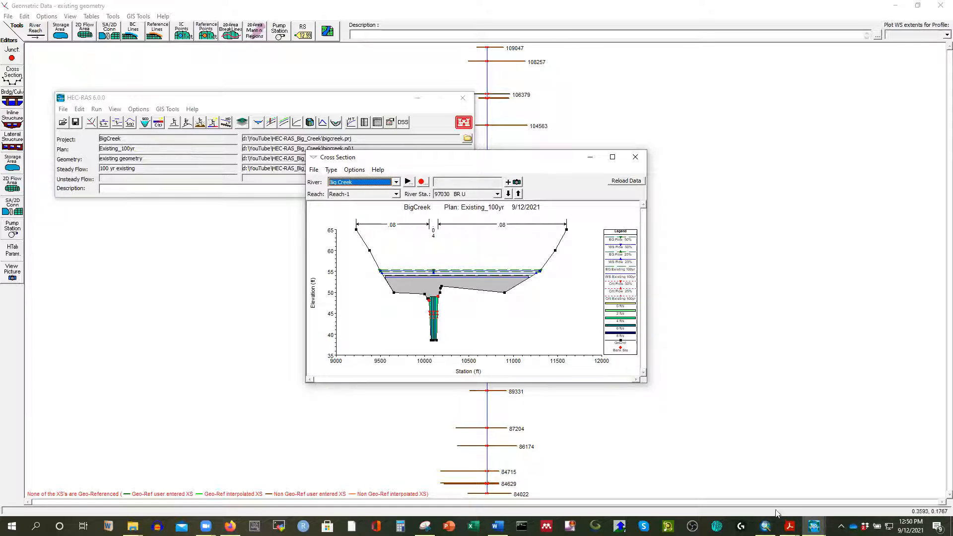
mouse_move(765, 525)
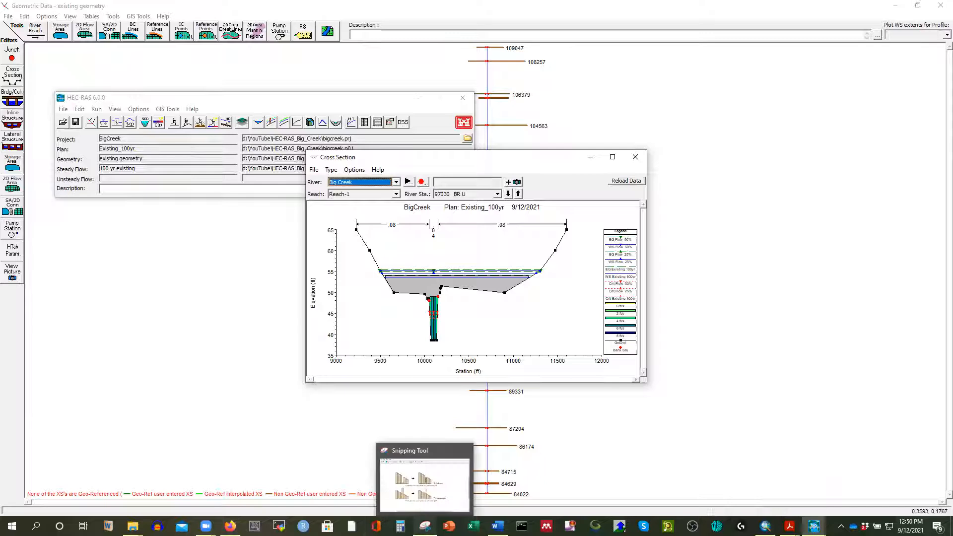
Step: Switch to Word, create another blank document and paste the copied bridge cross section plot into it
click(498, 526)
scroll(474, 300, down, 2)
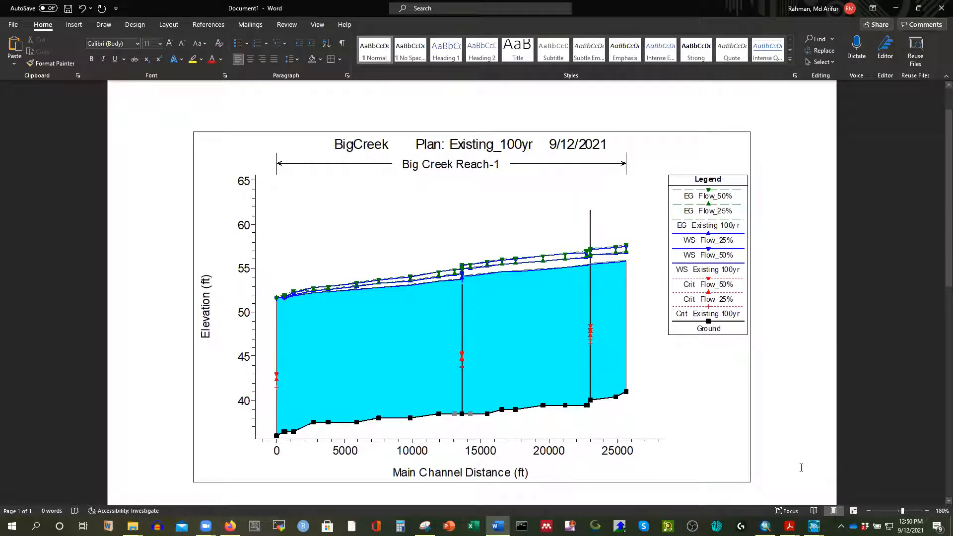
scroll(801, 467, down, 1)
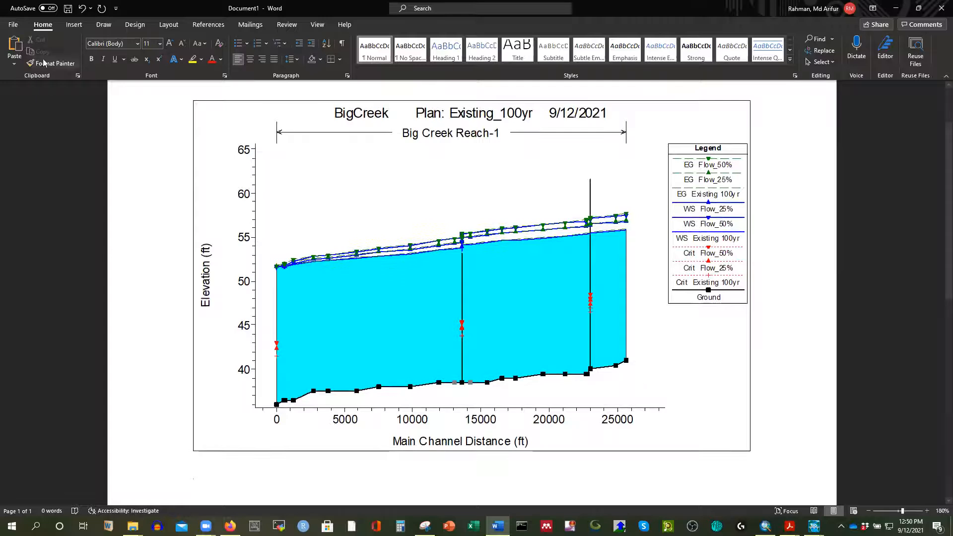
click(13, 24)
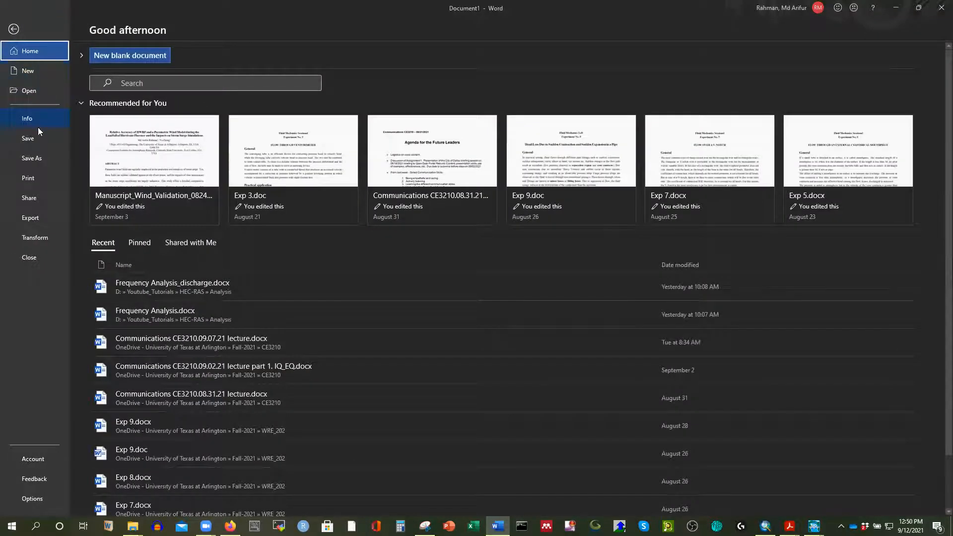
click(28, 74)
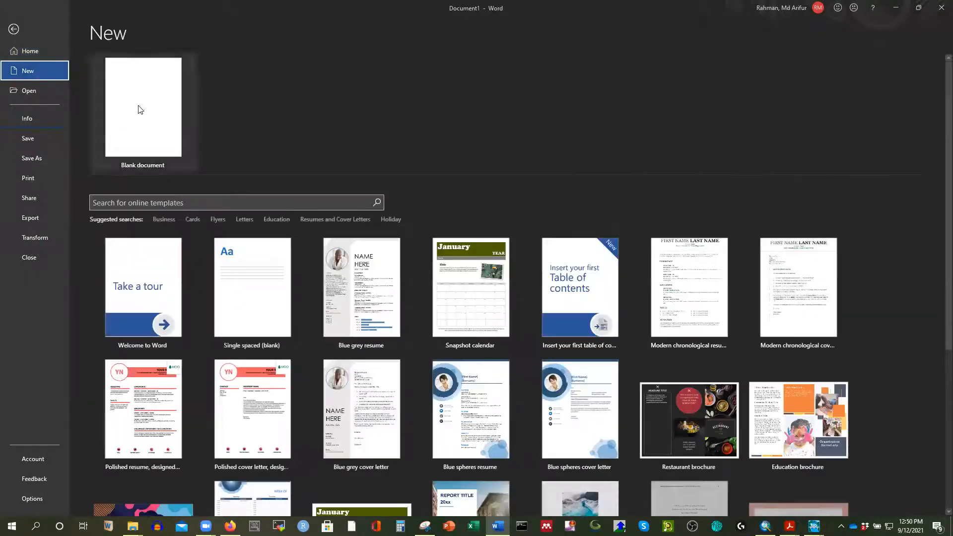
click(138, 108)
key(ctrl+v)
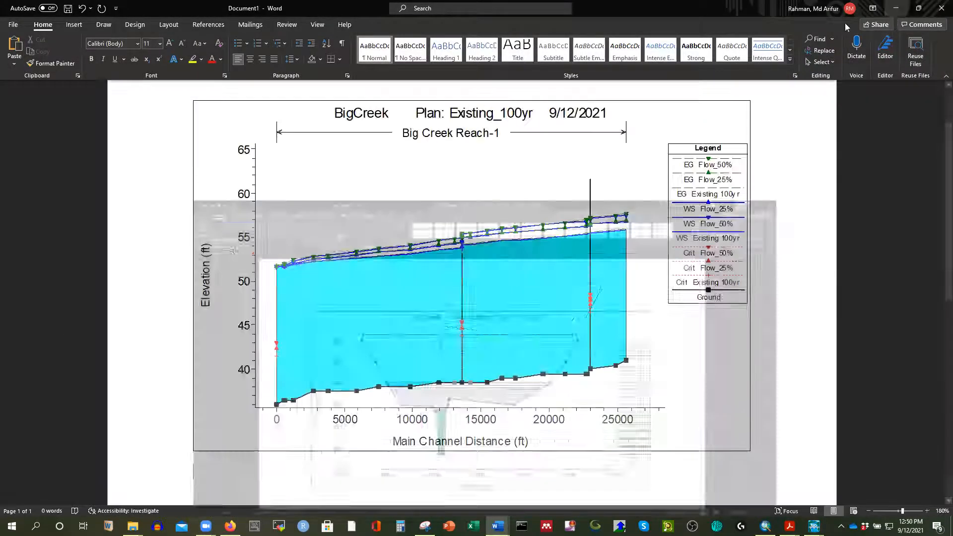
Step: Minimize the Word documents, return to HEC-RAS and close the cross section plot
click(892, 10)
click(893, 11)
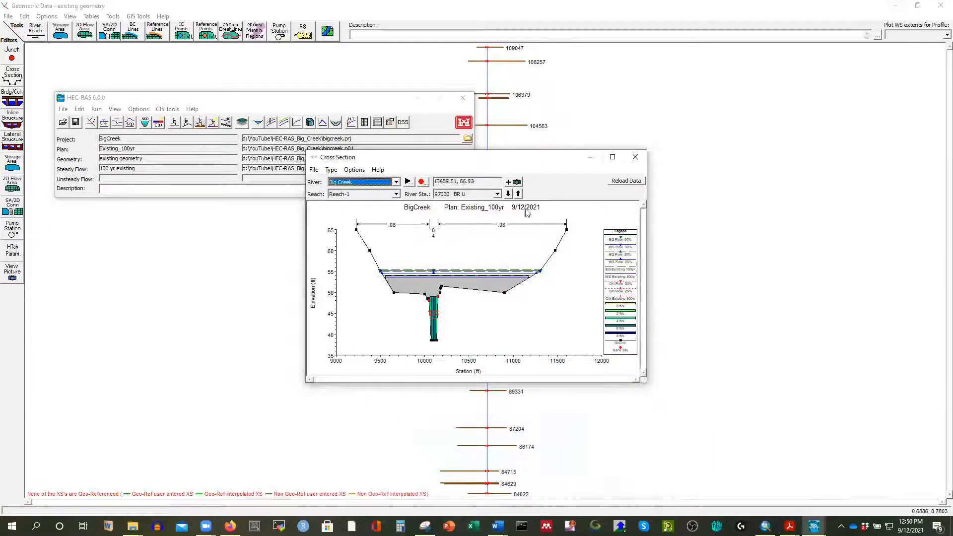
click(636, 155)
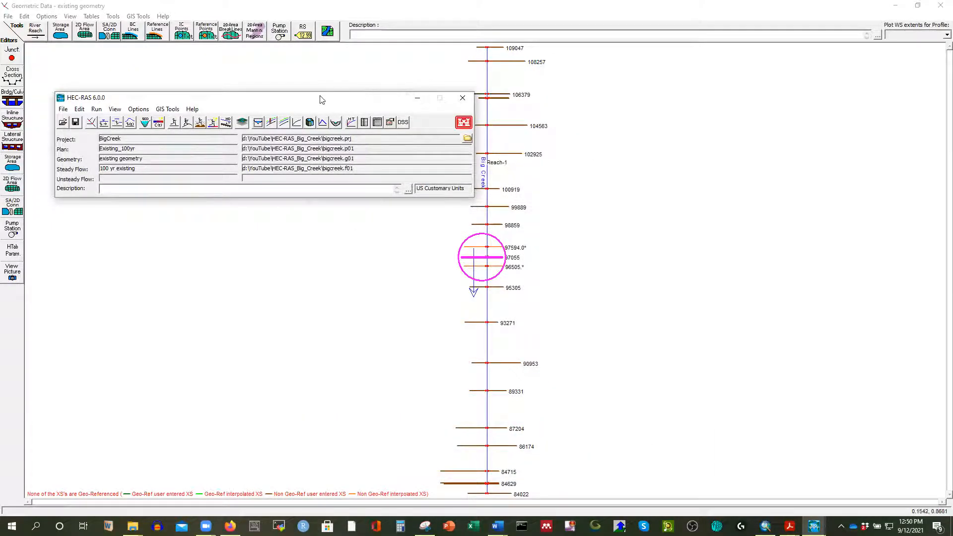
drag(322, 100, 341, 96)
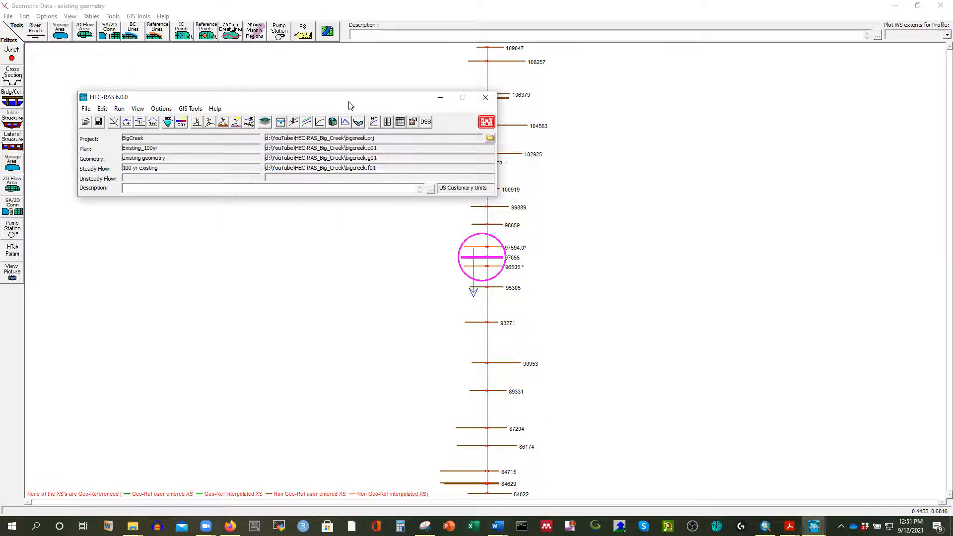
drag(350, 105, 323, 117)
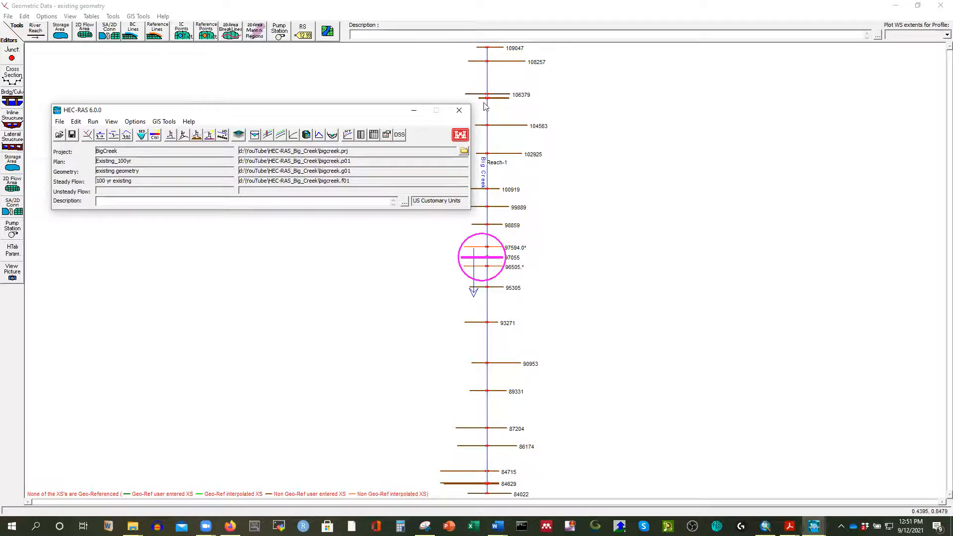
click(414, 111)
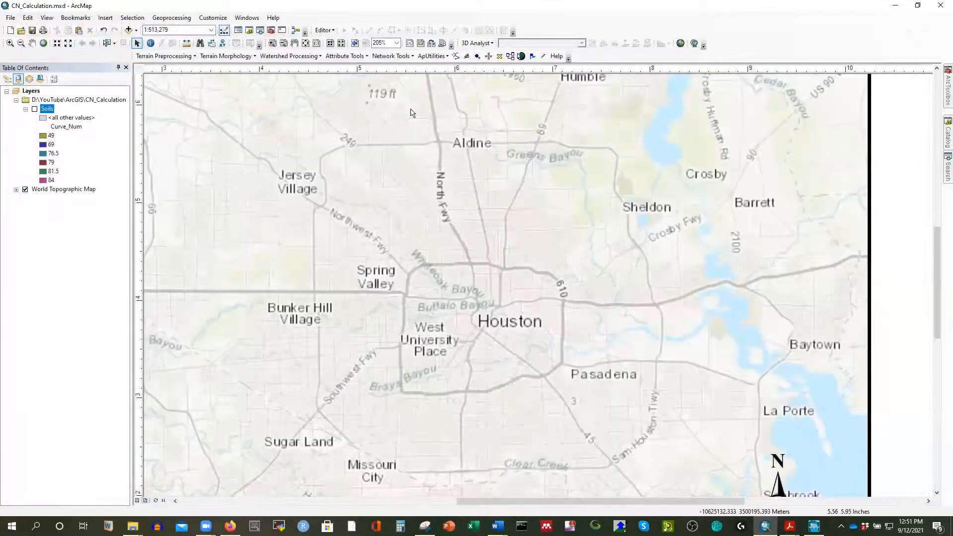
click(814, 526)
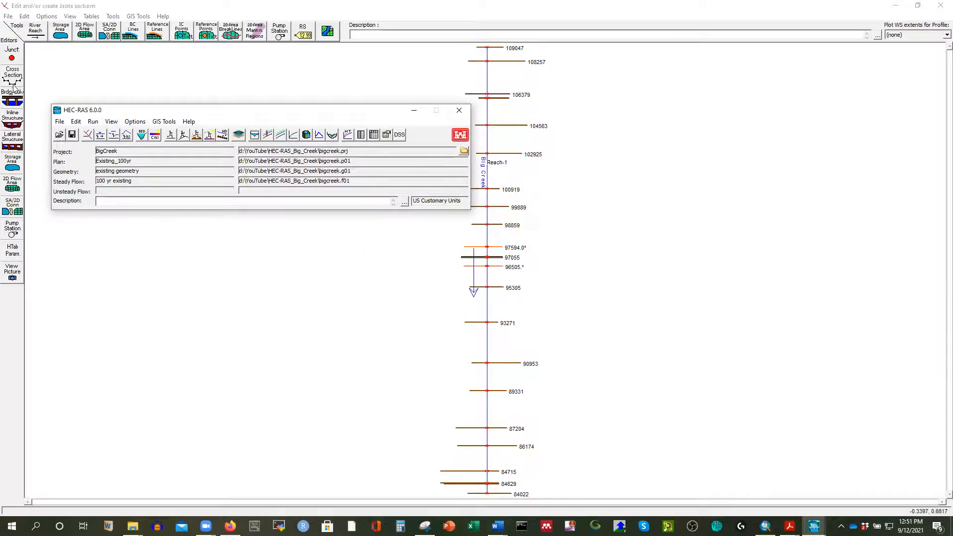
Step: Delete the upstream bridge at river station 106365 from the bridge and culvert data, then close the editor
click(13, 100)
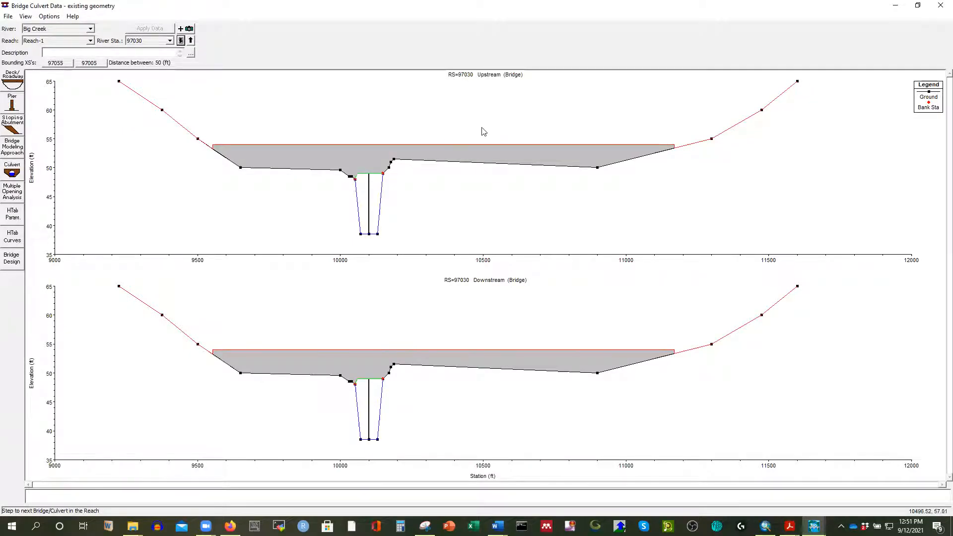
click(191, 41)
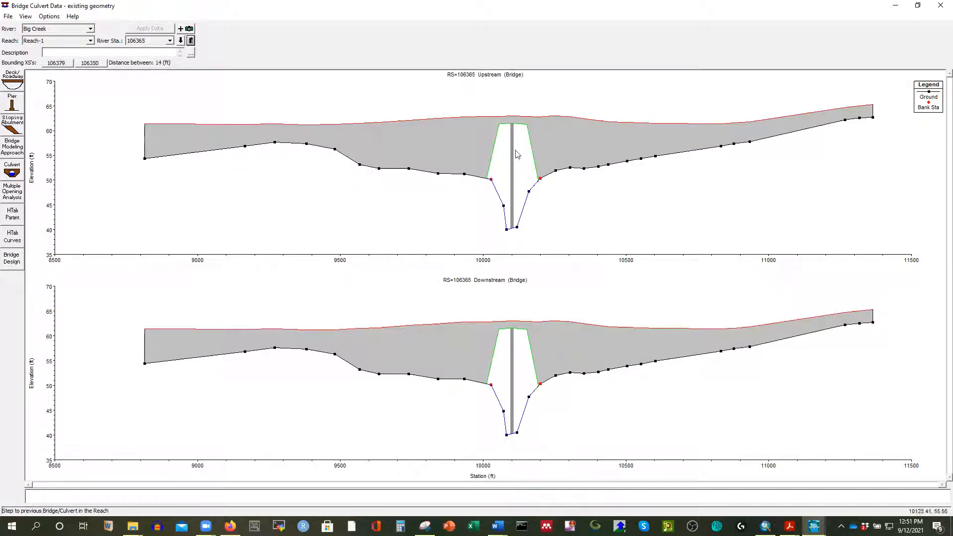
click(8, 17)
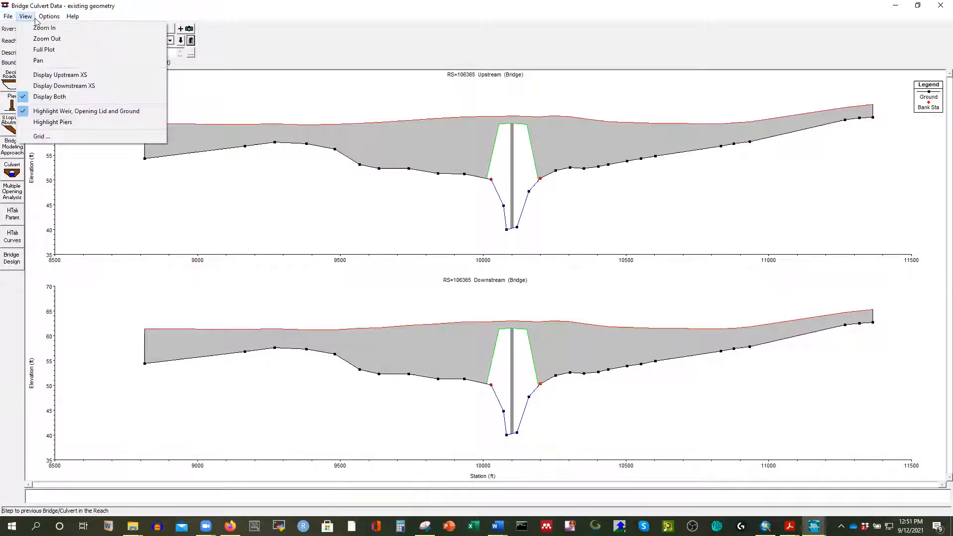
mouse_move(52, 19)
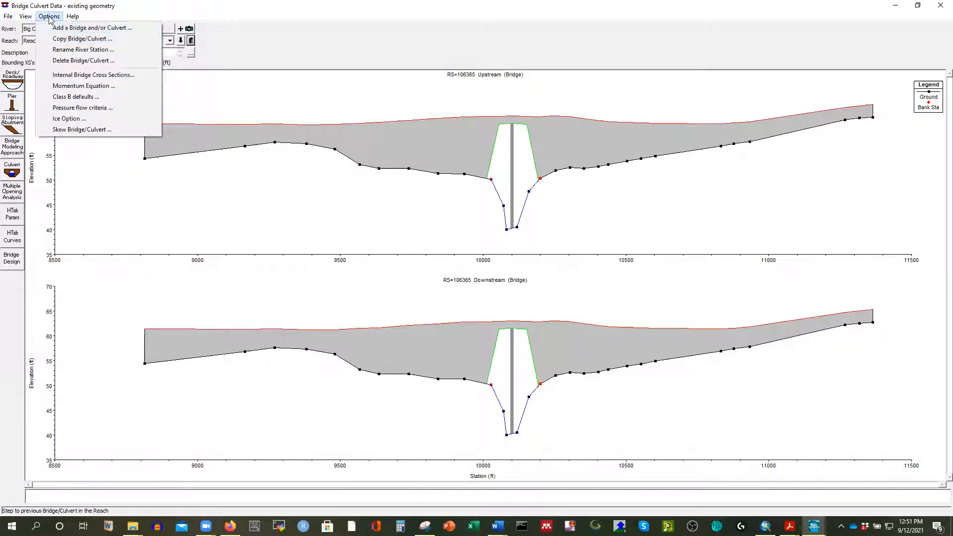
click(59, 60)
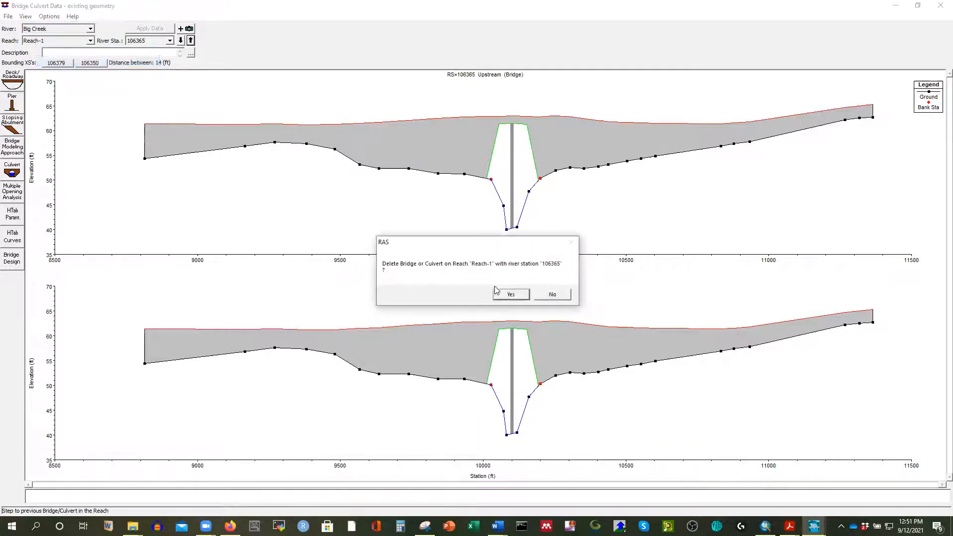
click(505, 303)
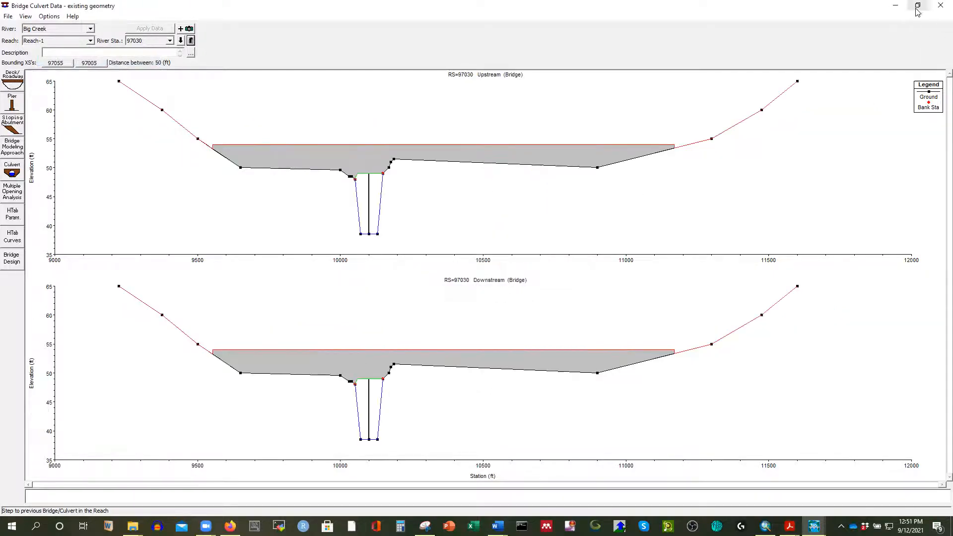
click(941, 5)
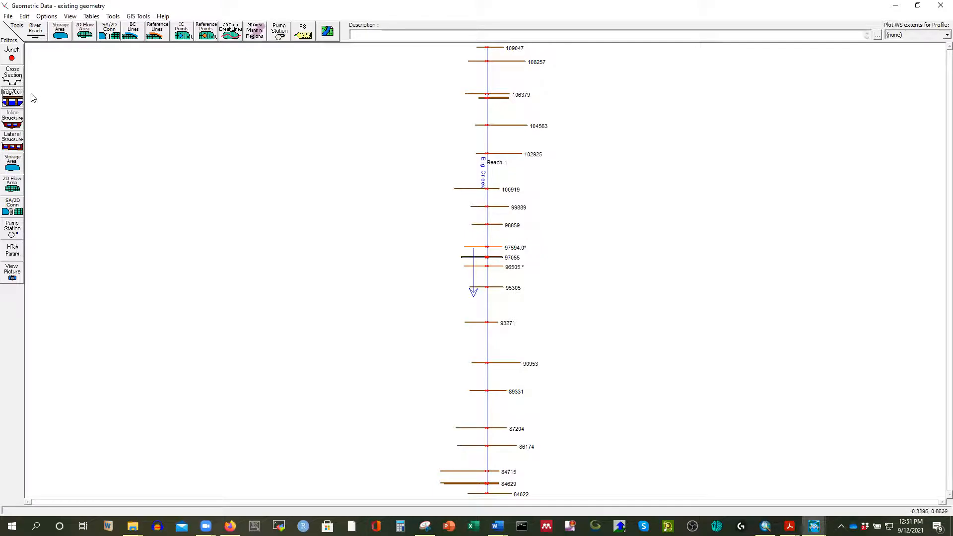
Step: Check the cross section data and the remaining bridge in the bridge and culvert data, closing both editors
click(11, 77)
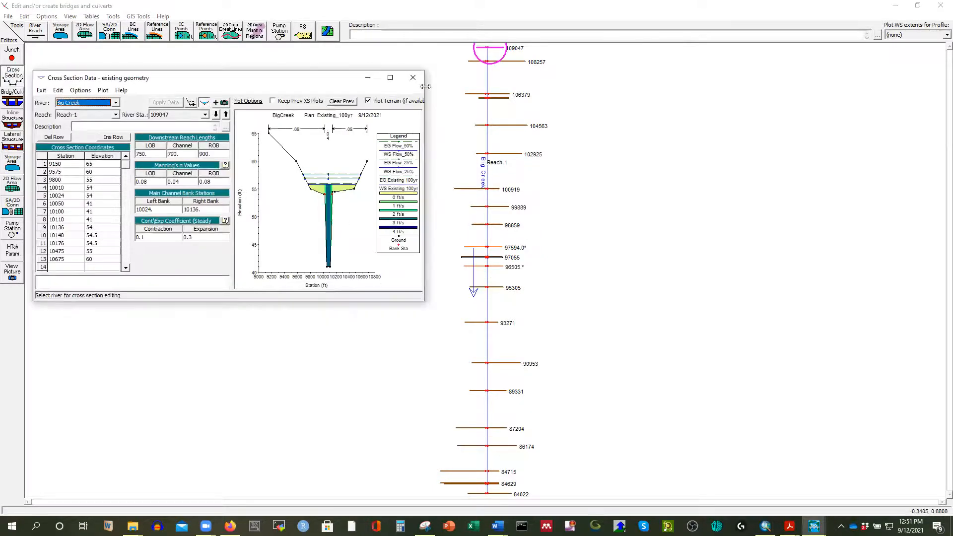
click(424, 72)
click(13, 99)
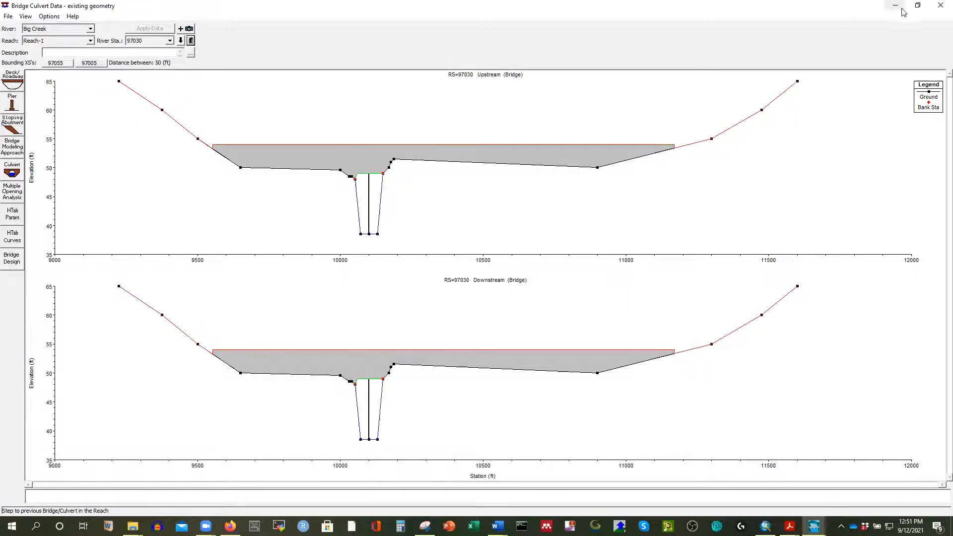
click(940, 6)
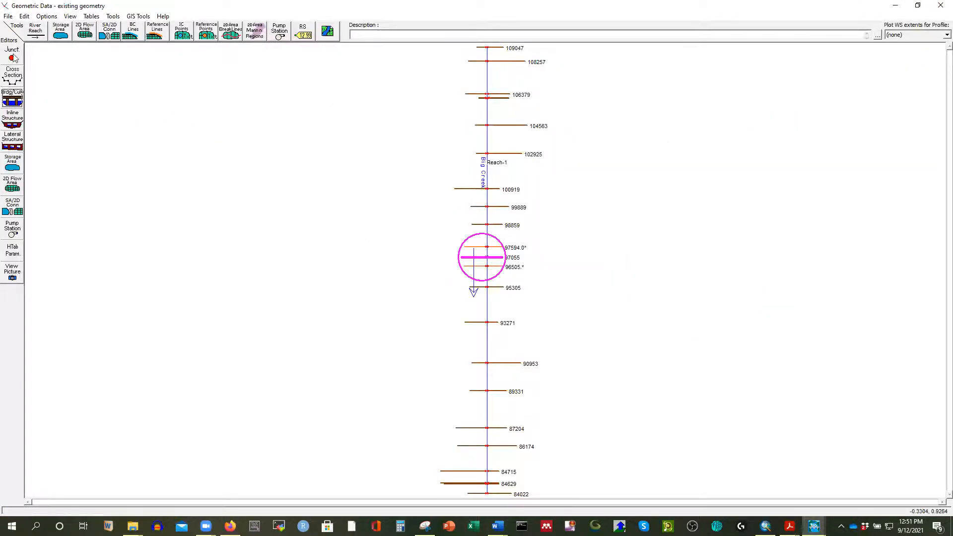
Step: Save the modified geometry as a new geometry file titled DS_Bridge_Single_geometry in the HEC-RAS_Big_Creek folder
click(8, 16)
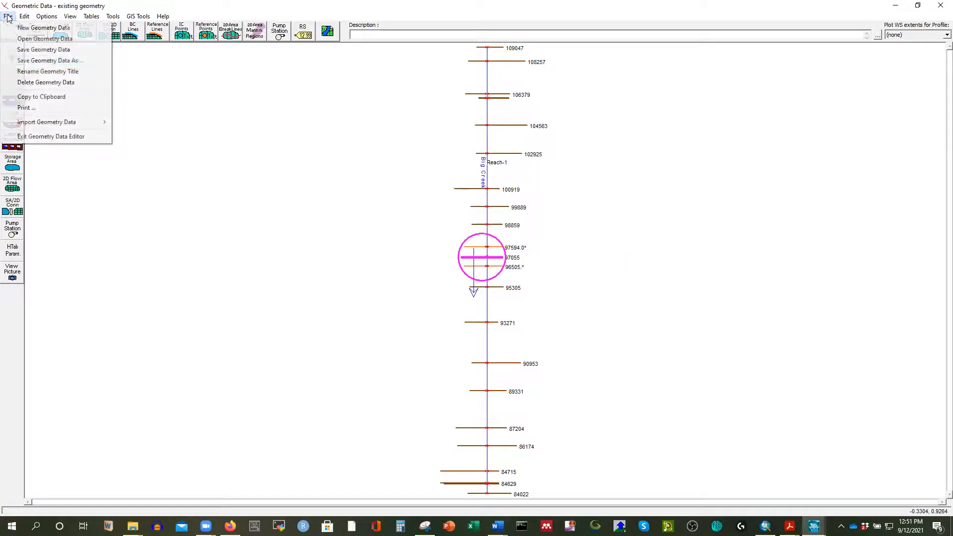
click(70, 60)
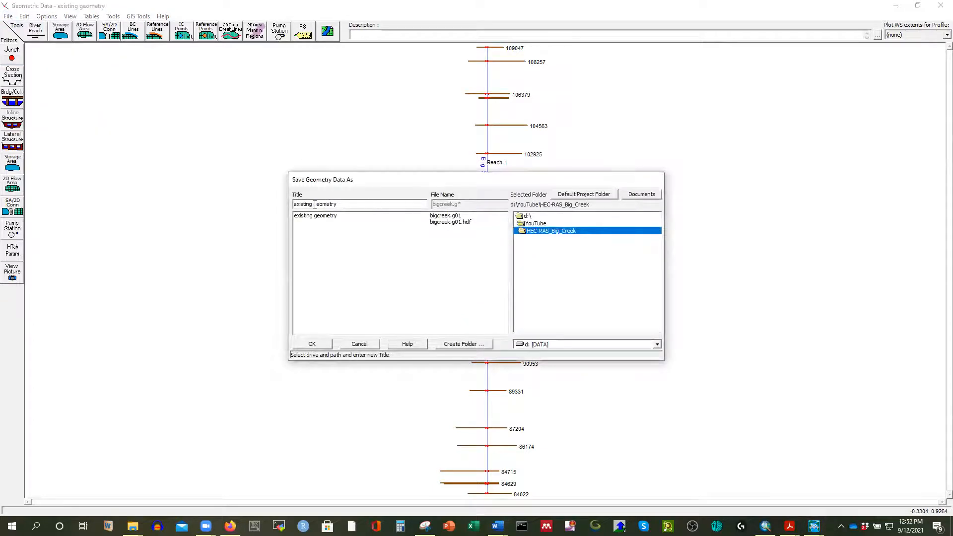
click(315, 206)
key(BackSpace)
key(BackSpace)
key(BackSpace)
key(BackSpace)
key(BackSpace)
key(BackSpace)
key(BackSpace)
key(BackSpace)
key(BackSpace)
text(DS_Brodh)
key(BackSpace)
key(BackSpace)
key(BackSpace)
text(idge_Single_)
click(312, 344)
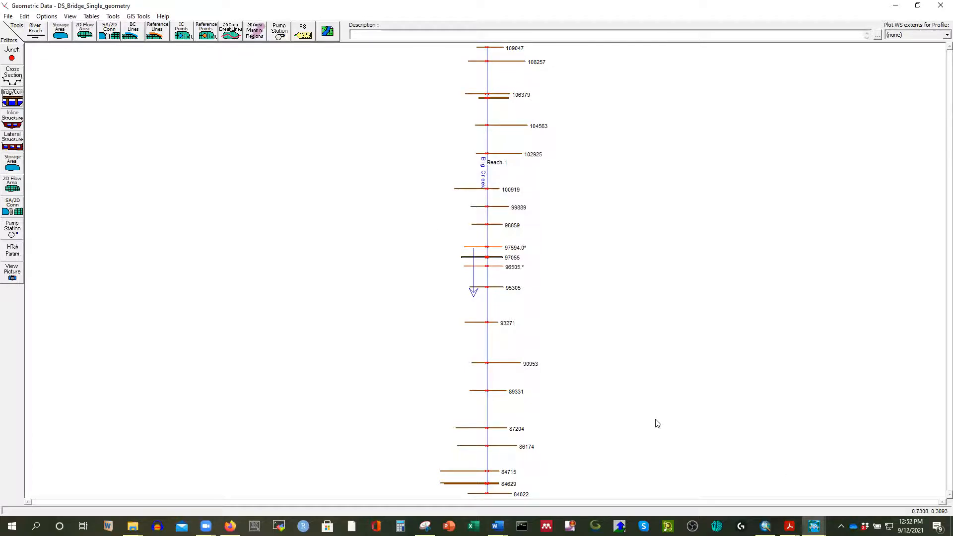
Step: Close the leftover cross section plot window and bring the main HEC-RAS project window forward
click(822, 525)
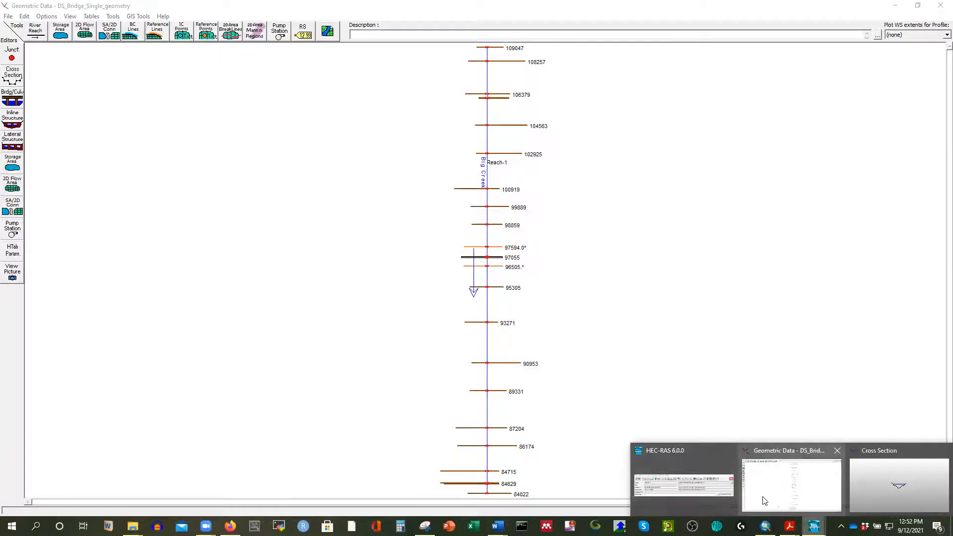
click(892, 483)
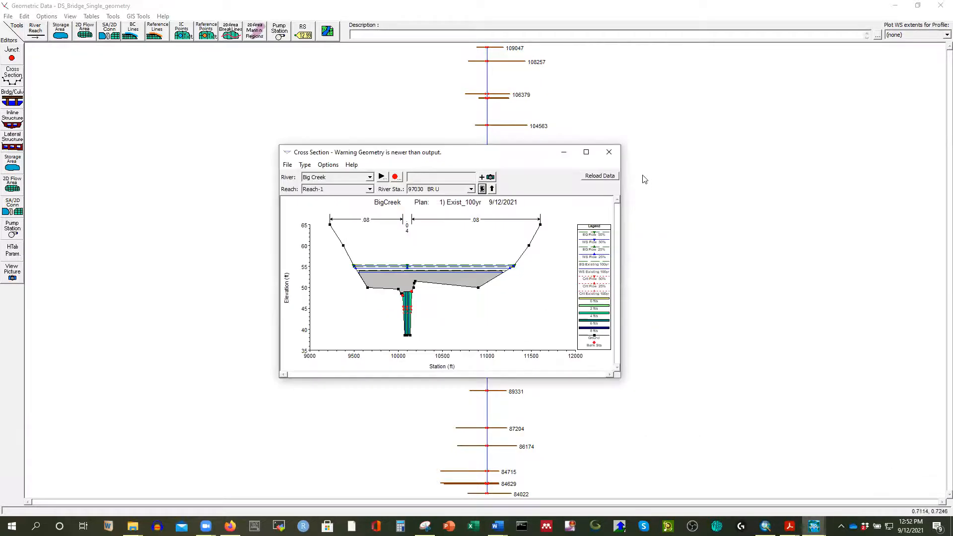
click(609, 152)
click(815, 526)
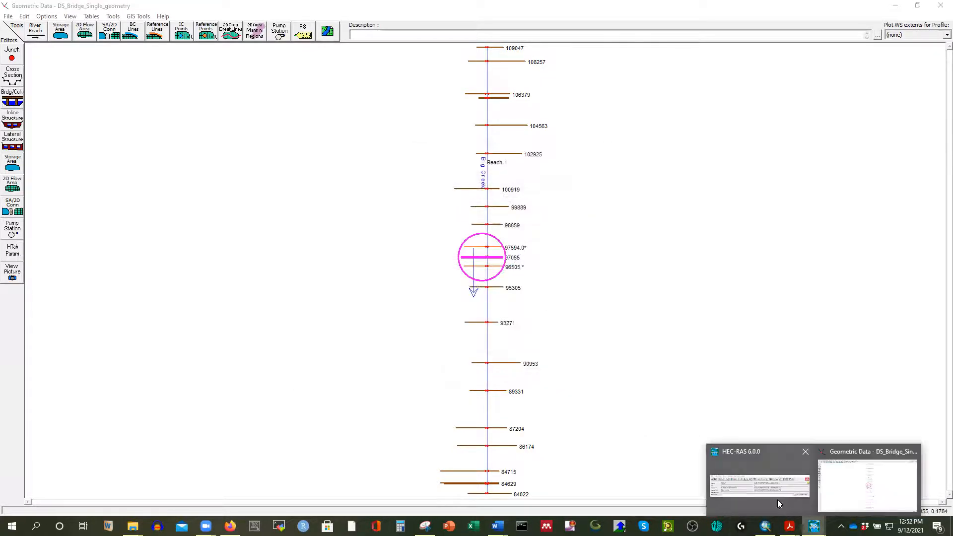
click(777, 500)
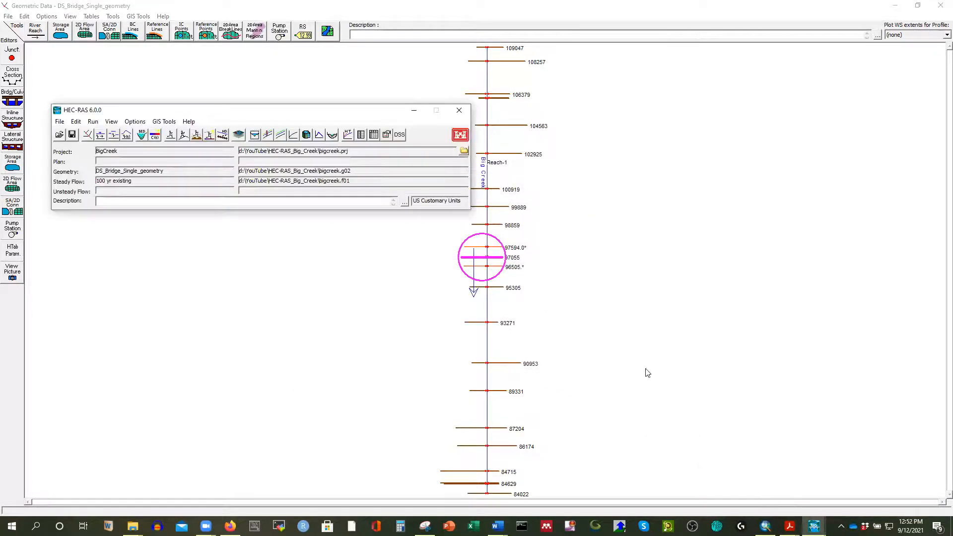
Step: Open the steady flow analysis setup and check that it pairs DS_Bridge_Single_geometry with the 100 yr existing flow file
click(75, 123)
mouse_move(90, 124)
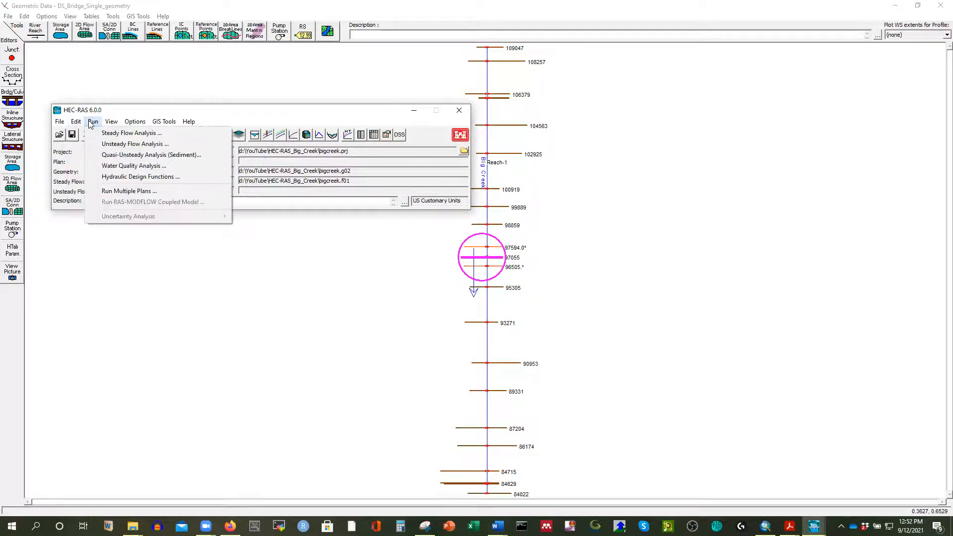
click(126, 133)
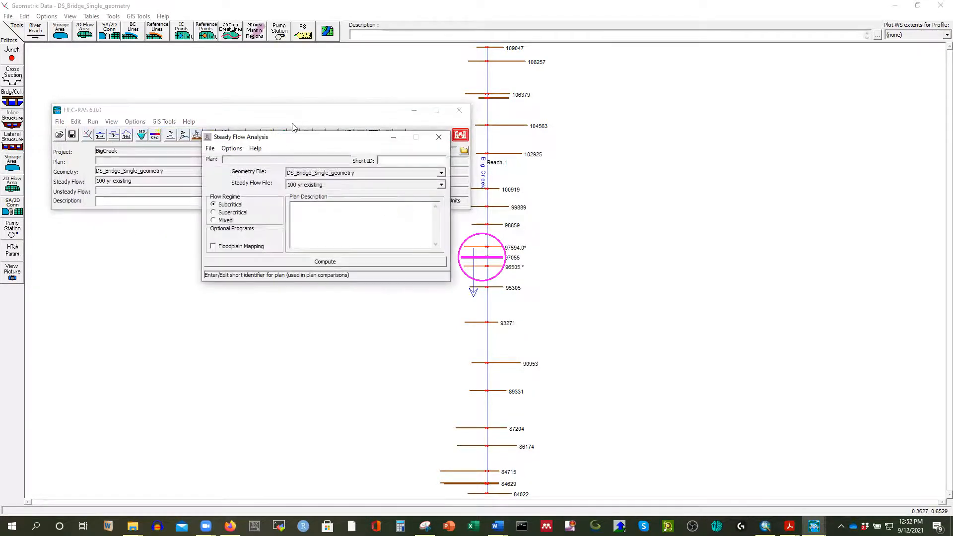
drag(303, 141, 358, 137)
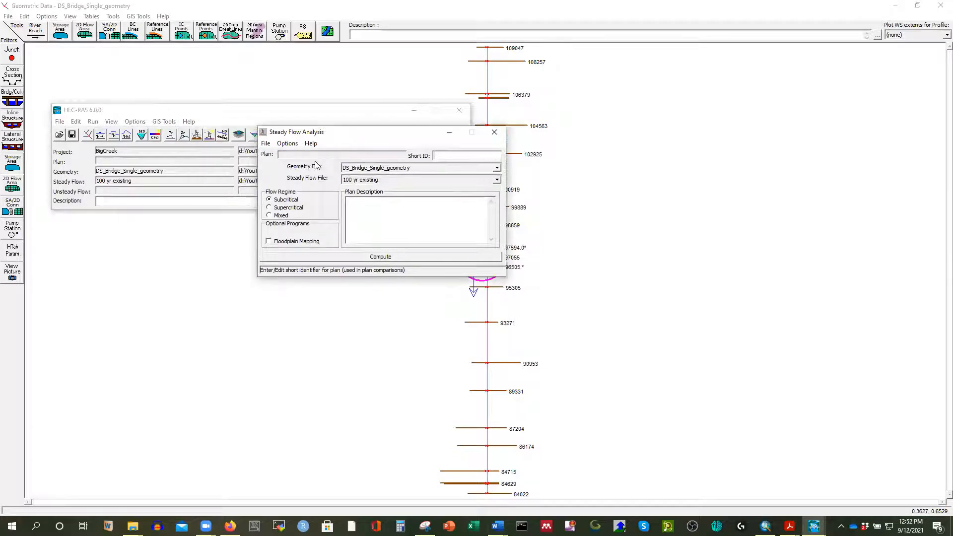
click(407, 169)
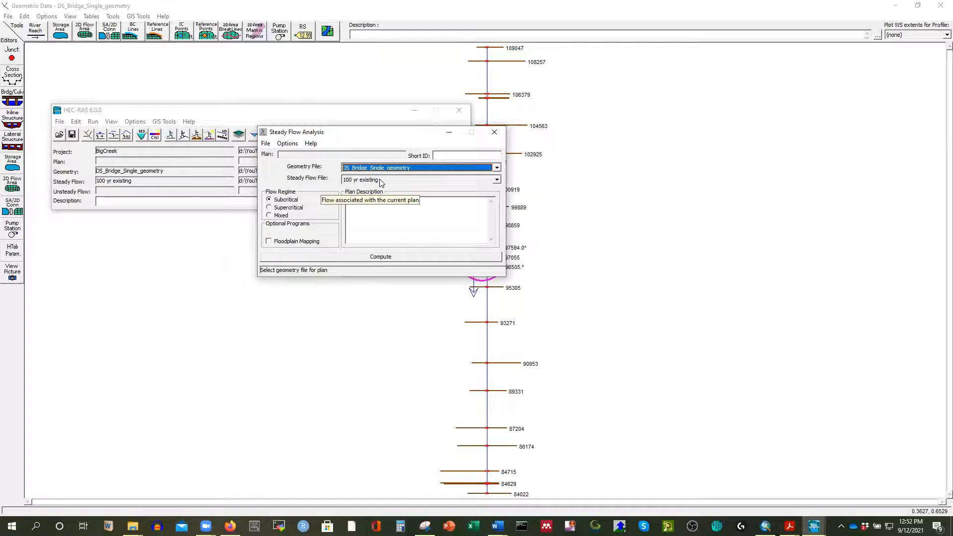
Step: Save the steady flow plan under the new title Existing_100yr_DS_Single_Br
click(266, 143)
click(288, 178)
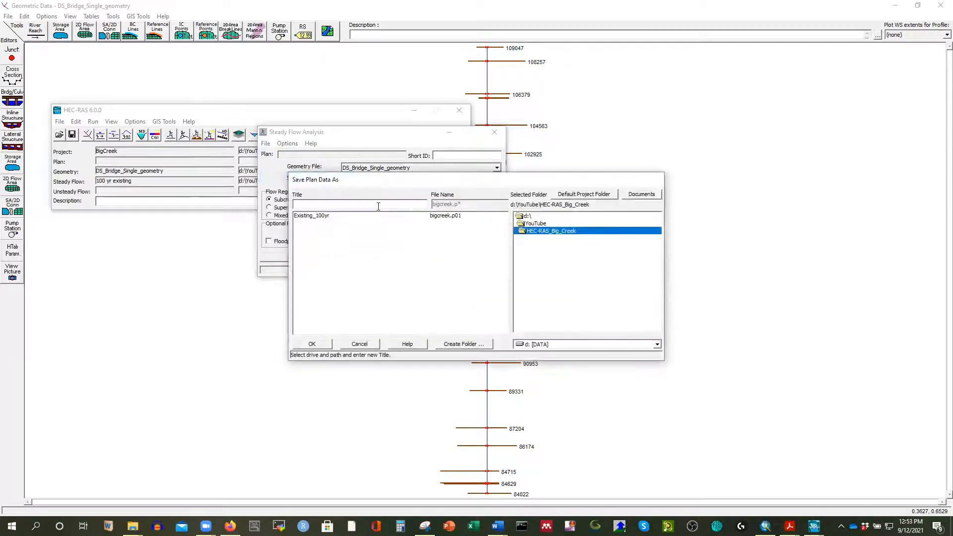
click(322, 218)
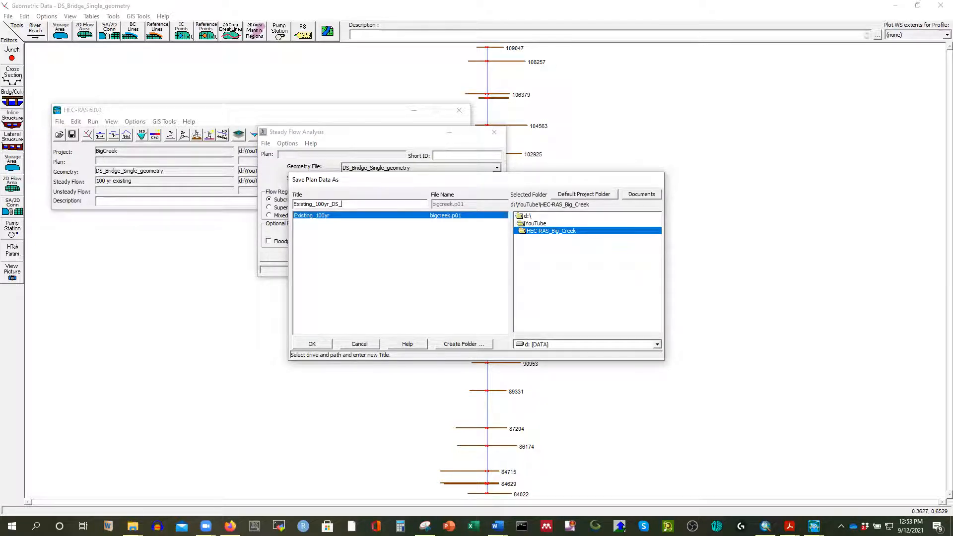
text(e)
key(BackSpace)
key(BackSpace)
click(313, 344)
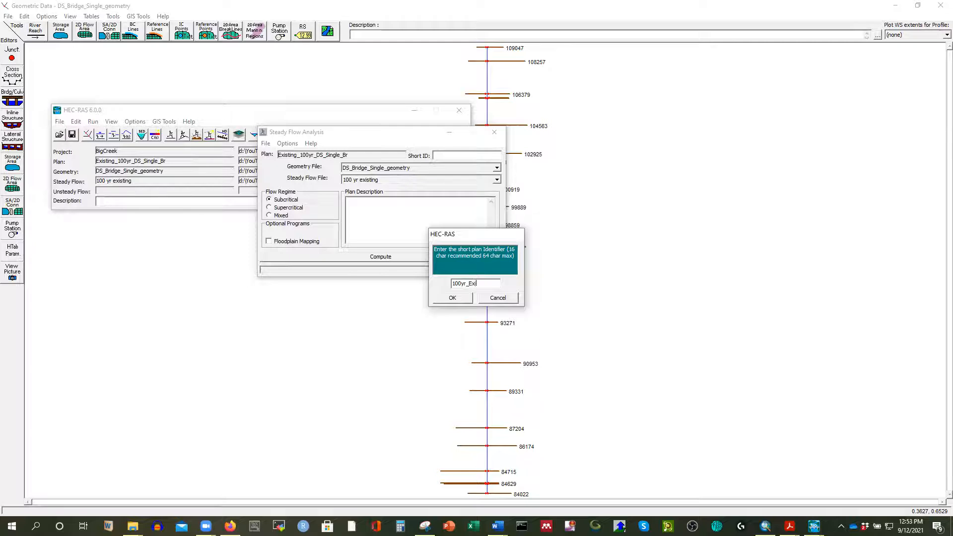
Step: Assign the short plan identifier 100yr_Exist to the Existing_100yr_DS_Single_Br plan
click(457, 296)
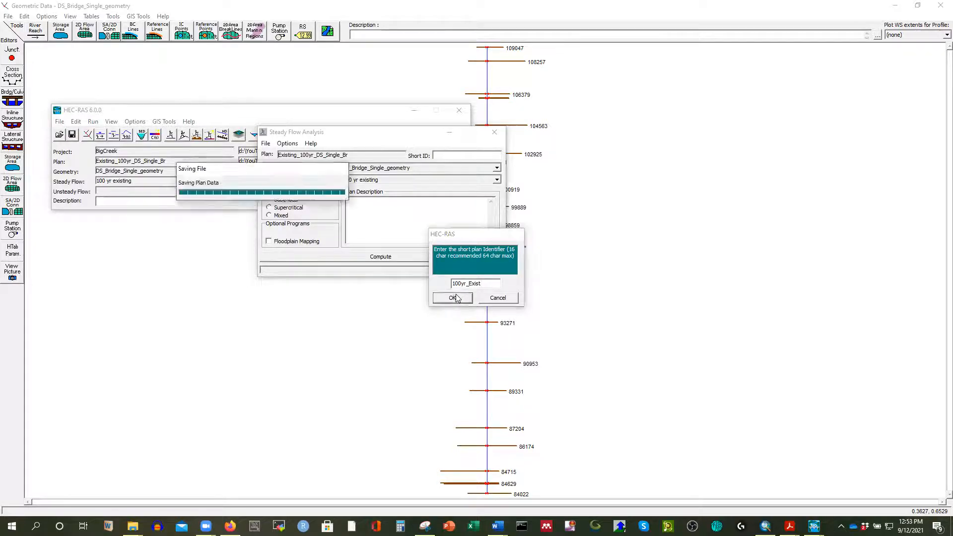
click(286, 144)
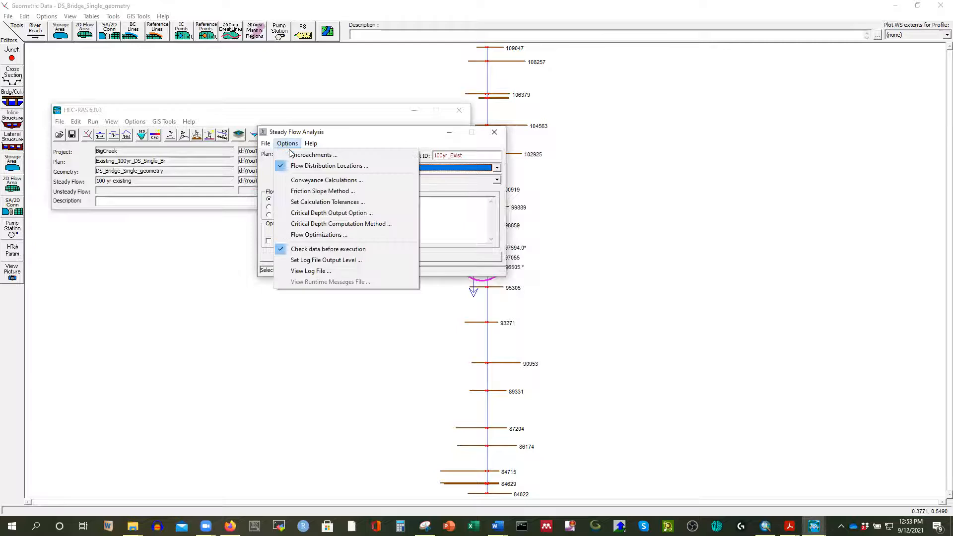
click(344, 140)
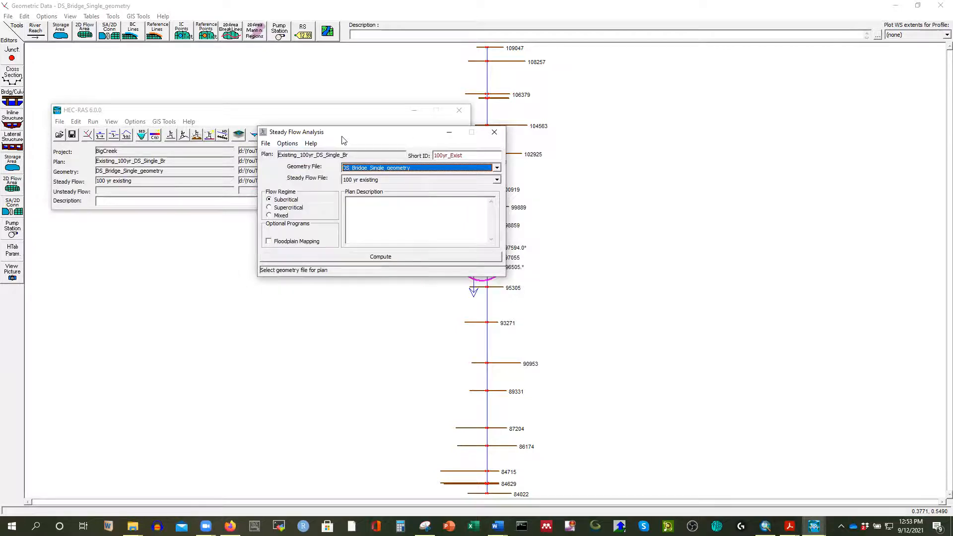
Step: Compute the steady flow simulation for Existing_100yr_DS_Single_Br, then close the computation report and the Steady Flow Analysis window
click(386, 258)
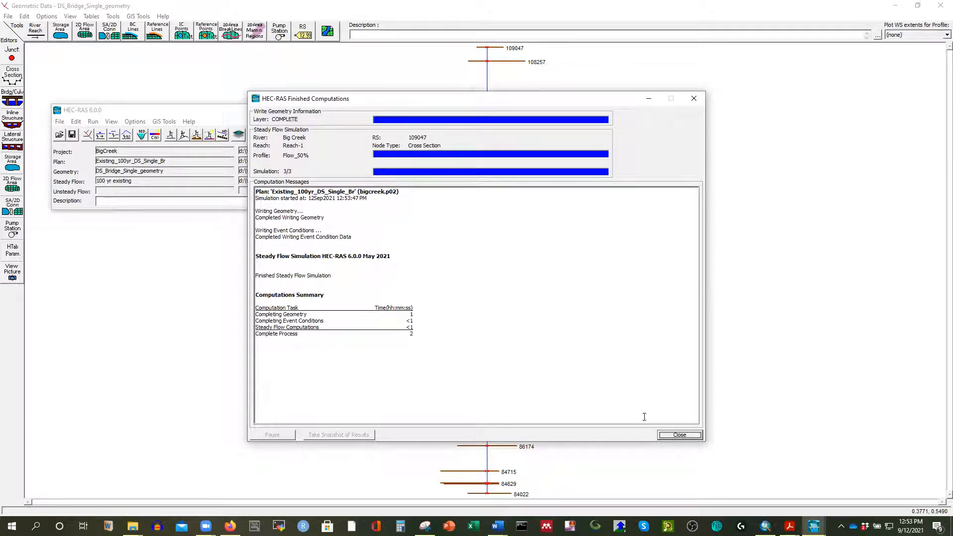
click(680, 435)
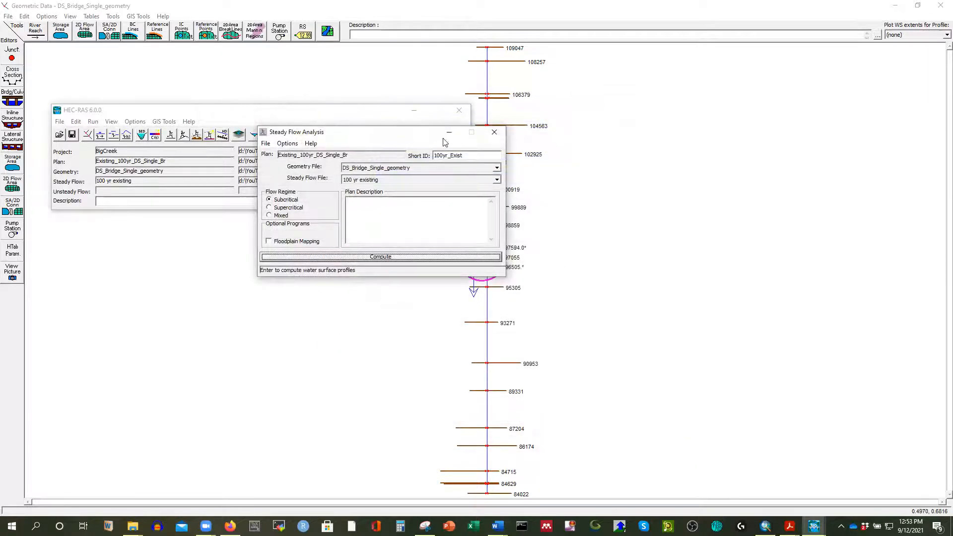
click(494, 131)
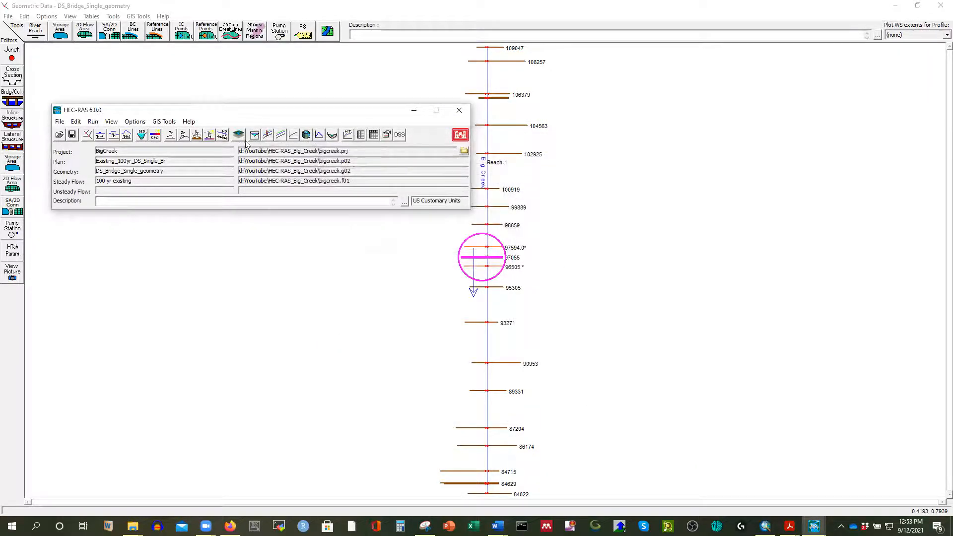
Step: Open the water surface profile plot in a maximized window and limit it to the Existing 100yr profile
click(268, 134)
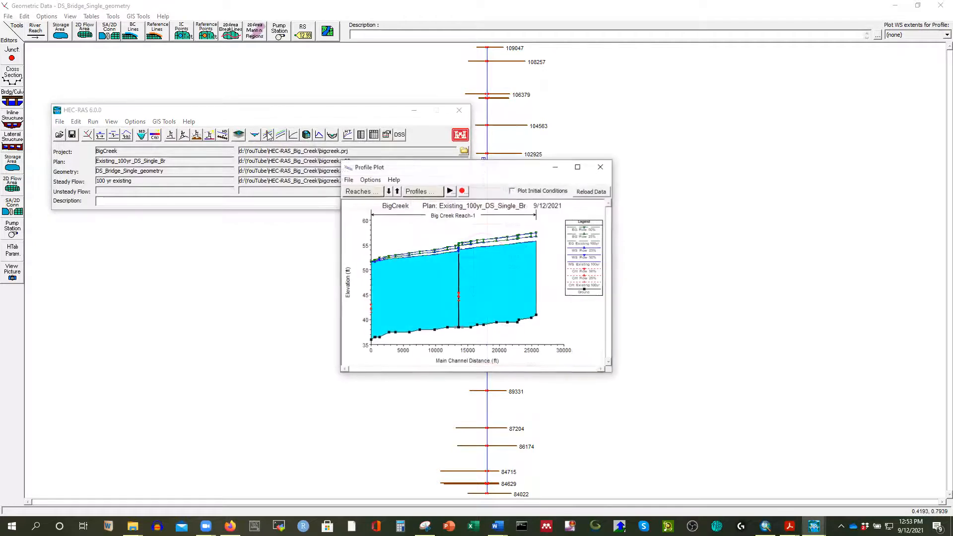
click(578, 167)
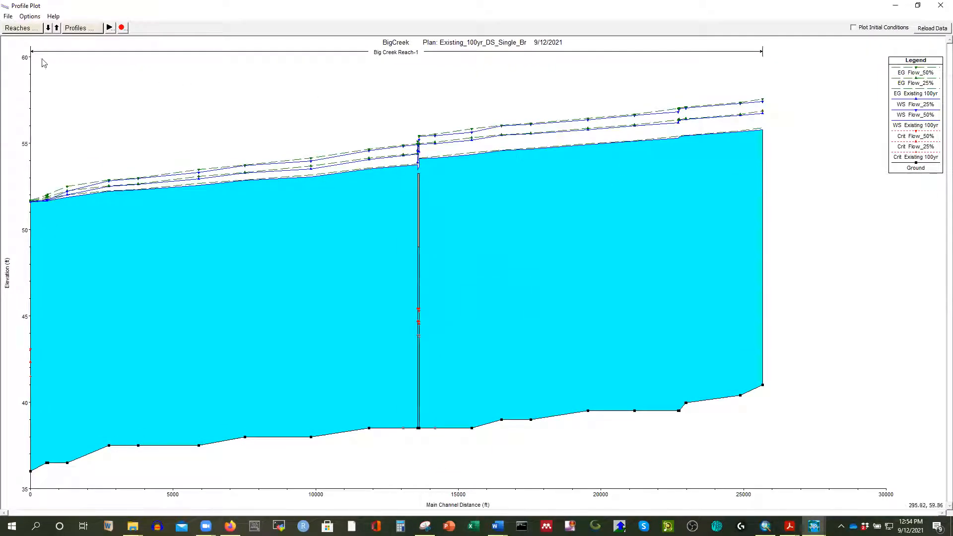
click(29, 17)
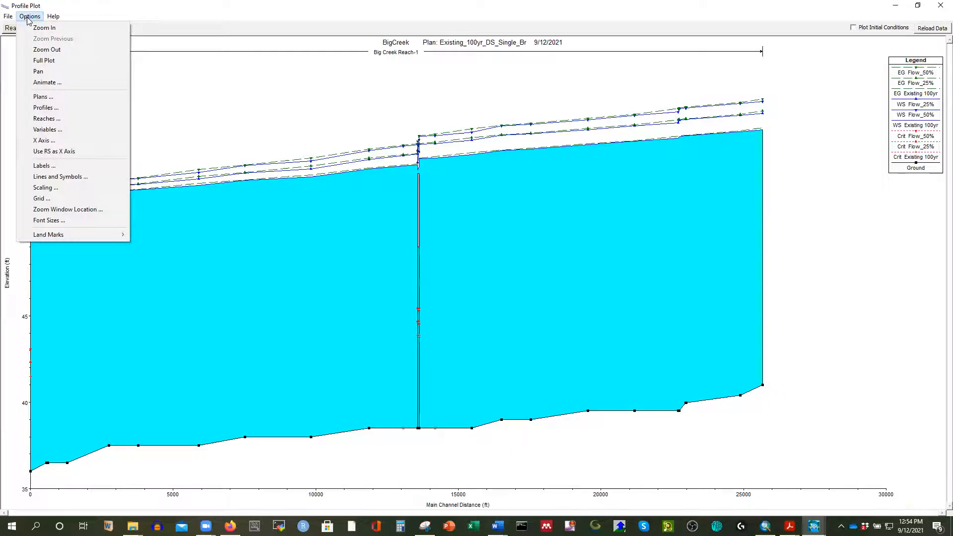
click(46, 108)
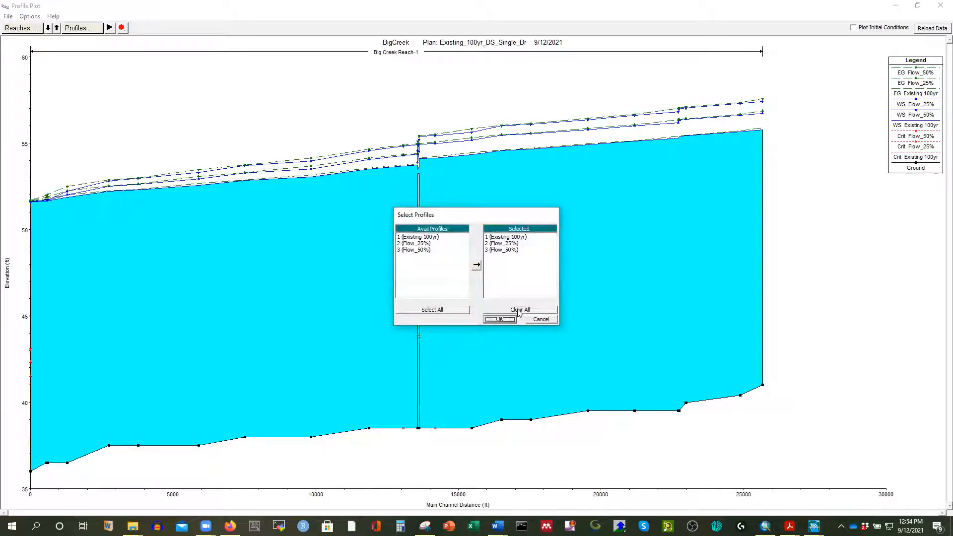
click(519, 310)
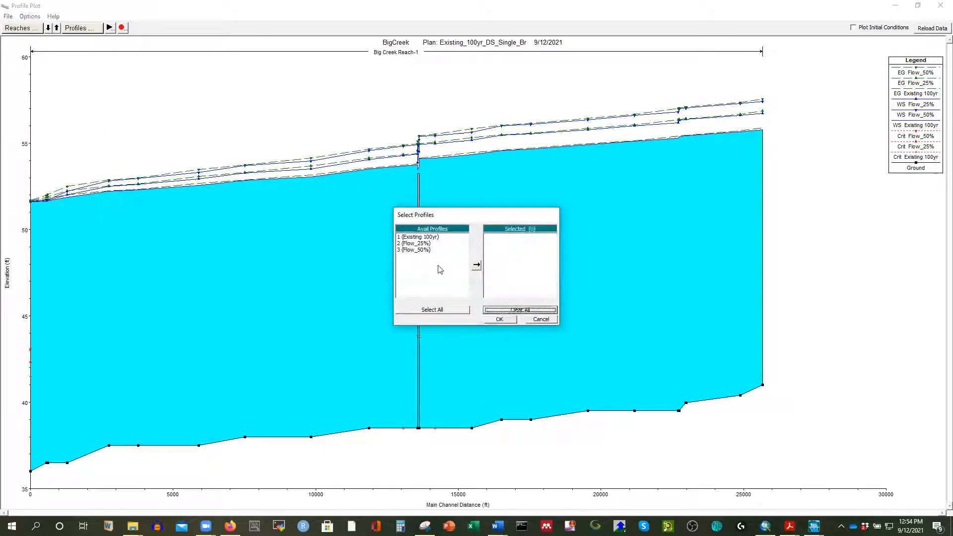
click(420, 237)
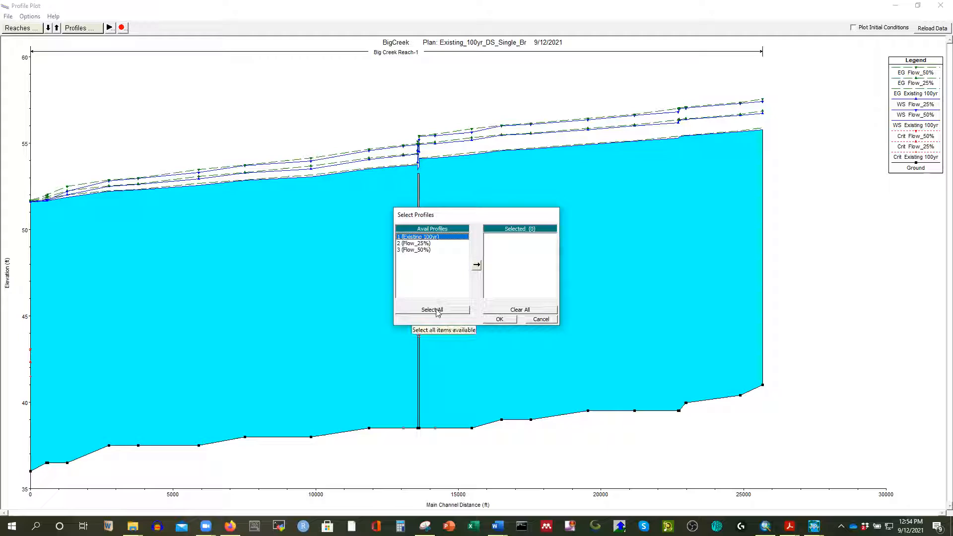
click(476, 267)
click(500, 319)
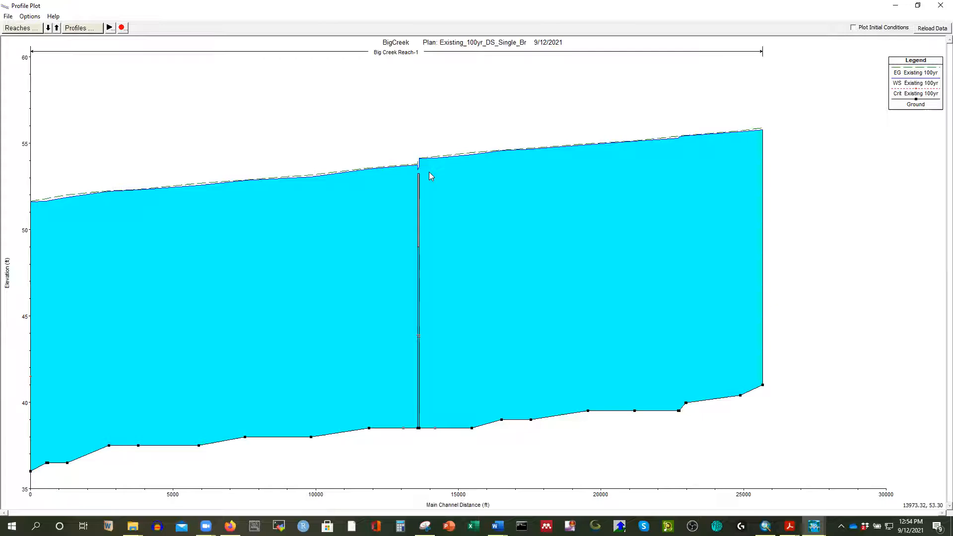
Step: Add the Existing_100yr plan to the profile plot alongside Existing_100yr_DS_Single_Br
click(28, 16)
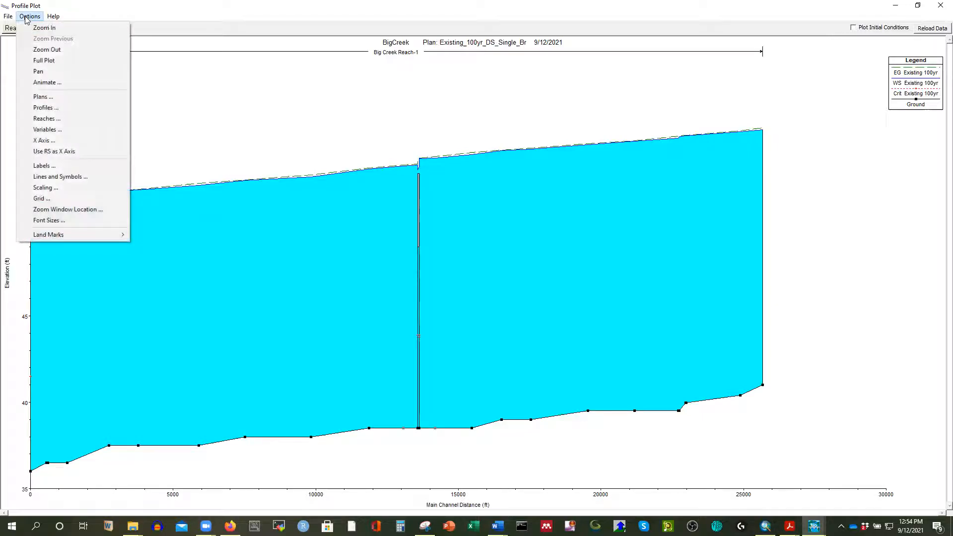
click(55, 99)
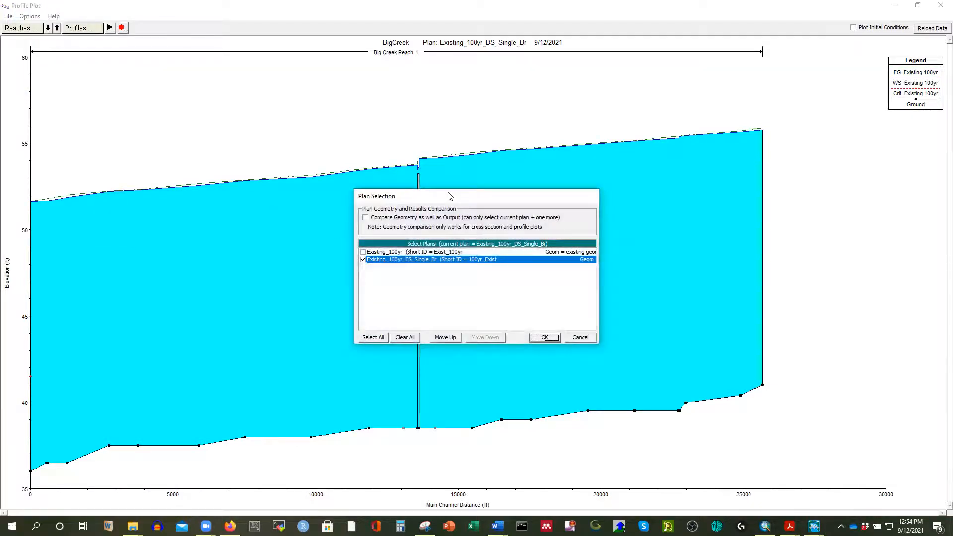
drag(448, 195, 381, 140)
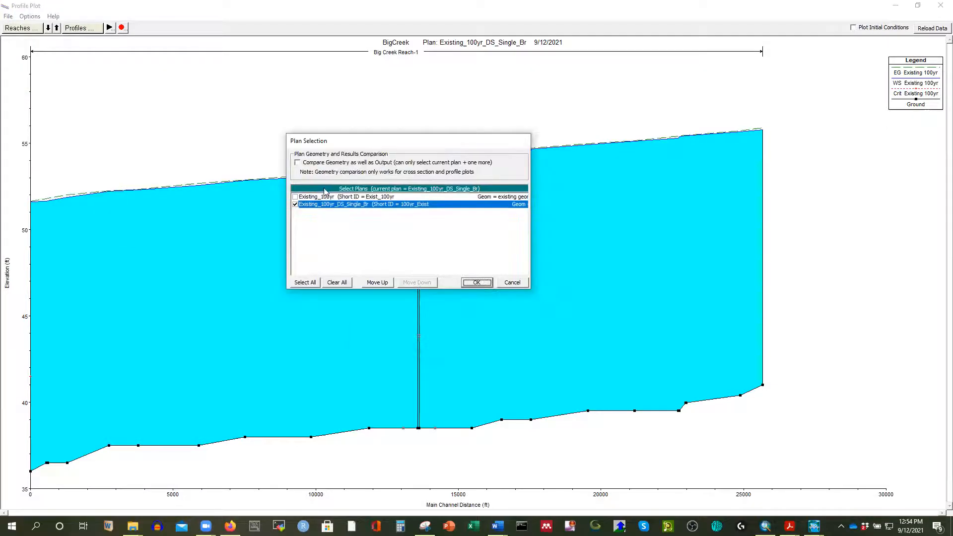
click(295, 198)
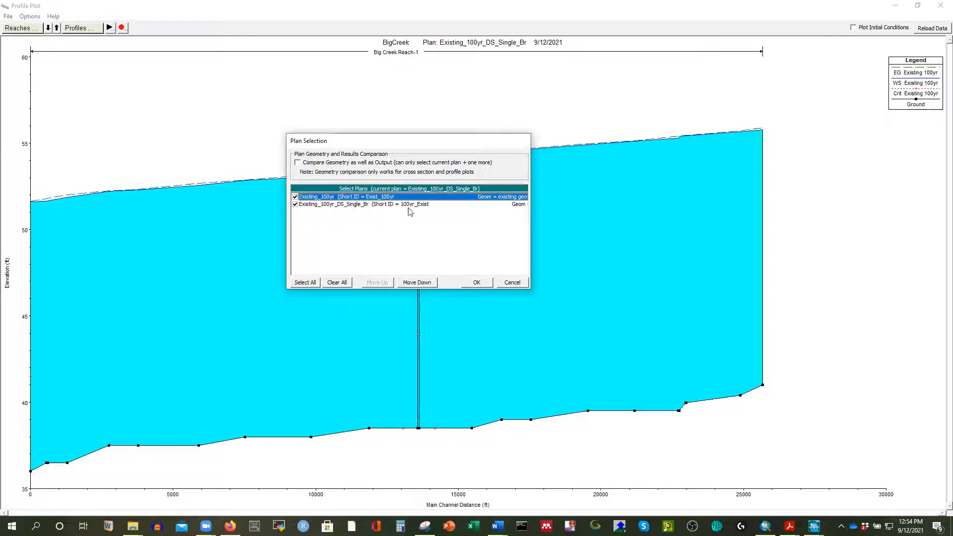
click(474, 283)
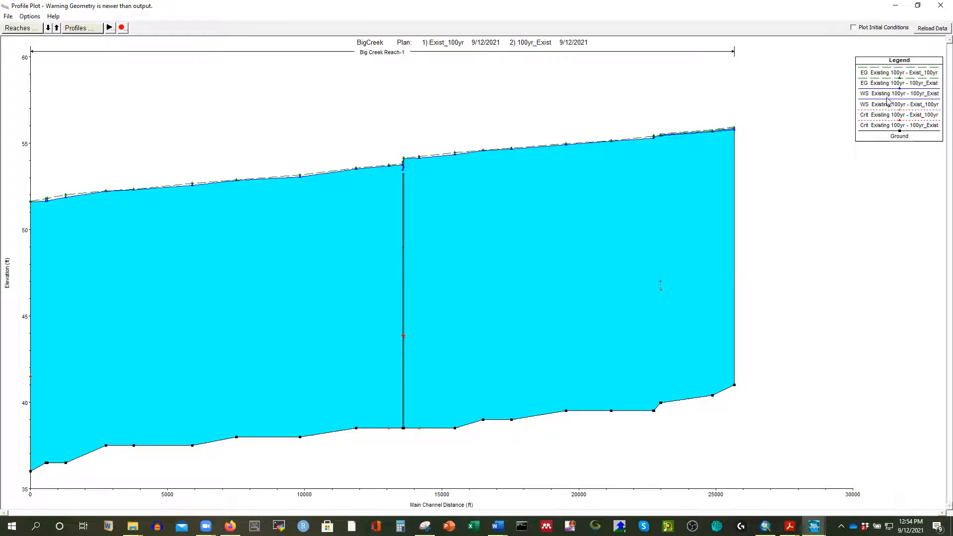
Step: Compare the water surface and energy grade lines of the two plans near the bridge by highlighting their legend entries one by one
scroll(404, 155, up, 3)
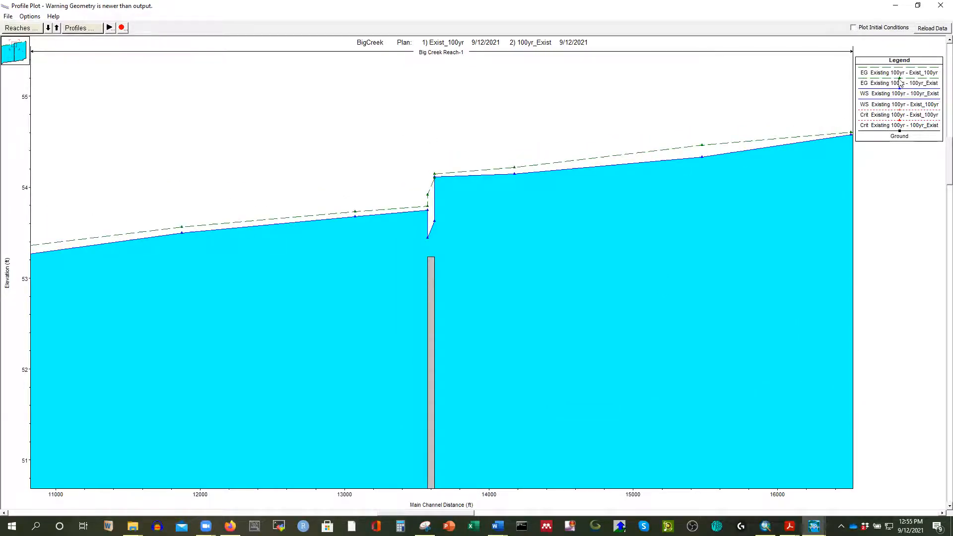
click(882, 95)
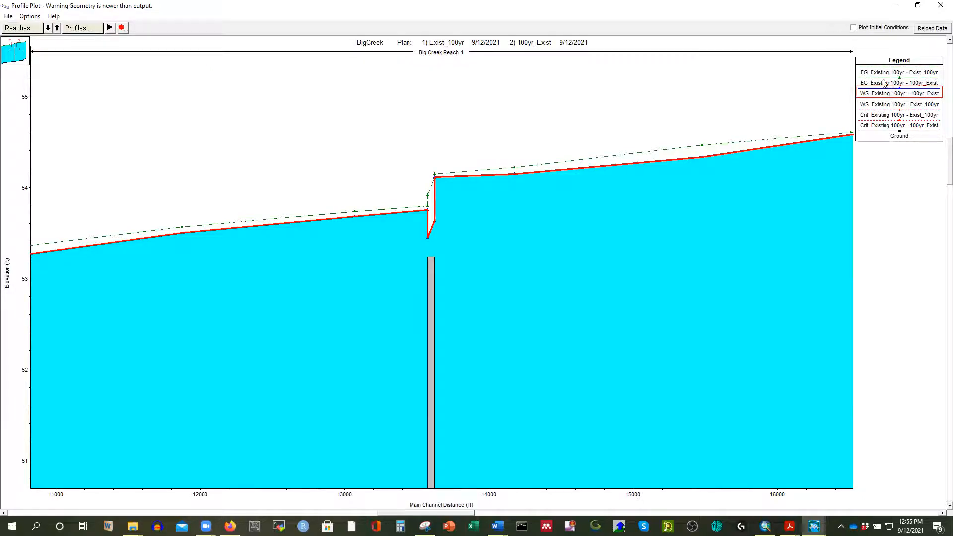
scroll(397, 159, down, 3)
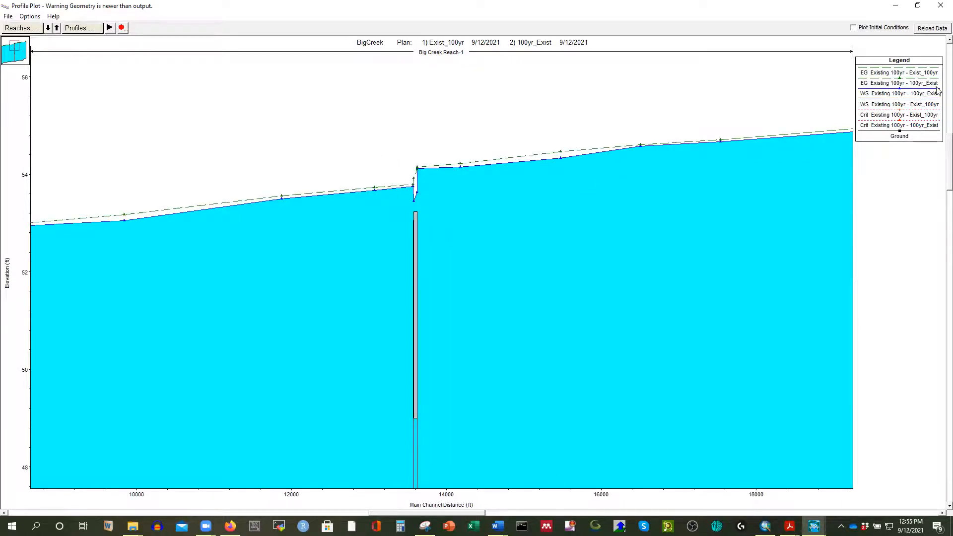
click(882, 106)
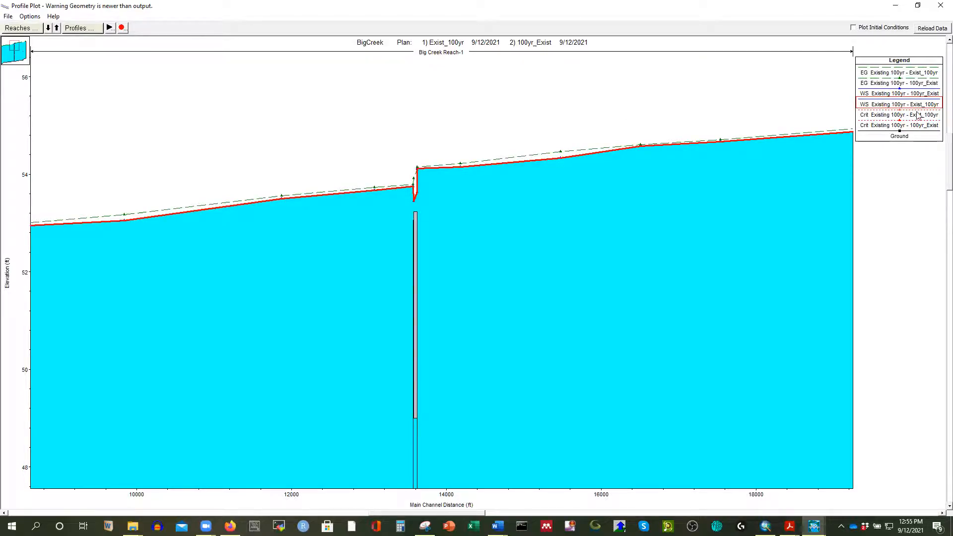
click(878, 93)
click(881, 85)
click(882, 95)
click(884, 83)
click(883, 73)
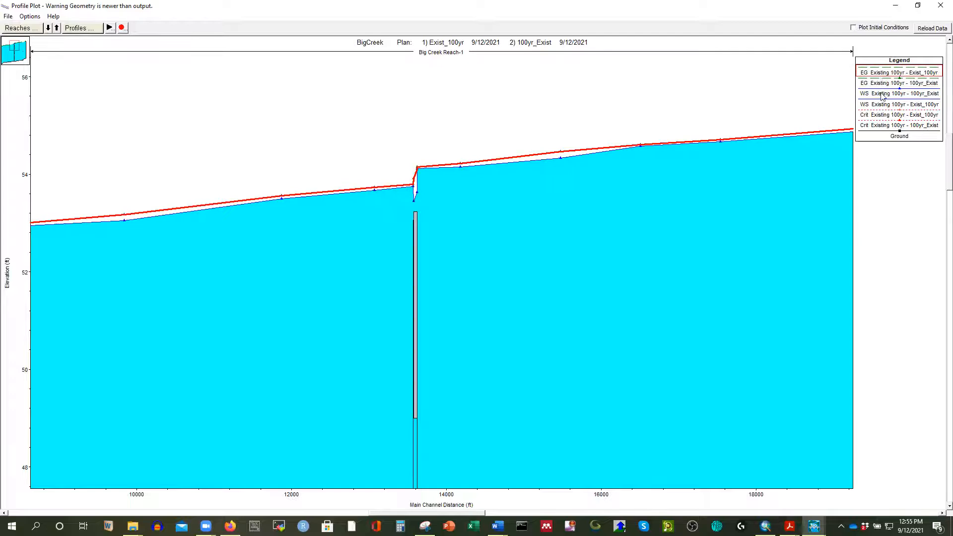
click(882, 85)
click(883, 95)
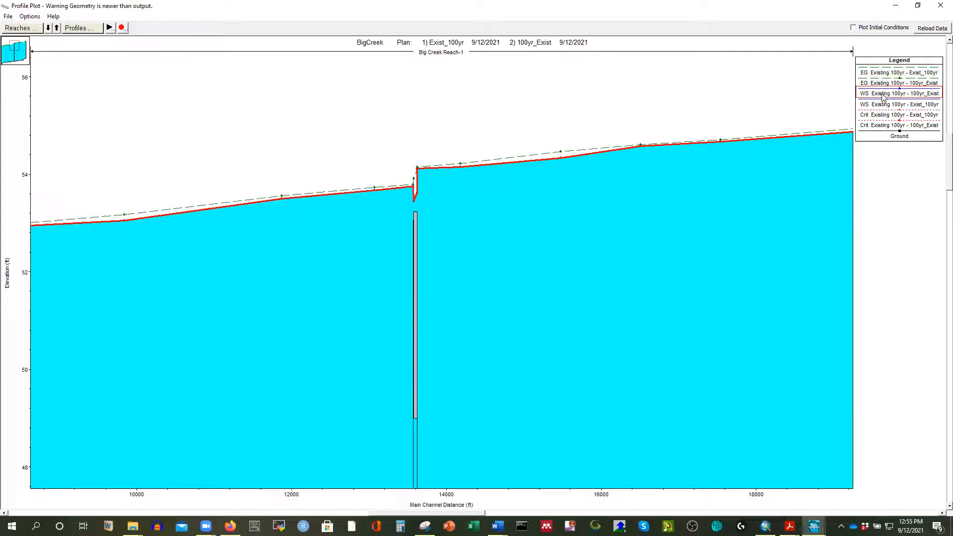
click(884, 85)
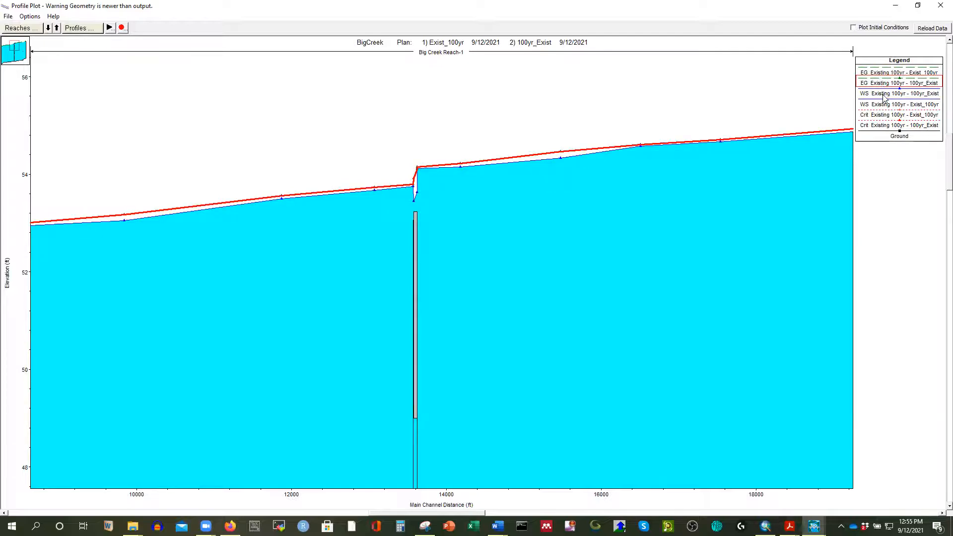
click(885, 95)
click(882, 84)
click(883, 73)
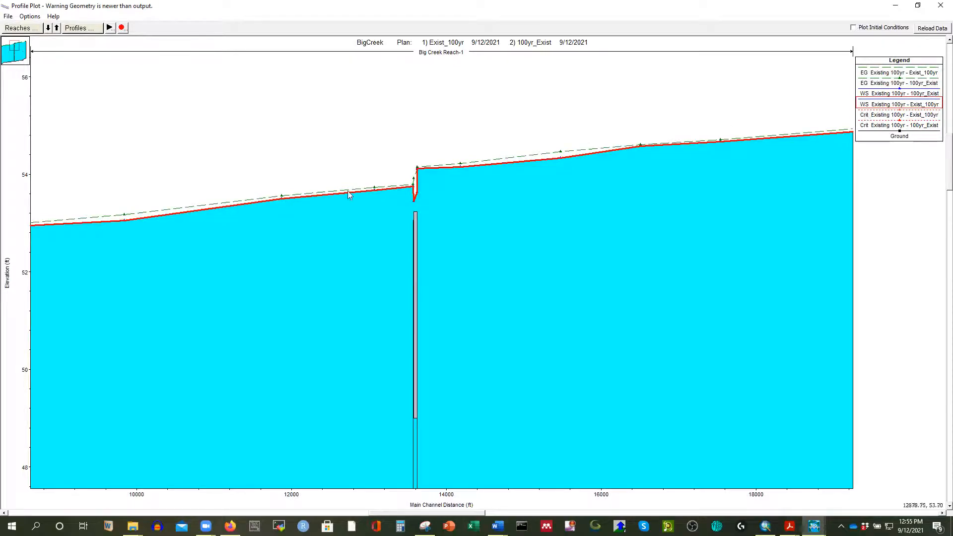
Step: Examine the overlaid profiles close up at the downstream bridge and along the wider reach
scroll(411, 192, up, 2)
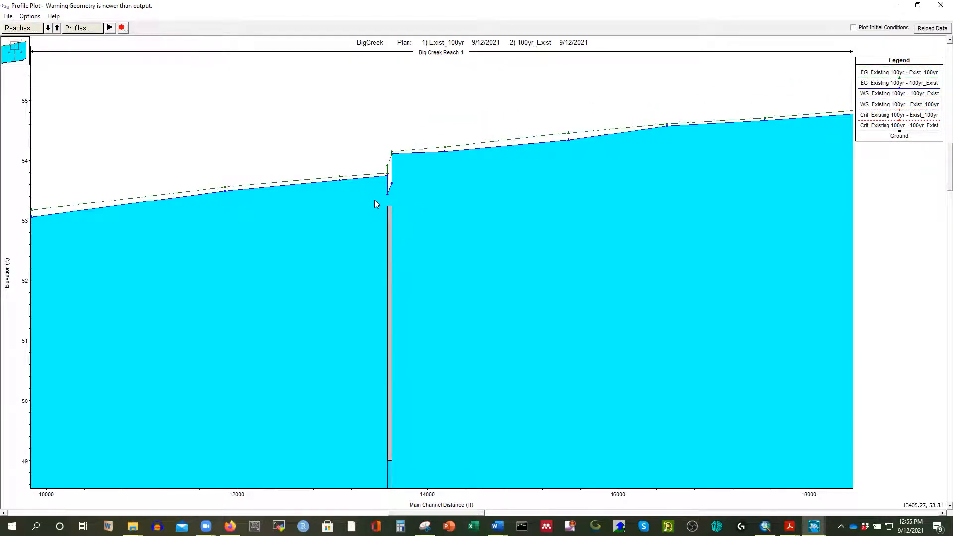
scroll(376, 199, up, 2)
scroll(381, 193, down, 3)
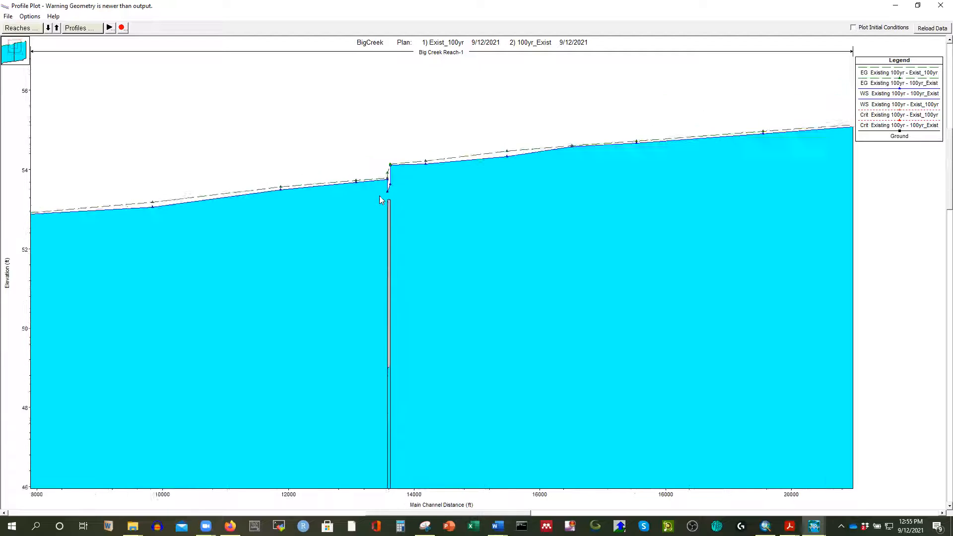
scroll(428, 198, down, 1)
scroll(345, 260, down, 1)
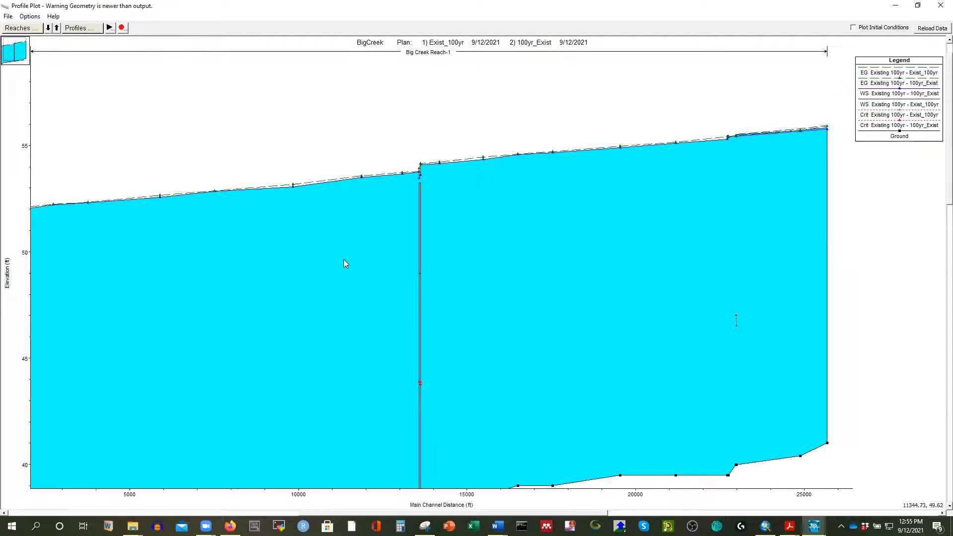
scroll(363, 254, up, 1)
scroll(363, 254, down, 1)
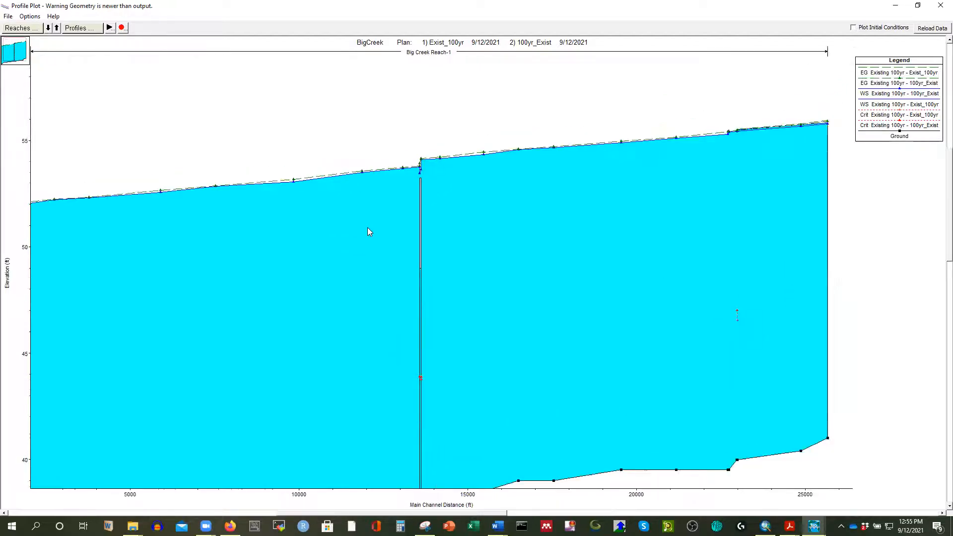
Step: Restore the profile plot to its smaller window, copy the two-plan comparison plot and paste it into Document1 in Word
click(921, 9)
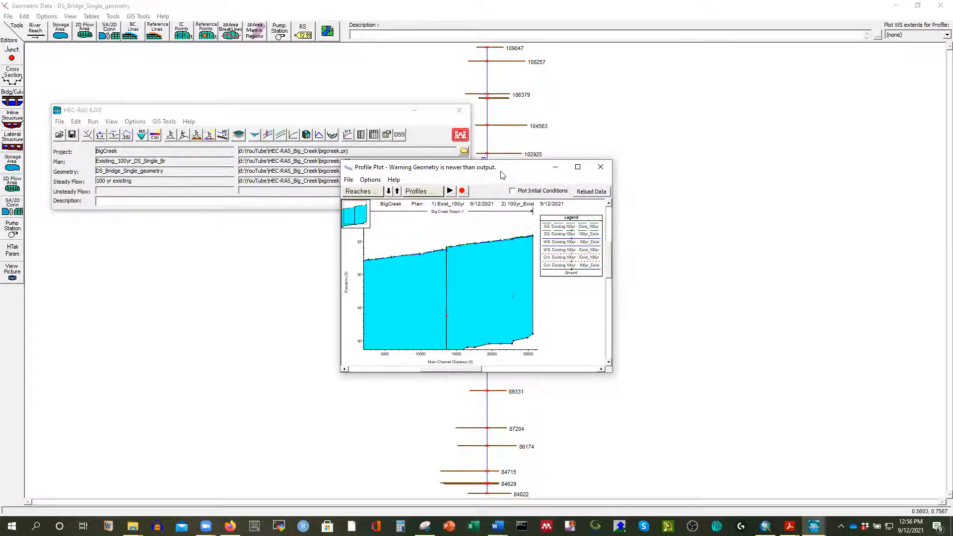
click(370, 181)
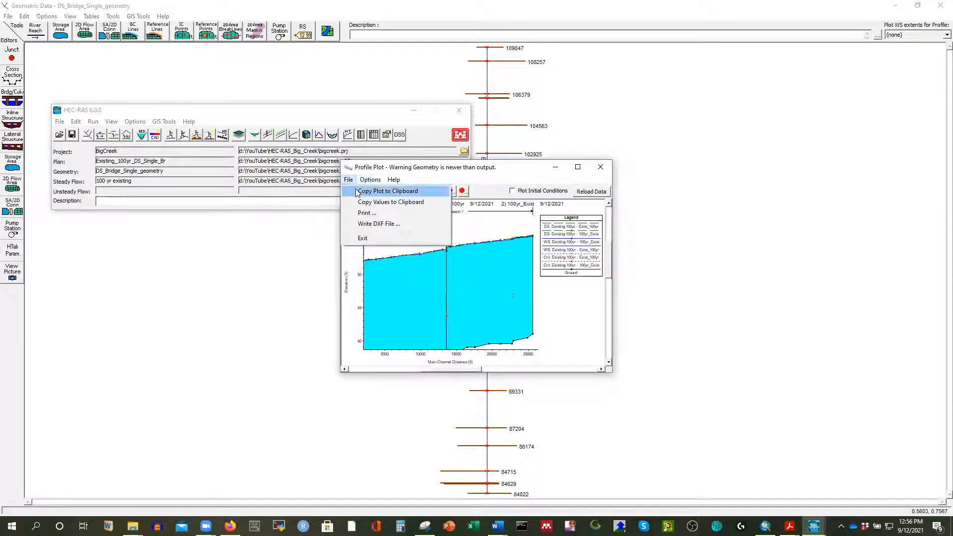
click(357, 192)
mouse_move(498, 526)
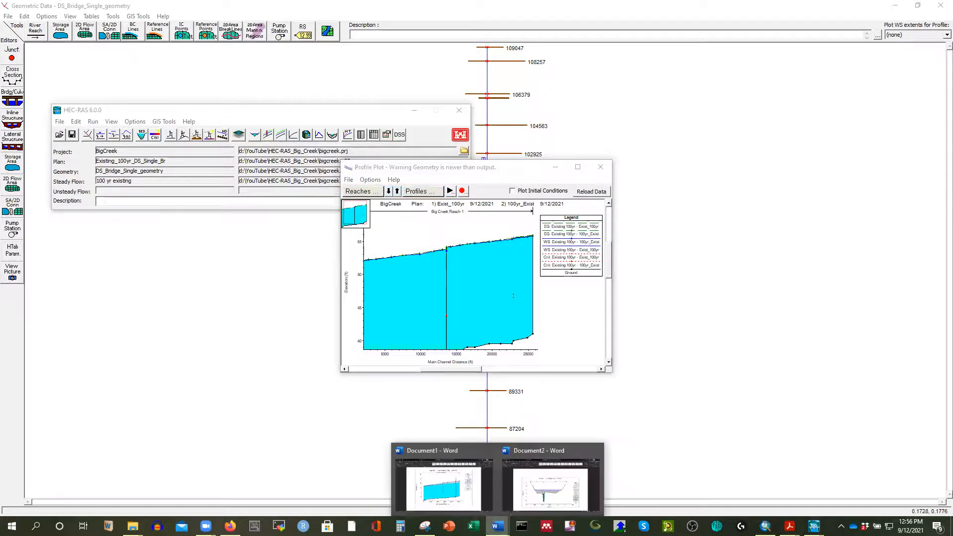
click(440, 486)
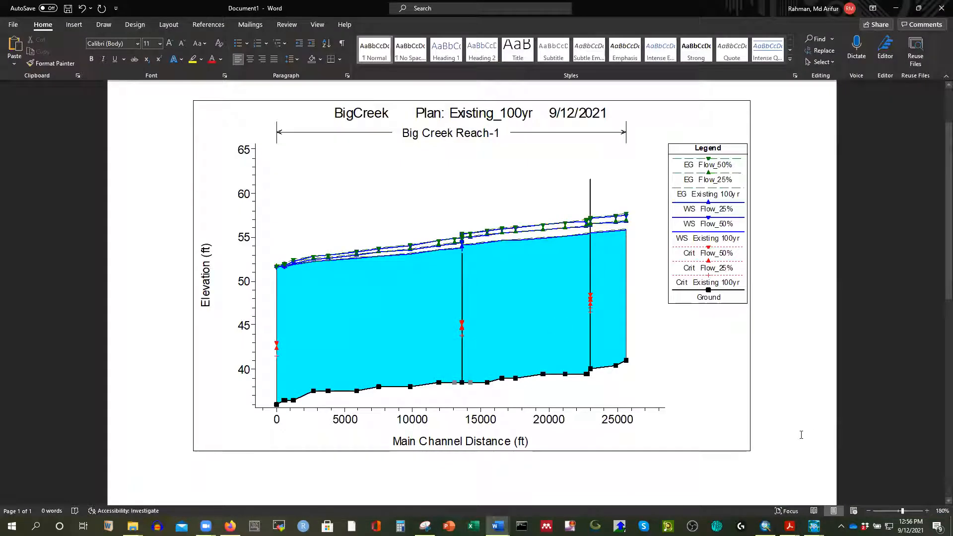
key(ctrl+v)
scroll(586, 329, down, 6)
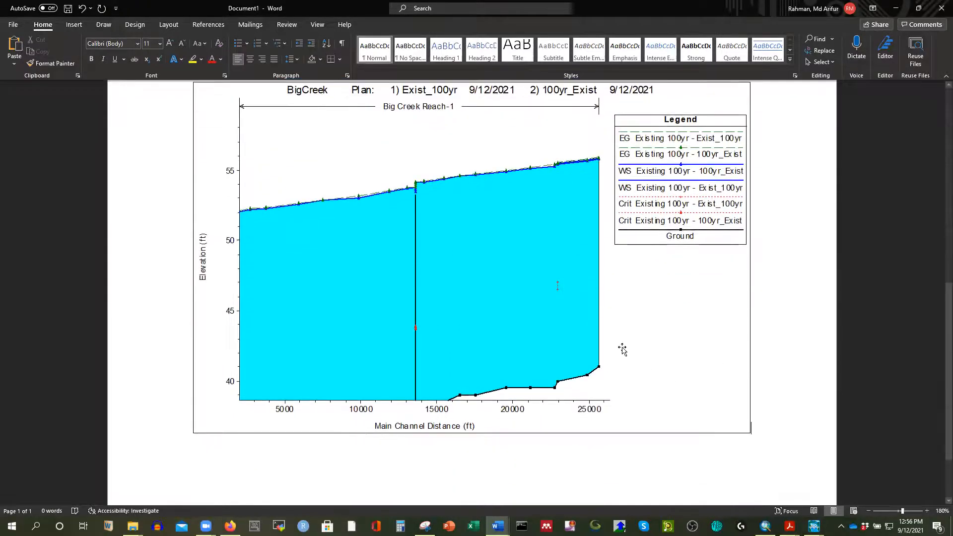
Step: Zoom out in the Word document to review the two pasted profile plots together
ctrl+scroll(586, 353, down, 6)
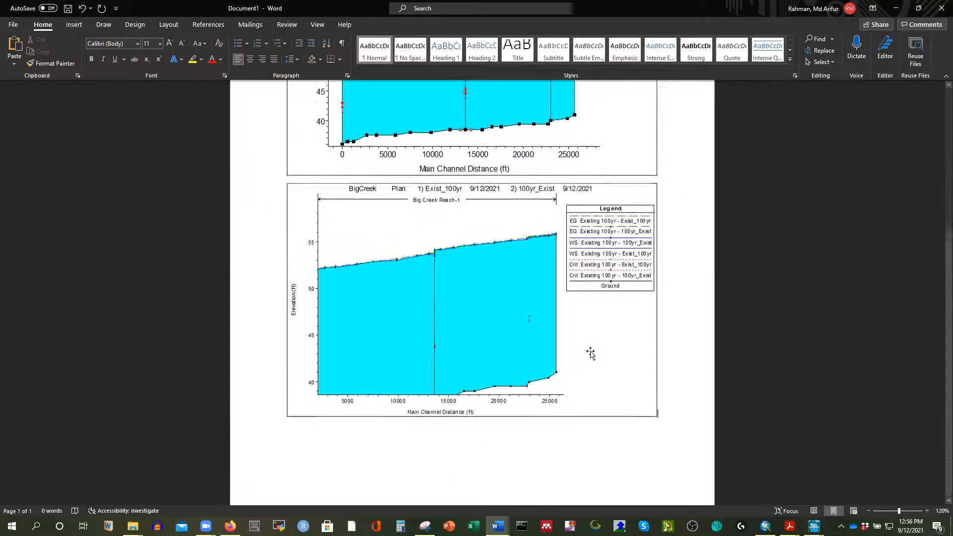
scroll(591, 352, up, 1)
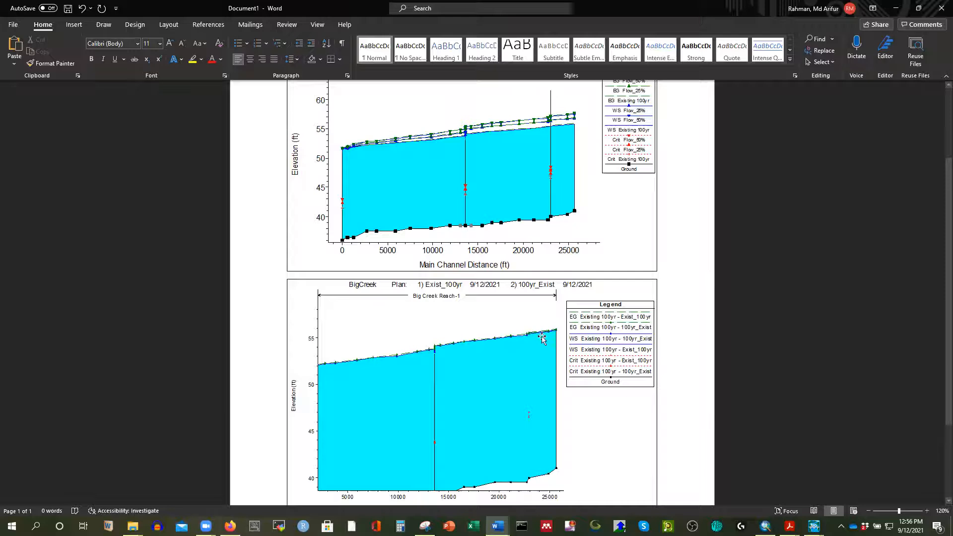
scroll(561, 208, up, 3)
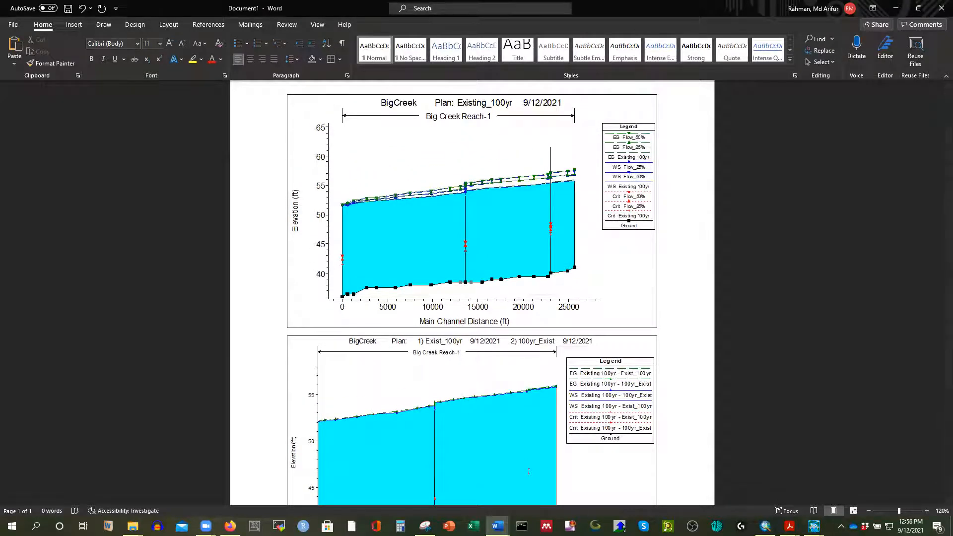
Step: Switch back to HEC-RAS and open the Profile Output Table for both plans in a maximized window
click(815, 527)
click(710, 481)
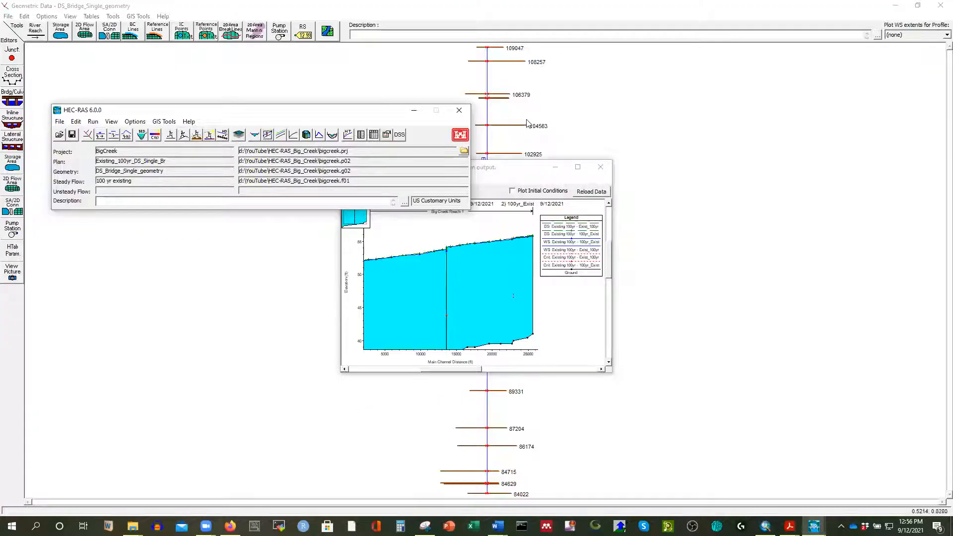
drag(368, 115, 456, 127)
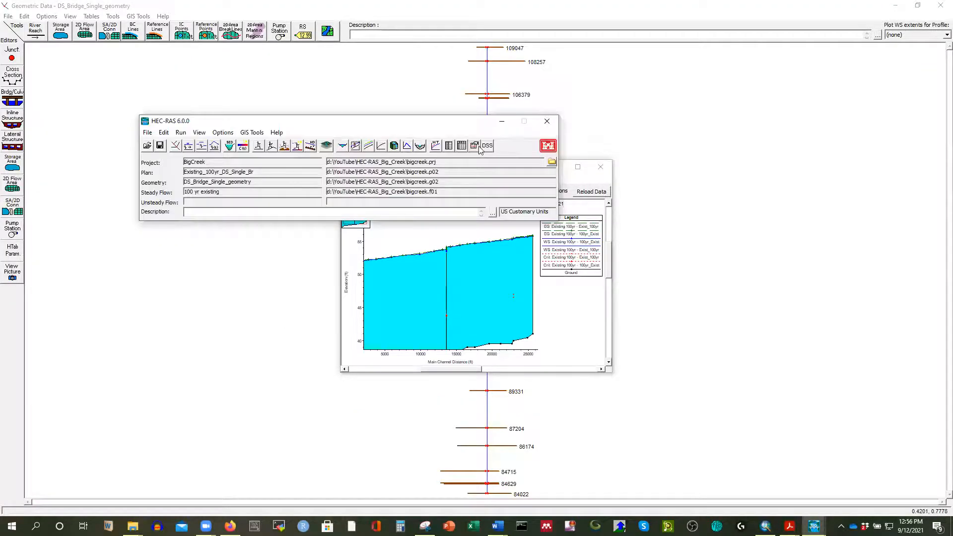
click(461, 146)
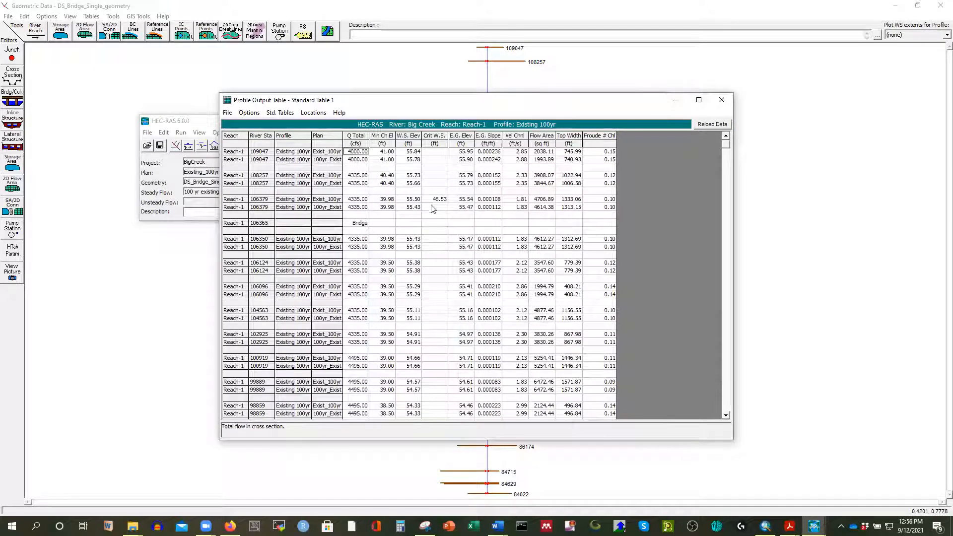
click(699, 99)
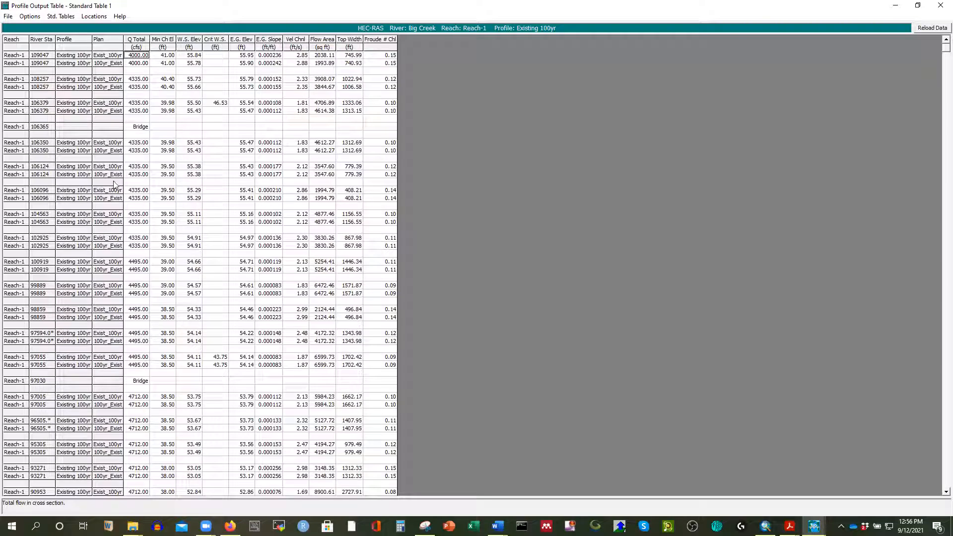
Step: Locate the bridge at river station 97030 and compare the two plans' rows at station 97005 just downstream of it
scroll(131, 365, down, 2)
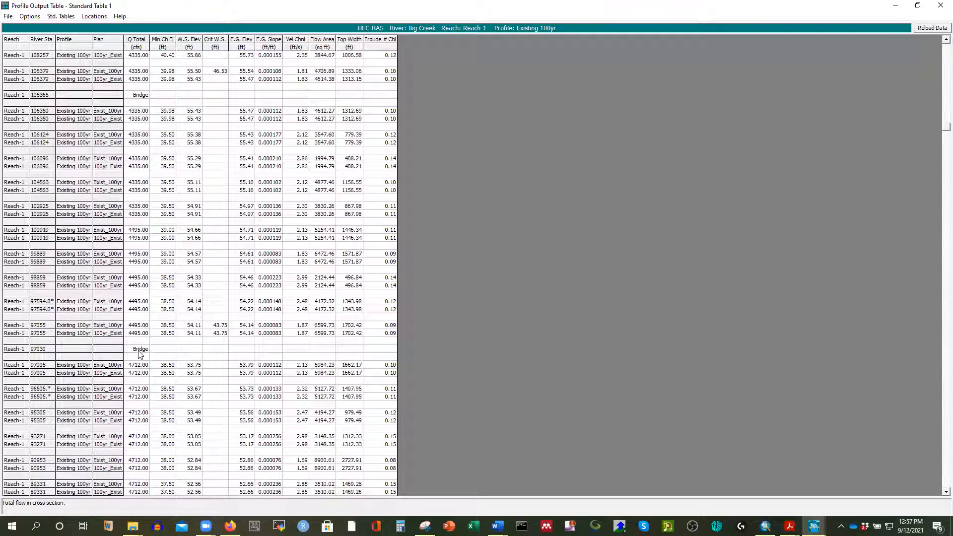
click(14, 351)
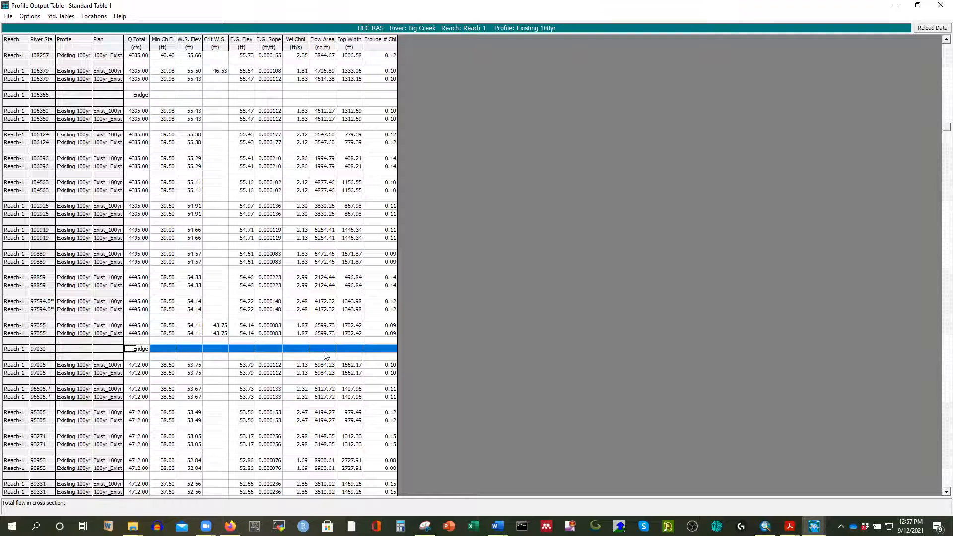
scroll(326, 355, down, 4)
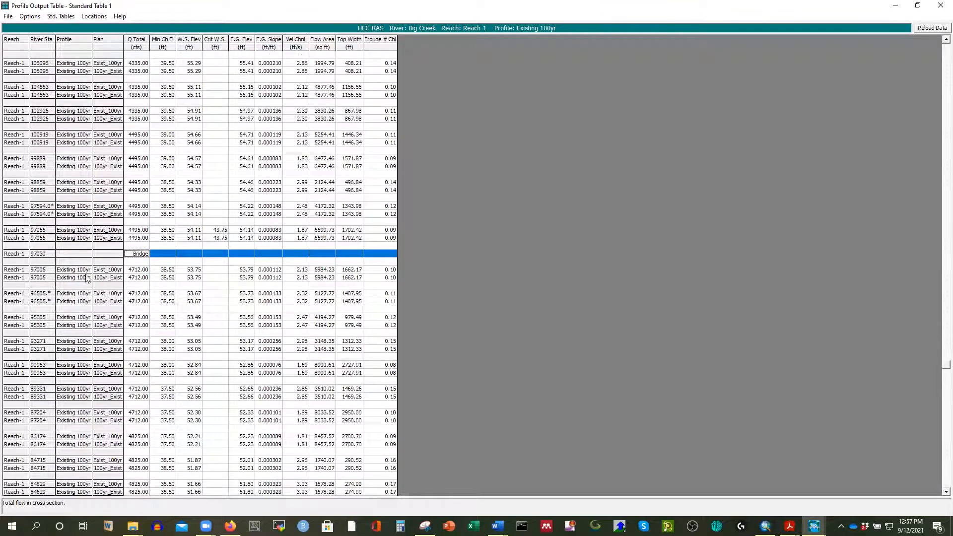
click(102, 271)
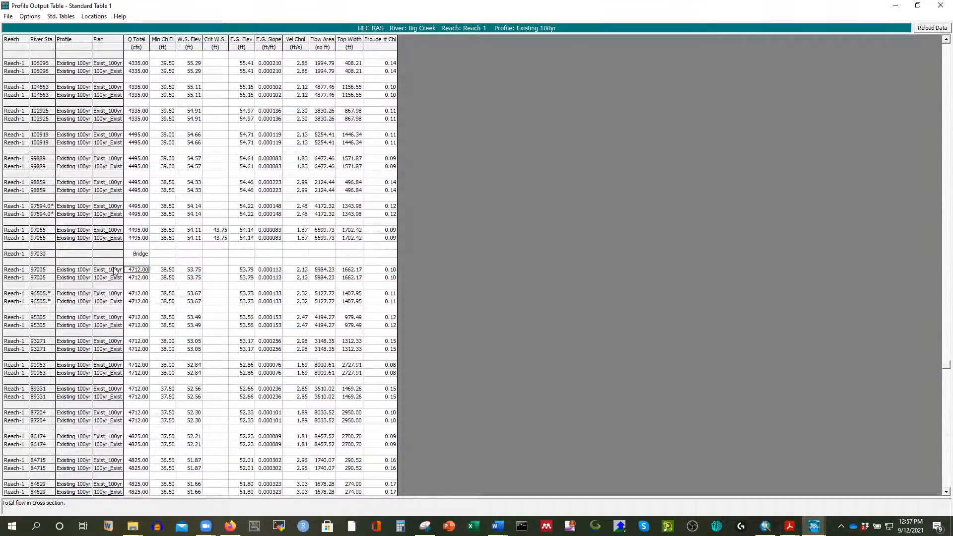
click(114, 278)
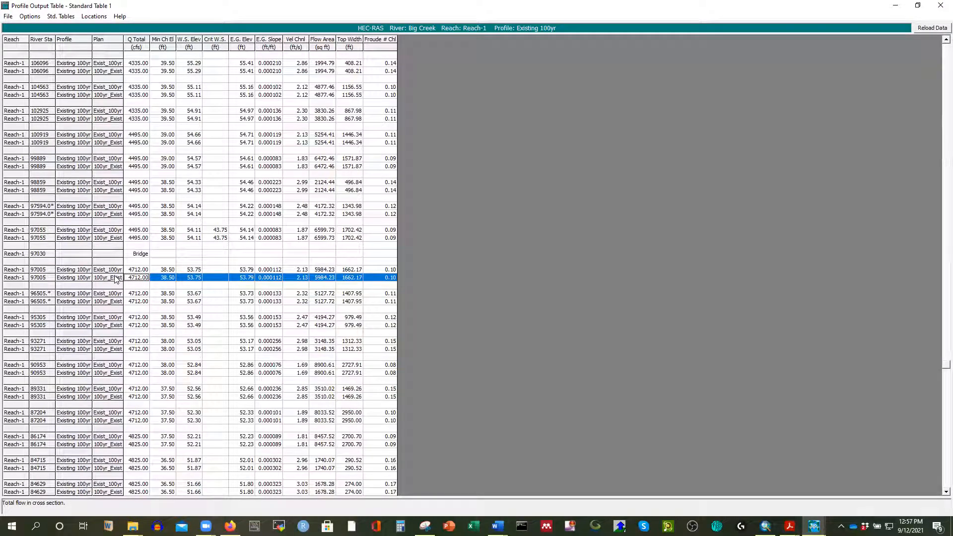
click(98, 271)
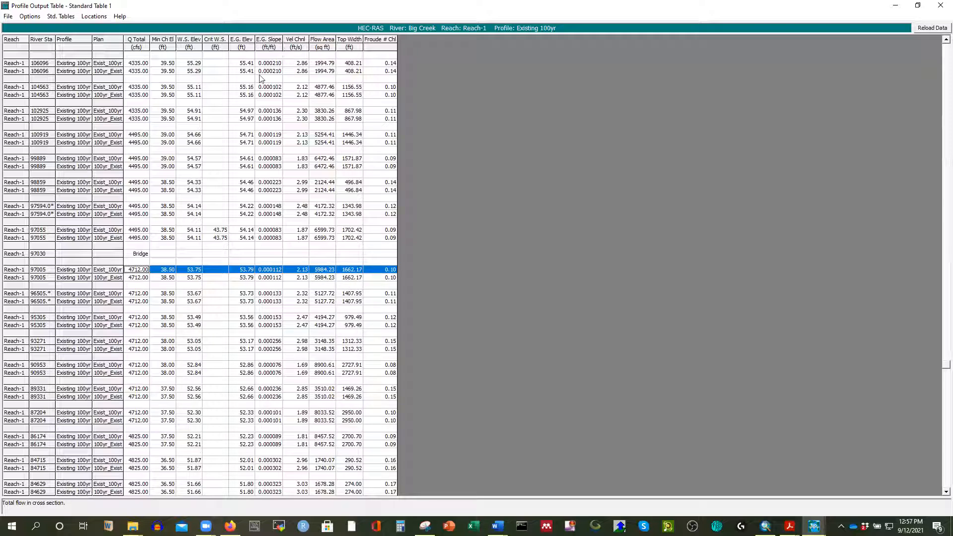
Step: Compare the water surface elevation and total flow of the two plans at station 97005, and close the output table
click(189, 44)
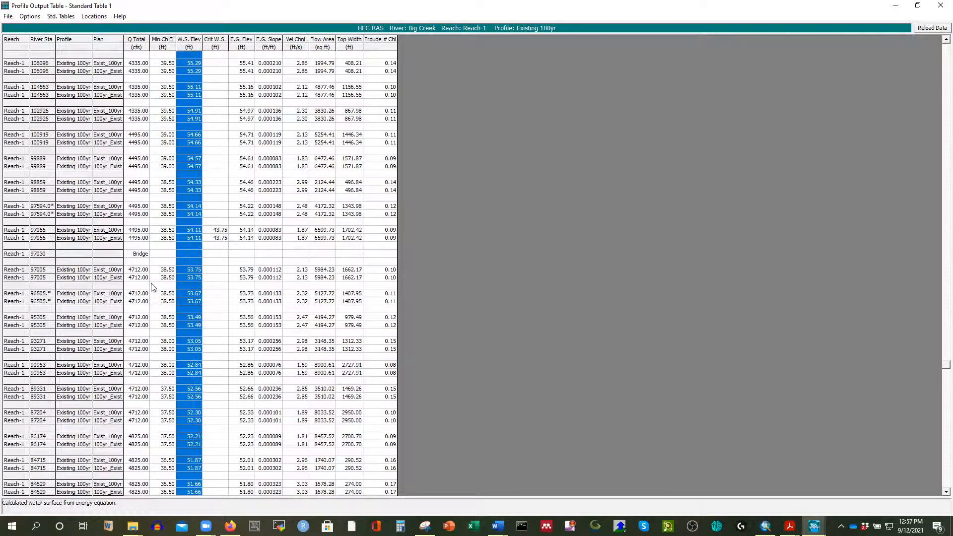
click(186, 277)
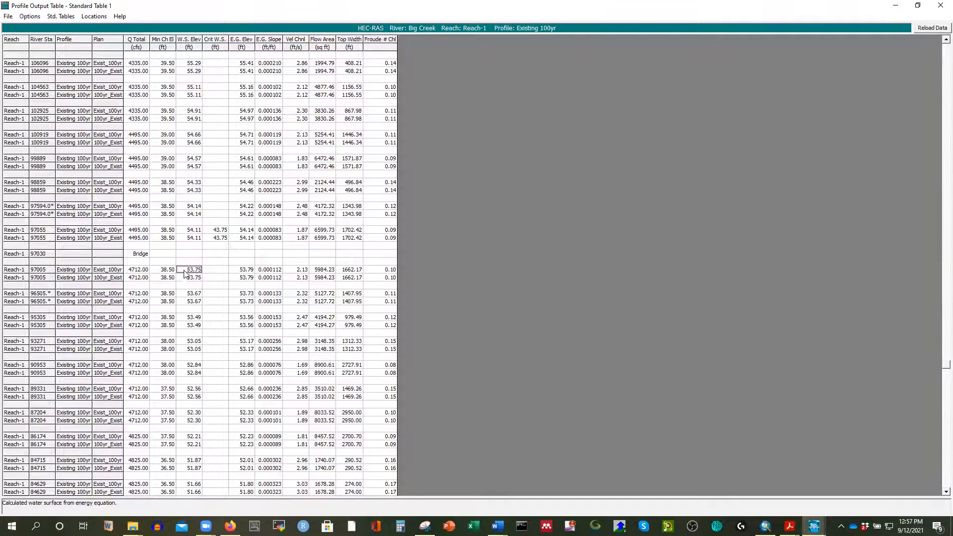
click(189, 271)
click(188, 277)
click(189, 270)
click(185, 277)
click(158, 286)
click(137, 270)
click(137, 277)
click(138, 271)
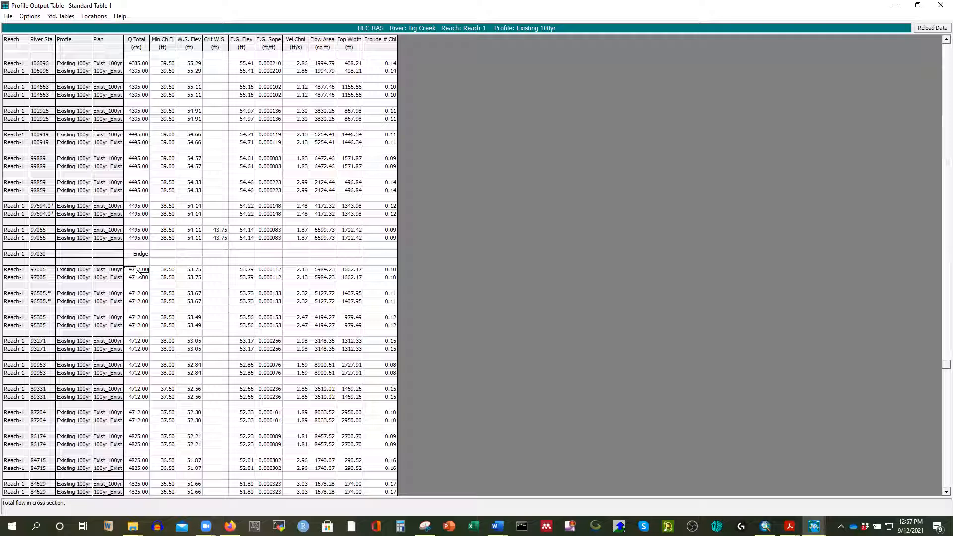
key(Down)
click(939, 10)
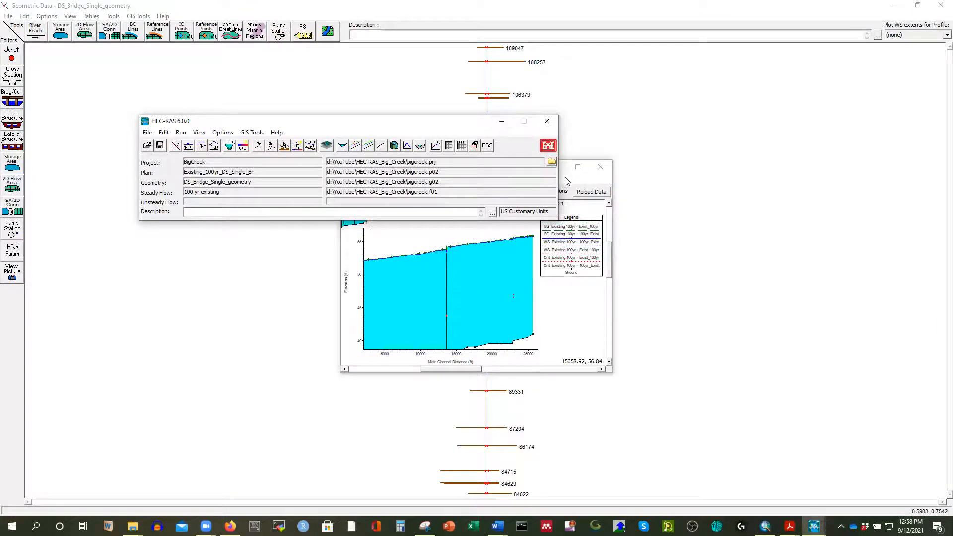
Step: Look over the two-plan profile plot once more at full size, restore its window and close it
click(577, 168)
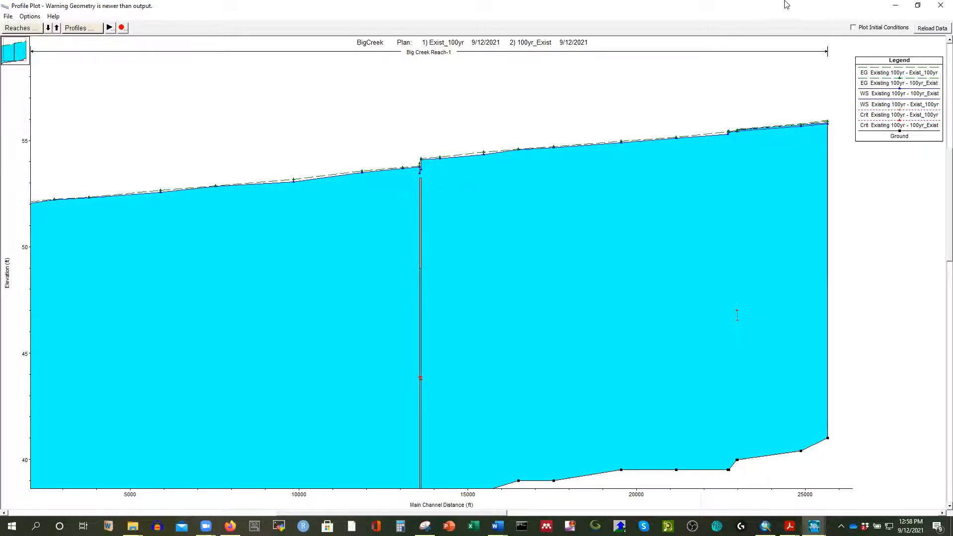
click(918, 5)
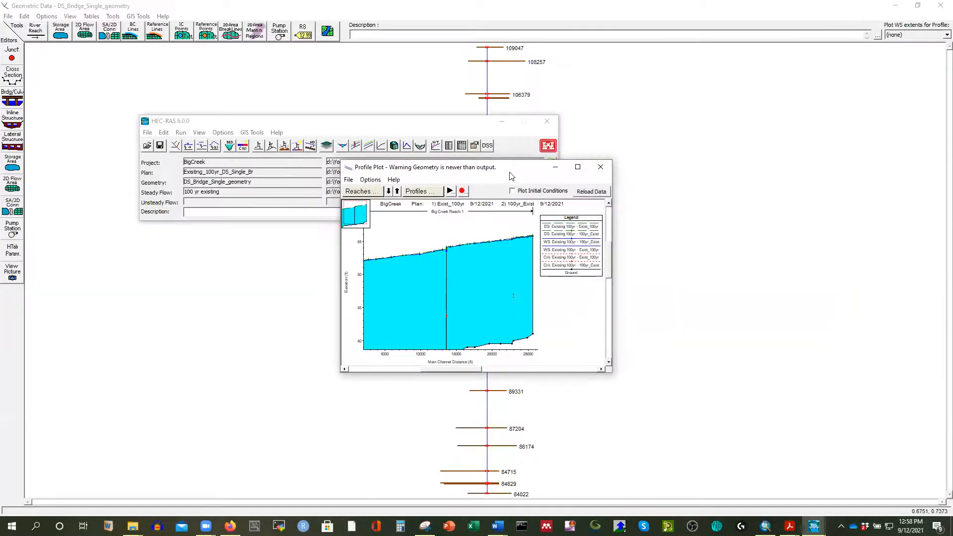
drag(520, 170, 482, 223)
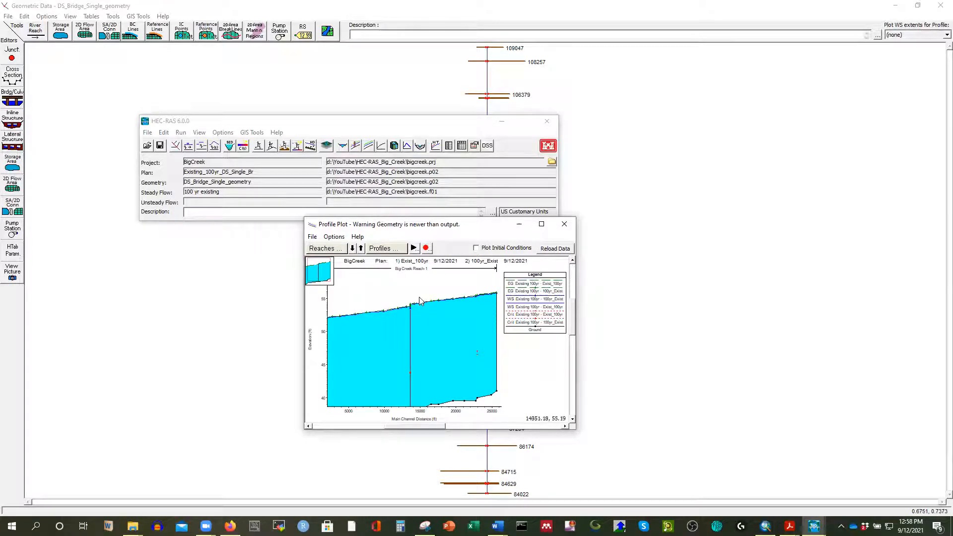
click(564, 224)
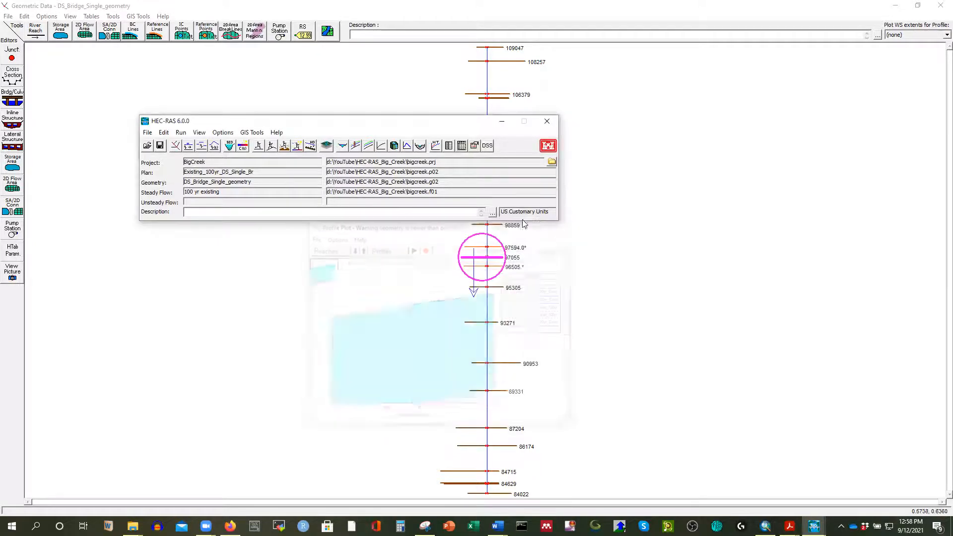
Step: In the steady flow data's reach boundary conditions, set the downstream known water surface to 53.6 ft for all three flows
click(165, 133)
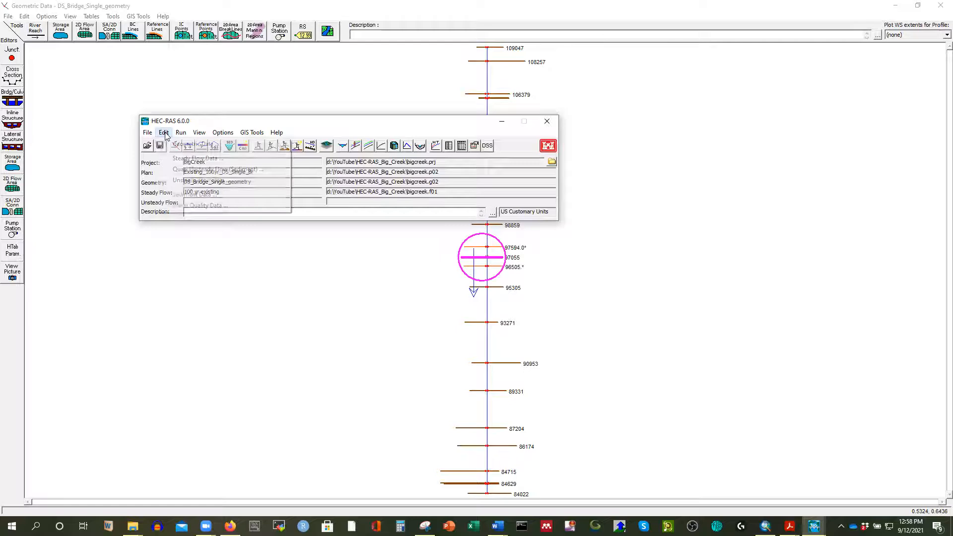
click(185, 159)
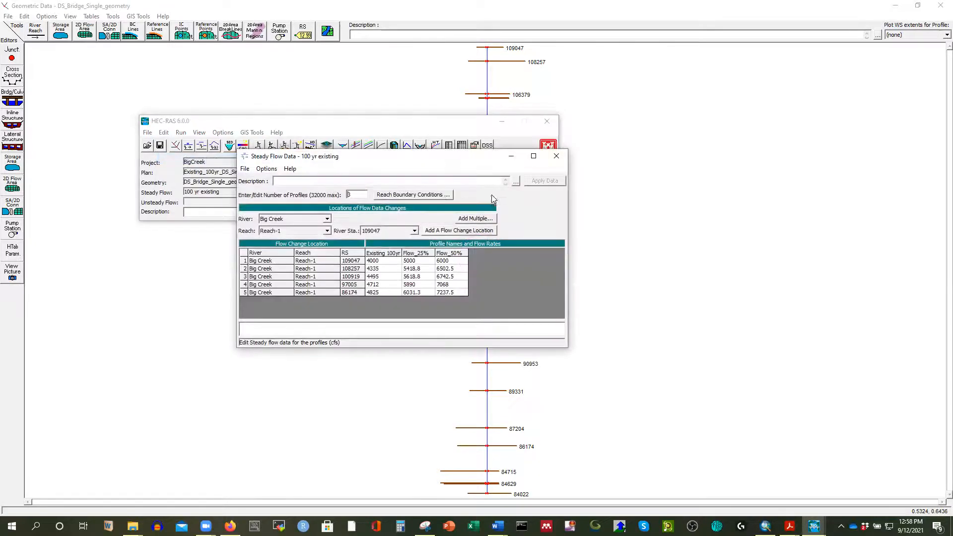
click(414, 195)
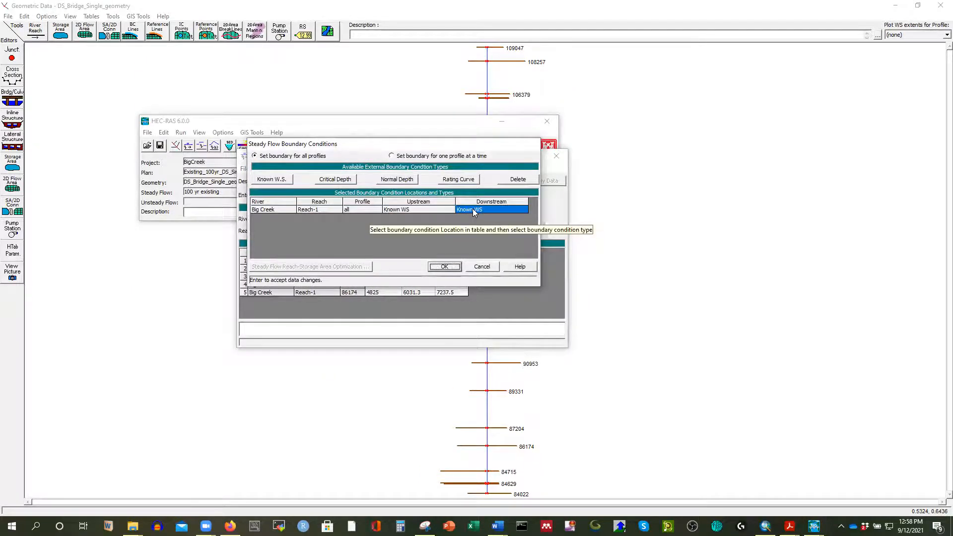
double_click(474, 210)
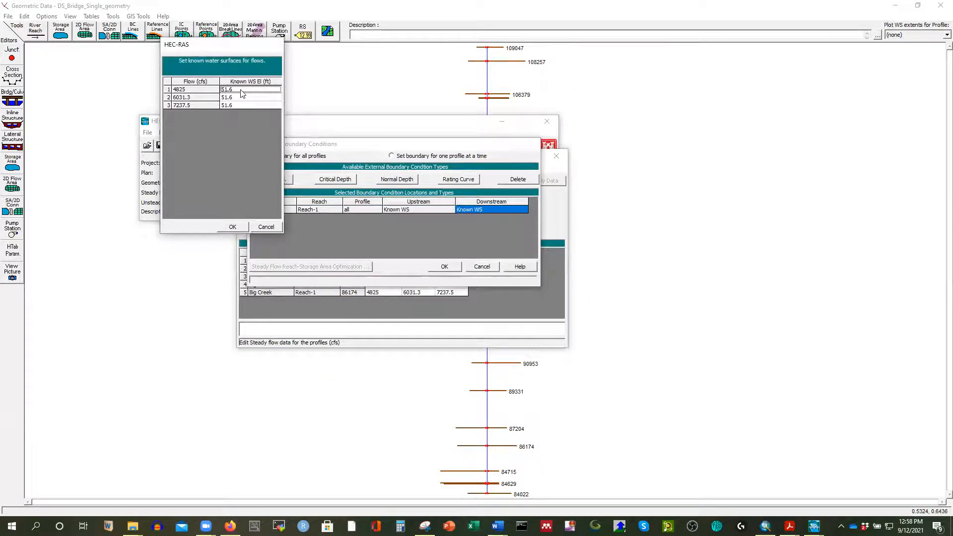
click(239, 90)
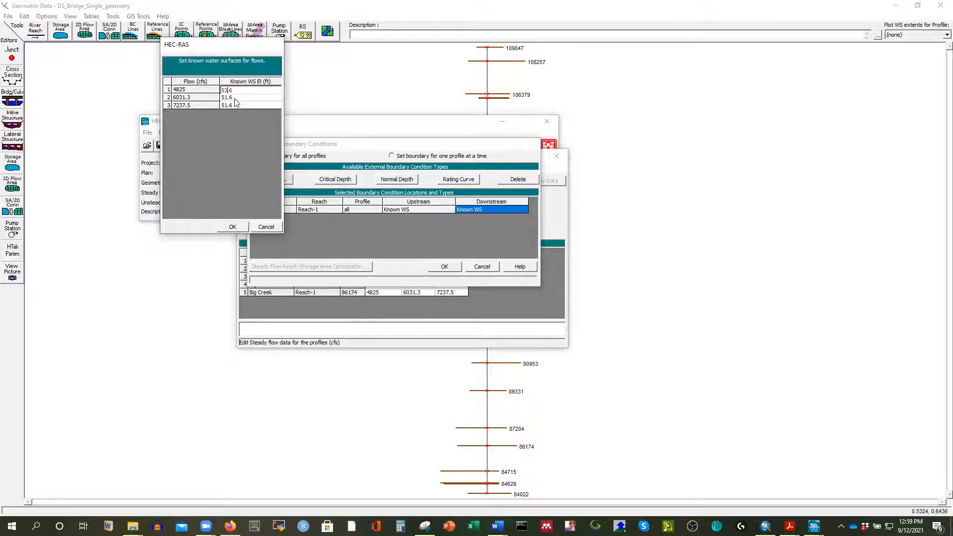
click(225, 98)
key(Left)
key(Left)
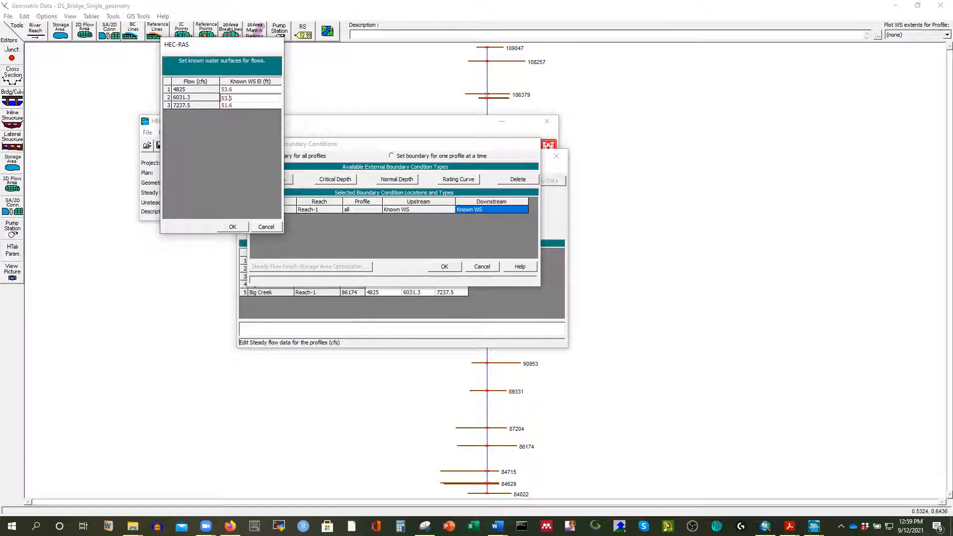
click(226, 106)
key(BackSpace)
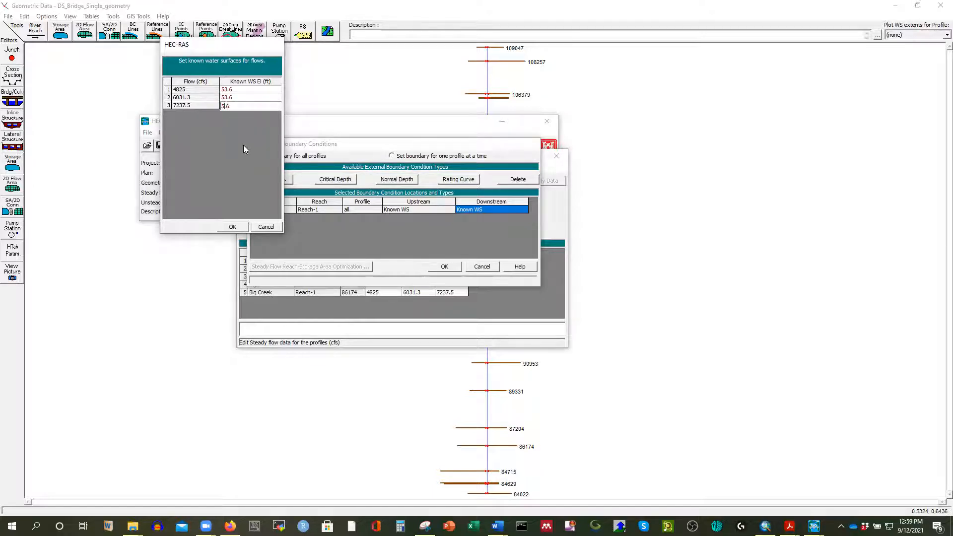
text(3)
click(235, 227)
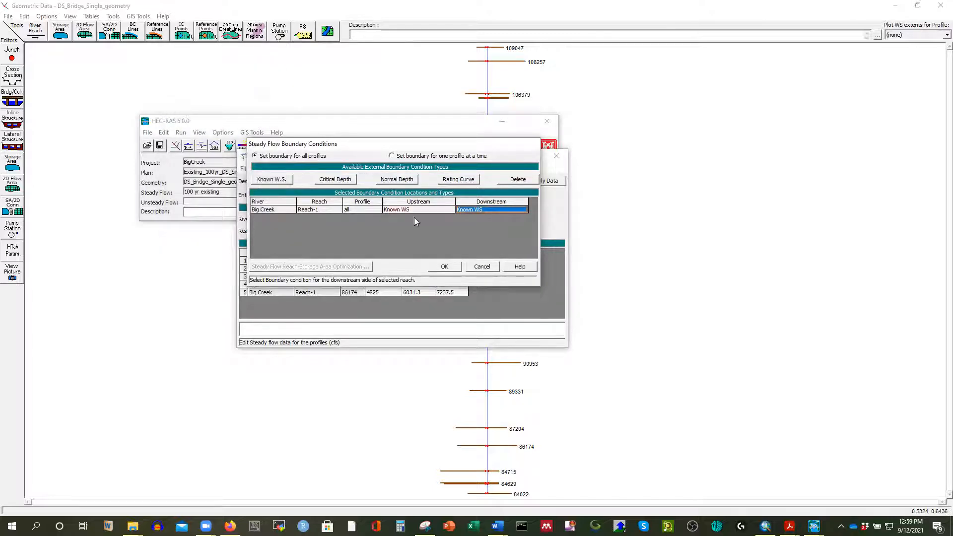
click(446, 268)
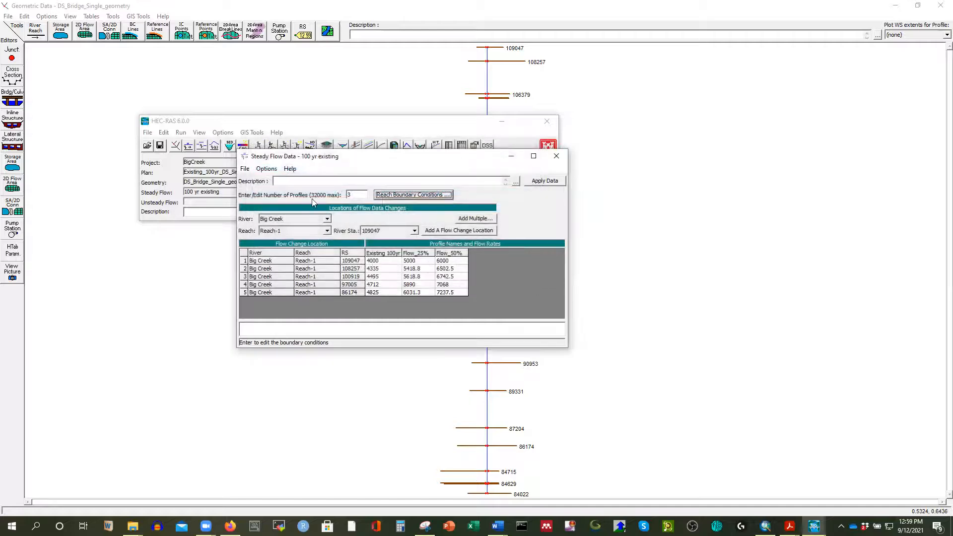
Step: Save the steady flow data under the new title 100yr_existing_2ft_DWL and close the flow data editor
click(245, 169)
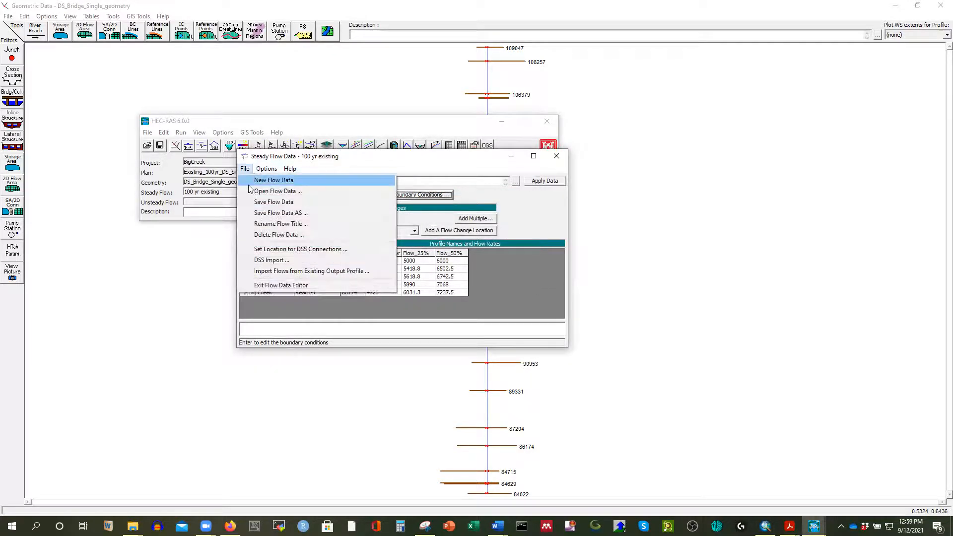
click(260, 213)
click(372, 203)
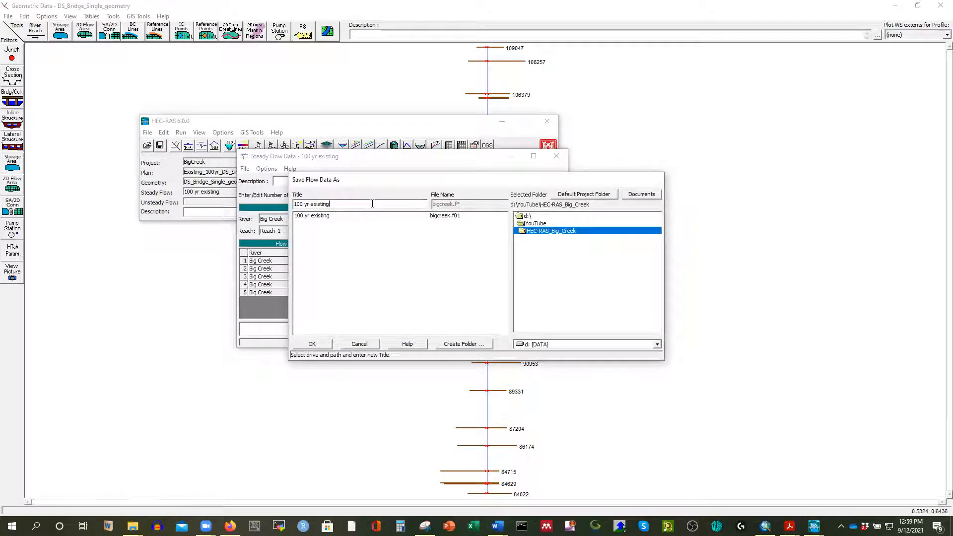
key(Left)
key(Left)
key(BackSpace)
key(BackSpace)
text(_)
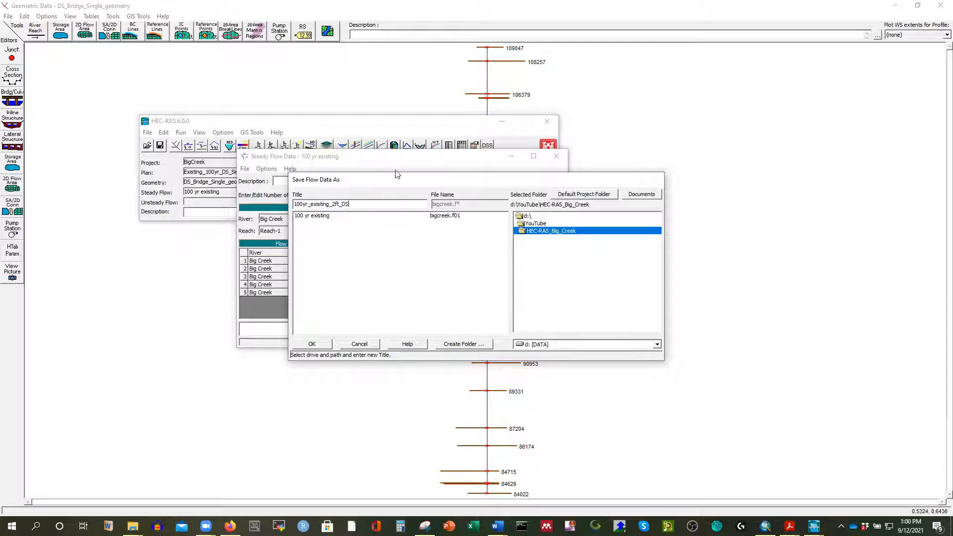
text(WL)
click(314, 344)
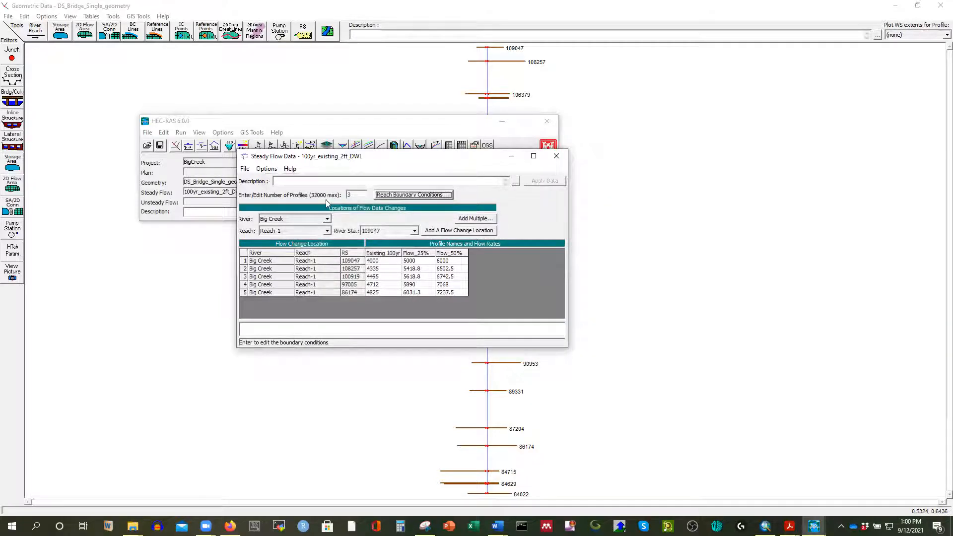
click(555, 160)
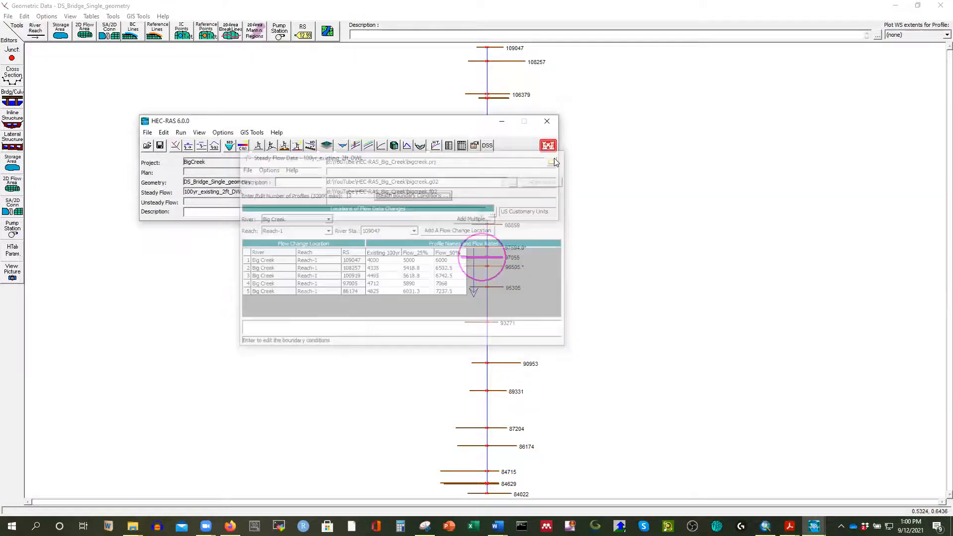
Step: Open the steady flow analysis and pair existing geometry with the 100yr_existing_2ft_DWL steady flow file
click(181, 132)
click(215, 144)
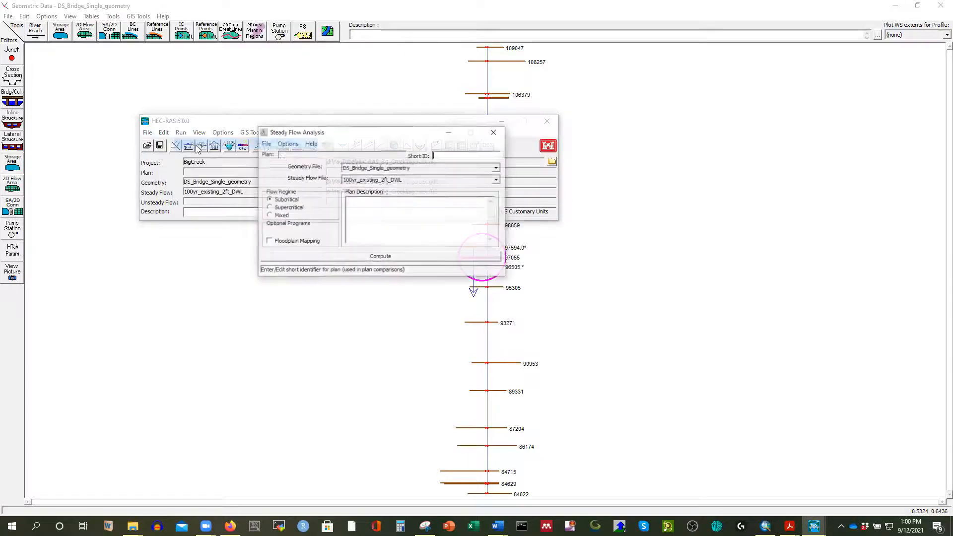
click(412, 170)
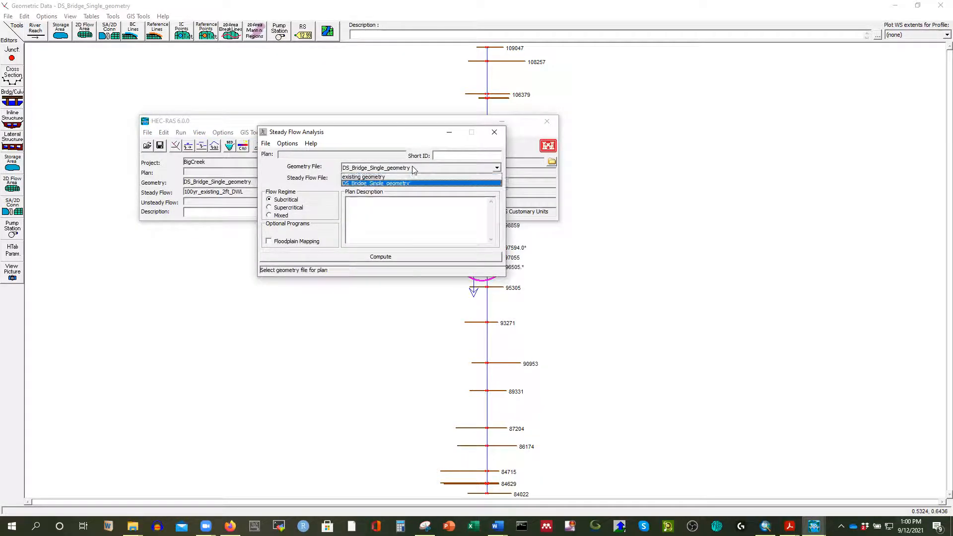
click(368, 178)
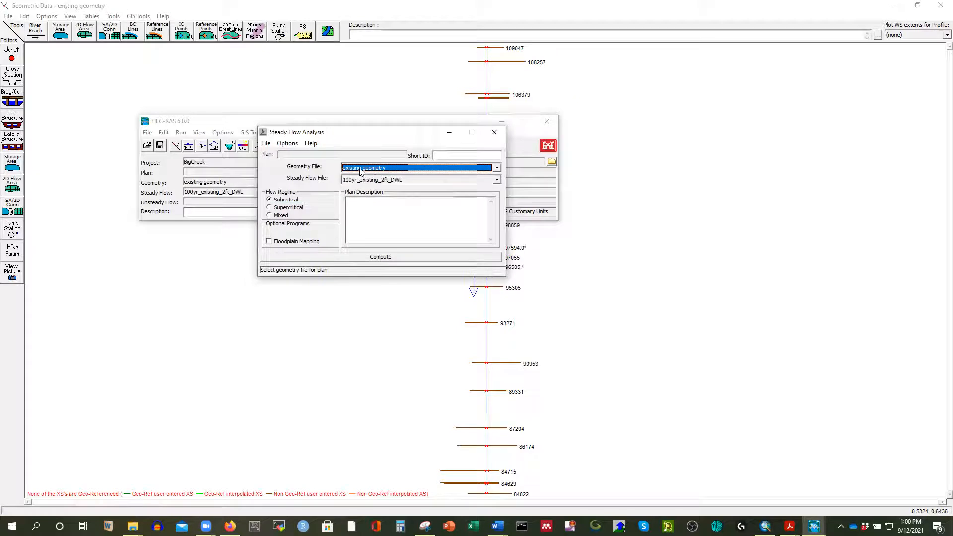
click(382, 181)
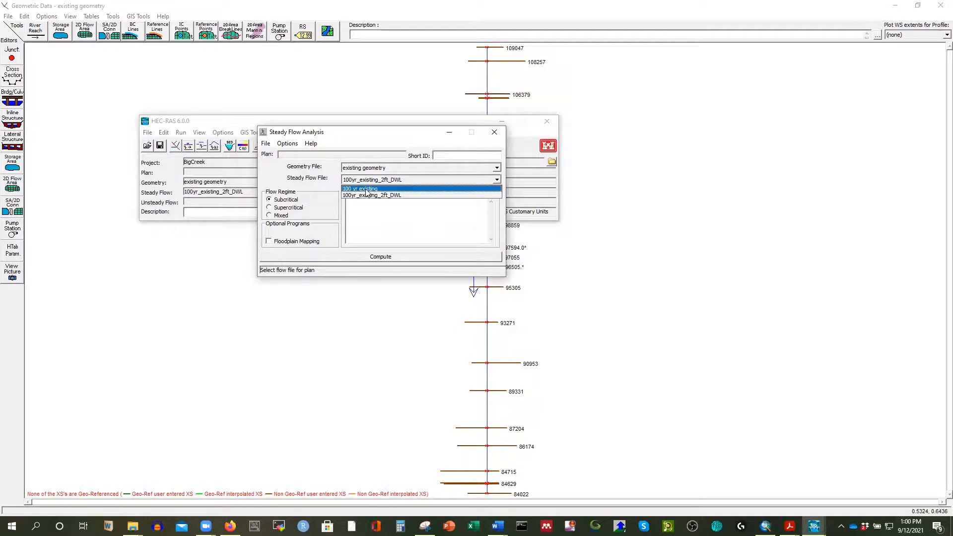
click(387, 182)
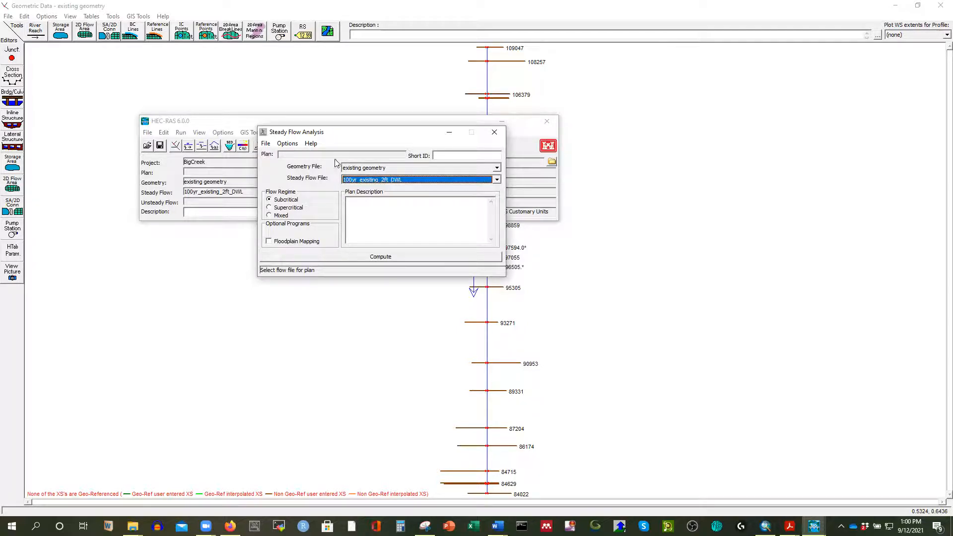
Step: Save the plan under the title Existing_100yr_2ft_DWL with the short identifier 100yr_Exist_2ft
click(266, 144)
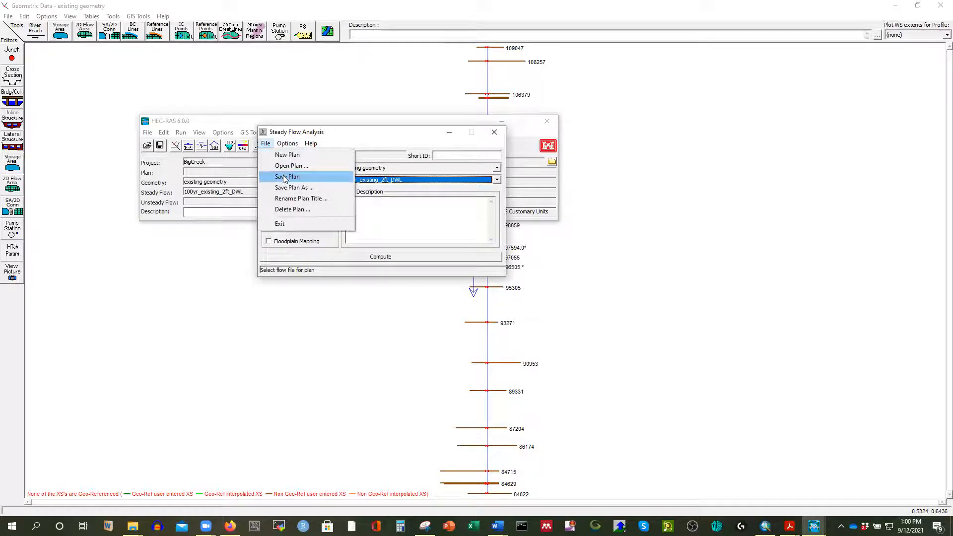
click(285, 178)
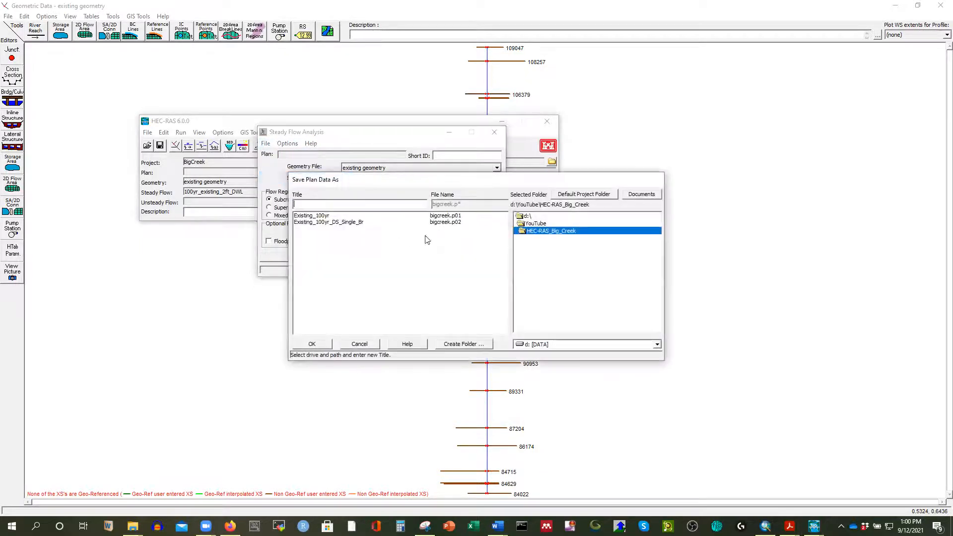
click(322, 223)
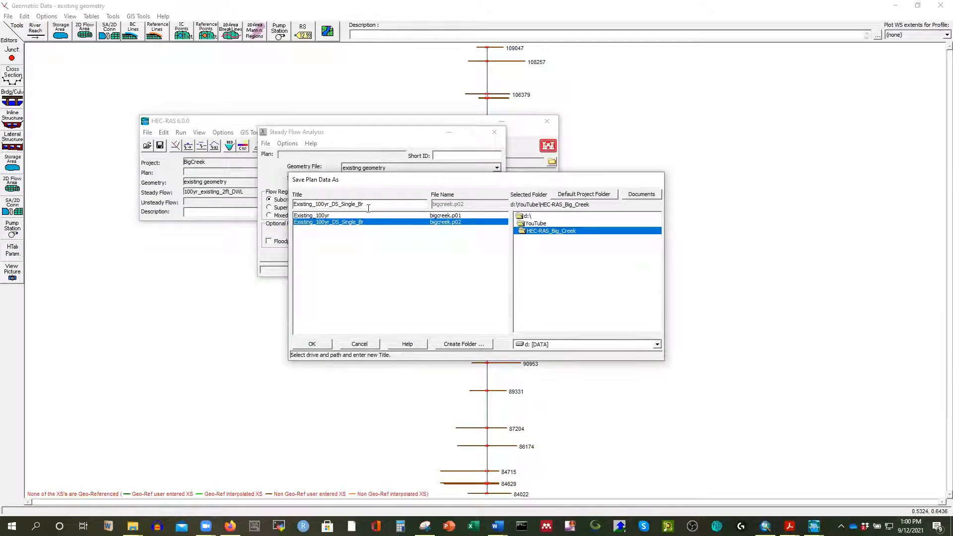
key(BackSpace)
text(2ft_DWL)
click(313, 347)
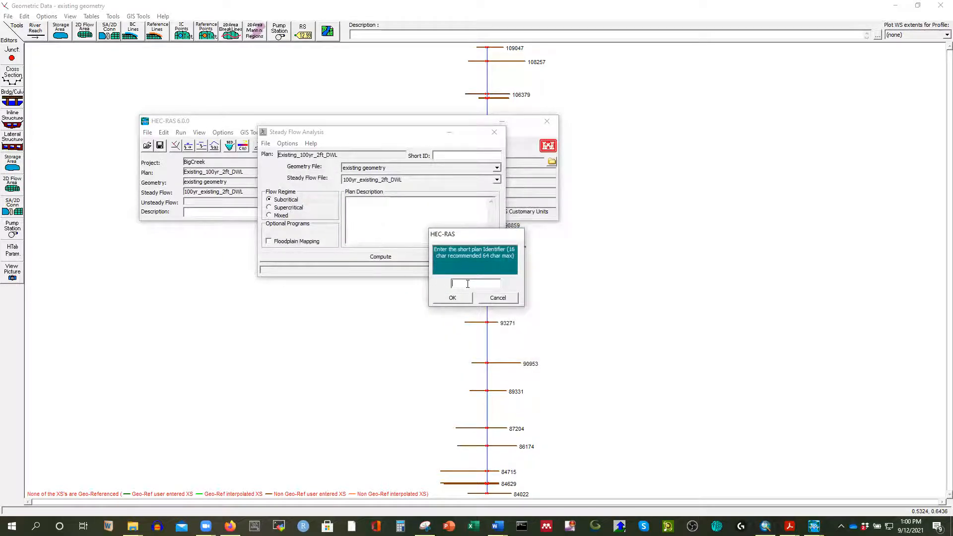
key(BackSpace)
text(Exist_2ft)
click(452, 298)
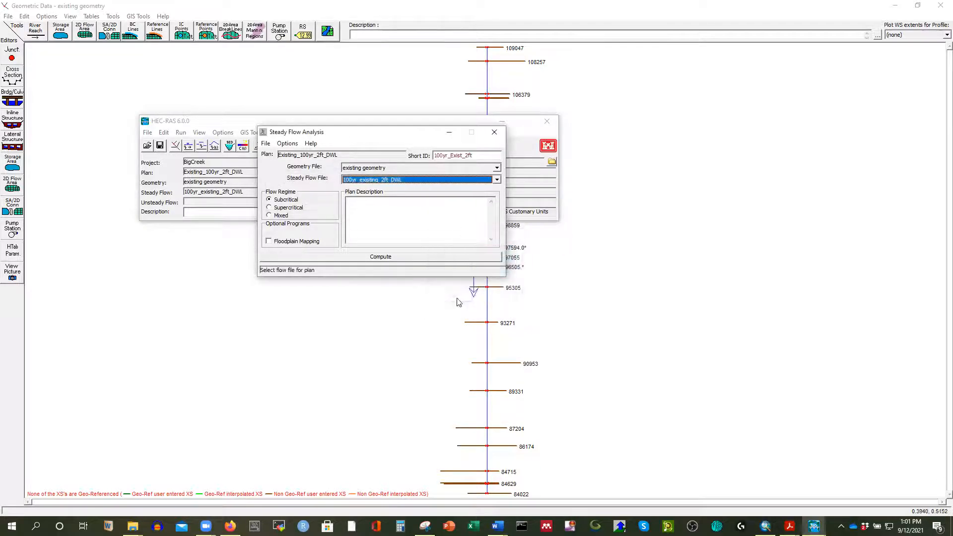
Step: Compute the steady flow simulation for the new plan, and close the computation and analysis windows
click(382, 258)
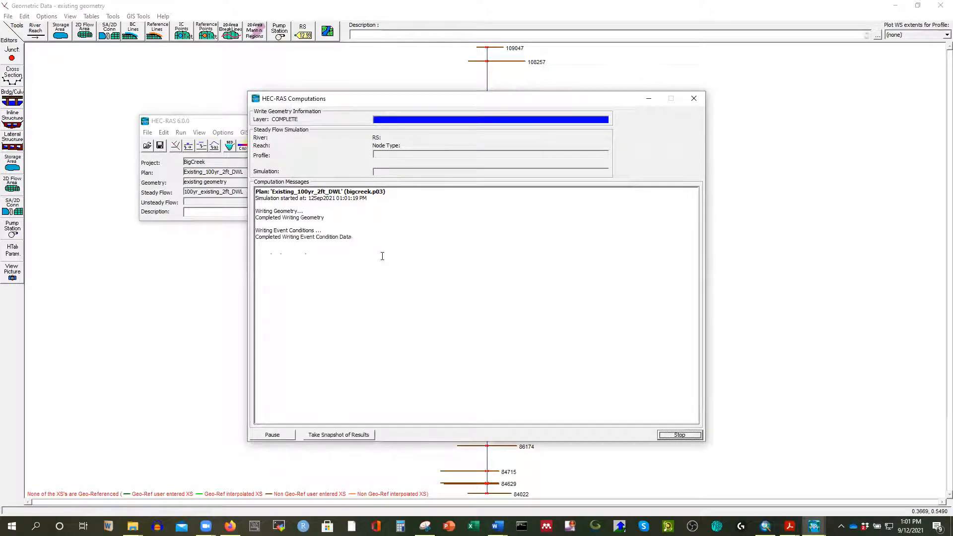
click(678, 439)
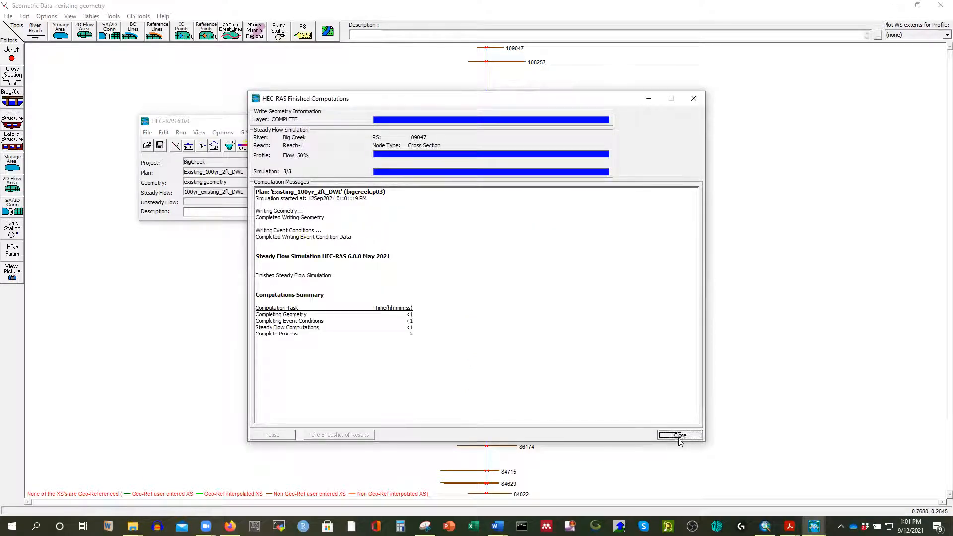
click(493, 134)
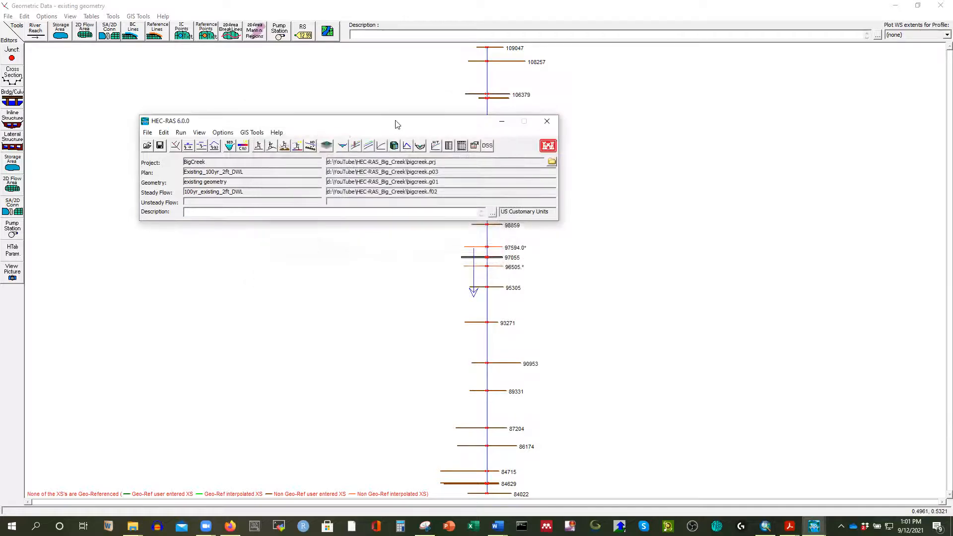
Step: Show the profile plot at full size and add the Existing_100yr plan to it for comparison
click(355, 147)
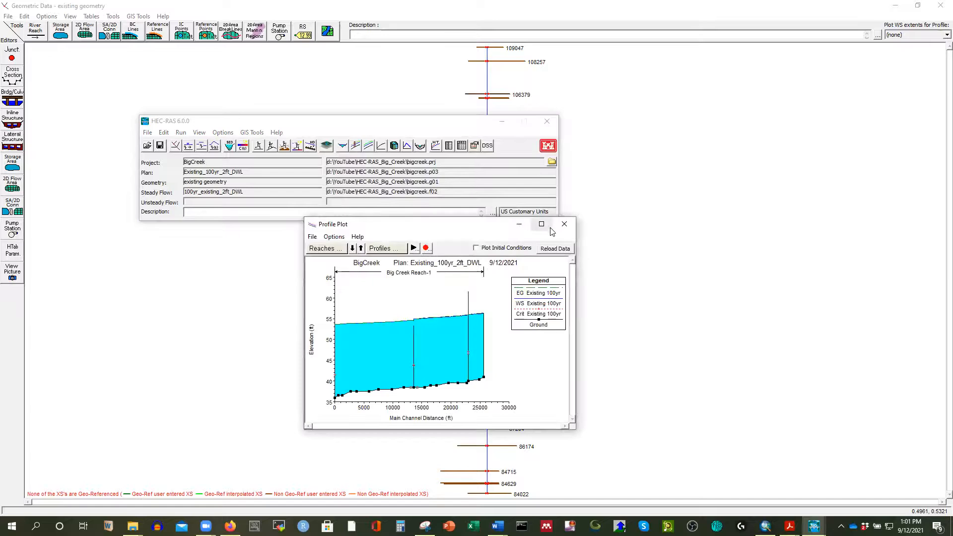
click(542, 225)
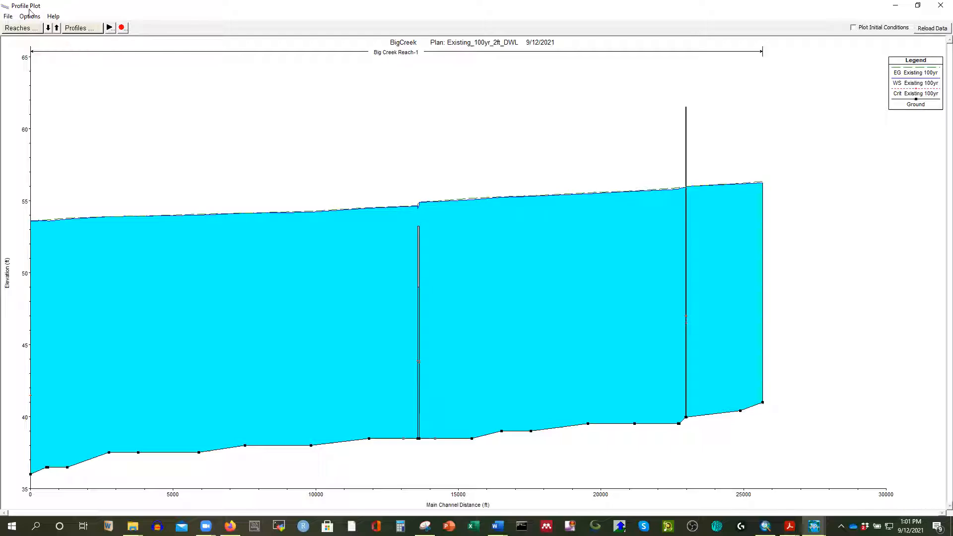
click(29, 18)
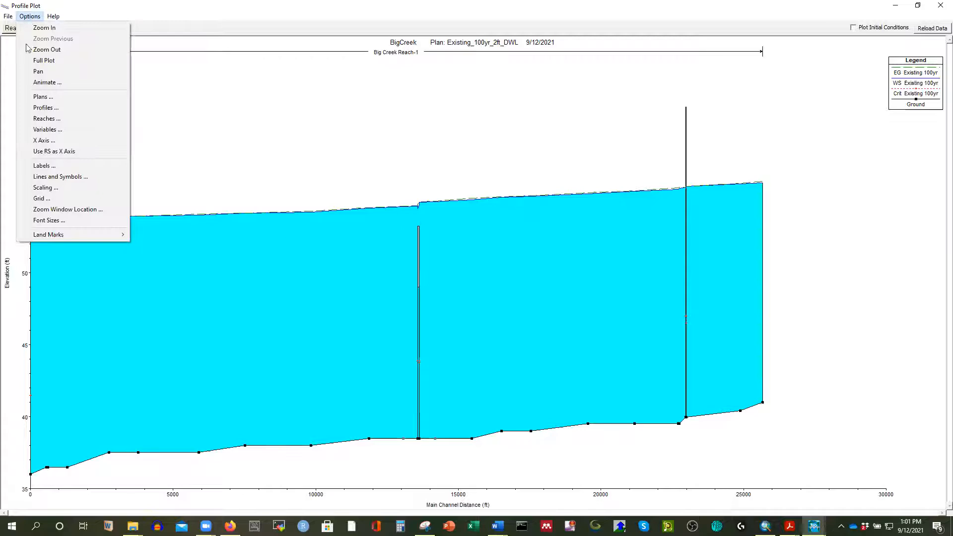
click(48, 98)
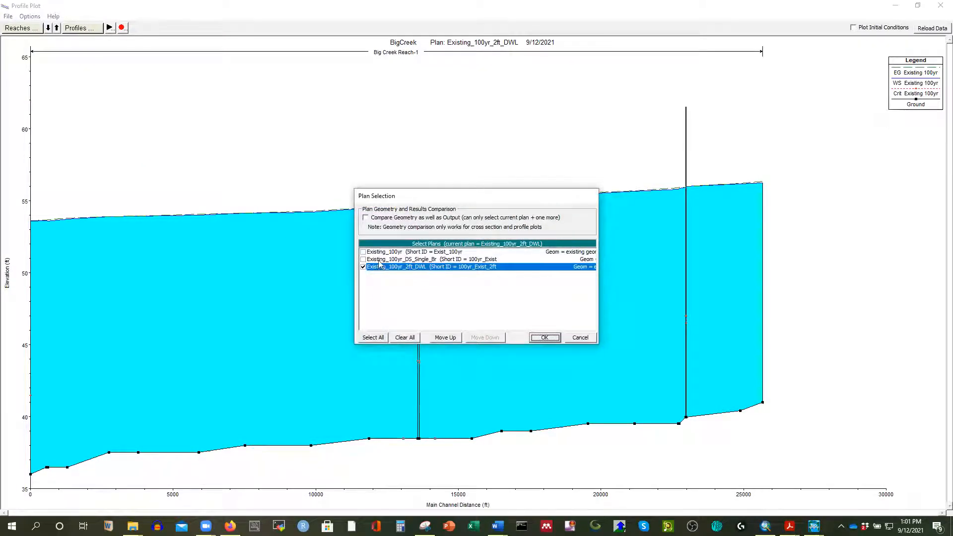
click(364, 252)
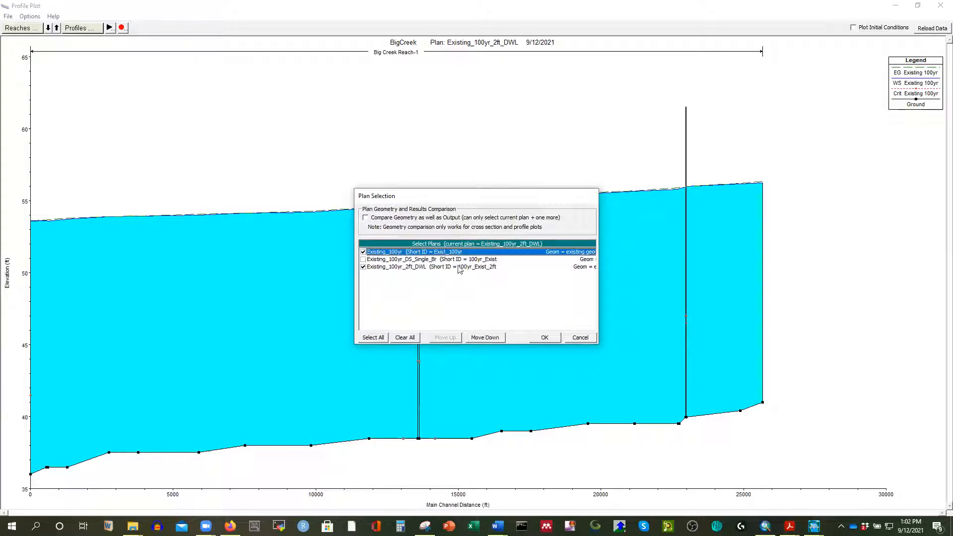
click(545, 337)
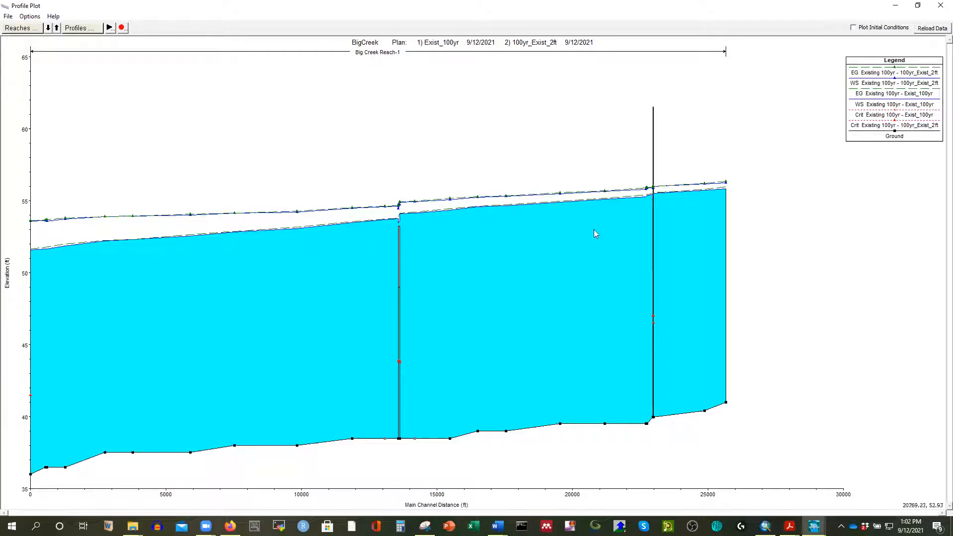
Step: Compare the water surface and energy grade lines of the two plans by highlighting them from the legend
click(883, 105)
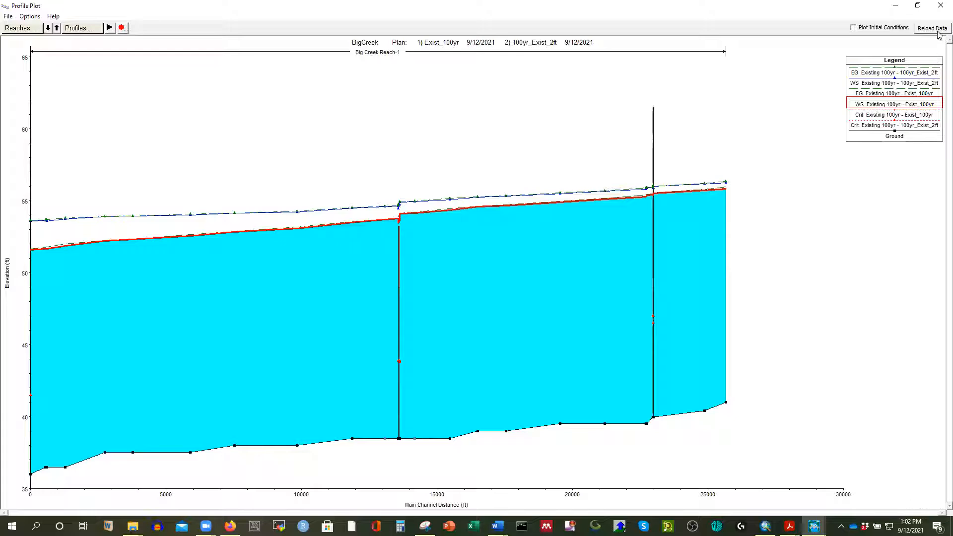
click(886, 84)
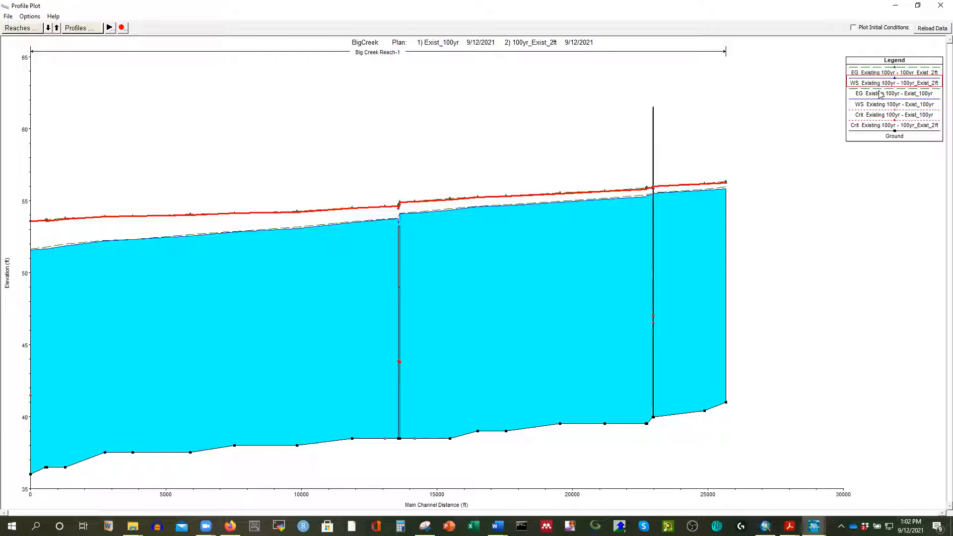
click(880, 95)
click(877, 84)
click(880, 94)
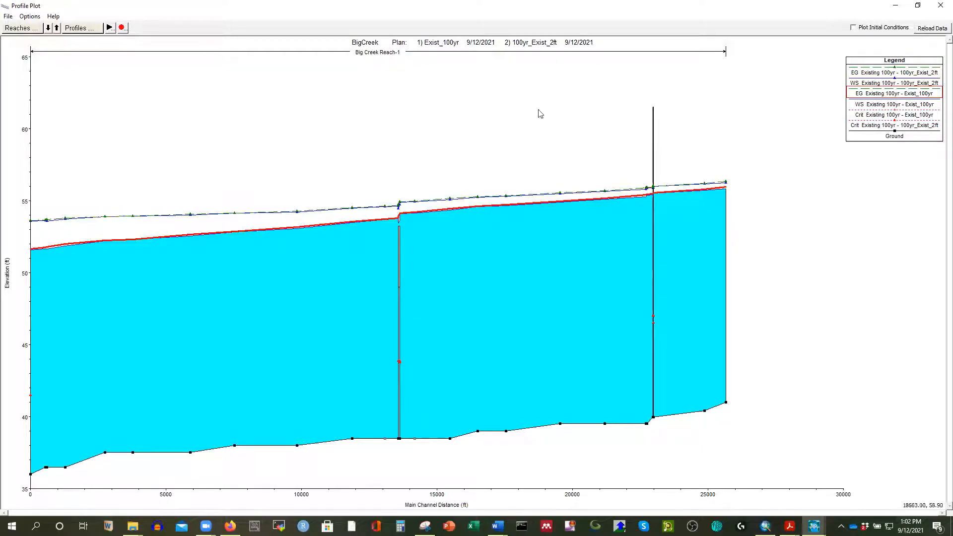
Step: Restore the profile plot to its smaller window and copy the plot to the clipboard
click(918, 5)
drag(453, 224, 444, 171)
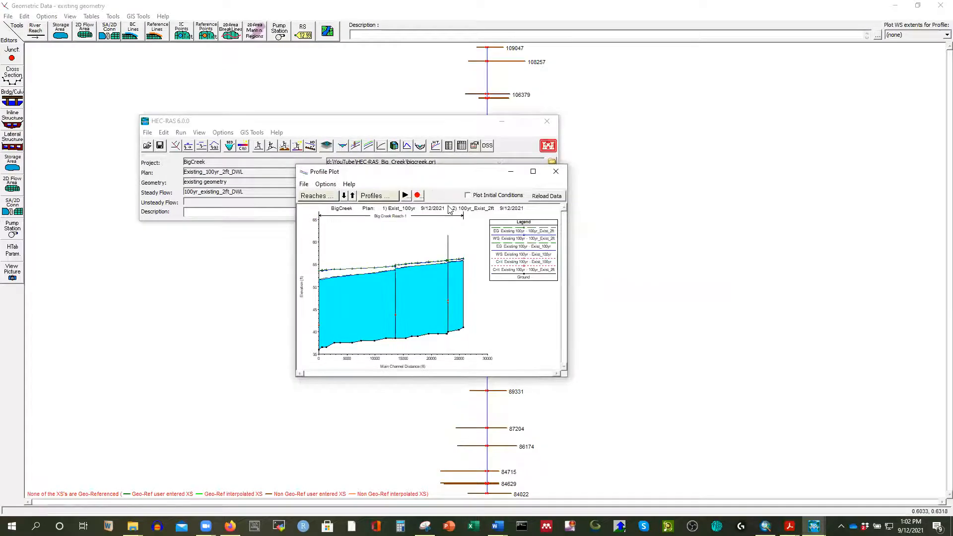
click(304, 185)
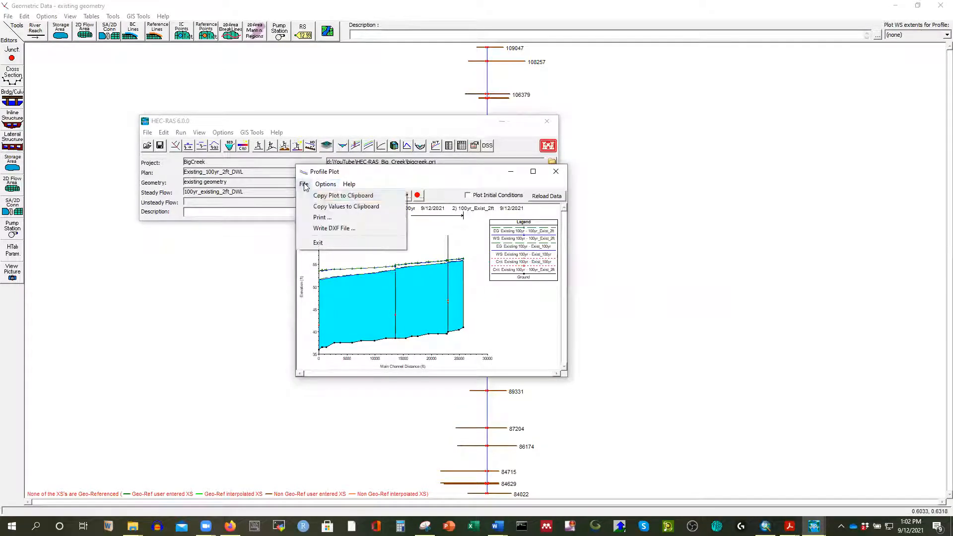
click(322, 197)
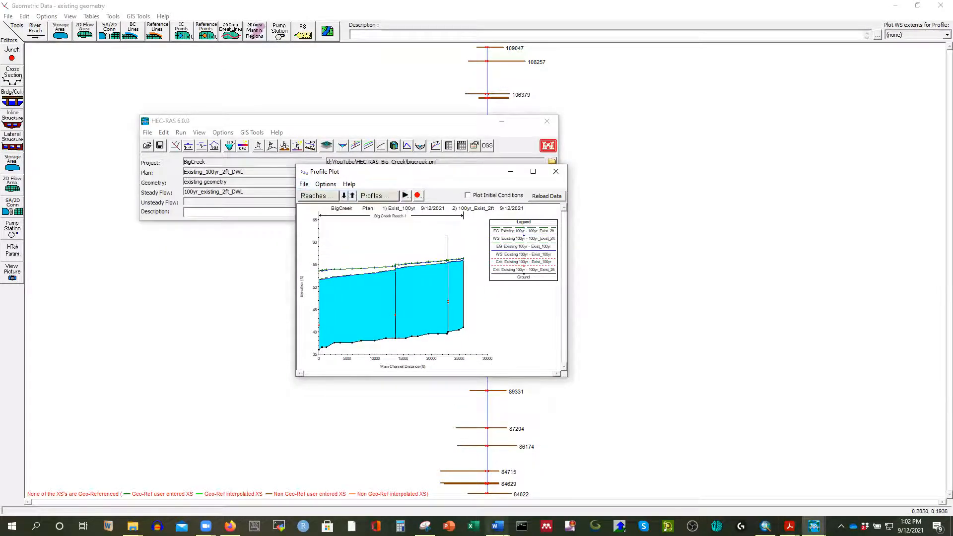
Step: Switch to Document1 in Word, paste the copied profile plot below the earlier ones and check it against them
mouse_move(498, 526)
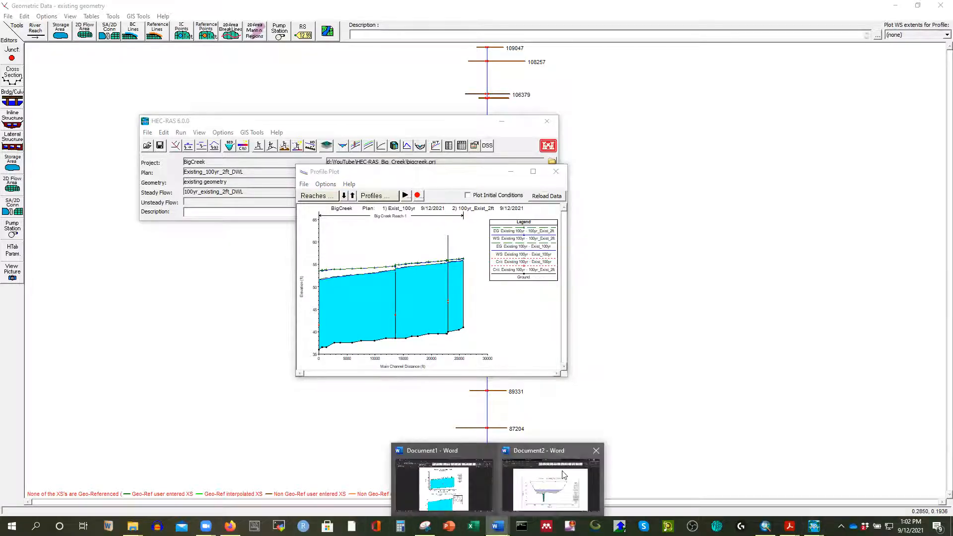
click(444, 484)
scroll(506, 323, down, 6)
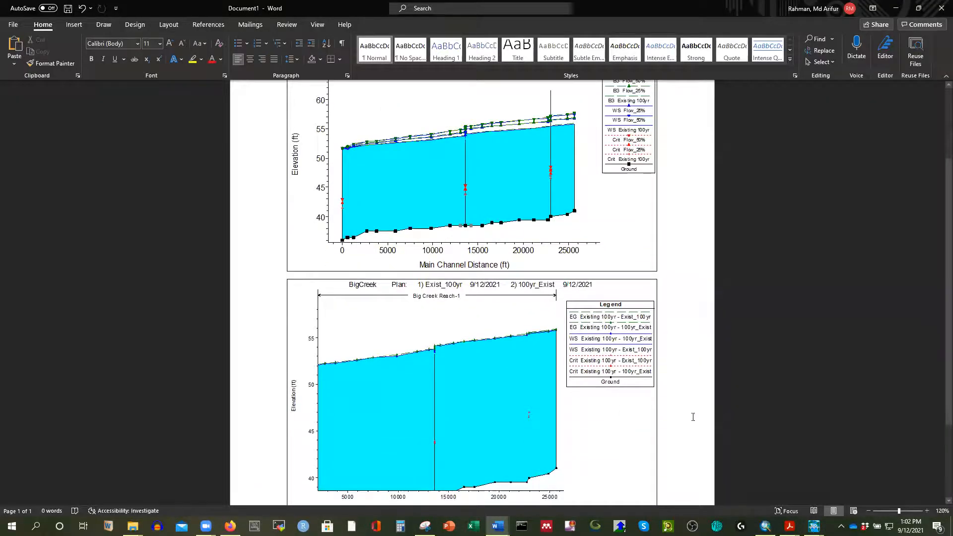
key(Return)
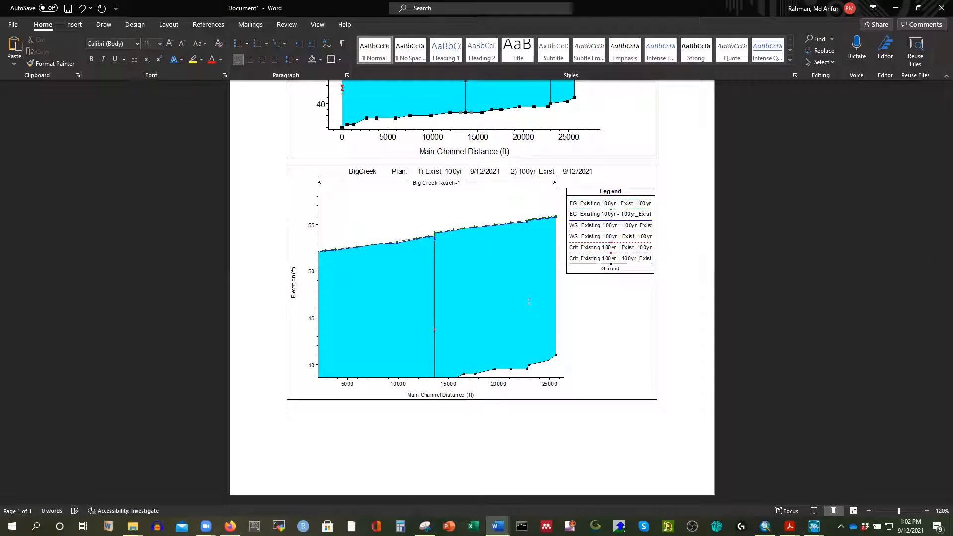
key(ctrl+v)
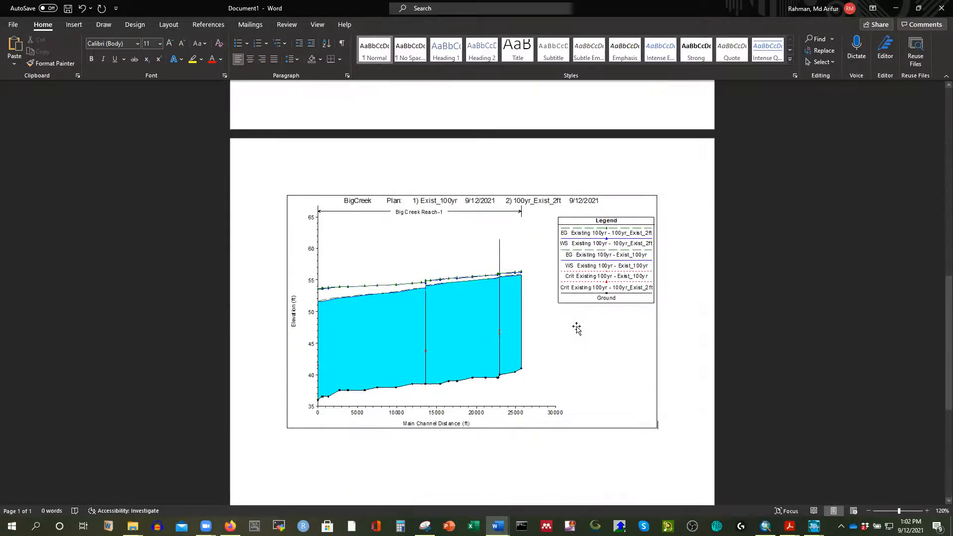
key(ctrl+z)
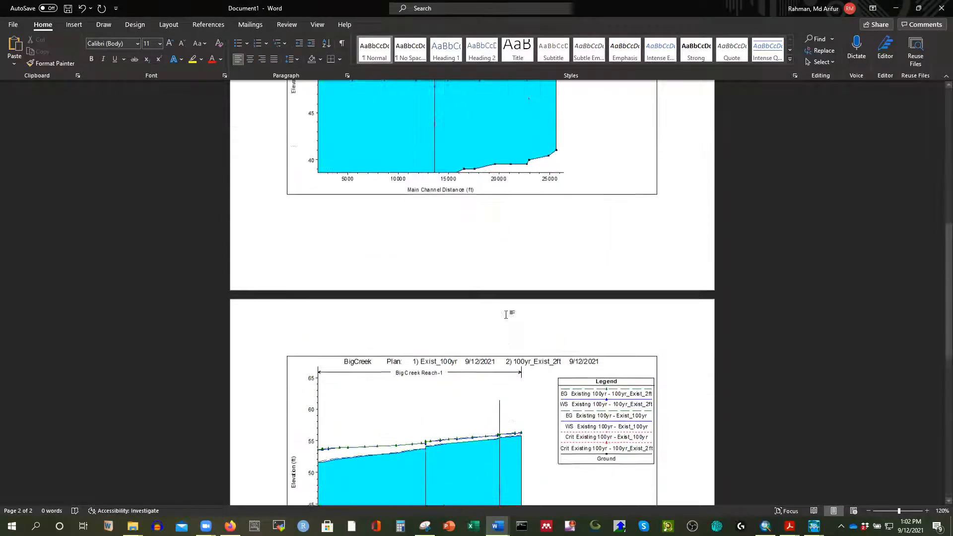
scroll(502, 319, up, 3)
scroll(503, 322, down, 5)
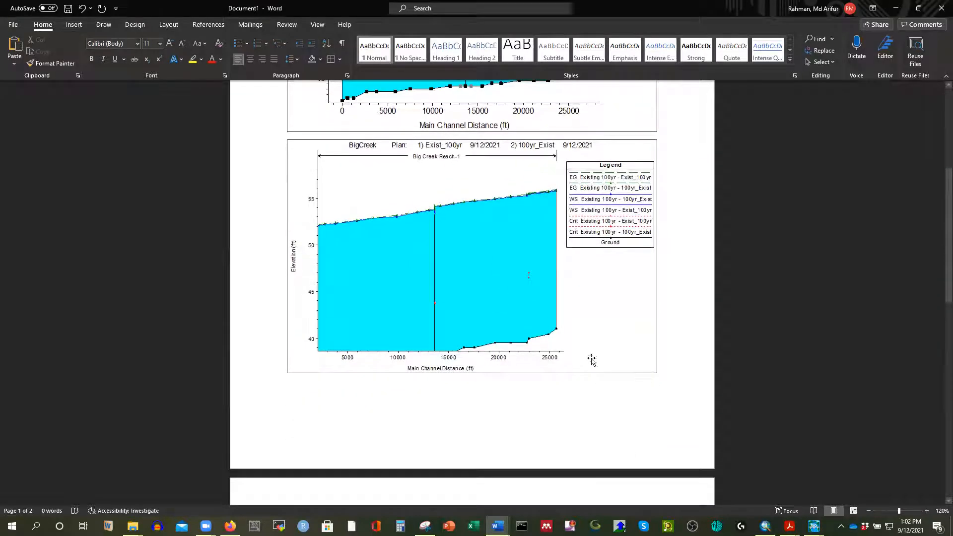
Step: Return to HEC-RAS, open the profile output table and compare the rows of the two plans at station 106350
mouse_move(815, 526)
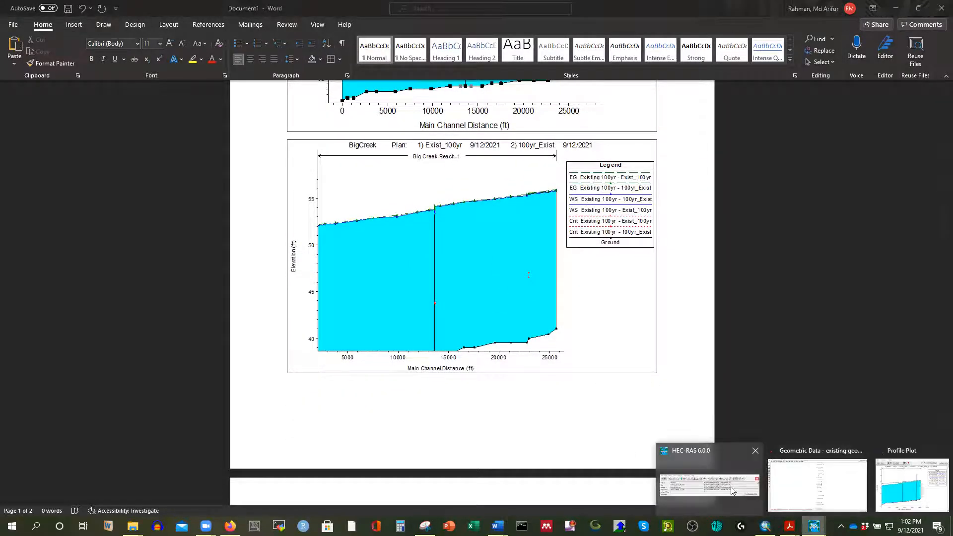
click(715, 477)
click(464, 147)
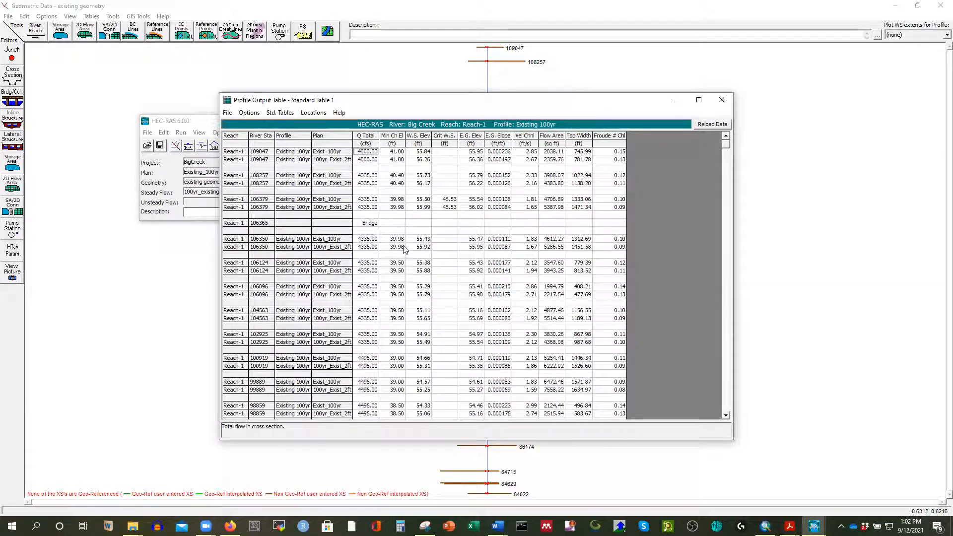
click(330, 240)
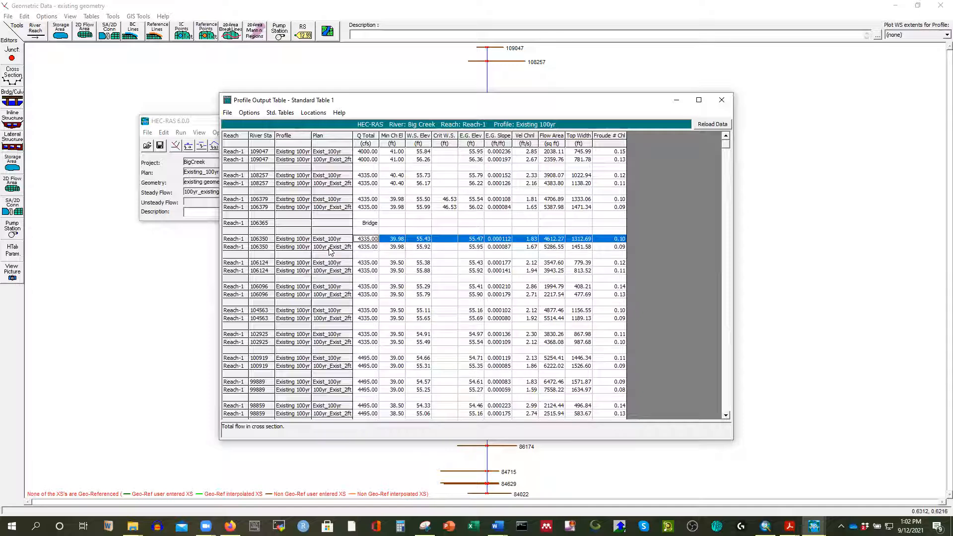
click(330, 247)
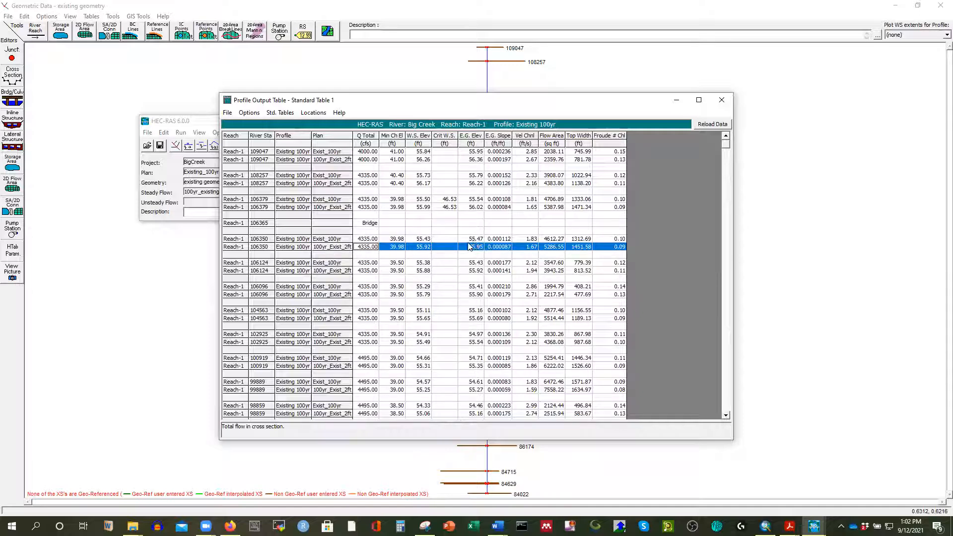
Step: Compare the two plans' water surface elevations, Froude numbers, channel velocities and flow areas at station 106350 in the output table
click(413, 137)
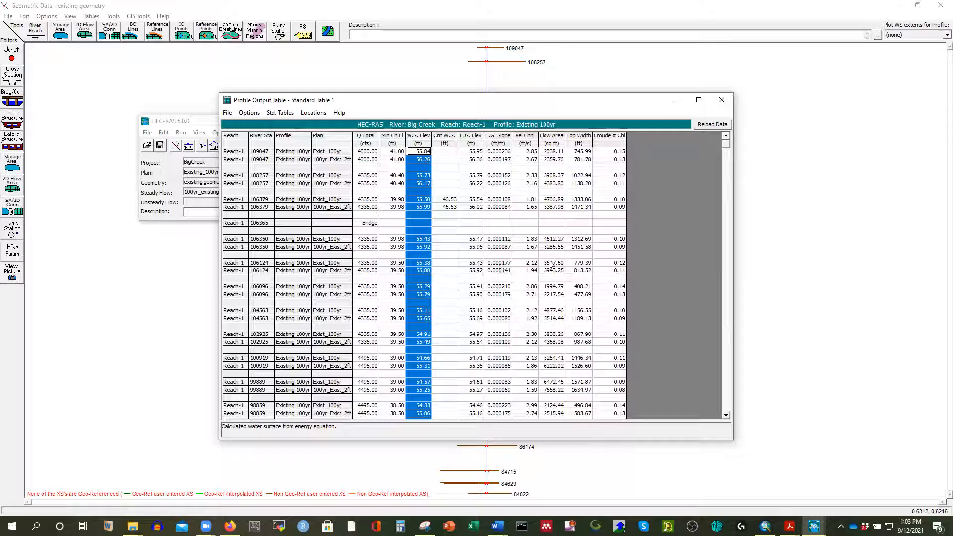
click(616, 239)
click(612, 251)
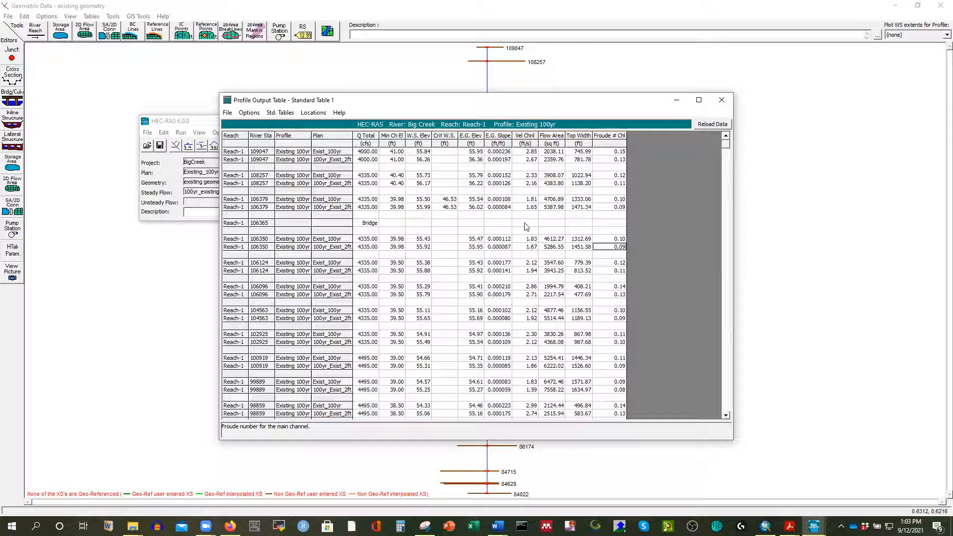
click(528, 247)
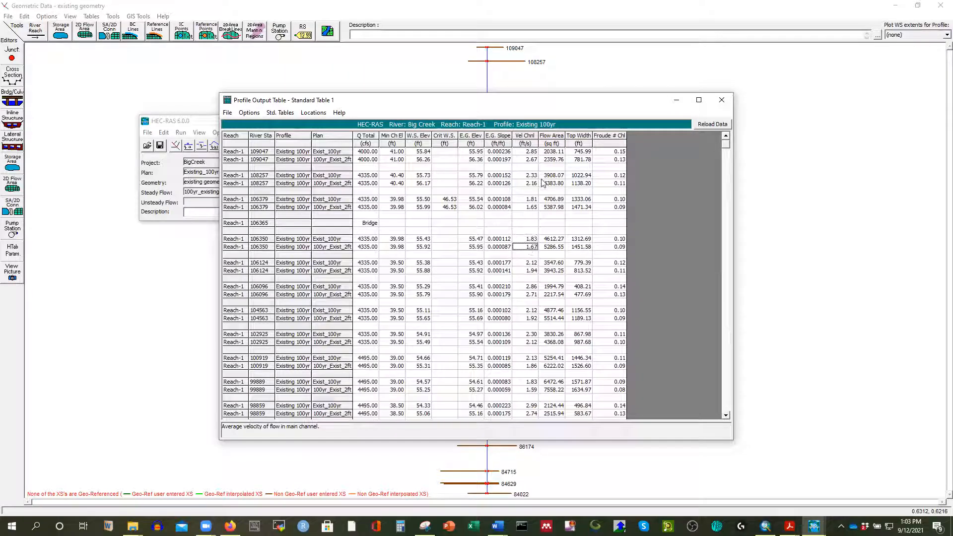
click(550, 240)
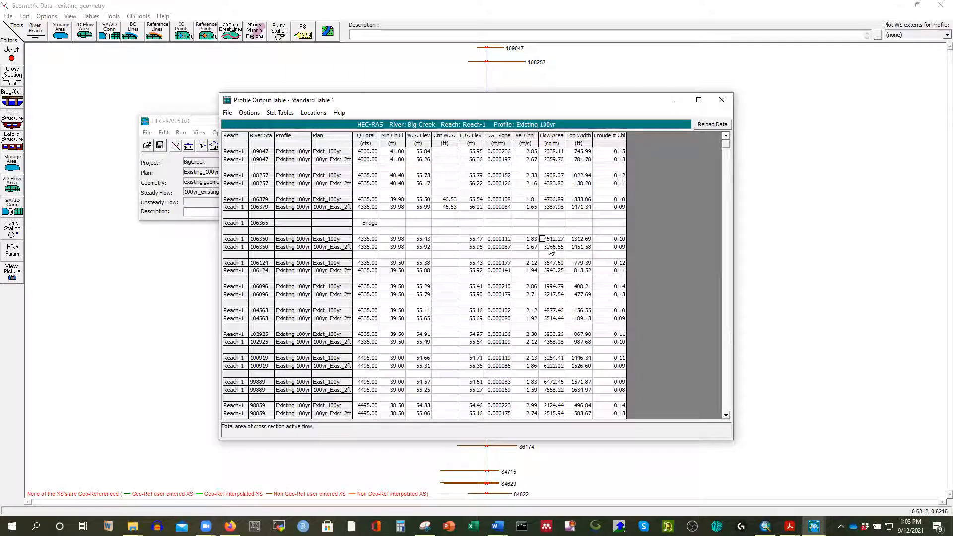
click(551, 248)
Step: Compare the two plans' water surface elevation, top width and channel velocity at station 97005 below the 97030 bridge, and close the table
scroll(355, 259, down, 10)
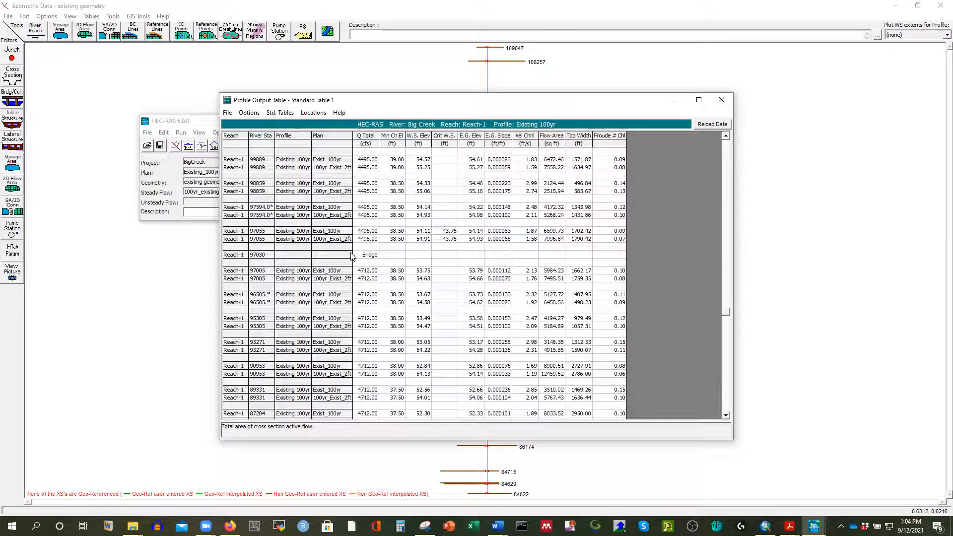
click(417, 272)
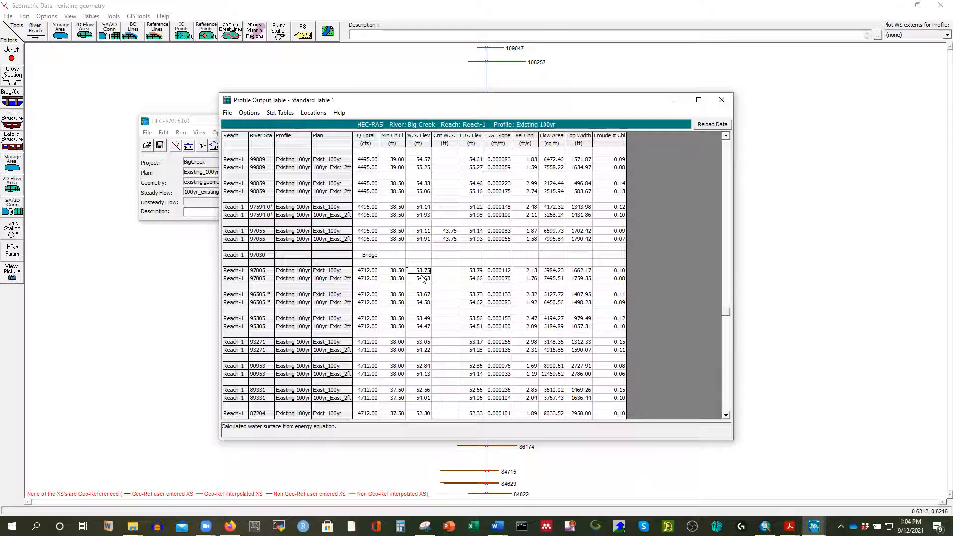
scroll(420, 263, up, 3)
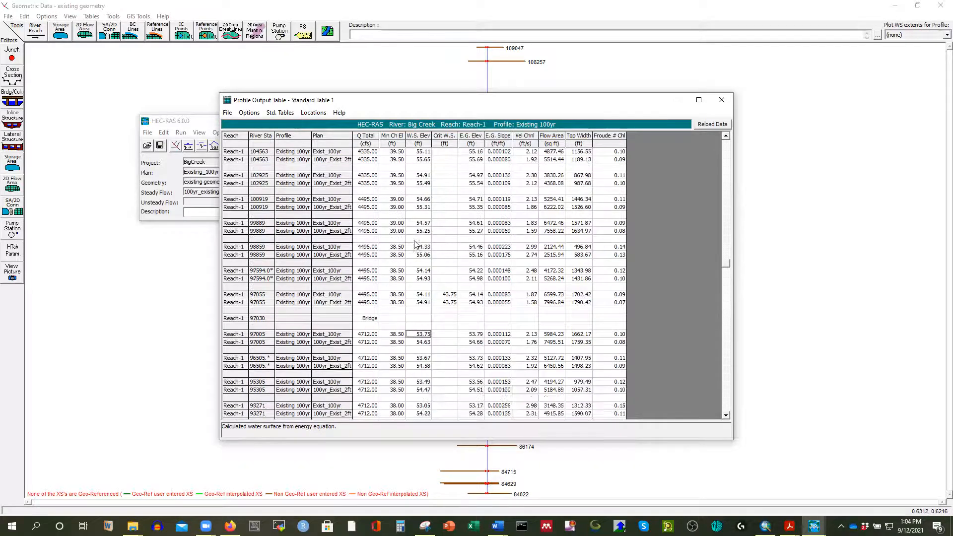
click(419, 343)
click(580, 342)
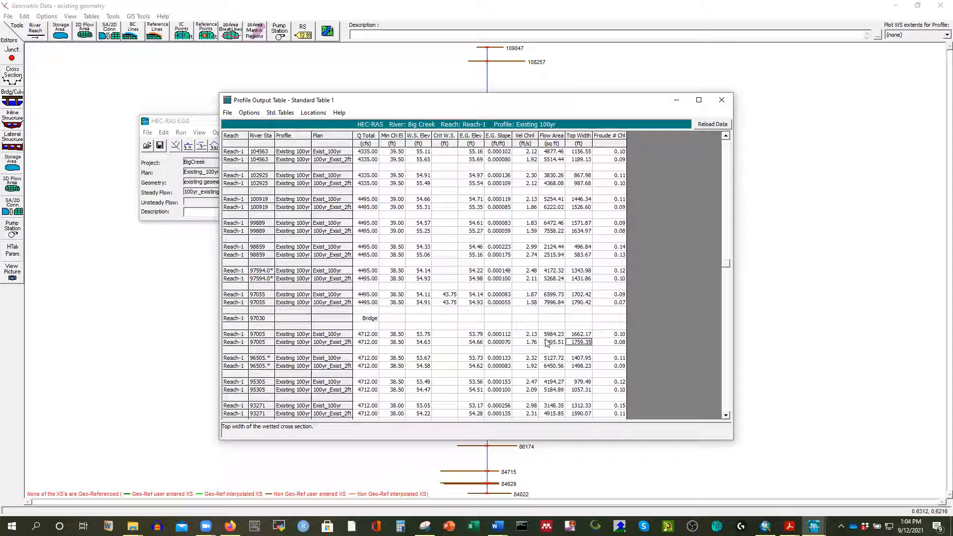
click(529, 342)
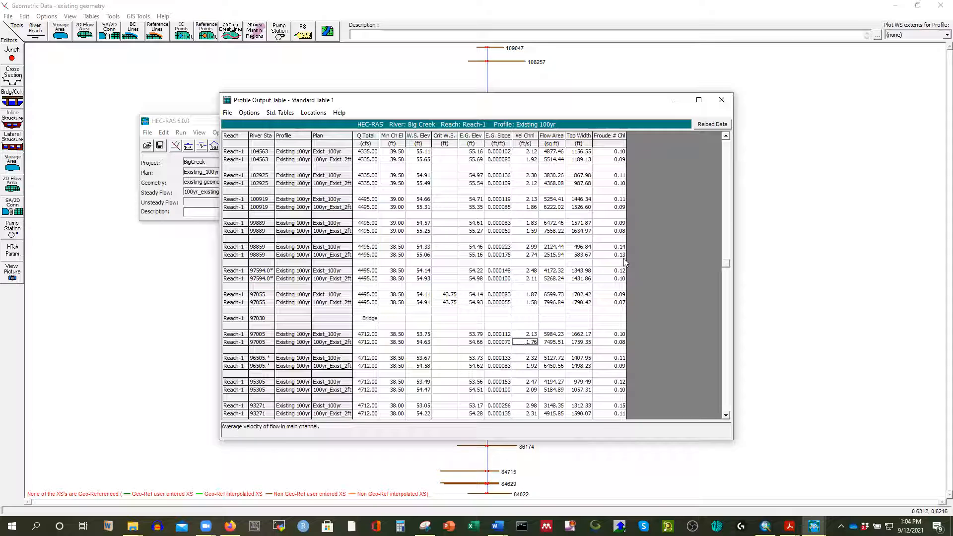
click(726, 105)
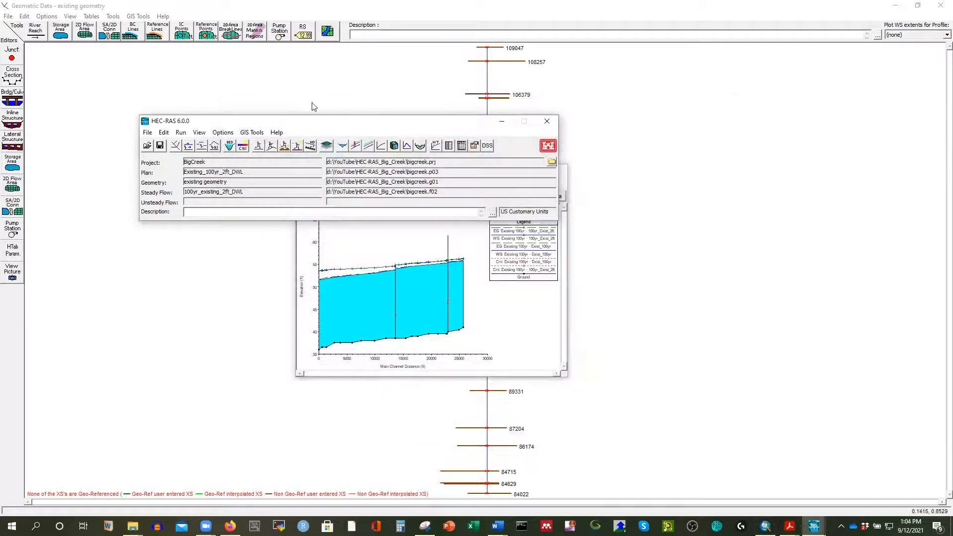
Step: Open the cross section plot at station 97030 BR U and copy it to the clipboard
click(340, 147)
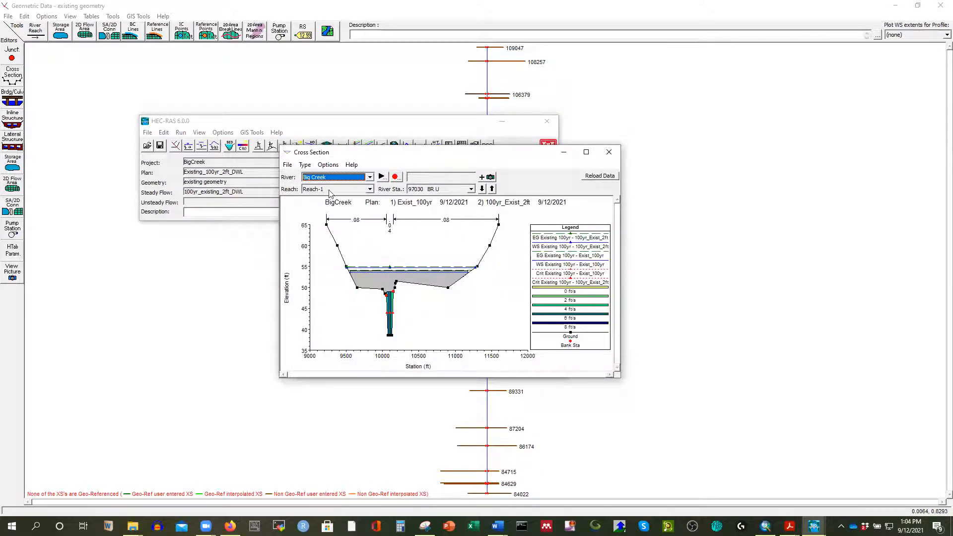
click(288, 165)
click(309, 181)
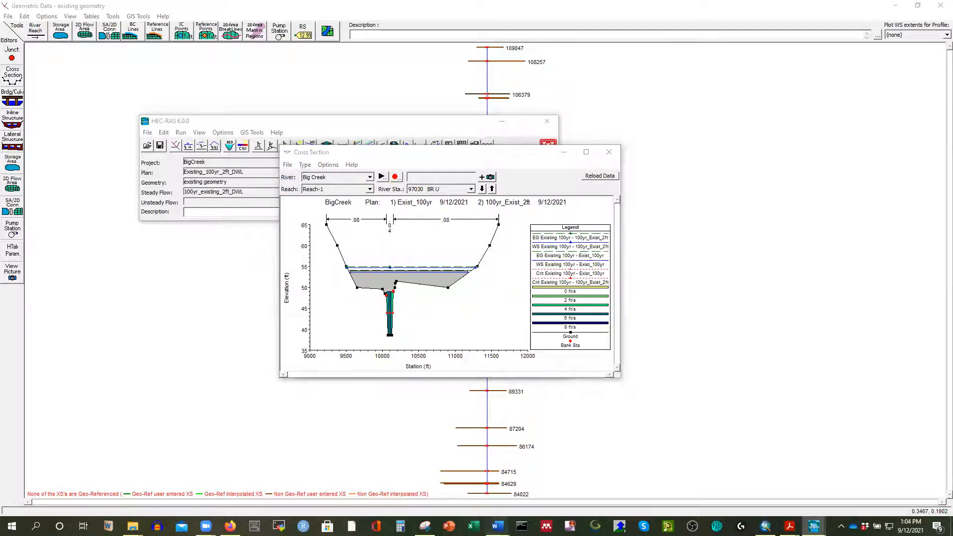
Step: Switch to Document2 in Word, paste the copied cross section below the existing one and compare the two plots
mouse_move(498, 526)
click(445, 479)
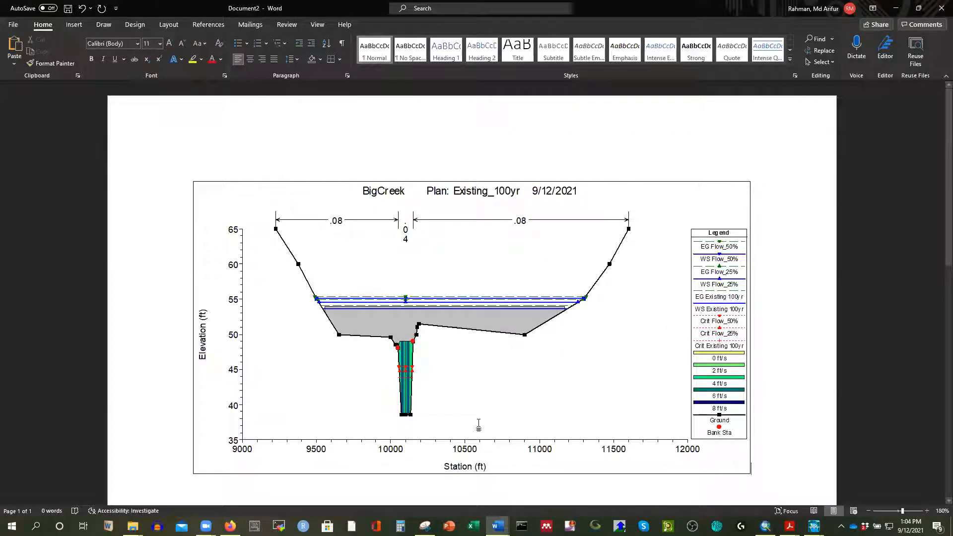
scroll(805, 327, down, 5)
key(Return)
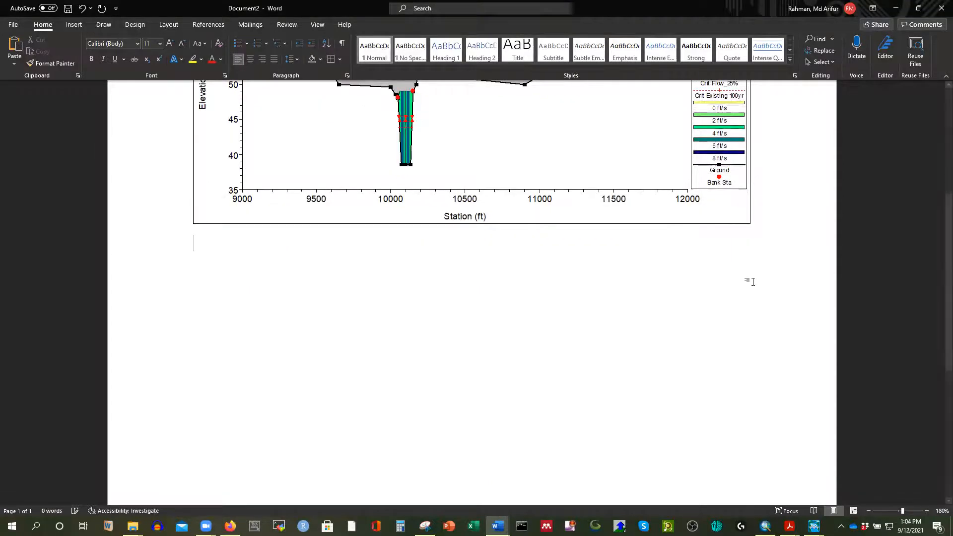
key(ctrl+v)
scroll(580, 336, up, 4)
scroll(580, 336, up, 1)
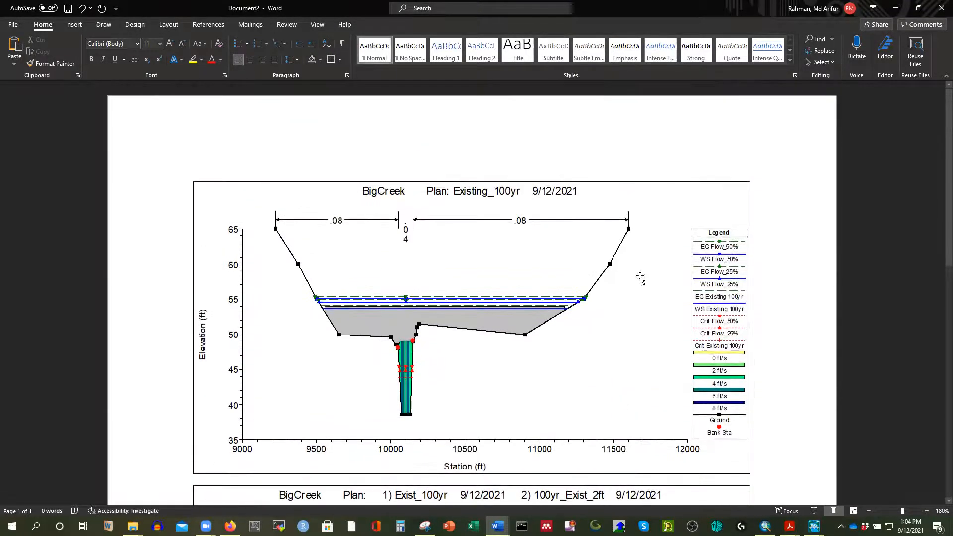
Step: Return to HEC-RAS and close the cross section and profile plots
click(896, 8)
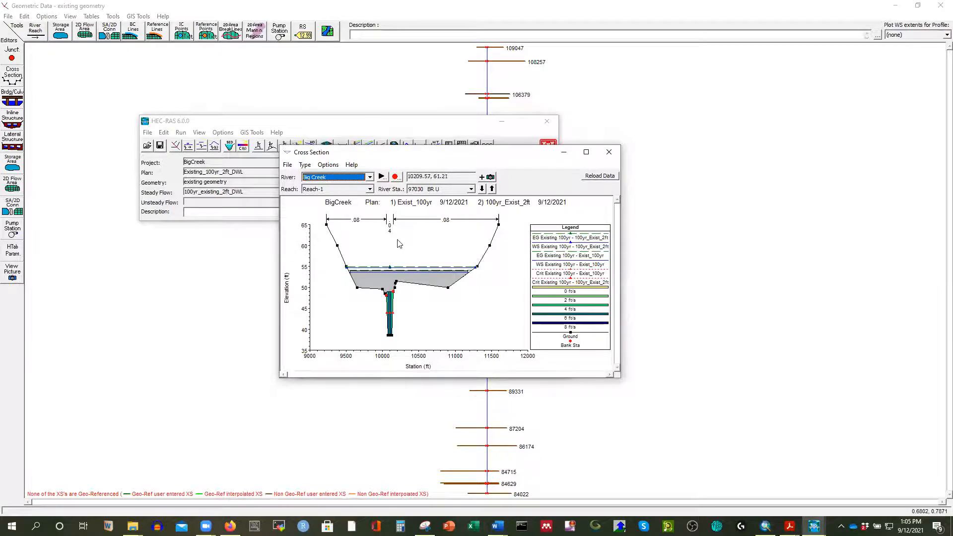
click(610, 154)
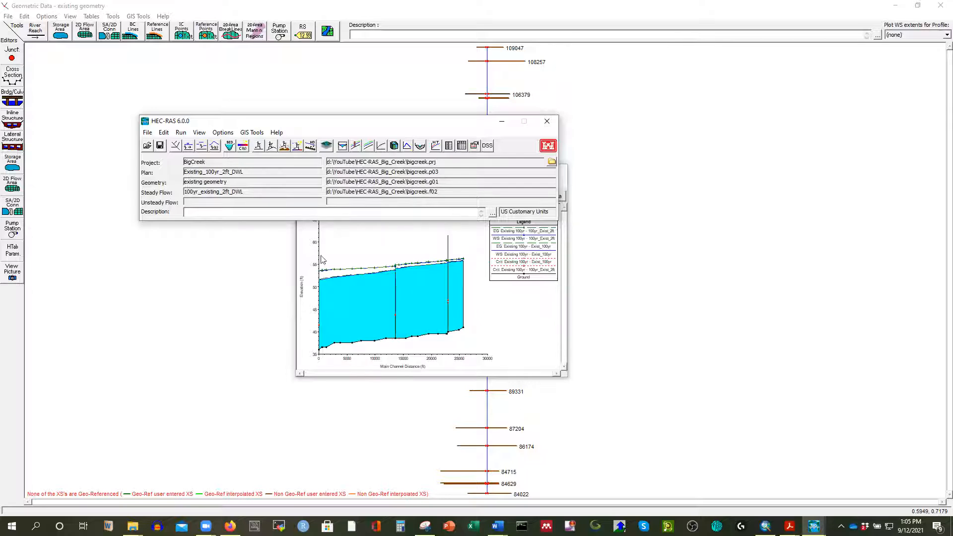
click(369, 247)
click(556, 172)
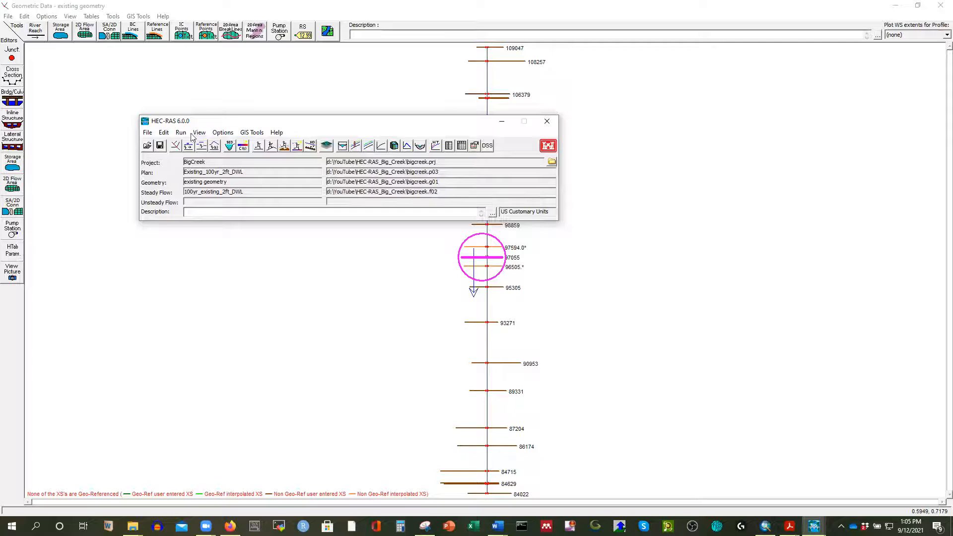
Step: Open the steady flow data and set the downstream boundary condition of Big Creek Reach-1 to Critical Depth
click(165, 134)
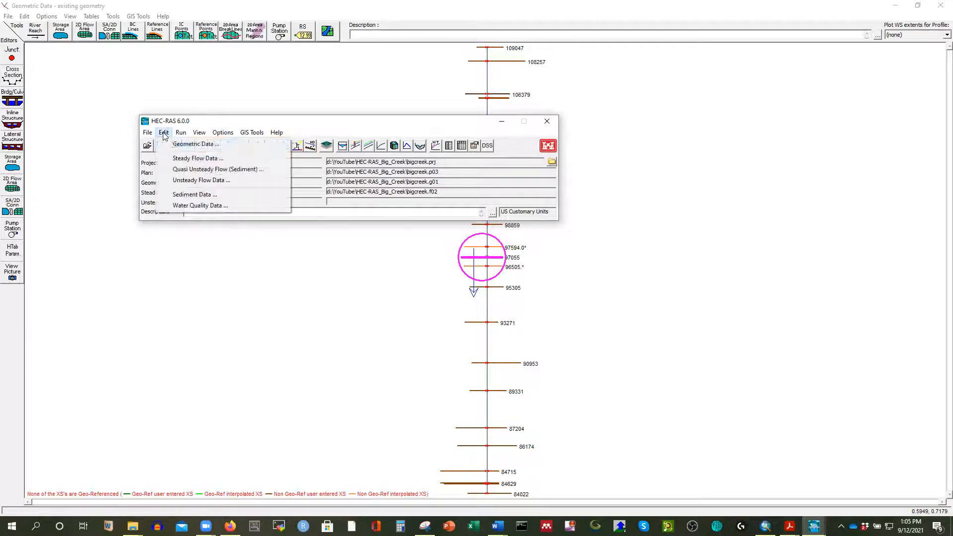
click(176, 159)
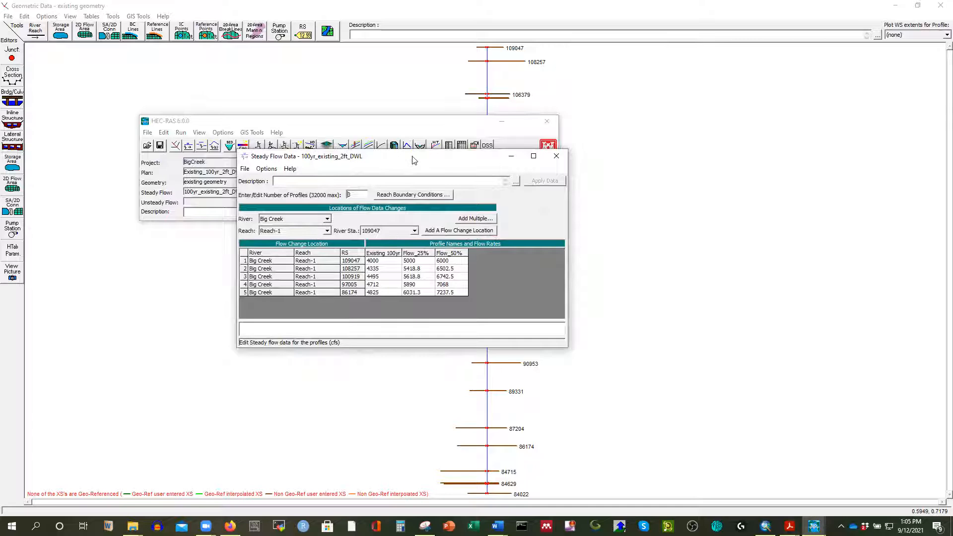
click(396, 196)
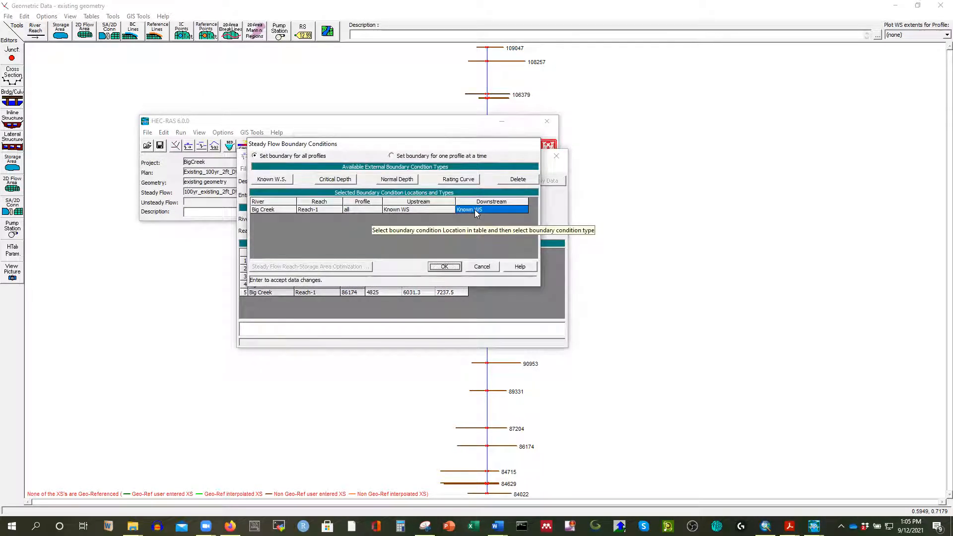
click(333, 180)
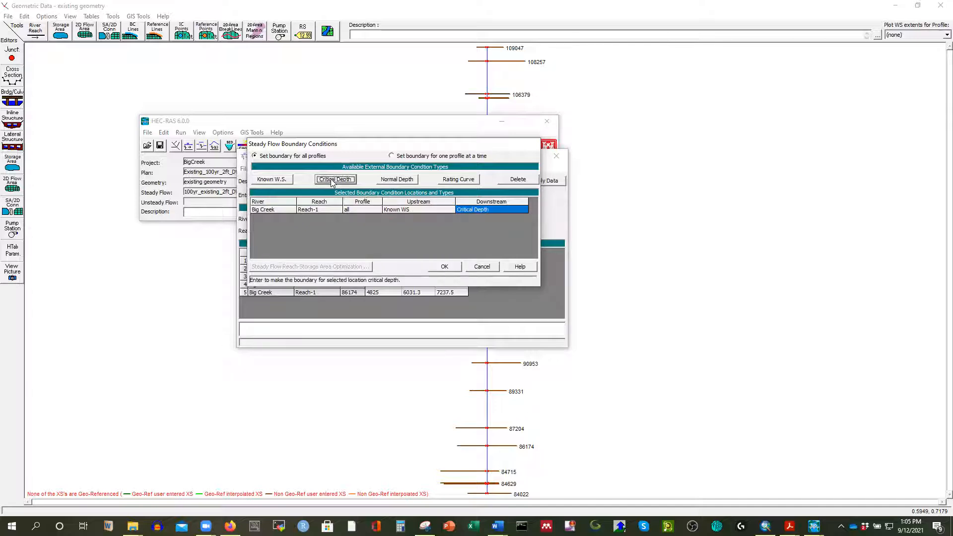
click(445, 269)
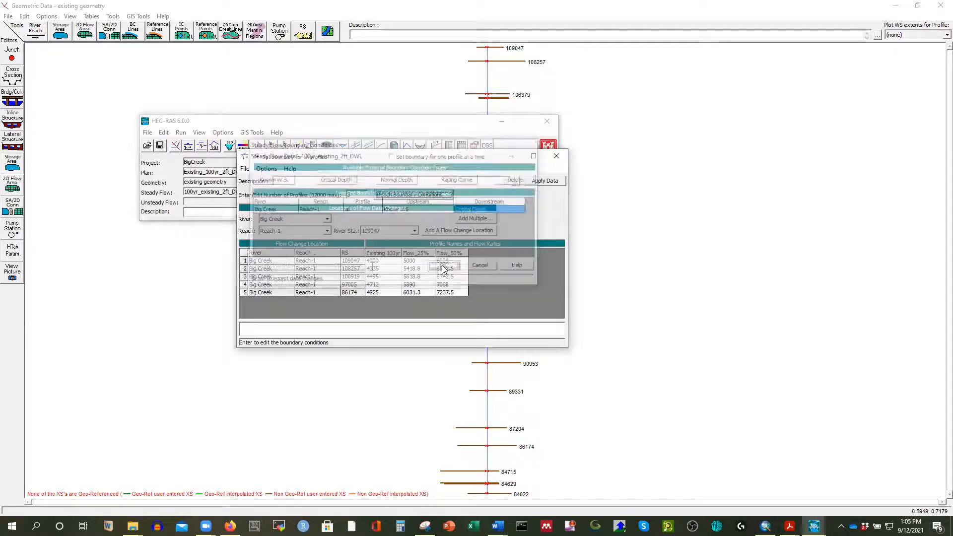
click(245, 170)
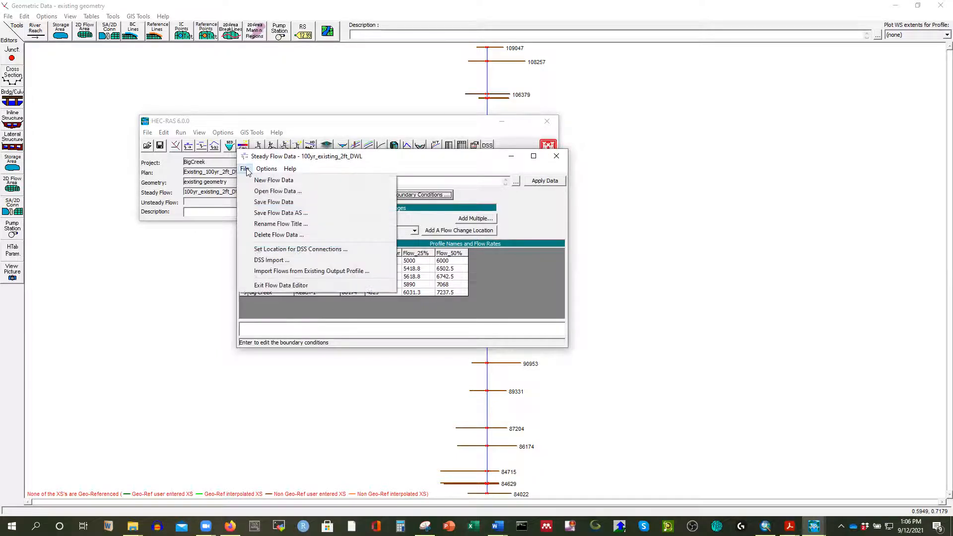
click(278, 214)
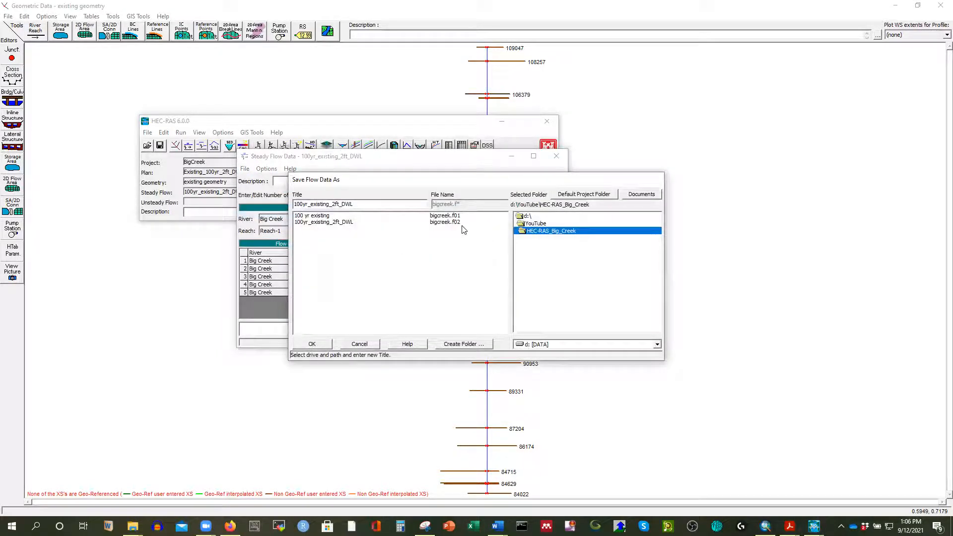
click(375, 207)
click(366, 347)
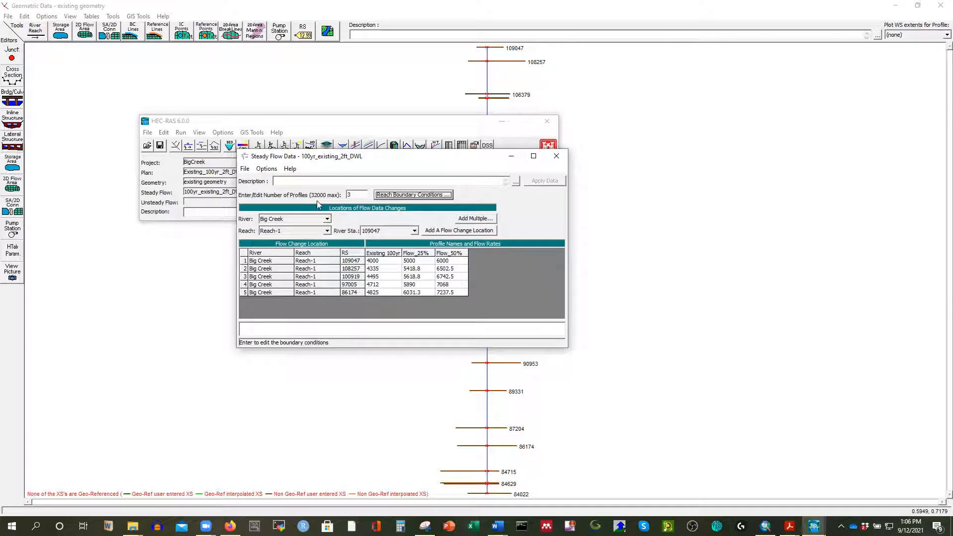
click(403, 195)
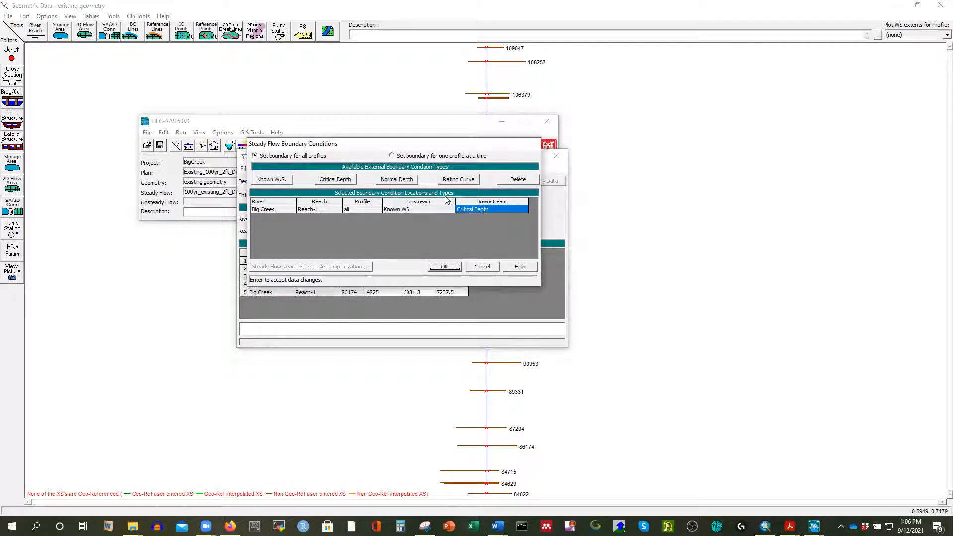
click(479, 267)
Step: Save the steady flow data under the new title 100yr_existing_Critical_Depth and close the flow data editor
click(245, 169)
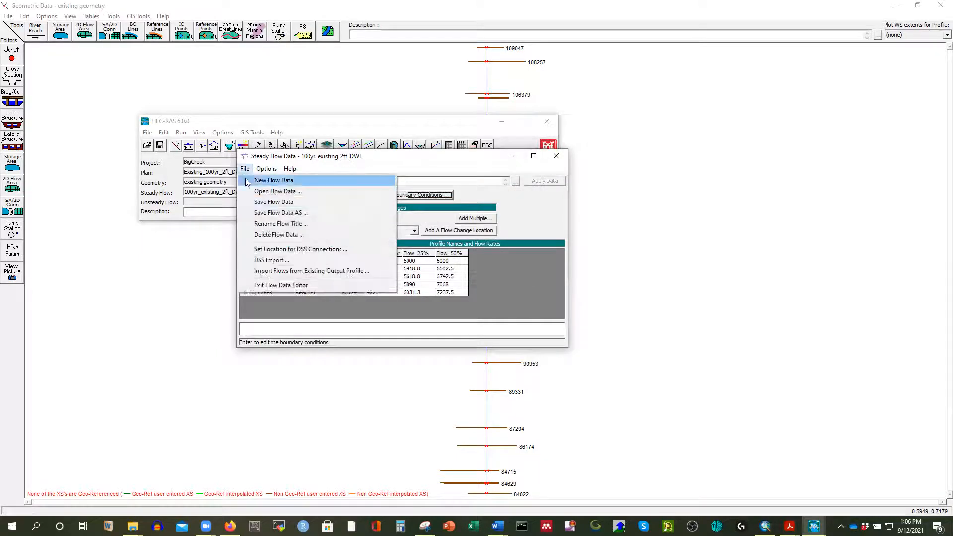
click(297, 214)
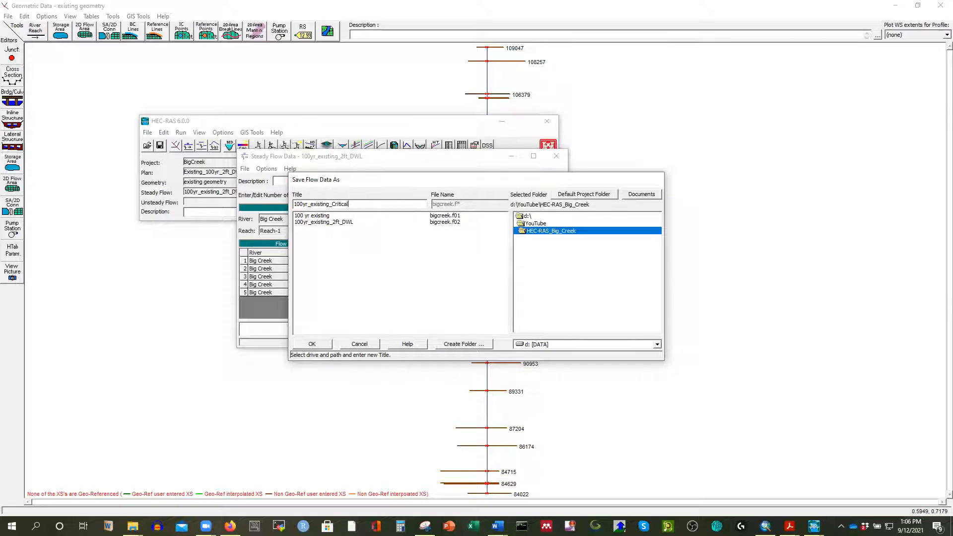
text(h)
click(312, 344)
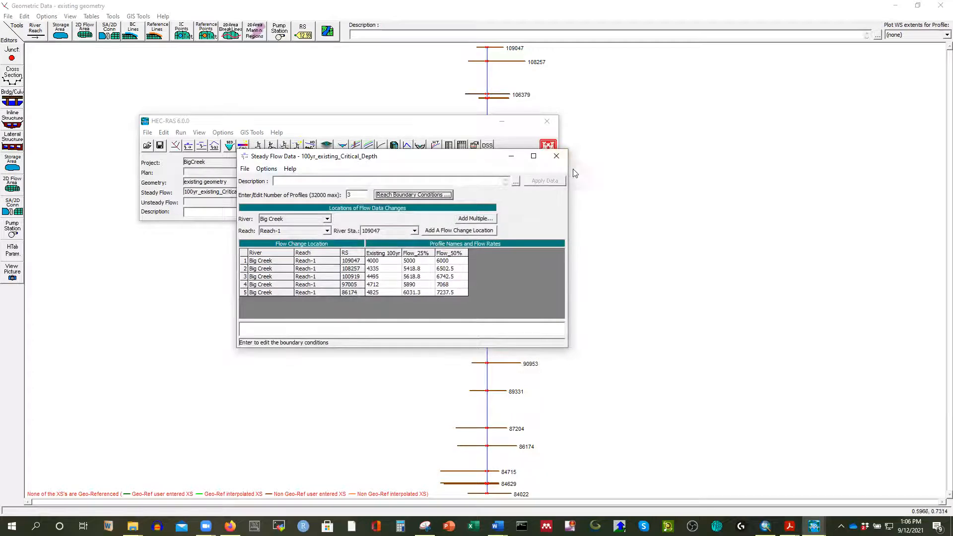
click(563, 162)
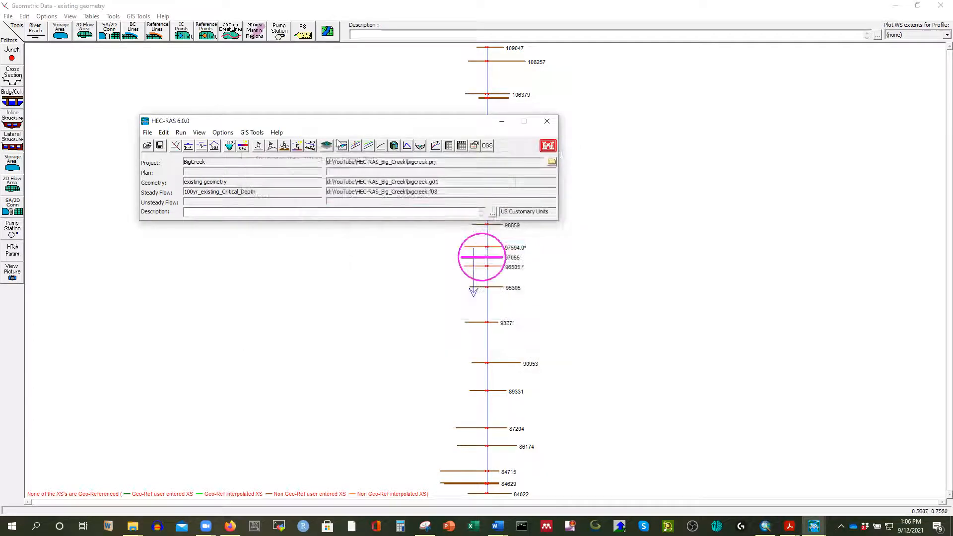
Step: Save a new steady flow plan titled Existing_100yr_Critical with the short ID 100yr_Exist_Cr
click(164, 133)
click(199, 143)
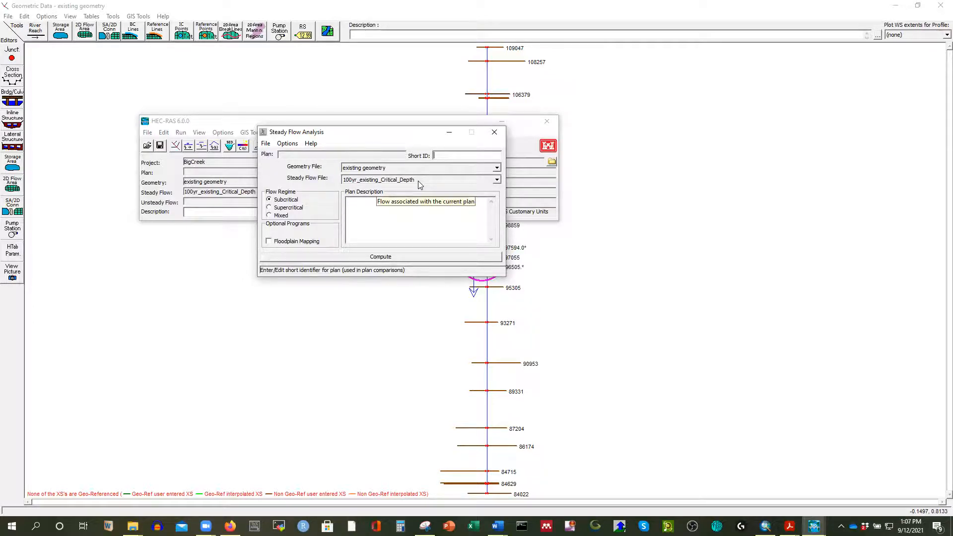
click(266, 144)
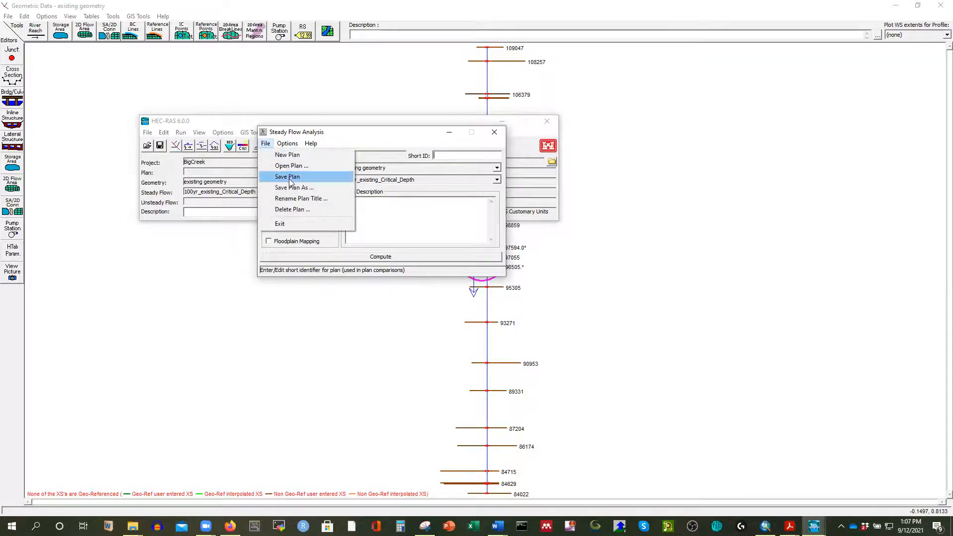
click(291, 179)
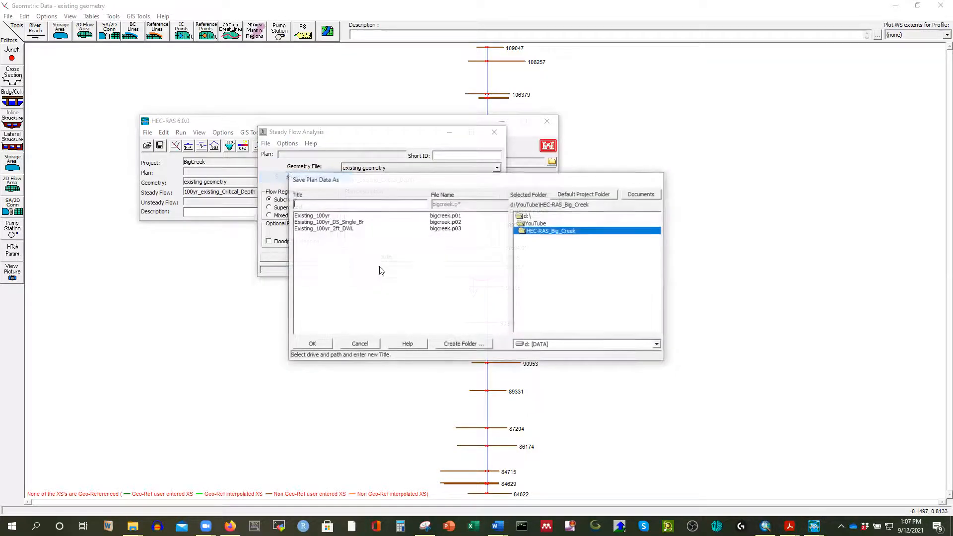
click(341, 230)
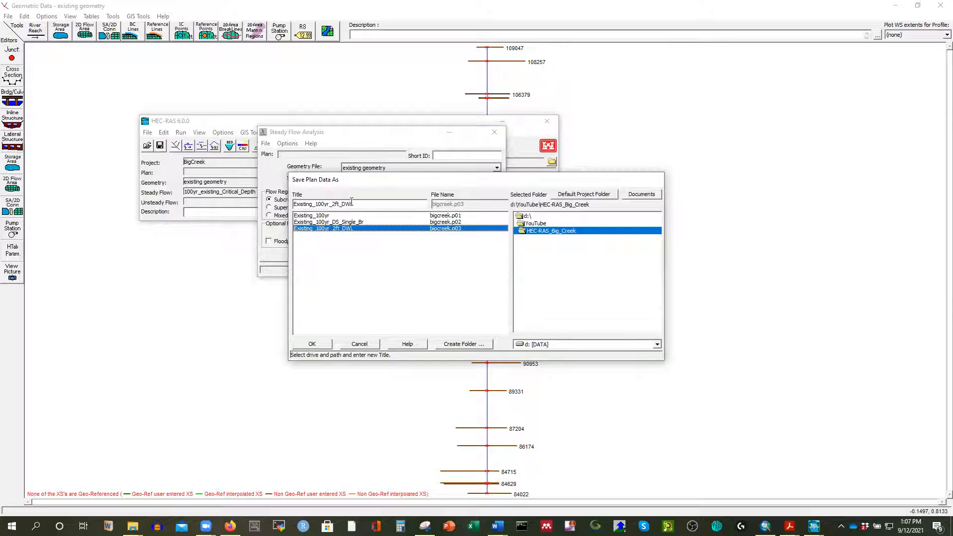
key(BackSpace)
key(BackSpace)
key(BackSpace)
key(BackSpace)
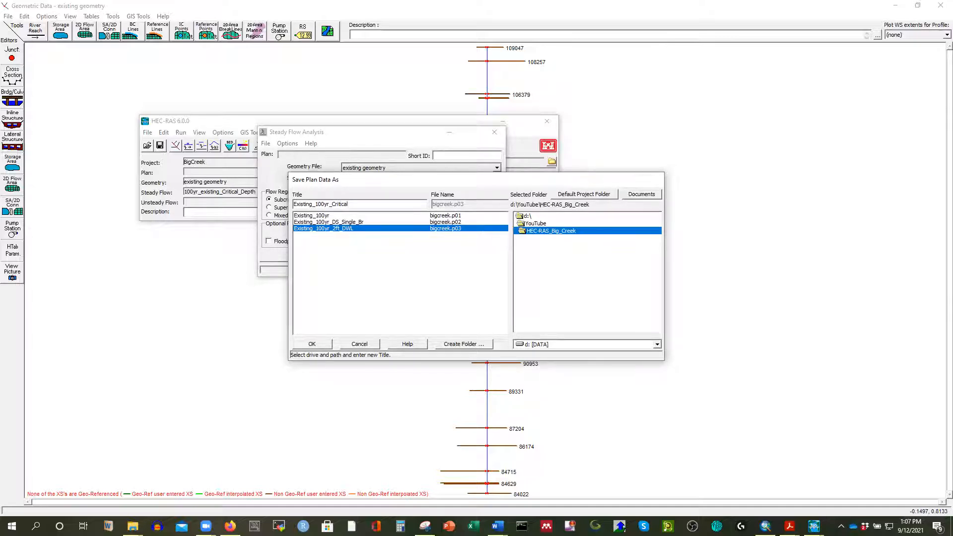
click(324, 345)
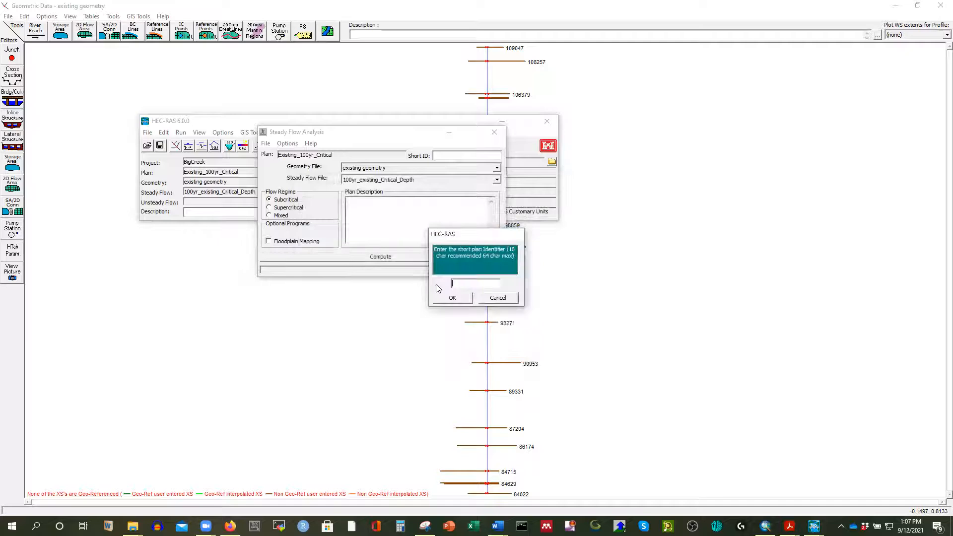
text(100yr_Exist_Cr)
click(453, 298)
Step: Compute the steady flow simulation for the critical depth plan and close the analysis window
click(386, 257)
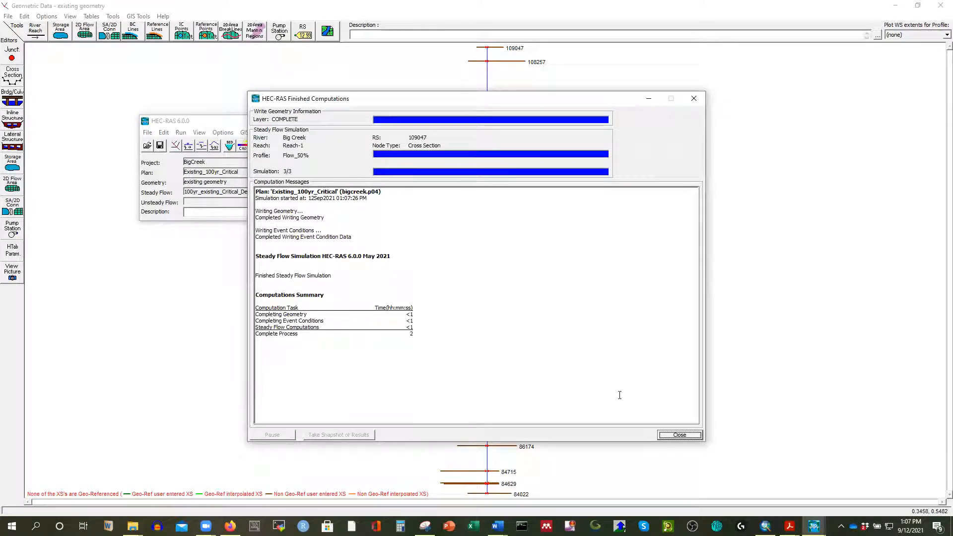
click(681, 435)
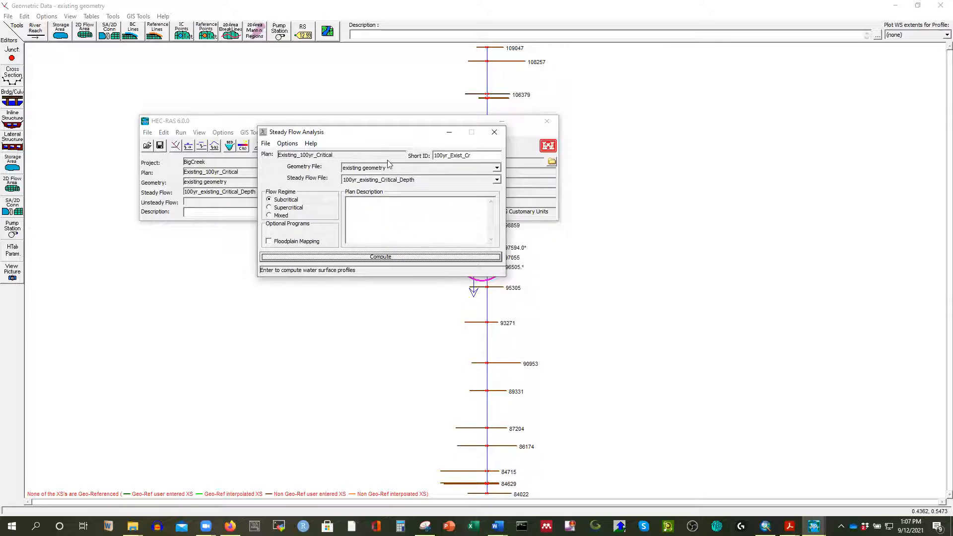
click(495, 132)
Step: Open the water surface profile plot at full size and add the Existing_100yr plan for comparison
click(342, 146)
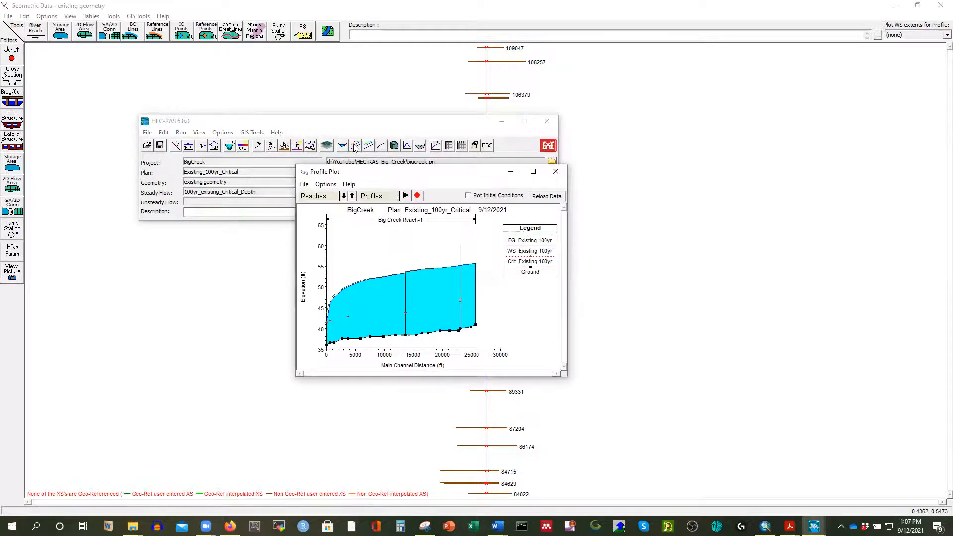
click(531, 172)
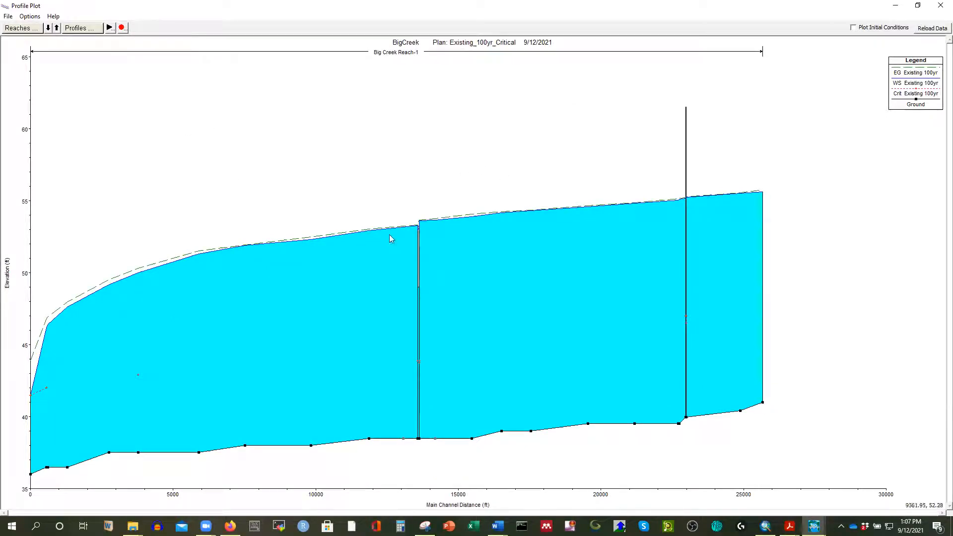
click(29, 16)
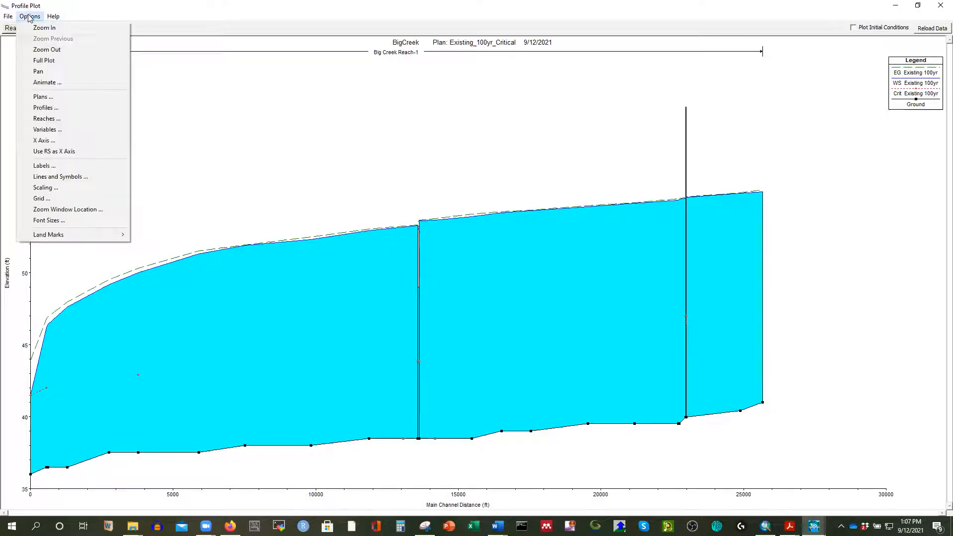
click(42, 96)
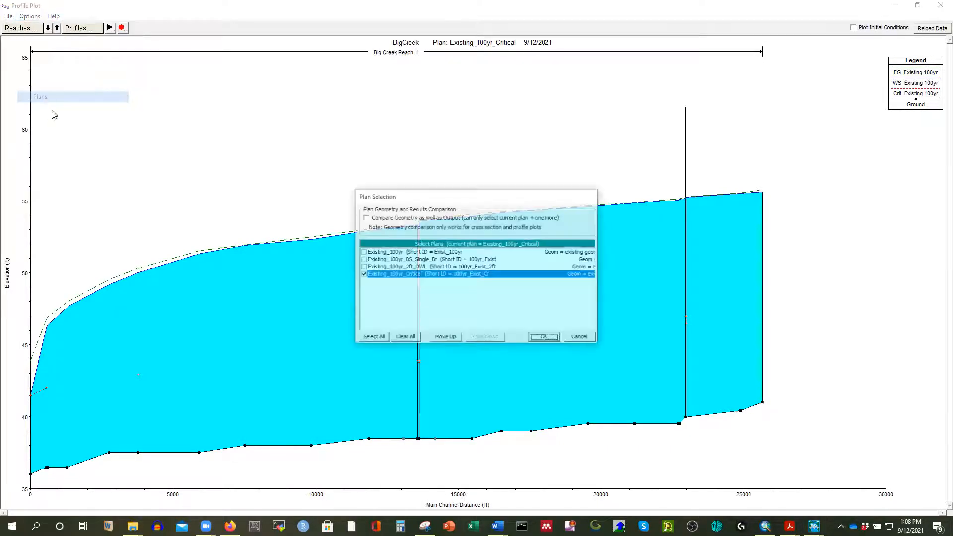
click(364, 253)
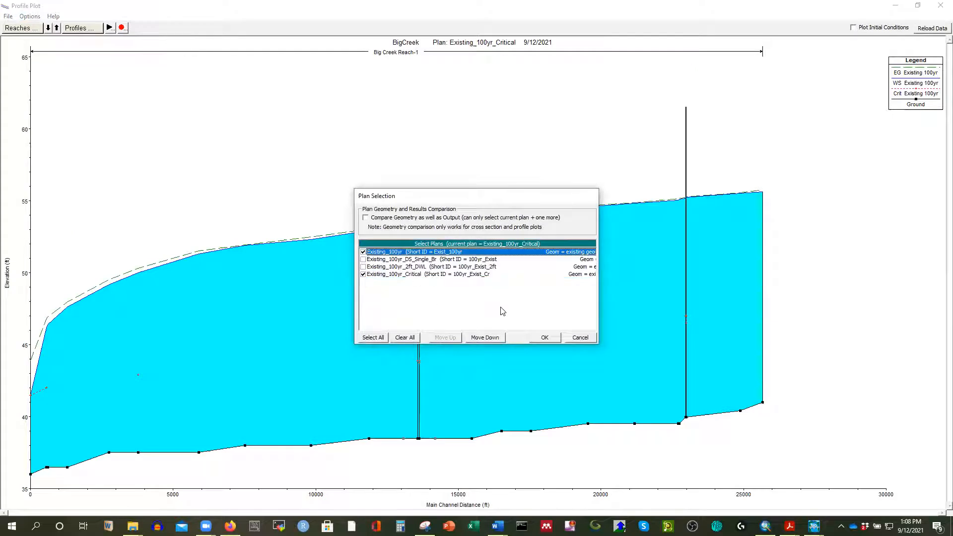
click(541, 338)
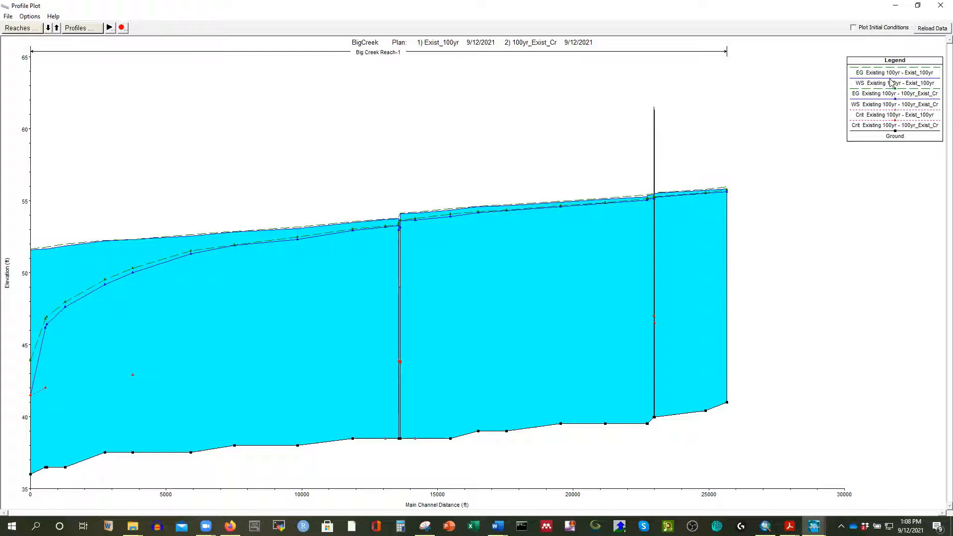
Step: Highlight the water surface profiles of Exist_100yr and 100yr_Exist_Cr in turn to compare them, and restore the plot window's size
click(879, 86)
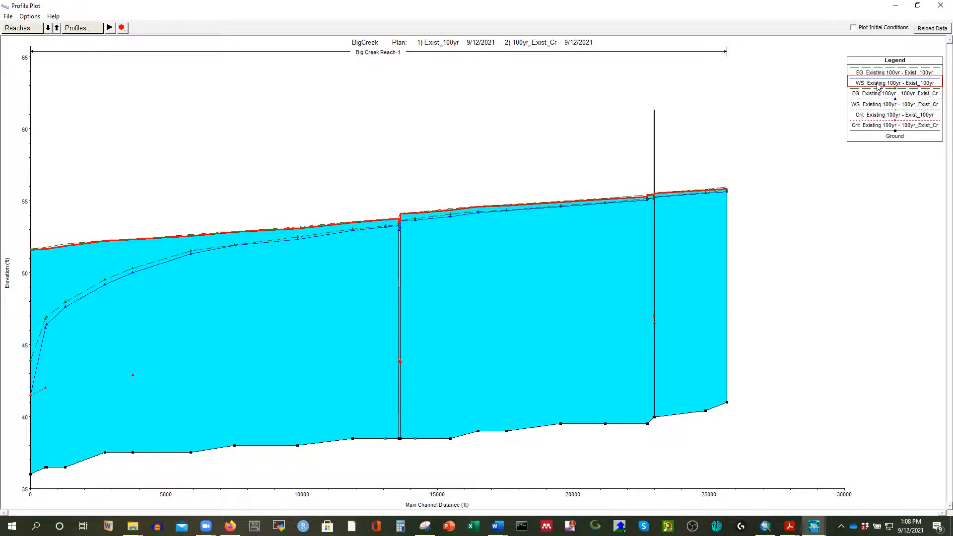
click(877, 104)
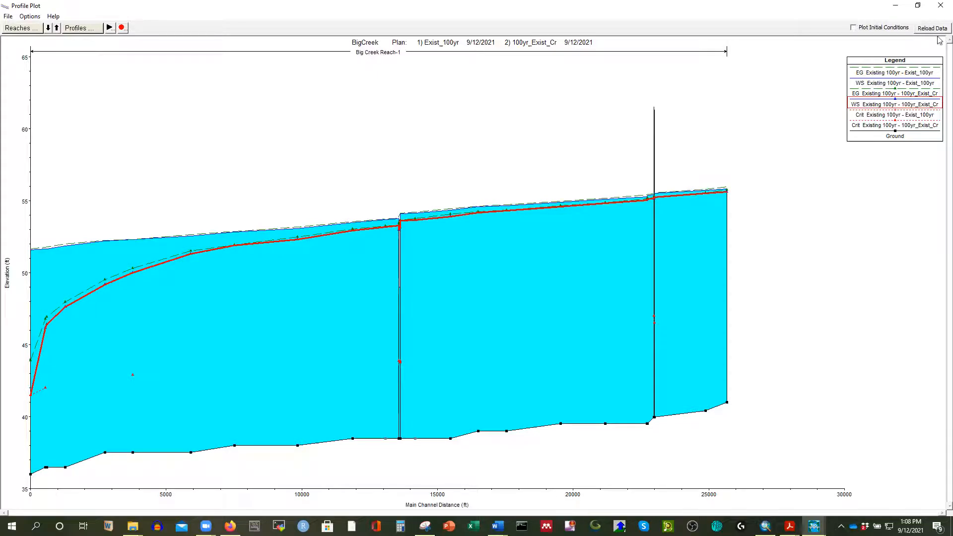
click(918, 5)
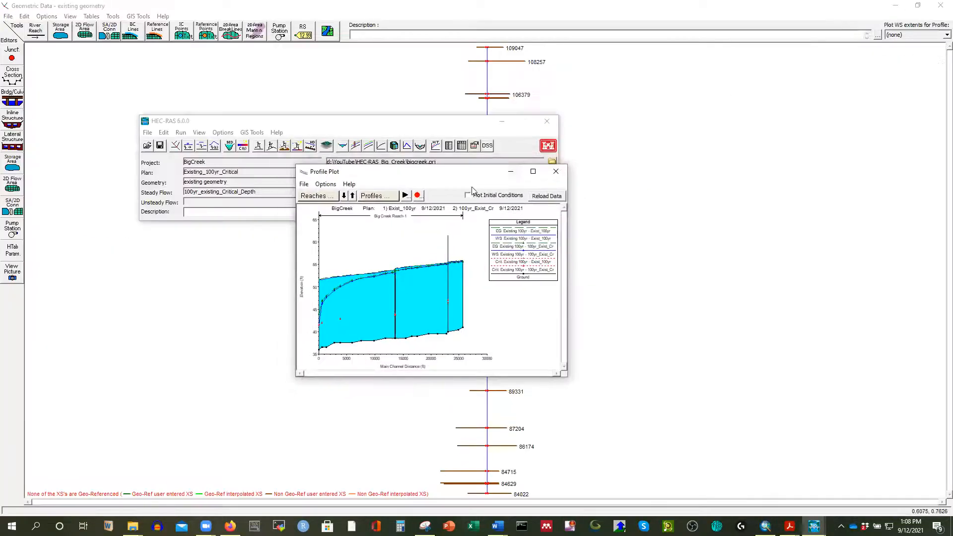
Step: Copy the profile plot, paste it in Word's Document1 below the Exist_100yr and 100yr_Exist comparison, and compare the plots
click(302, 185)
click(325, 197)
mouse_move(498, 526)
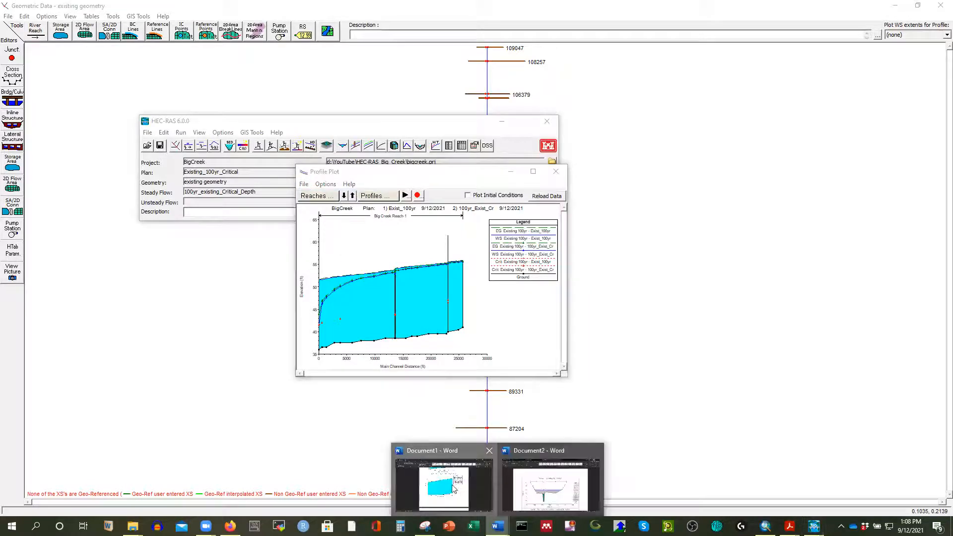
click(442, 477)
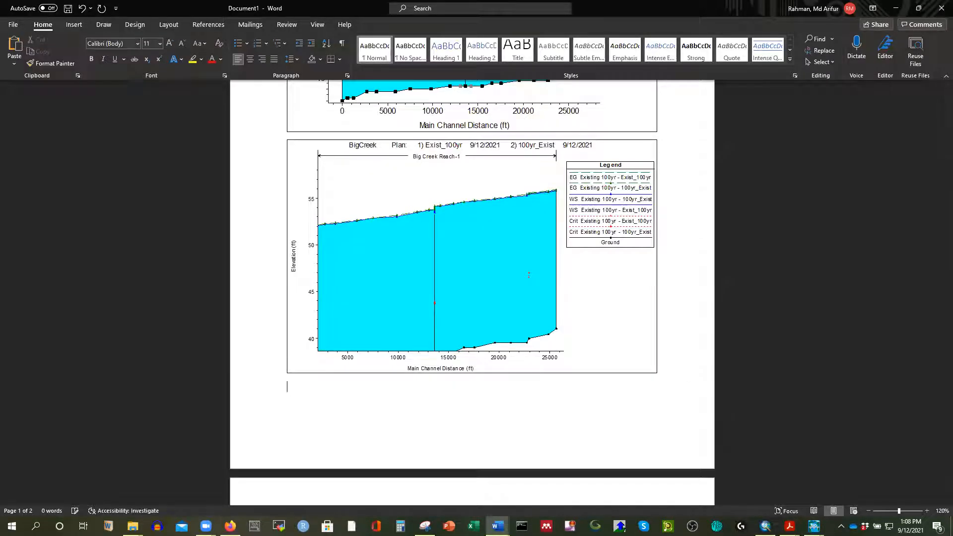
key(ctrl+v)
scroll(526, 346, down, 4)
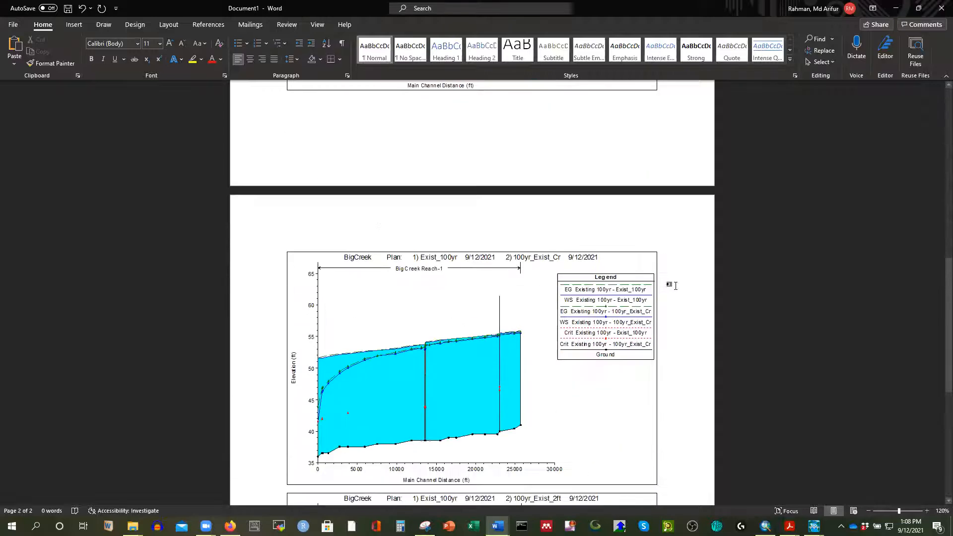
scroll(668, 342, up, 7)
scroll(616, 308, down, 10)
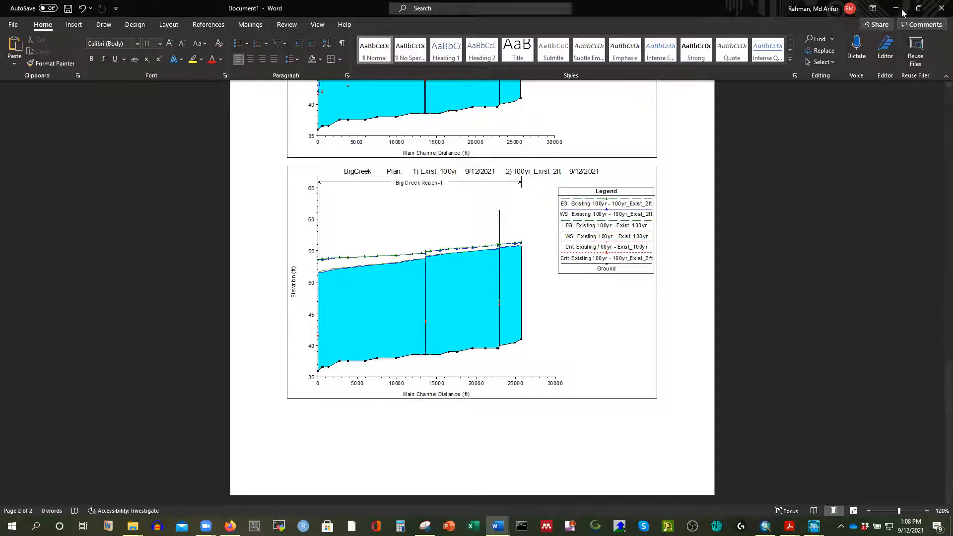
Step: Return to HEC-RAS and close the profile plot
click(814, 527)
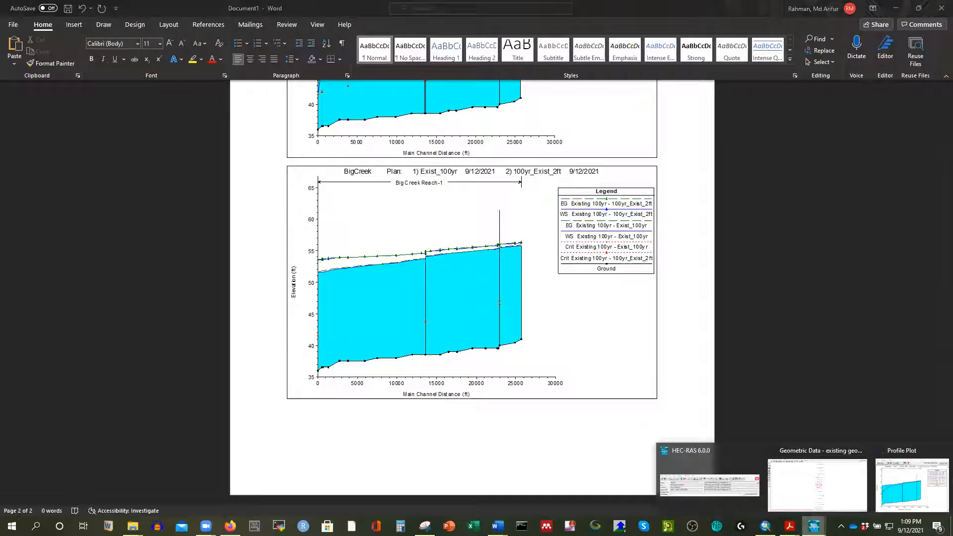
click(901, 484)
click(556, 172)
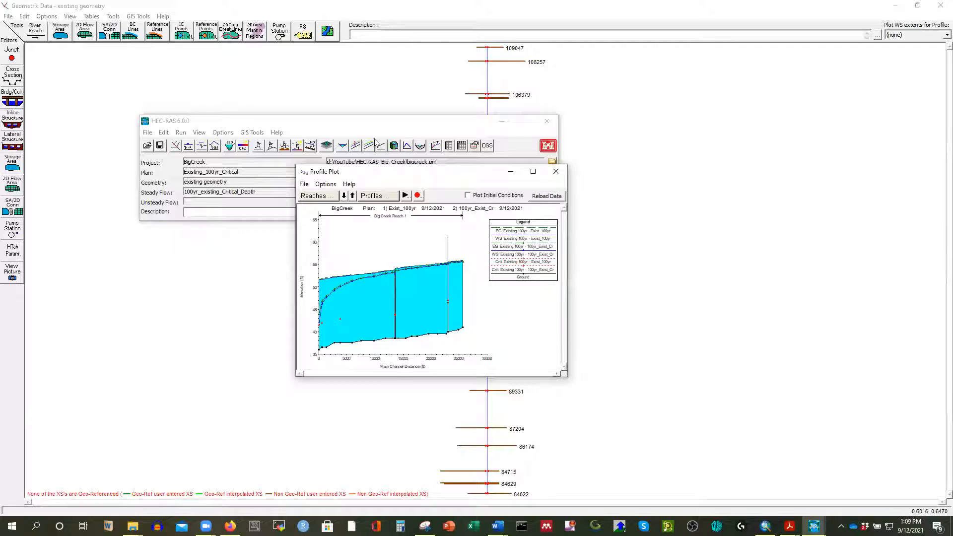
Step: Copy the cross section plot at river station 97030 BR U and paste it in Word's Document2 after the 100yr_Exist_2ft plot for comparison
click(343, 146)
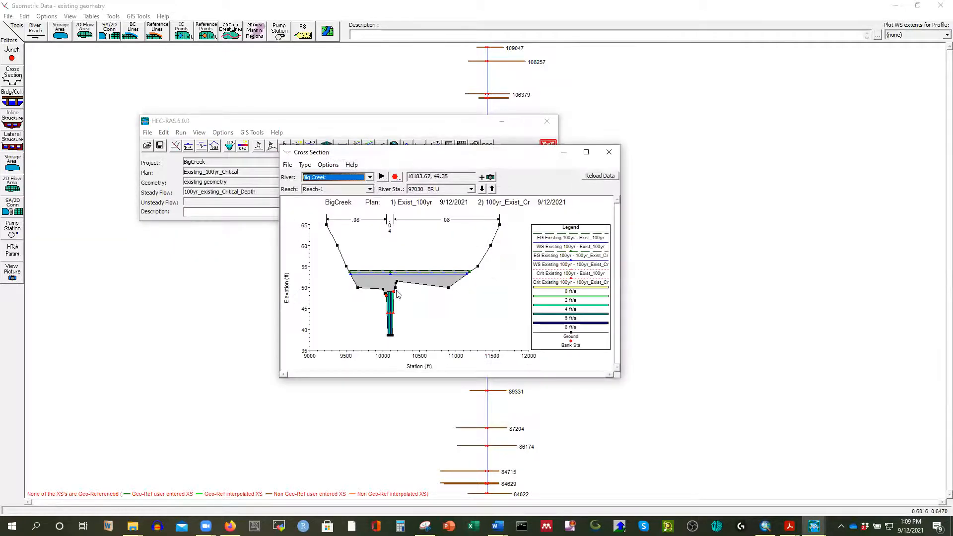
click(289, 167)
click(327, 176)
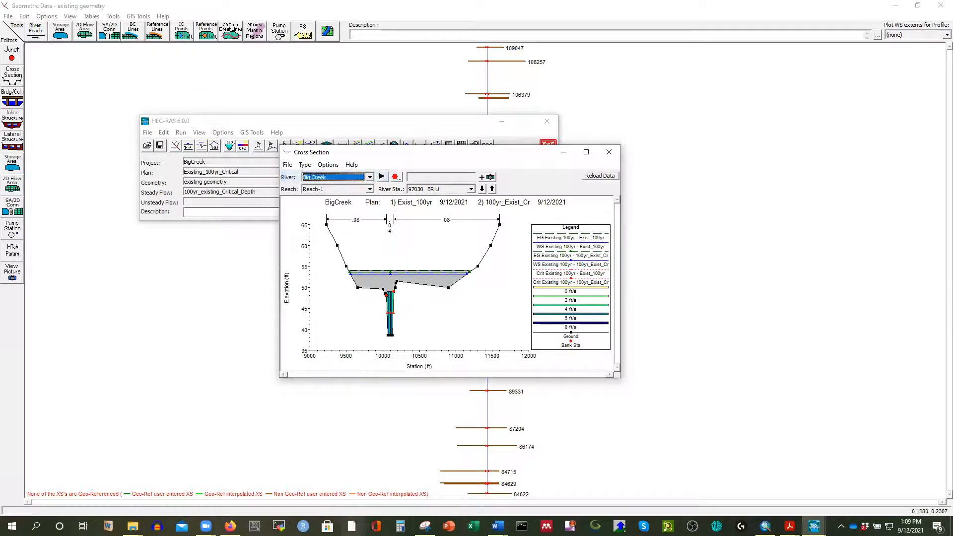
click(498, 526)
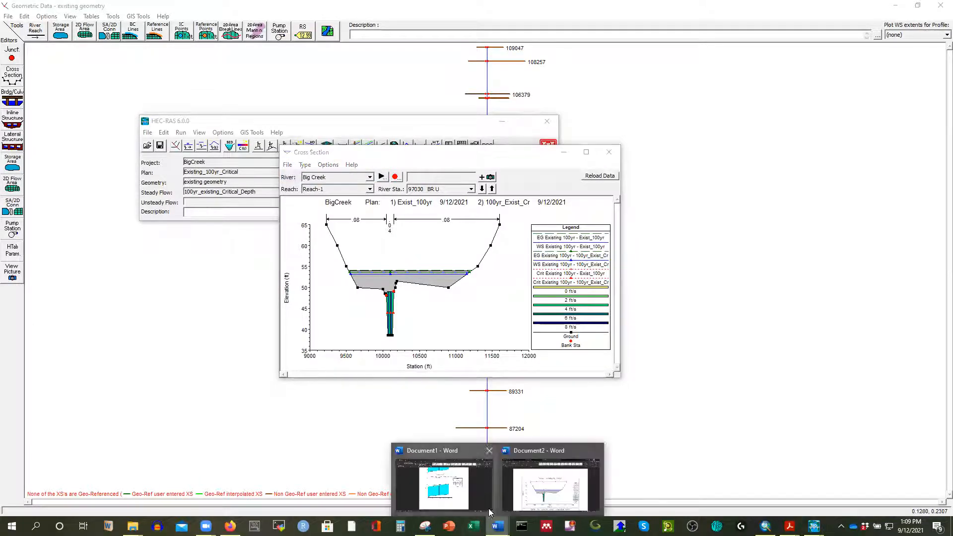
click(553, 497)
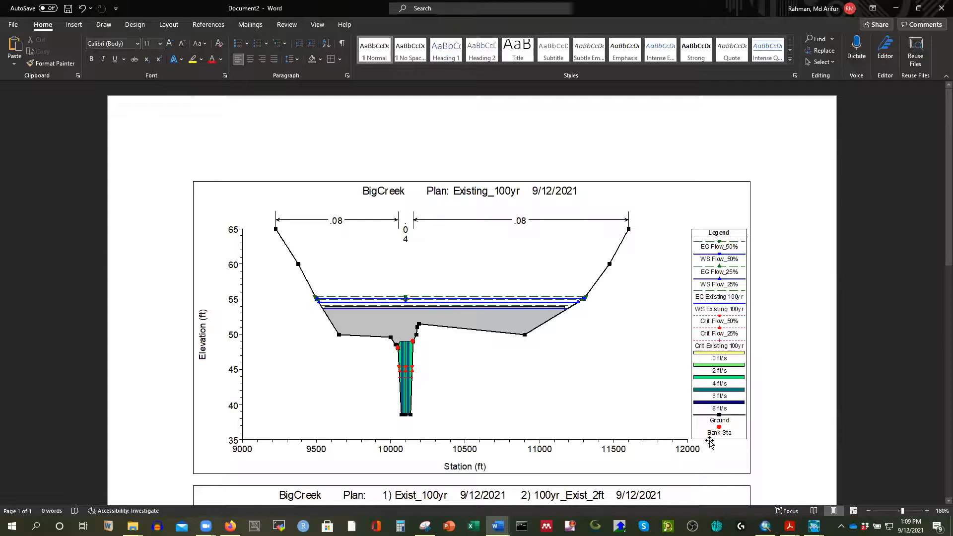
scroll(715, 427, down, 10)
key(ctrl+v)
ctrl+scroll(618, 237, down, 6)
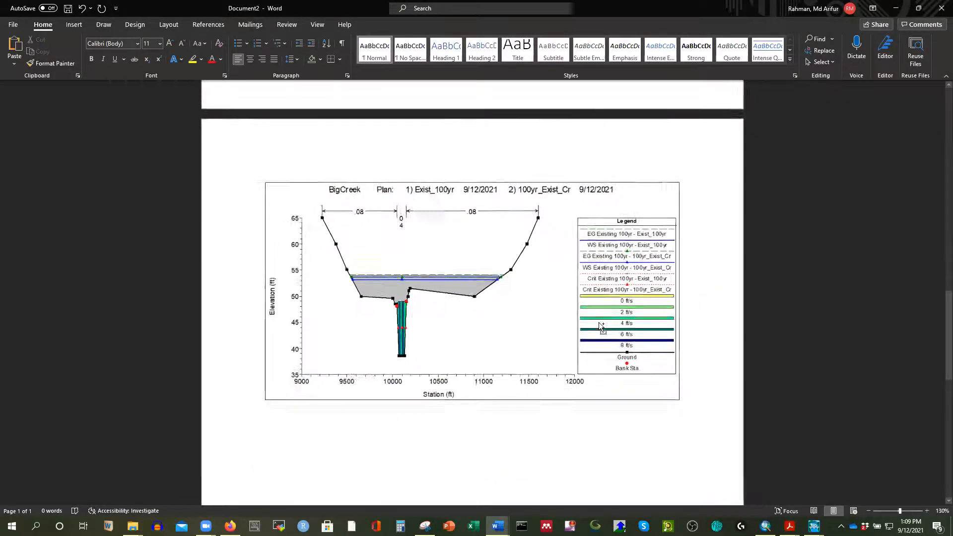
scroll(596, 315, up, 5)
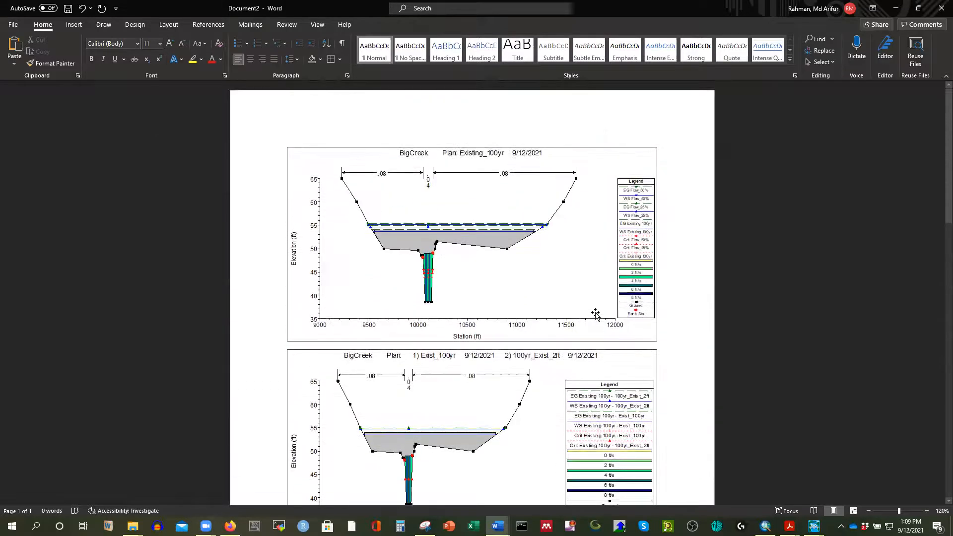
scroll(495, 258, down, 12)
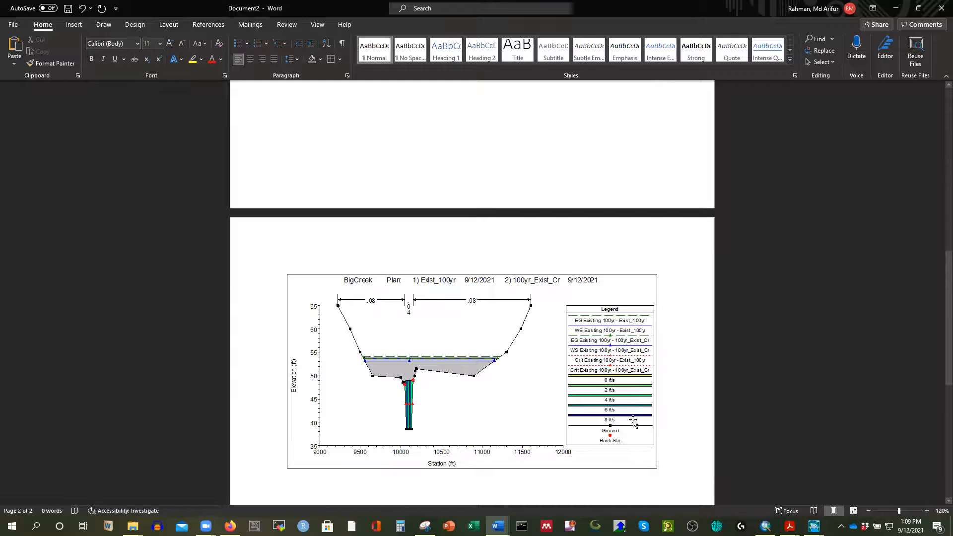
scroll(633, 417, up, 8)
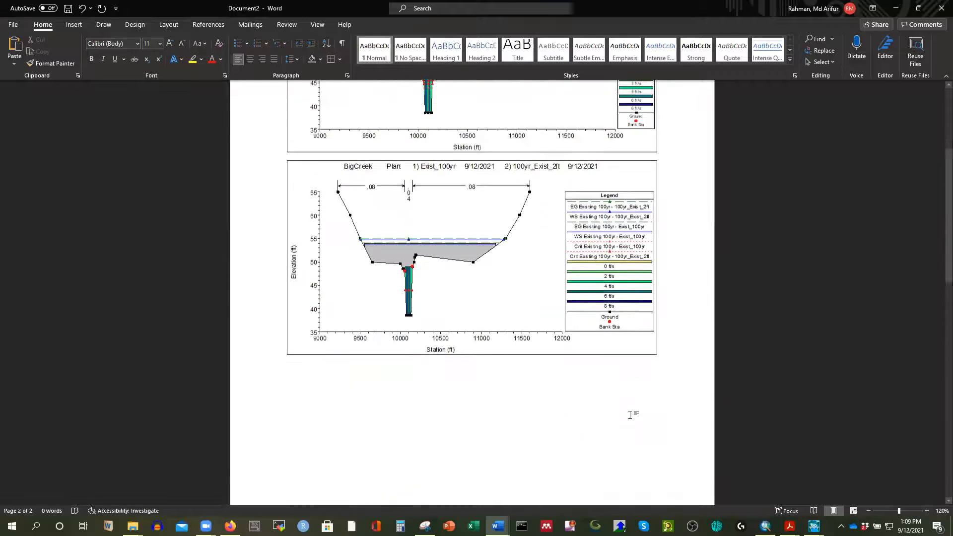
Step: Return to HEC-RAS, close the cross section plot and display the bridge at river station 97030 in the bridge and culvert data
click(896, 8)
click(602, 155)
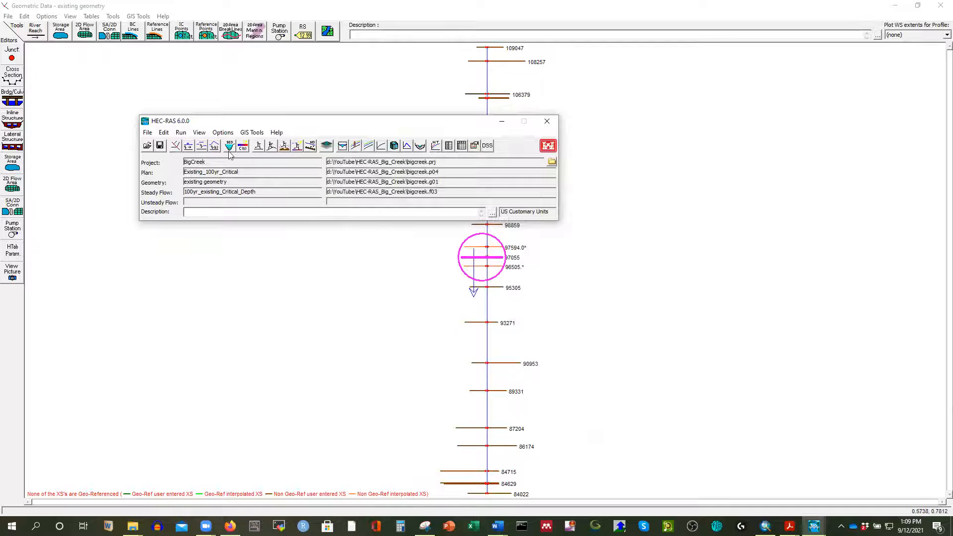
click(11, 98)
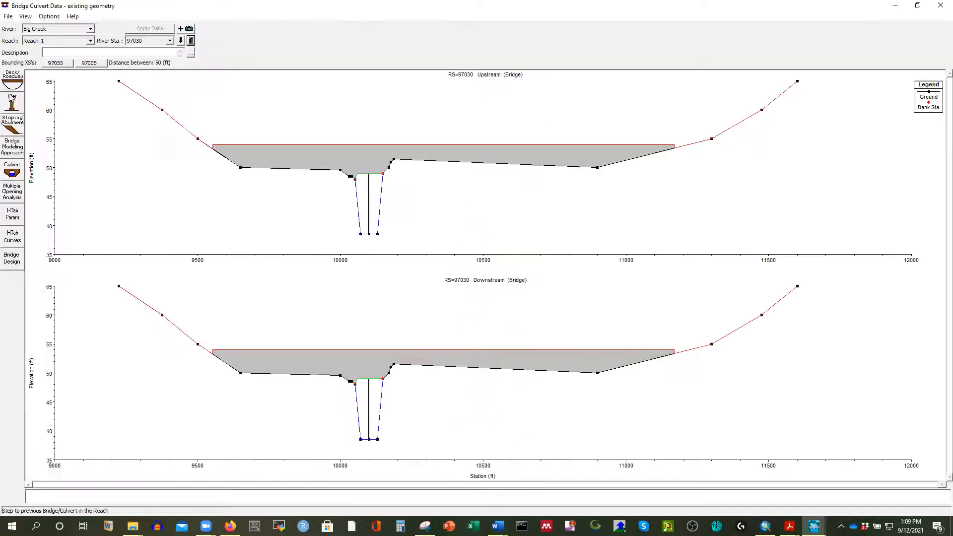
click(181, 41)
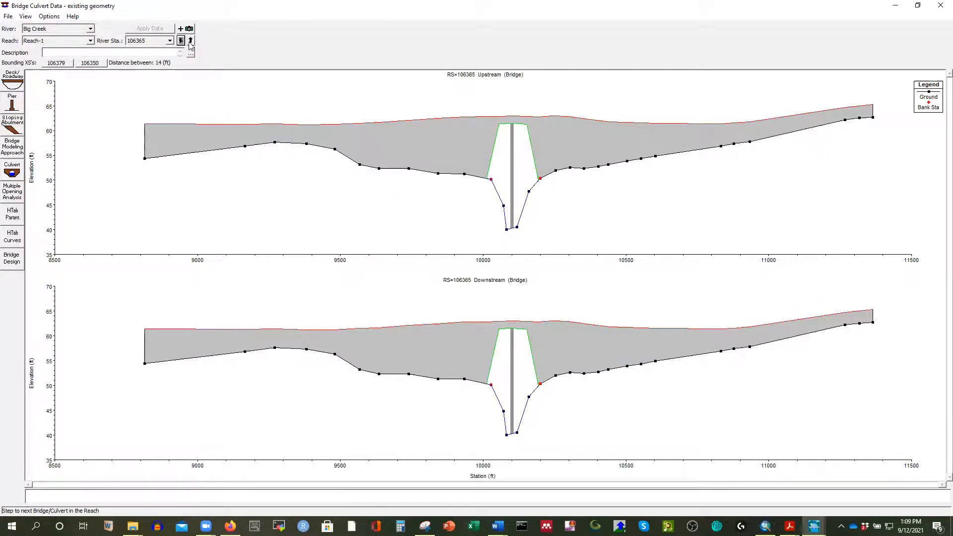
click(189, 43)
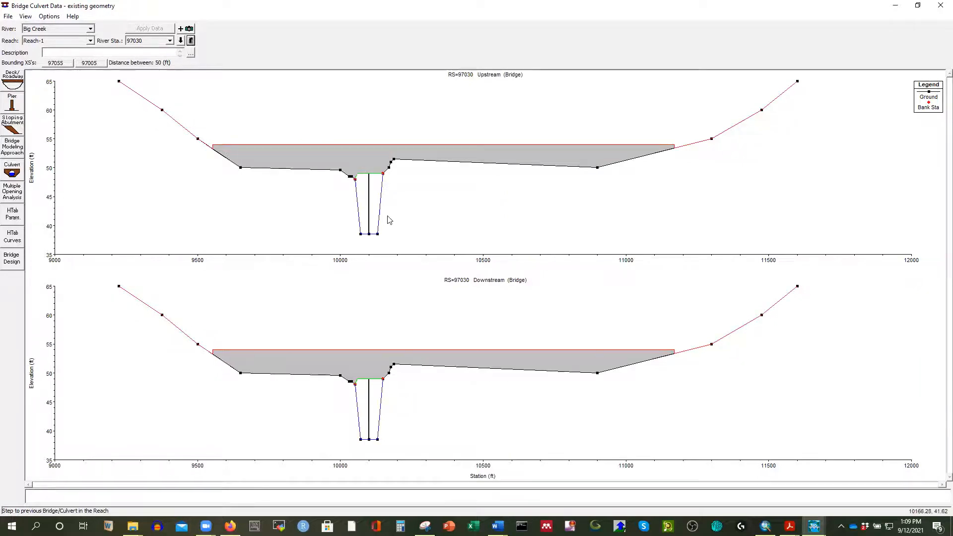
Step: View the bridge at river station 106365, return to the one at 97030 and examine its deck/roadway data
click(181, 41)
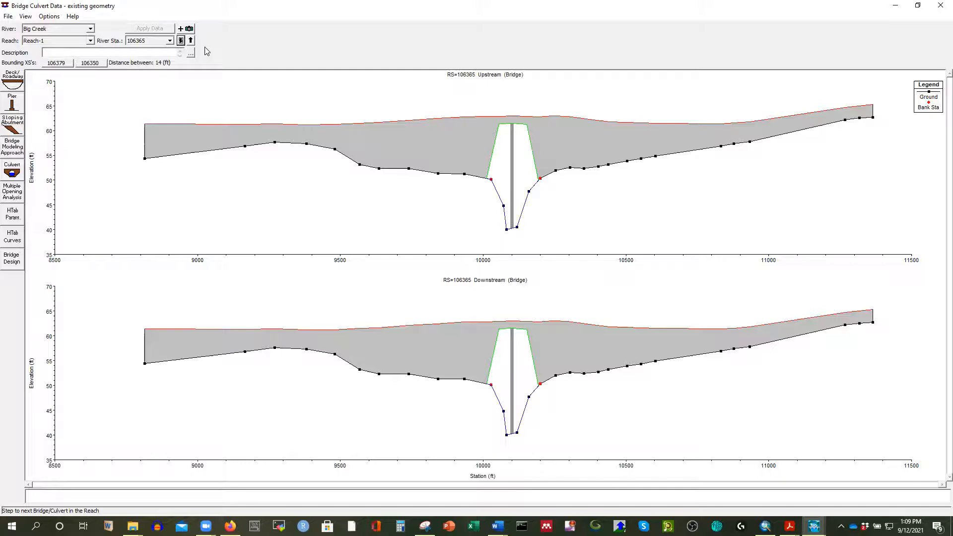
click(190, 40)
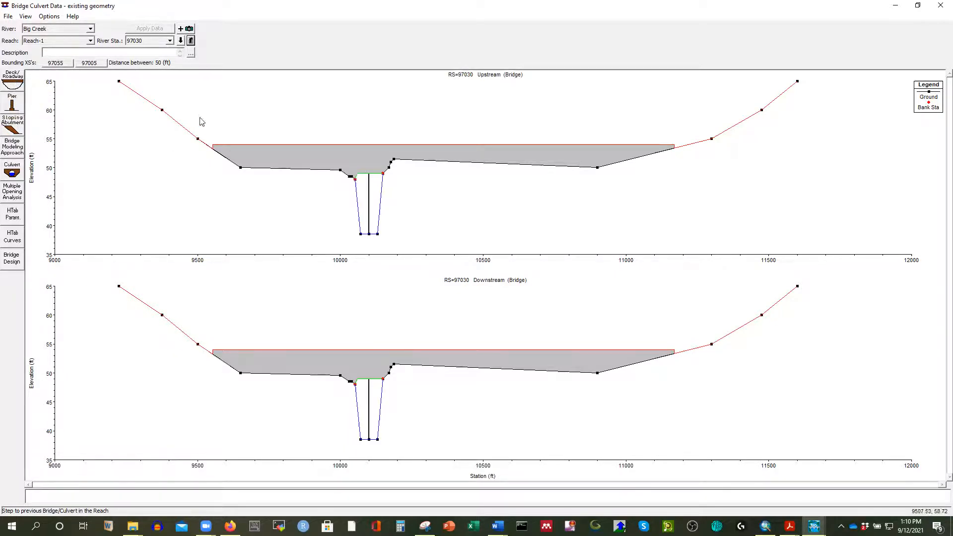
click(14, 81)
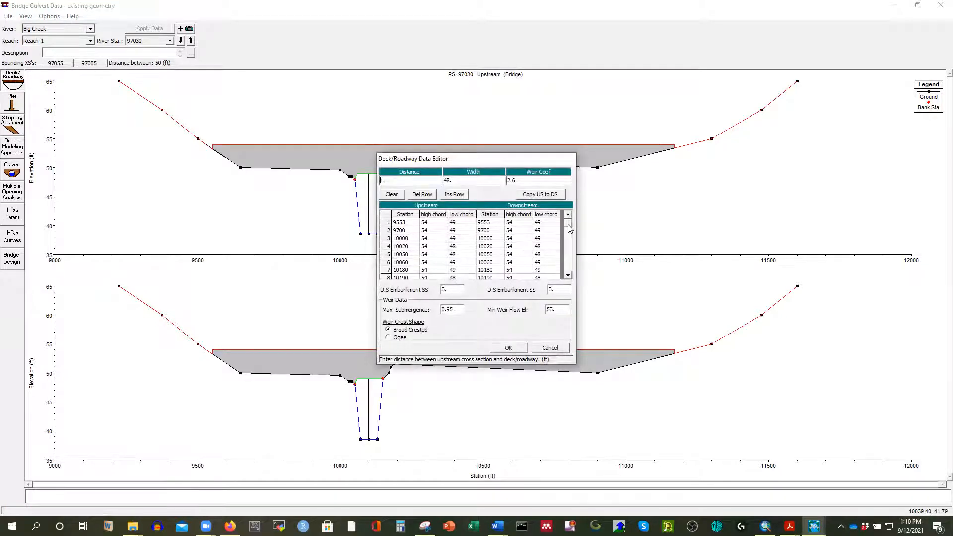
mouse_move(569, 227)
mouse_down()
mouse_move(569, 250)
mouse_move(568, 226)
mouse_up()
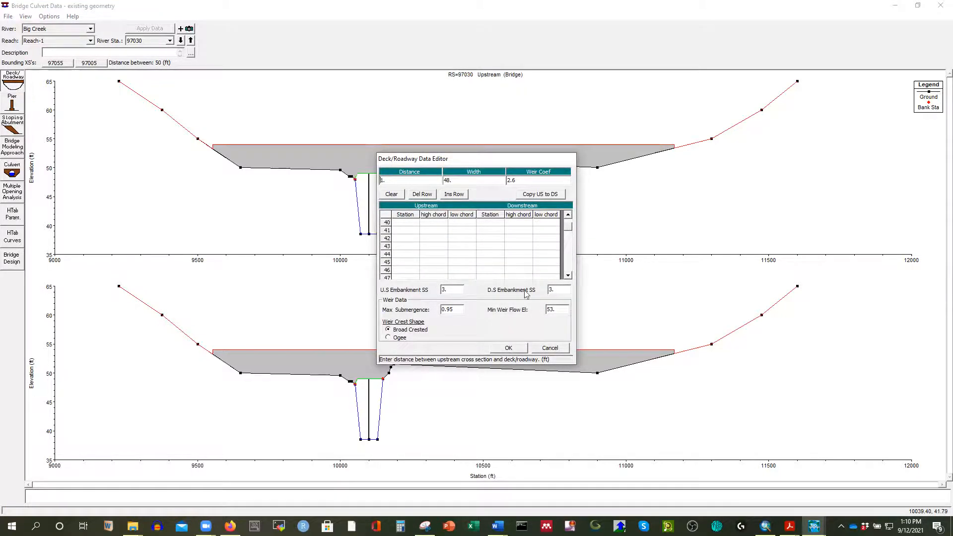
click(546, 349)
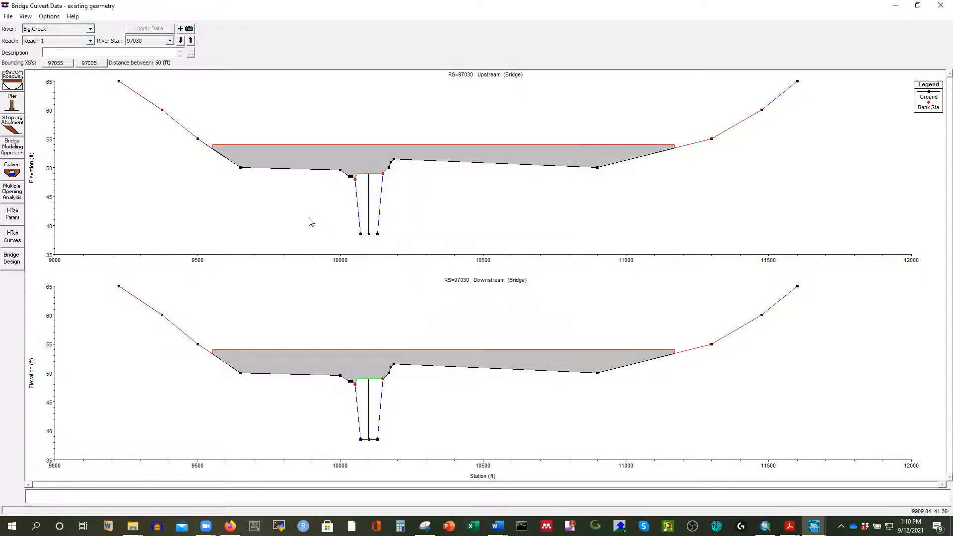
Step: Copy the existing pier of the bridge at river station 97030 and set the copy's upstream and downstream centerline stations to 10080
click(11, 105)
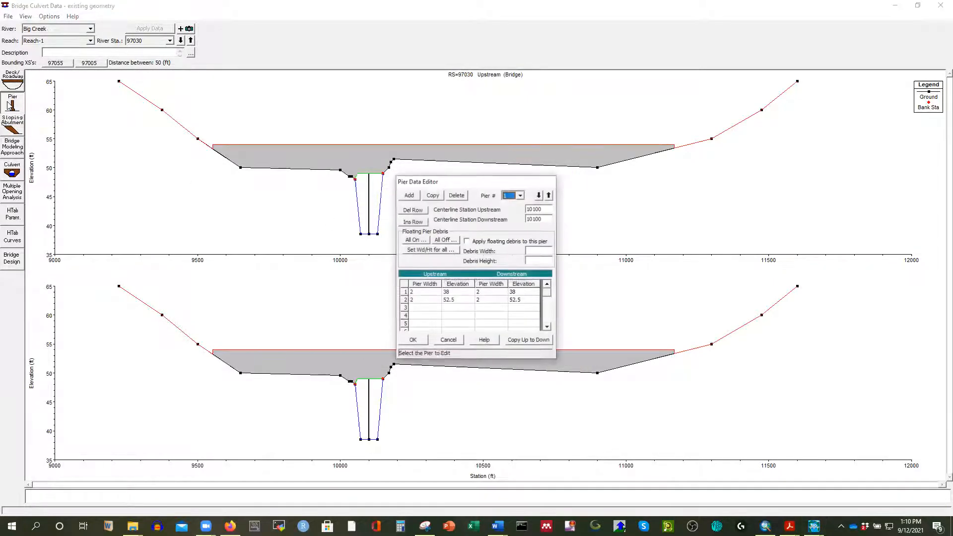
drag(474, 182, 418, 163)
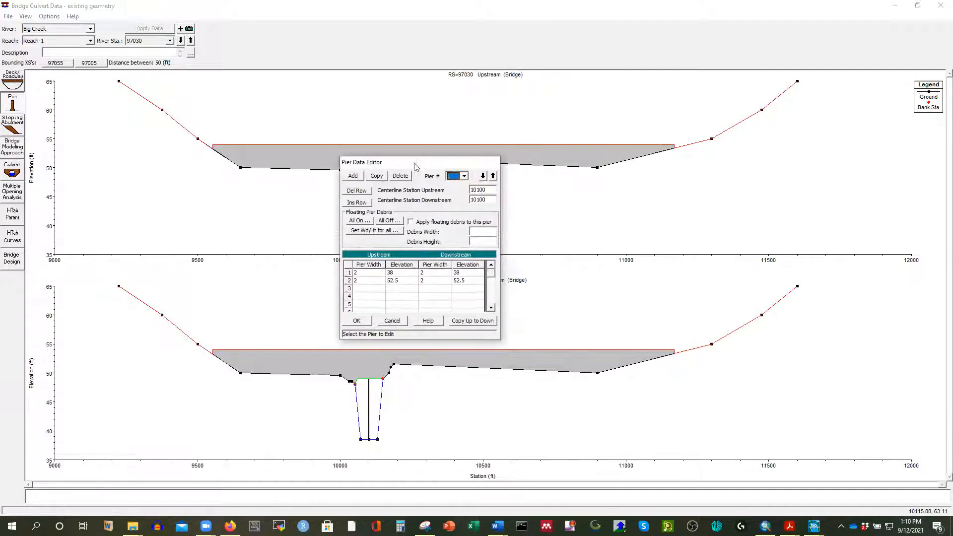
click(464, 178)
click(463, 184)
drag(412, 159, 613, 170)
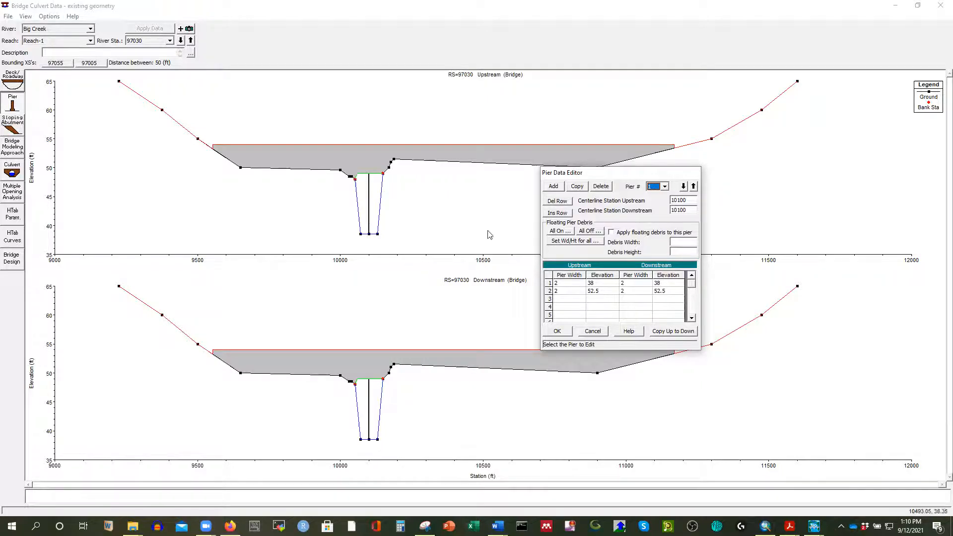
click(577, 188)
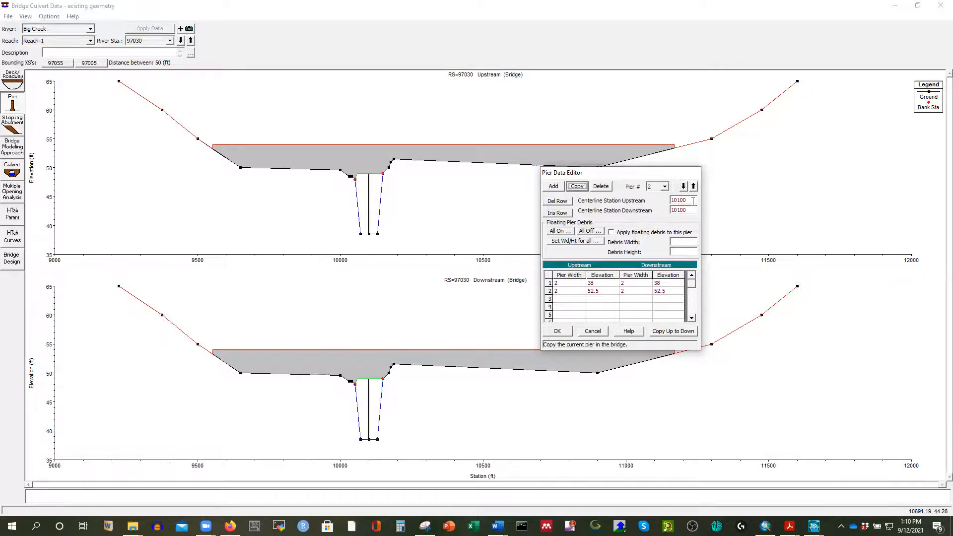
click(690, 201)
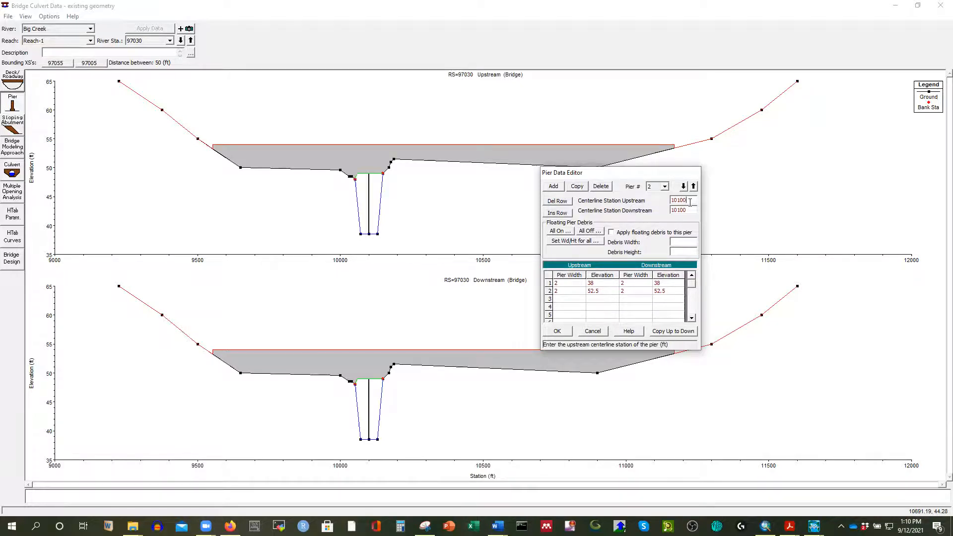
key(BackSpace)
key(BackSpace)
click(691, 209)
key(BackSpace)
click(558, 331)
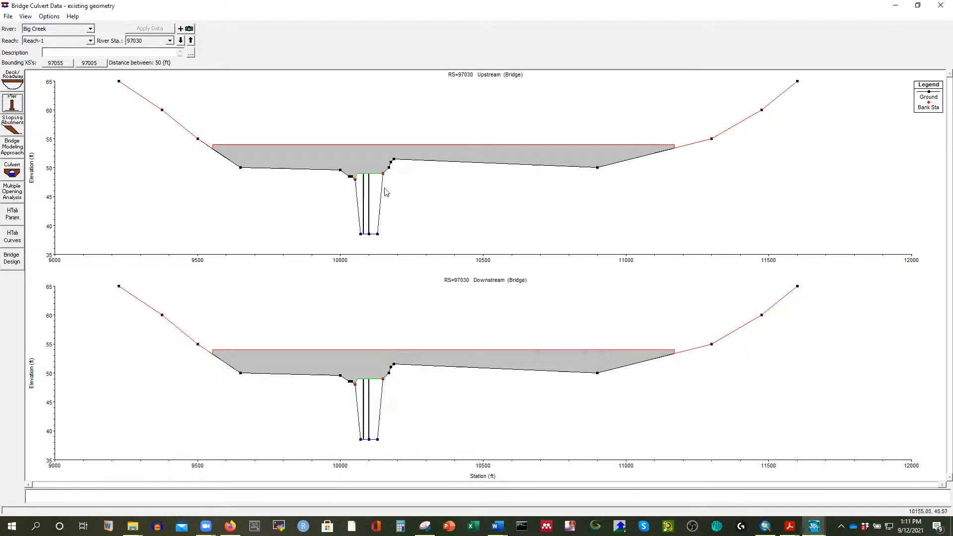
Step: Copy the pier at station 10080, set the copy's upstream and downstream centerline stations to 10120, and exit the bridge data
click(12, 102)
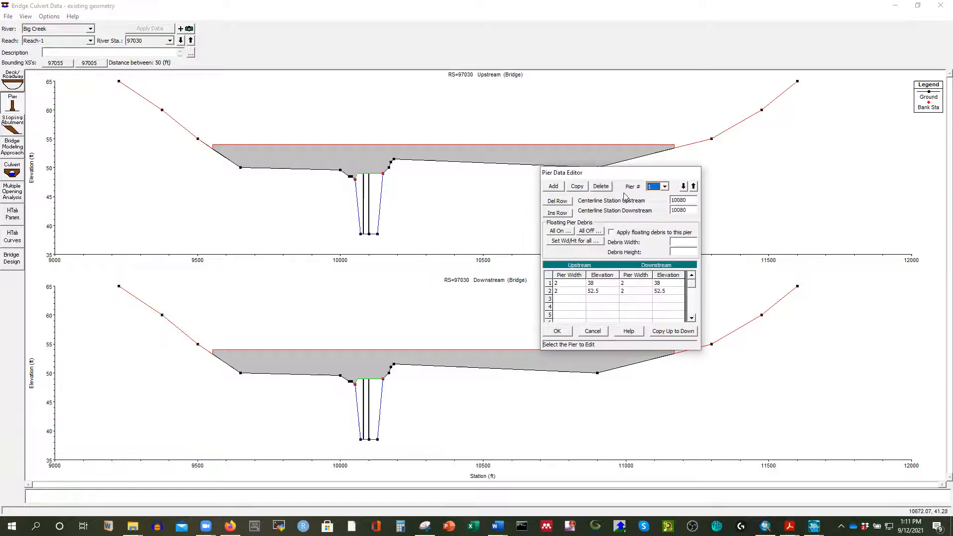
click(577, 188)
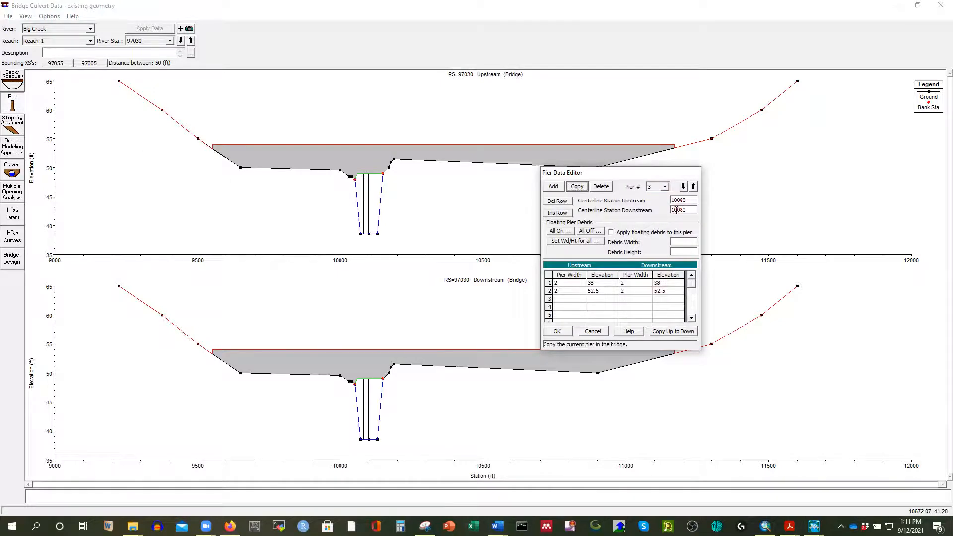
click(687, 200)
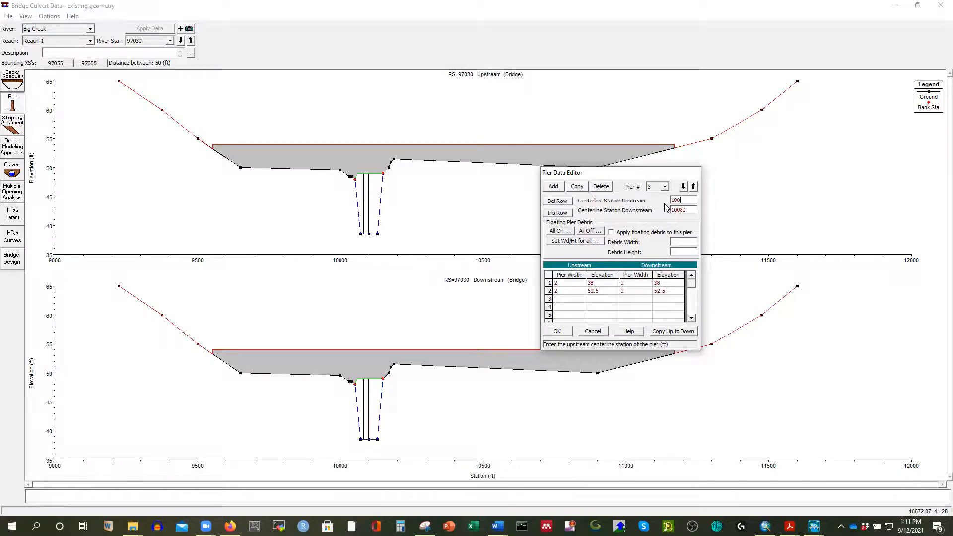
text(10120)
click(696, 211)
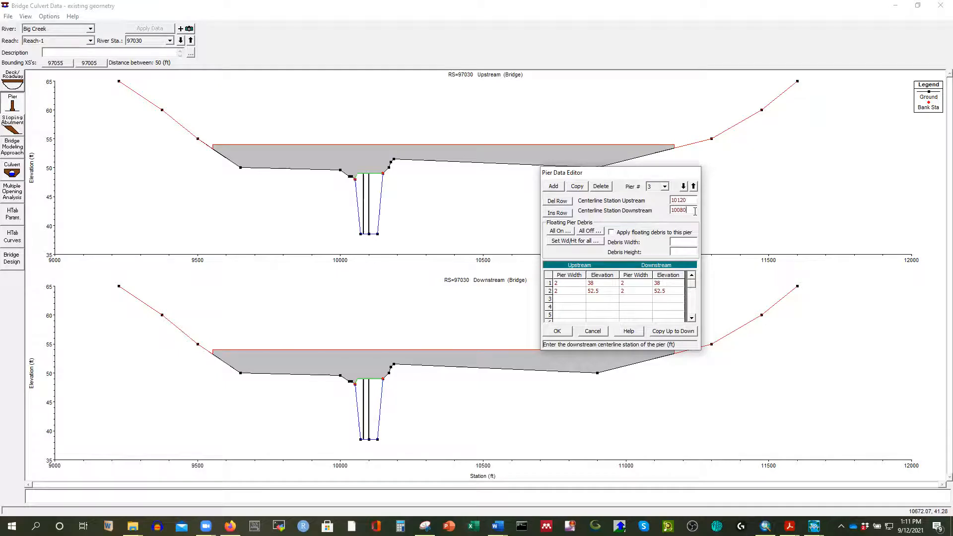
text(10120)
click(561, 332)
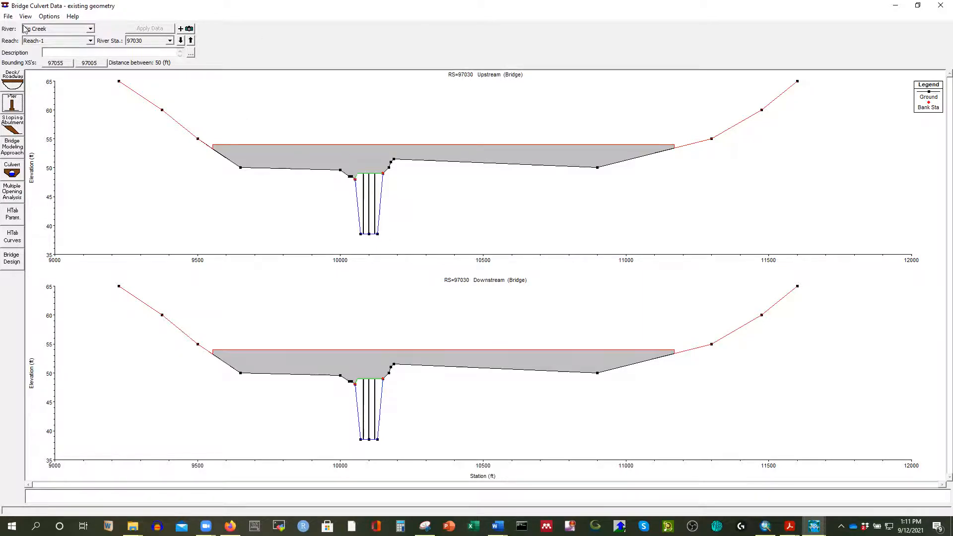
click(6, 16)
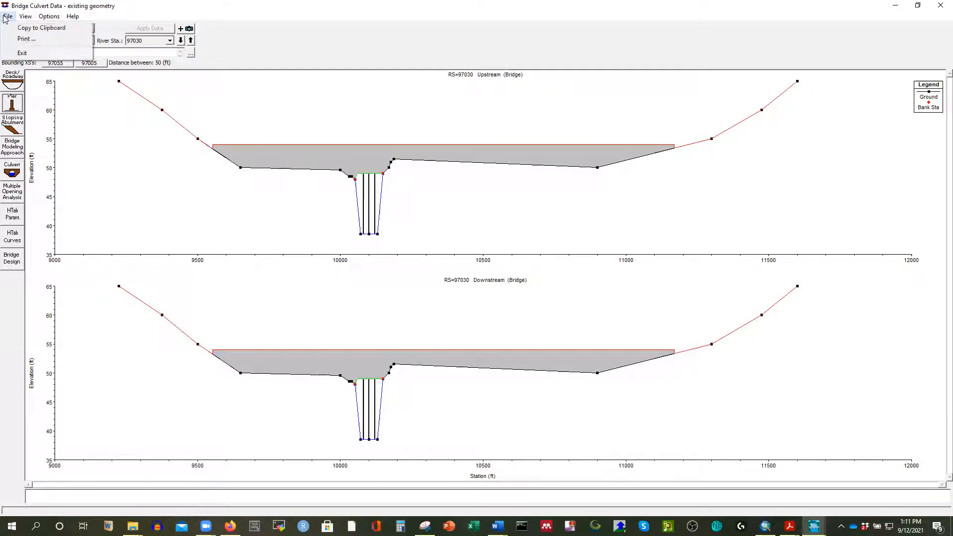
click(22, 56)
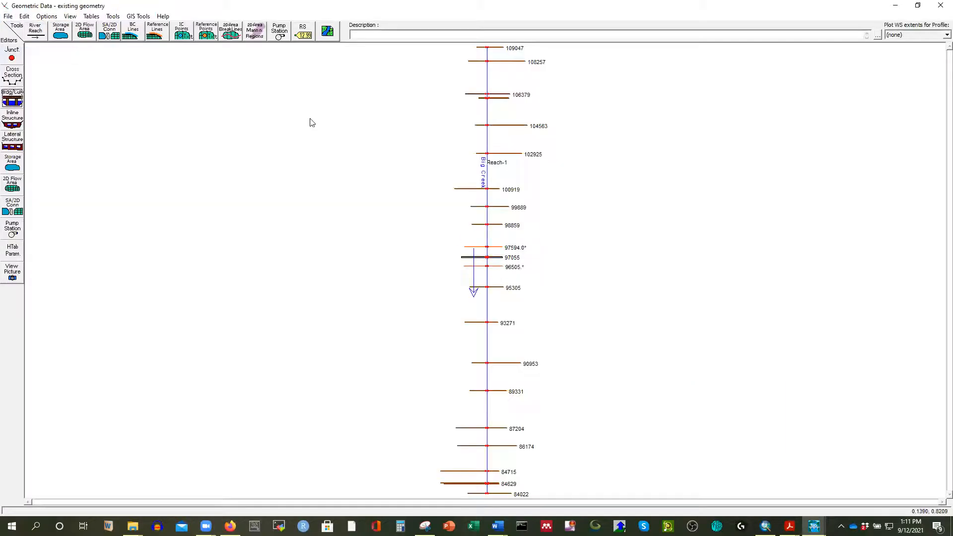
Step: Save the modified geometry data under the new title existing_geometry_2piers in the HEC-RAS_Big_Creek folder
click(8, 17)
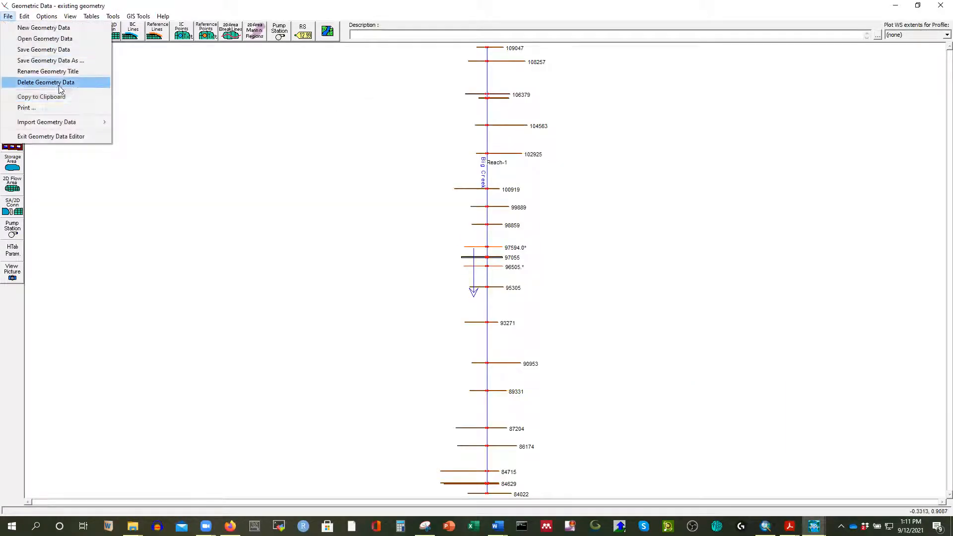
click(74, 60)
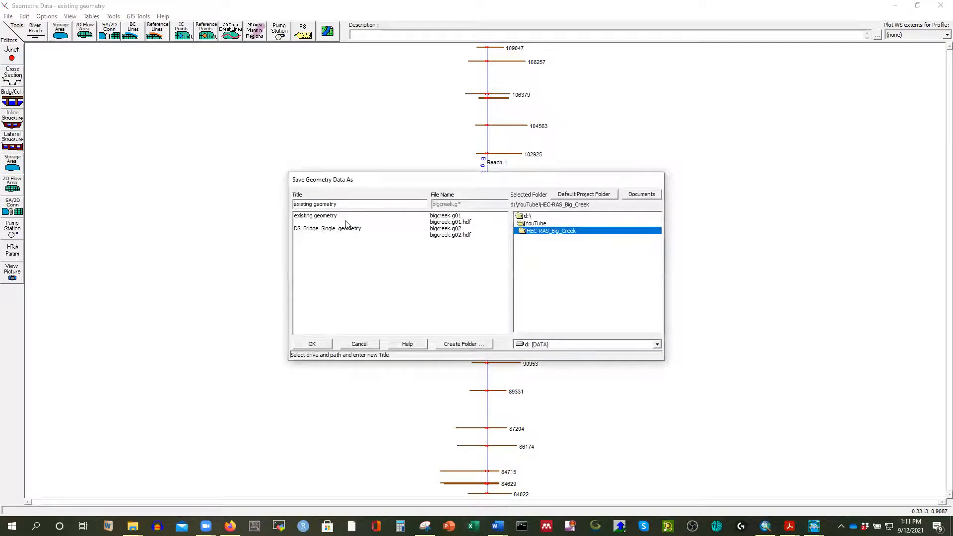
click(353, 207)
click(315, 204)
key(BackSpace)
text(_)
click(316, 346)
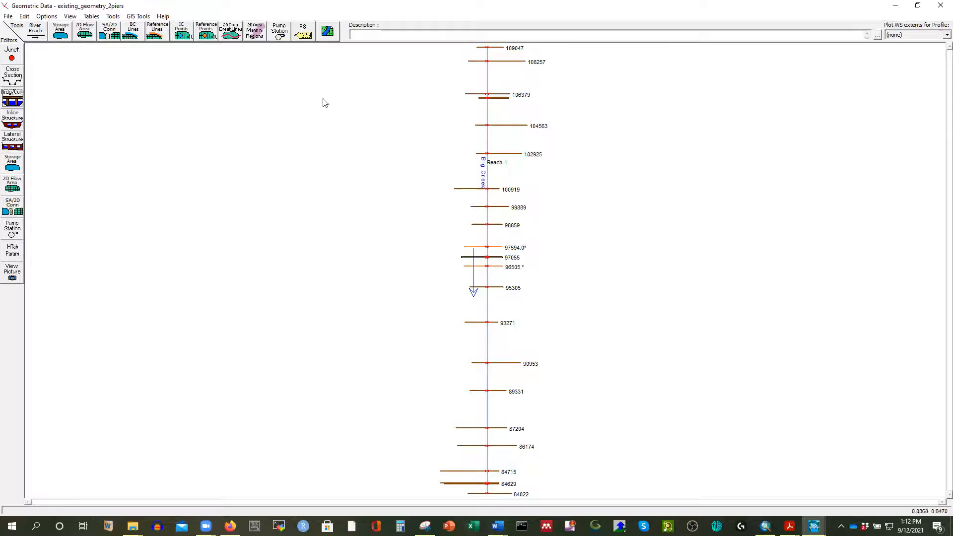
Step: Open the steady flow analysis and select 100 yr existing as the steady flow file for existing_geometry_2piers
mouse_move(814, 525)
click(779, 495)
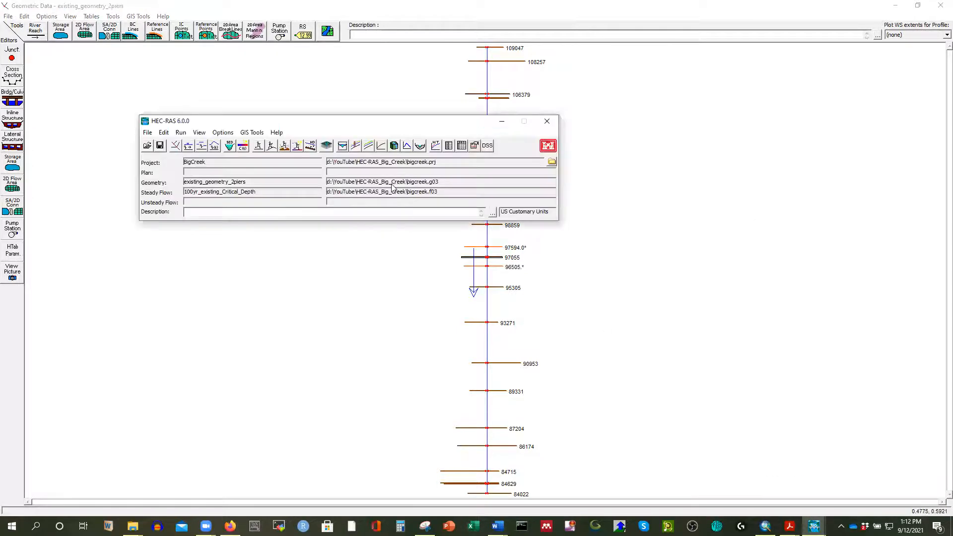
click(181, 134)
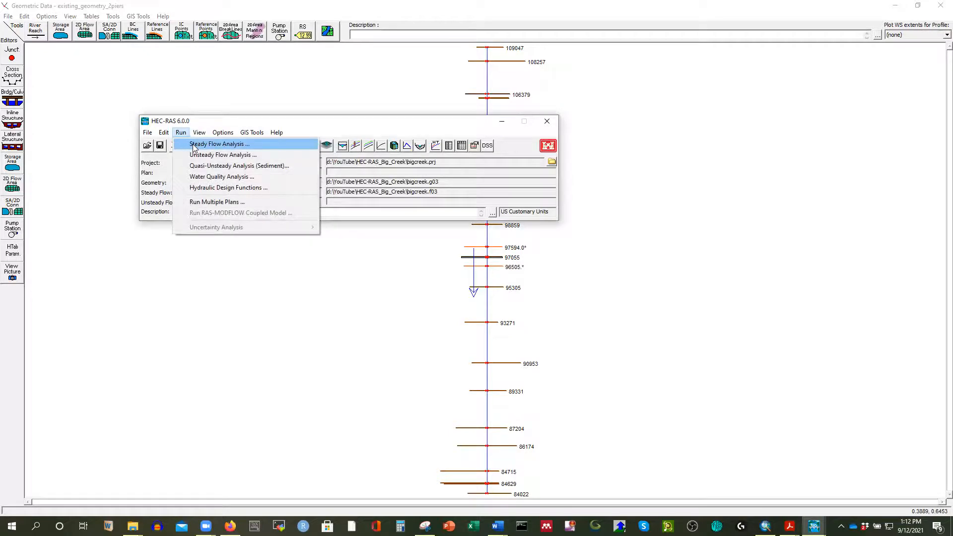
click(193, 145)
drag(366, 143, 391, 153)
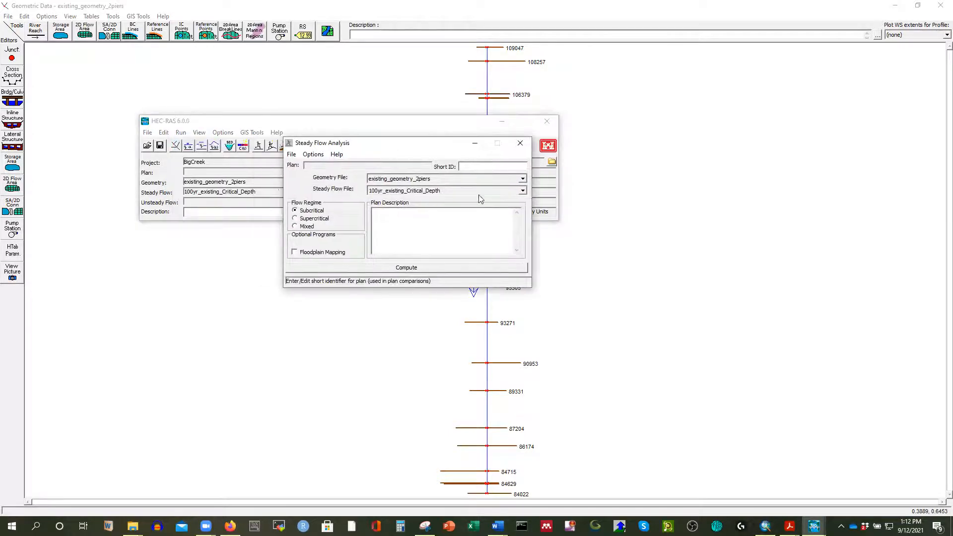
click(523, 190)
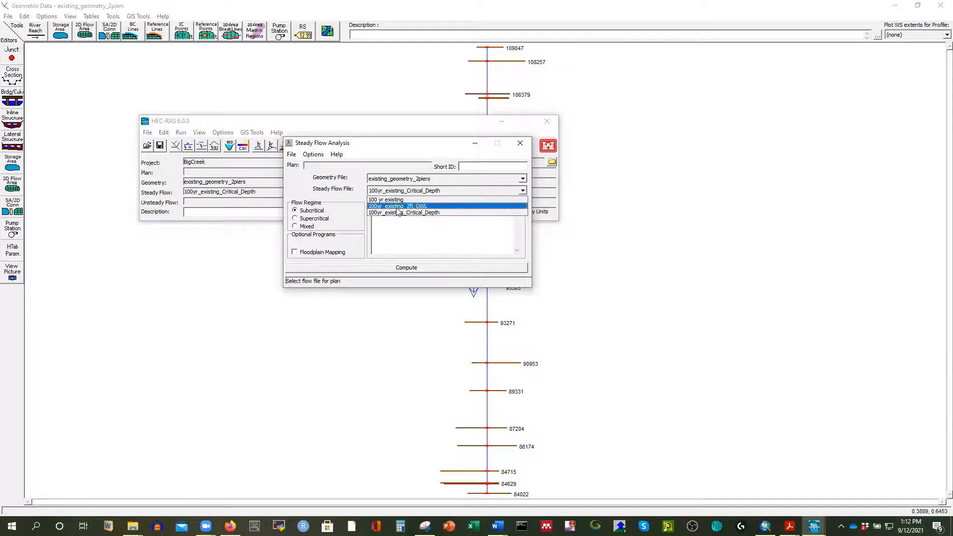
click(380, 200)
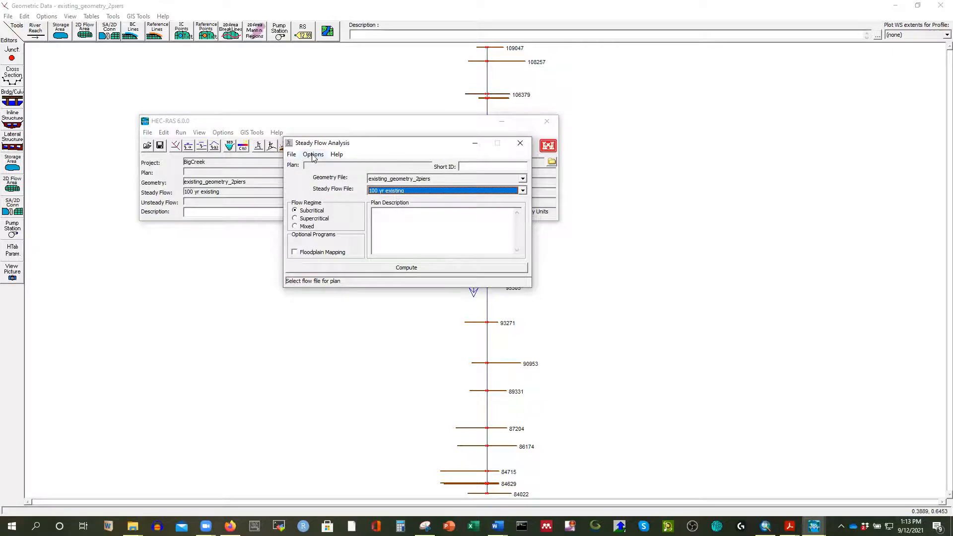
Step: Save the plan as Existing_100yr_2piers with the short identifier 100yr_Exist_2piers
click(294, 156)
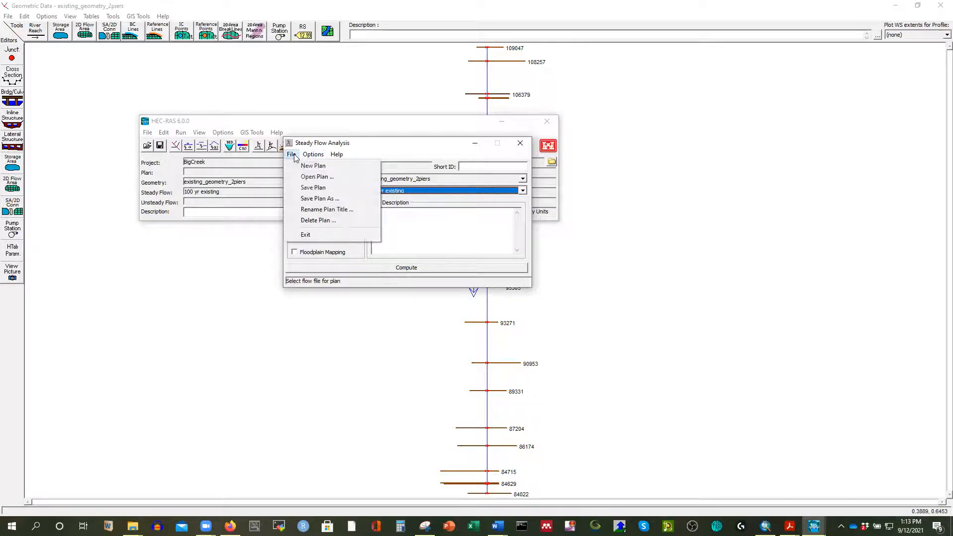
click(318, 198)
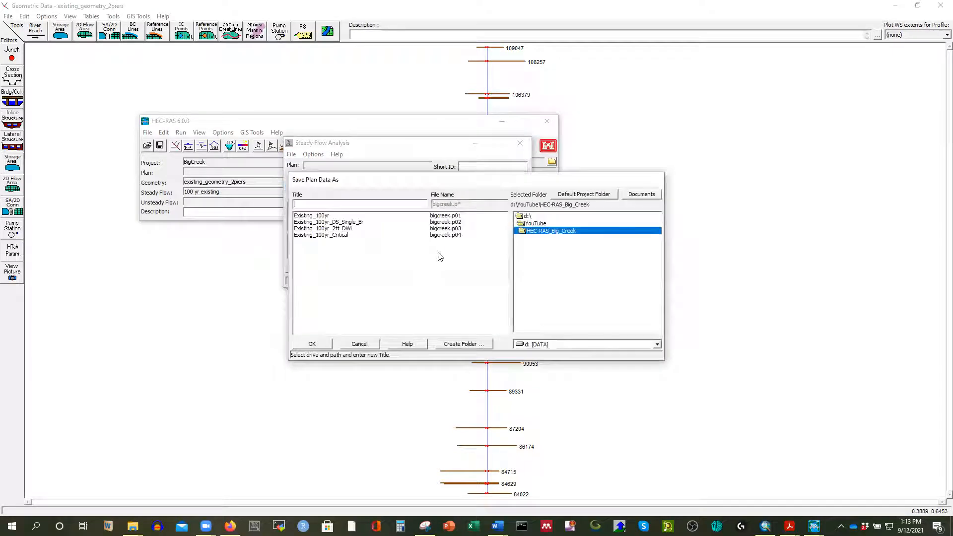
click(322, 235)
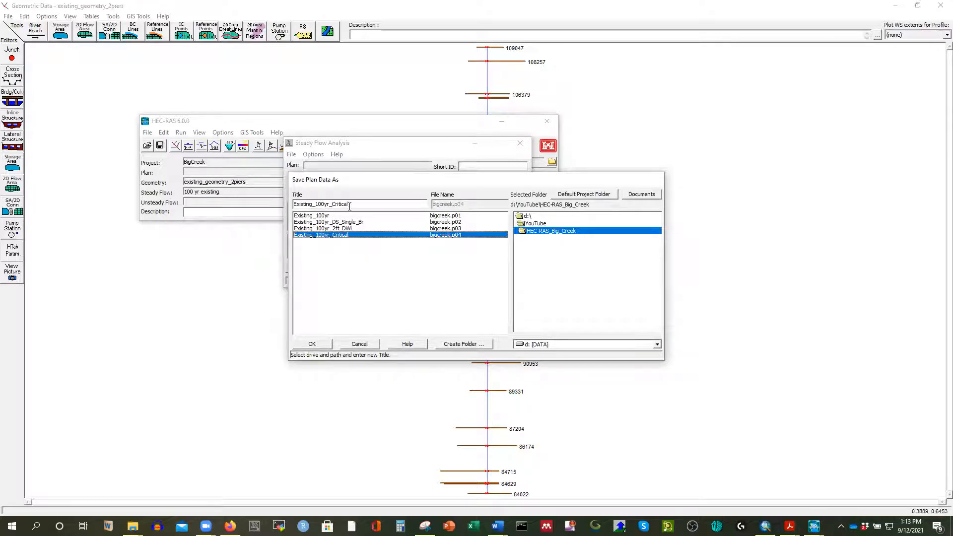
key(BackSpace)
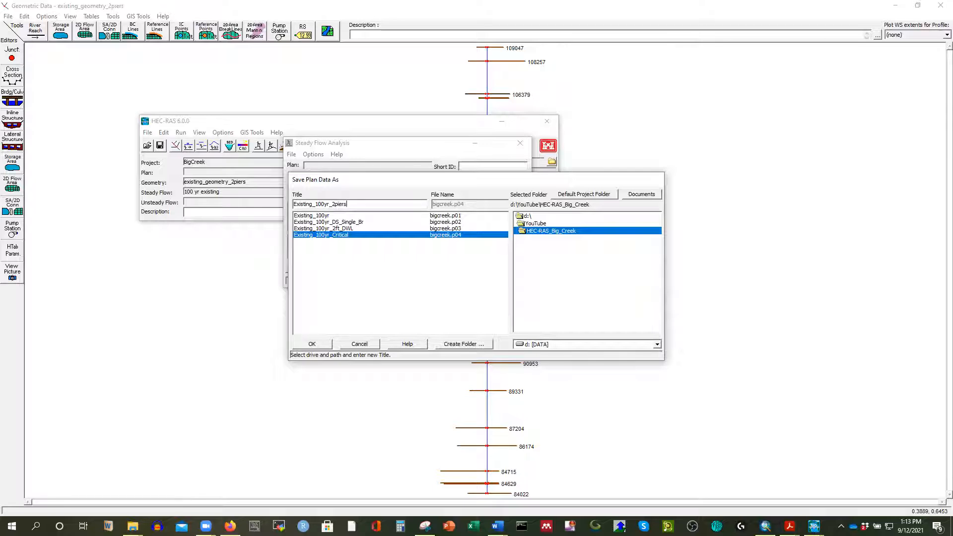
click(321, 344)
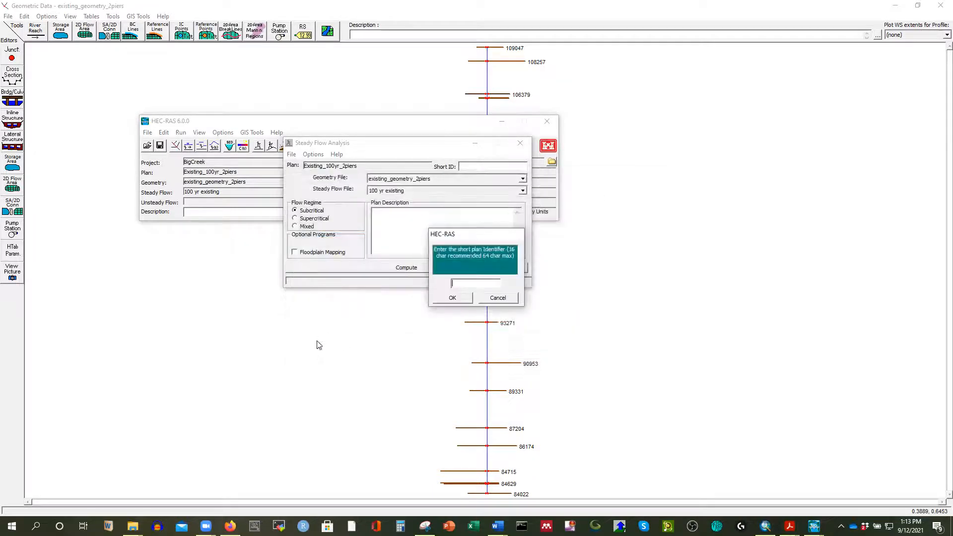
text(100yr_Exist_2piers)
click(453, 298)
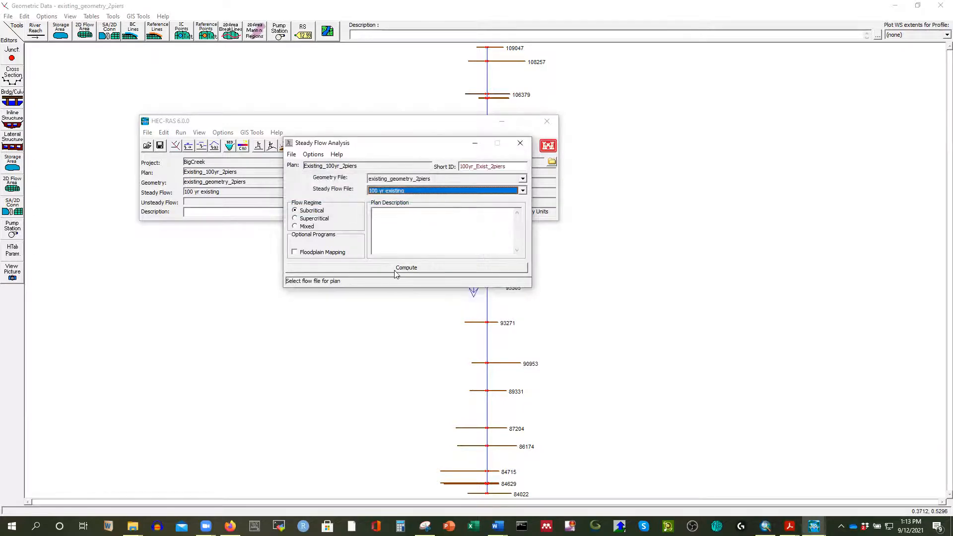
Step: Compute the steady flow simulation for plan Existing_100yr_2piers and close the computation and analysis windows
click(396, 268)
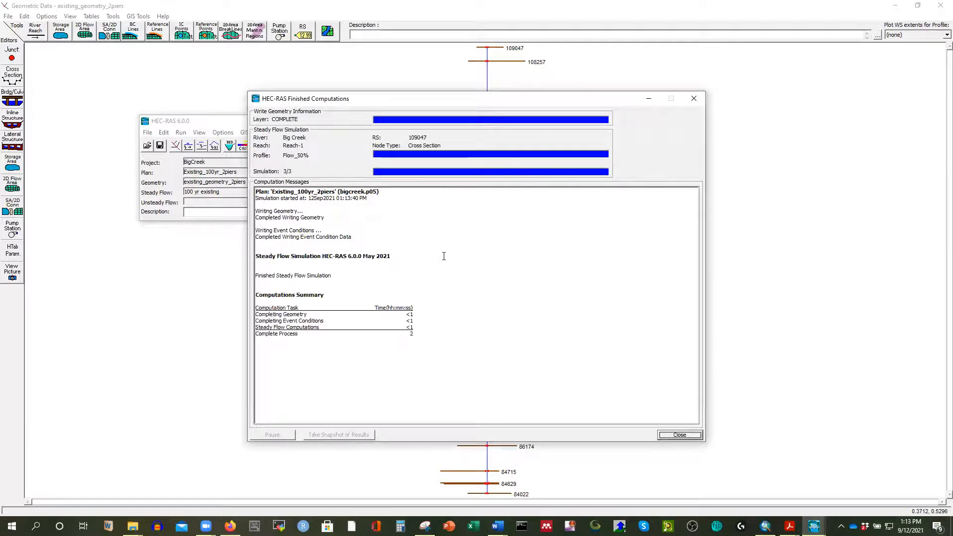
click(679, 435)
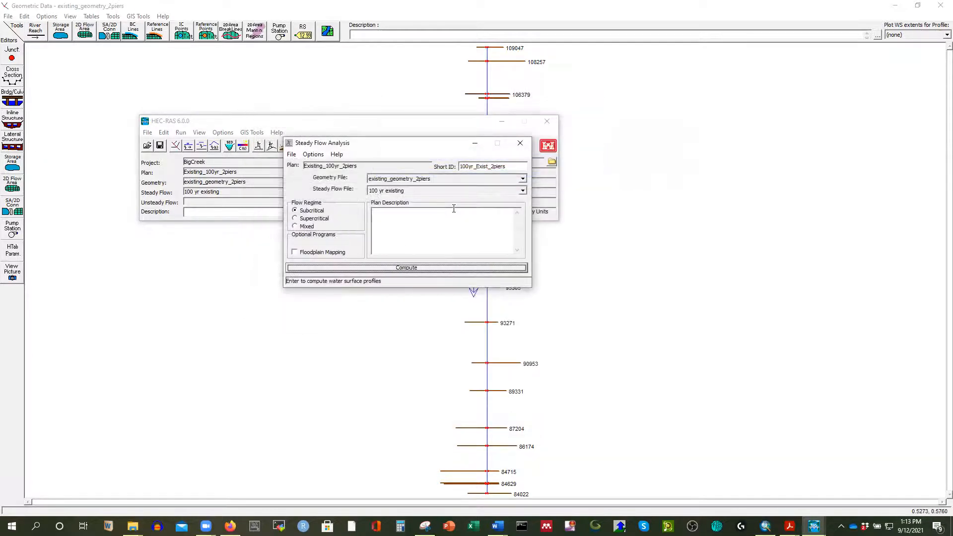
click(520, 143)
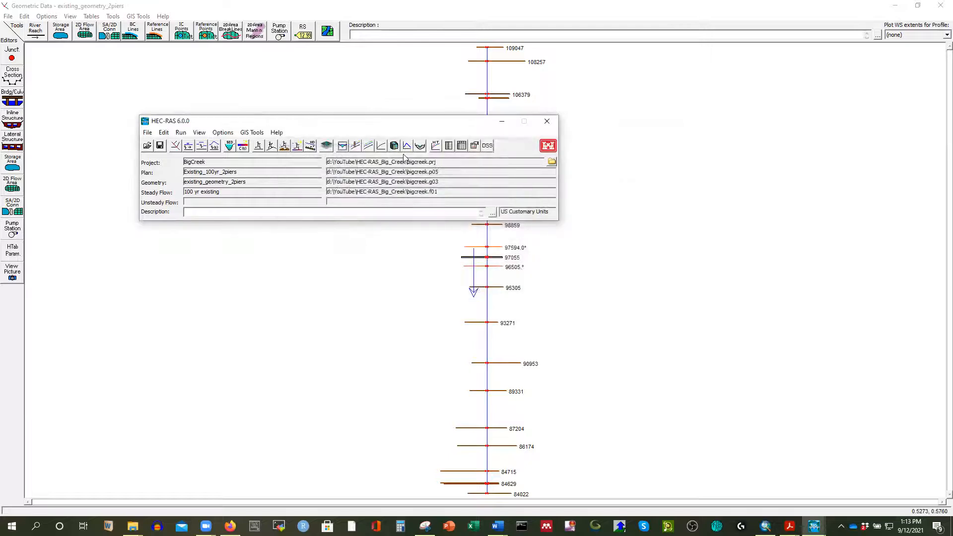
Step: Open the water surface profile plot at full screen and add the Existing_100yr plan for comparison with the two-pier plan
click(342, 147)
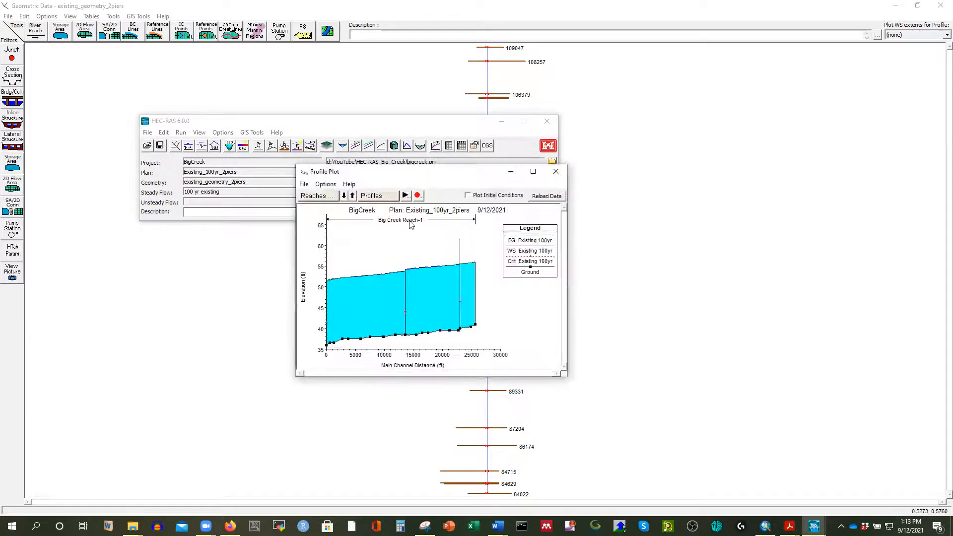
click(535, 175)
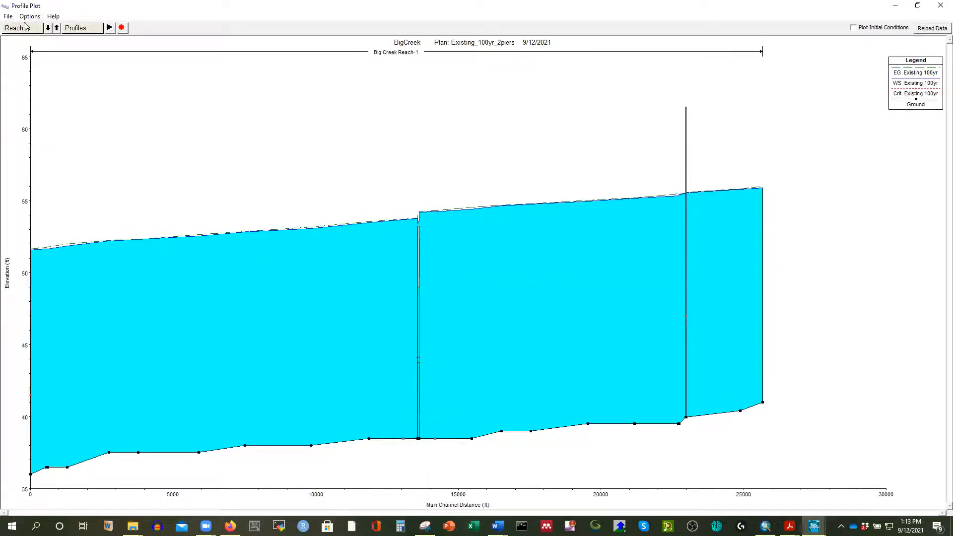
click(8, 16)
mouse_move(30, 17)
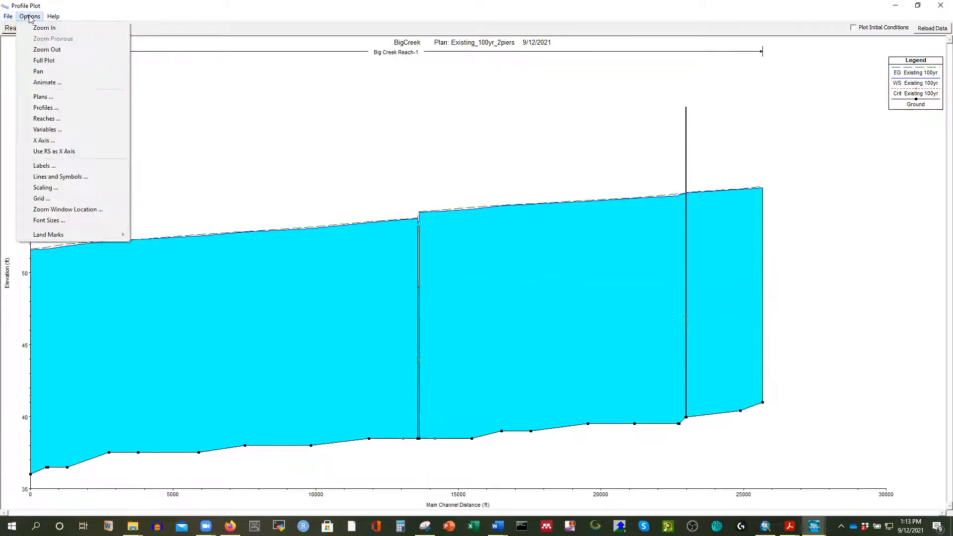
click(49, 97)
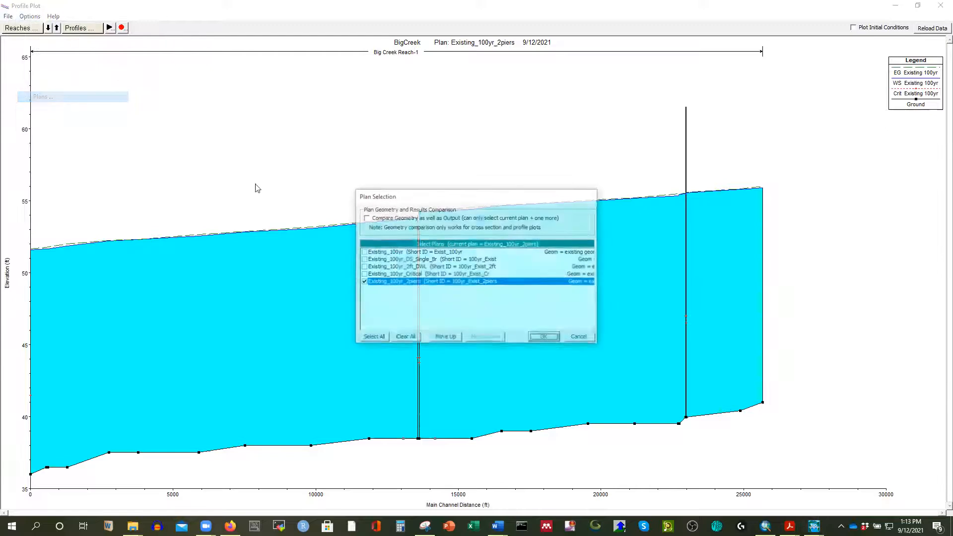
click(370, 253)
click(541, 339)
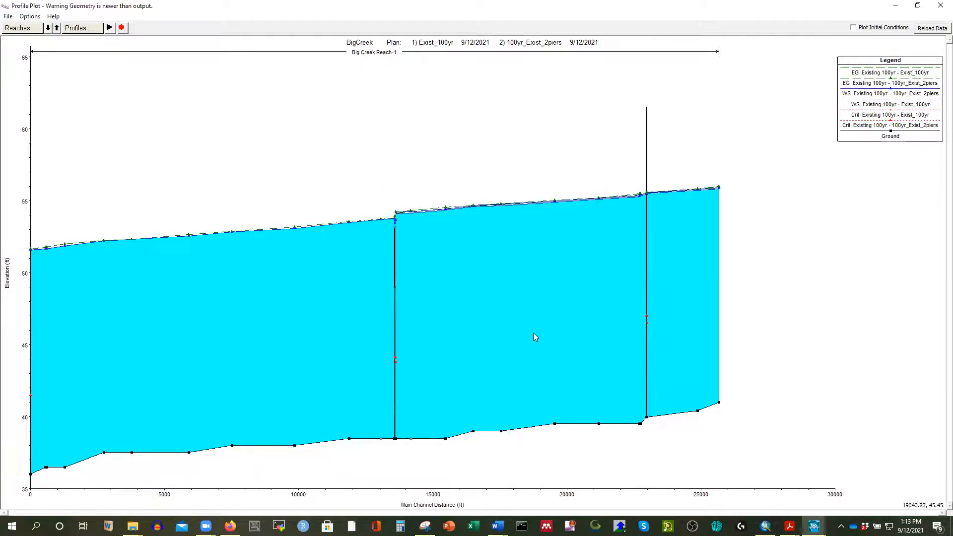
Step: Examine the profile lines of both plans close up at the two bridges and along the reach between them
scroll(396, 221, up, 3)
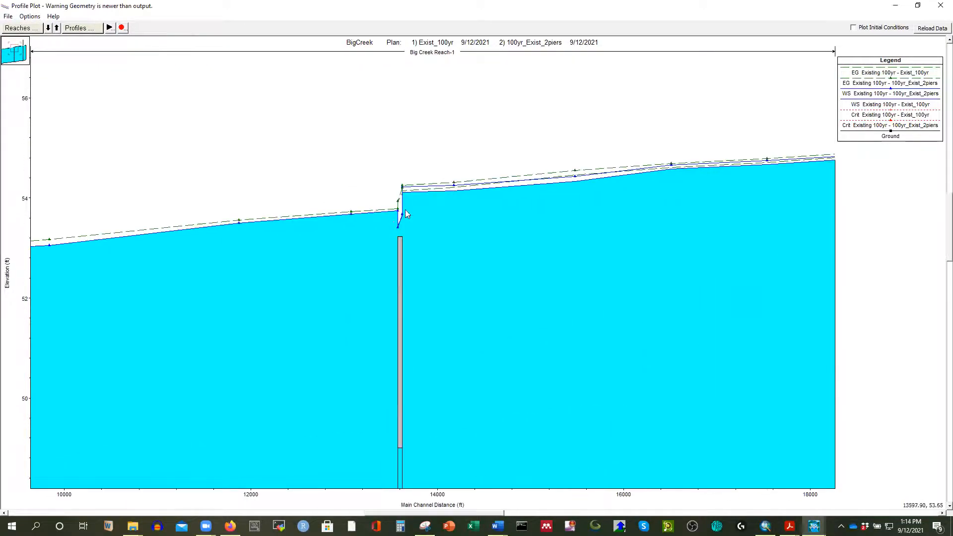
scroll(402, 247, down, 3)
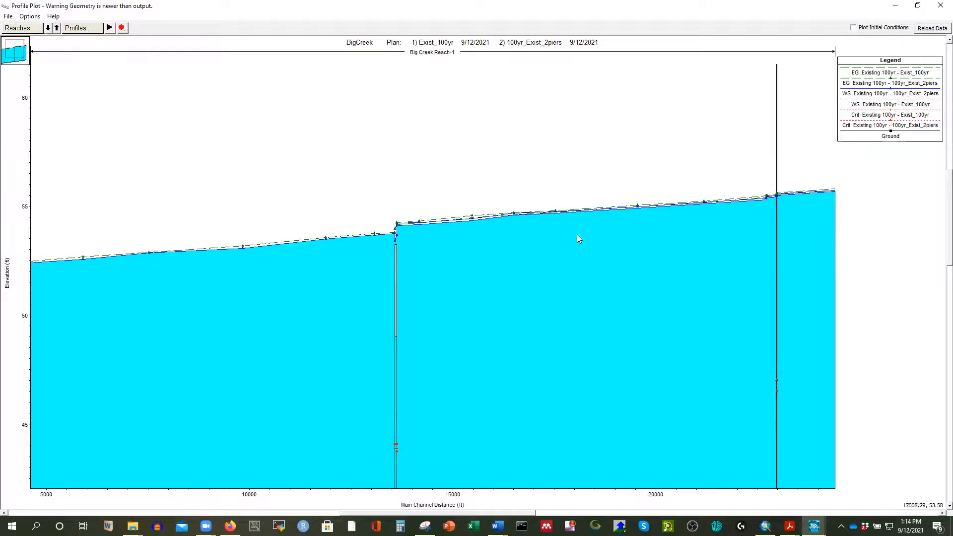
scroll(772, 201, down, 1)
scroll(776, 199, up, 1)
scroll(776, 199, up, 3)
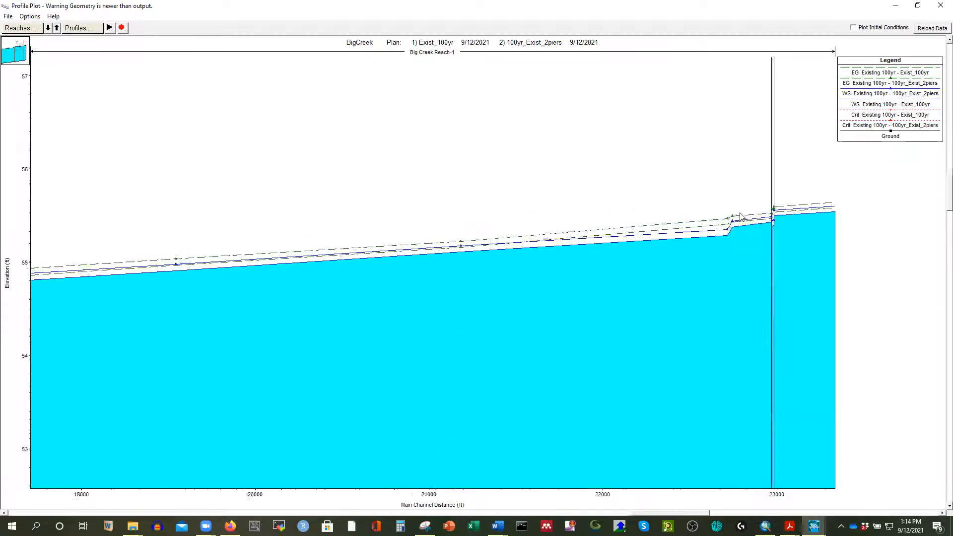
scroll(775, 198, down, 4)
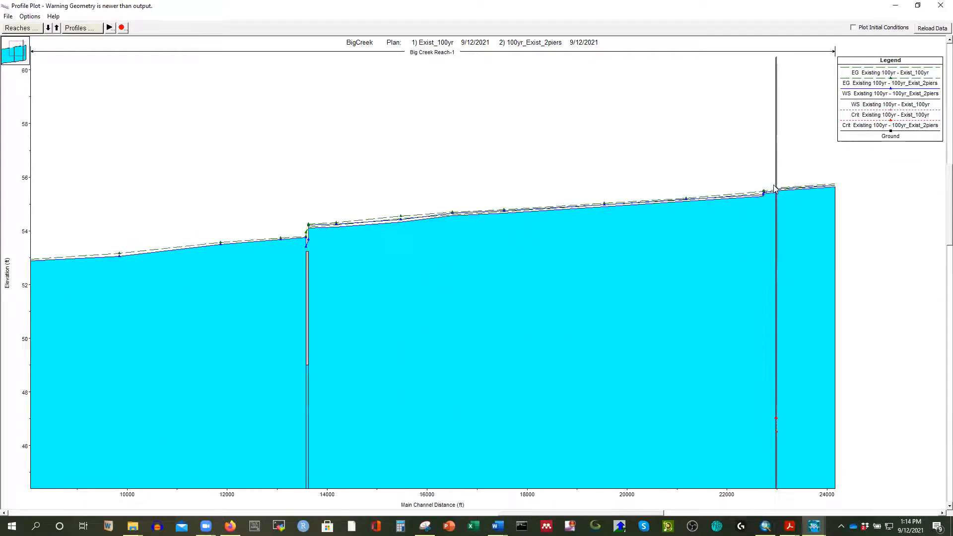
scroll(650, 242, up, 1)
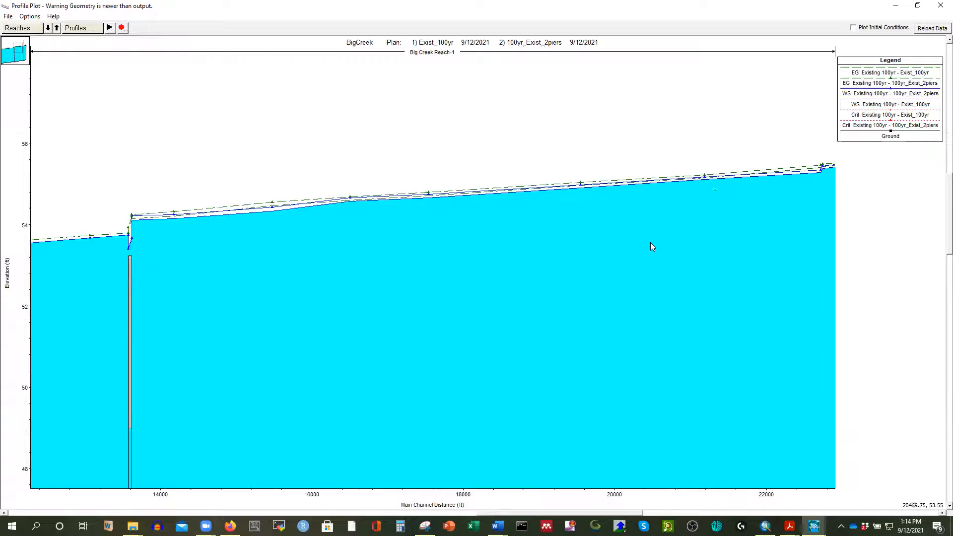
Step: Alternately highlight the water surface lines of 100yr_Exist_2piers and Exist_100yr to compare them upstream of the downstream bridge
click(875, 85)
click(872, 95)
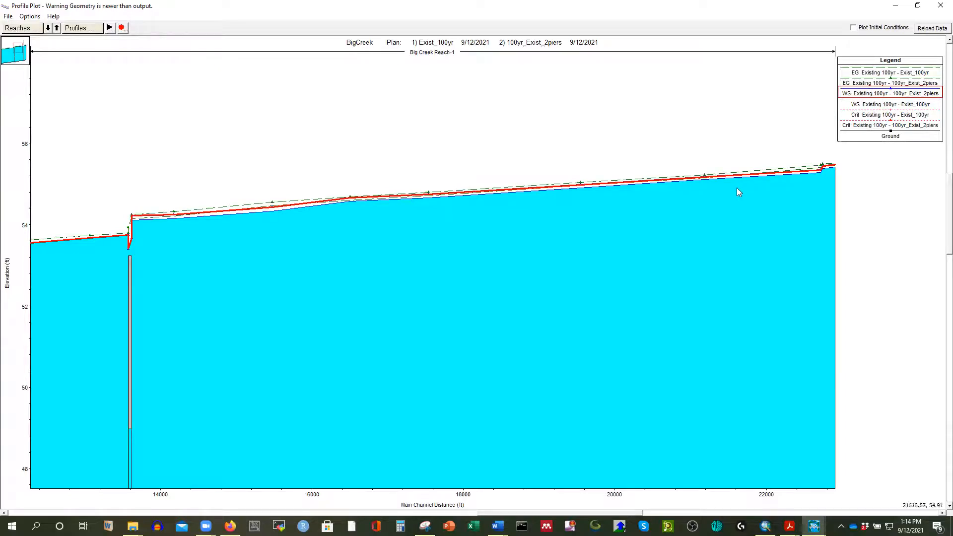
scroll(733, 182, up, 1)
scroll(741, 185, up, 1)
click(874, 94)
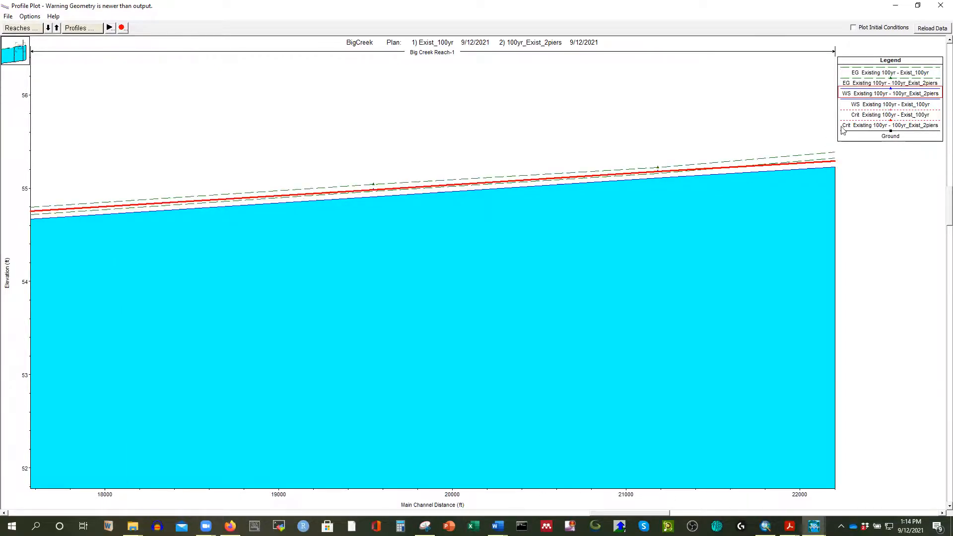
click(869, 106)
click(869, 94)
click(872, 107)
click(864, 95)
click(869, 106)
click(864, 94)
click(867, 105)
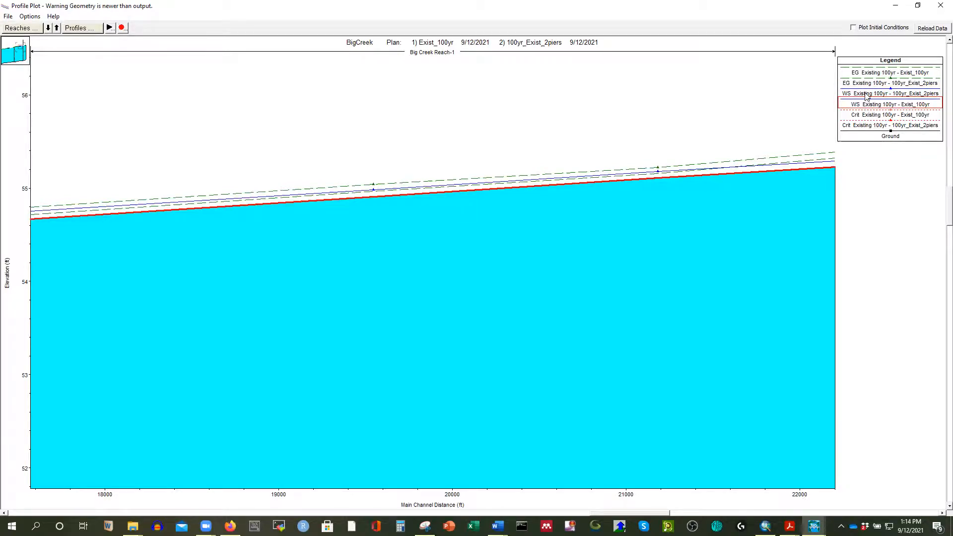
click(867, 94)
click(866, 105)
click(865, 95)
click(865, 105)
click(862, 96)
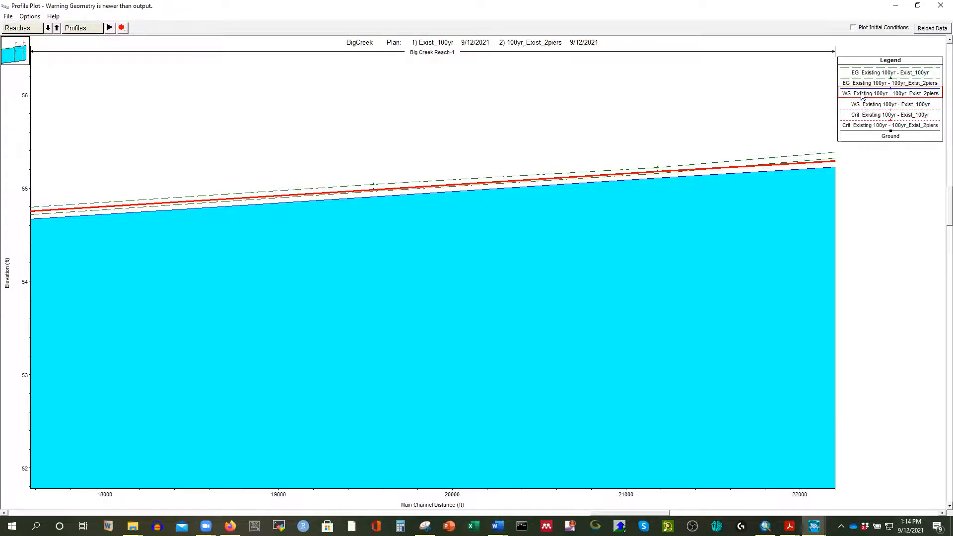
click(864, 105)
click(862, 95)
click(865, 106)
click(864, 94)
Step: View the whole reach in the profile plot again, restore its smaller window size and close it
scroll(757, 261, down, 2)
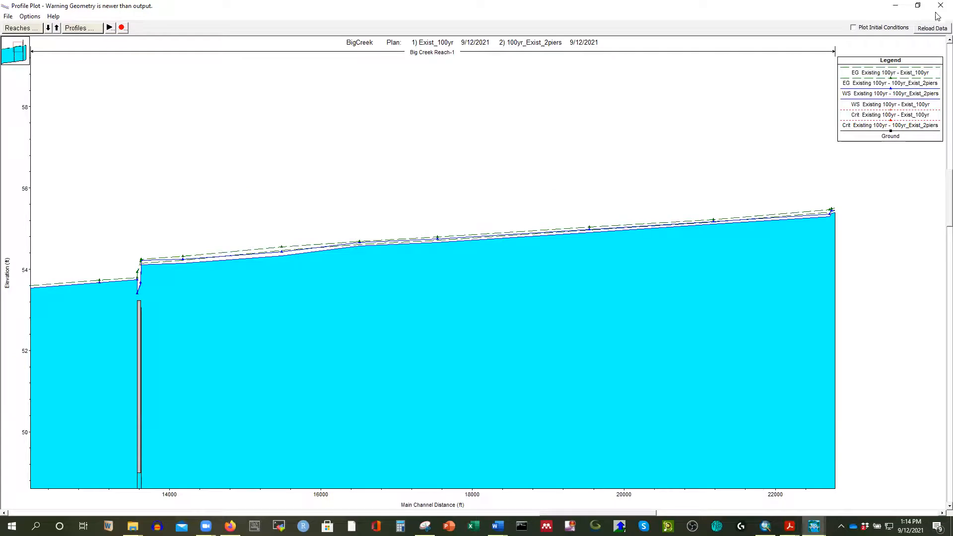
scroll(600, 166, down, 1)
scroll(700, 113, down, 1)
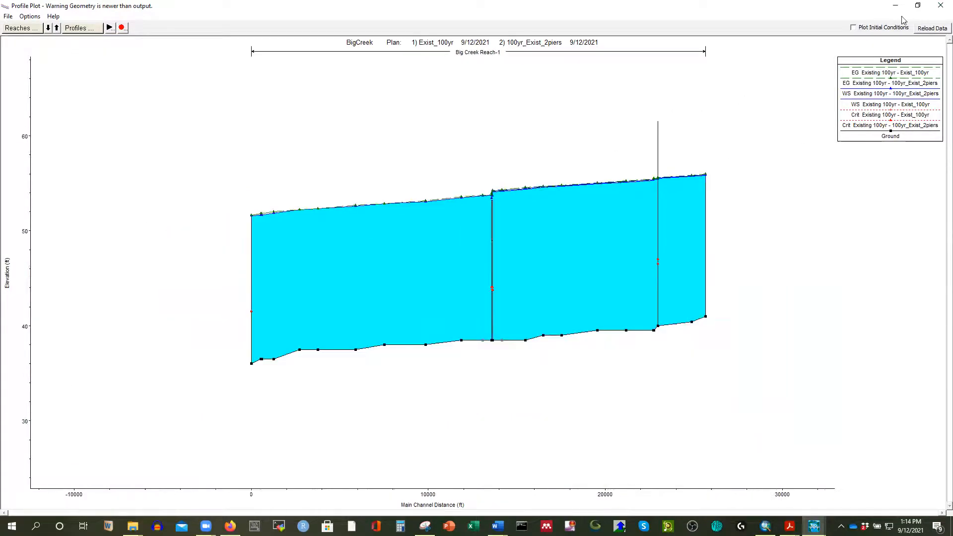
click(918, 5)
scroll(385, 296, up, 2)
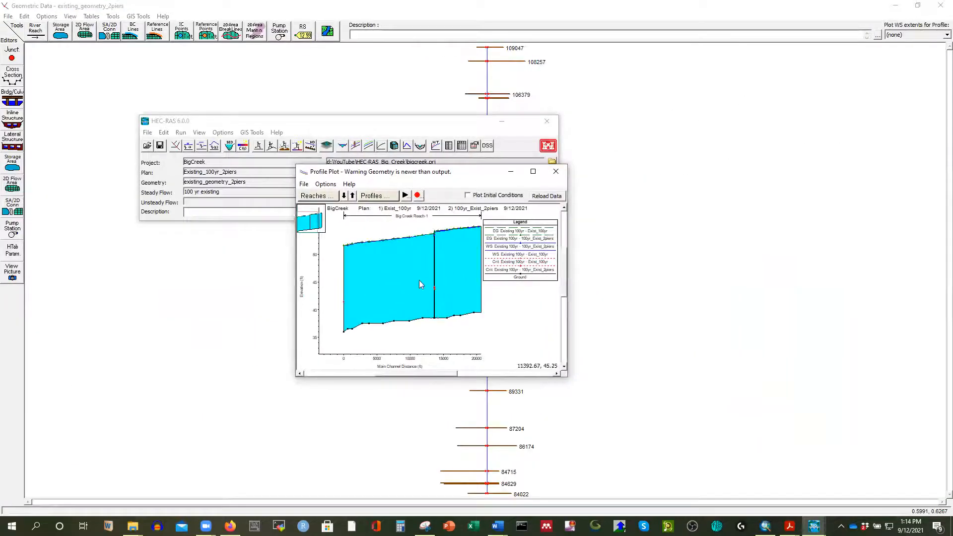
scroll(481, 276, up, 1)
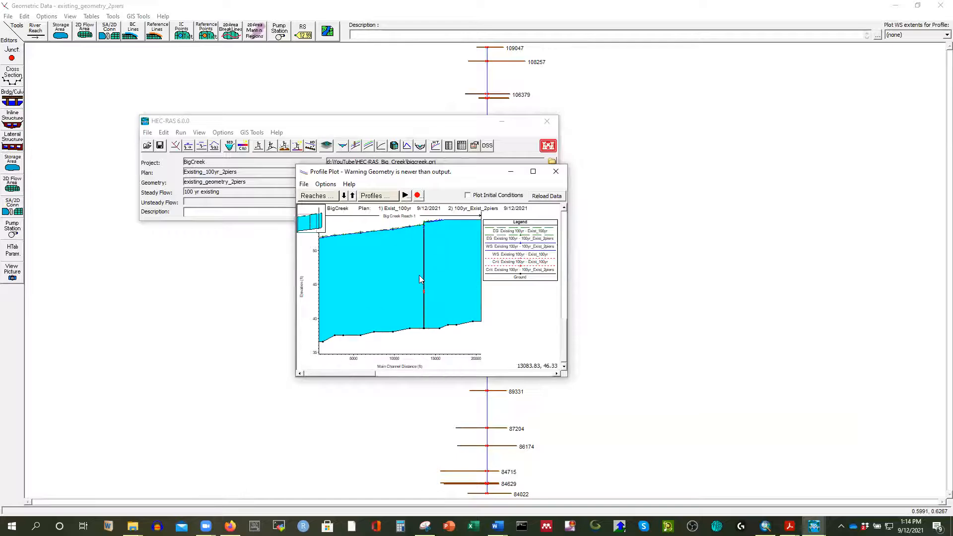
click(555, 171)
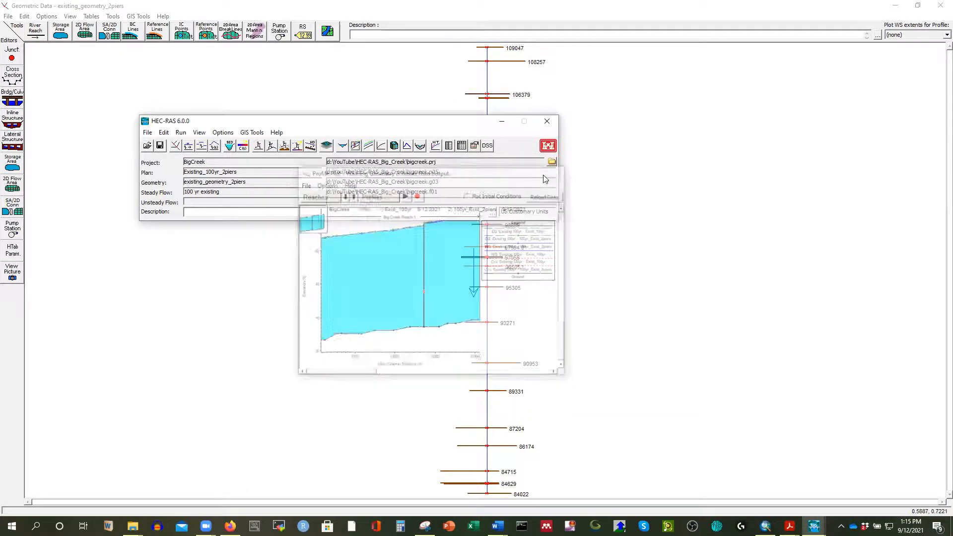
Step: Reopen the profile plot, copy it to the clipboard and paste it at the end of the Word document
click(354, 146)
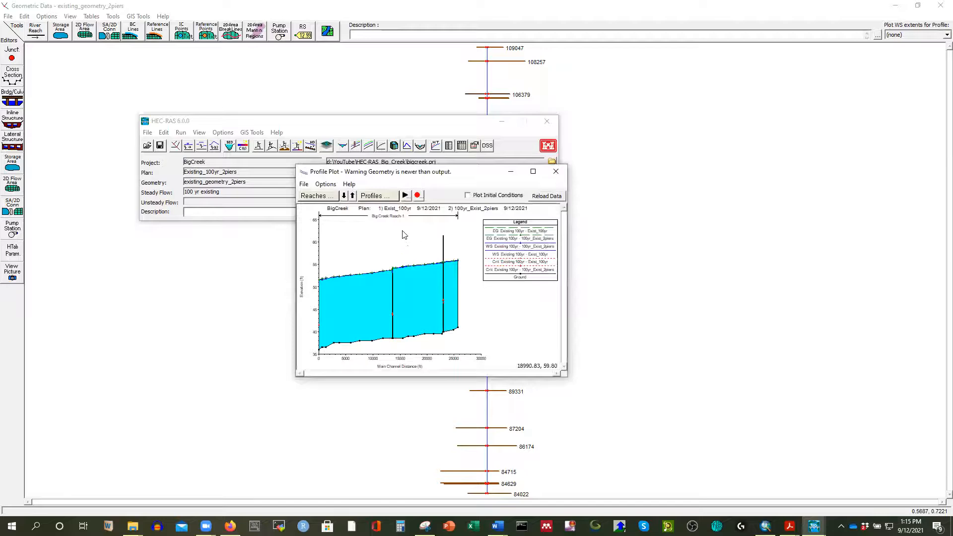
click(325, 184)
mouse_move(304, 184)
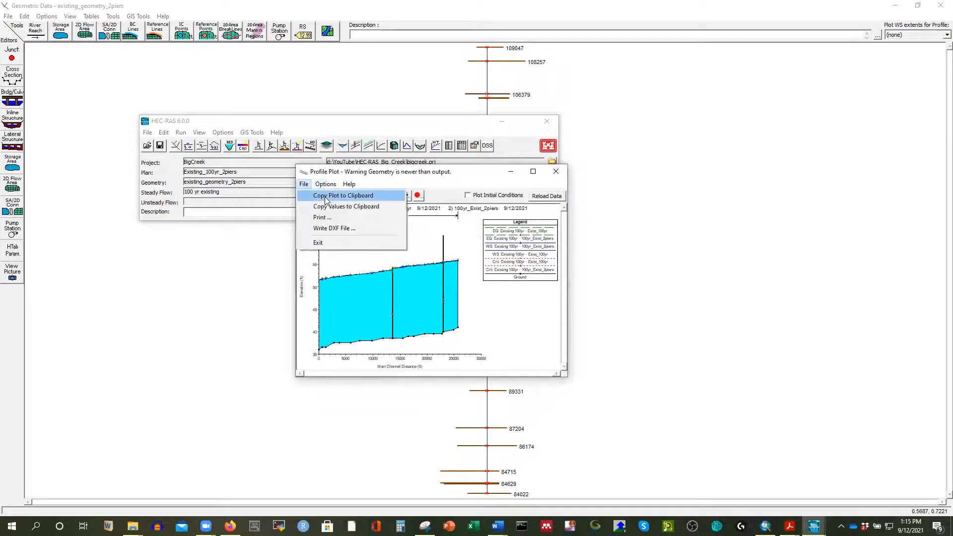
click(341, 195)
mouse_move(498, 525)
click(442, 476)
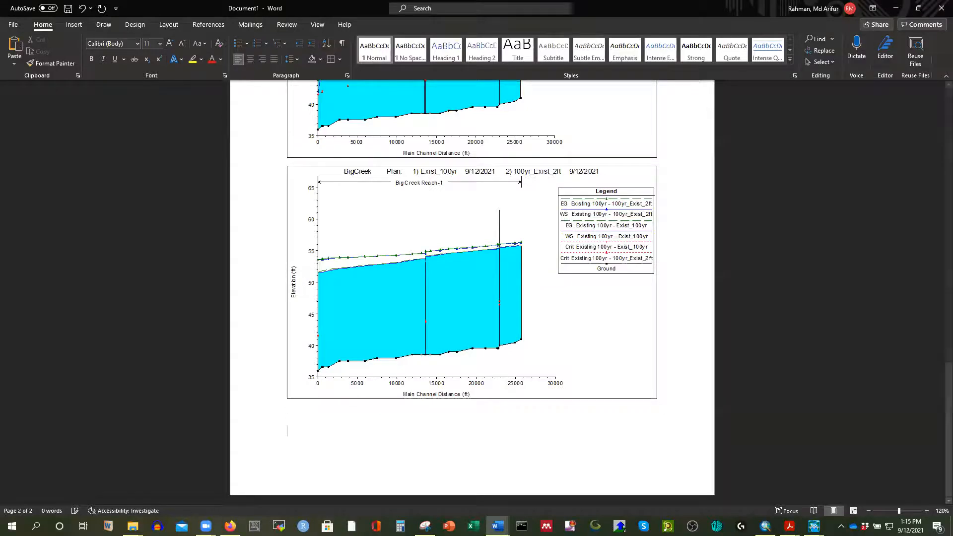
key(ctrl+v)
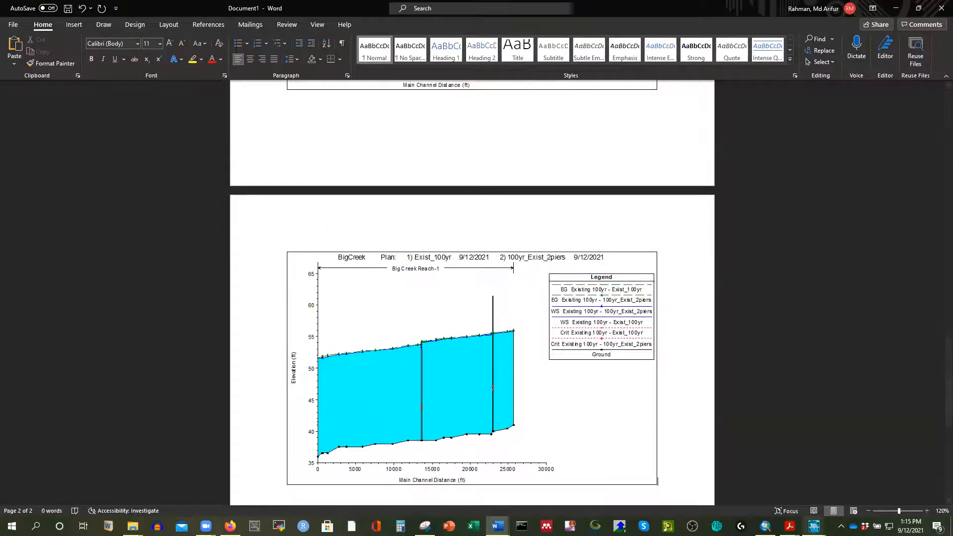
Step: Switch back to HEC-RAS and compare both plans' W.S. Elev values across all river stations in the profile output table
mouse_move(814, 526)
click(711, 484)
click(461, 145)
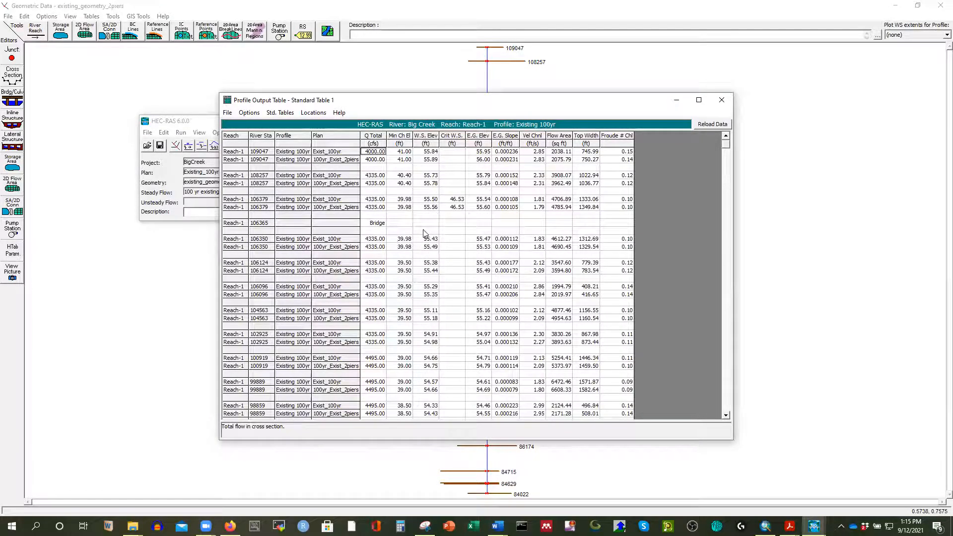
click(430, 140)
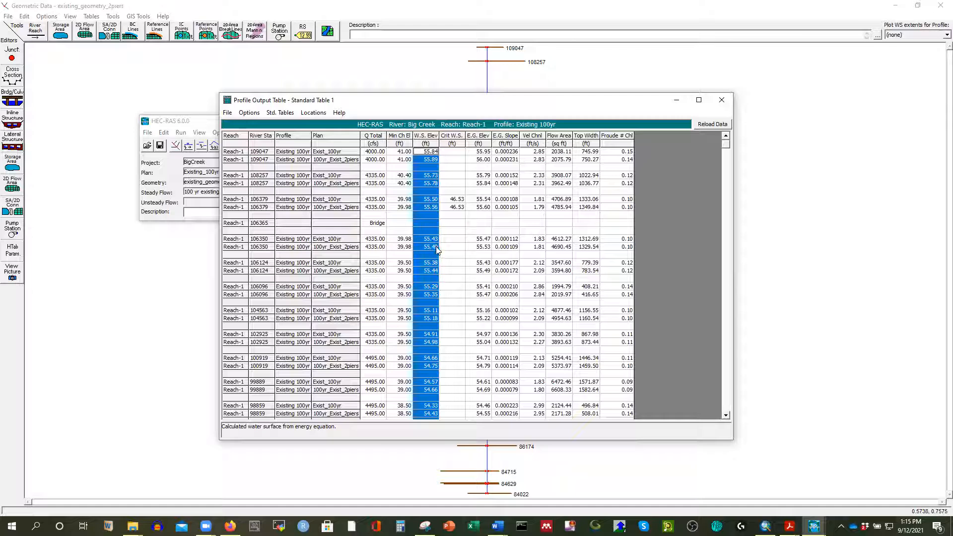
scroll(436, 249, down, 15)
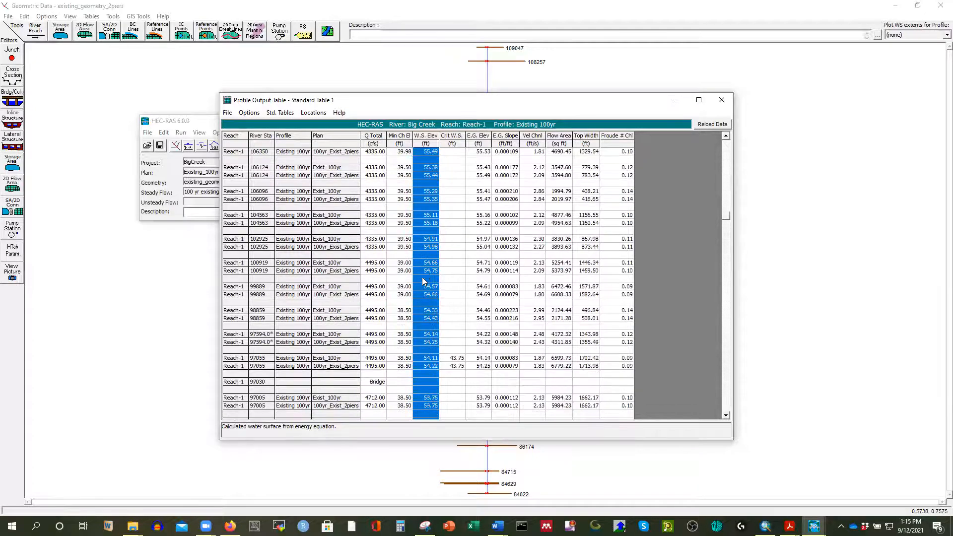
scroll(425, 283, down, 1)
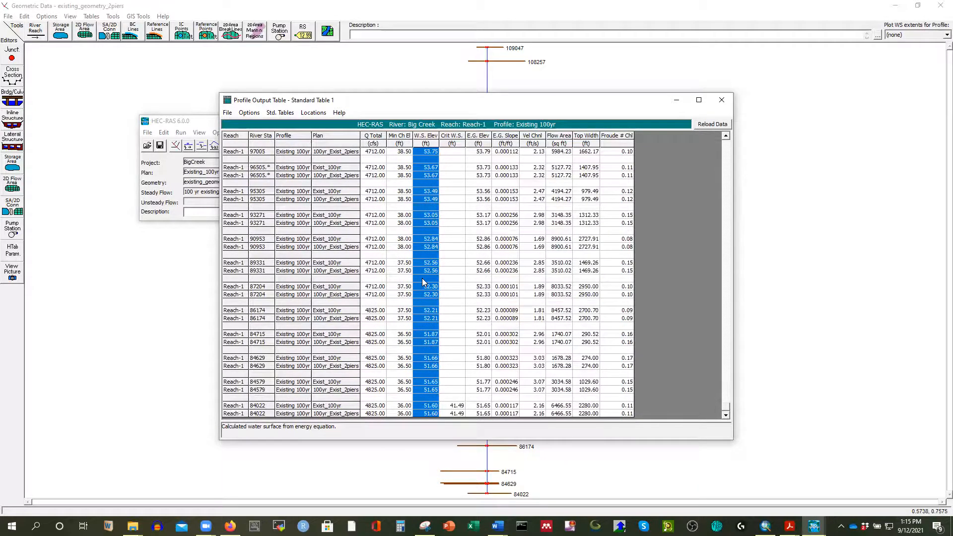
scroll(425, 282, up, 3)
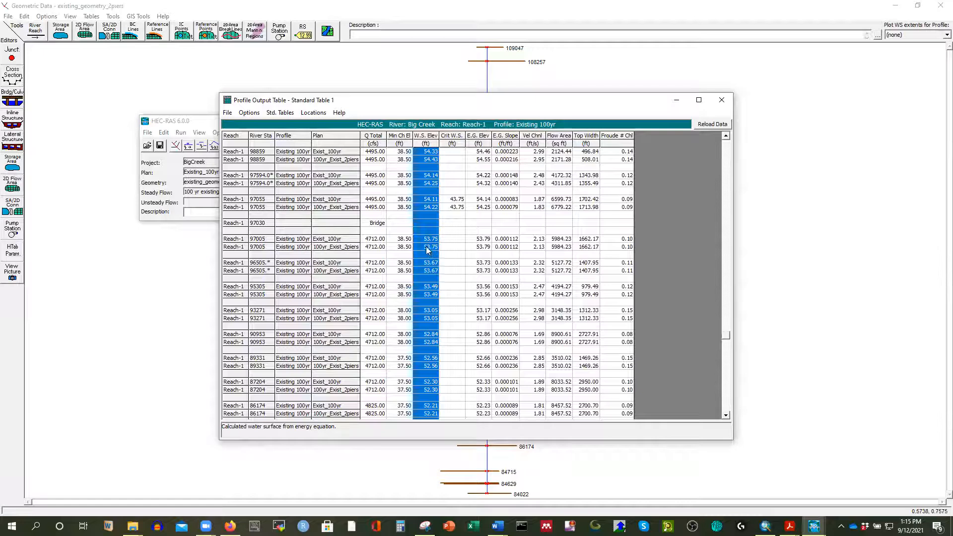
click(722, 101)
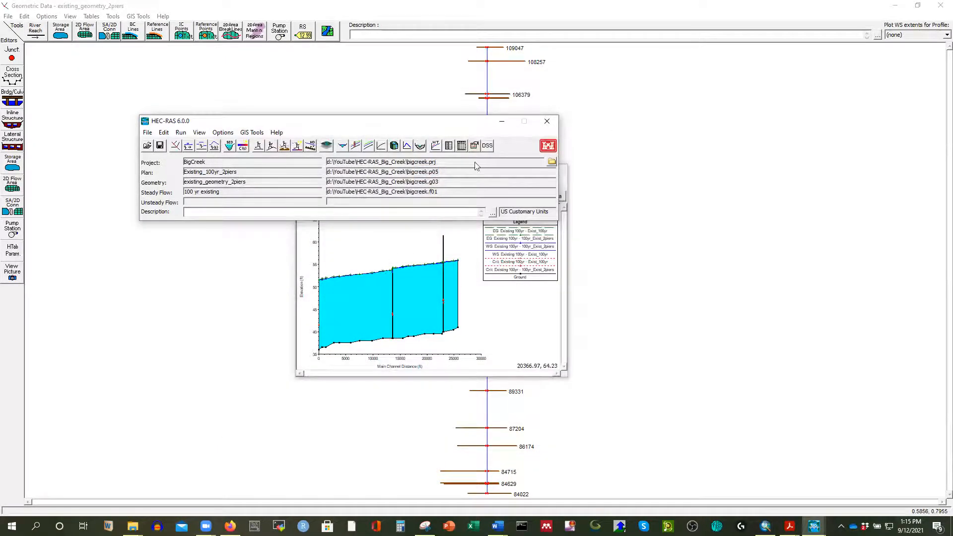
Step: Examine the water surface step at the downstream bridge in the profile plot, and close the plot
click(415, 255)
scroll(386, 277, up, 4)
scroll(420, 240, up, 2)
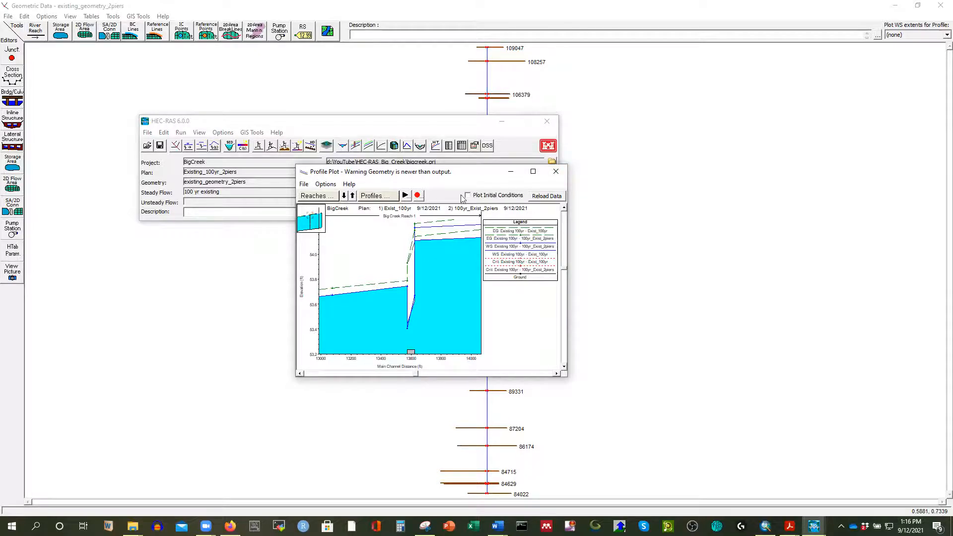
click(556, 176)
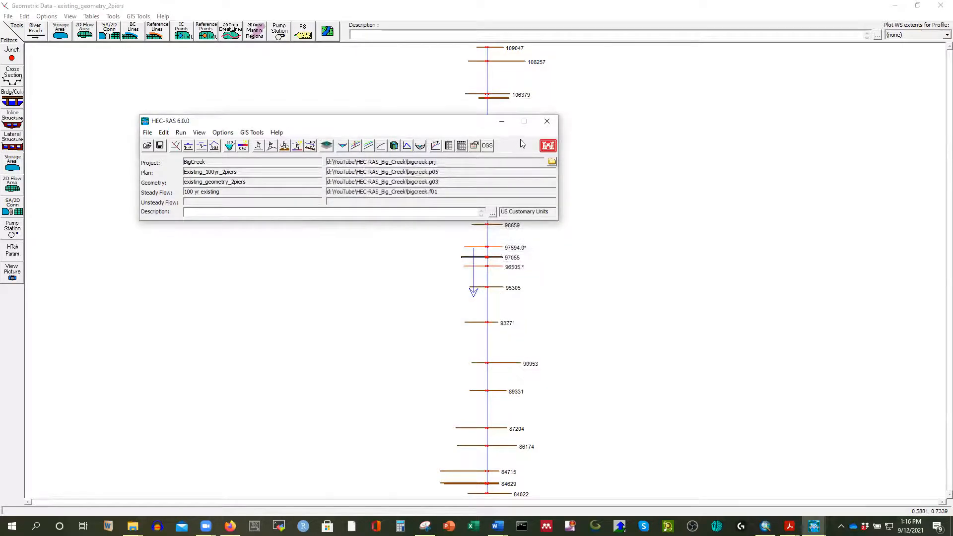
Step: Open the pier data of the bridge at river station 97030 and give pier 1 a debris width of 30 and height of 10
click(11, 98)
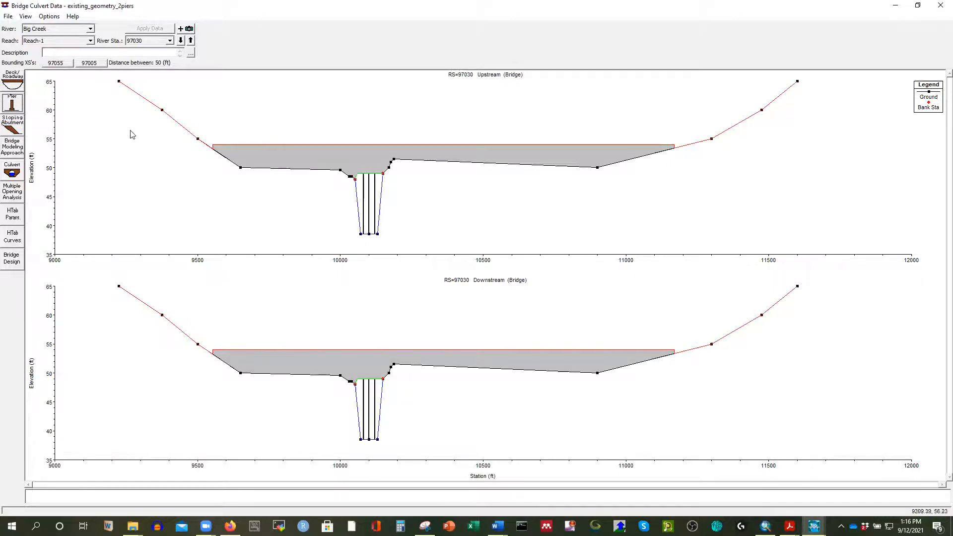
click(13, 104)
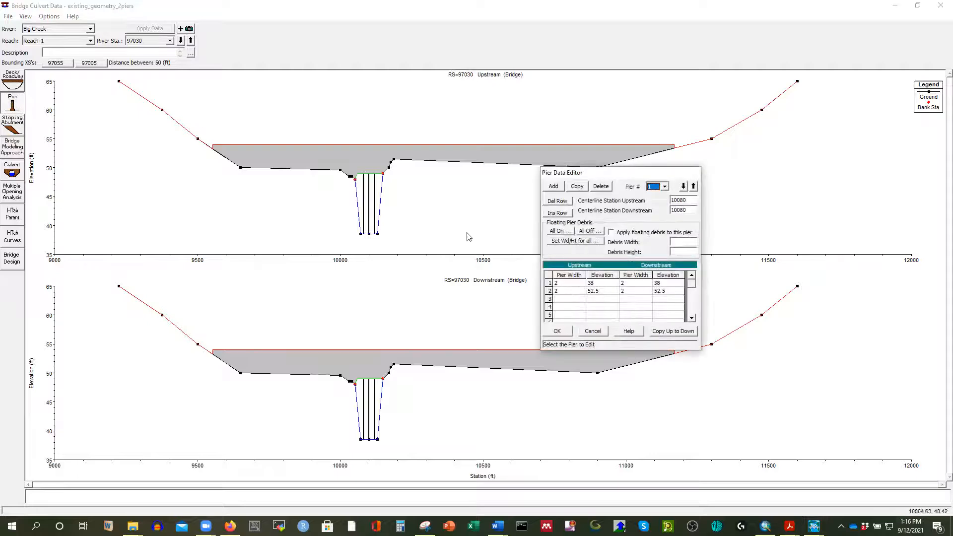
drag(614, 176, 498, 159)
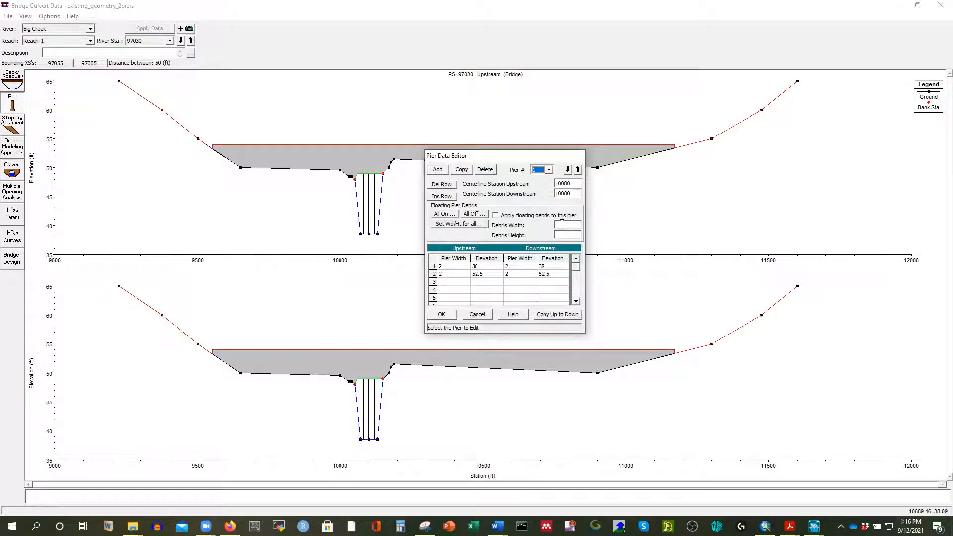
click(563, 225)
text(30)
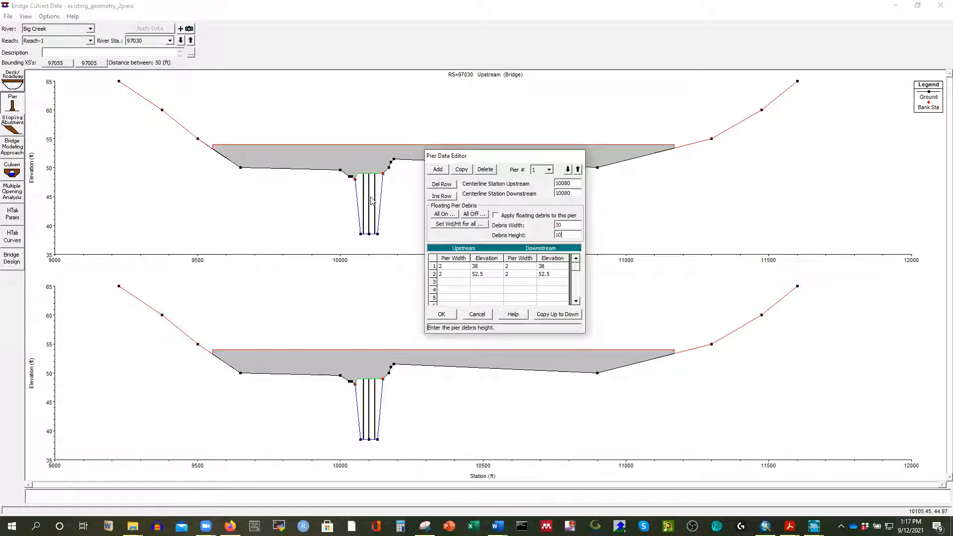
Step: Enter a debris width of 30 and height of 10 for the second and third piers, and accept the pier data
click(568, 170)
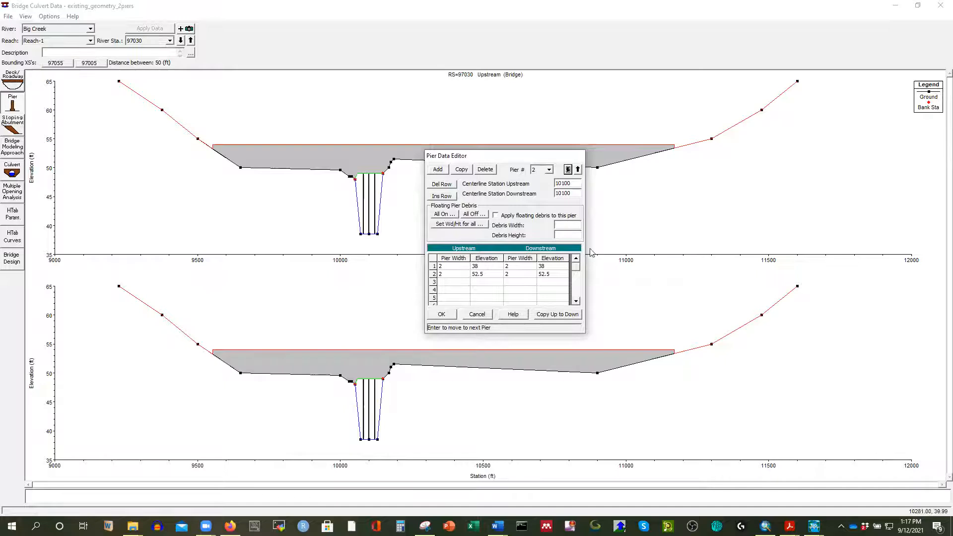
click(563, 224)
text(30)
click(561, 234)
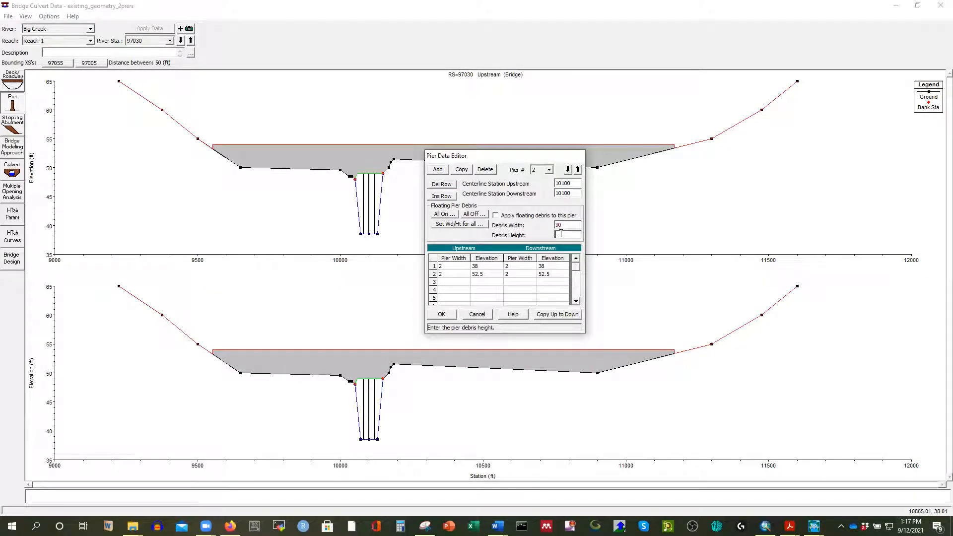
click(568, 169)
click(569, 226)
click(567, 234)
text(10)
click(441, 315)
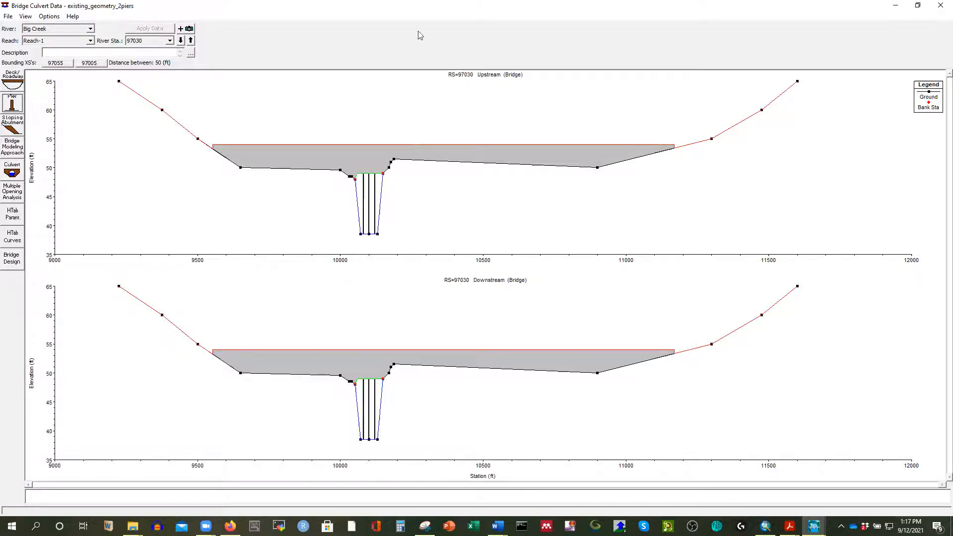
Step: Close the bridge editor and save the geometry under the new title existing_geometry_2piers_Debris
click(941, 6)
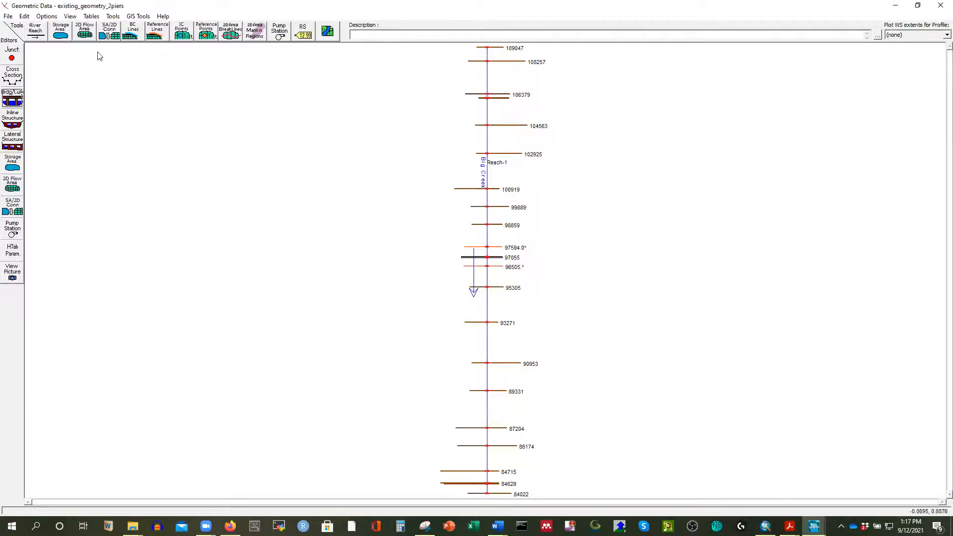
click(7, 16)
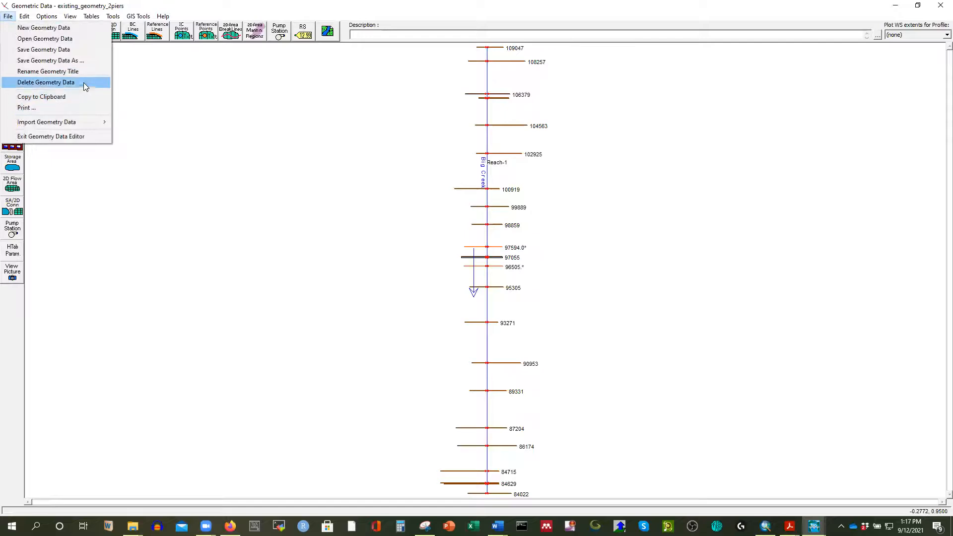
click(75, 61)
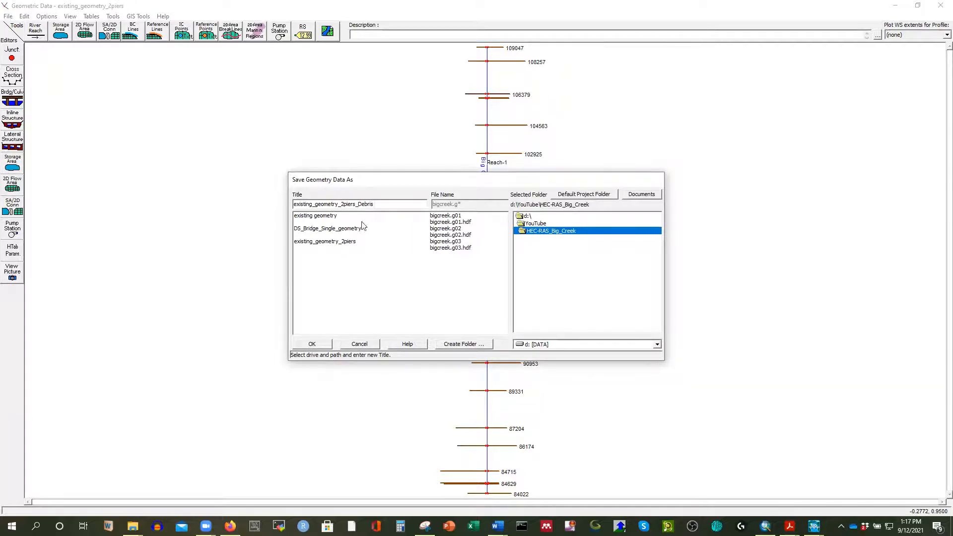
click(317, 348)
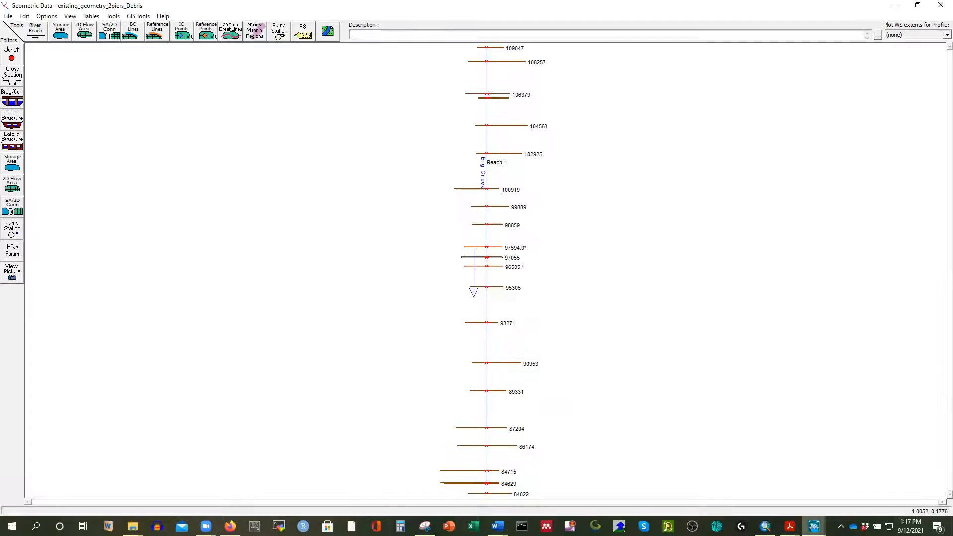
Step: Set up a steady flow analysis using the existing_geometry_2piers_Debris geometry and the 100 yr existing flow file
click(814, 527)
click(758, 493)
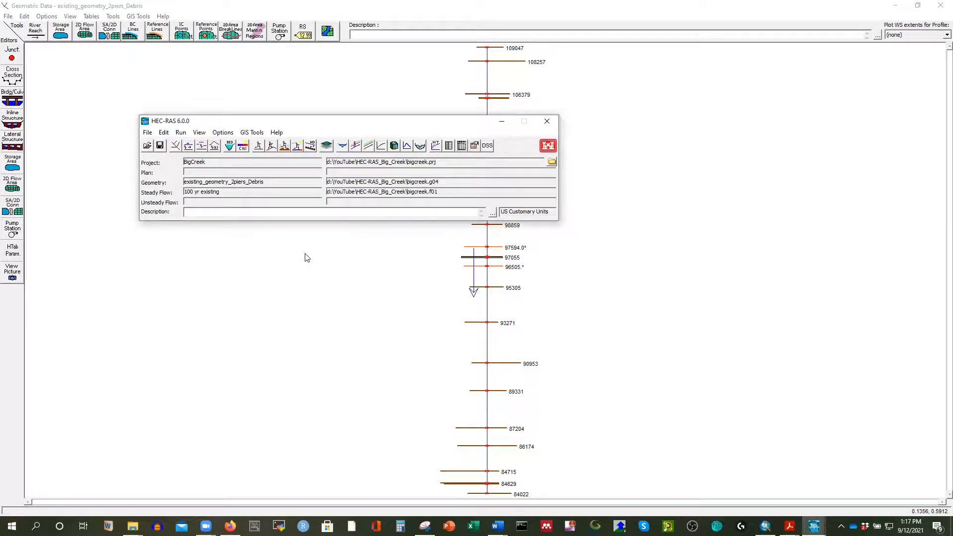
click(180, 133)
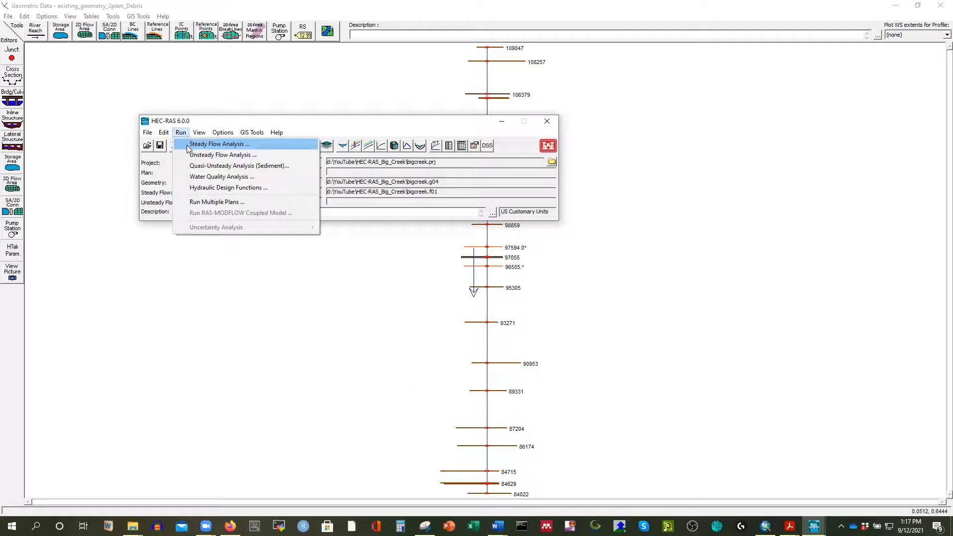
click(190, 145)
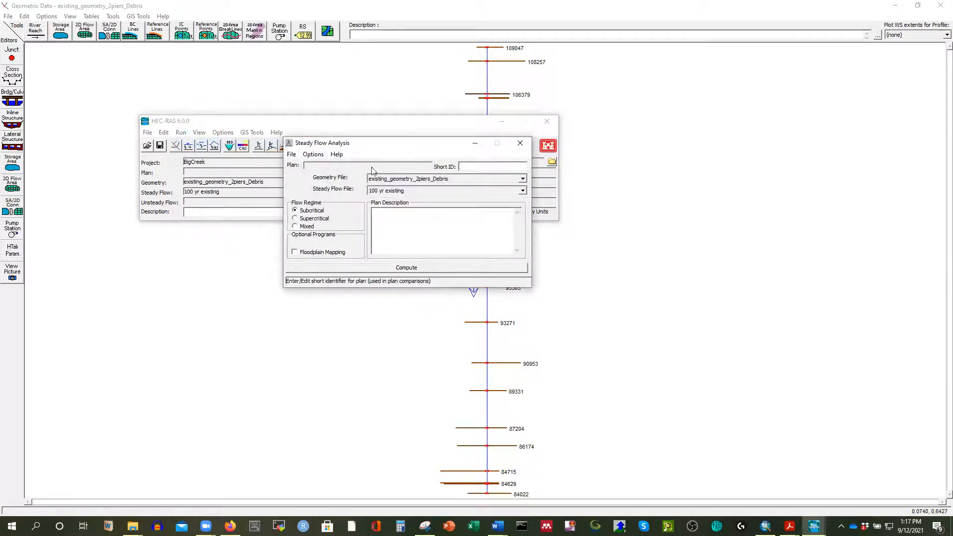
click(423, 193)
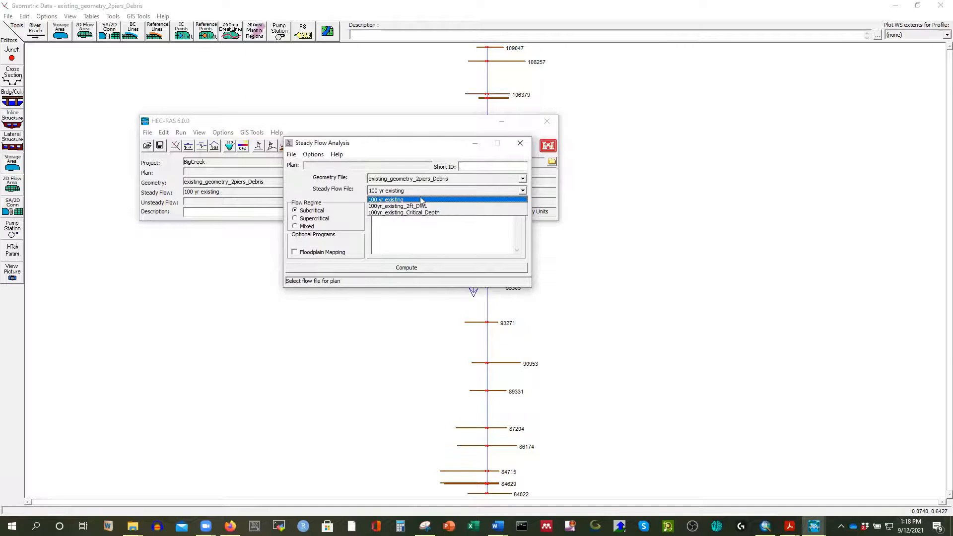
click(358, 186)
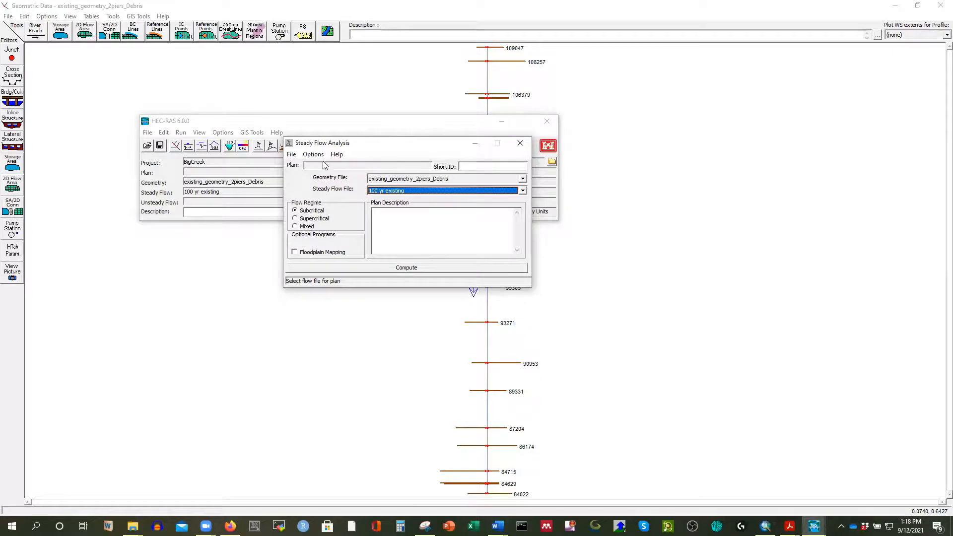
Step: Save the plan as Existing_100yr_2piers_Debris with the short identifier 100yr_Exist_Debris
click(291, 154)
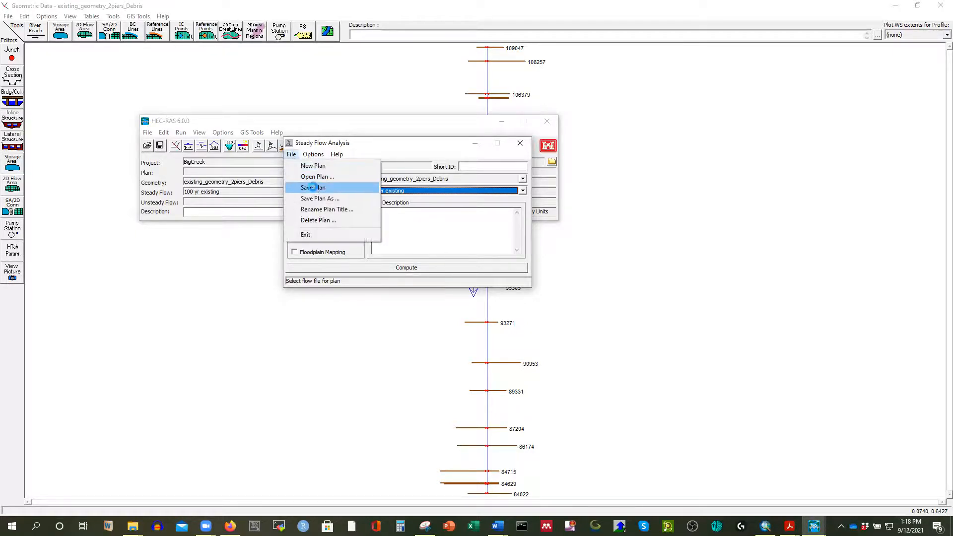
click(312, 187)
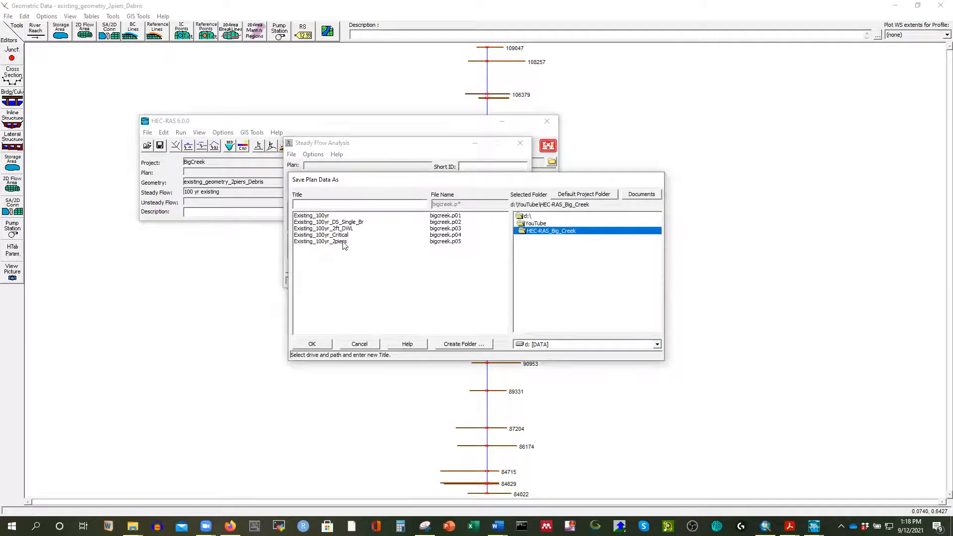
click(343, 244)
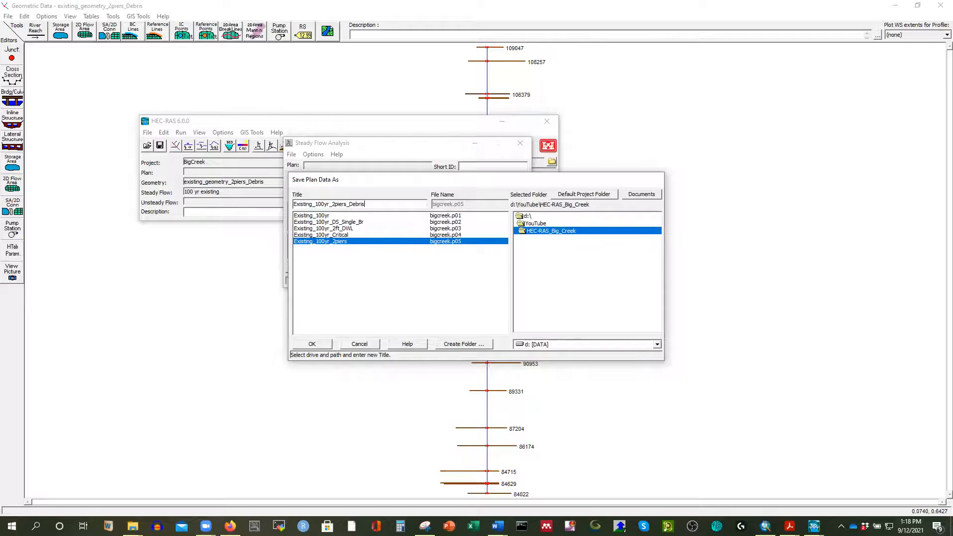
click(313, 344)
text(100yr_Exist_Debris)
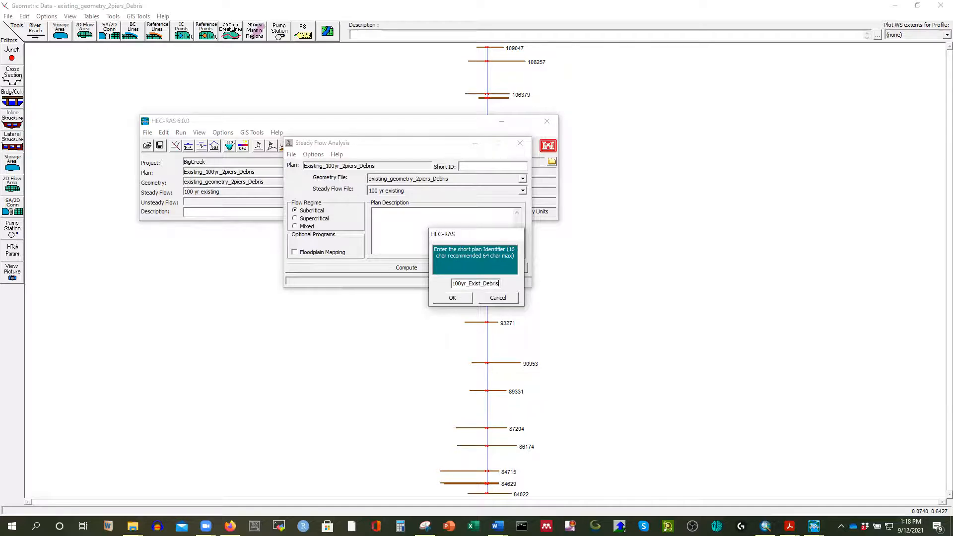
click(453, 298)
Step: Compute the debris plan's steady flow simulation, and close the computation and analysis windows
click(406, 268)
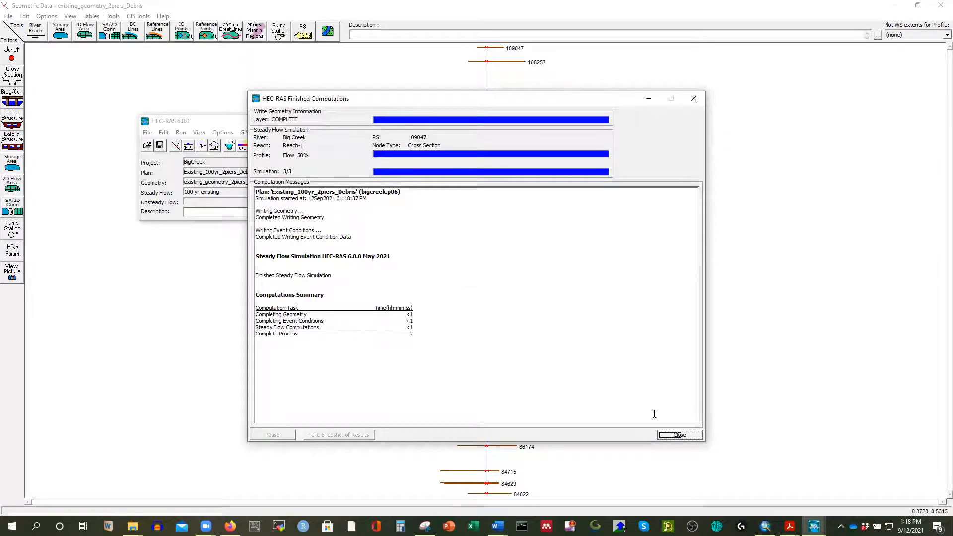
click(678, 435)
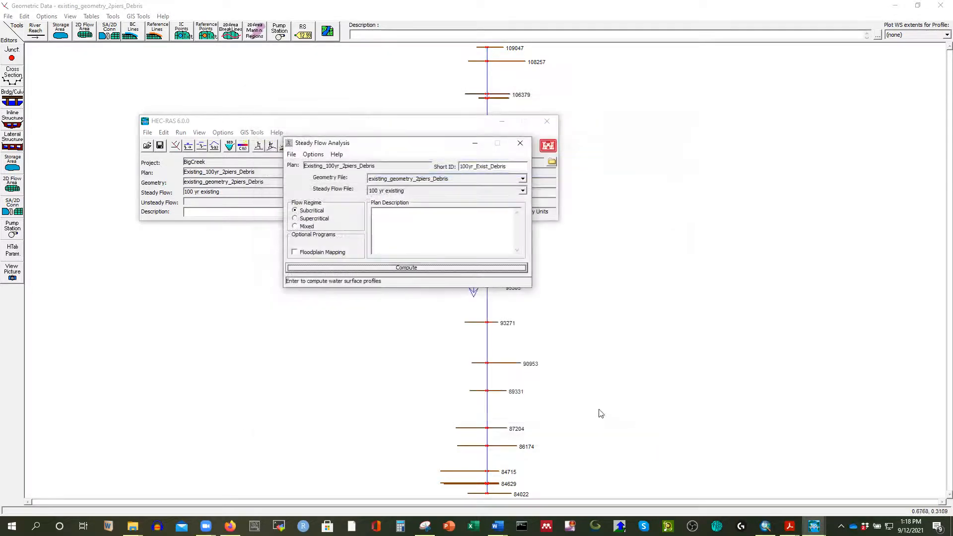
click(520, 144)
Step: Open the profile plot at full size and add the Existing_100yr plan for comparison with the debris plan
click(357, 146)
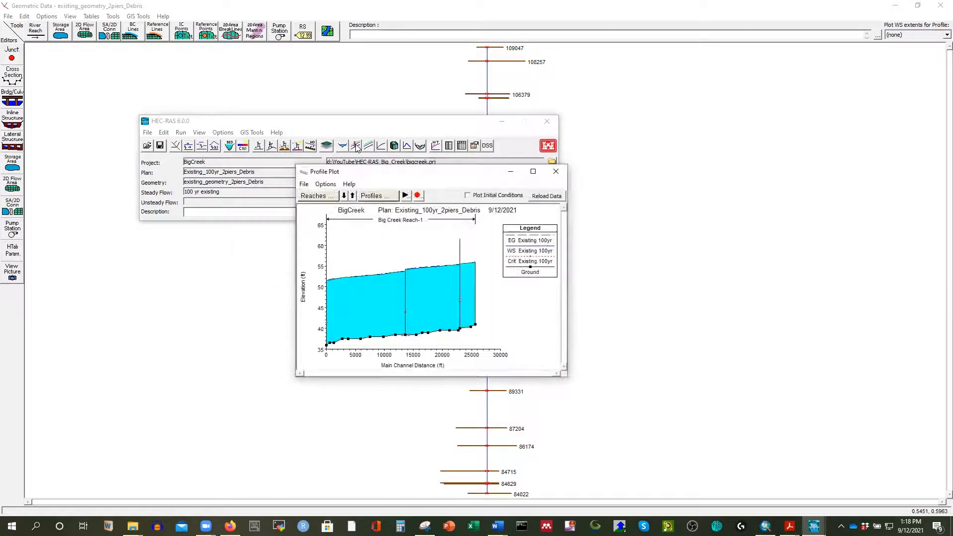
click(534, 173)
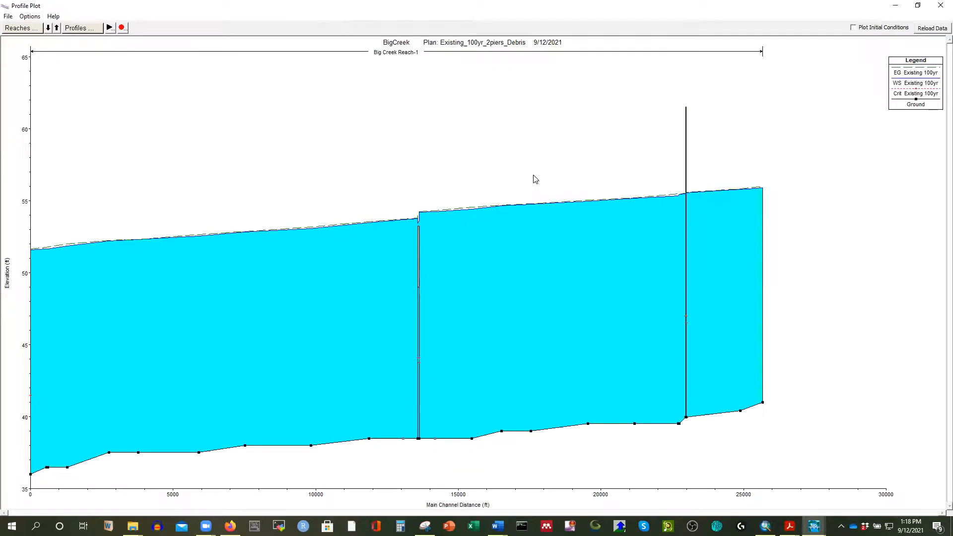
click(29, 16)
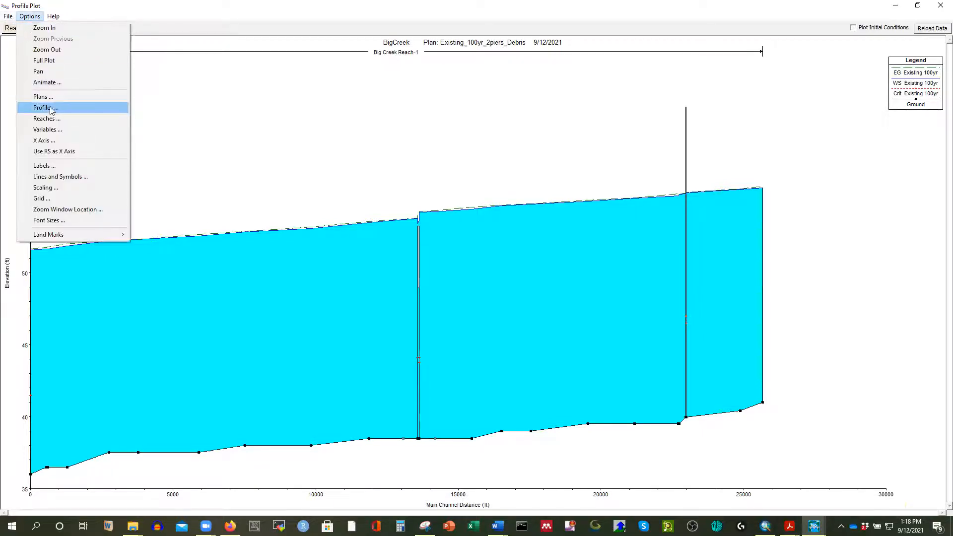
click(48, 96)
click(364, 253)
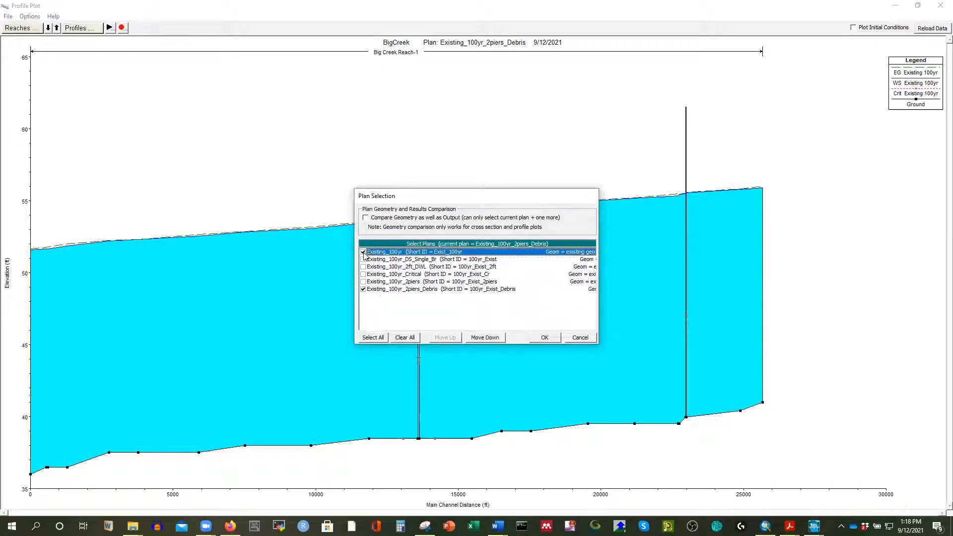
click(544, 337)
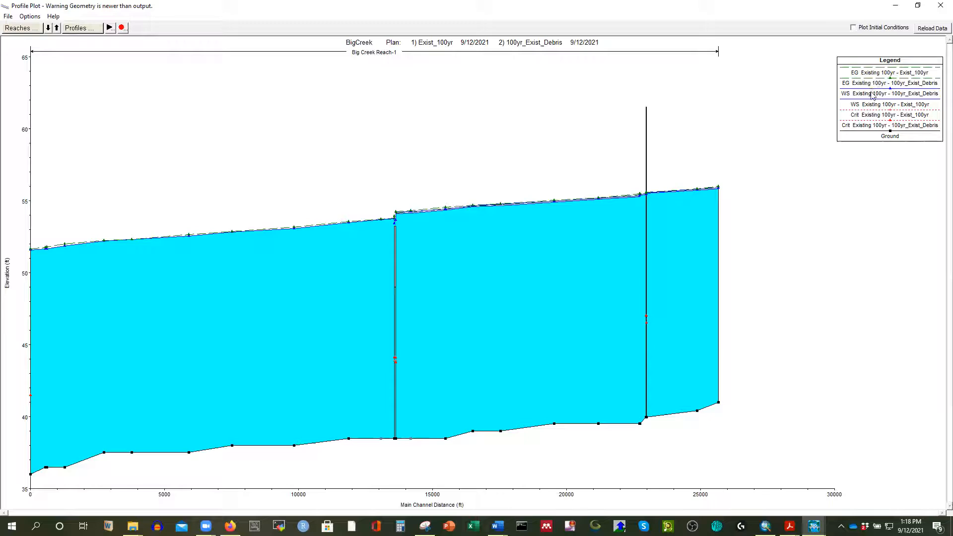
Step: Compare the highlighted water surface lines of Exist_100yr and 100yr_Exist_Debris upstream of the downstream bridge, and close the plot
scroll(559, 218, up, 2)
scroll(559, 222, down, 1)
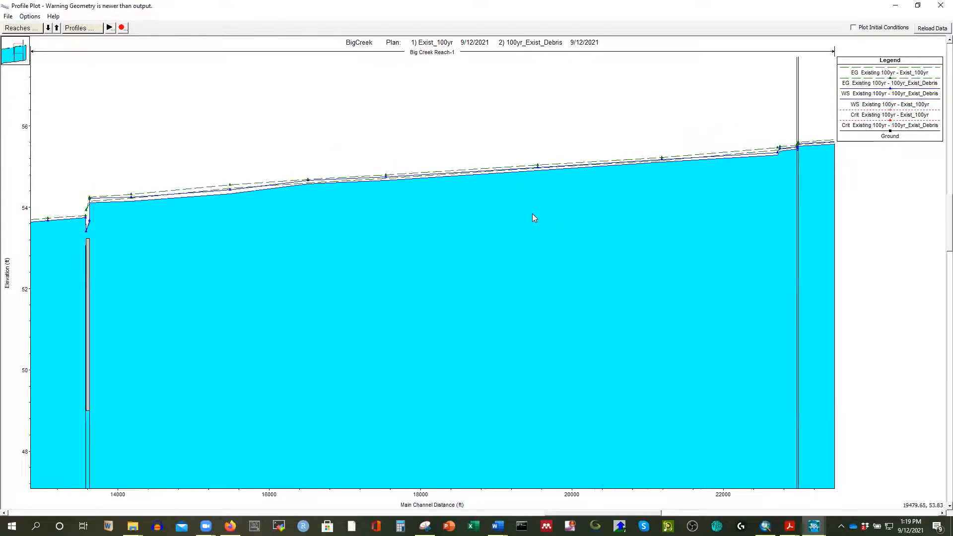
click(856, 97)
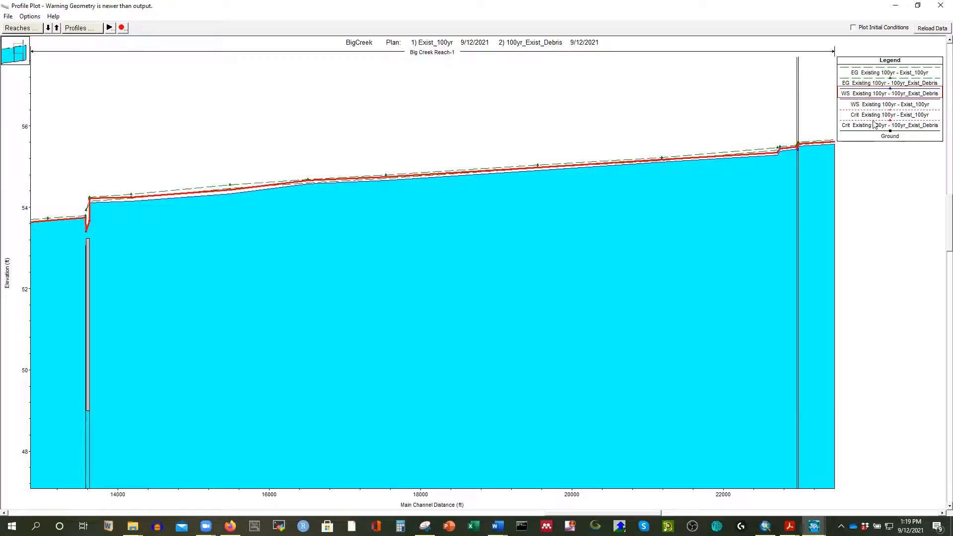
click(868, 106)
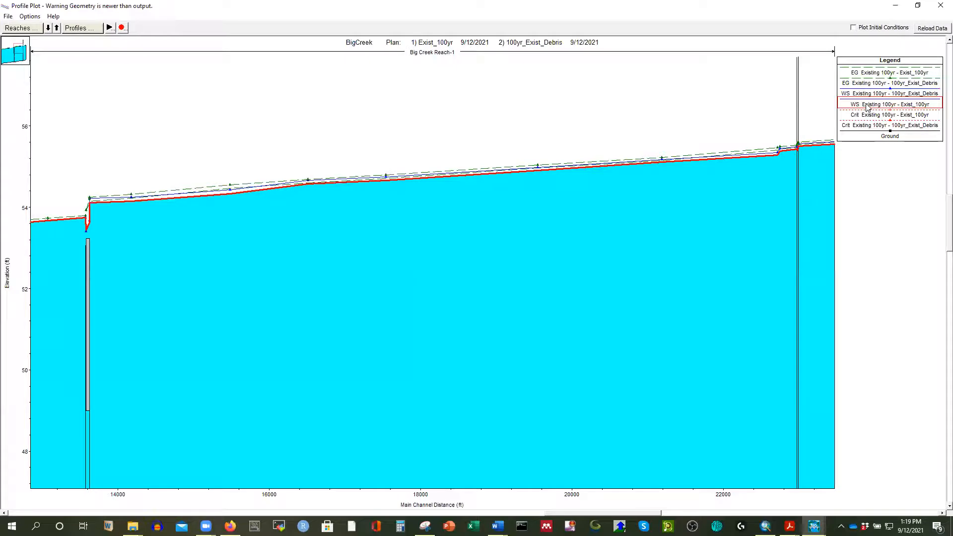
click(867, 95)
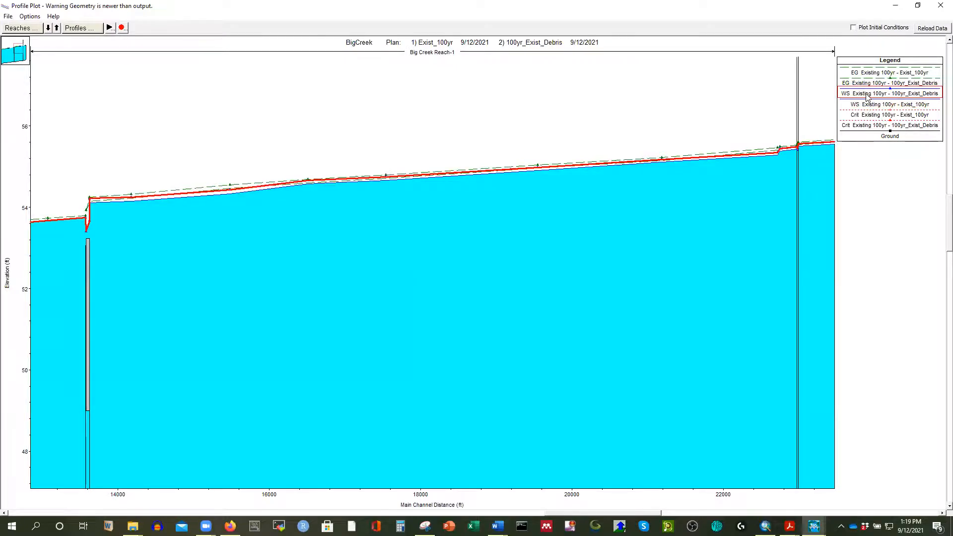
scroll(400, 177, up, 3)
scroll(400, 177, down, 3)
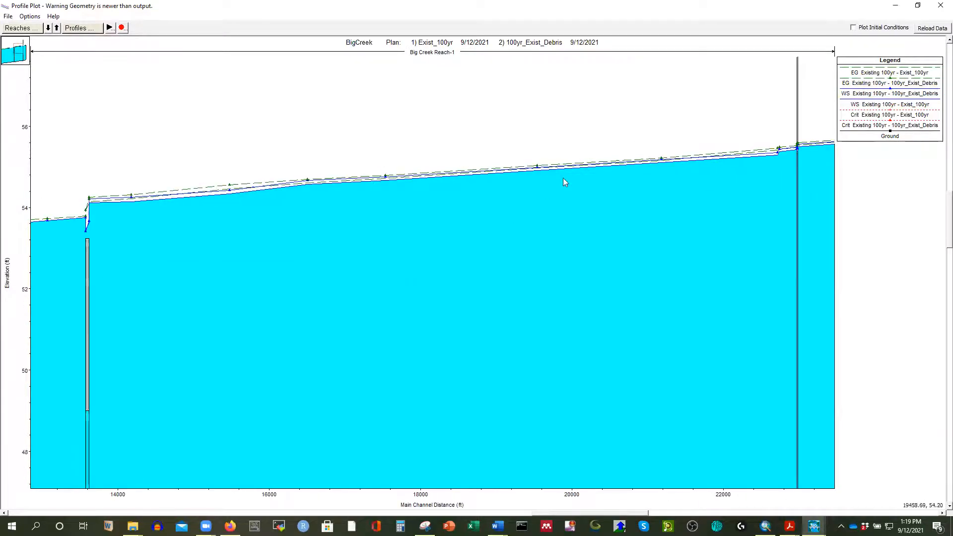
click(939, 7)
Step: Copy the profile plot comparing Exist_100yr and 100yr_Exist_Debris into Word's Document1 after the two-pier plot, and close the plot back in HEC-RAS
click(355, 145)
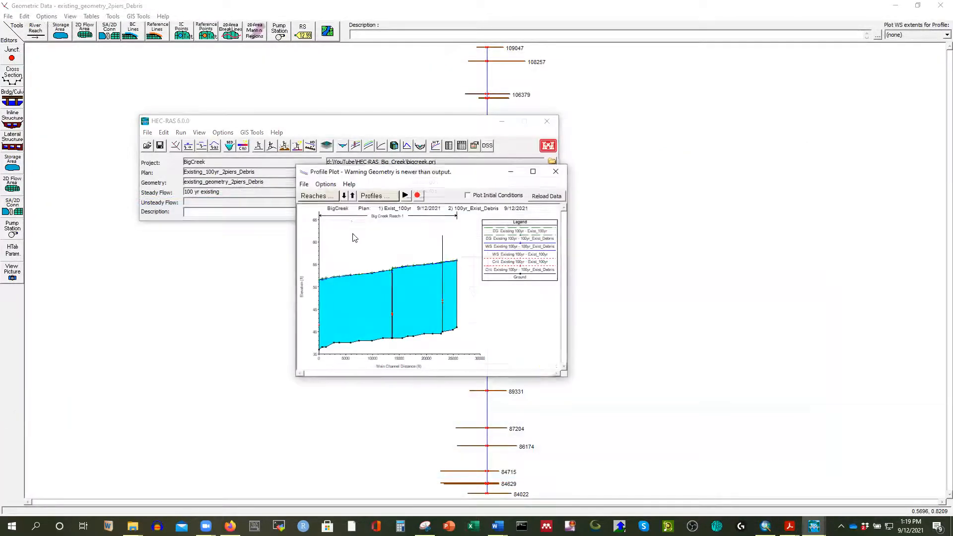
click(304, 185)
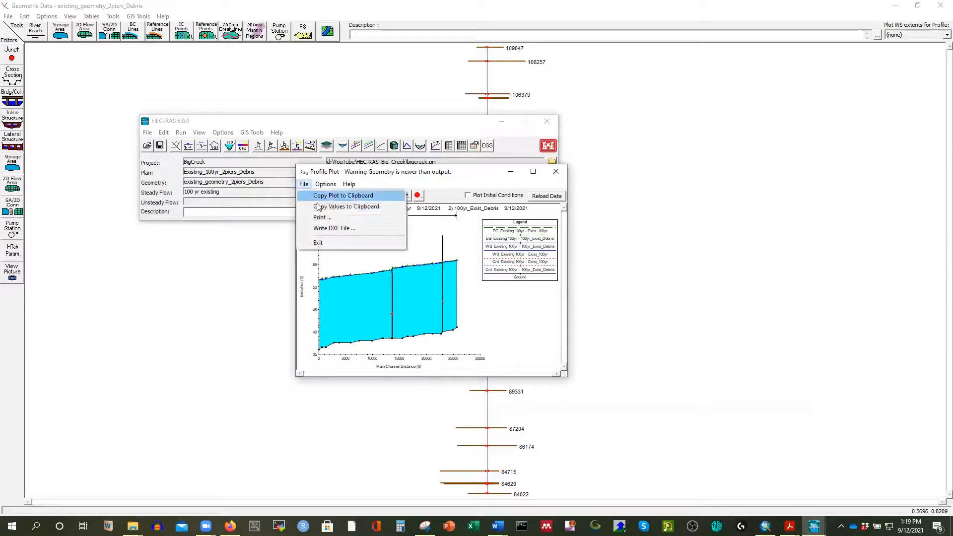
click(338, 196)
mouse_move(498, 527)
click(441, 478)
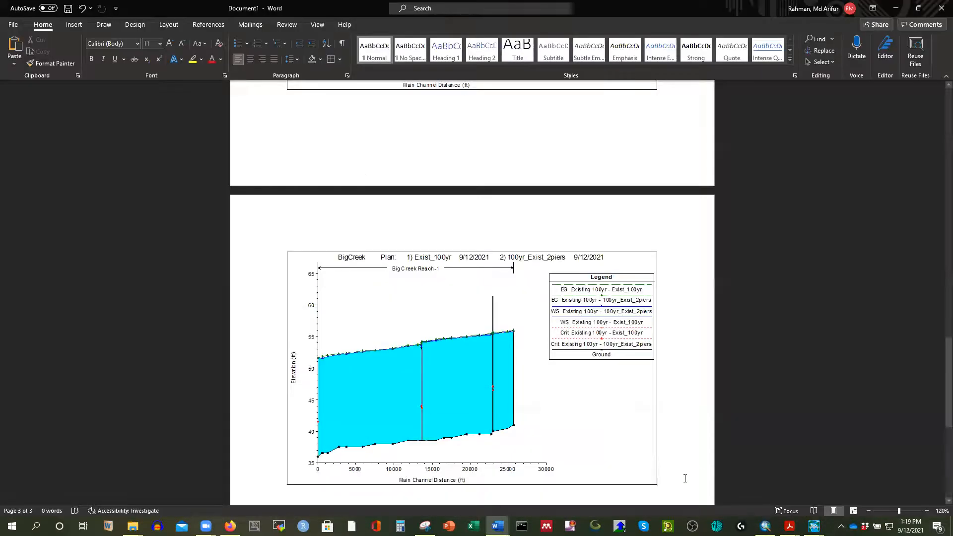
key(ctrl+v)
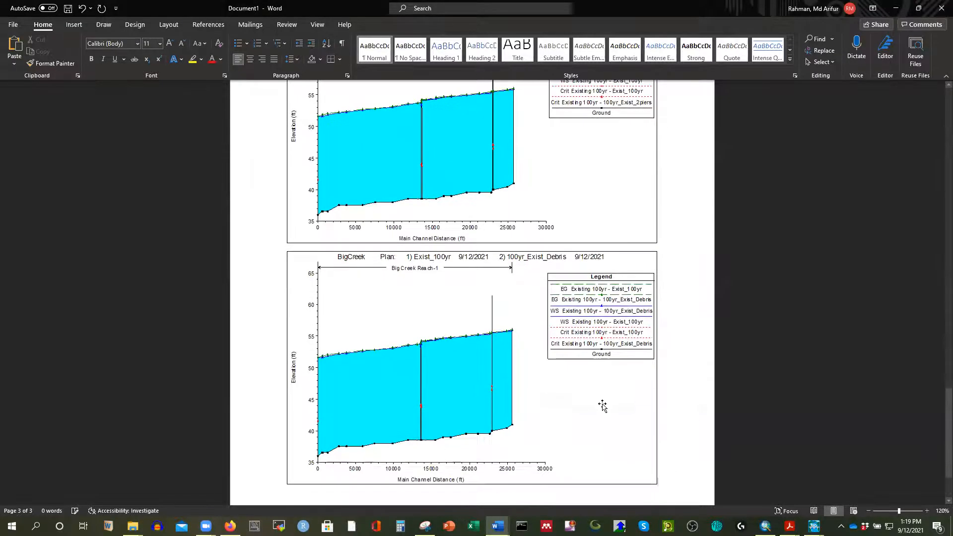
mouse_move(814, 527)
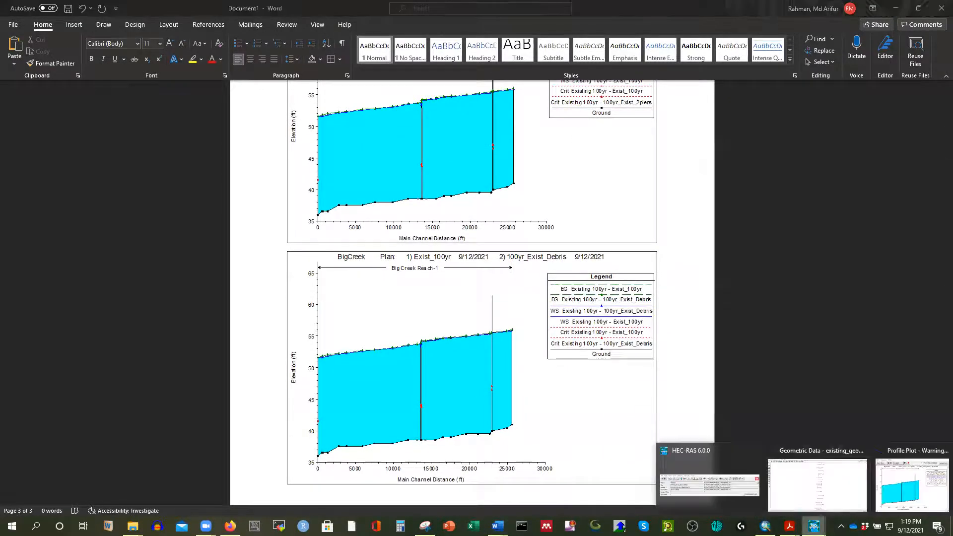
click(892, 491)
click(555, 172)
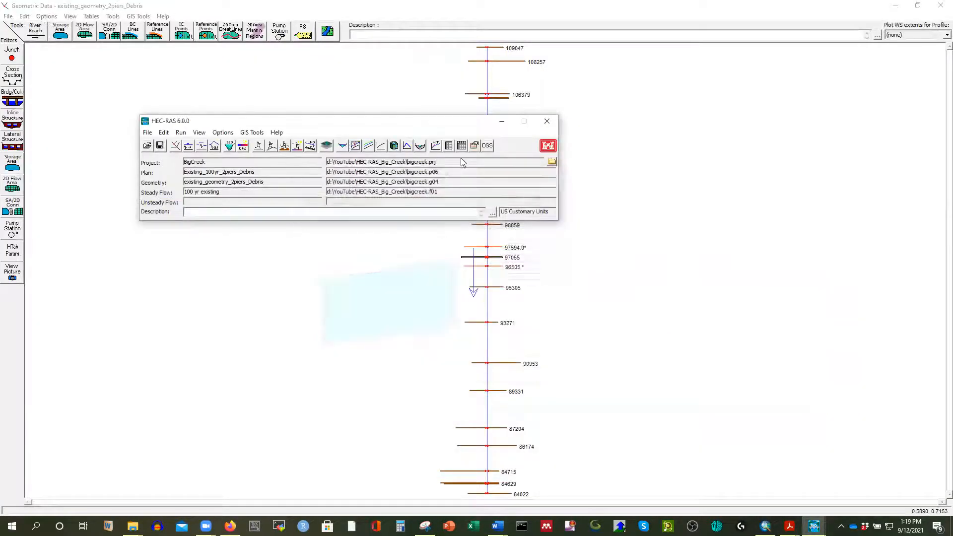
Step: Copy the cross section plot at station 97030 BR U into Word's Document2 below the 2ft plot, and close the plot back in HEC-RAS
click(342, 145)
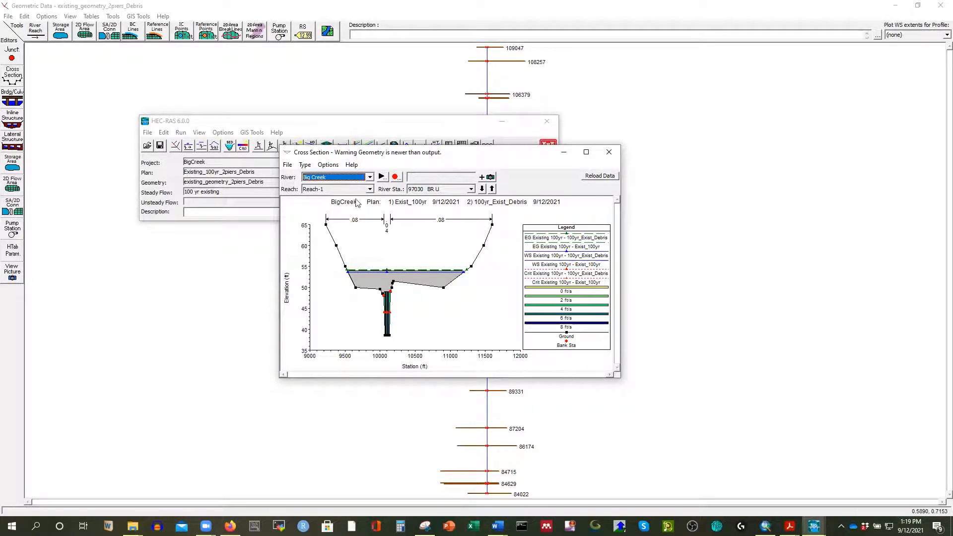
click(287, 166)
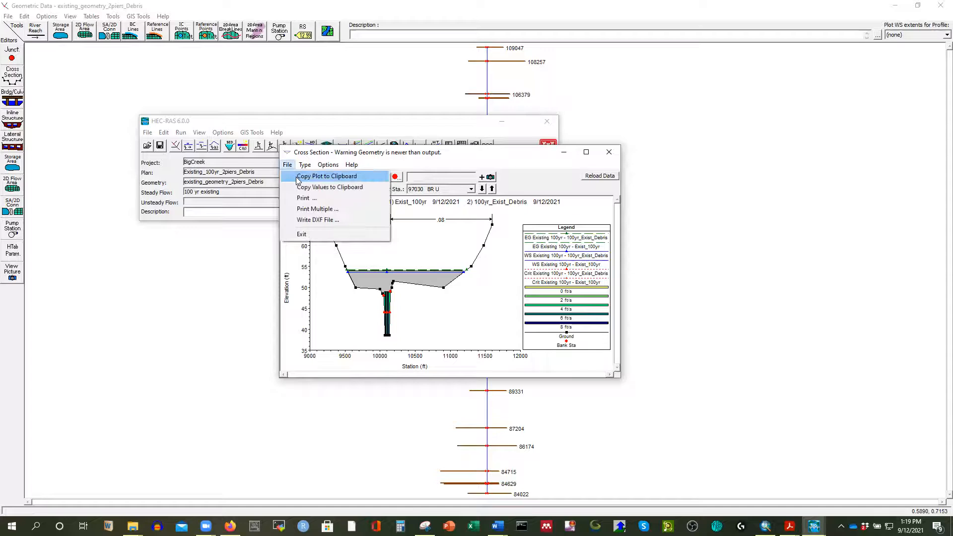
click(299, 177)
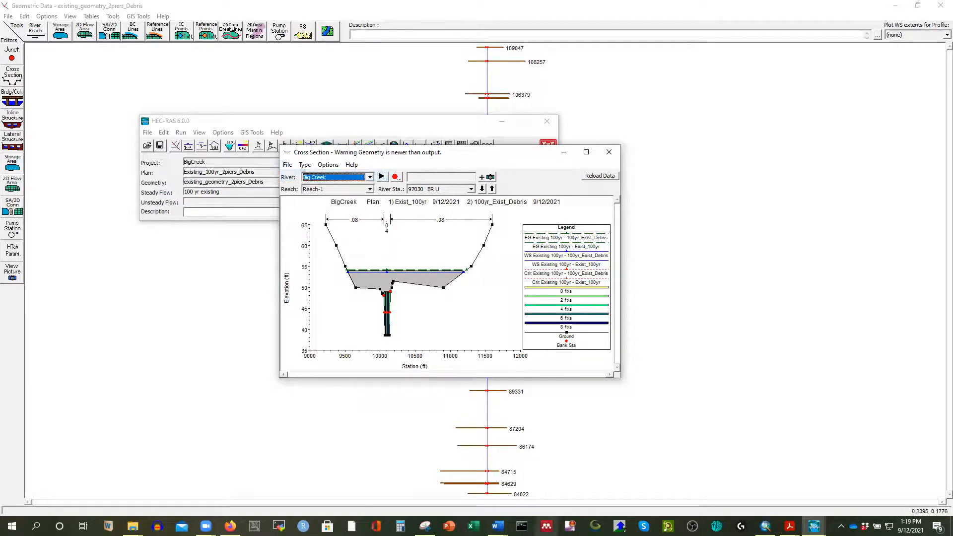
click(522, 502)
click(654, 397)
click(680, 400)
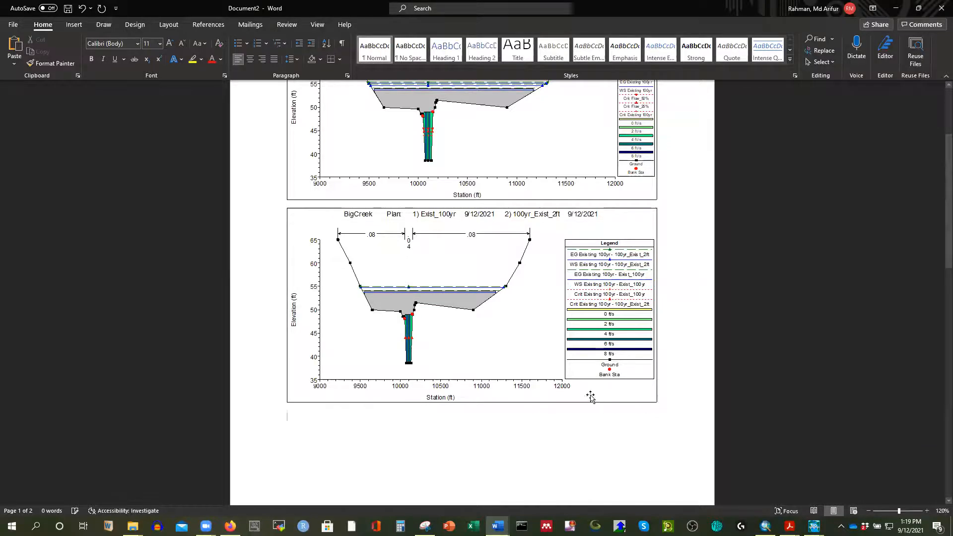
key(ctrl+v)
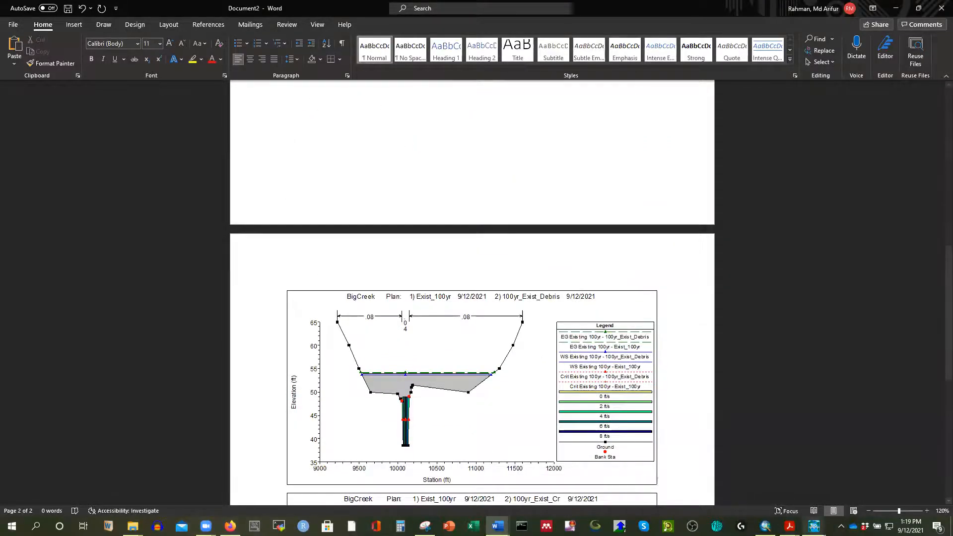
mouse_move(814, 526)
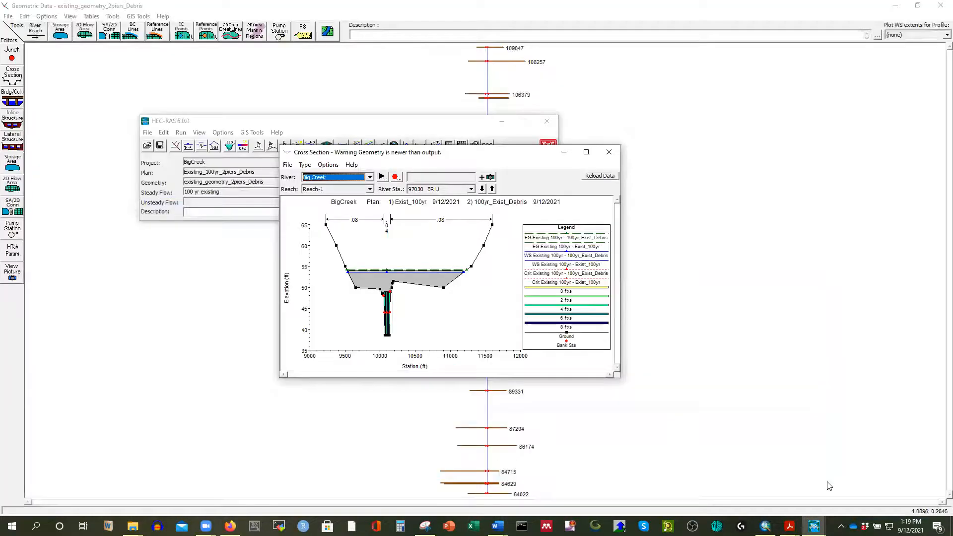
click(874, 494)
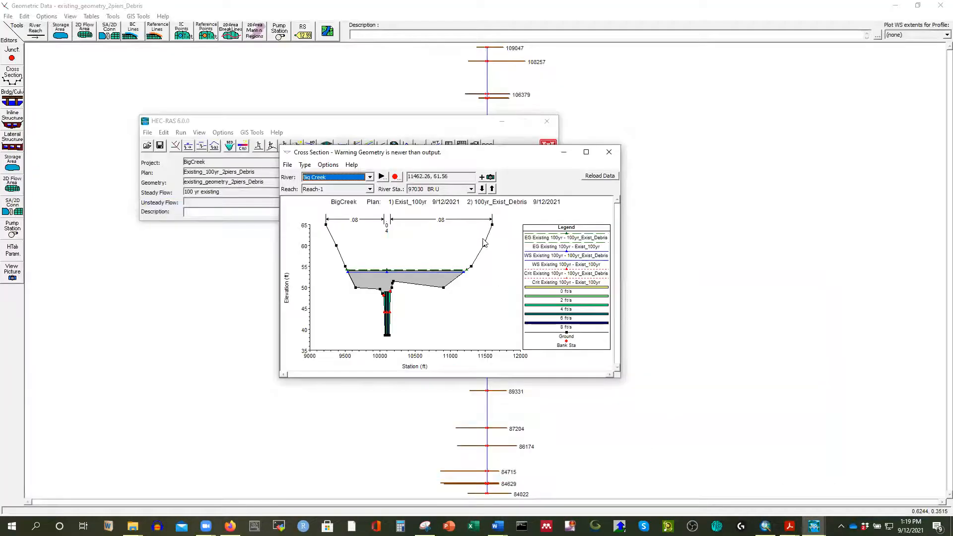
click(617, 157)
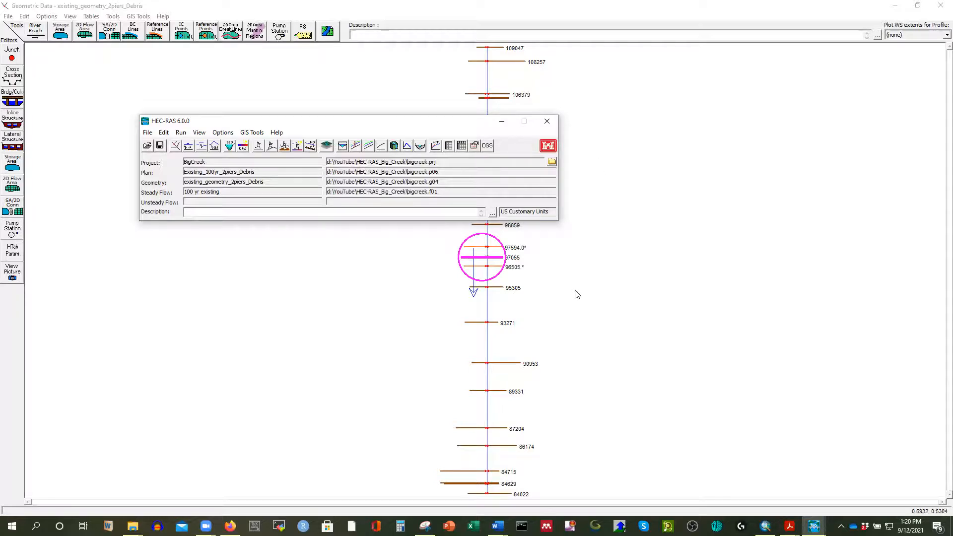
Step: Open the profile output summary table and compare both plans' water surface elevations at station 106350, just downstream of the upper bridge
click(461, 146)
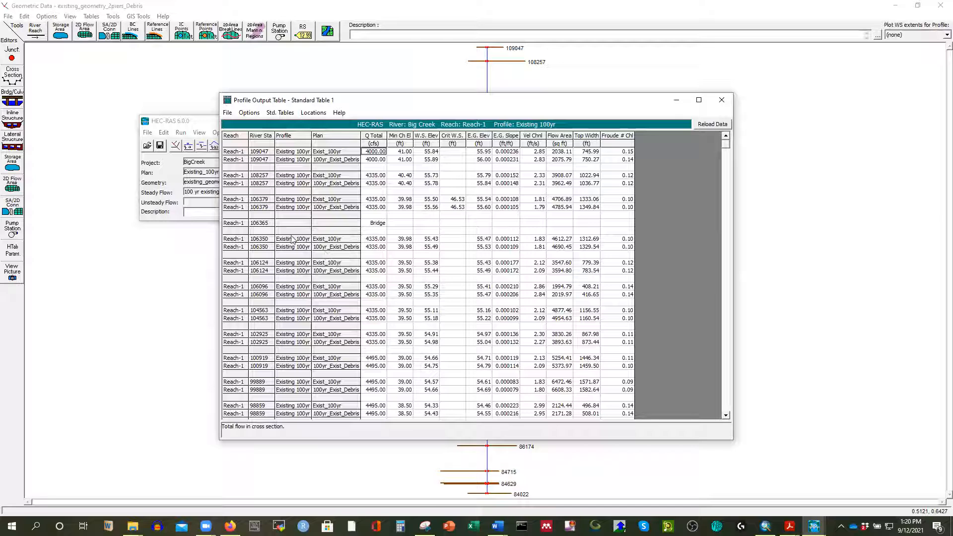
click(425, 247)
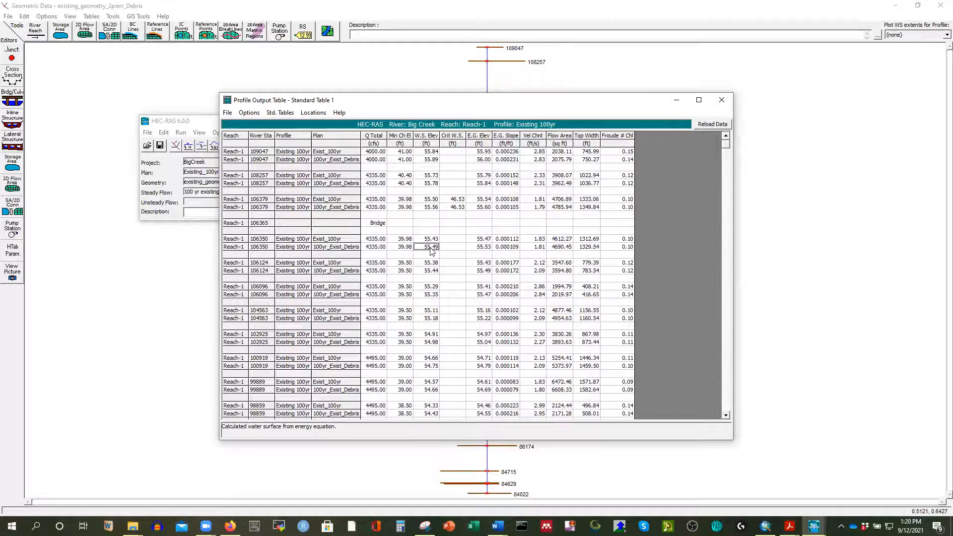
scroll(432, 252, down, 1)
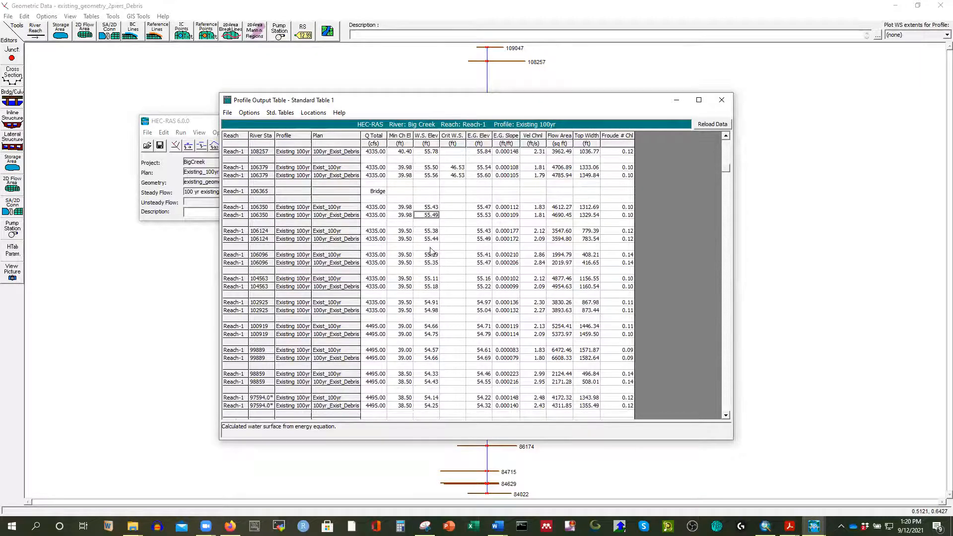
click(427, 208)
click(426, 216)
click(427, 209)
scroll(422, 276, down, 8)
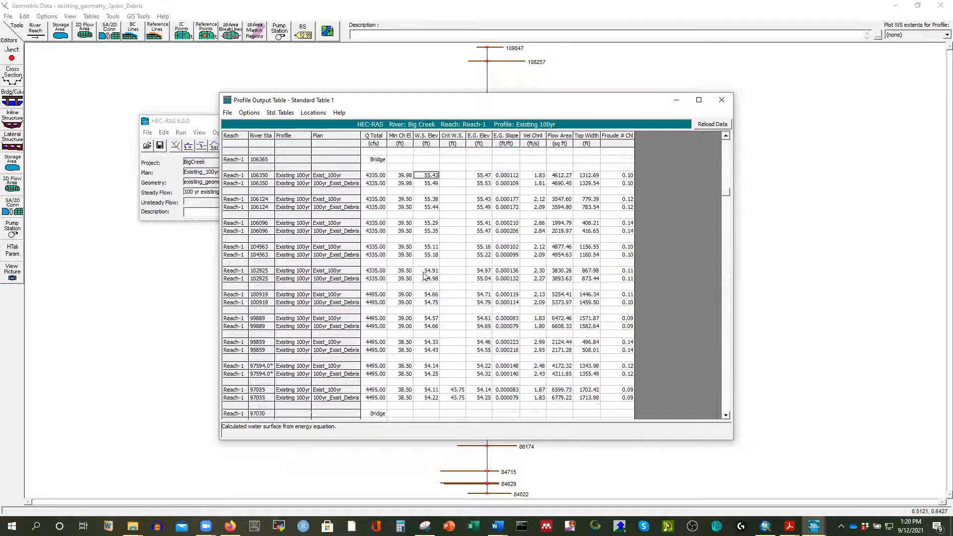
Step: Compare both plans' water surface elevation, energy grade and flow area at station 97005 below the lower bridge, and close the table
scroll(423, 276, down, 3)
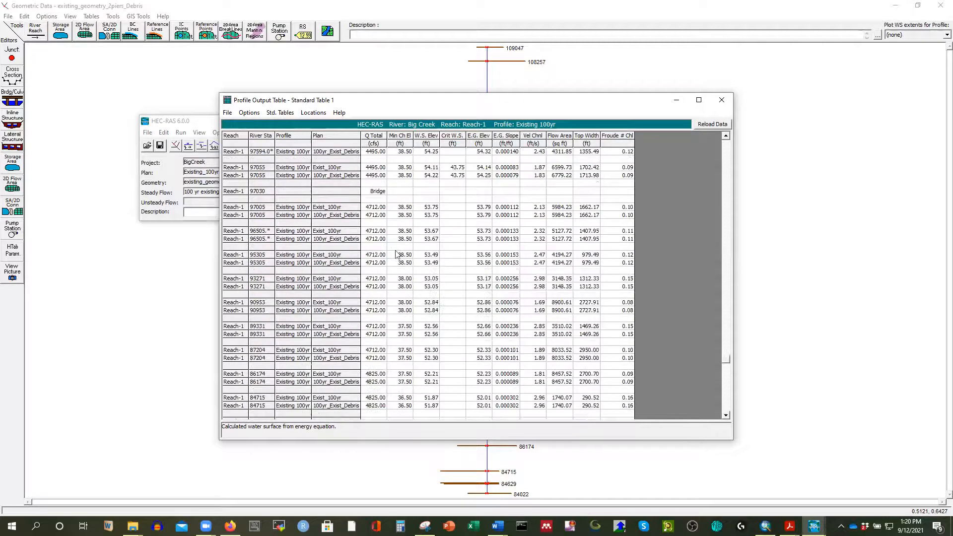
click(425, 208)
click(426, 216)
click(484, 214)
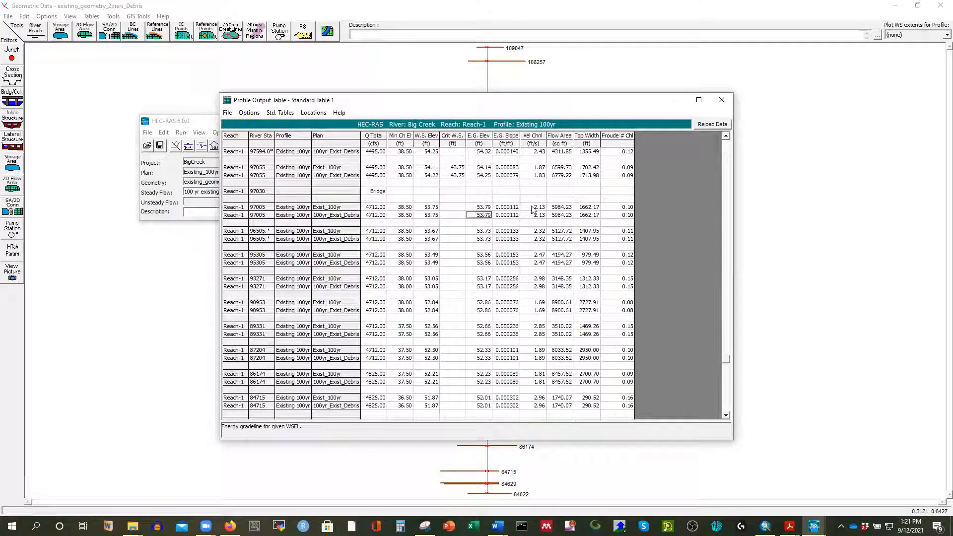
click(561, 215)
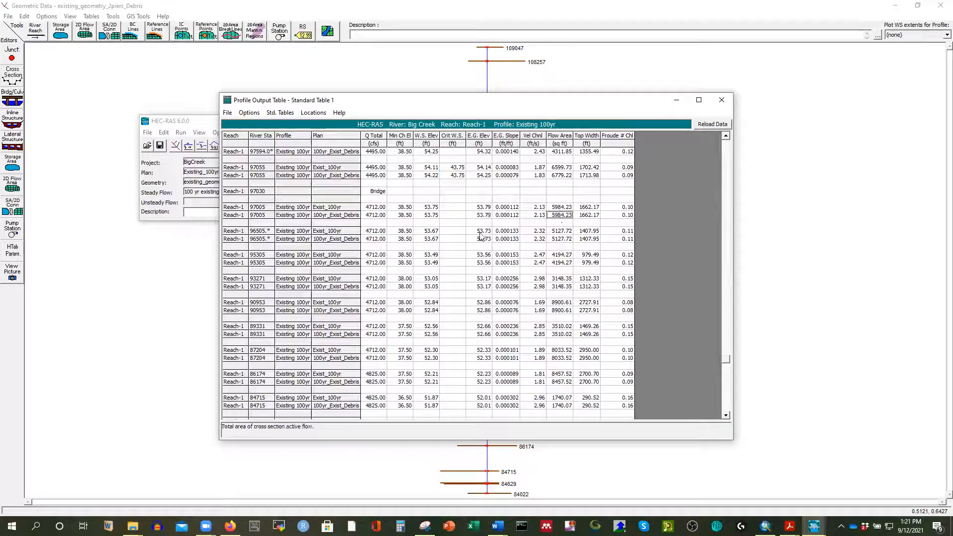
click(722, 100)
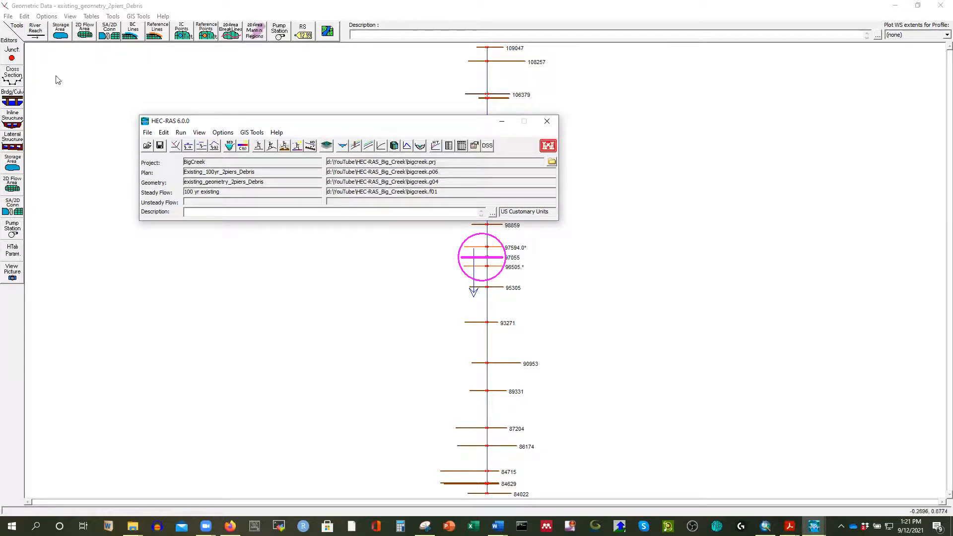
Step: Review the overbank and channel Manning's n values in the cross section data at station 109047, and close the editor
click(638, 150)
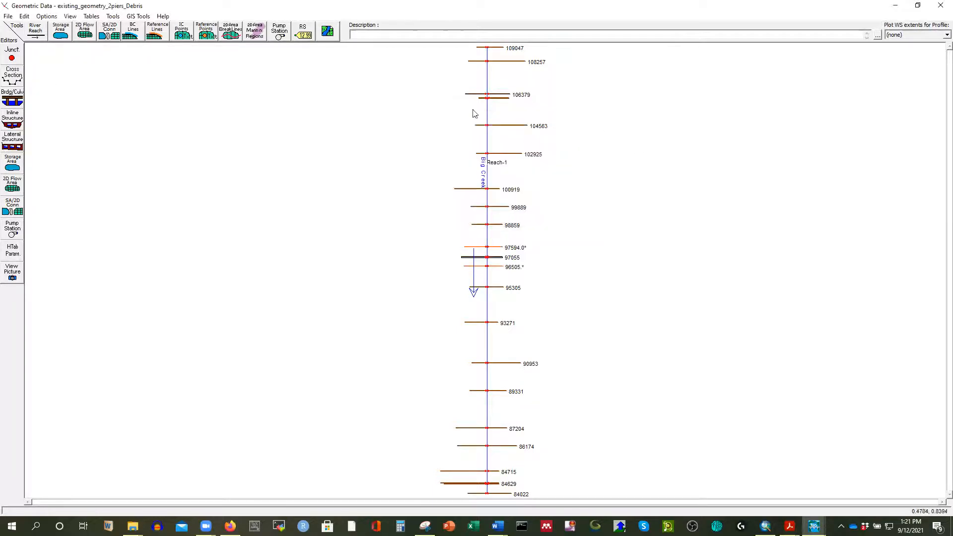
click(13, 80)
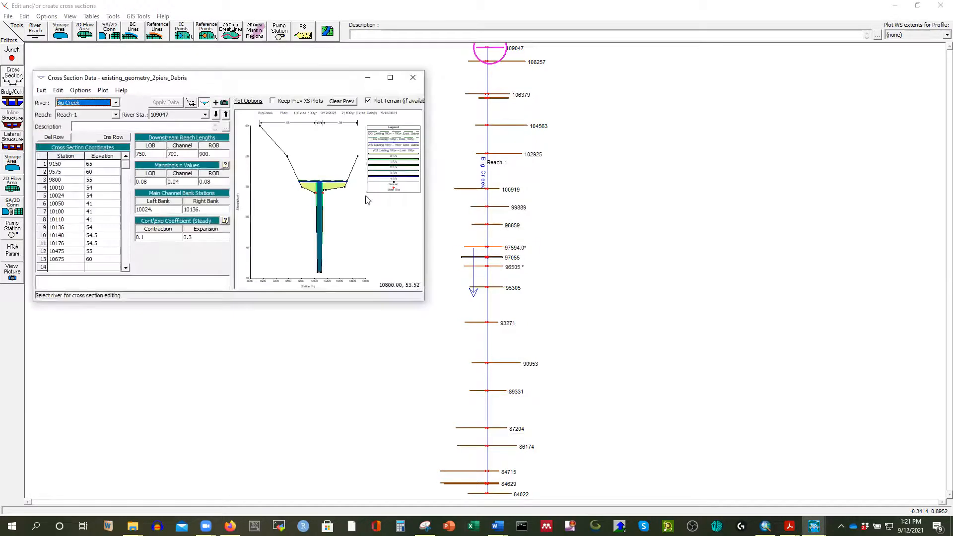
drag(256, 86, 300, 91)
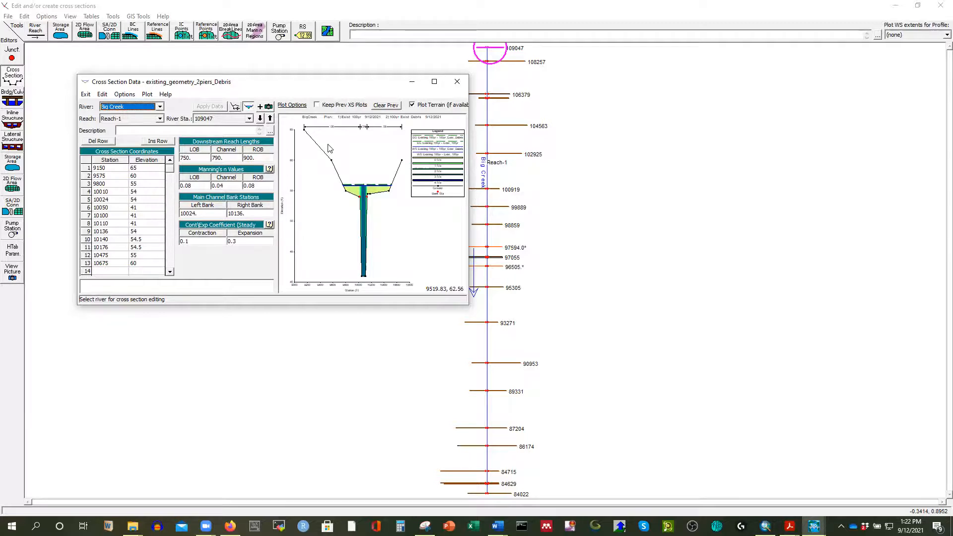
click(202, 186)
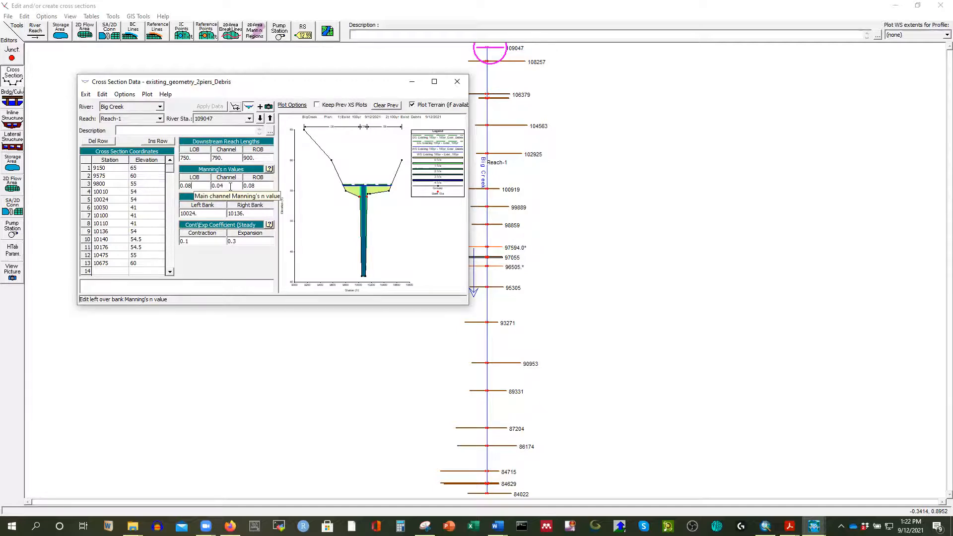
click(264, 185)
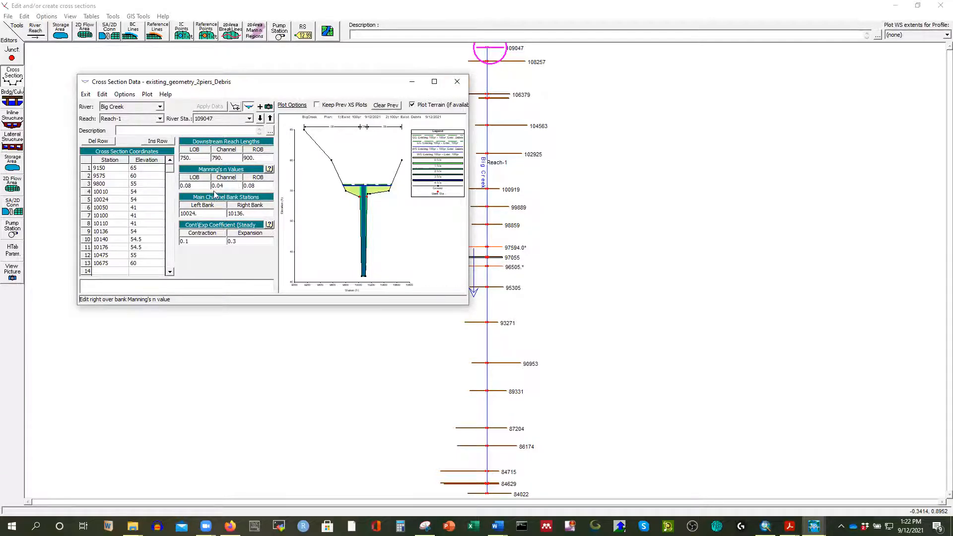
mouse_move(201, 186)
mouse_down()
mouse_move(180, 186)
mouse_move(201, 185)
mouse_up()
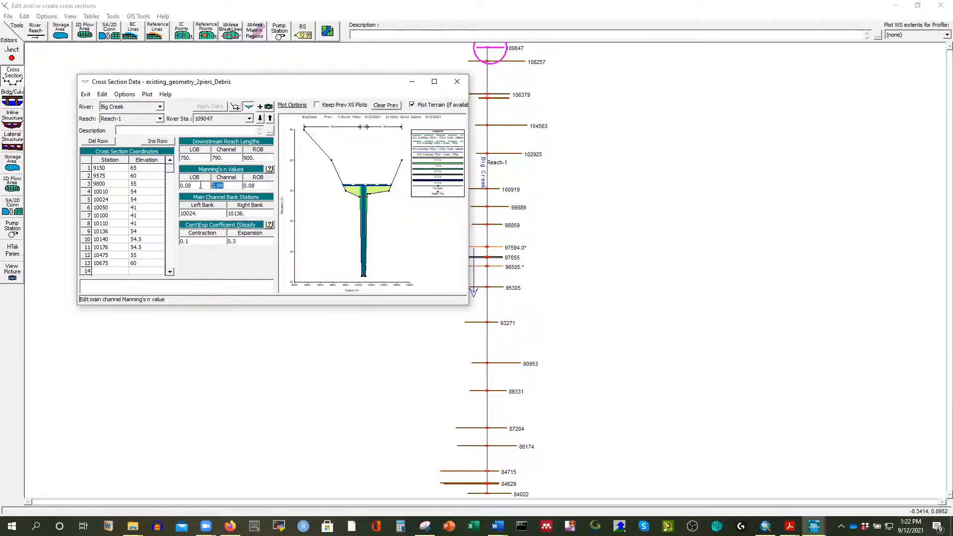
click(458, 82)
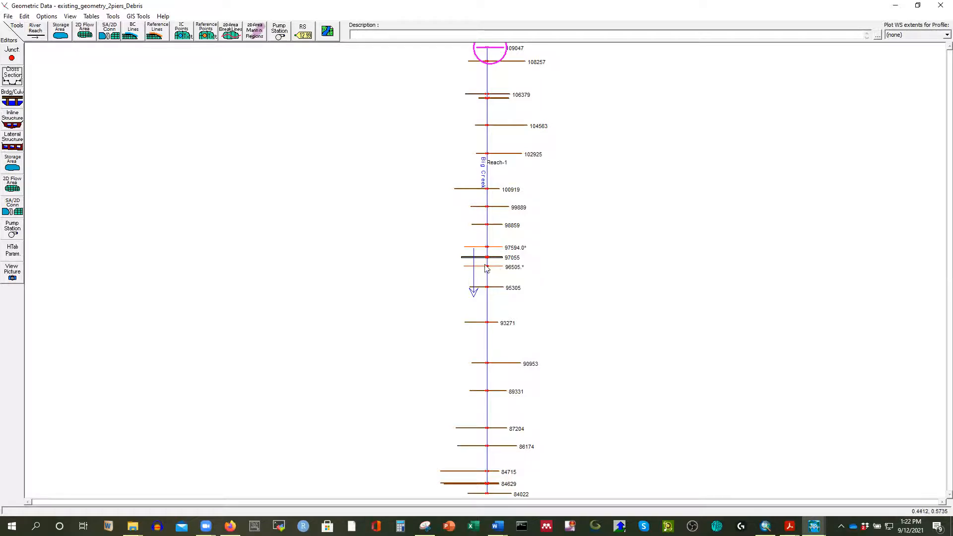
Step: Open the Manning's n table for all cross sections and set the whole n #1 column to 0.10
click(132, 19)
mouse_move(113, 19)
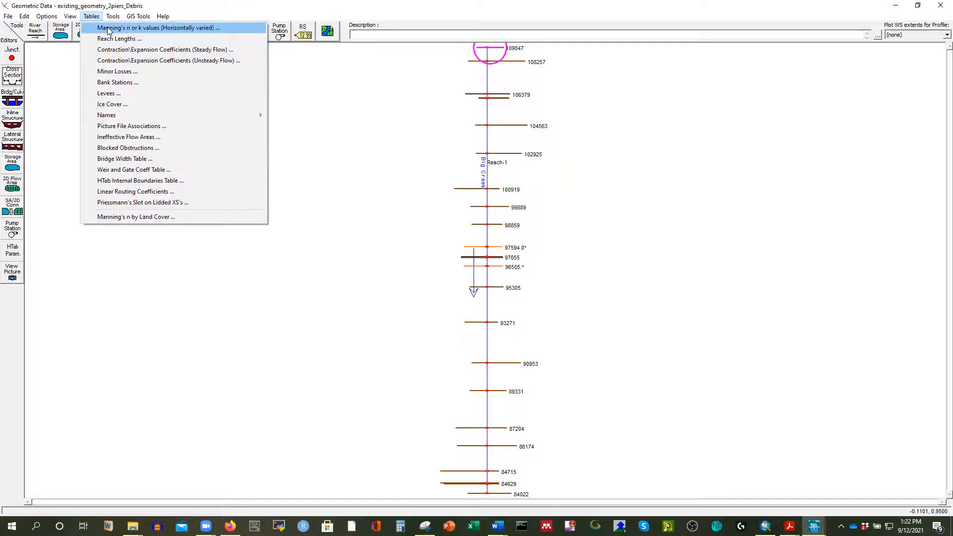
click(109, 28)
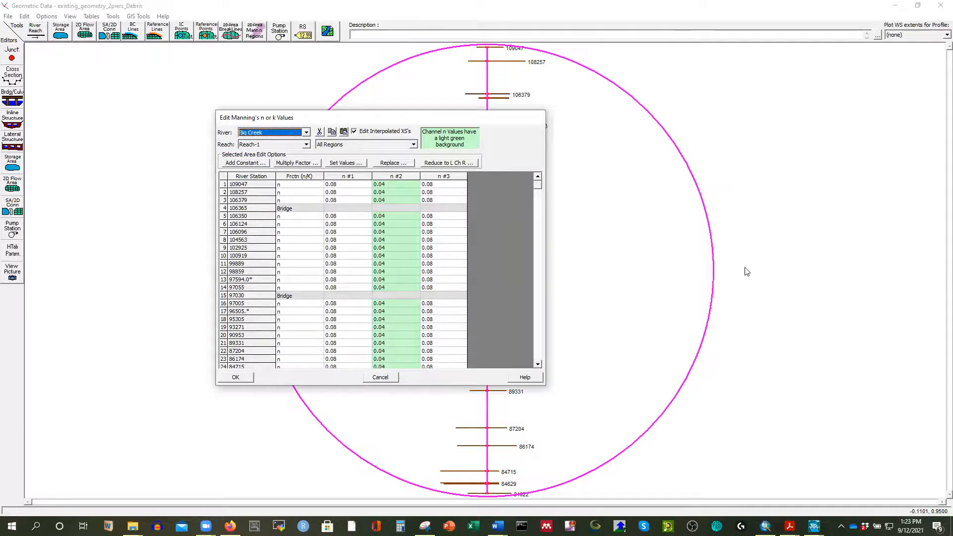
click(352, 177)
click(345, 163)
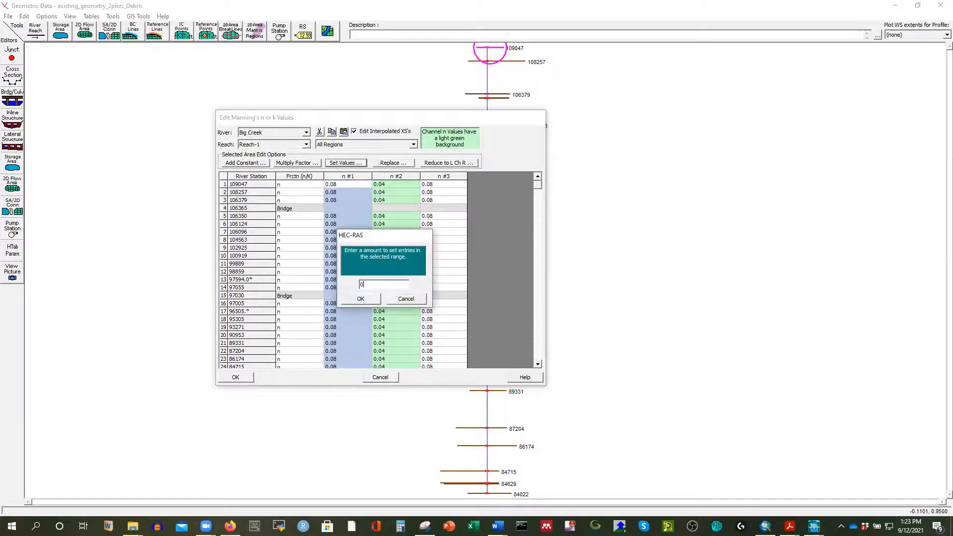
text(0.10)
click(370, 297)
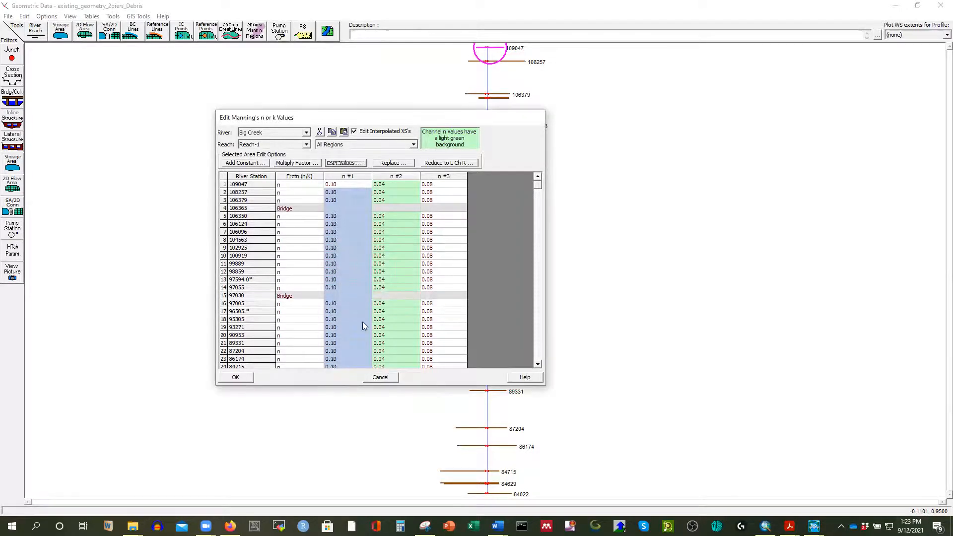
Step: Set the Manning's n values of the whole n #2 channel column to 0.06
click(400, 177)
click(346, 163)
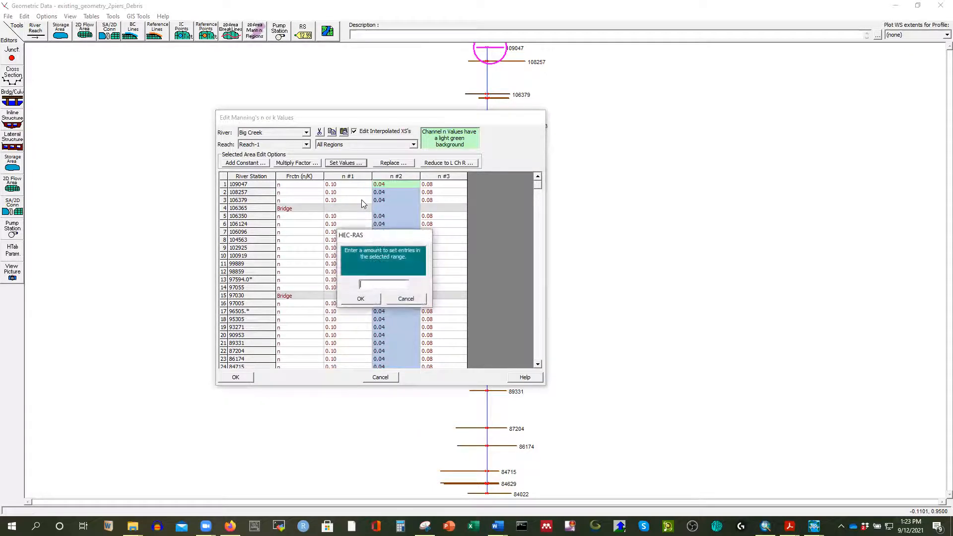
text(0.06)
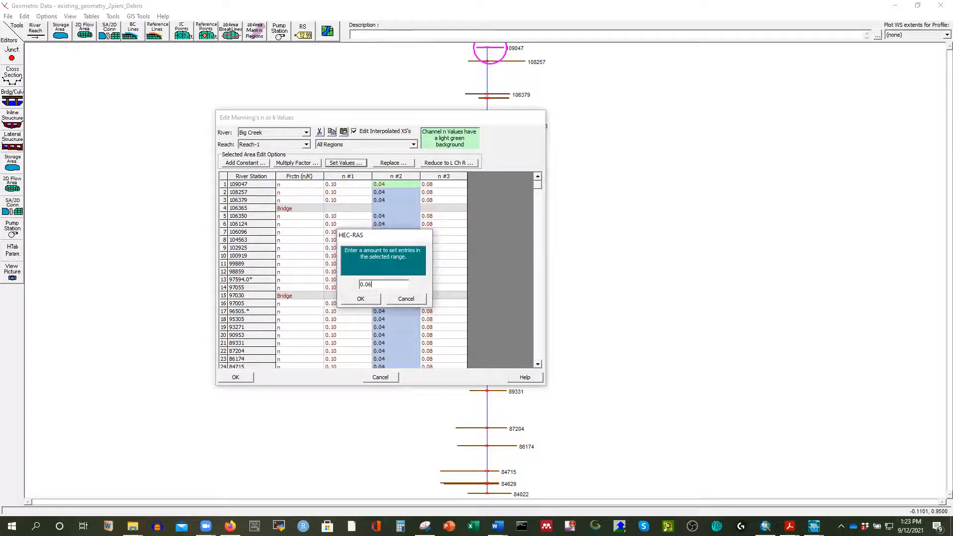
click(361, 298)
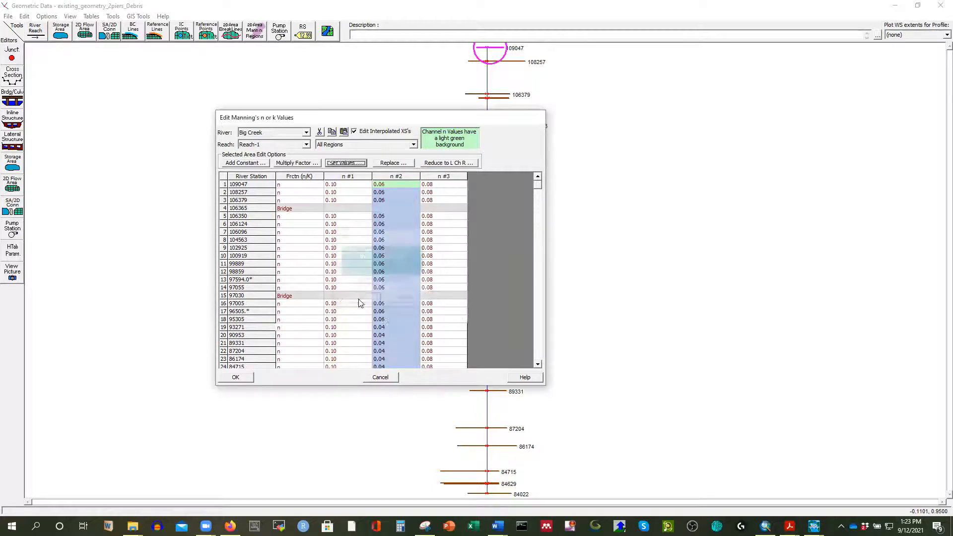
Step: Set the whole n #3 column to 0.10 and accept the Manning's n table changes
click(435, 177)
click(346, 162)
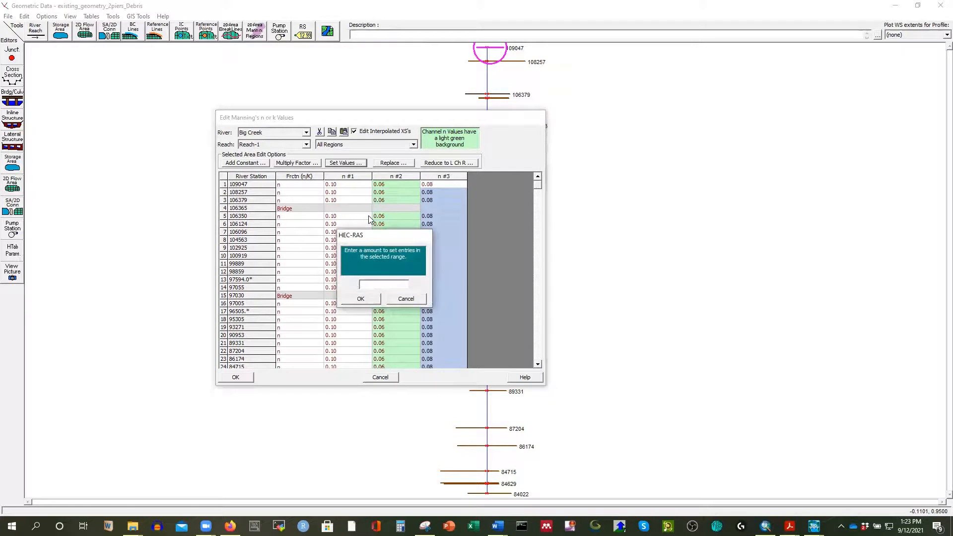
text(0.10)
click(365, 300)
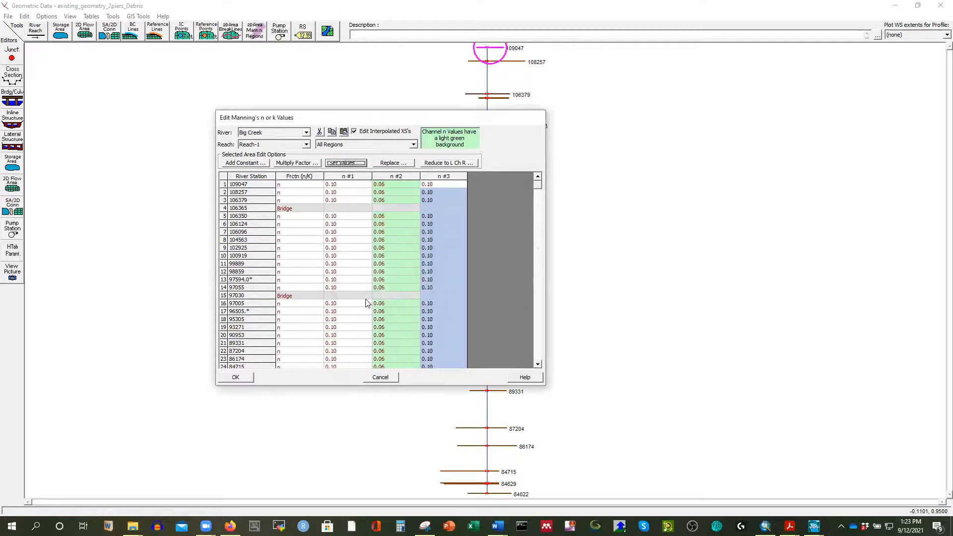
click(235, 378)
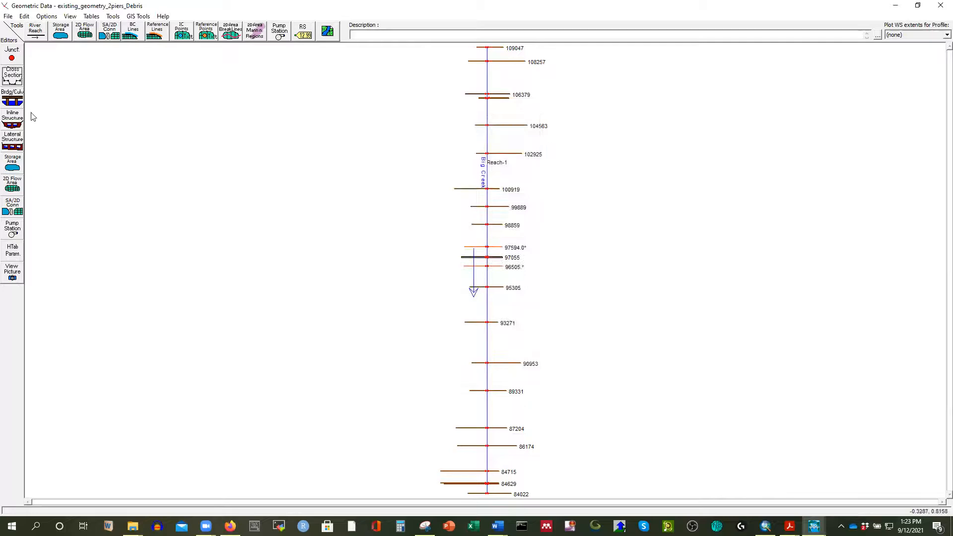
Step: Save the geometry data as a new geometry titled existing_geometry_2piers_Debris_Mann
click(8, 16)
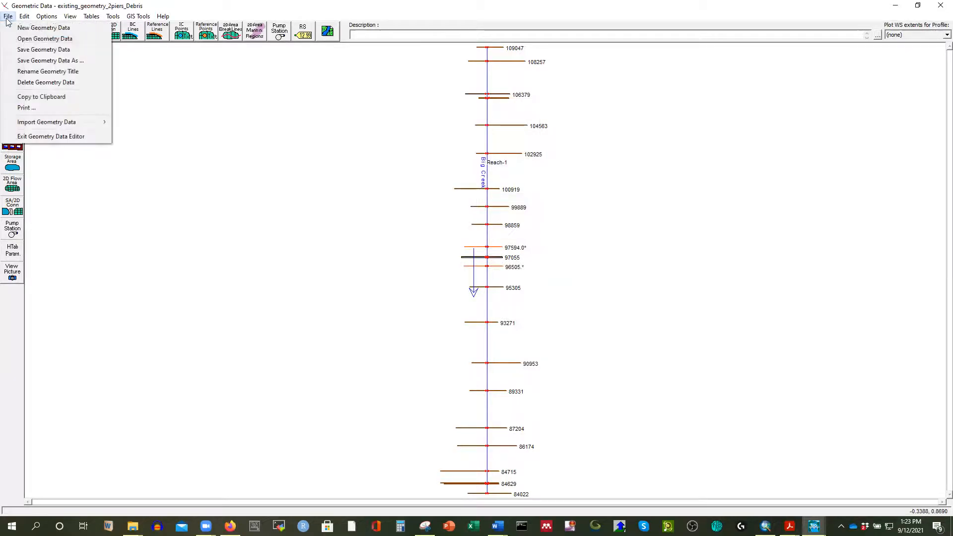
click(65, 60)
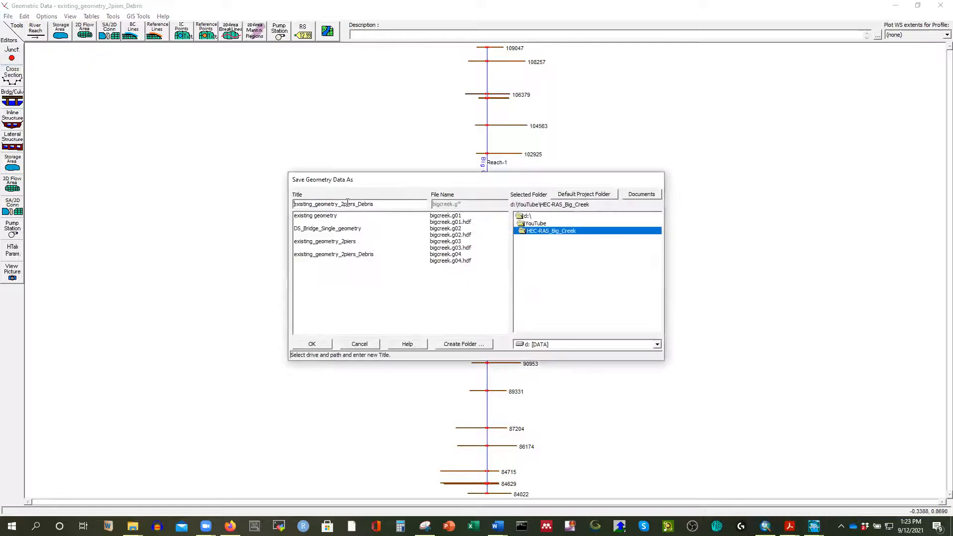
click(376, 204)
click(312, 344)
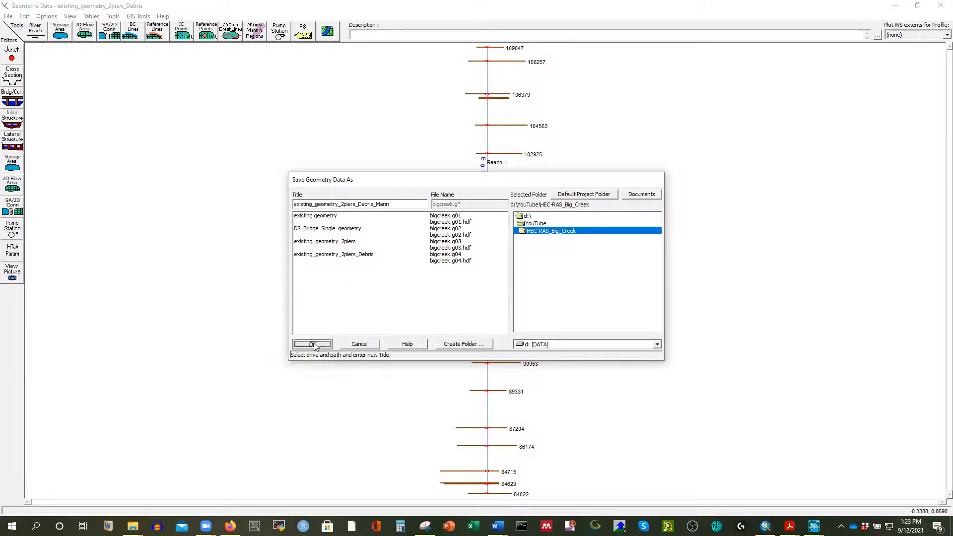
Step: Create a steady flow plan Existing_100yr_2piers_Debris_mann with the short ID 100yr_Exist_Man
mouse_move(814, 526)
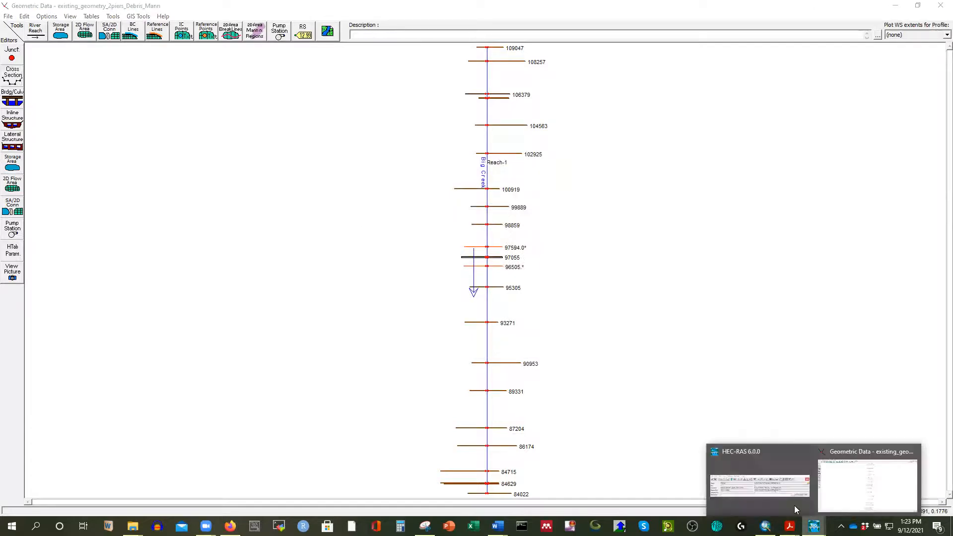
click(774, 484)
click(181, 133)
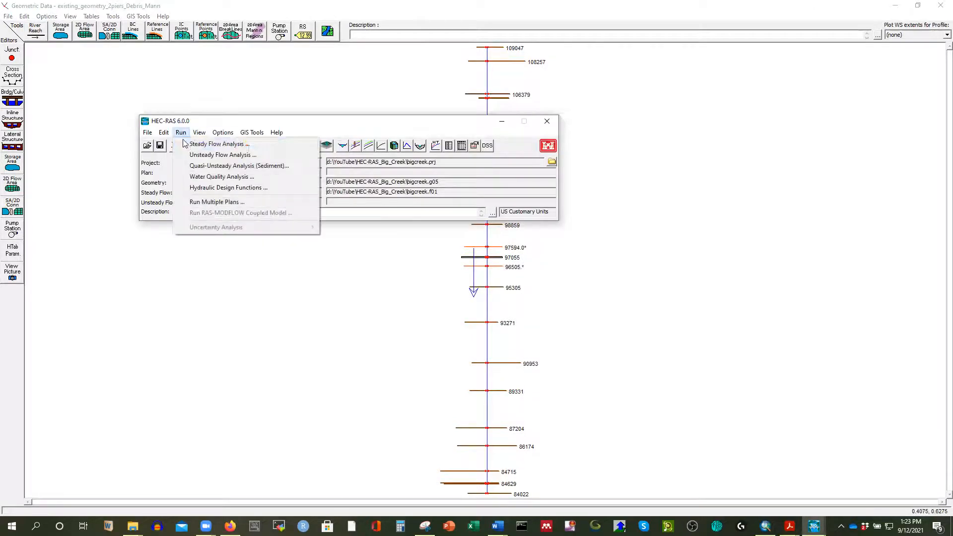
click(191, 145)
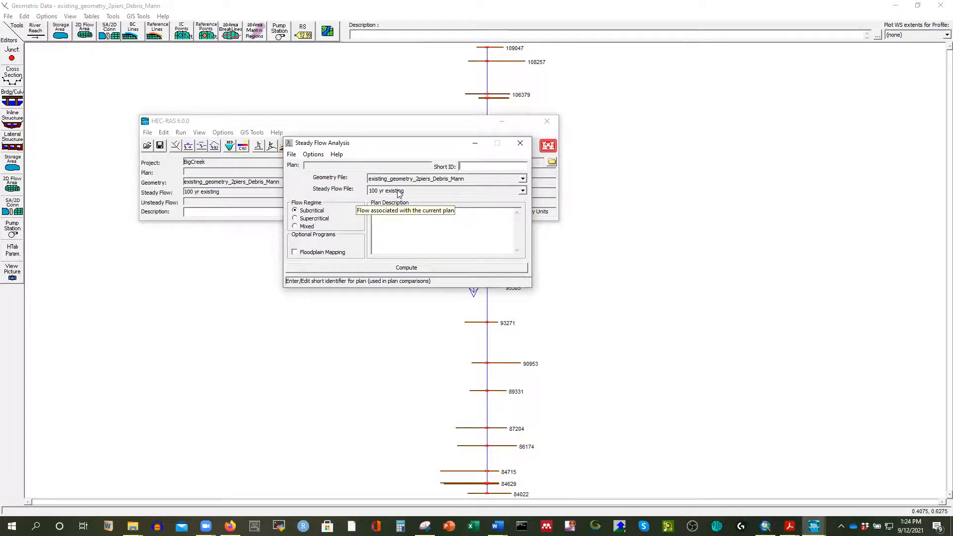
click(291, 155)
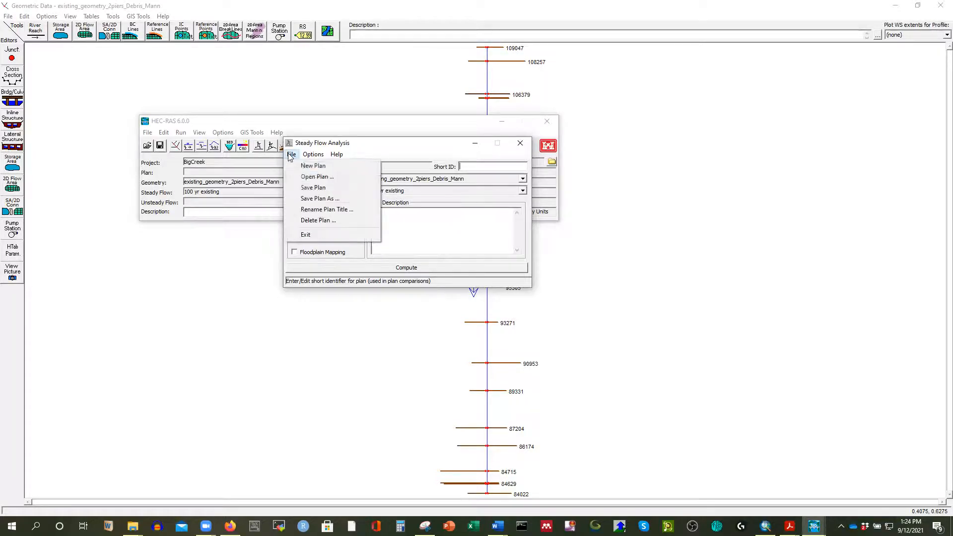
click(313, 187)
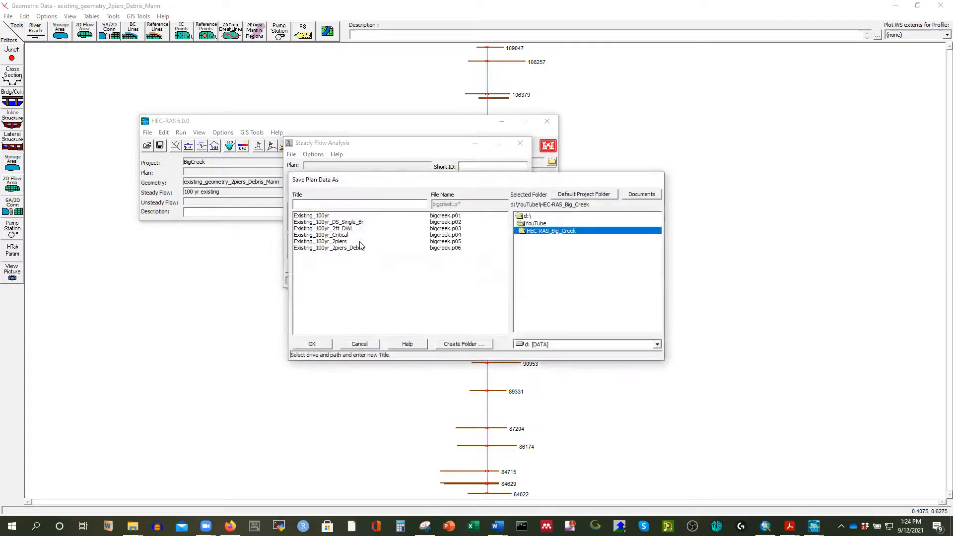
click(347, 247)
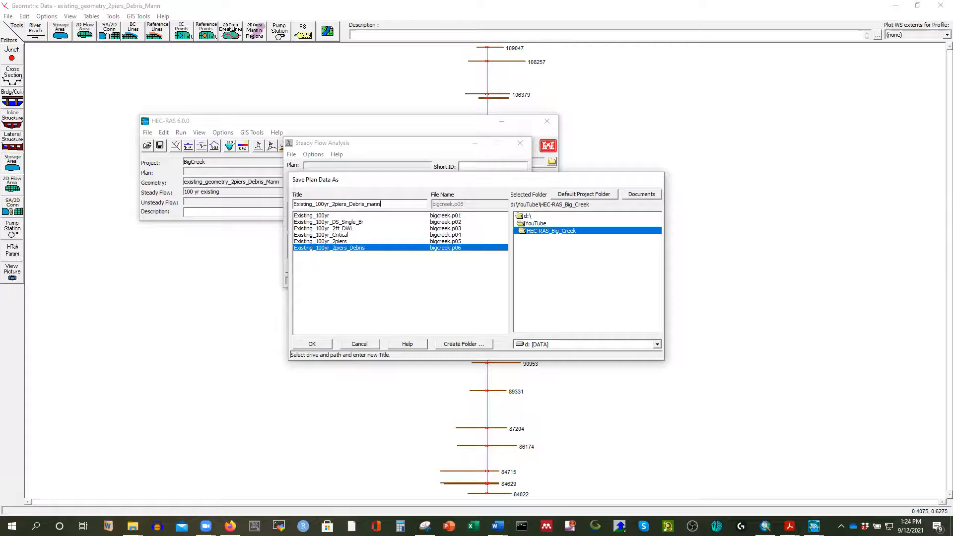
click(312, 345)
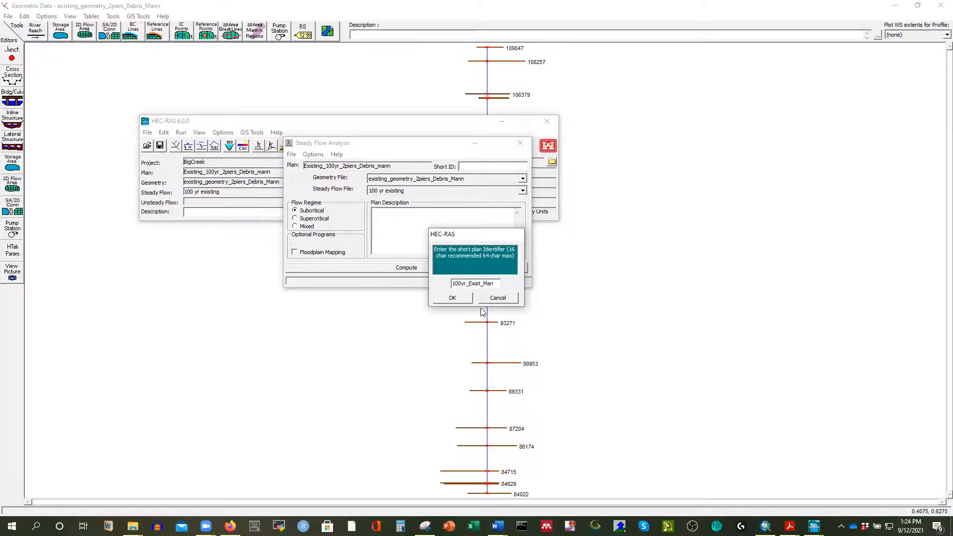
click(449, 298)
Step: Compute the steady flow simulation for the new plan and close the computation and analysis windows
click(407, 269)
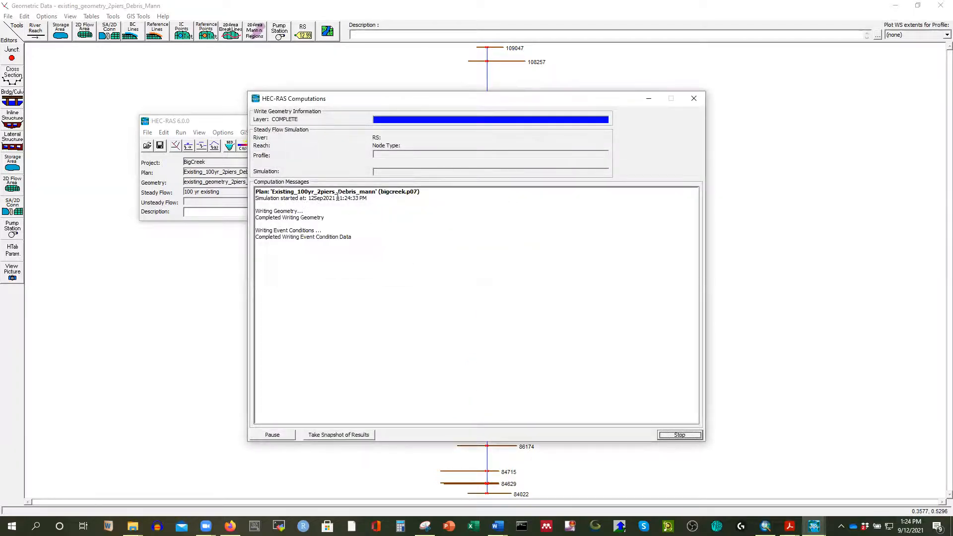
click(680, 435)
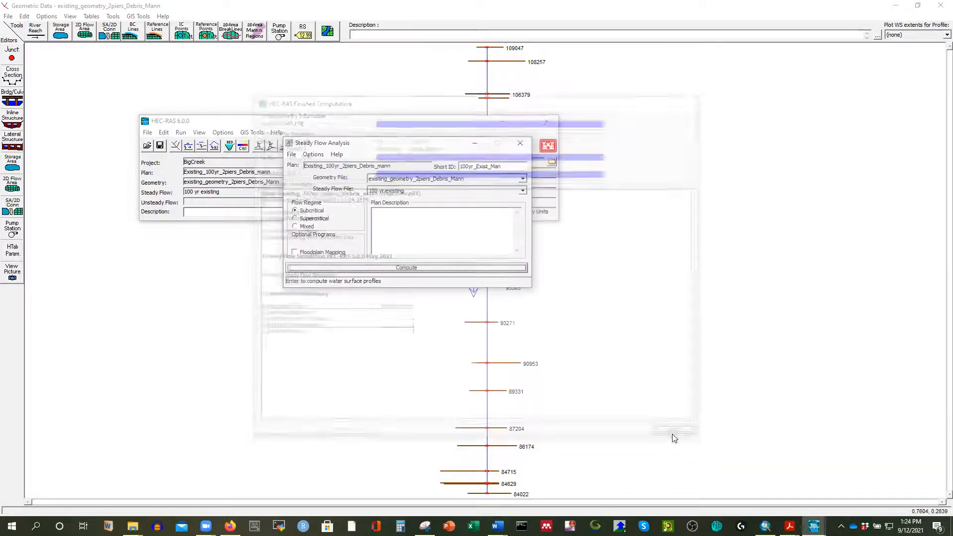
click(520, 143)
Step: Open the profile plot enlarged, overlay the Existing_100yr plan, and highlight each plan's water surface line for comparison
click(356, 146)
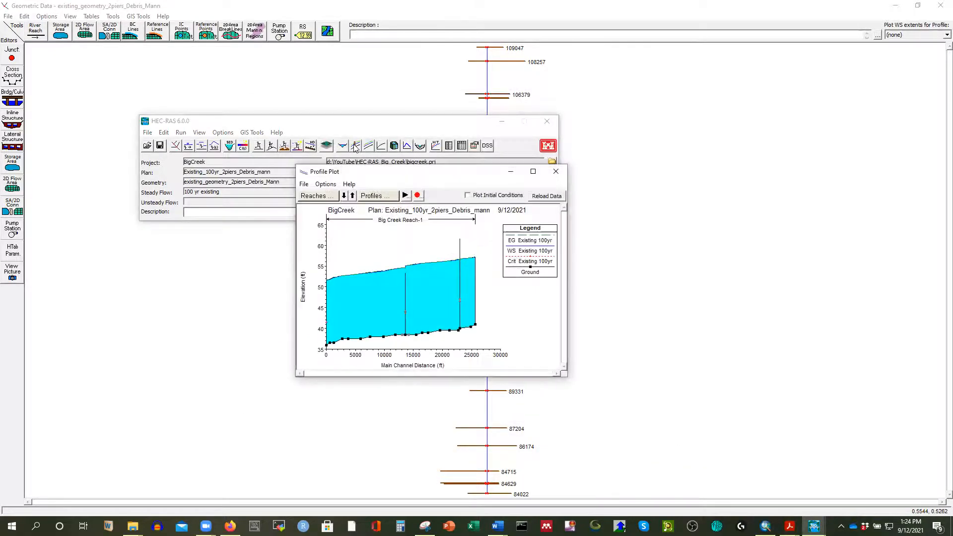
click(533, 171)
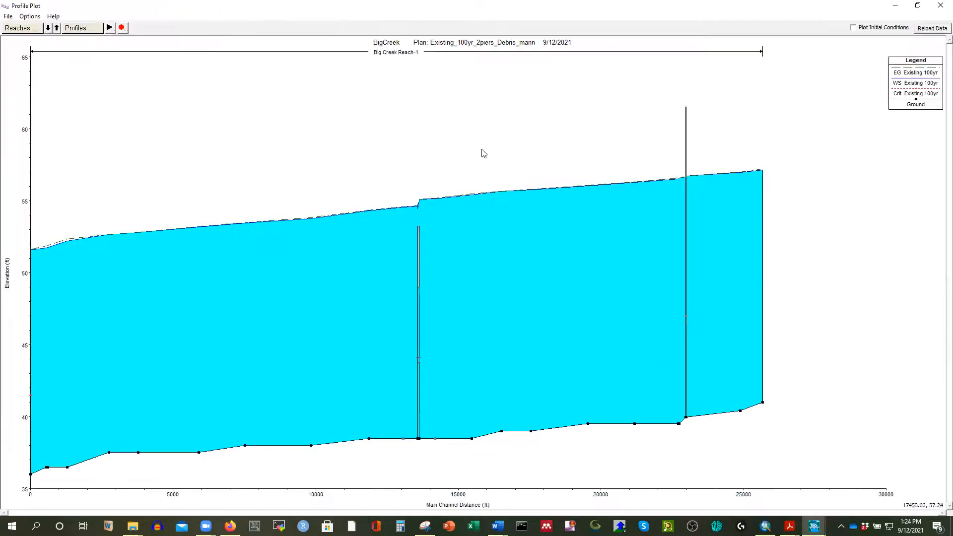
click(10, 18)
mouse_move(33, 18)
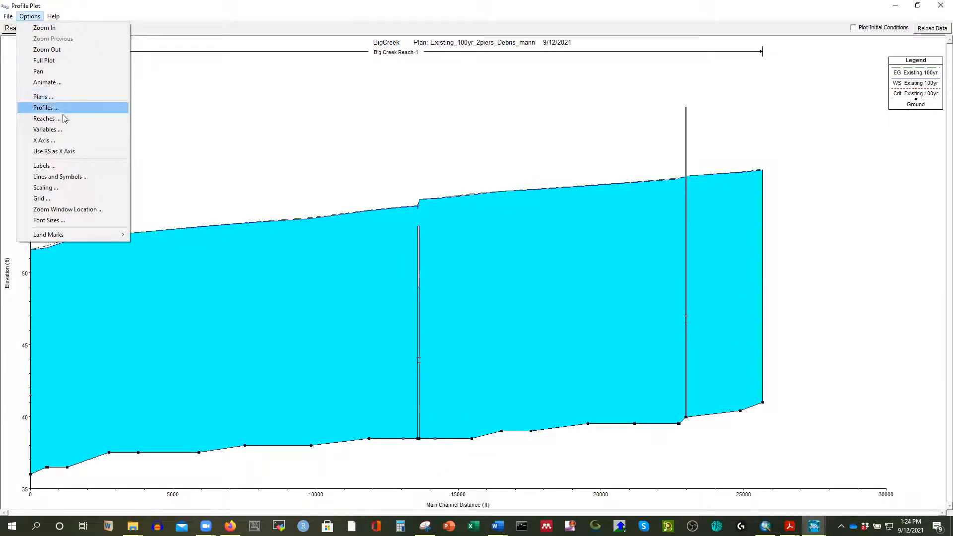
click(44, 96)
click(364, 252)
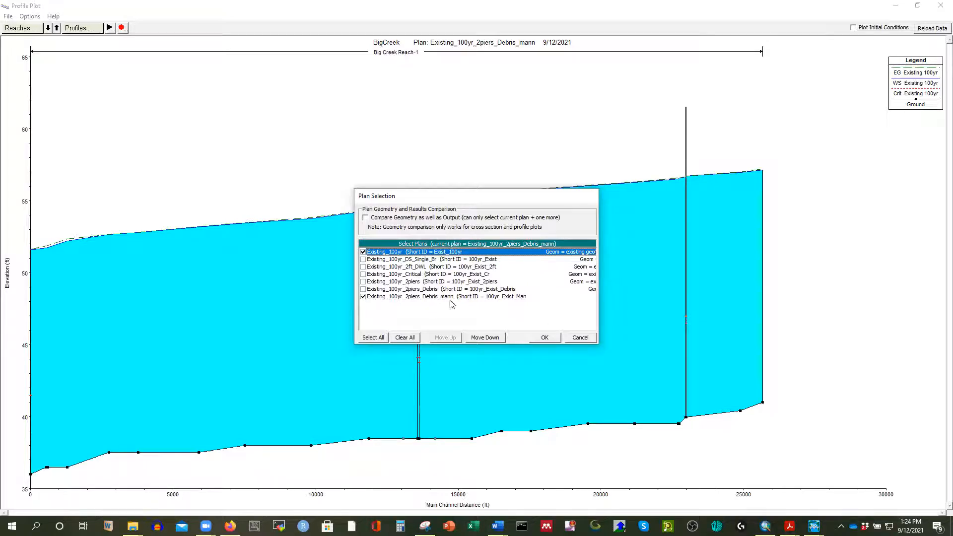
click(545, 338)
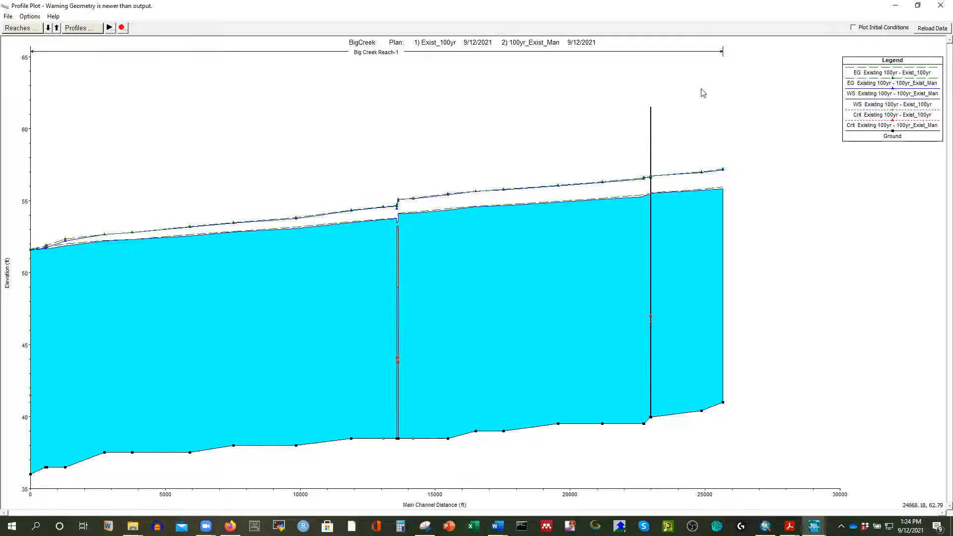
click(871, 99)
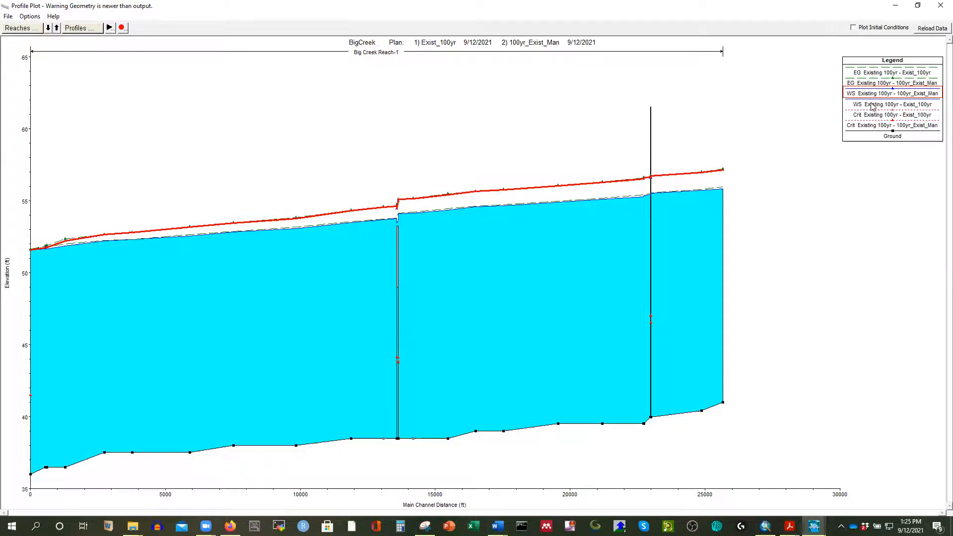
click(870, 106)
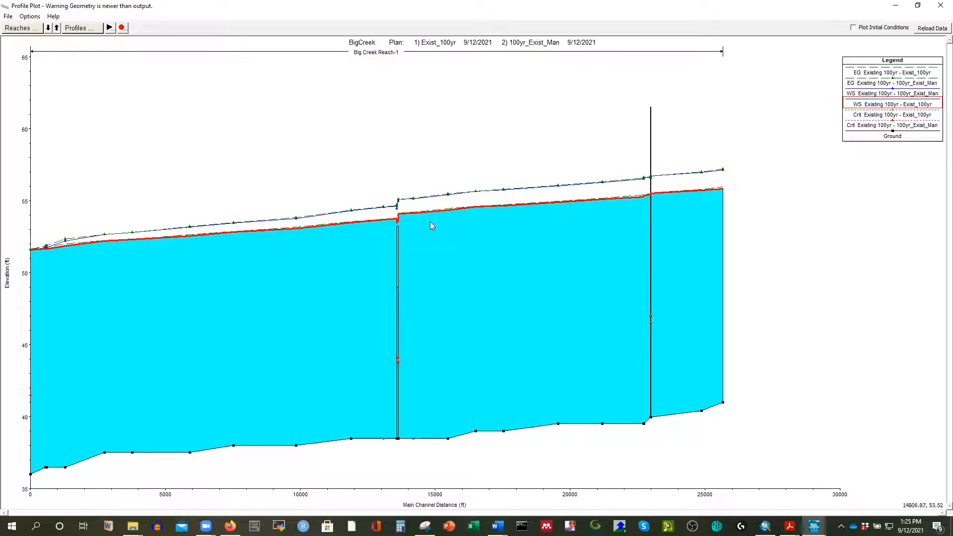
Step: Copy the profile comparison plot from its restored window to the end of Document1 in Word, and close the plot
click(919, 6)
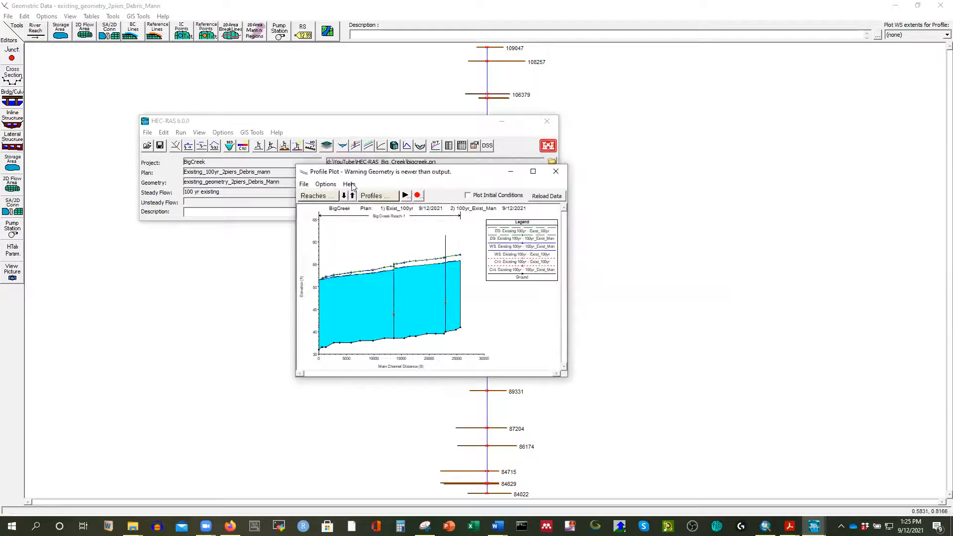
click(304, 185)
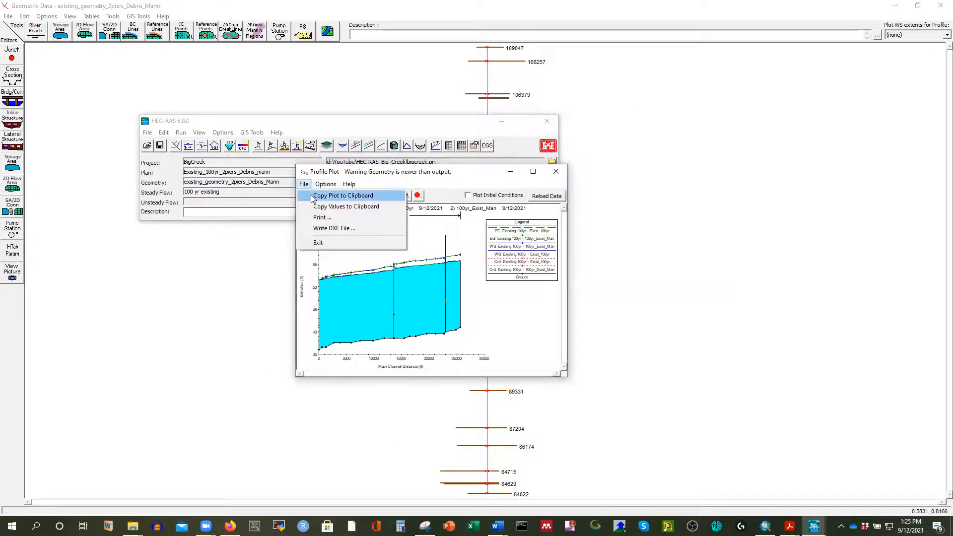
click(327, 195)
mouse_move(498, 527)
click(465, 501)
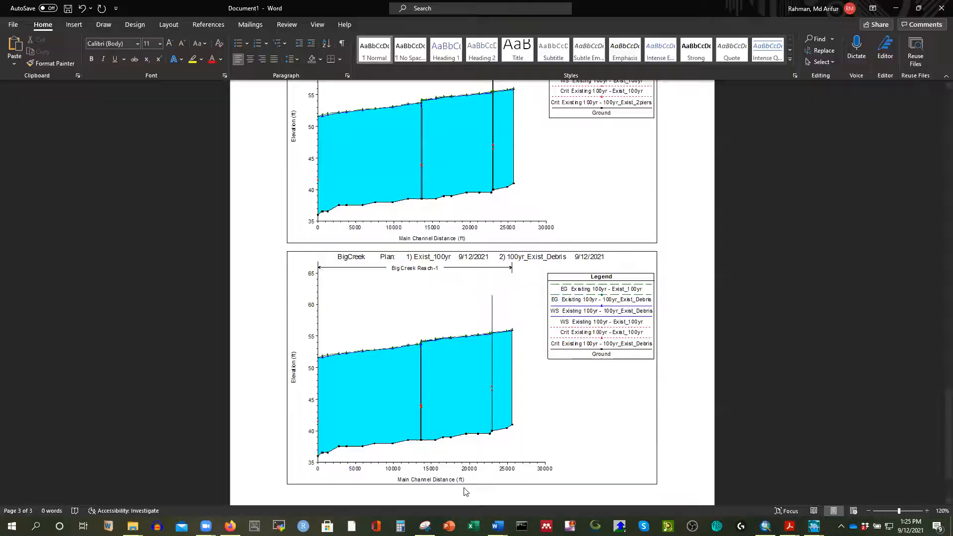
key(Return)
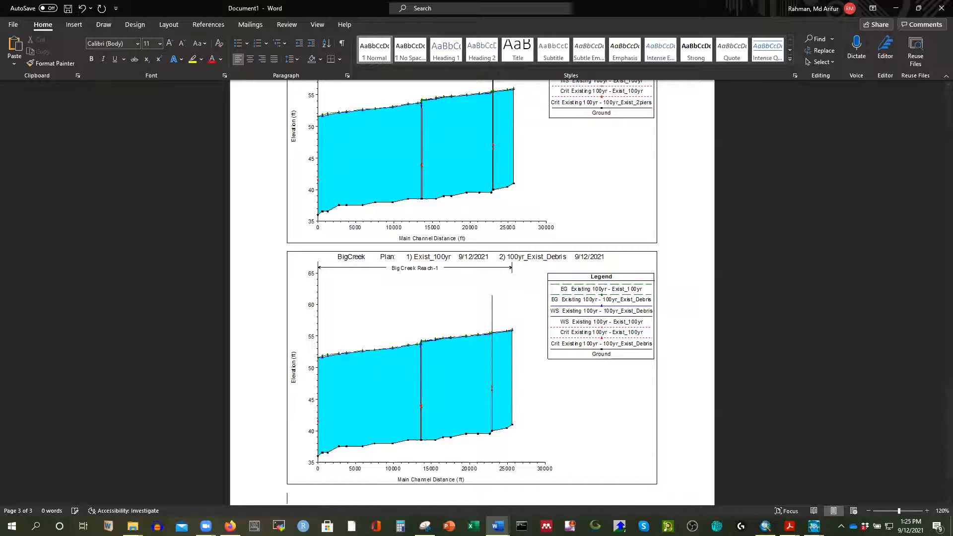
key(ctrl+v)
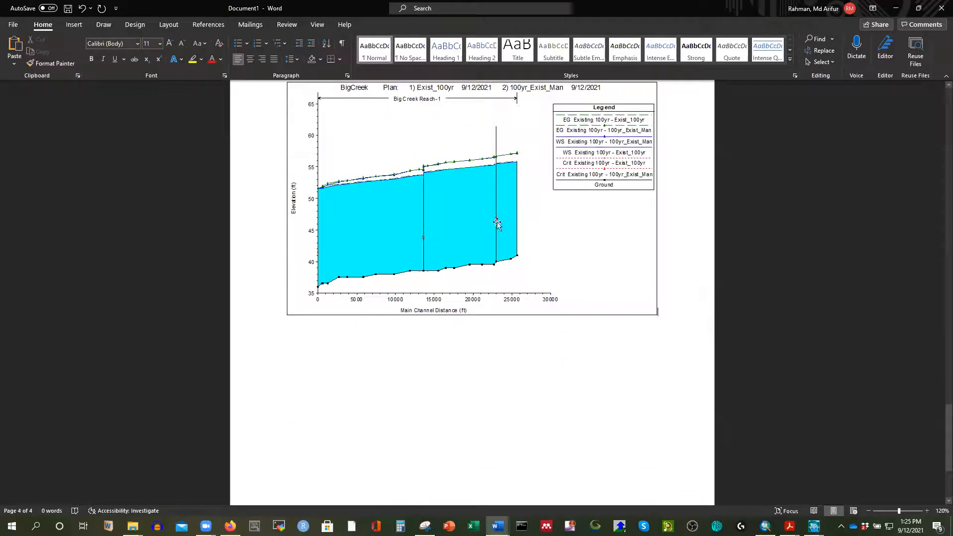
click(896, 8)
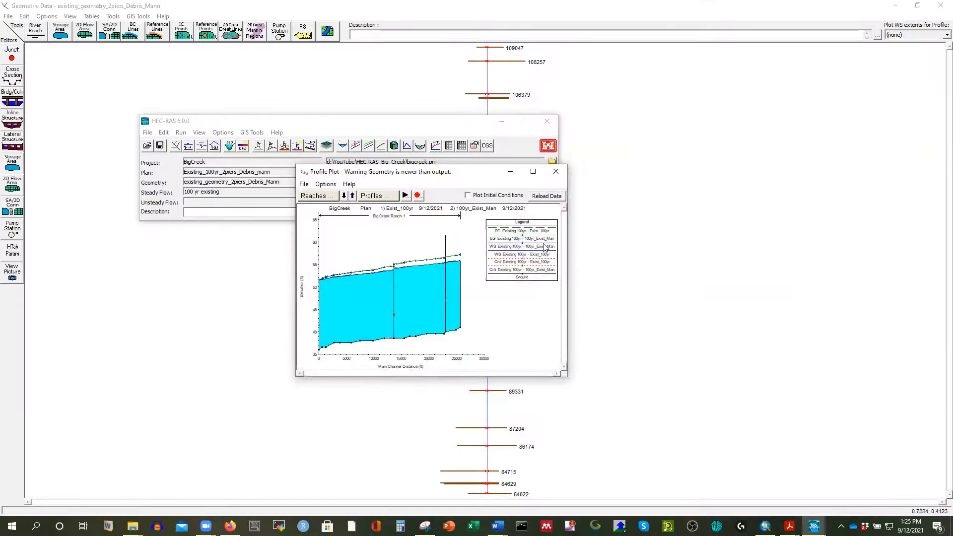
click(554, 173)
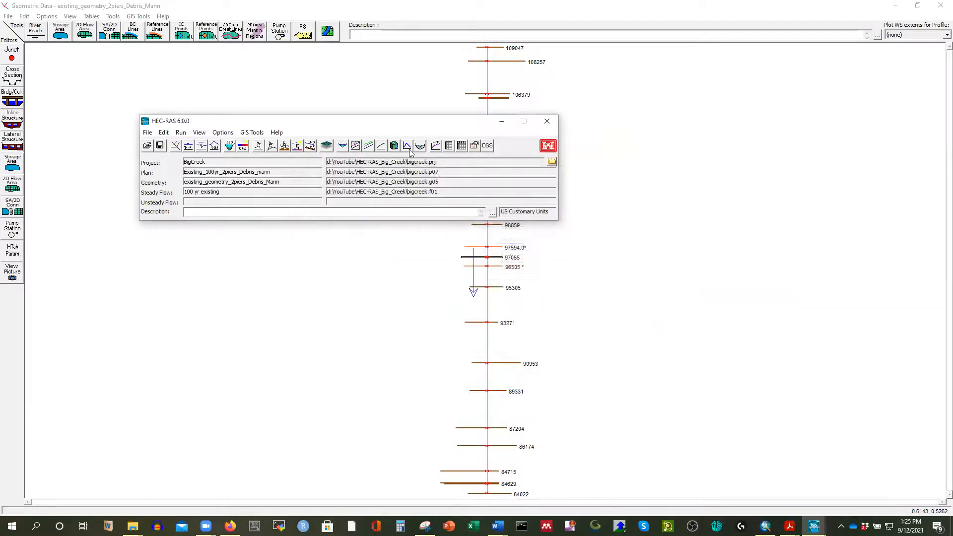
Step: Open the cross section plot at river station 109047 and copy it to the end of Document2 in Word
click(343, 145)
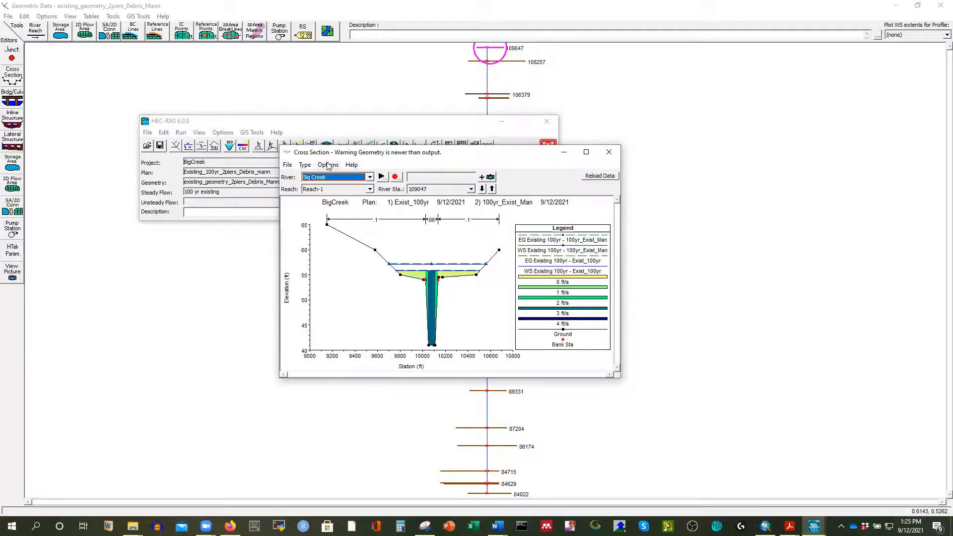
click(288, 164)
click(298, 177)
mouse_move(498, 526)
click(550, 489)
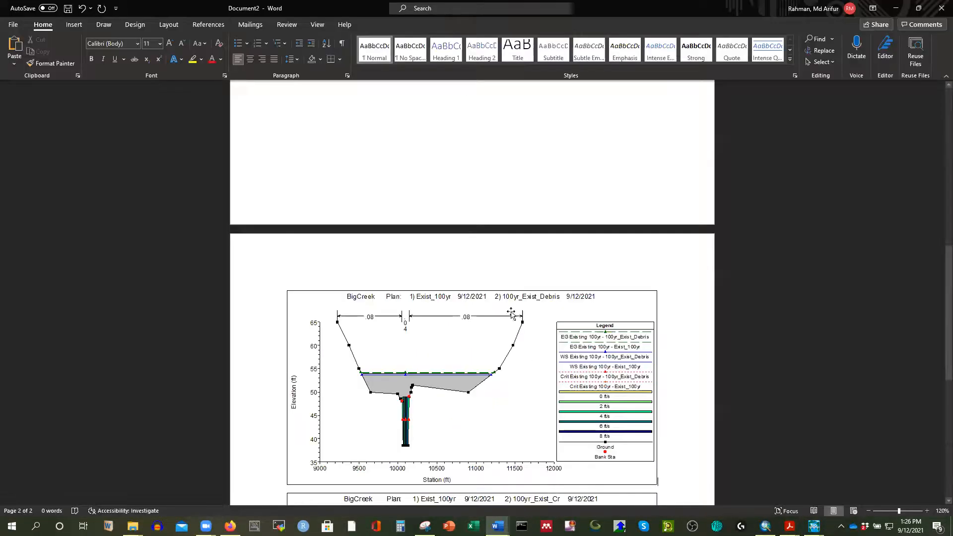
scroll(683, 431, down, 3)
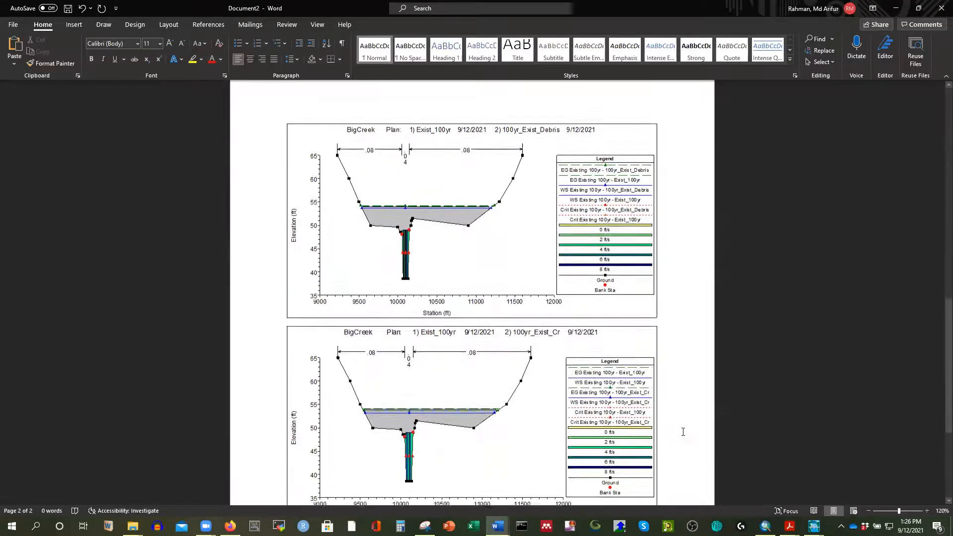
scroll(683, 431, down, 3)
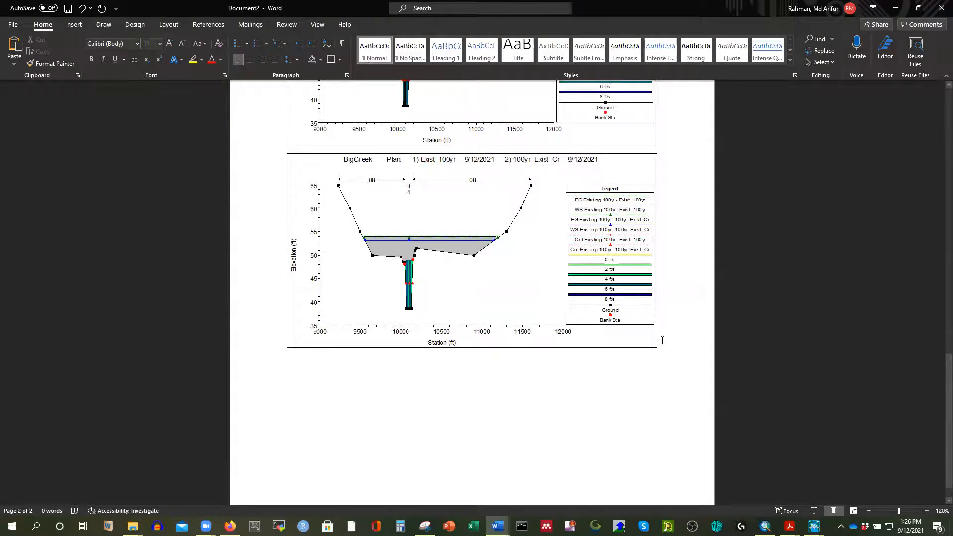
key(ctrl+v)
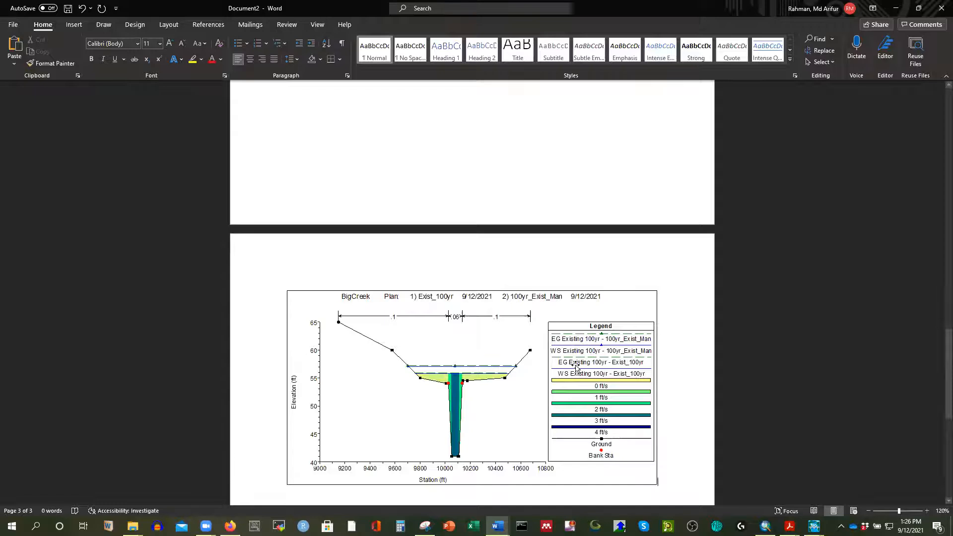
Step: Review the earlier cross section plots in Document2 and set the HEC-RAS cross section plot to river station 97030 BR U
scroll(571, 363, up, 5)
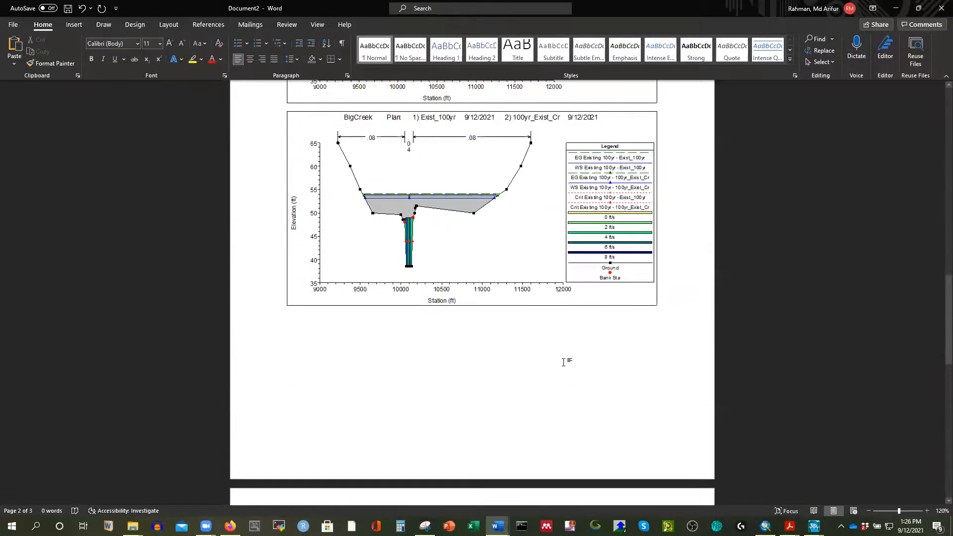
scroll(564, 362, down, 5)
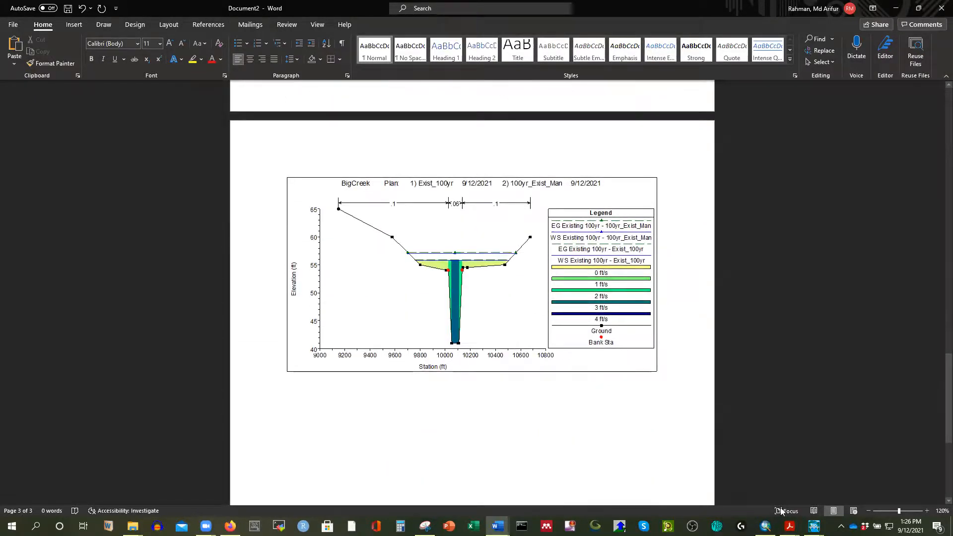
scroll(513, 347, up, 6)
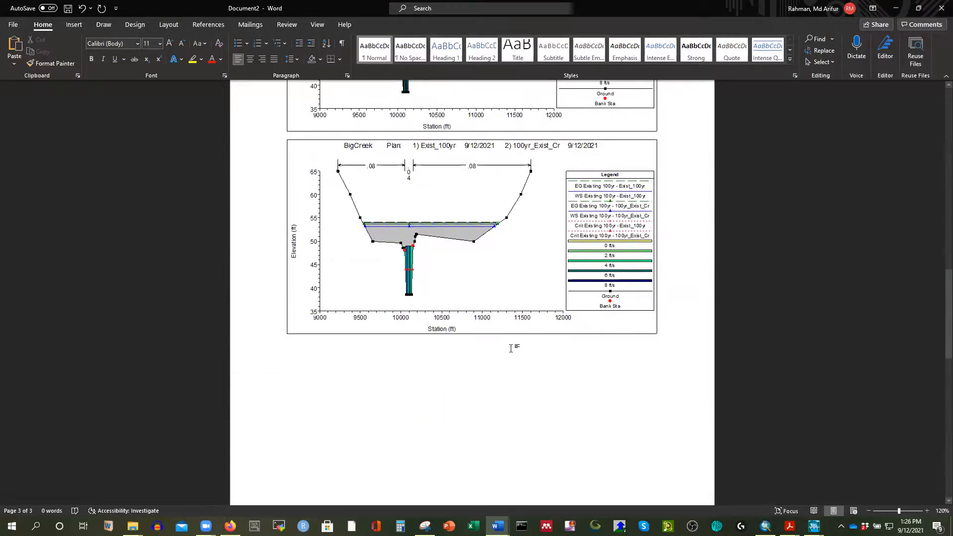
scroll(527, 316, up, 3)
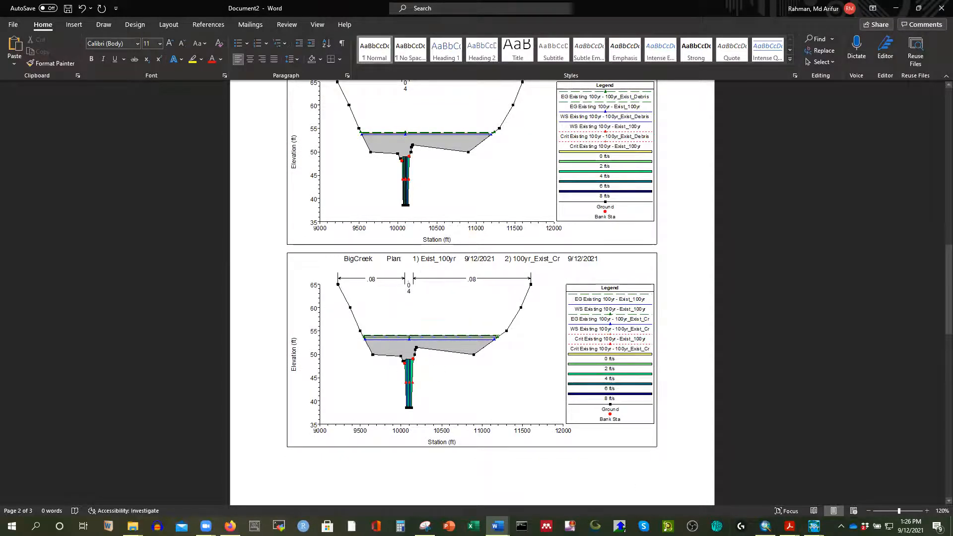
click(814, 526)
click(903, 491)
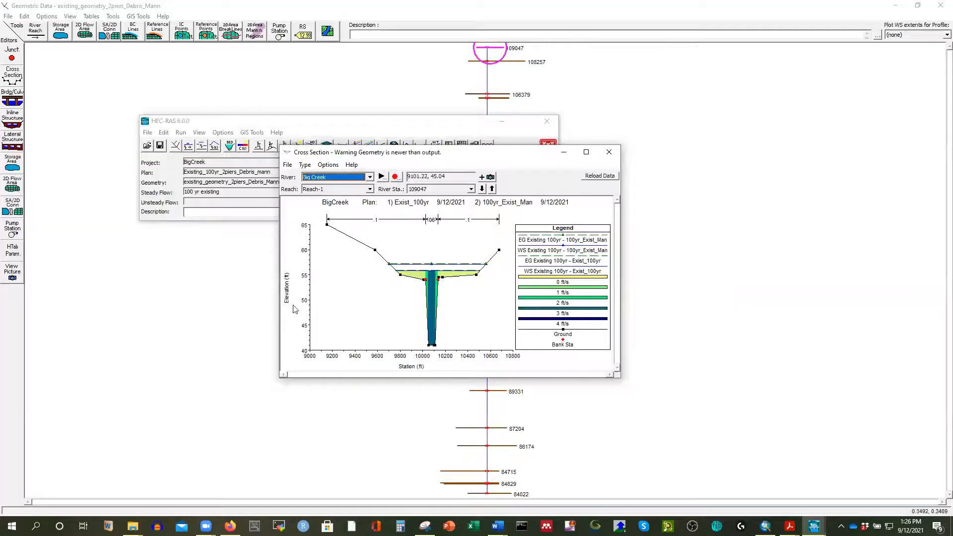
click(482, 189)
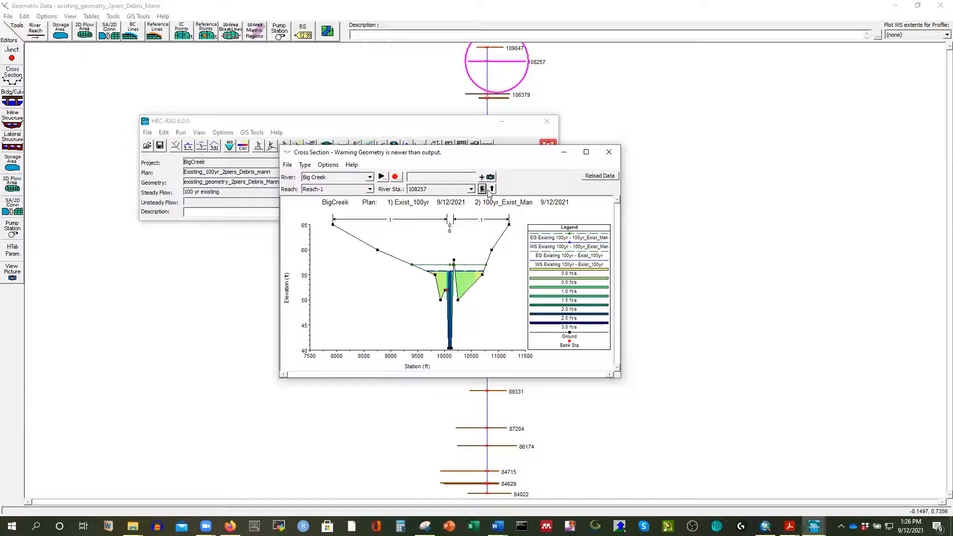
click(492, 188)
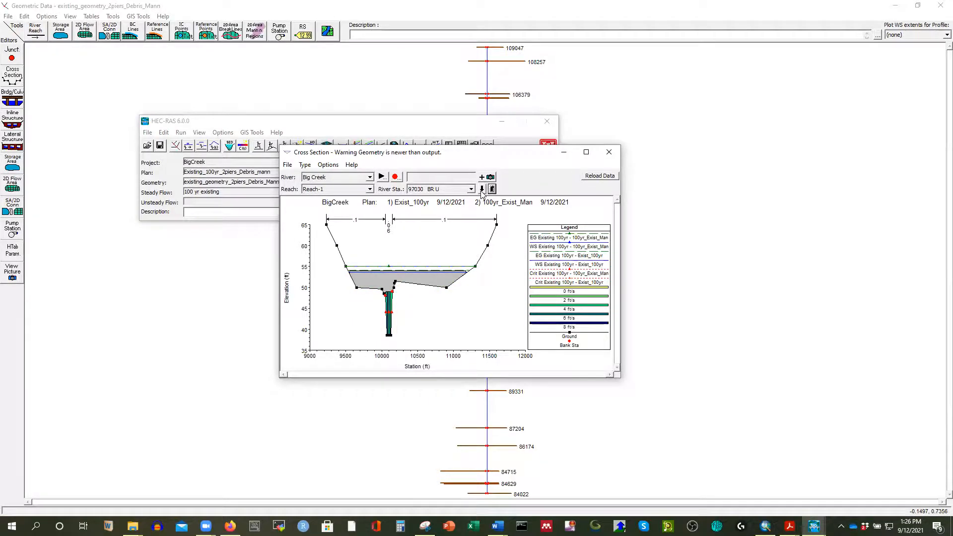
click(482, 192)
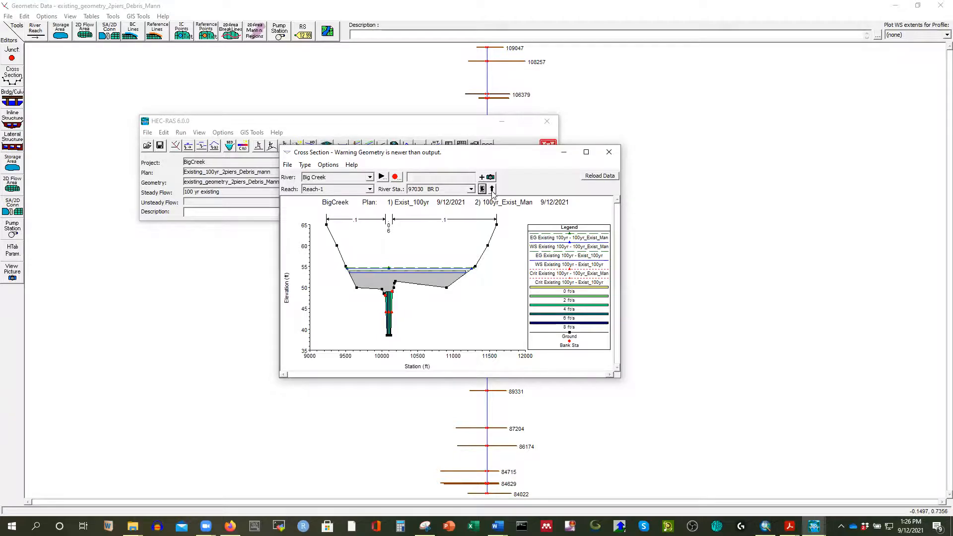
click(492, 190)
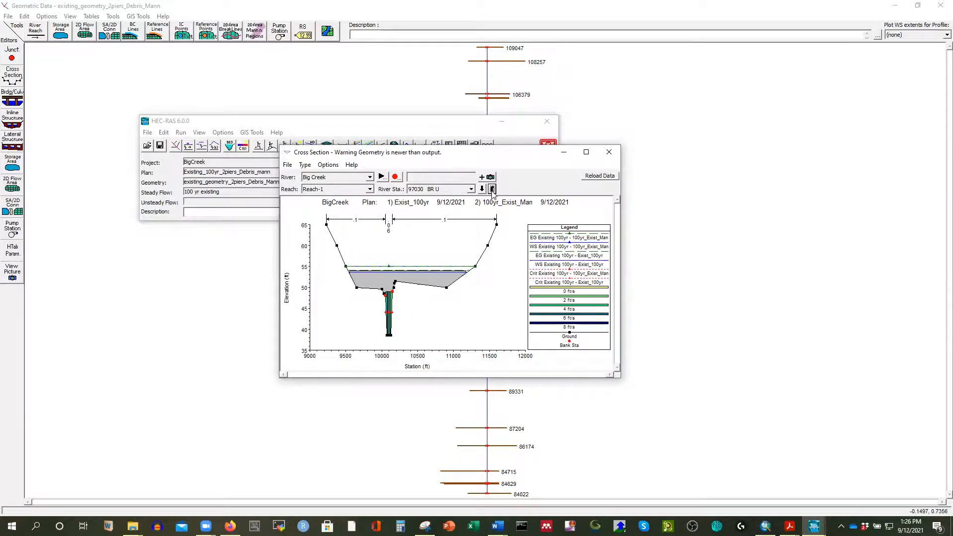
Step: Enlarge the cross section plot to examine the bridge piers and both plans' water surfaces, and restore its window
click(584, 154)
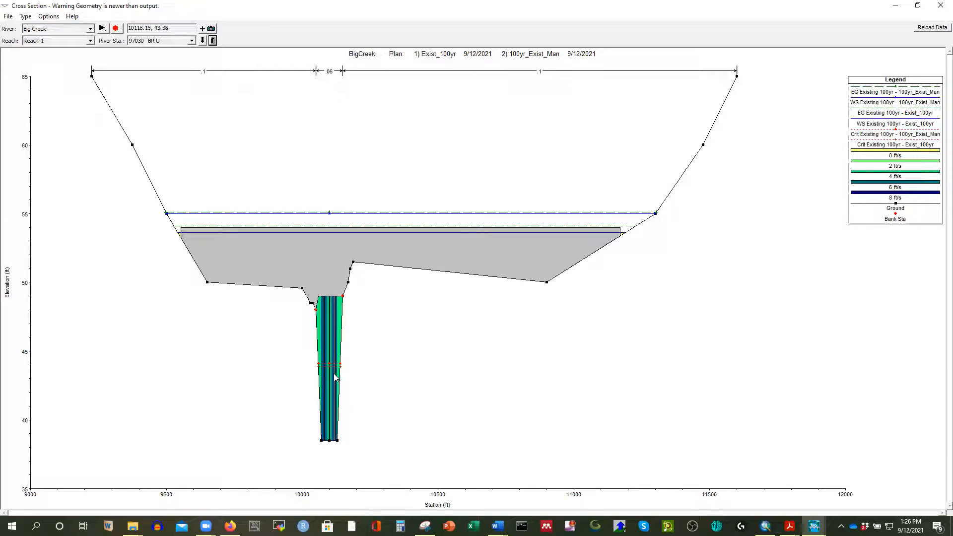
mouse_move(335, 379)
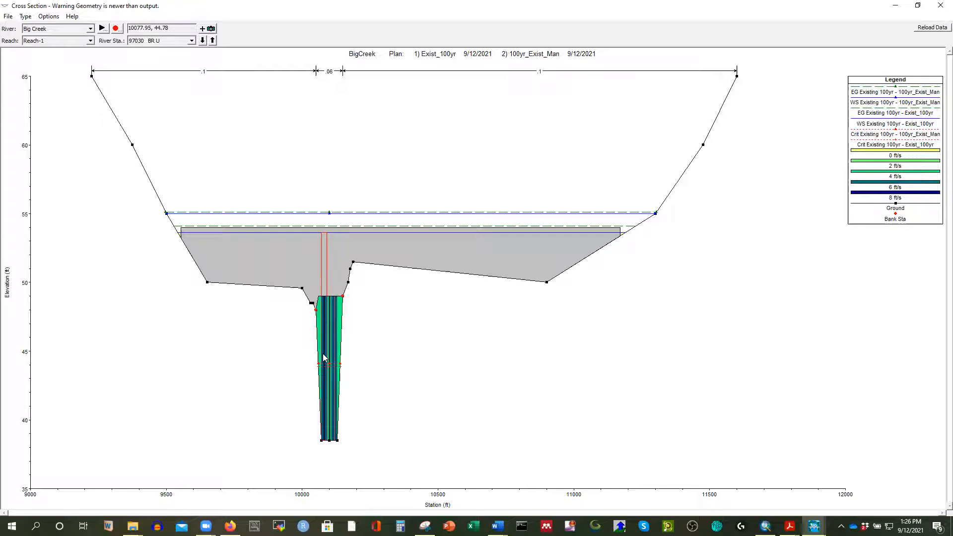
mouse_move(323, 358)
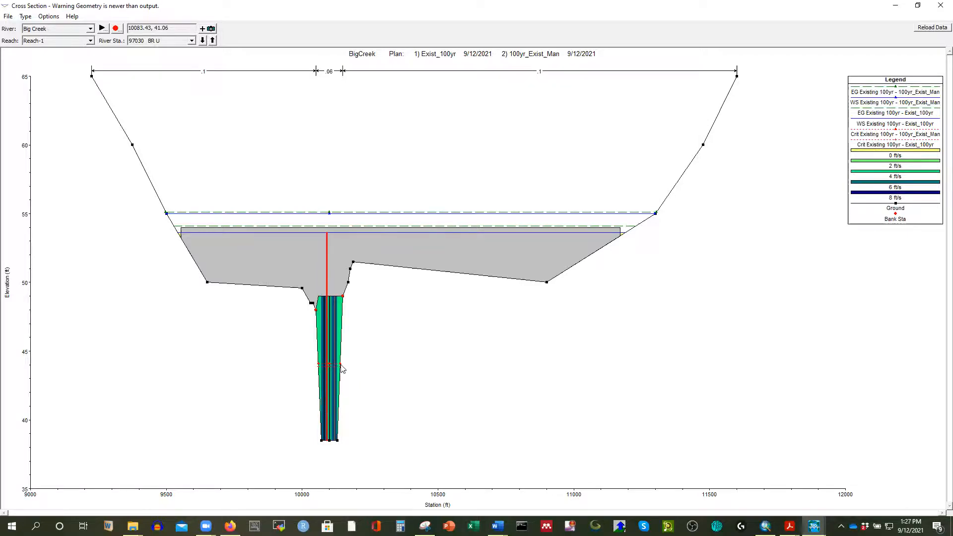
click(918, 5)
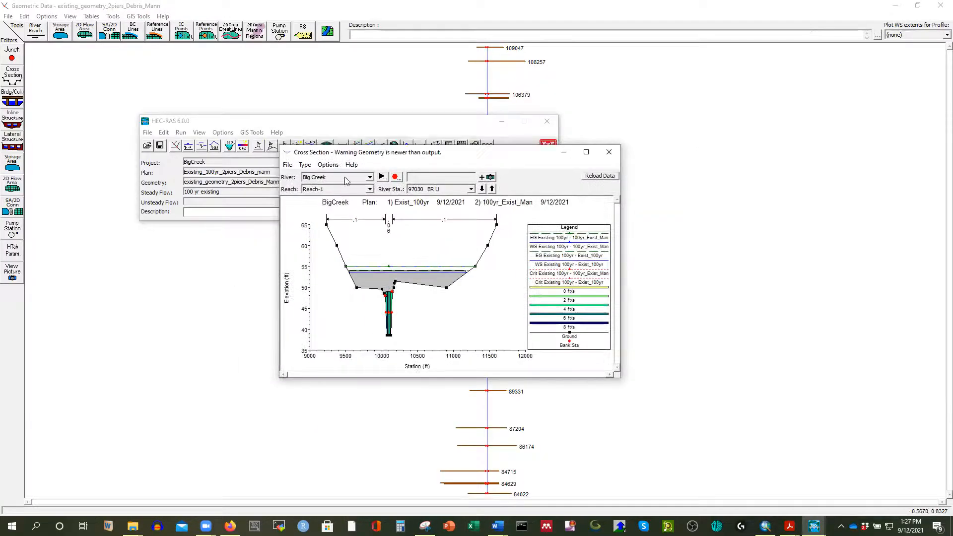
Step: Copy the 97030 BR U cross section plot into Document2 right after the 100yr_Exist_Cr plot, and close the cross section window
click(287, 164)
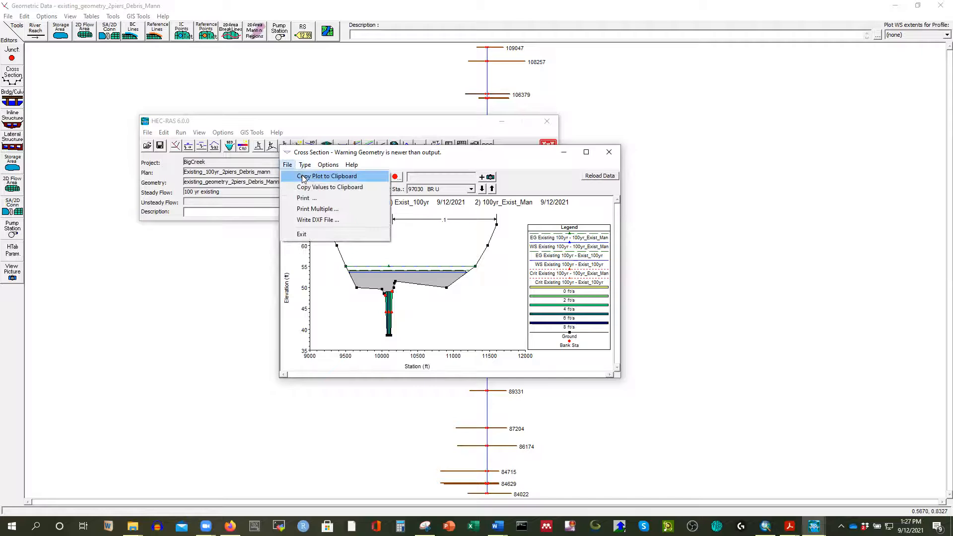
click(305, 180)
click(497, 526)
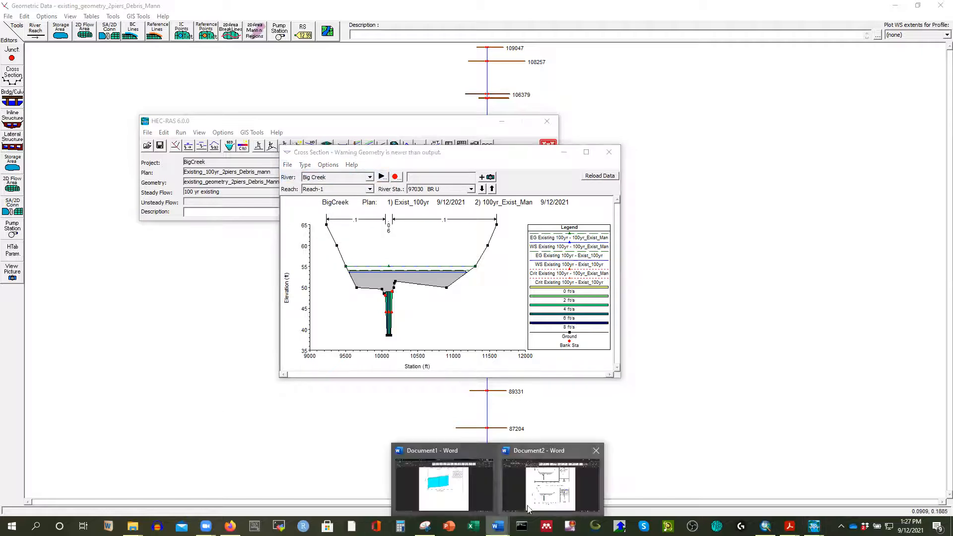
click(537, 499)
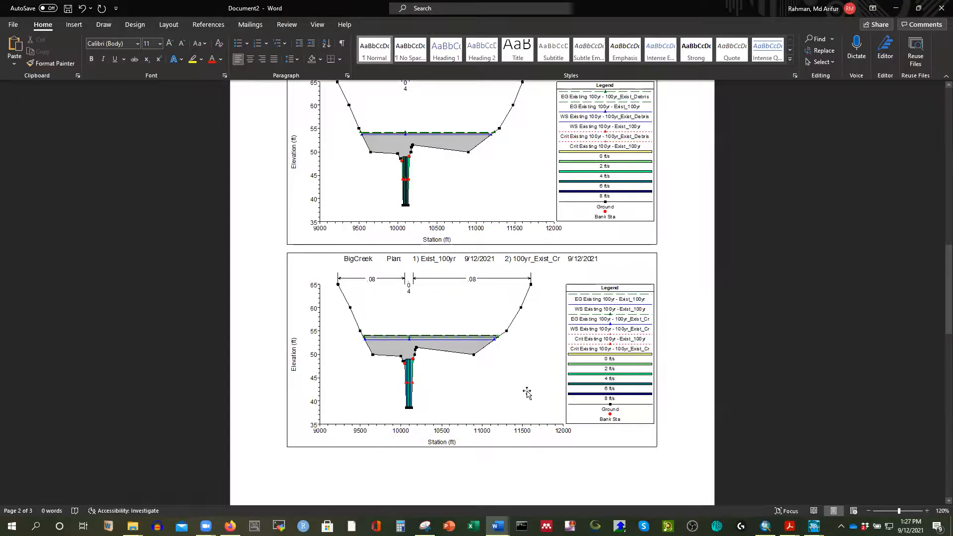
scroll(527, 393, up, 1)
scroll(528, 394, up, 3)
scroll(530, 376, down, 9)
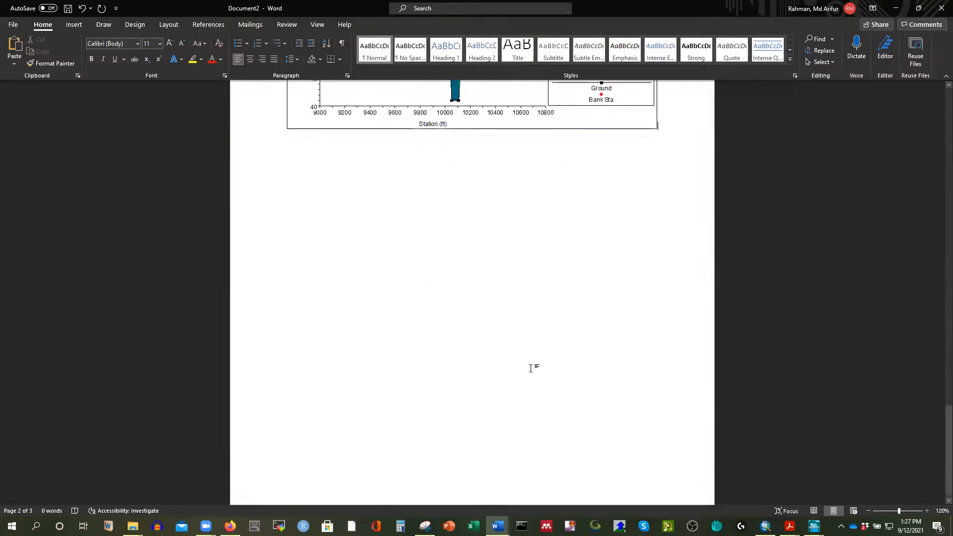
scroll(532, 366, up, 5)
scroll(531, 368, down, 1)
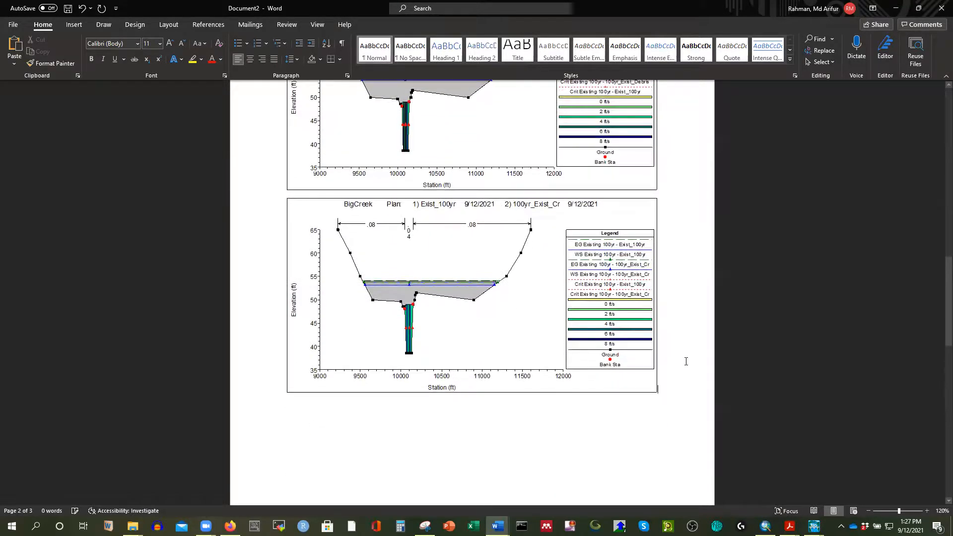
scroll(686, 361, down, 10)
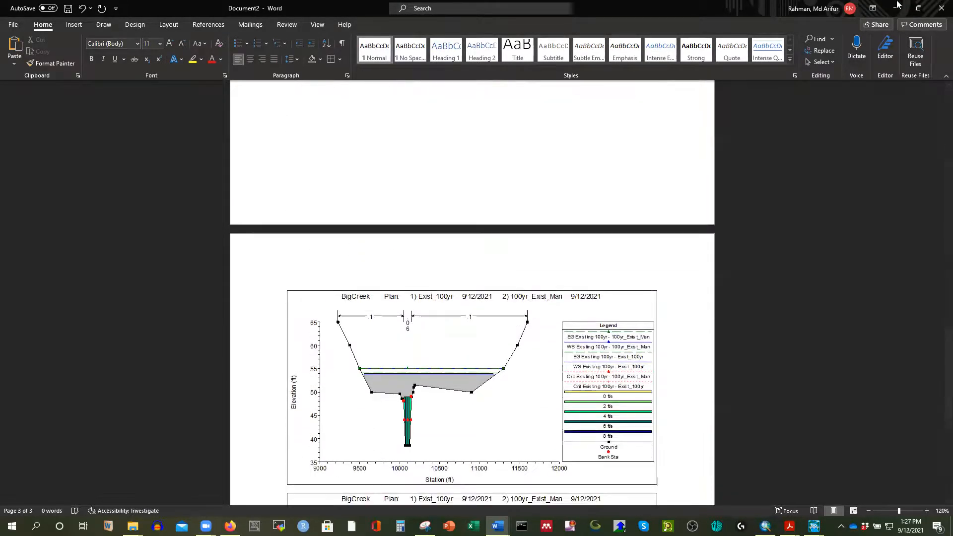
click(897, 7)
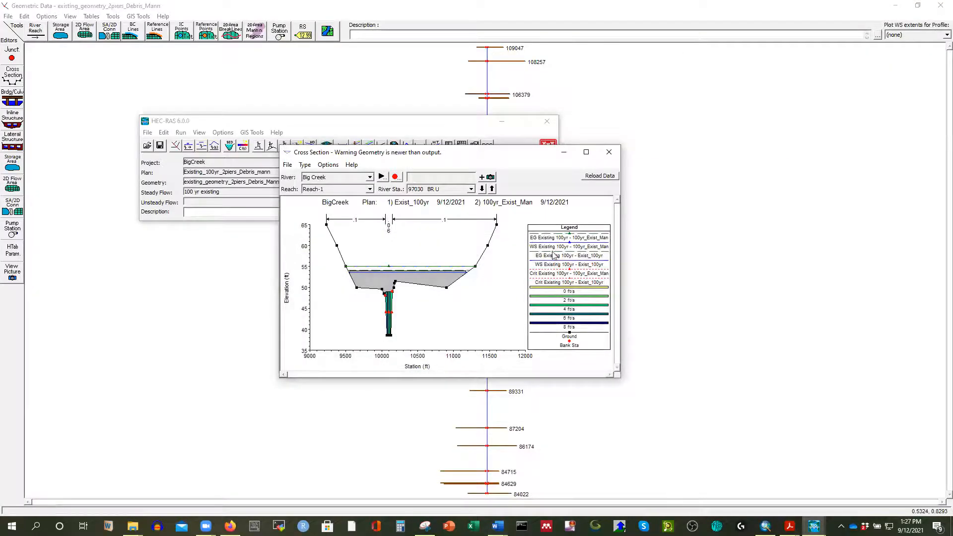
click(609, 152)
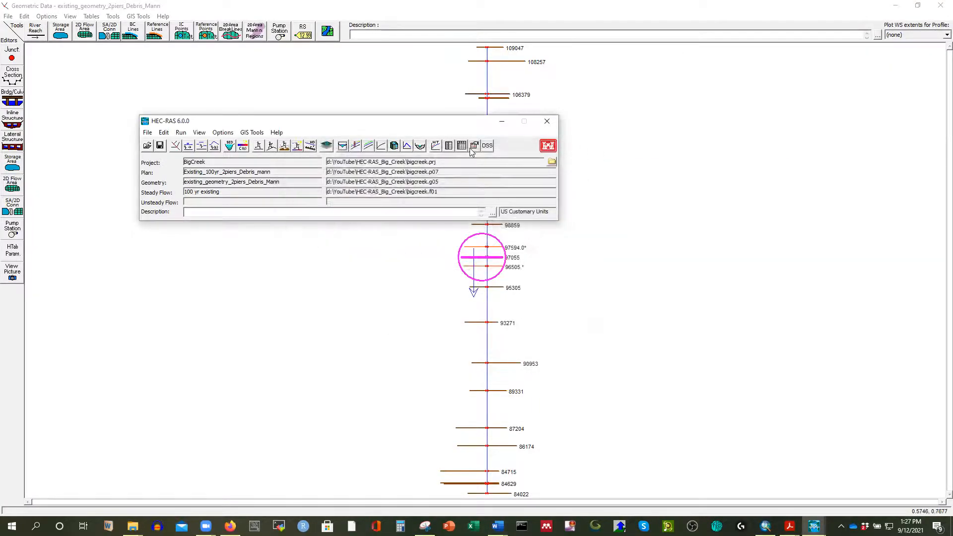
Step: Open the profile output table and compare both plans' water surface elevations and channel velocities along the whole reach
click(462, 145)
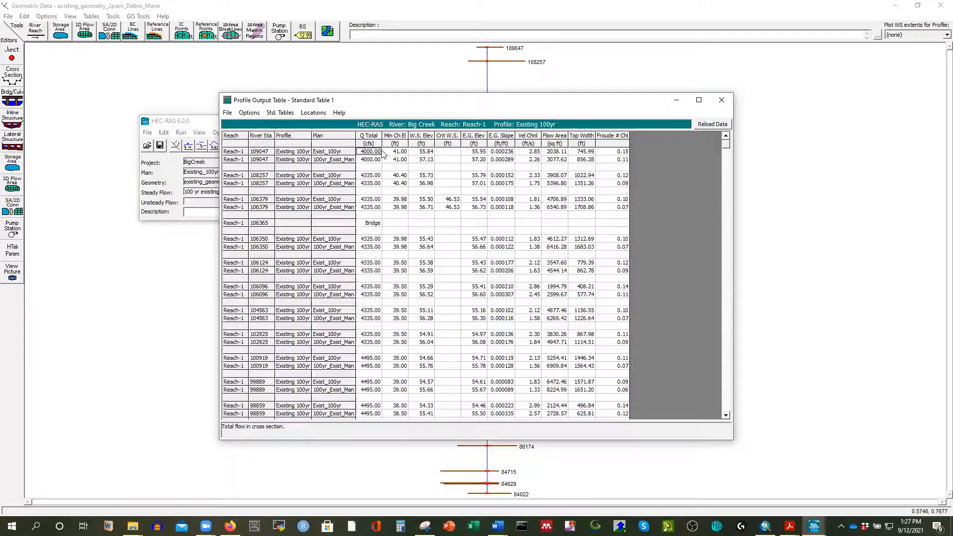
click(420, 153)
click(421, 161)
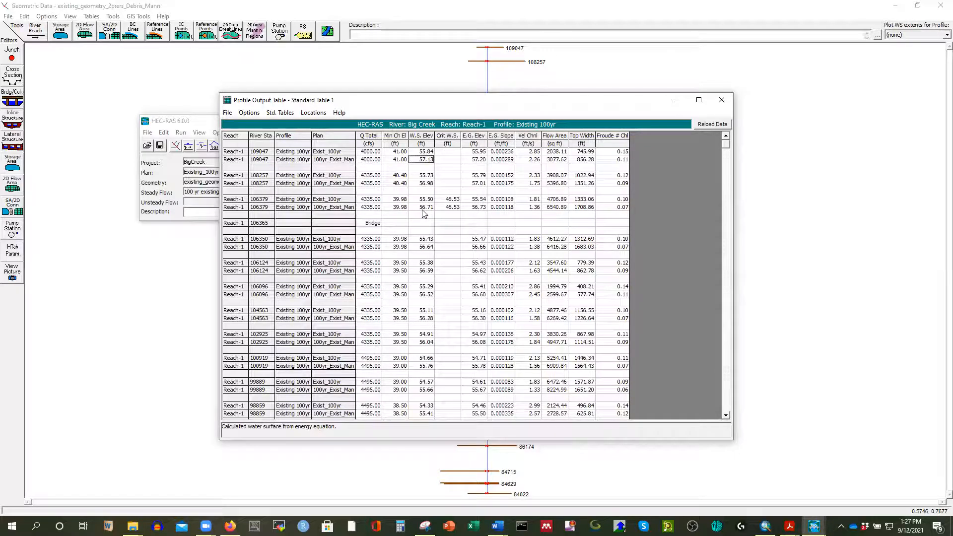
click(426, 249)
scroll(427, 252, down, 1)
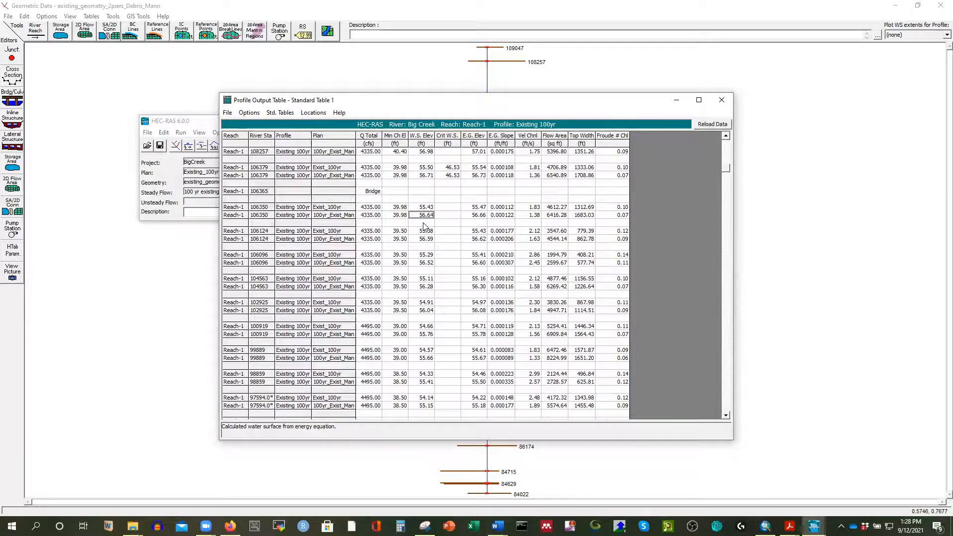
scroll(425, 226, down, 6)
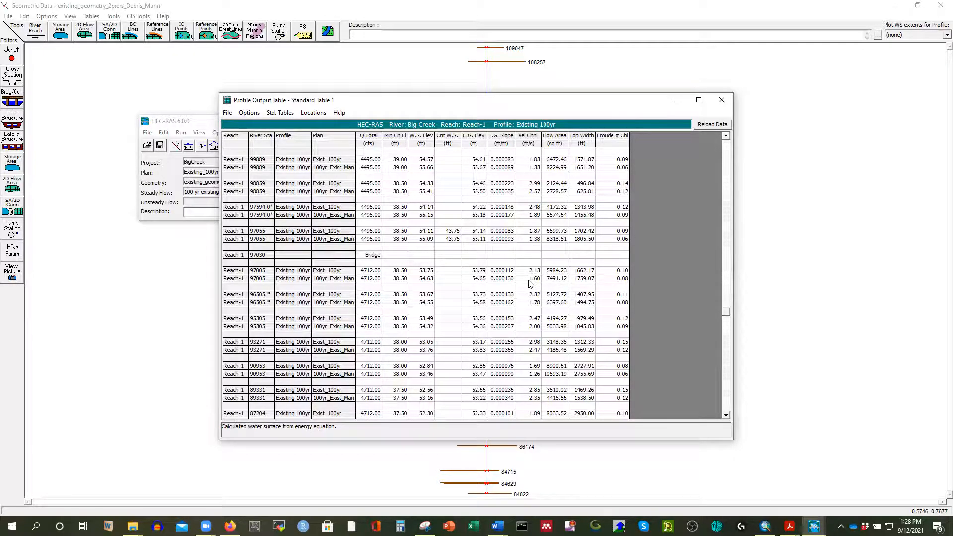
scroll(530, 284, down, 5)
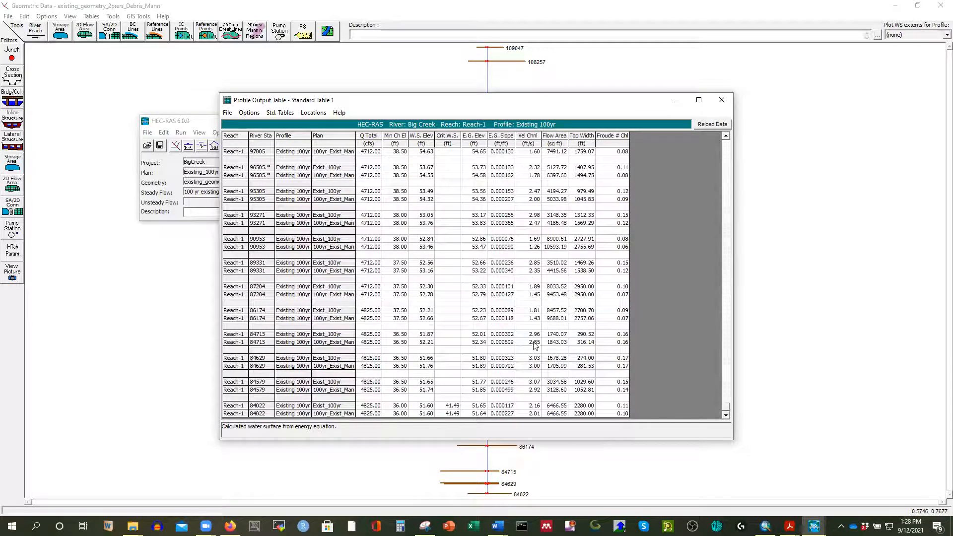
Step: Add the Existing_100yr_DS_Single_Br, Existing_100yr_2ft_DWL, Existing_100yr_Critical, Existing_100yr_2piers and Existing_100yr_2piers_Debris plans to the profile output table
click(248, 114)
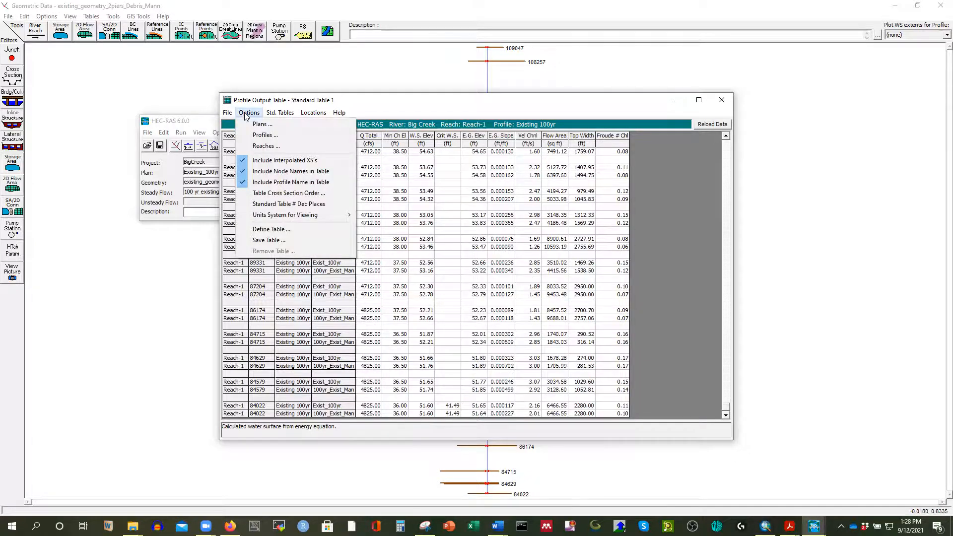
click(261, 124)
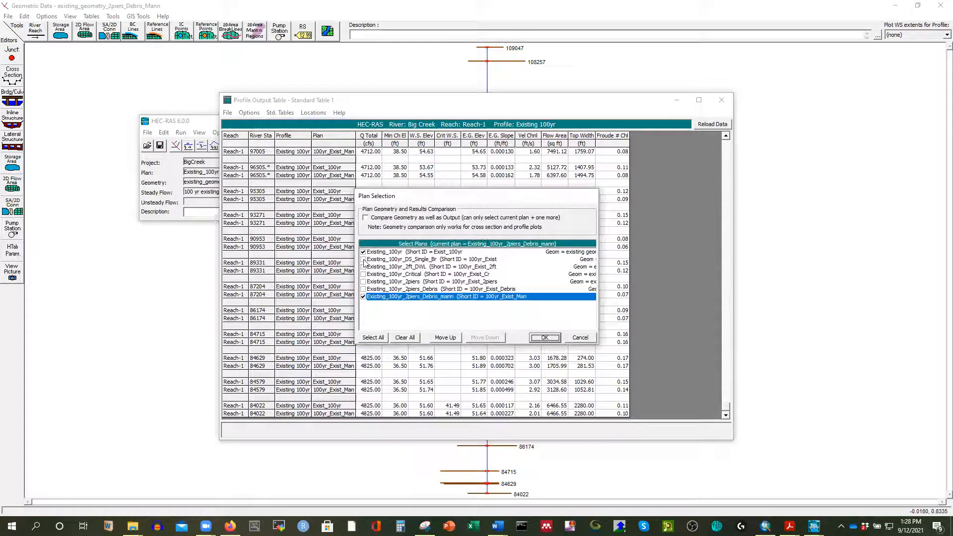
click(364, 260)
click(364, 266)
click(364, 274)
click(363, 282)
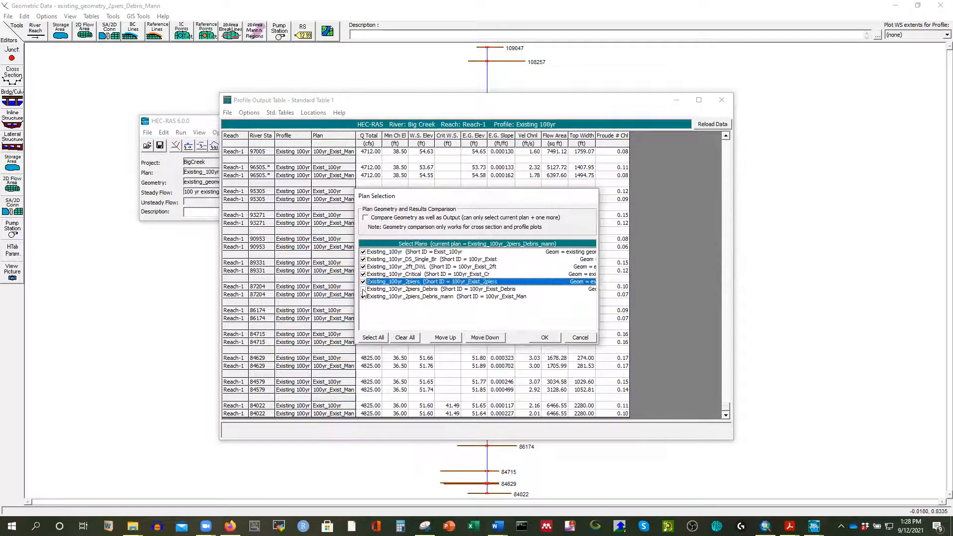
click(363, 289)
click(546, 339)
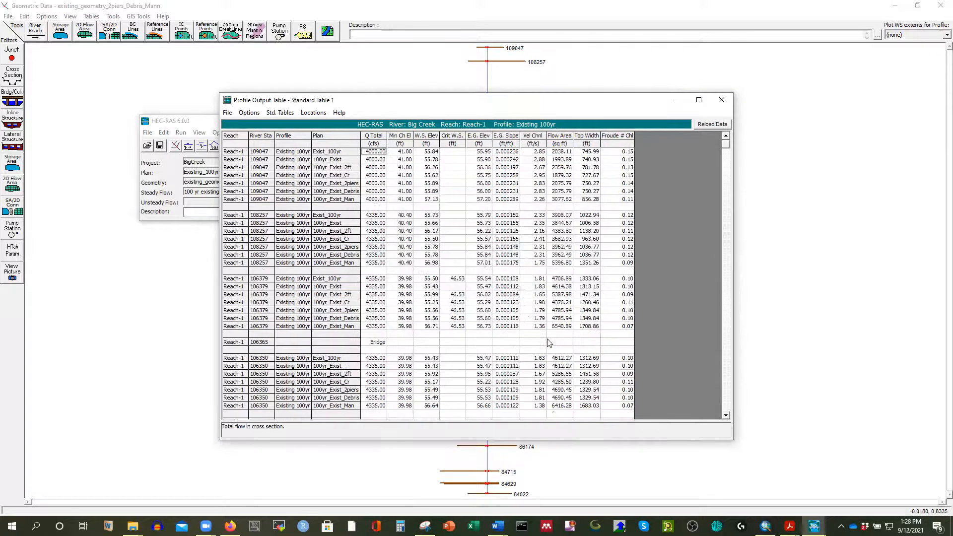
Step: Enlarge the profile output table and compare all plans' results at the river stations along Reach-1
click(699, 100)
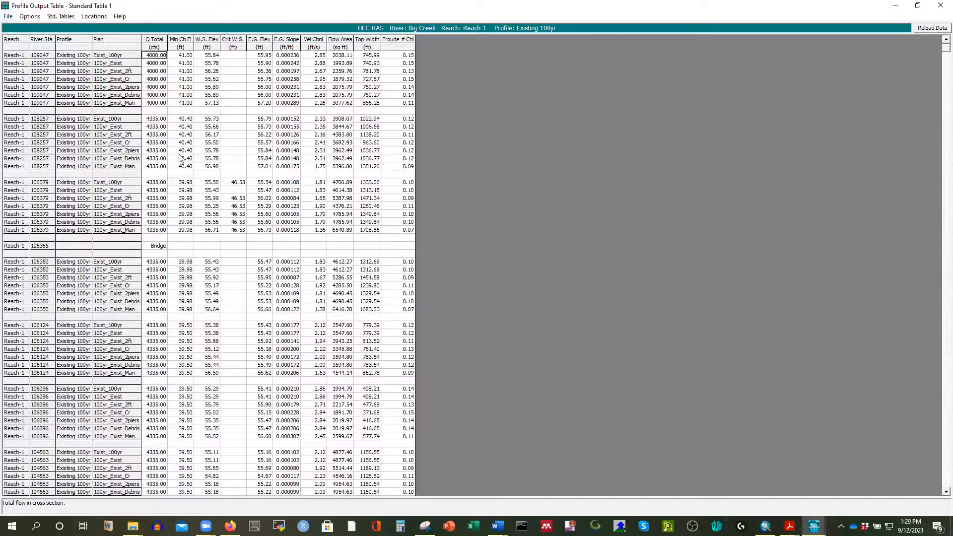
scroll(239, 275, down, 15)
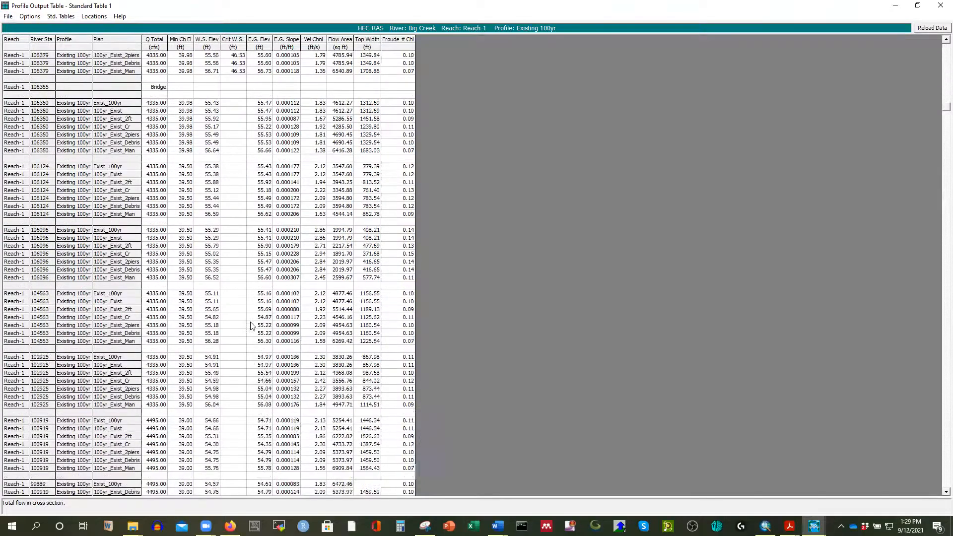
scroll(248, 328, up, 15)
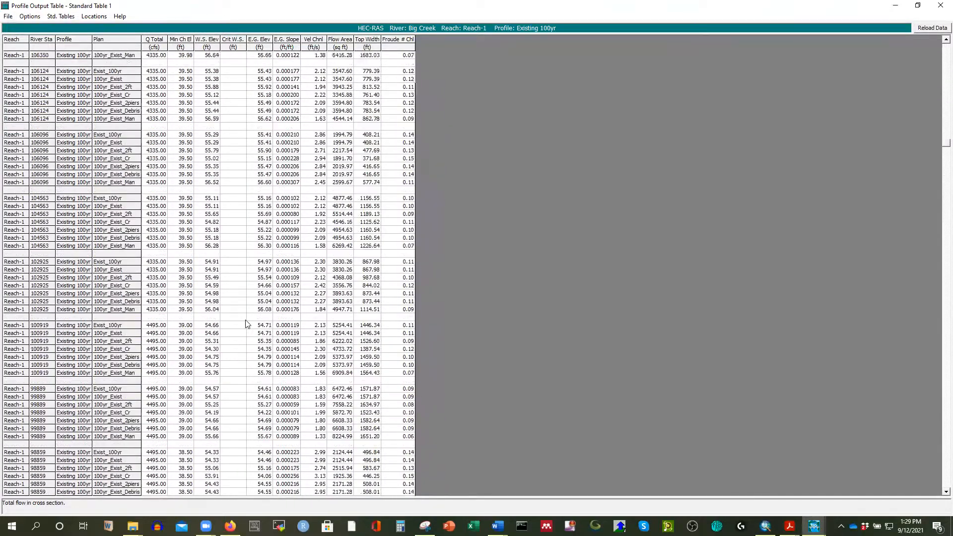
Step: Export the profile output table to a text file named Model_Results in the HEC-RAS_Big_Creek folder
click(30, 17)
mouse_move(8, 17)
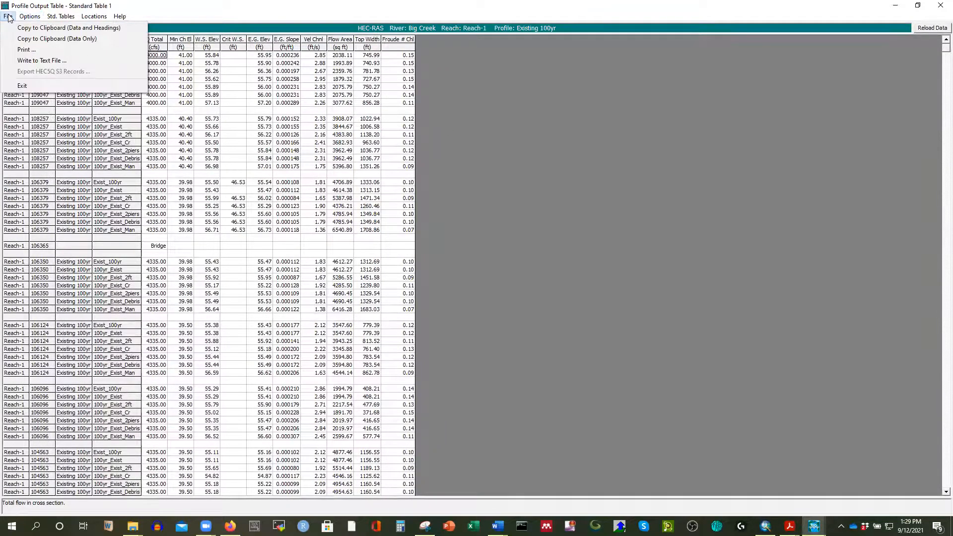
click(35, 60)
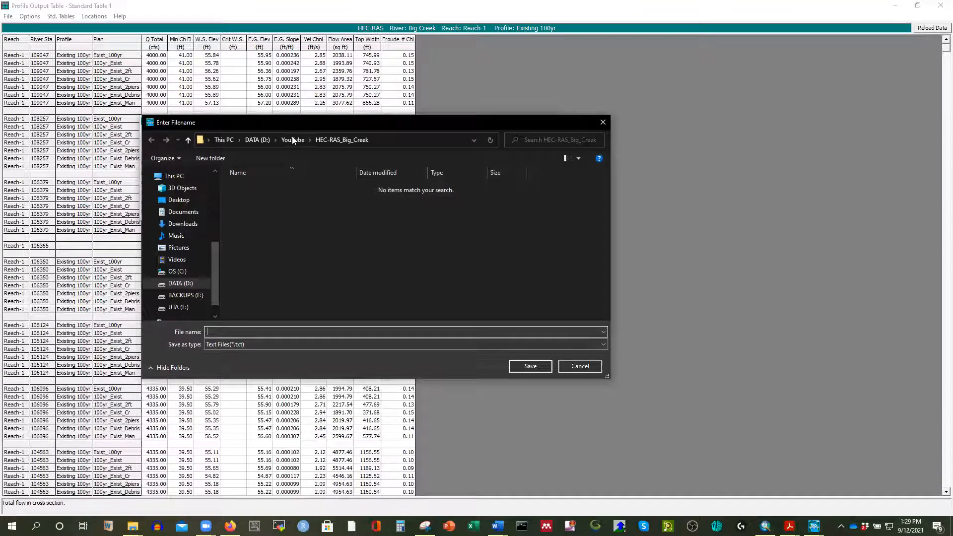
text(Model_Results)
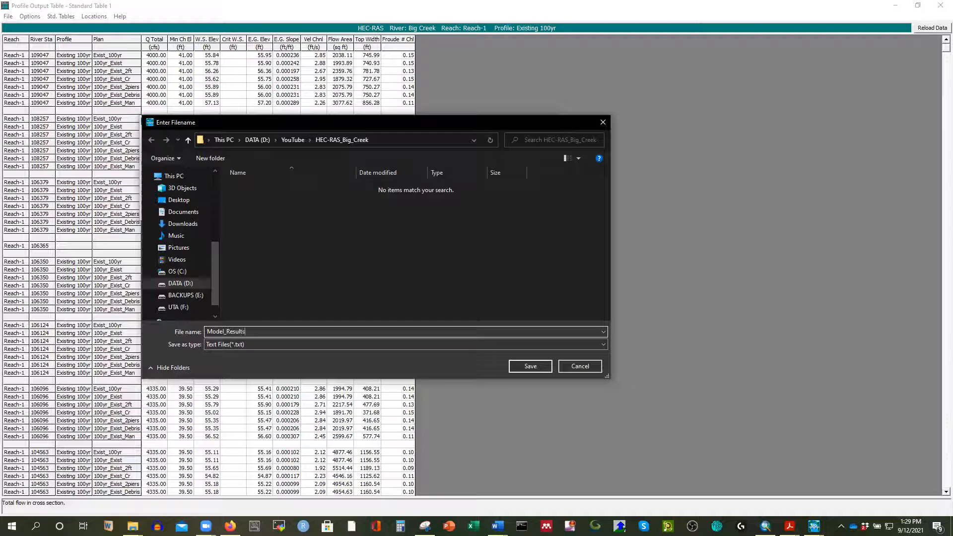
click(530, 366)
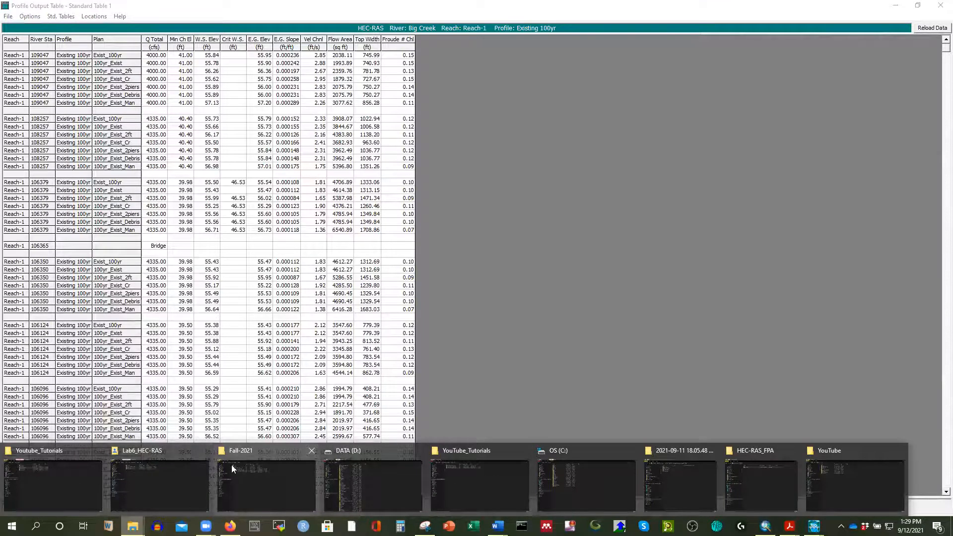
Step: Switch to File Explorer, find the YouTube\HEC-RAS_Big_Creek folder on the DATA (D:) drive and open Model_Results.txt
click(84, 475)
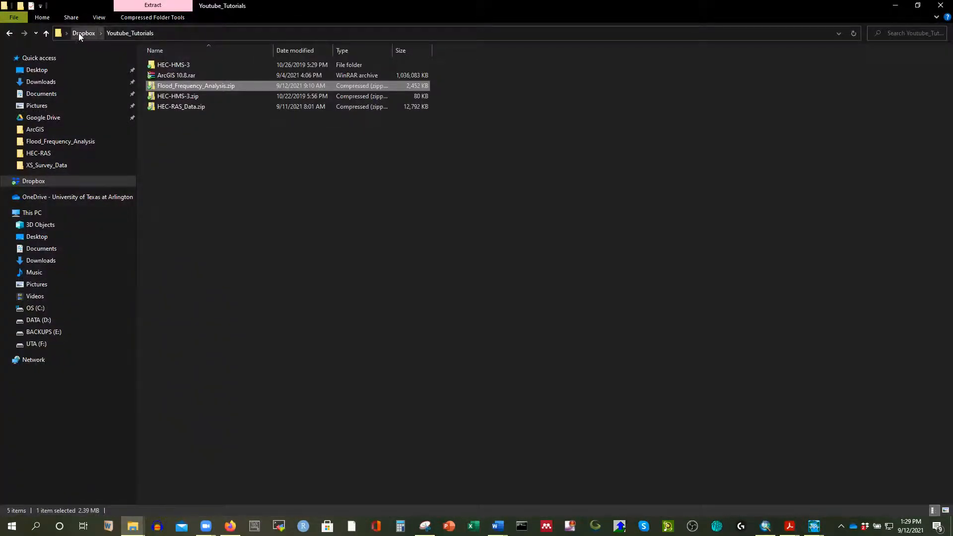
click(133, 526)
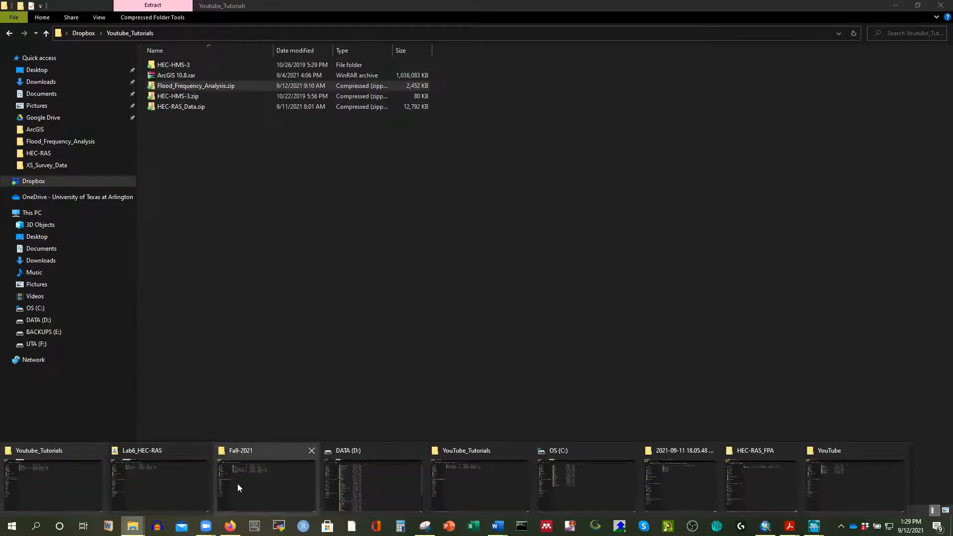
click(474, 479)
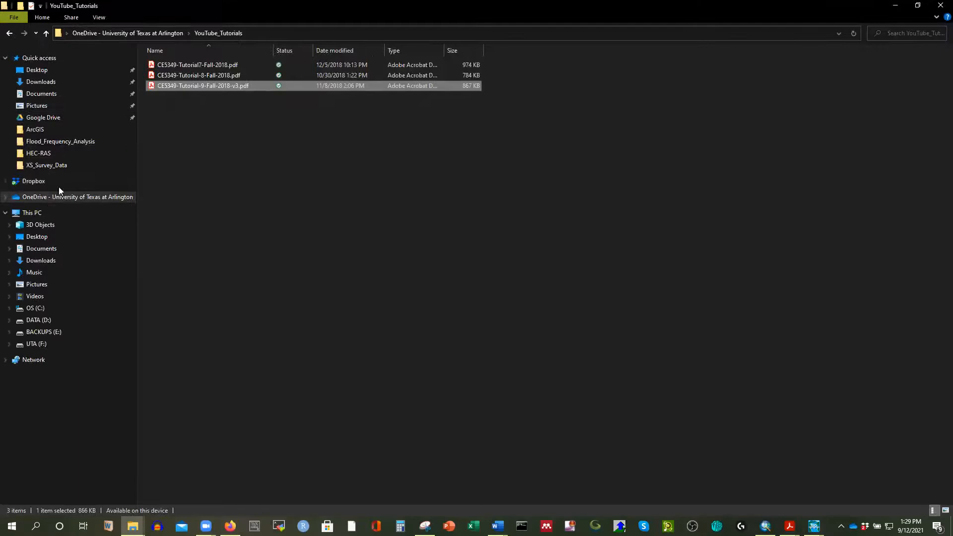
click(62, 143)
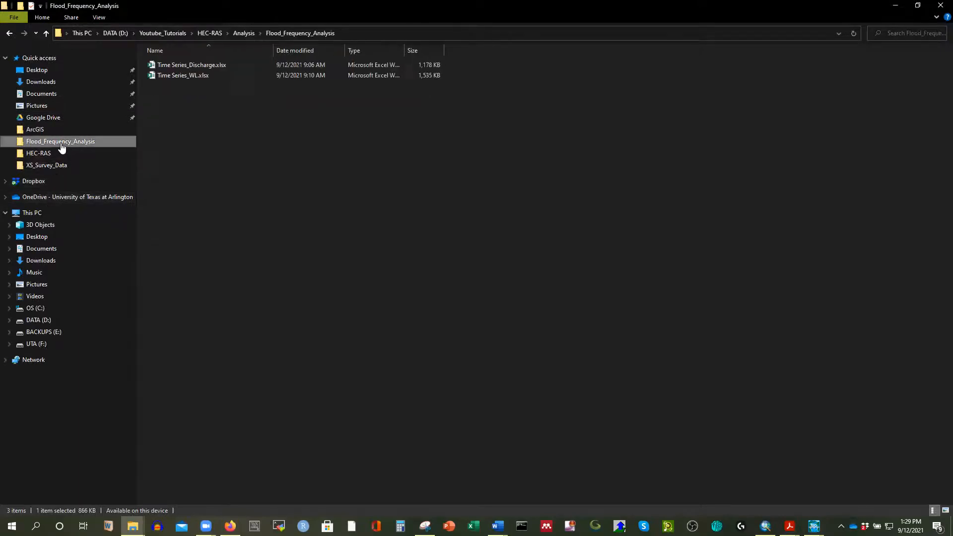
click(38, 320)
scroll(258, 293, down, 7)
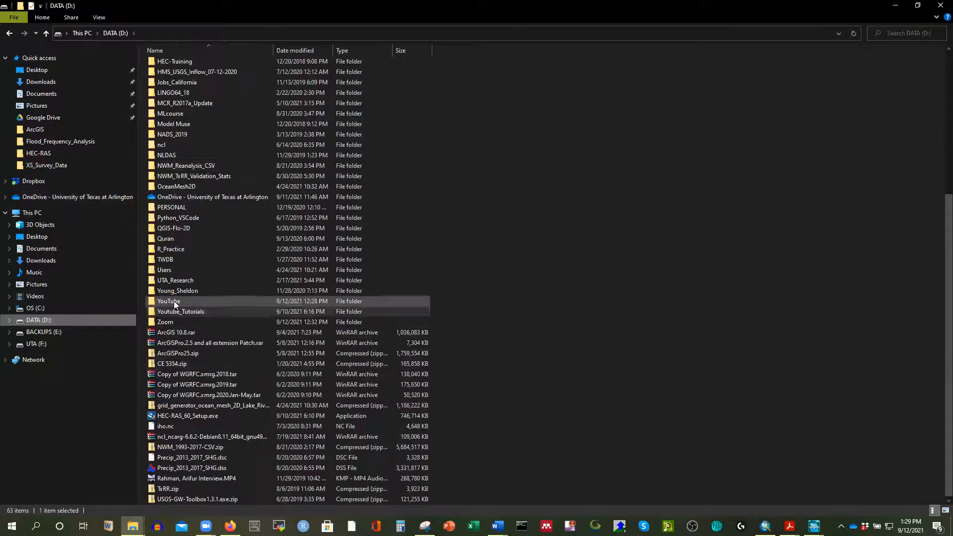
double_click(174, 302)
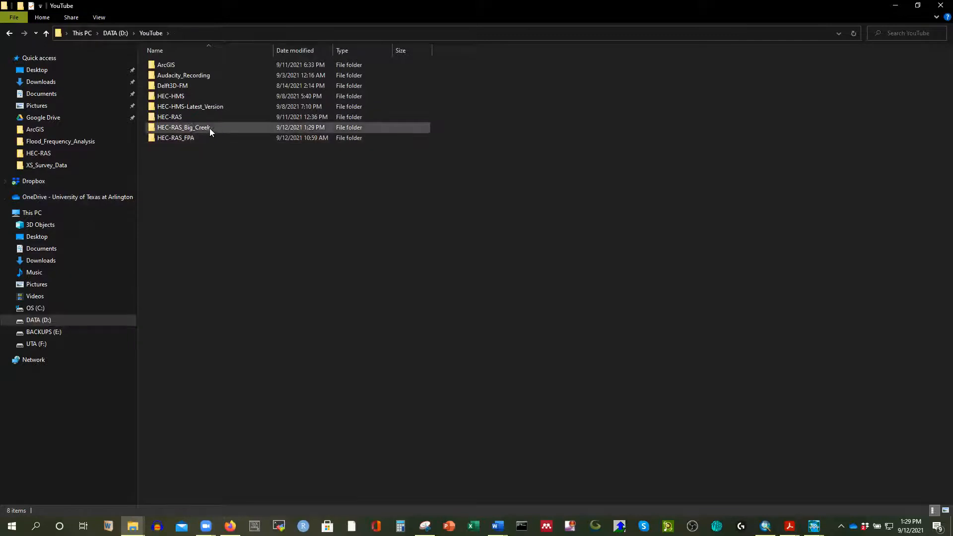
double_click(187, 129)
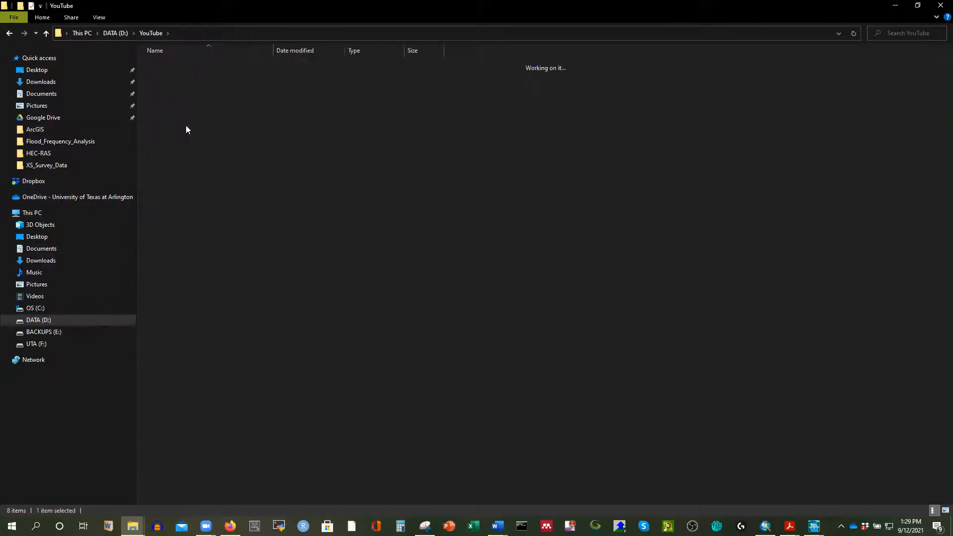
scroll(233, 191, down, 1)
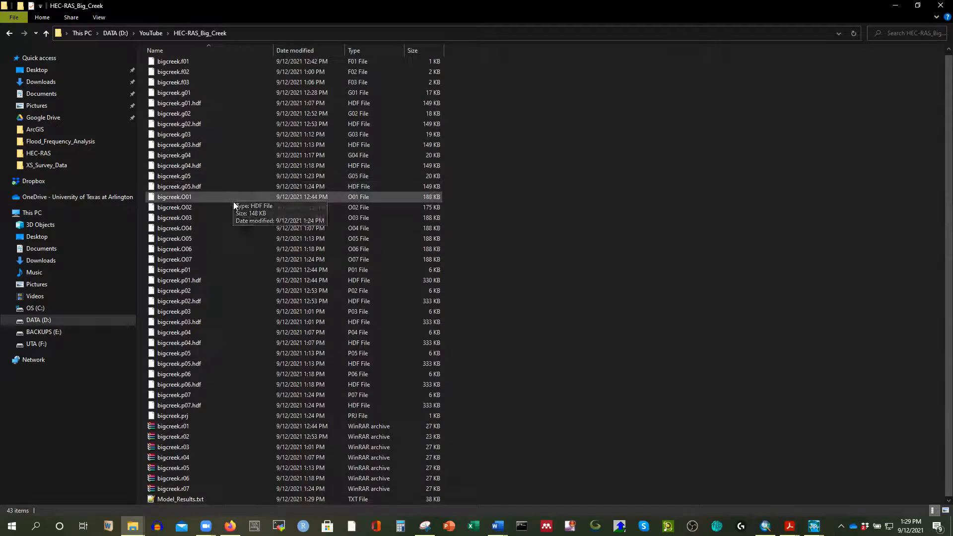
double_click(196, 500)
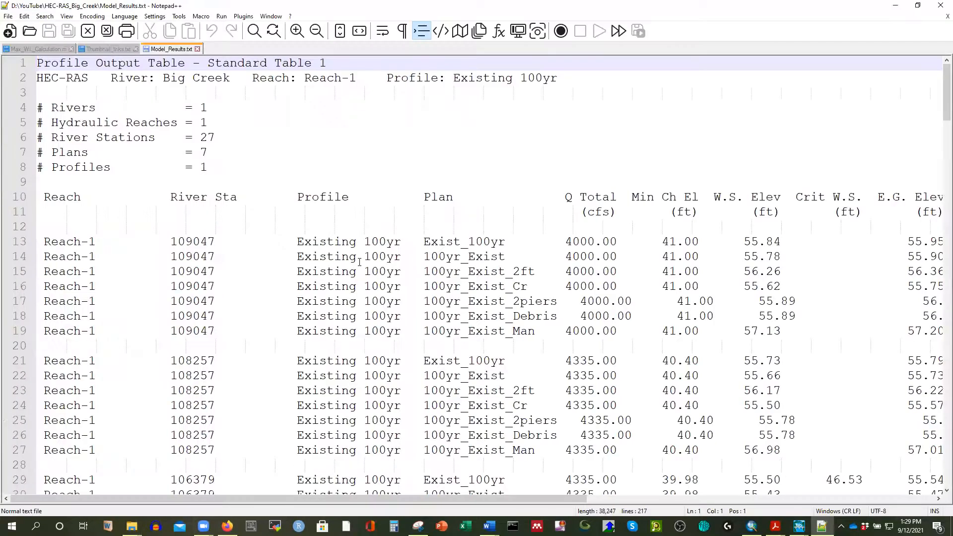
Step: Examine all rows and columns of the exported results for every plan in Model_Results.txt, and minimize the text editor
scroll(359, 261, down, 15)
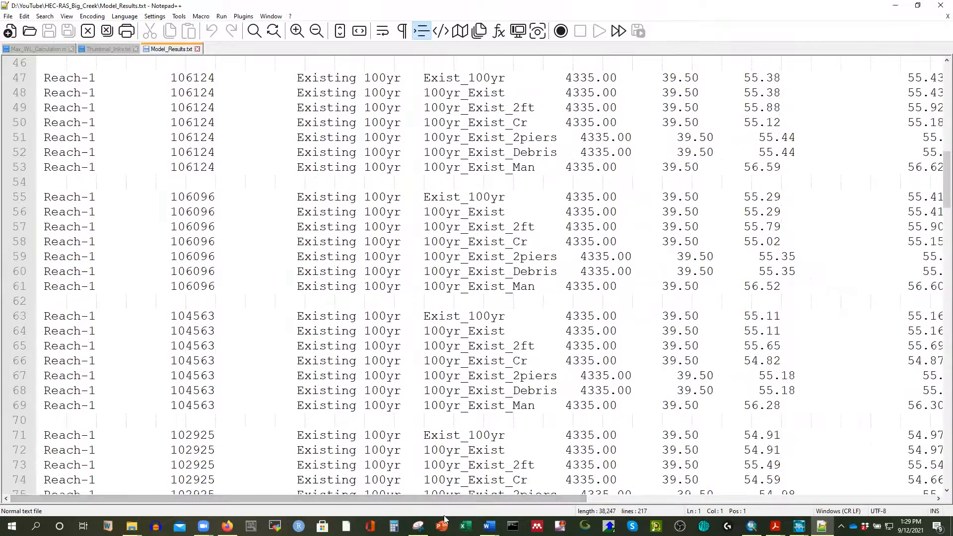
drag(454, 499, 878, 501)
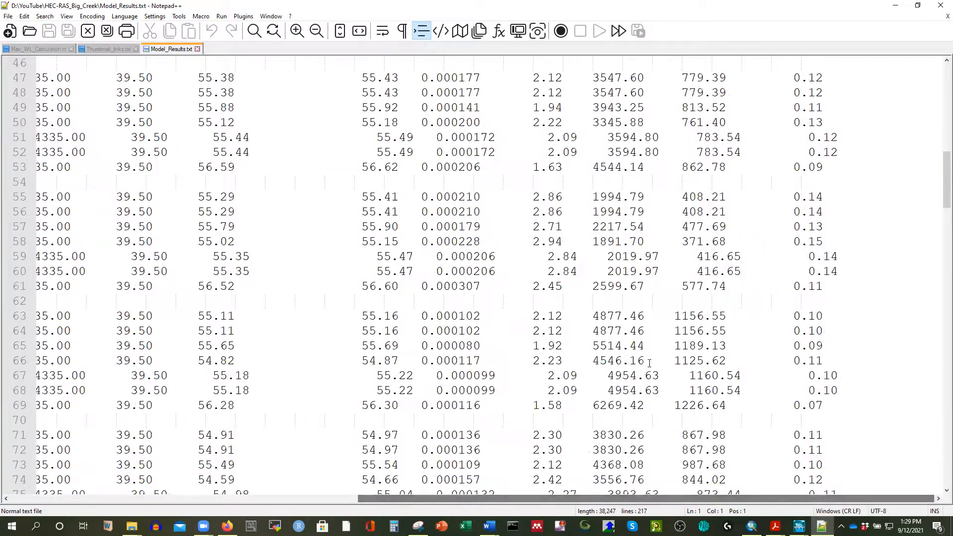
scroll(649, 363, up, 15)
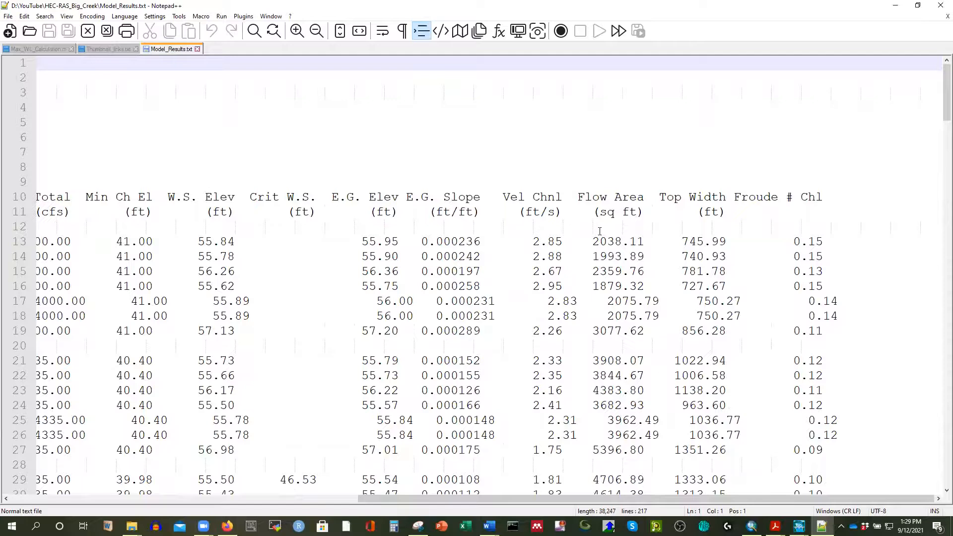
scroll(561, 254, down, 2)
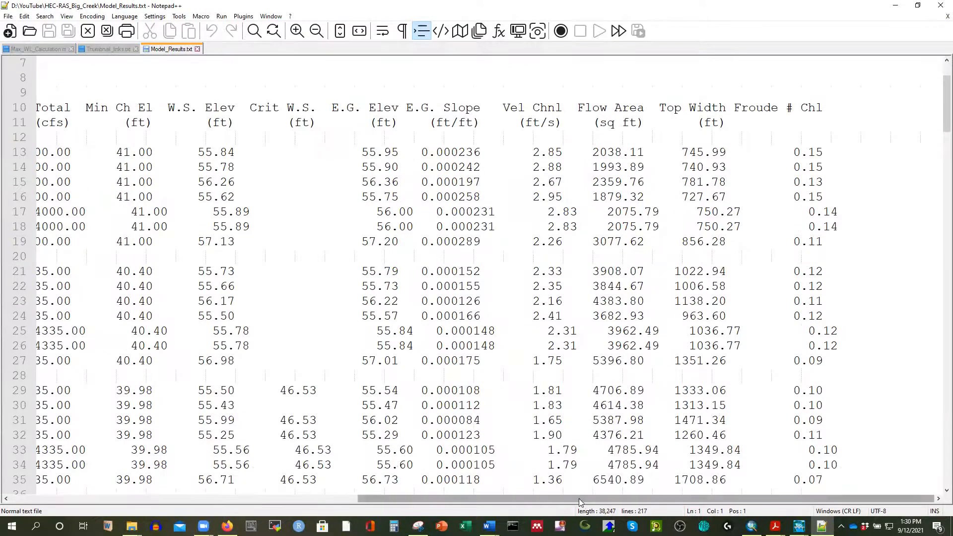
drag(571, 498, 219, 485)
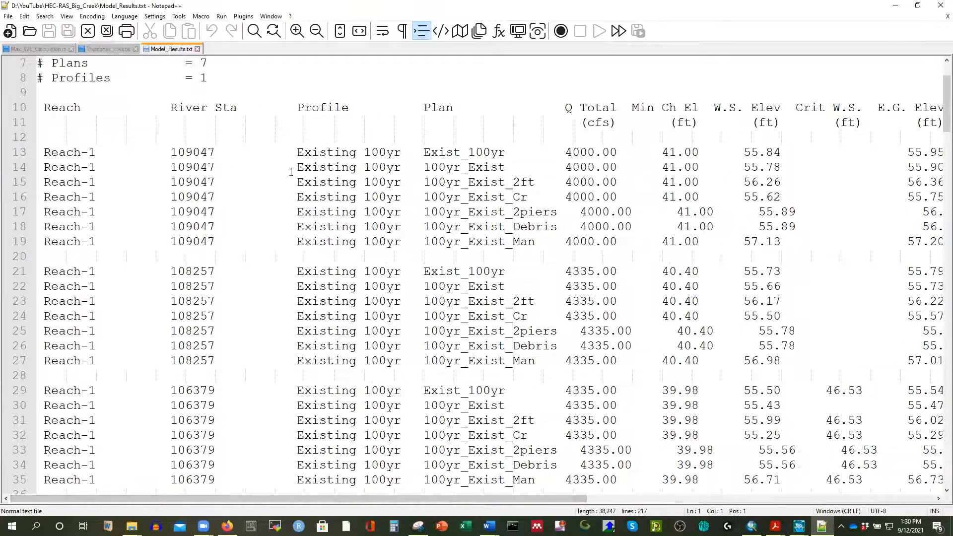
scroll(400, 268, down, 16)
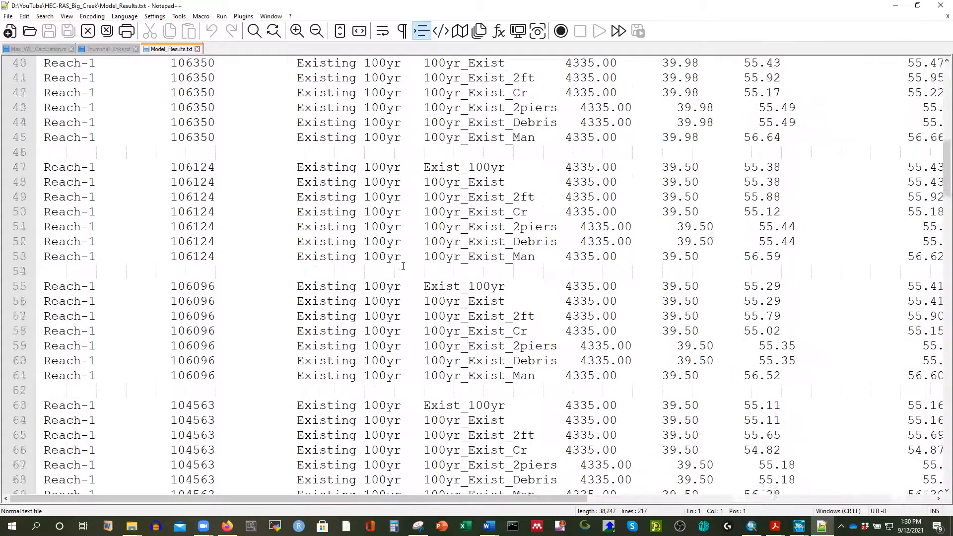
scroll(404, 269, down, 20)
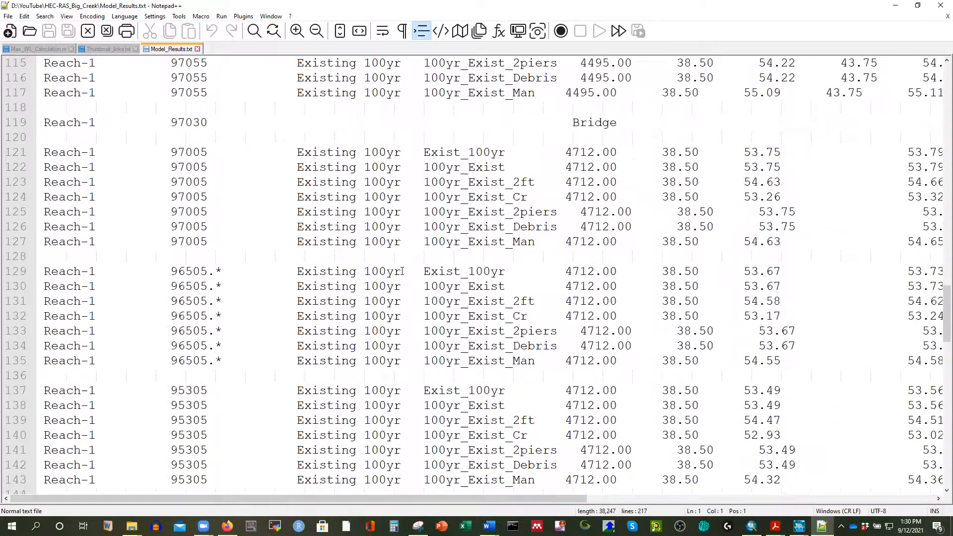
scroll(403, 273, down, 2)
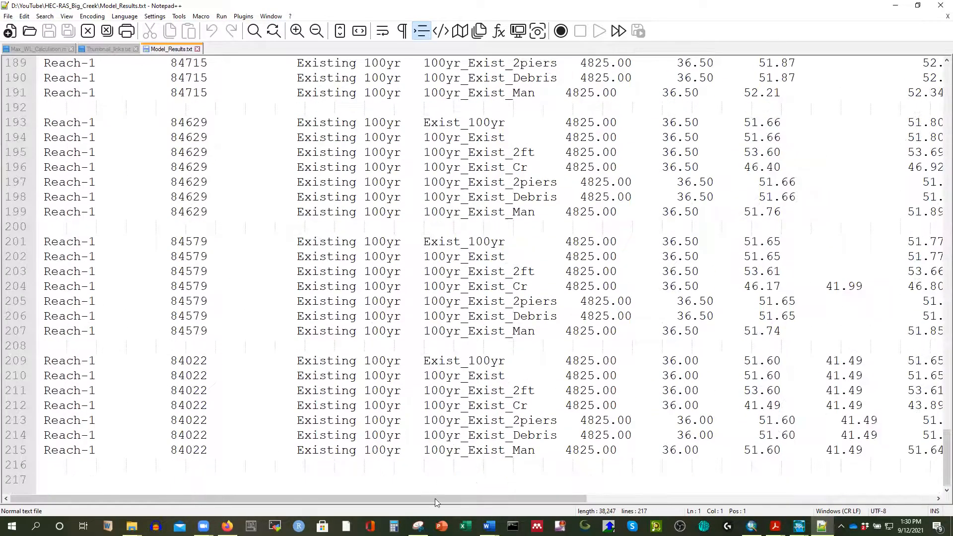
drag(436, 499, 783, 499)
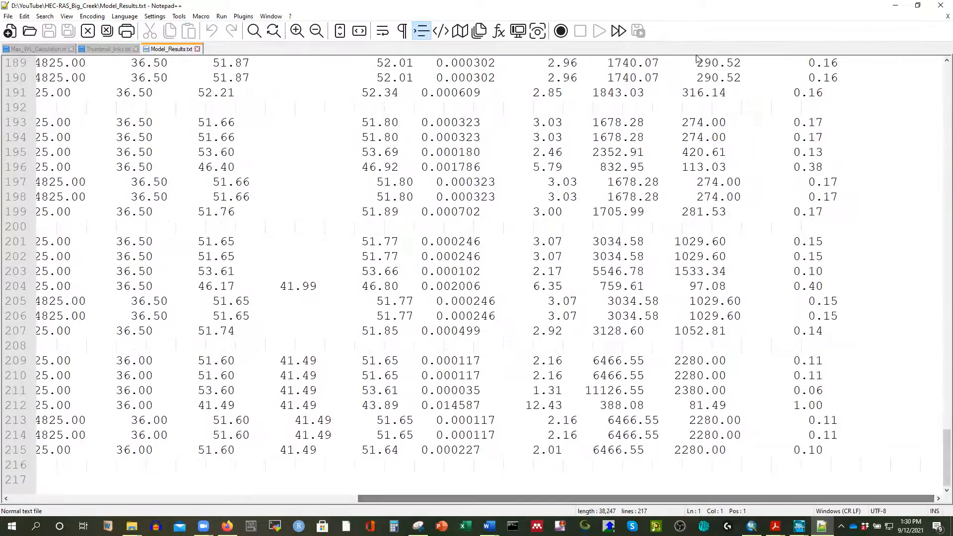
click(895, 6)
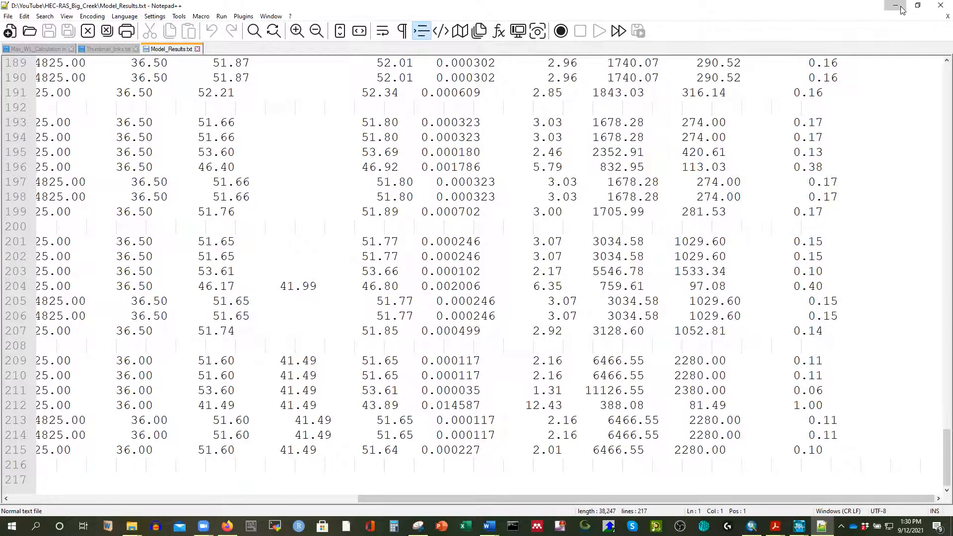
Step: Switch back to the HEC-RAS profile output table, restore its window size and close it
mouse_move(799, 527)
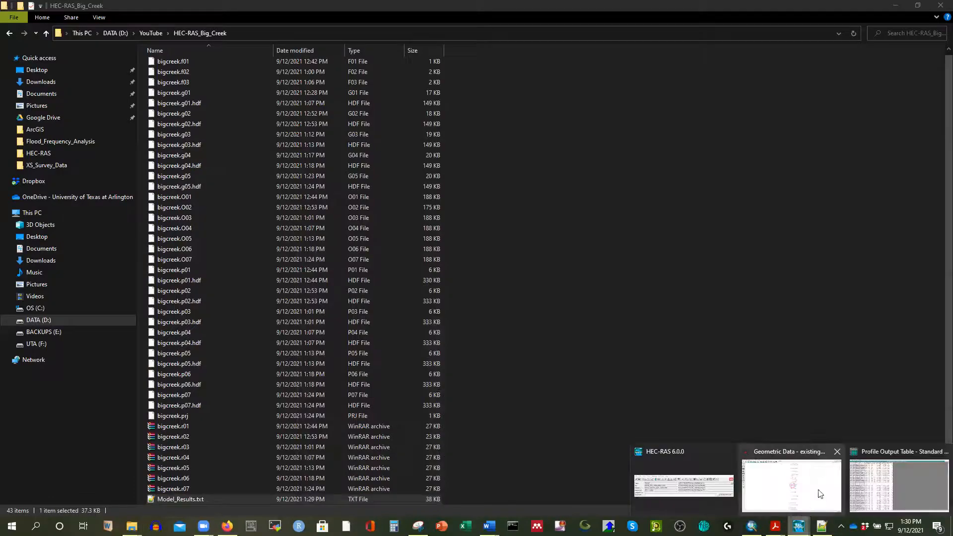
click(790, 489)
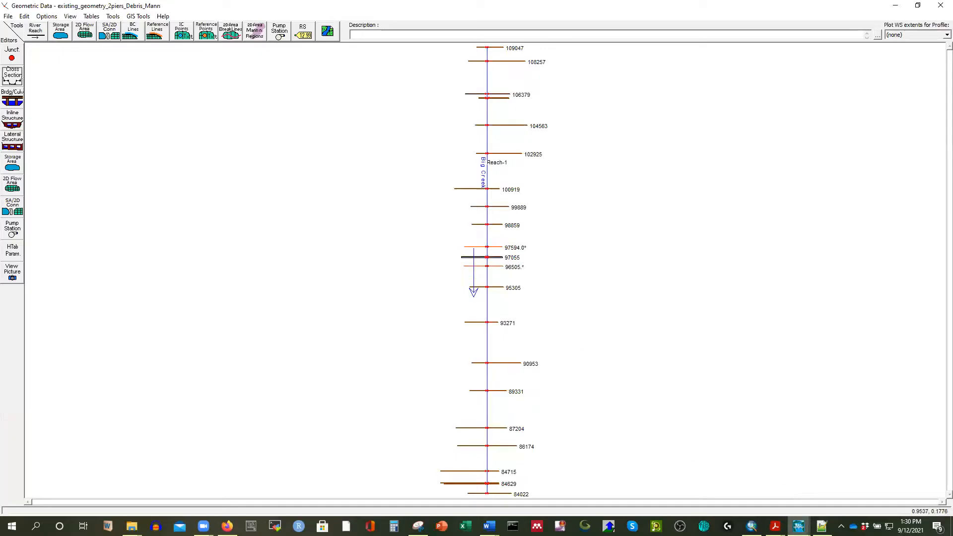
mouse_move(799, 526)
click(880, 493)
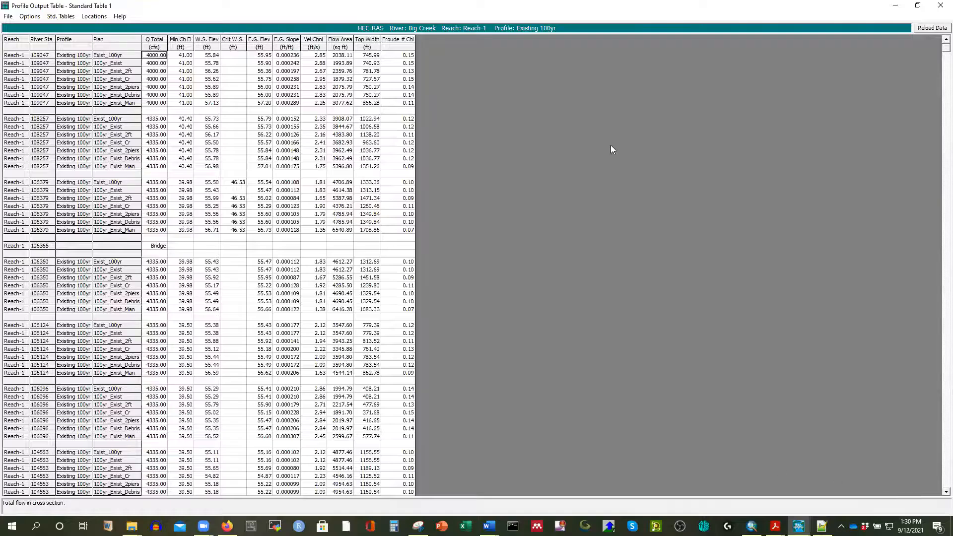
click(918, 5)
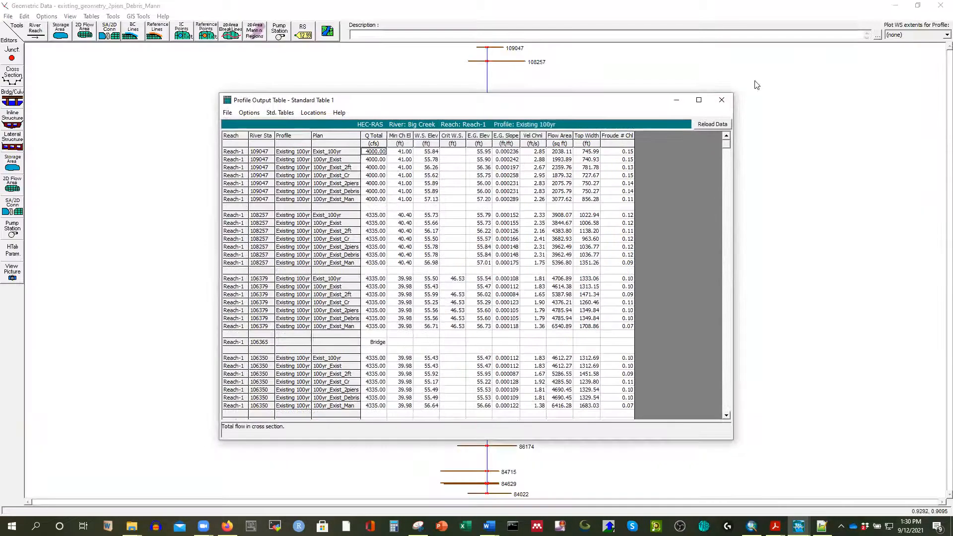
click(720, 105)
Step: Bring up the main HEC-RAS window and open the general profile plot of velocities for Big Creek
mouse_move(798, 526)
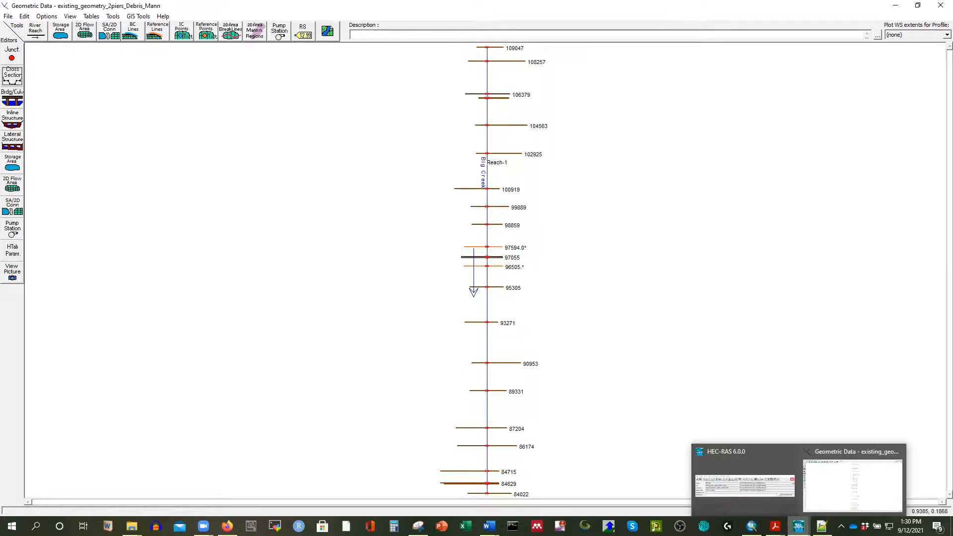
click(798, 526)
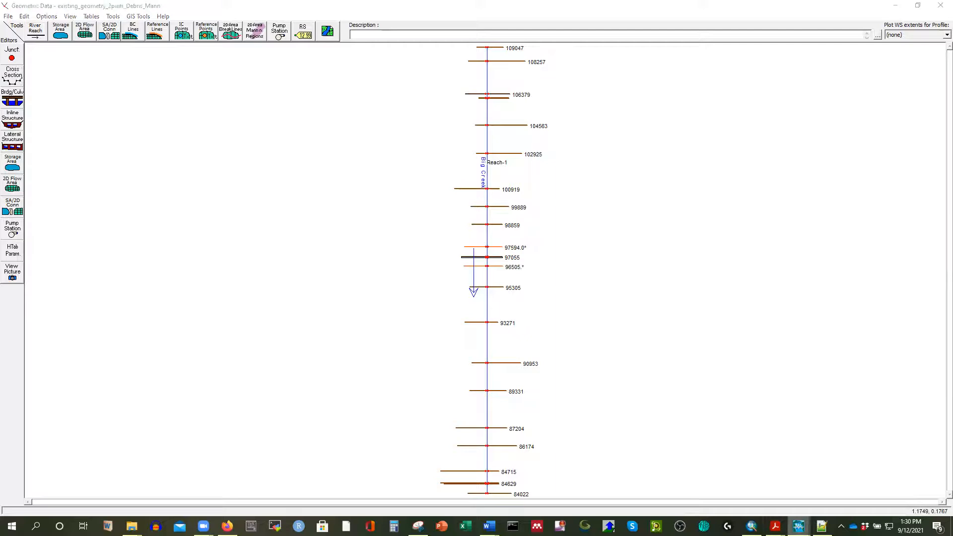
click(743, 478)
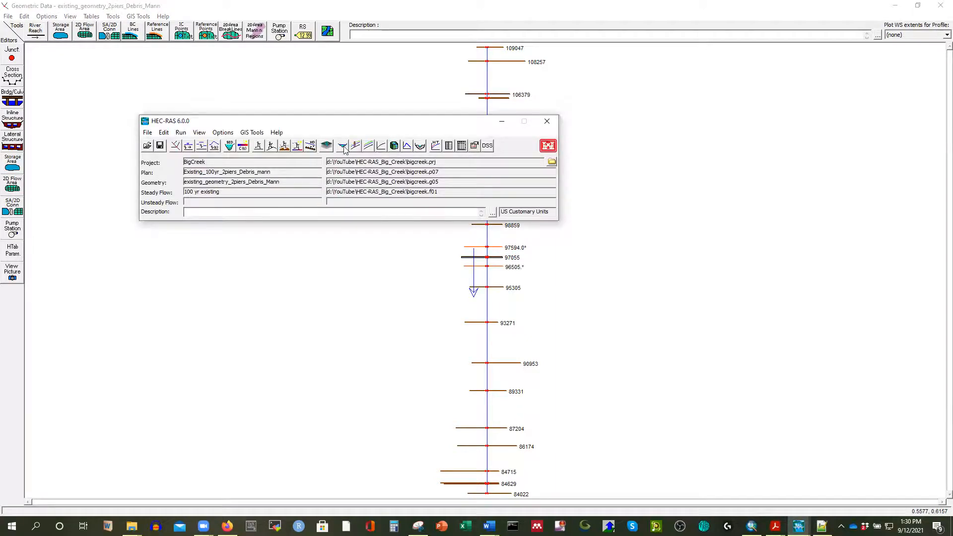
click(200, 135)
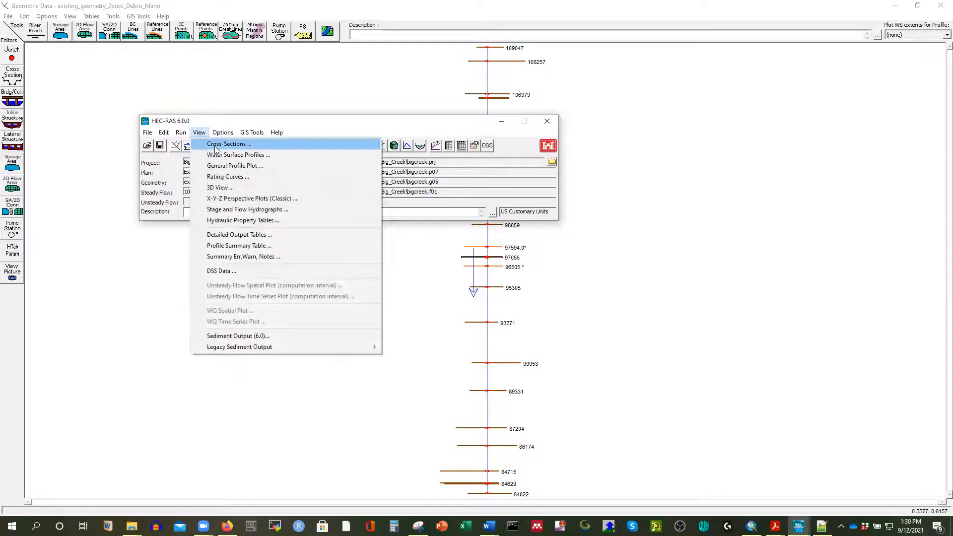
click(236, 169)
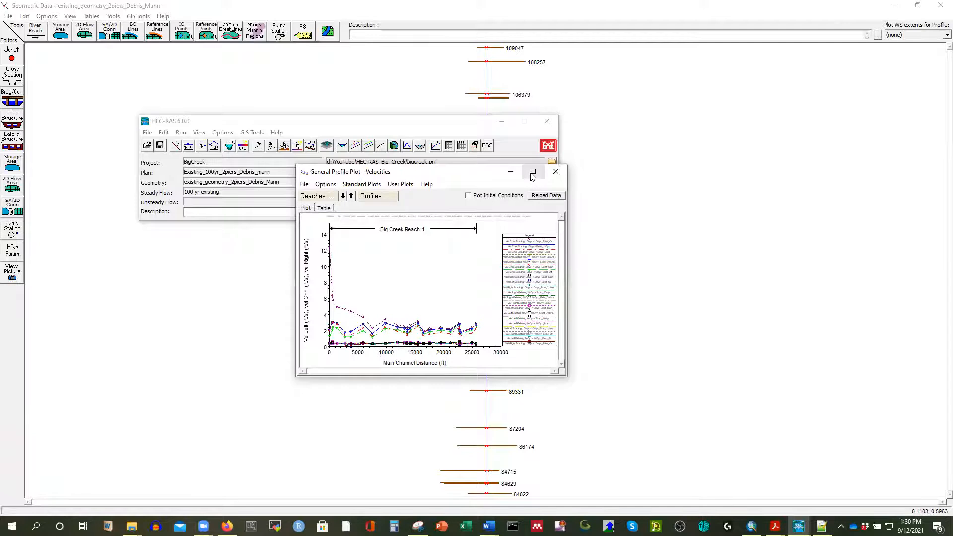
Step: Examine the velocity profile plot at full size and close it, and check the stage and flow hydrograph
click(534, 169)
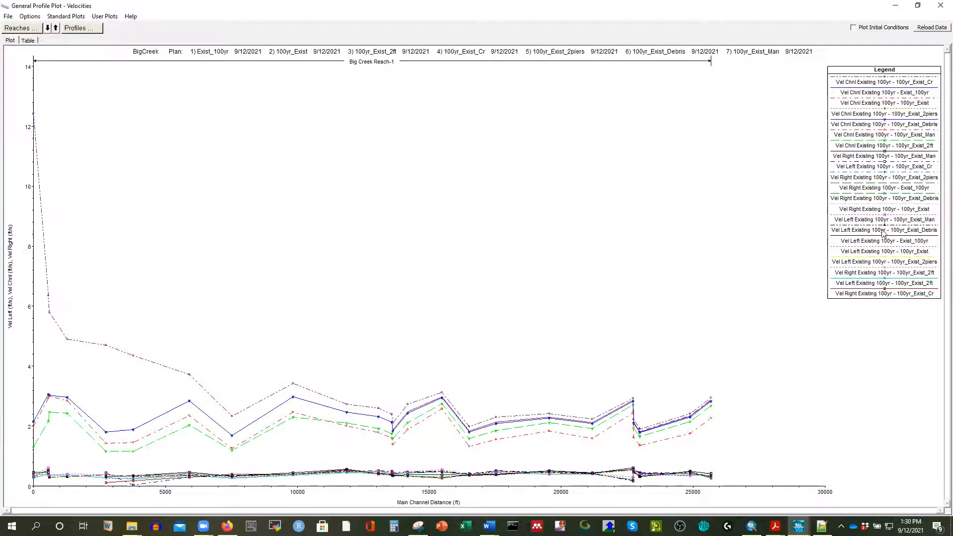
click(939, 6)
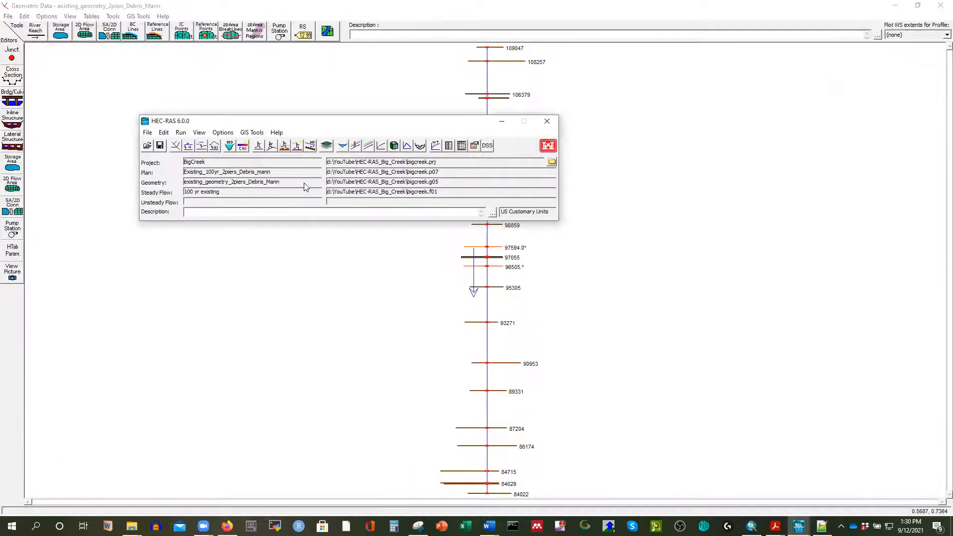
click(198, 134)
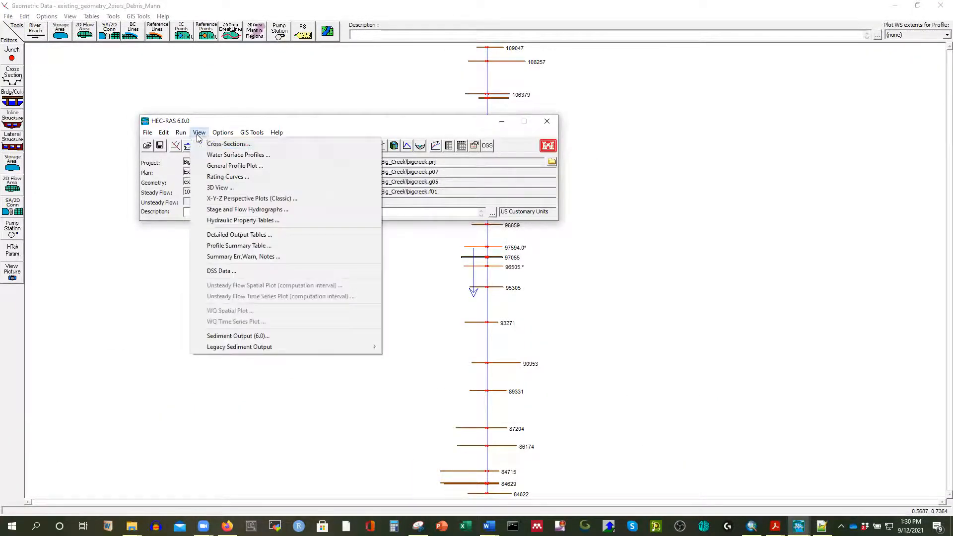
click(235, 211)
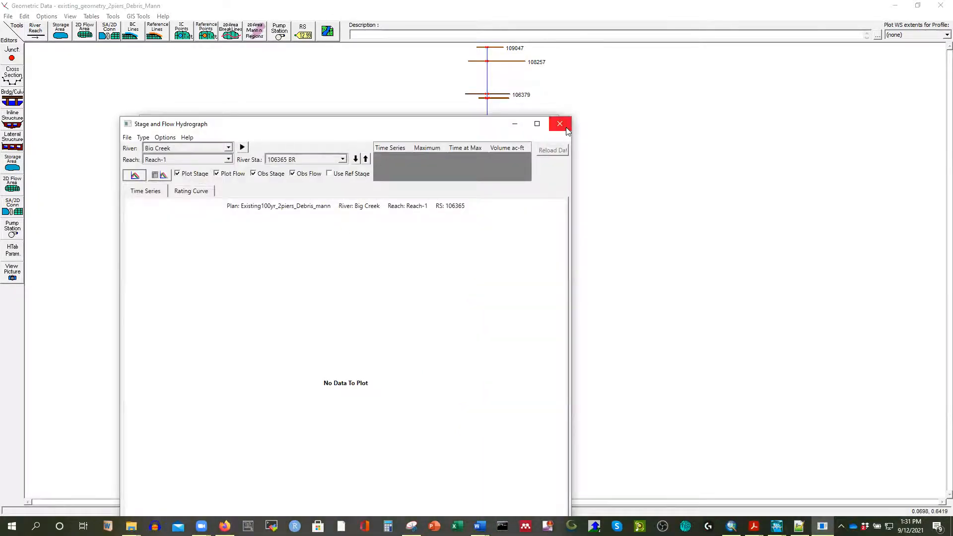
click(562, 125)
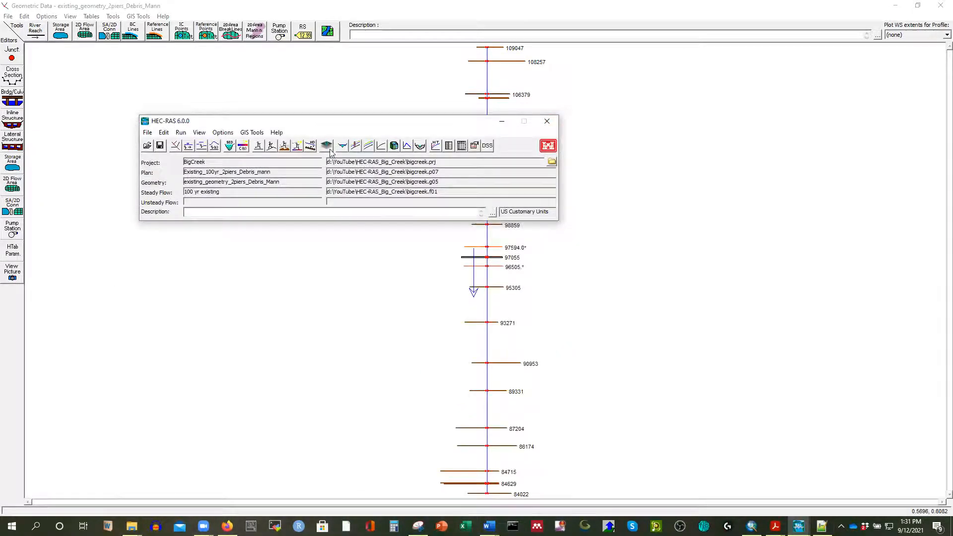
Step: View the rating curve at river station 97030 BR U at full size, highlighting the individual plans' water surface curves one by one
click(381, 146)
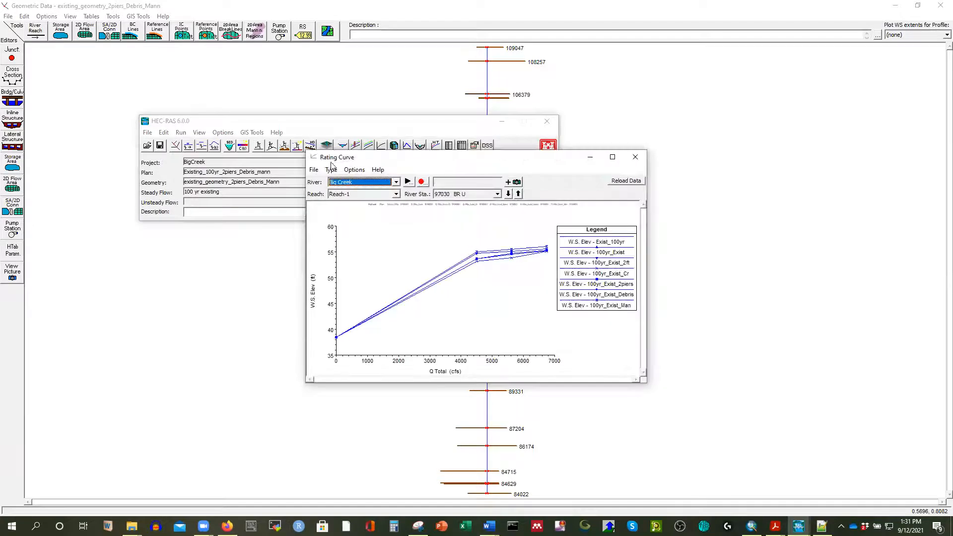
click(612, 157)
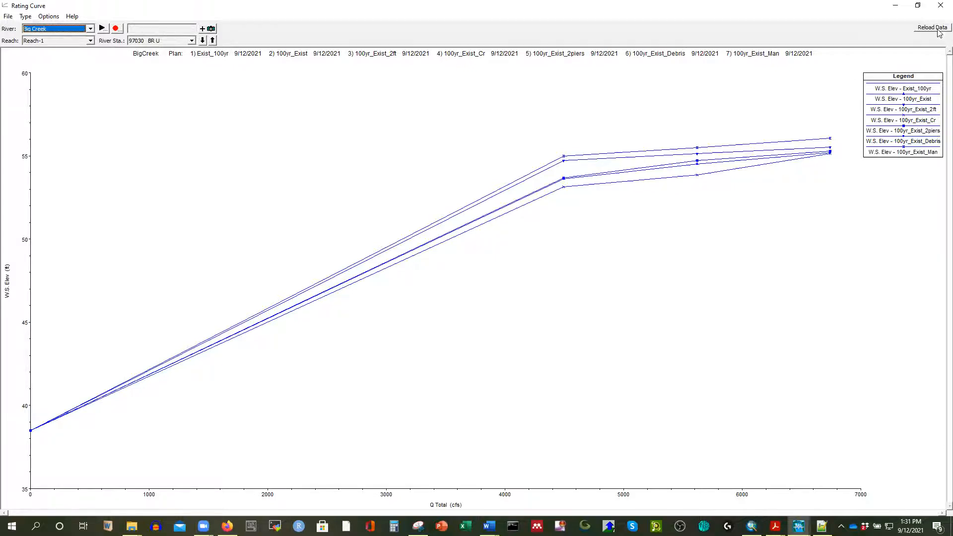
click(890, 92)
click(894, 110)
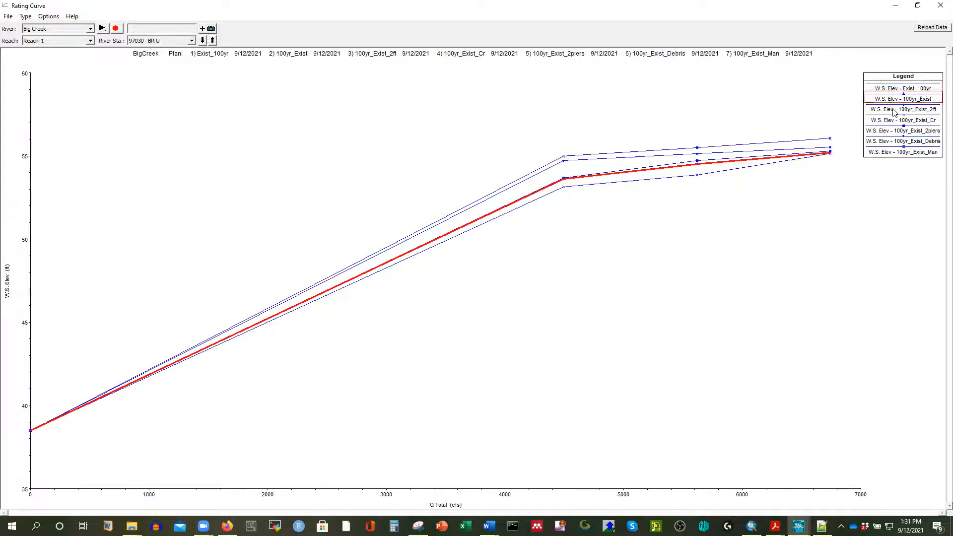
click(896, 120)
click(897, 132)
click(897, 153)
click(897, 139)
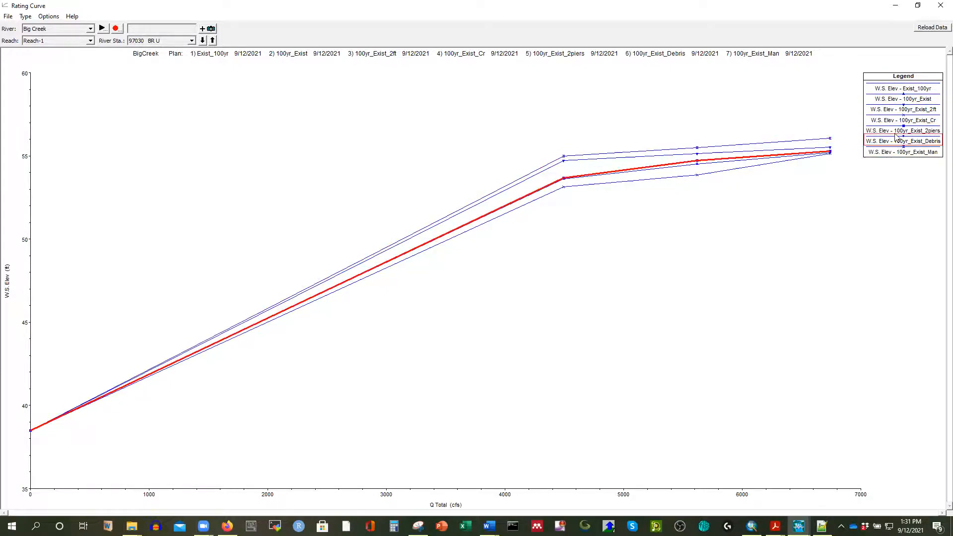
Step: Check the rating curve's plot options, highlight the 100yr_Exist_2ft curve, and restore and close the plot
right_click(665, 167)
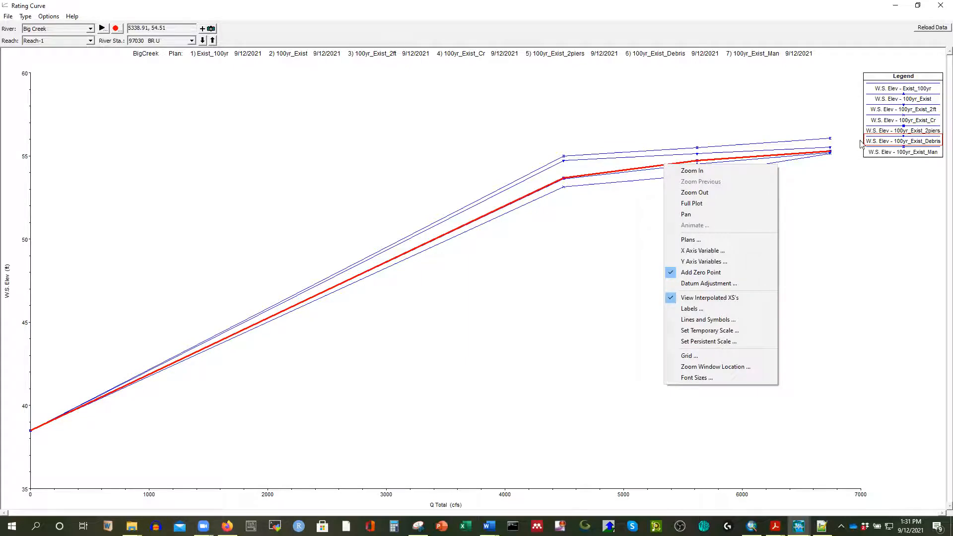
click(880, 115)
right_click(881, 116)
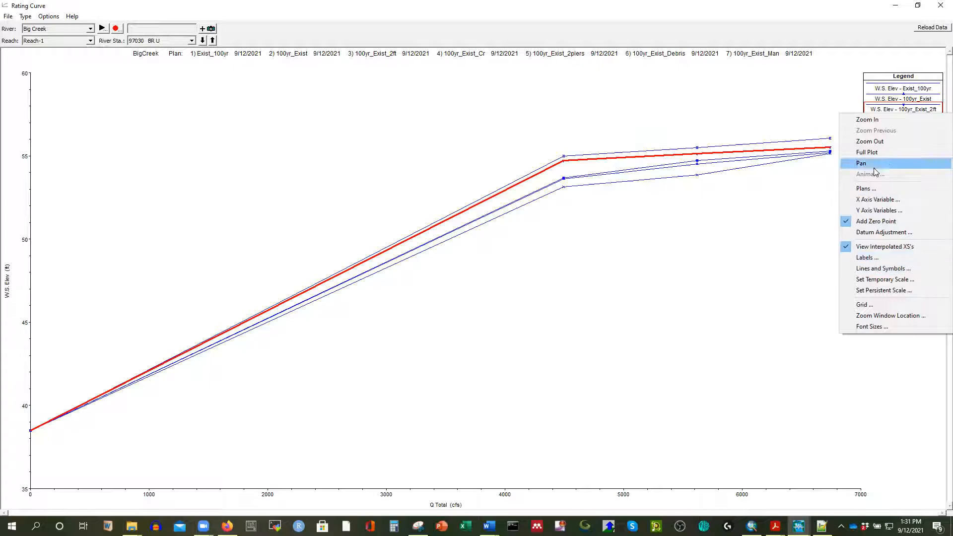
click(918, 6)
click(636, 157)
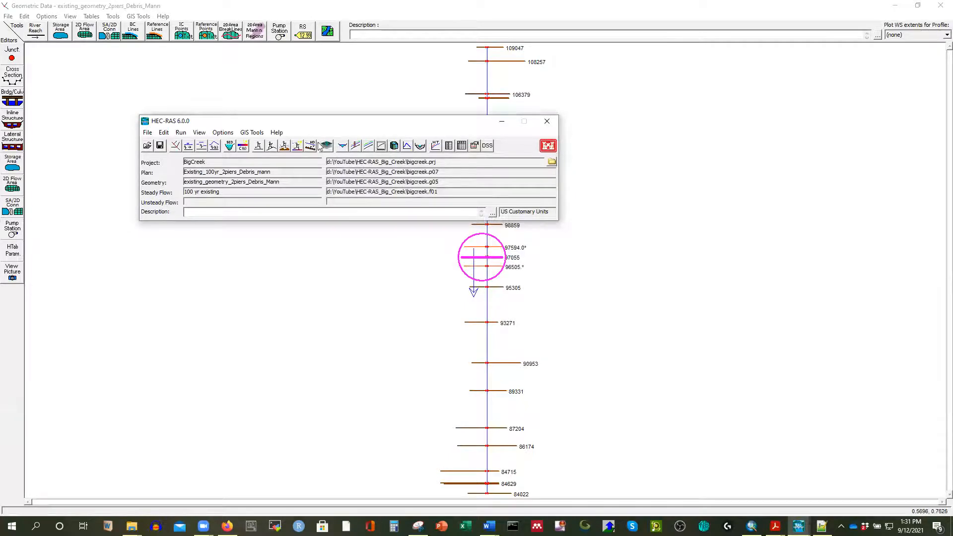
Step: Examine the classic X-Y-Z perspective plot of Big Creek from station 109047 to 84022 at full size, and close it
click(200, 132)
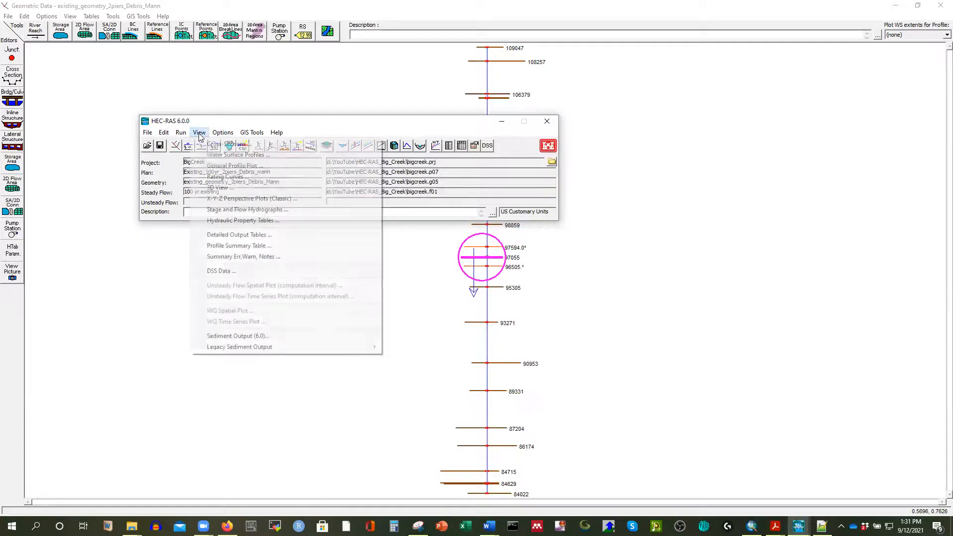
click(230, 199)
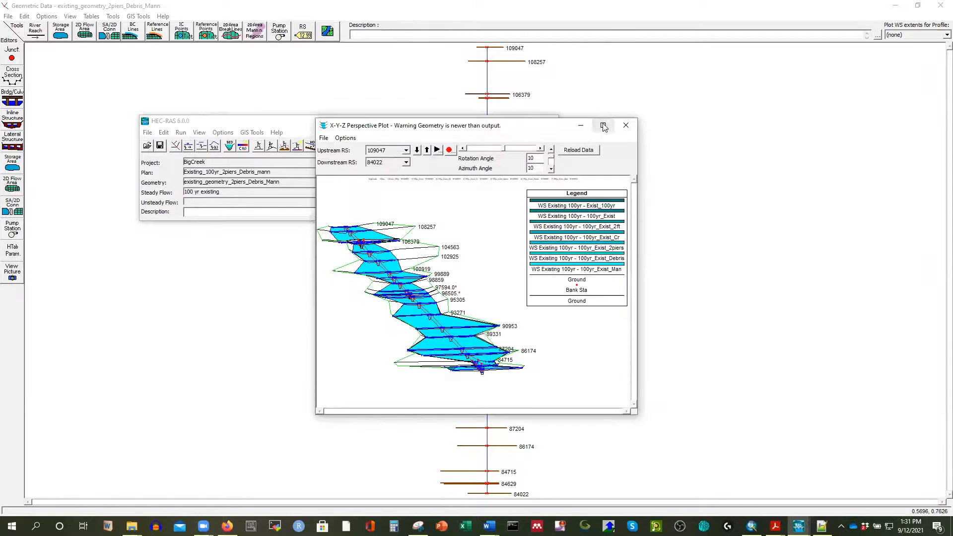
click(606, 125)
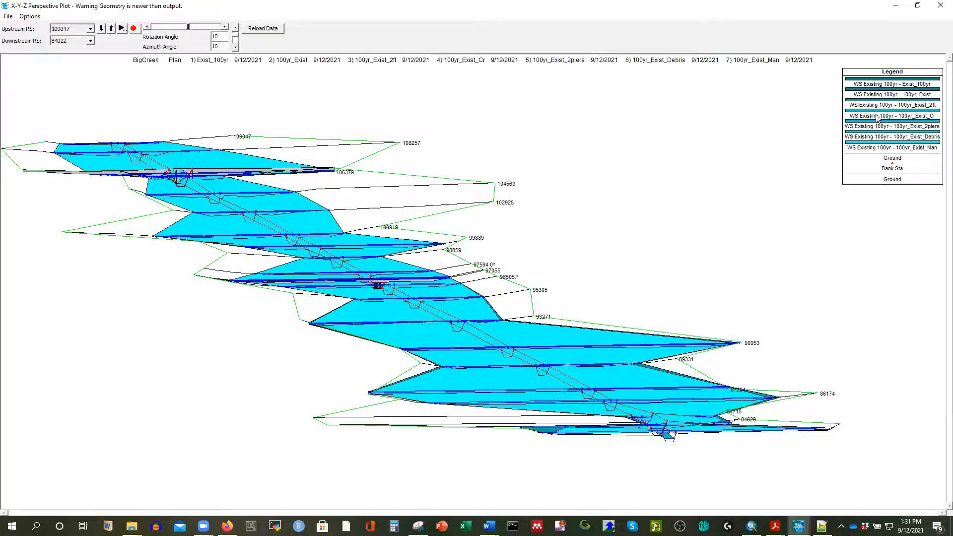
click(941, 5)
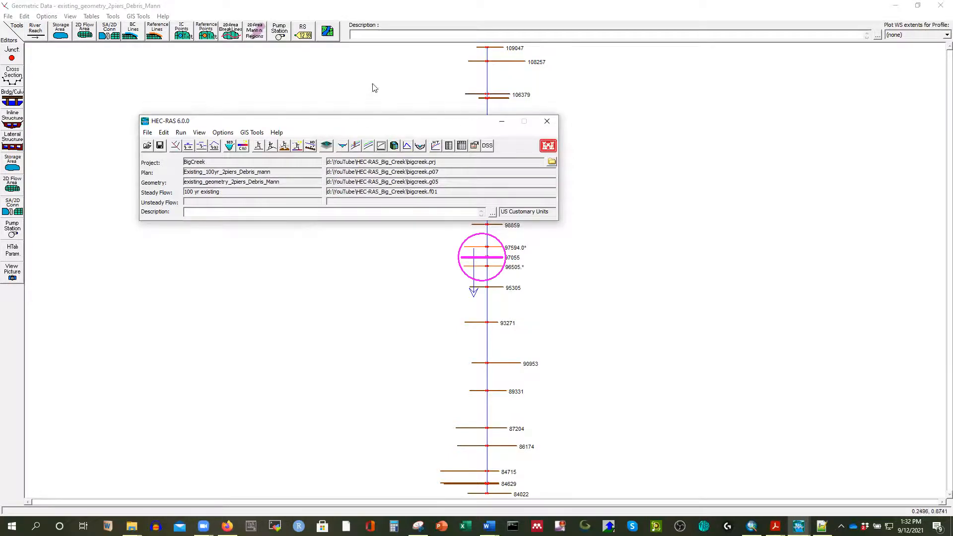
Step: Bring the geometric data window forward and check the cross-section data at river station 109047
click(349, 22)
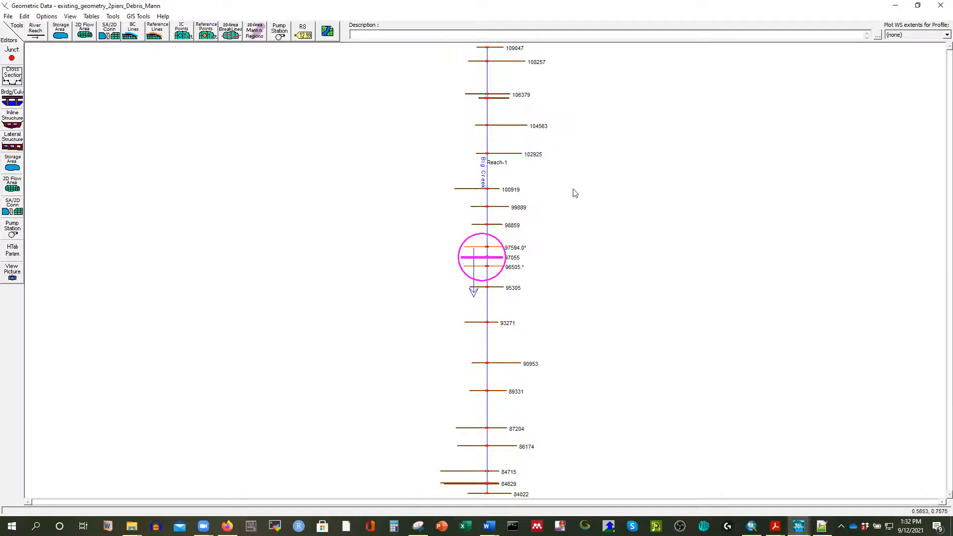
click(133, 18)
mouse_move(119, 20)
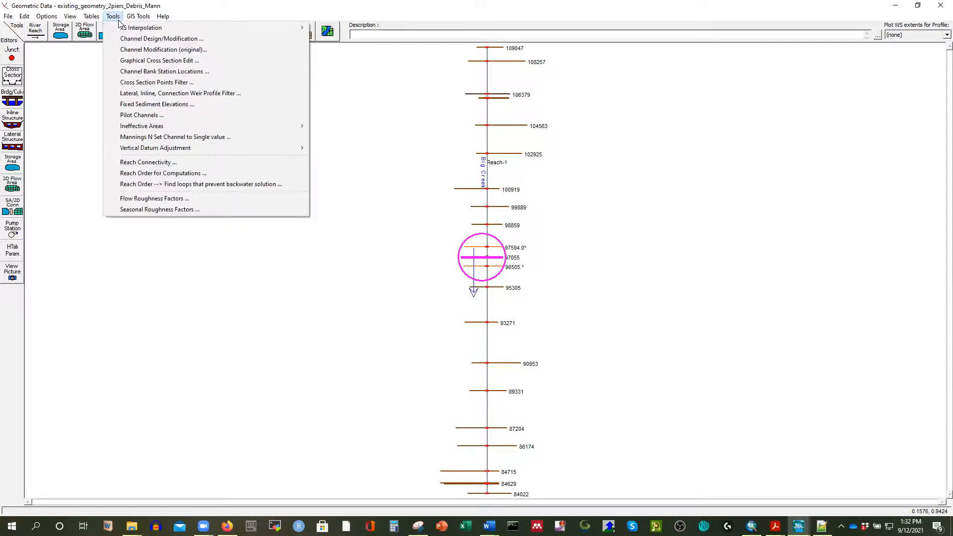
mouse_move(208, 31)
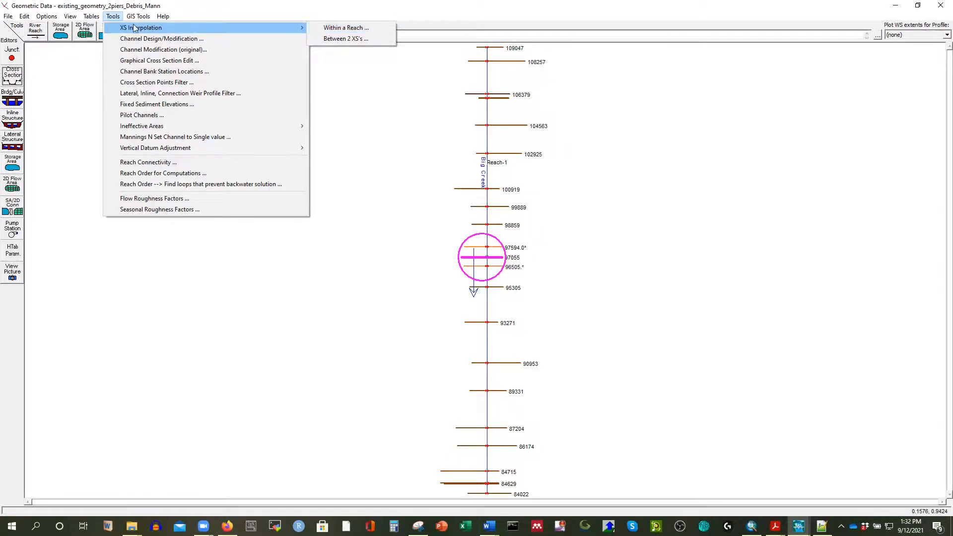
click(56, 51)
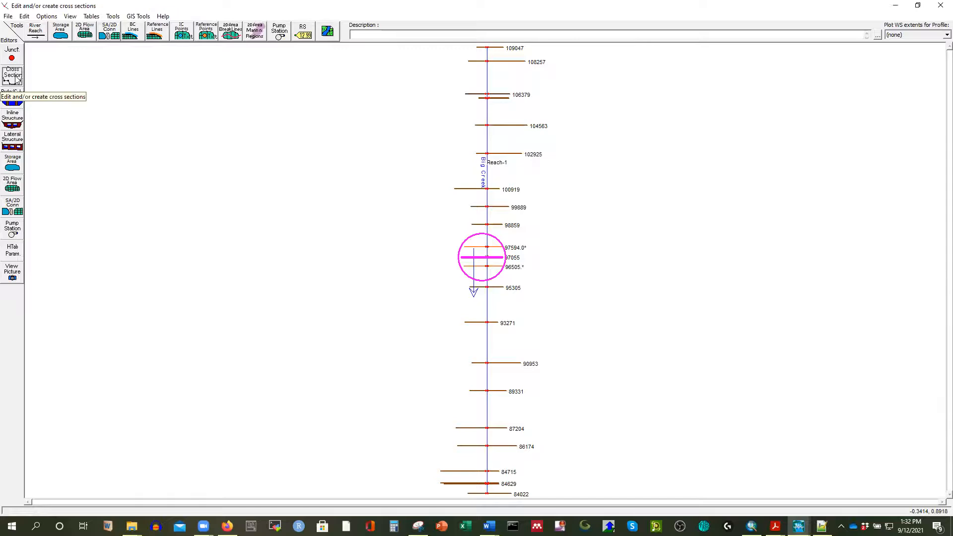
click(14, 75)
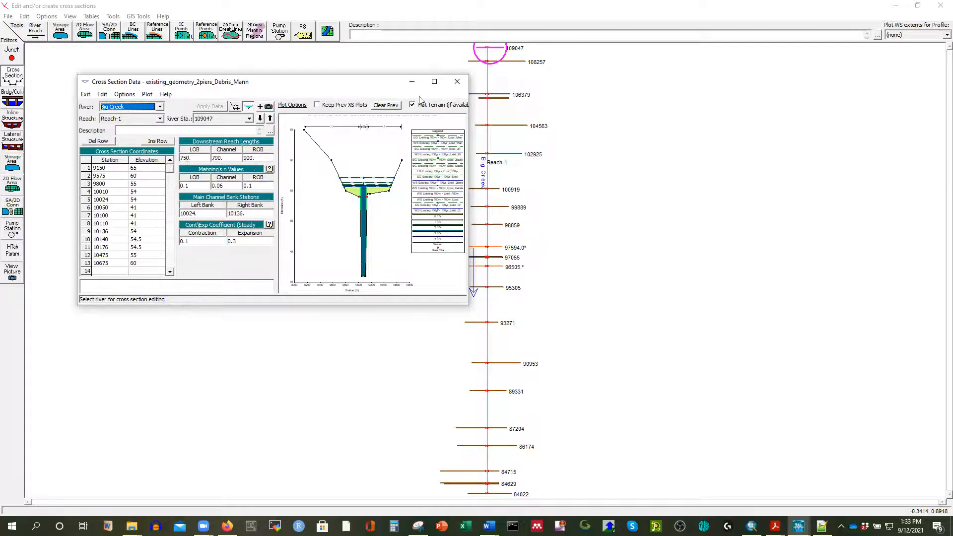
click(456, 82)
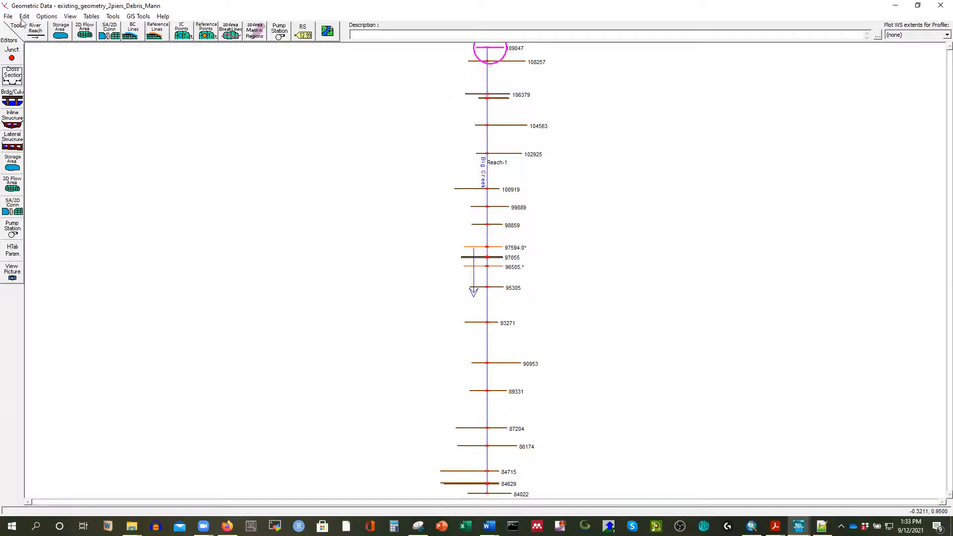
Step: Interpolate cross sections along all of Big Creek Reach-1 at a maximum distance of 100, deleting the existing interpolated sections first
click(111, 13)
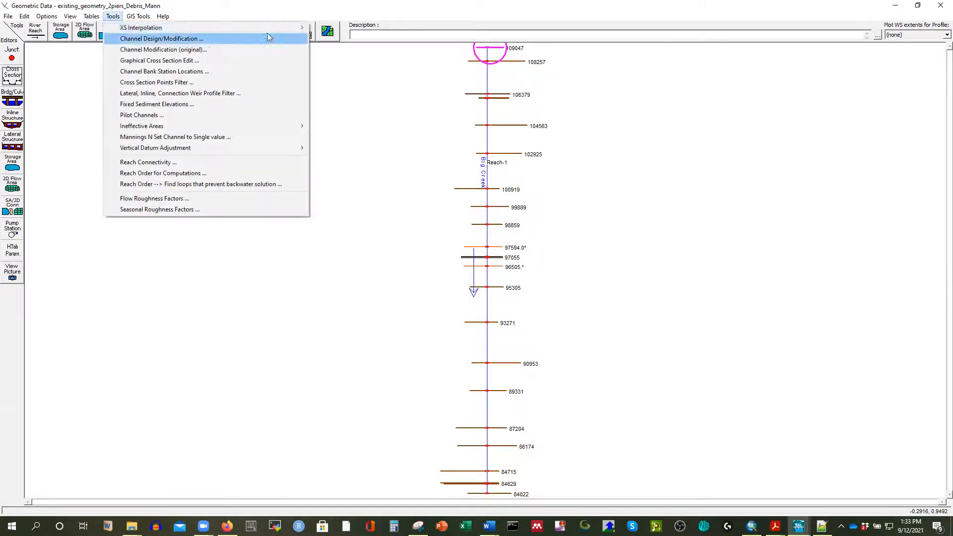
mouse_move(294, 28)
click(340, 31)
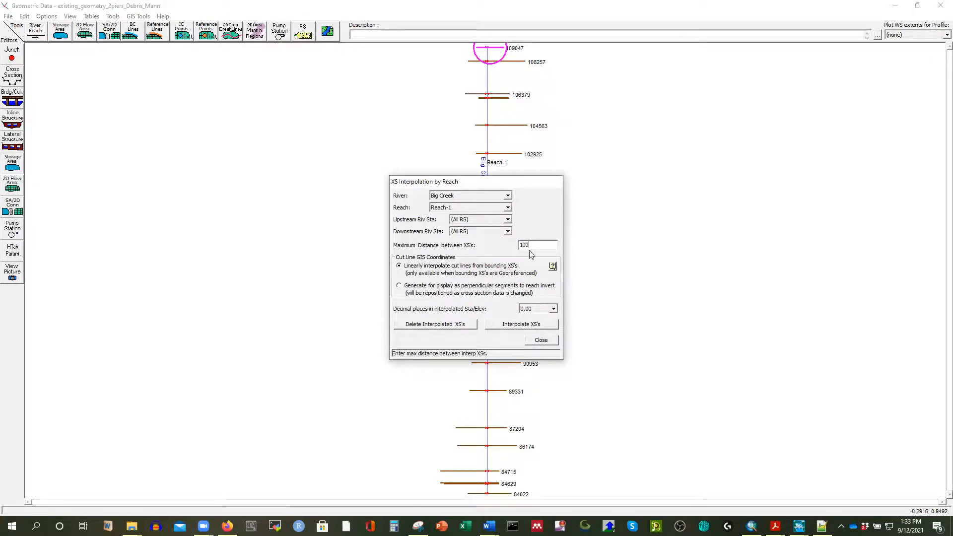
click(513, 326)
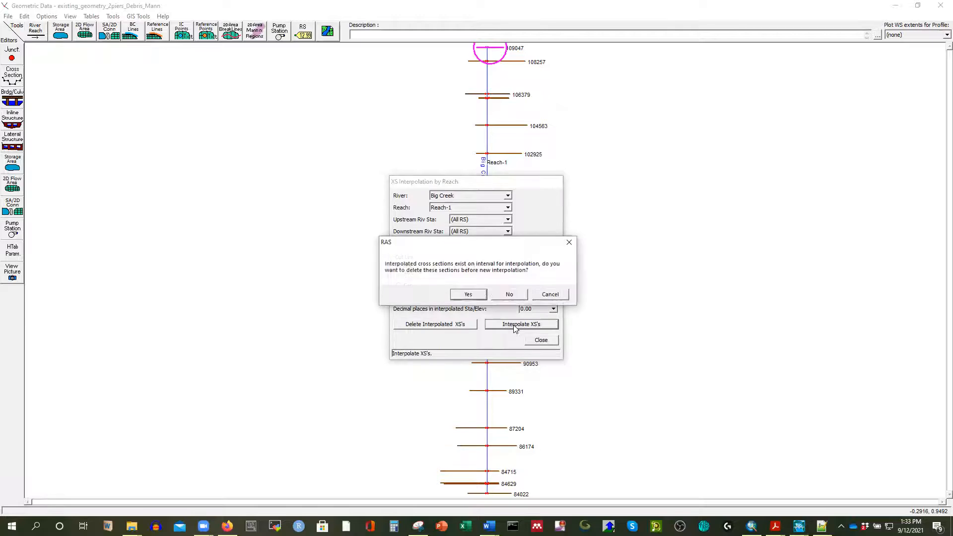
click(470, 295)
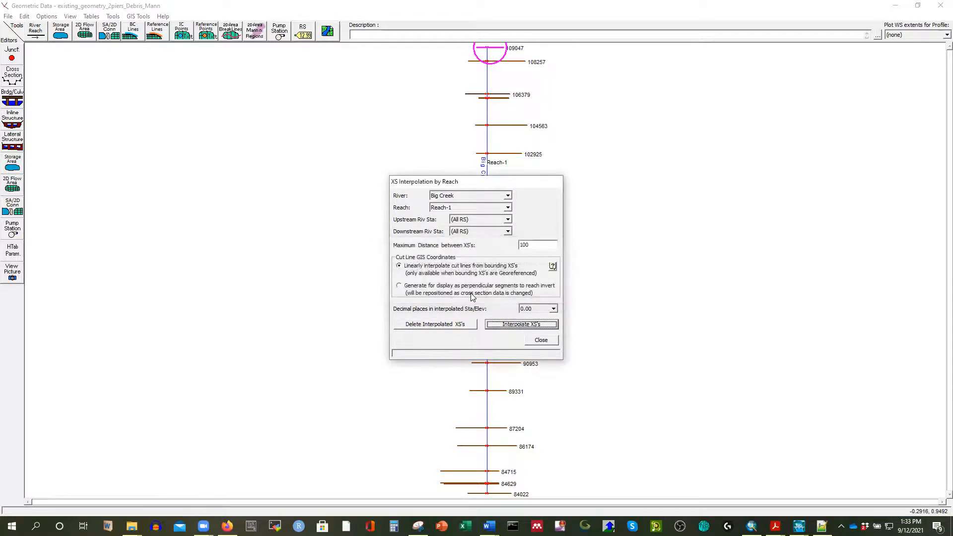
click(530, 246)
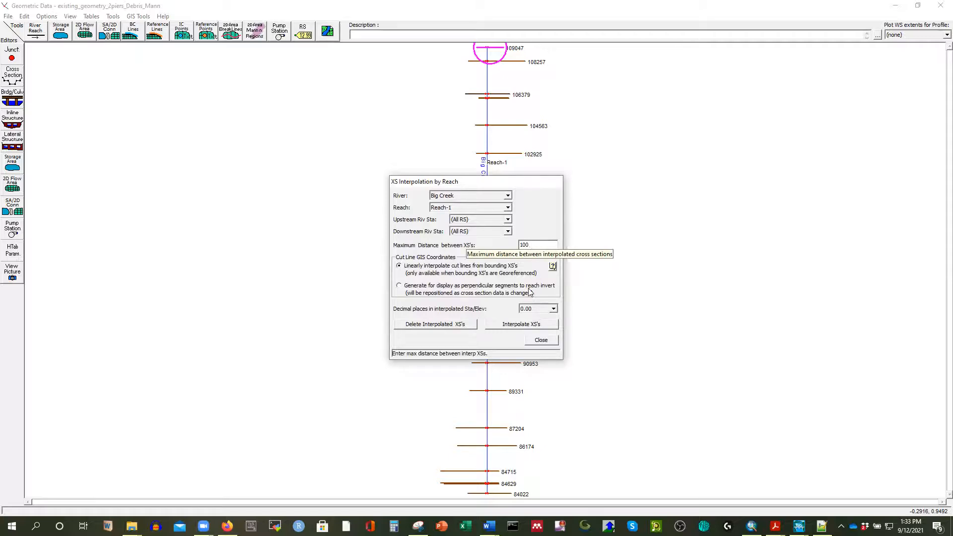
click(521, 330)
click(543, 342)
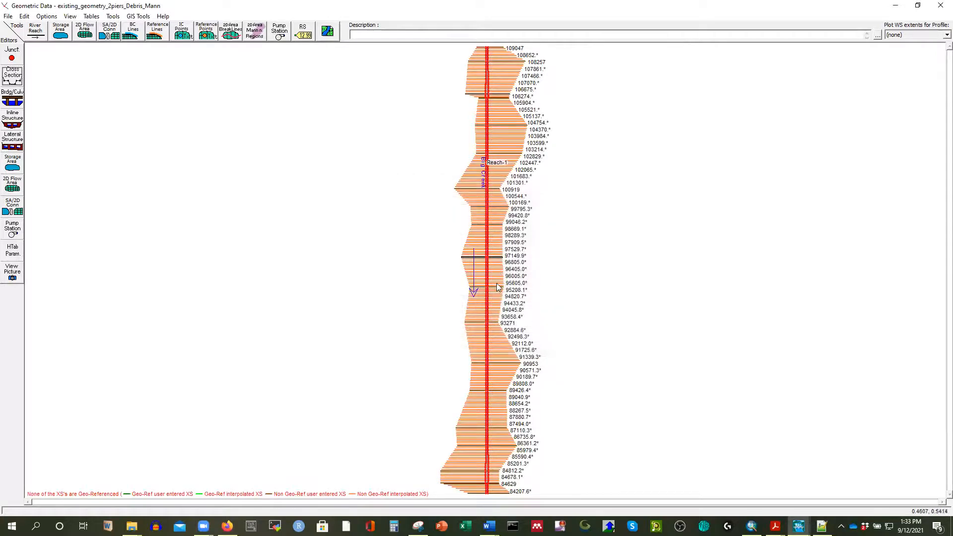
Step: Inspect the interpolated cross sections along the reach, and open the table of horizontally varied Manning's n or k values
scroll(493, 229, up, 5)
scroll(479, 278, down, 5)
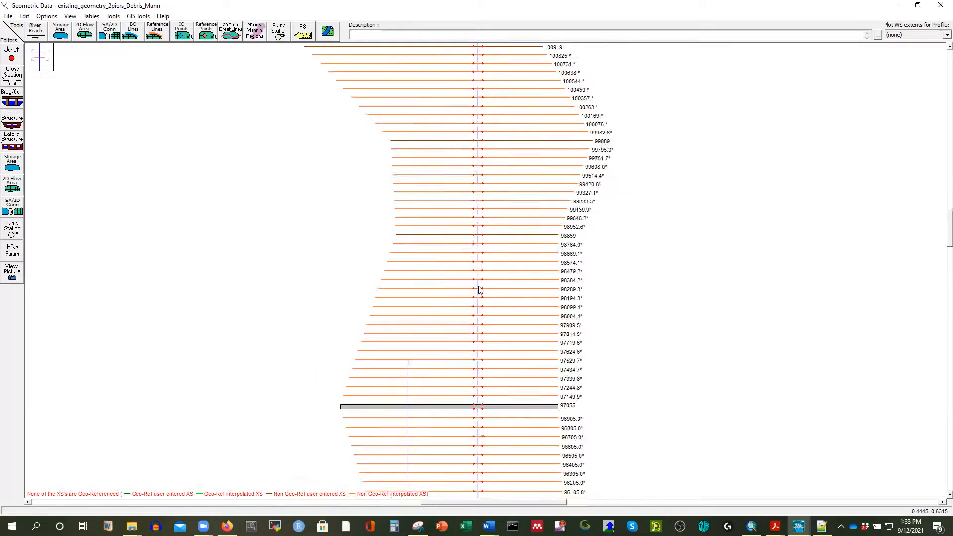
scroll(477, 278, up, 5)
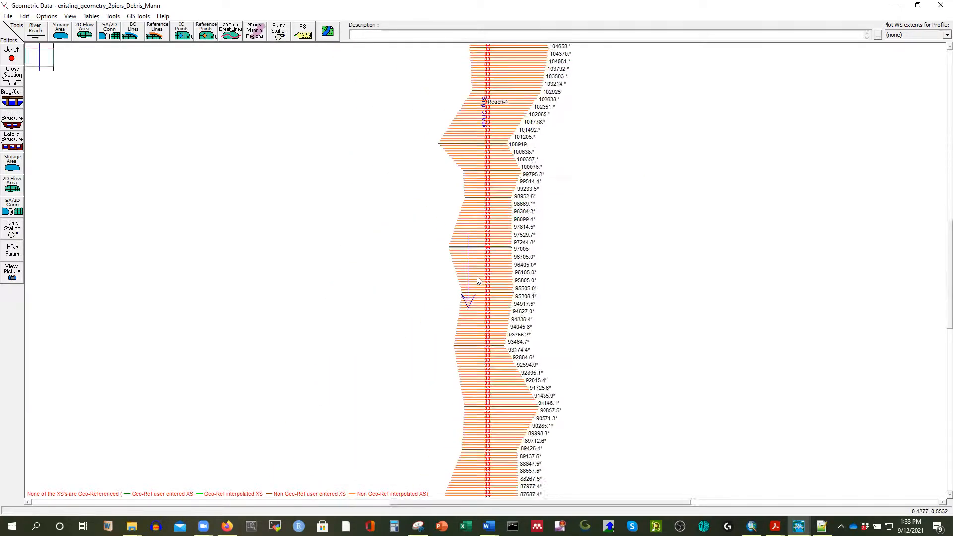
scroll(444, 299, down, 4)
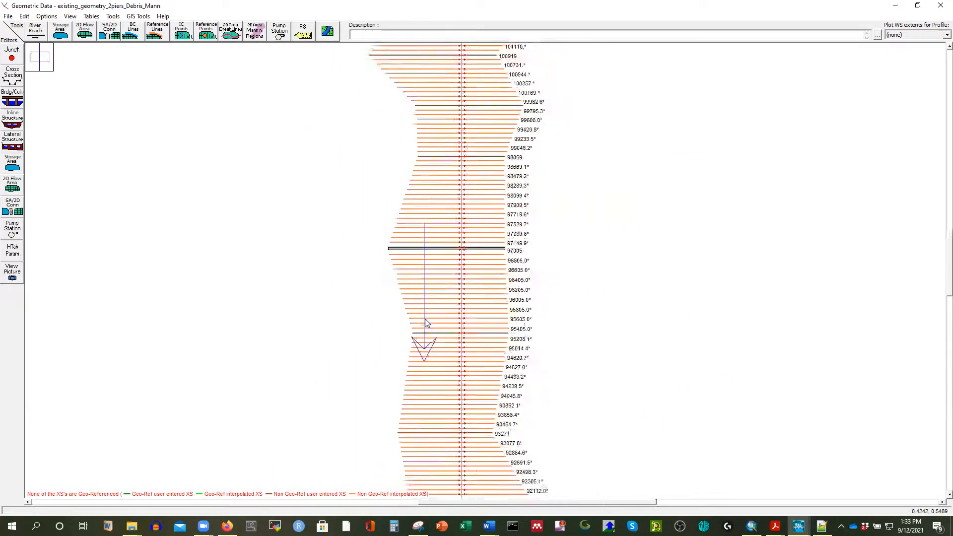
scroll(500, 88, up, 2)
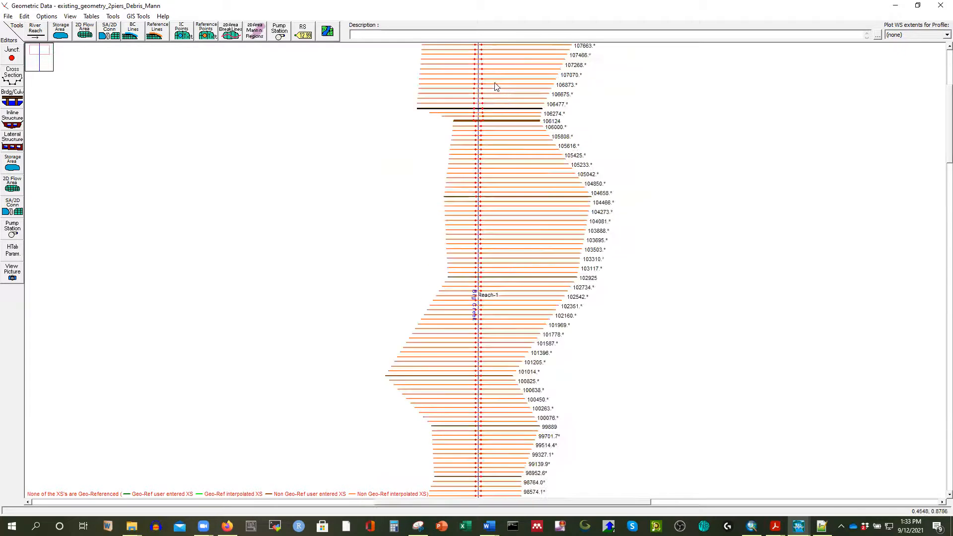
scroll(469, 216, down, 1)
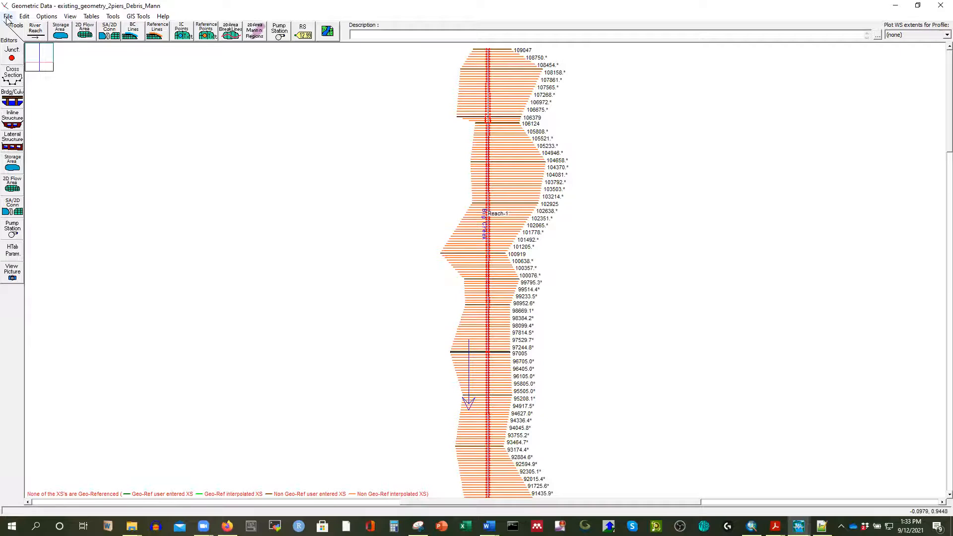
click(92, 18)
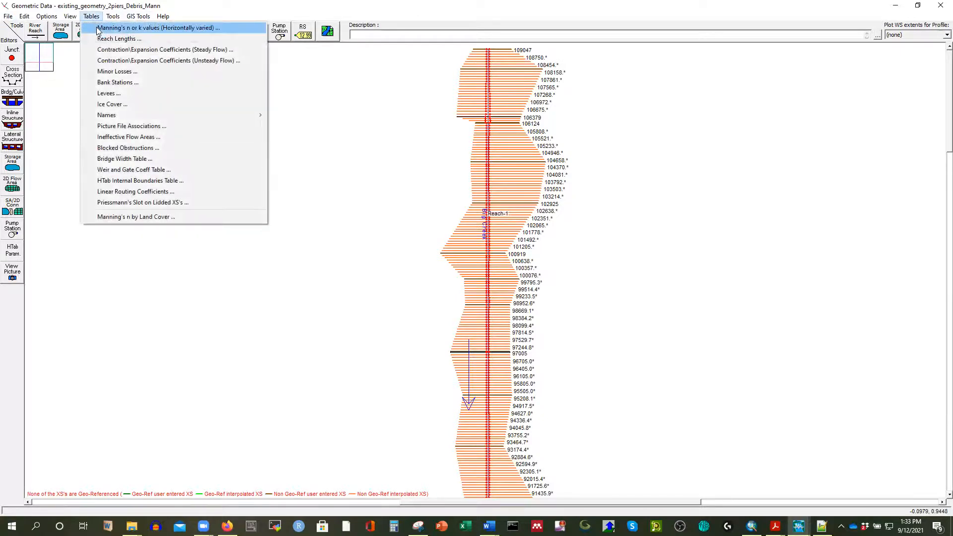
click(98, 28)
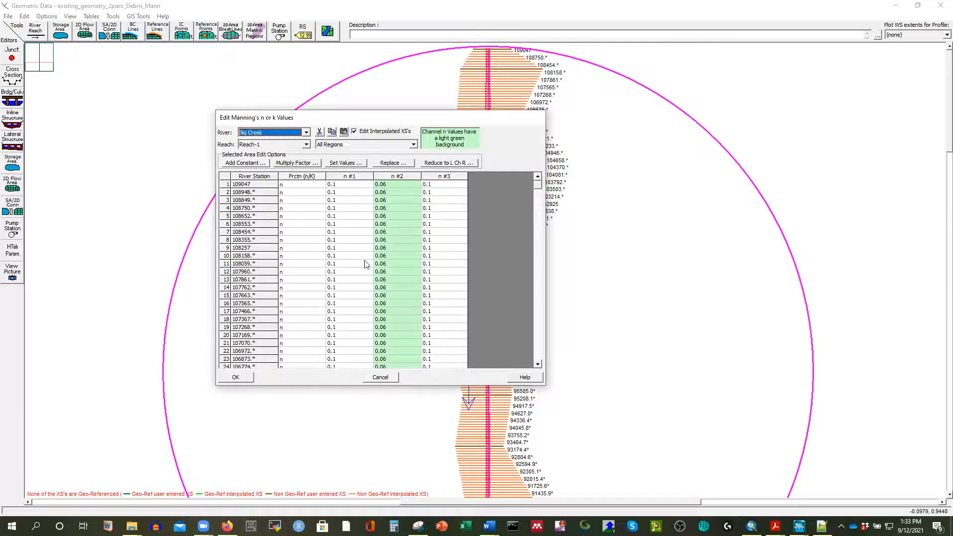
Step: Review the Manning's n values down to the last river station, 84022, and close the table without changes
drag(538, 186, 538, 360)
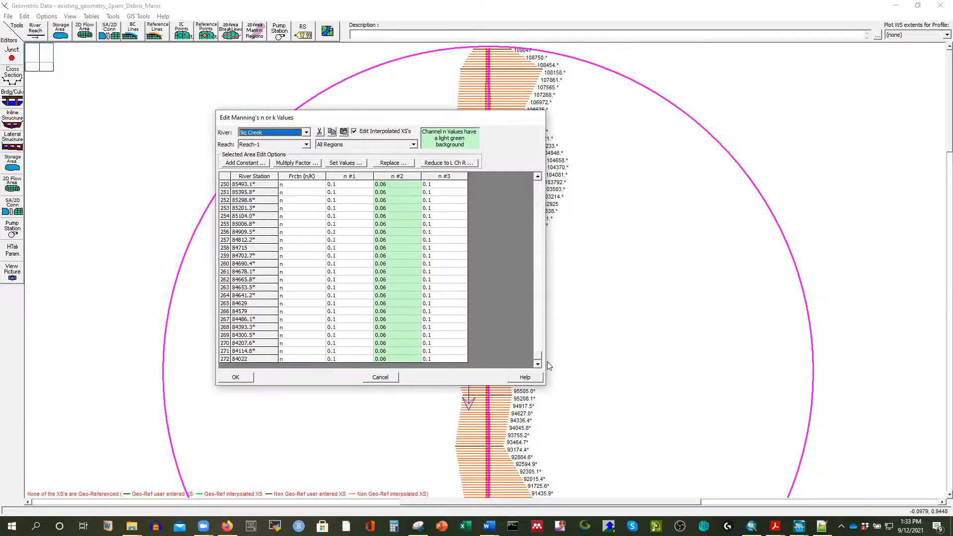
click(381, 378)
Step: Save the geometry data as a new file titled Interpolated_geometry_2piers_Debris_Mann
click(7, 18)
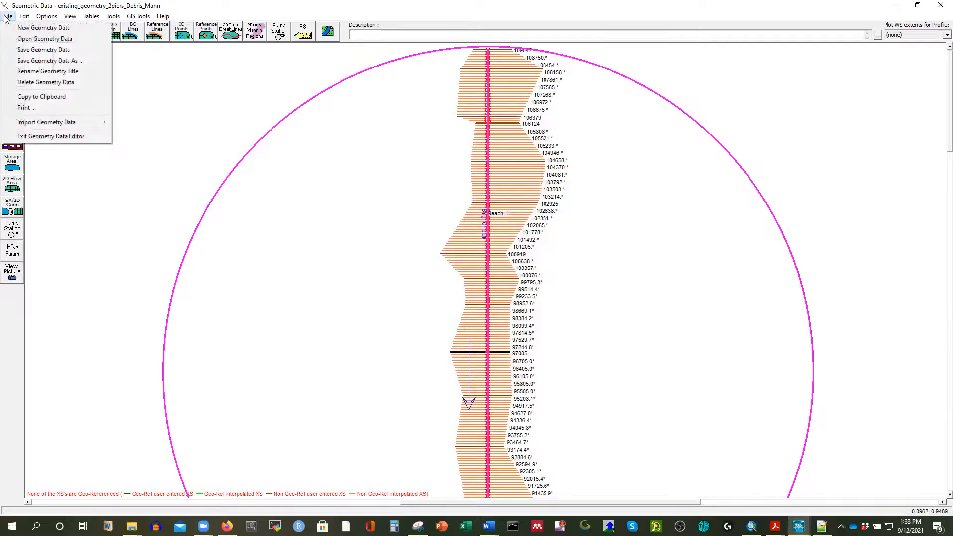
click(68, 63)
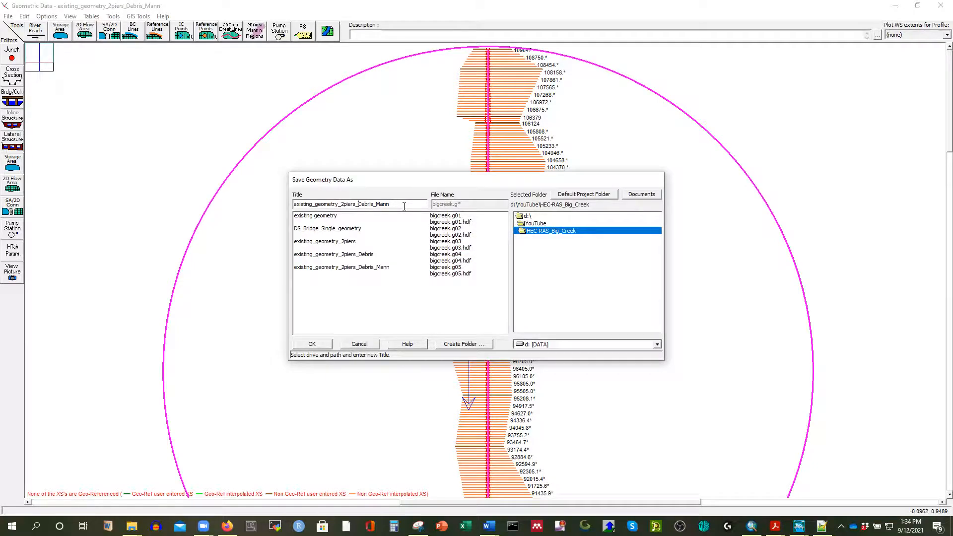
key(Delete)
key(Delete)
key(Delete)
key(Delete)
key(Delete)
key(Delete)
key(Delete)
key(Delete)
text(Interpolated)
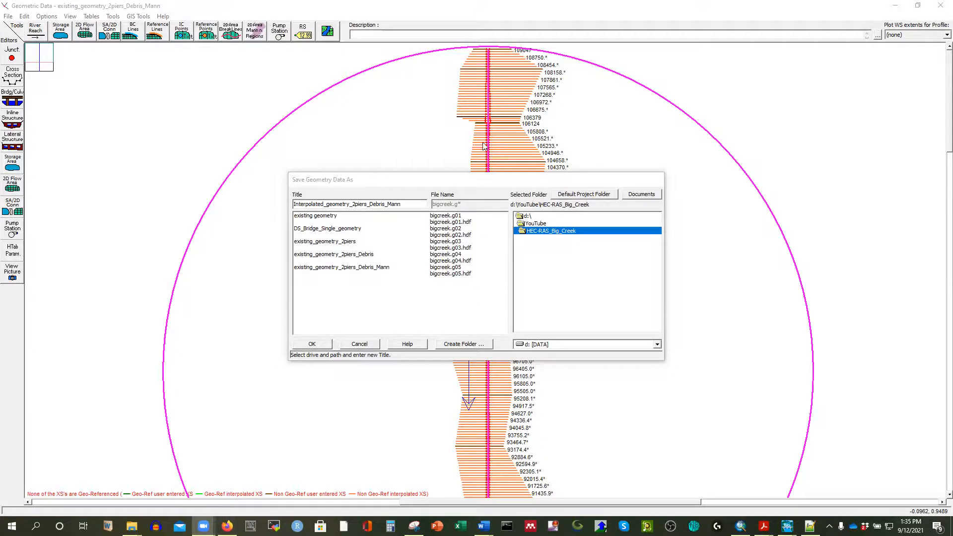
click(407, 206)
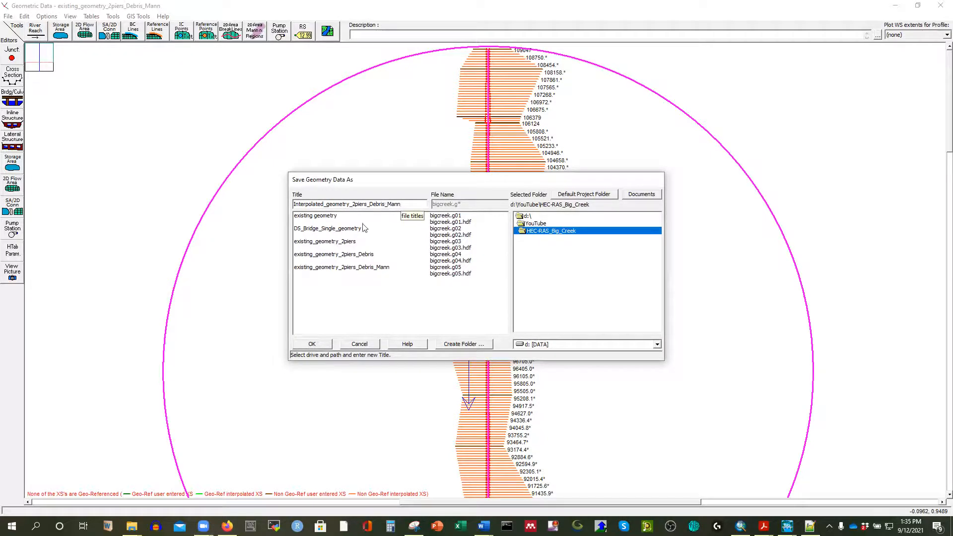
click(313, 344)
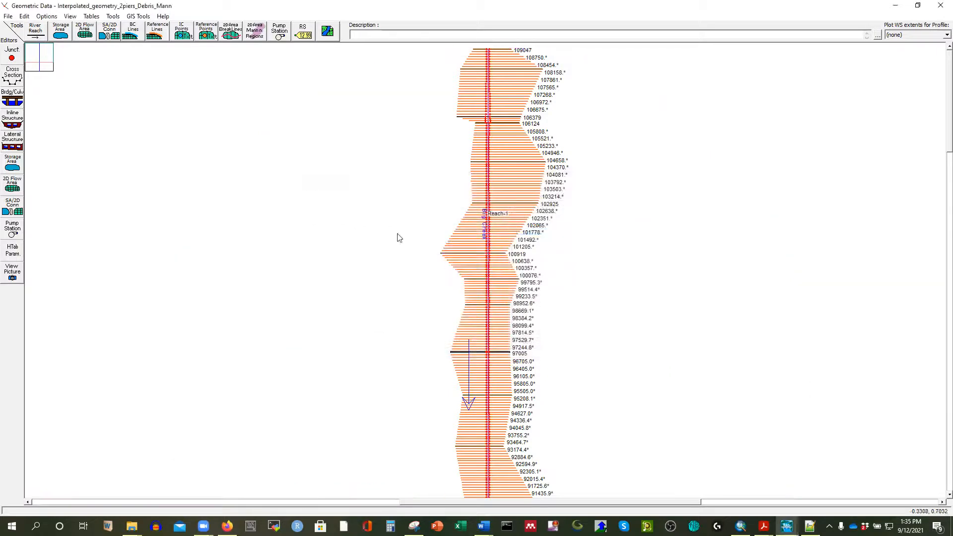
Step: Open the steady flow analysis and save a new plan titled Interpolated_100yr_2piers_Debris_mann
mouse_move(787, 527)
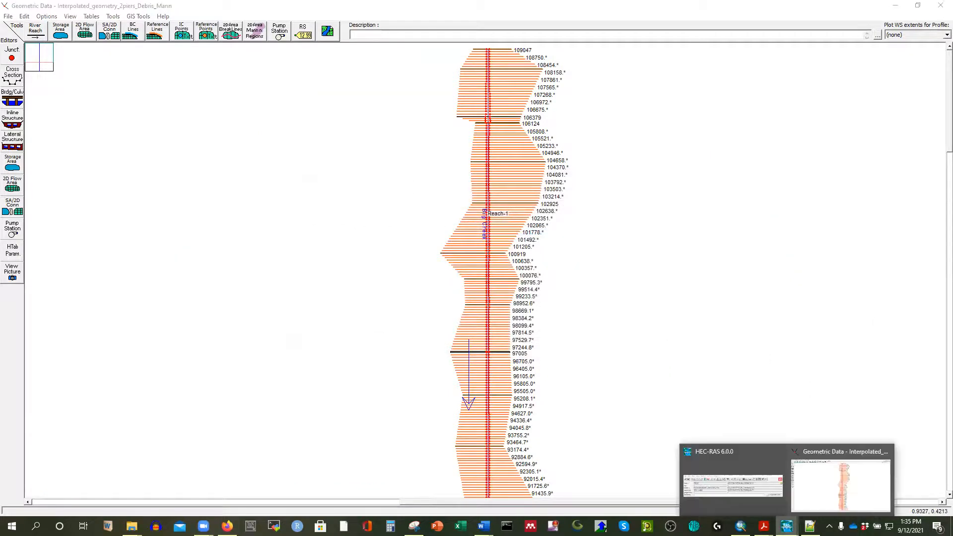
click(753, 496)
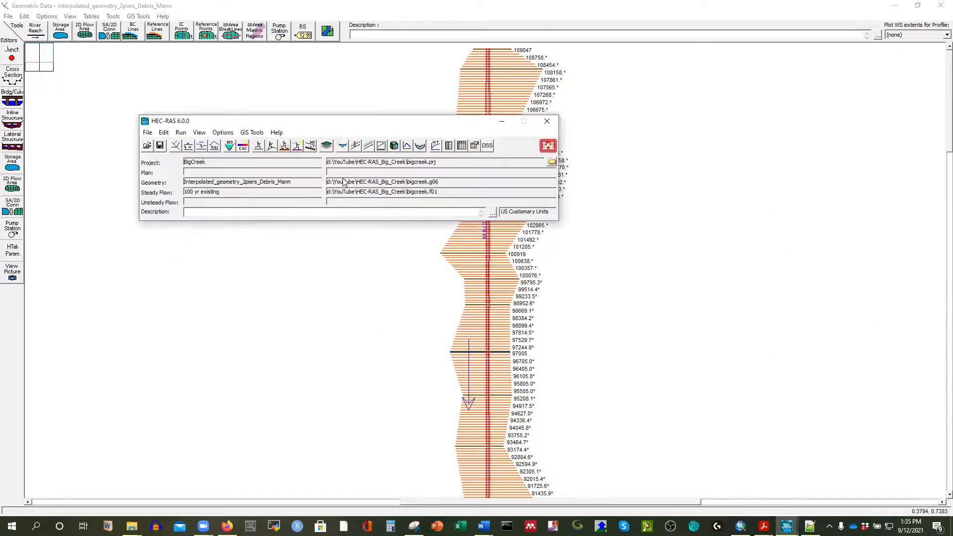
click(181, 132)
click(199, 143)
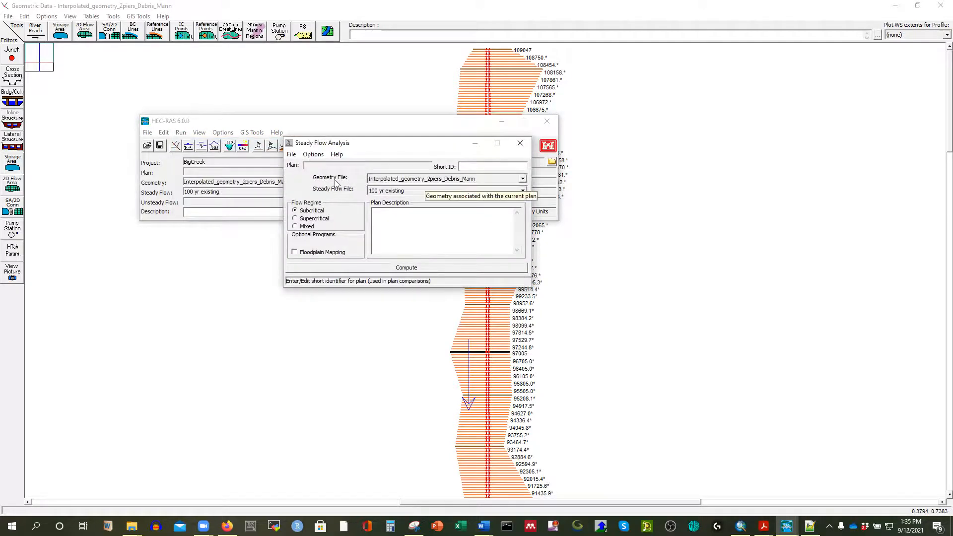
click(288, 156)
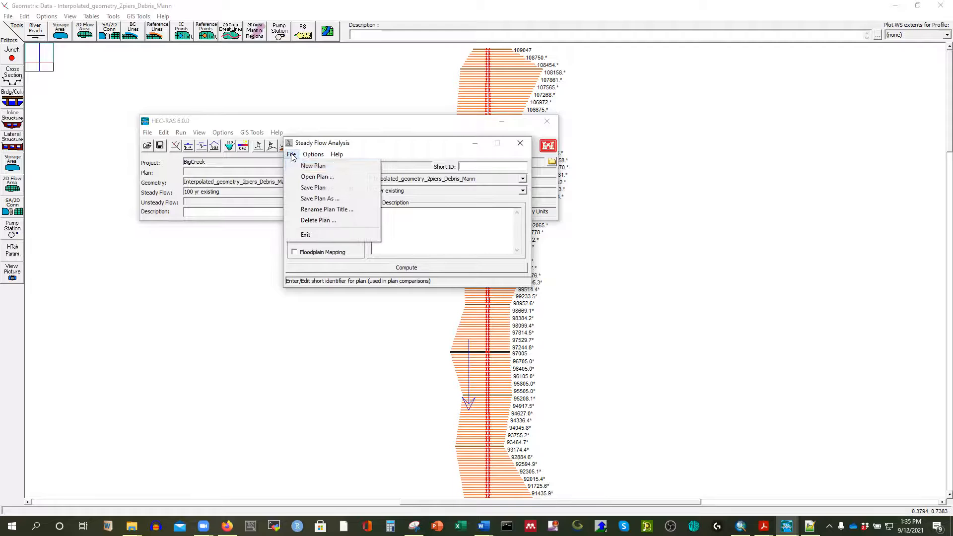
click(311, 189)
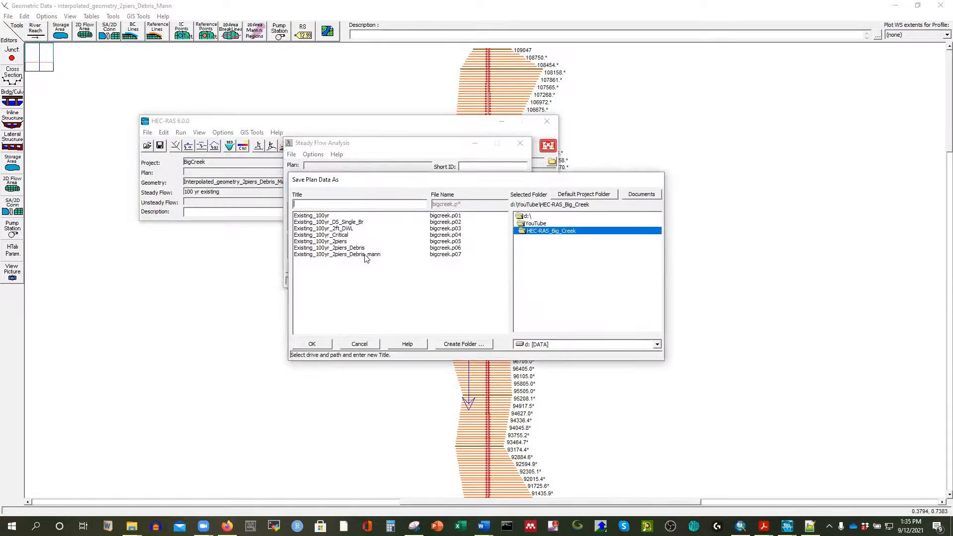
click(367, 254)
click(313, 205)
key(BackSpace)
key(BackSpace)
key(BackSpace)
key(BackSpace)
key(BackSpace)
key(BackSpace)
key(BackSpace)
key(BackSpace)
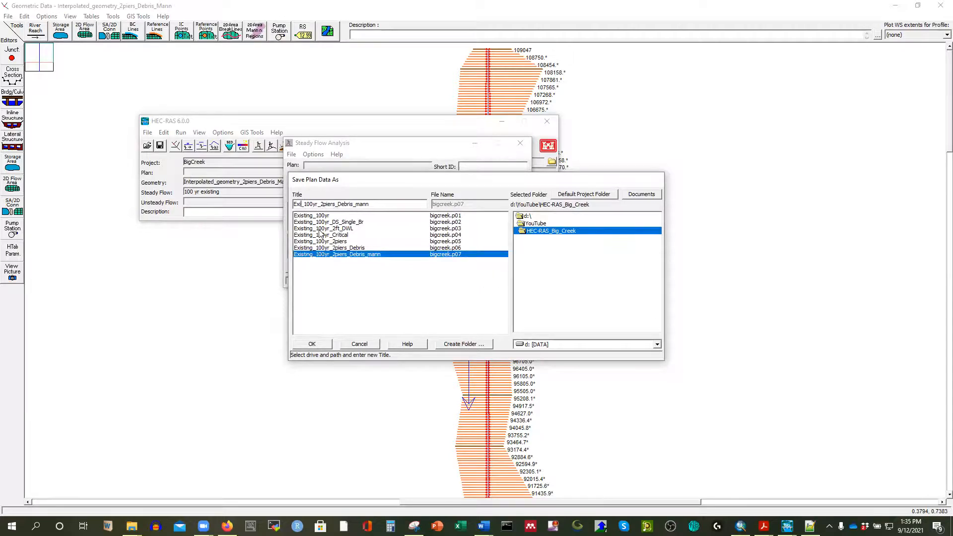
text(Interpolated)
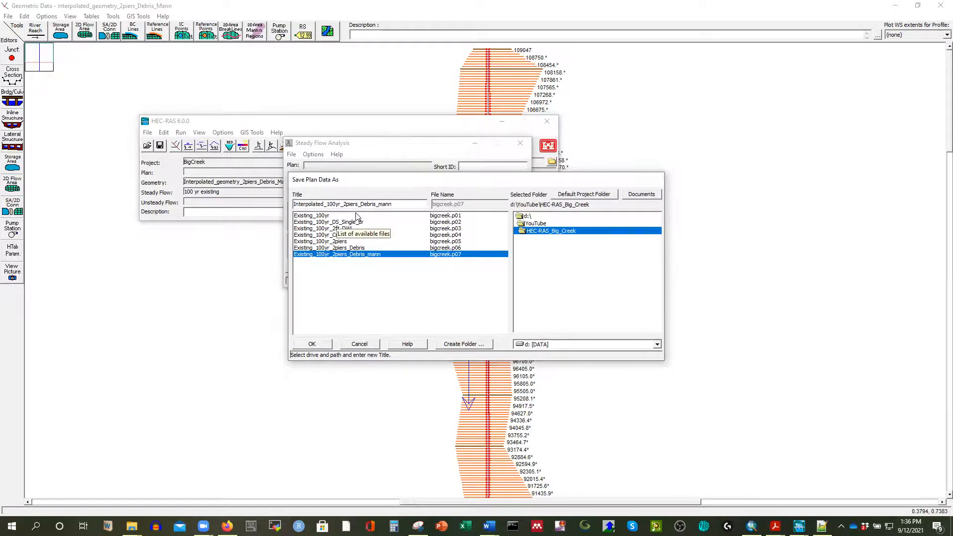
click(321, 344)
Step: Give the plan the short identifier 100yr_Interp, compute the steady flow simulation, and close the analysis
text(100yr_Interp)
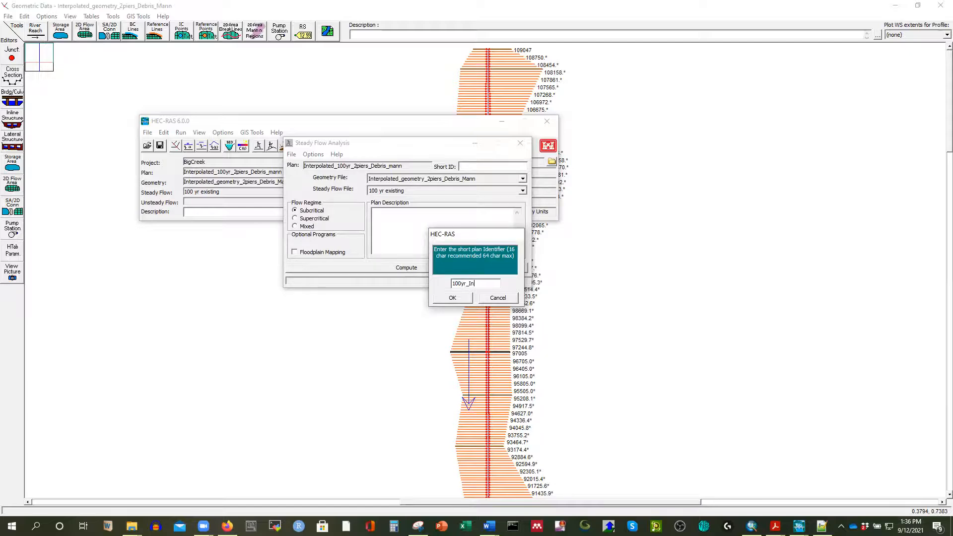
click(453, 297)
click(393, 269)
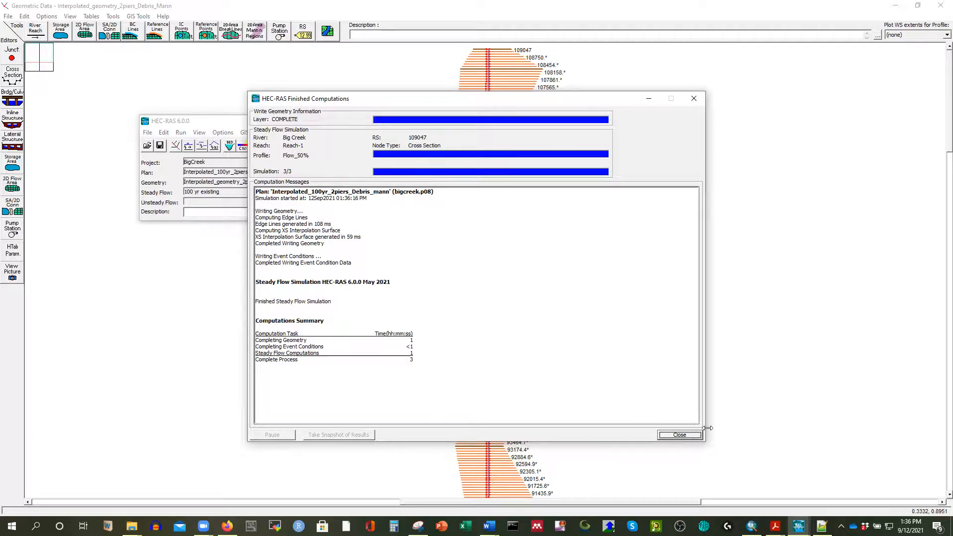
click(691, 437)
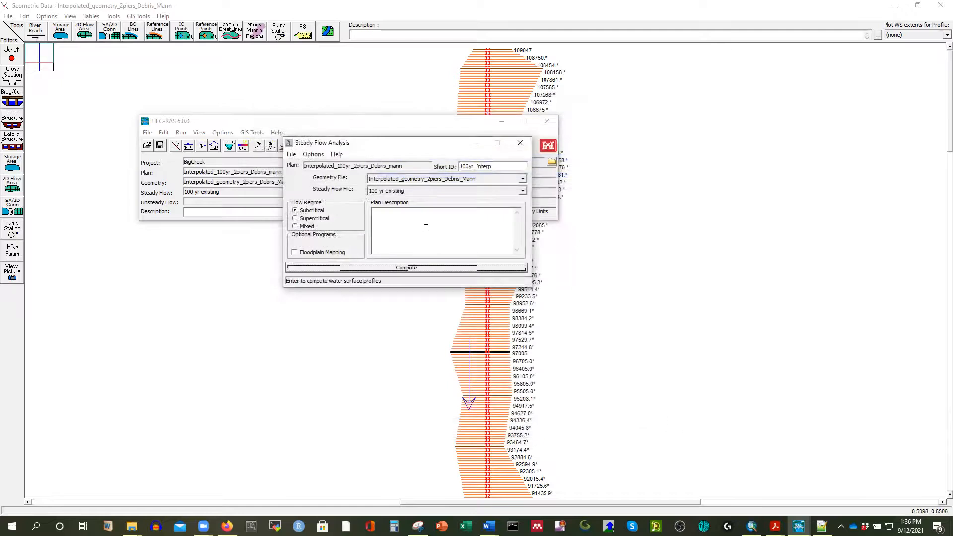
click(520, 145)
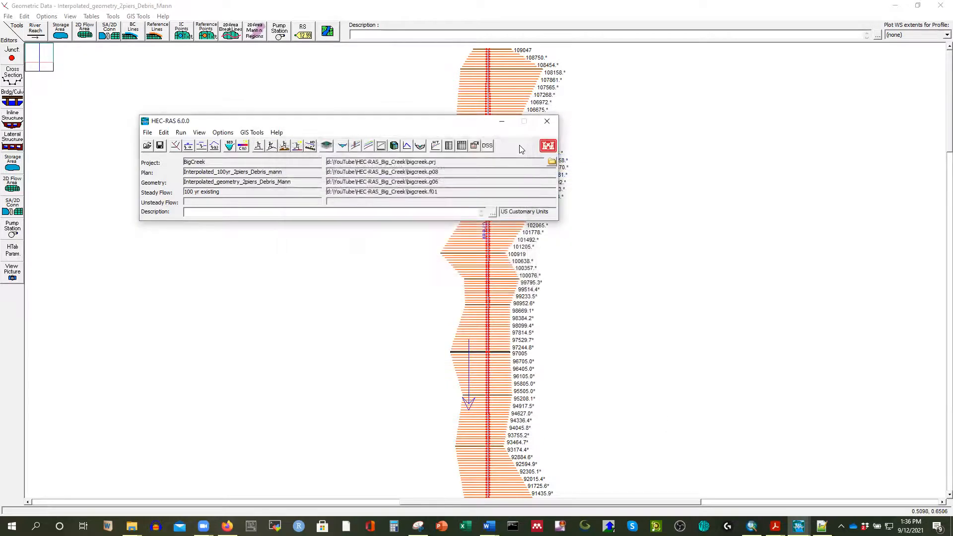
Step: Examine the cross-section plots at station 109047 and from 84022 upstream to 84702.7* at full size, and close them
click(342, 148)
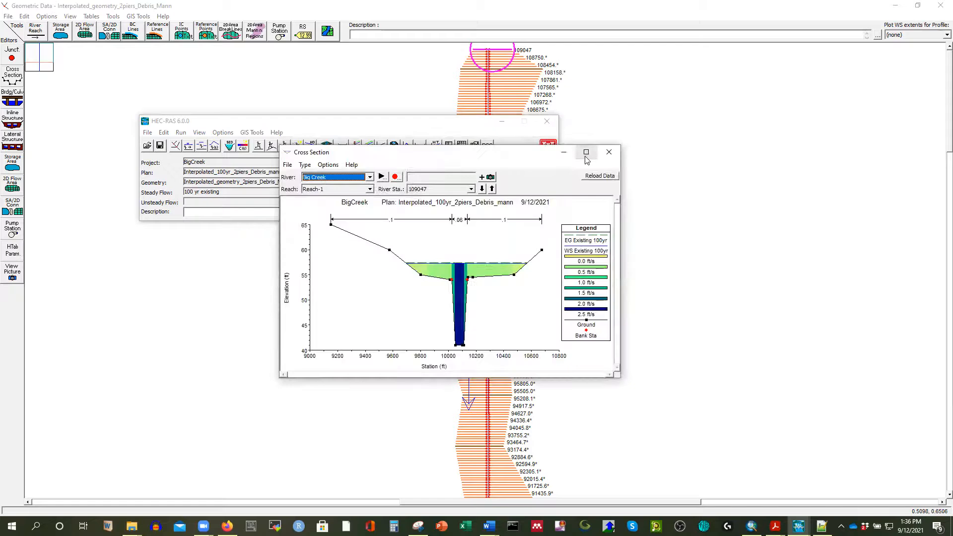
click(586, 153)
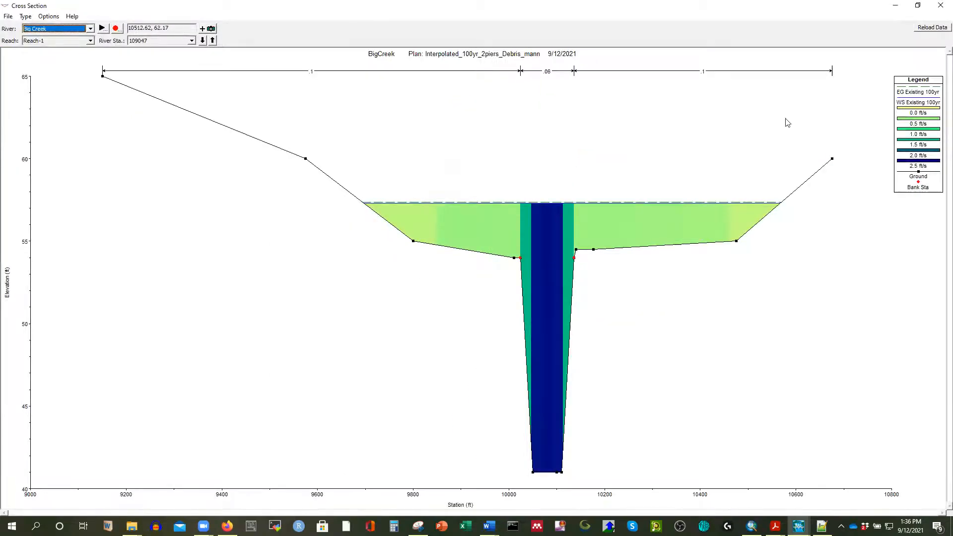
click(213, 40)
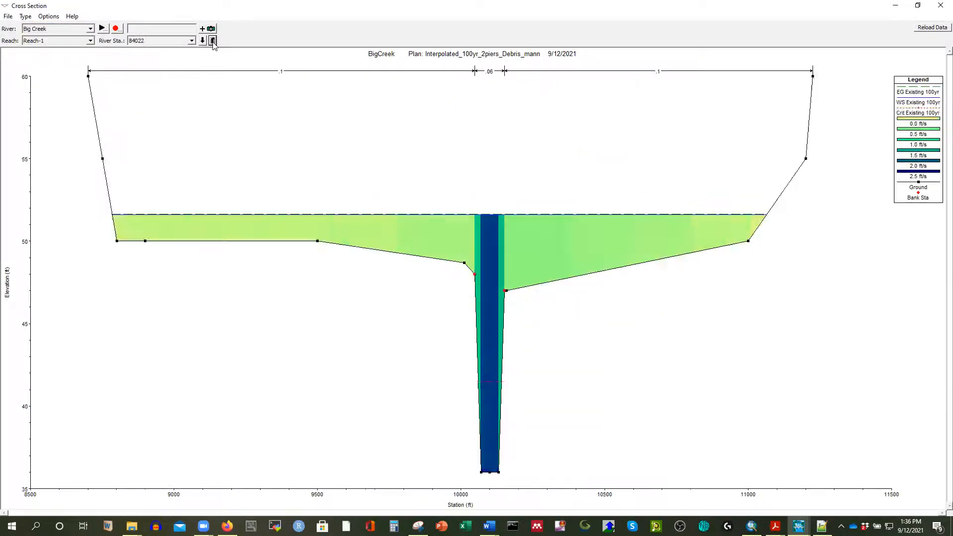
click(213, 40)
click(213, 40)
click(213, 40)
click(213, 40)
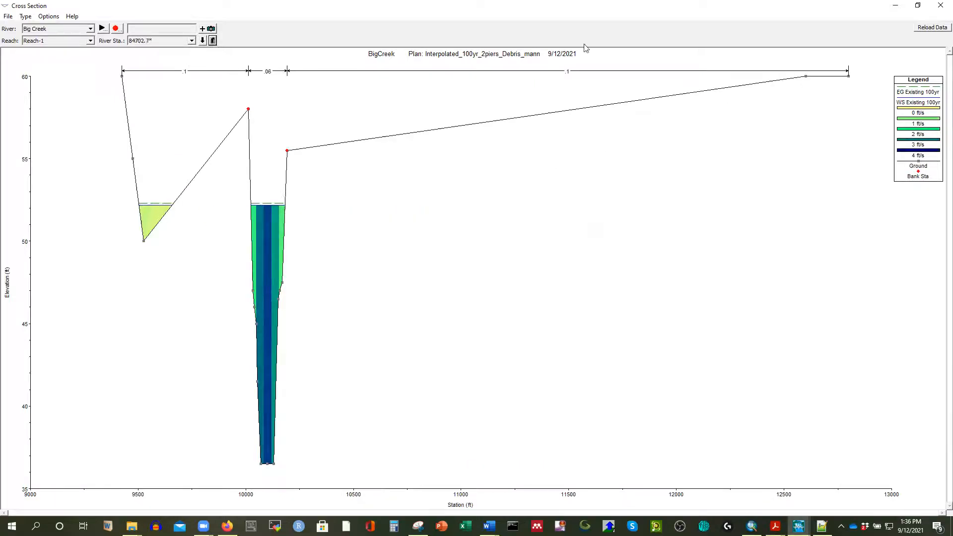
click(918, 5)
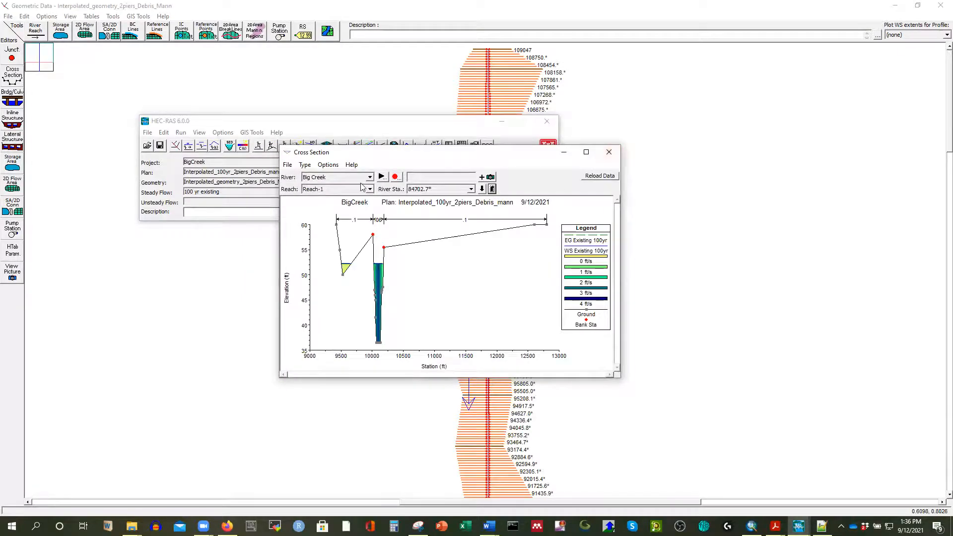
click(610, 152)
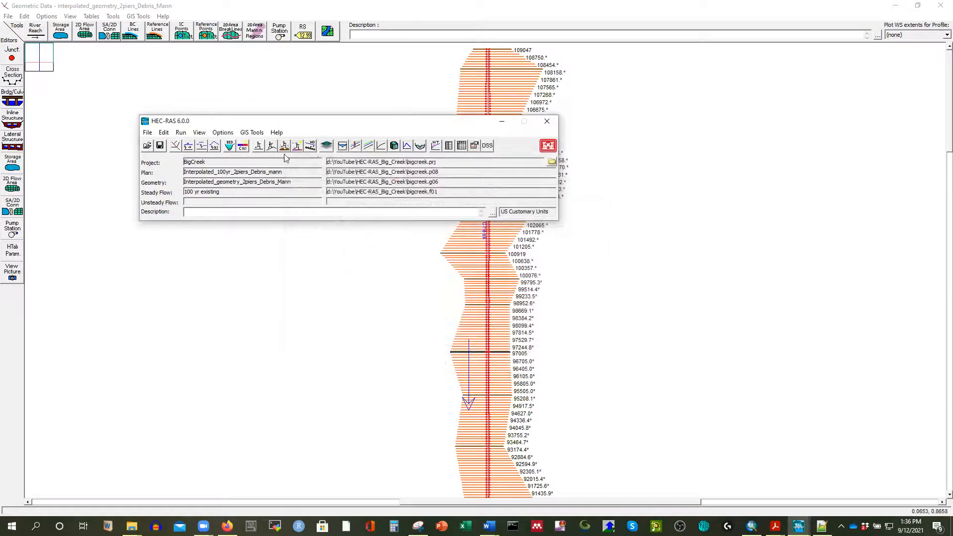
Step: Open the Big Creek profile plot at full size and add the Existing_100yr plan for comparison with the interpolated plan
click(354, 147)
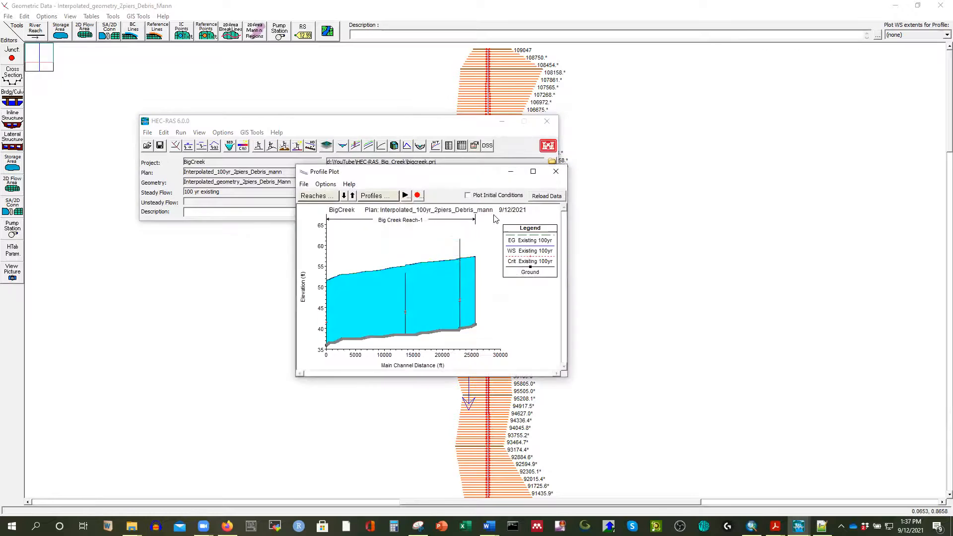
click(534, 172)
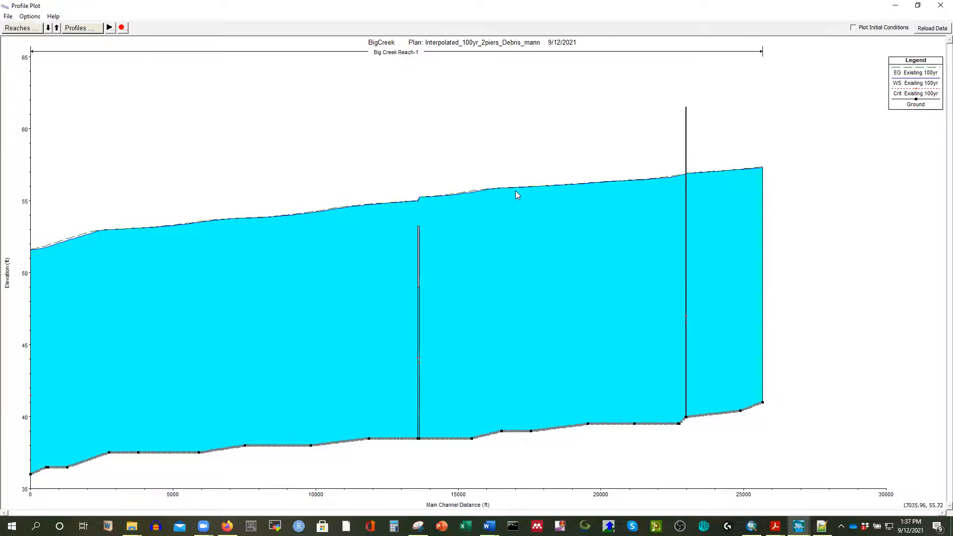
click(8, 17)
mouse_move(30, 17)
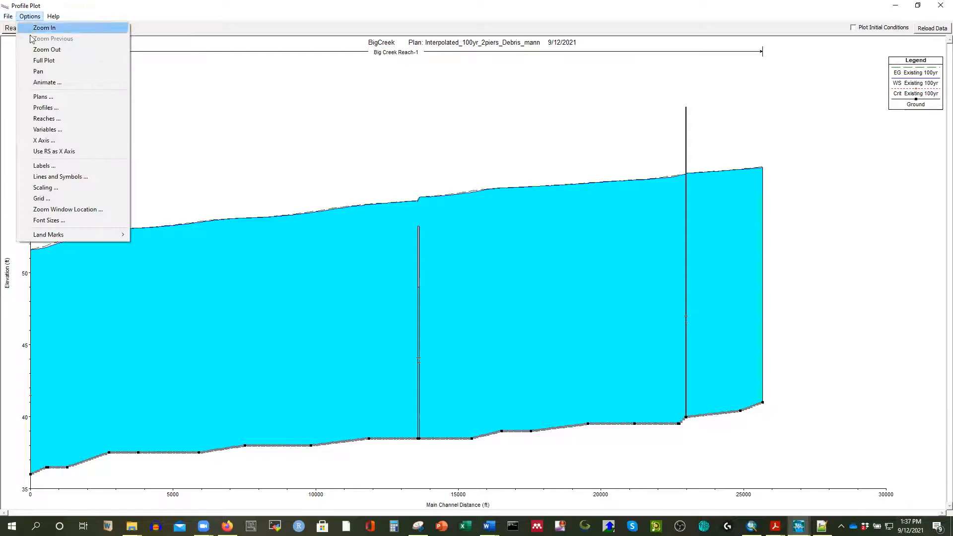
click(42, 96)
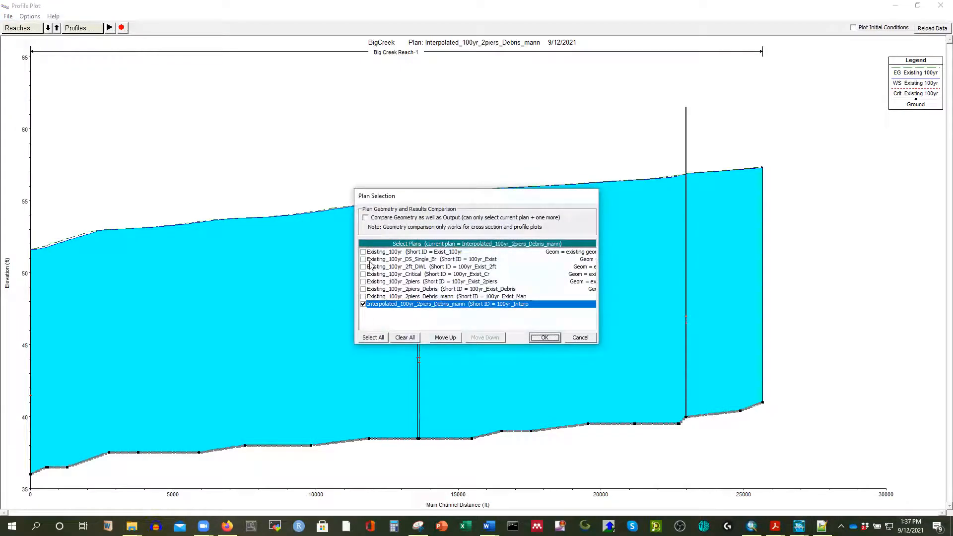
click(363, 253)
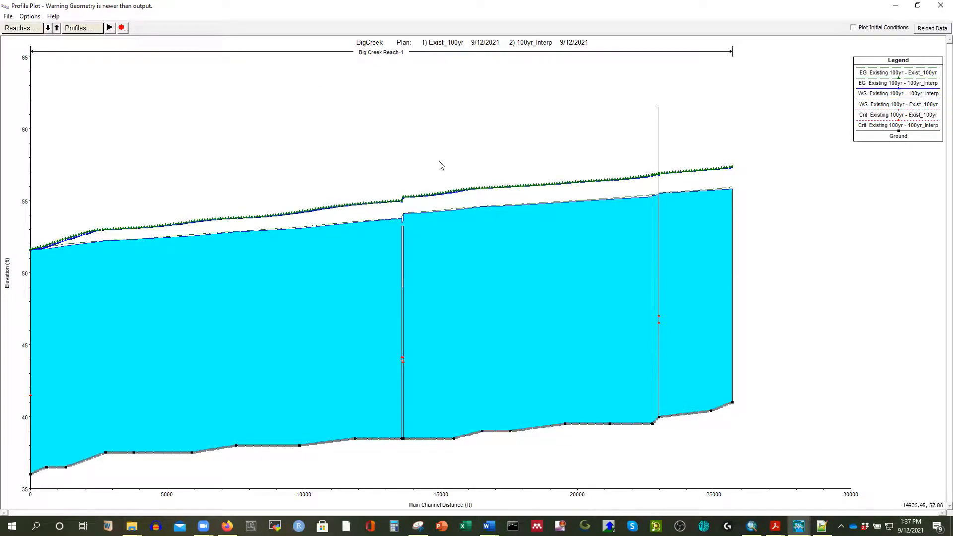
Step: Highlight the 100yr_Interp energy grade line and the Exist_100yr water surface in the profile plot, and restore the window size
click(879, 85)
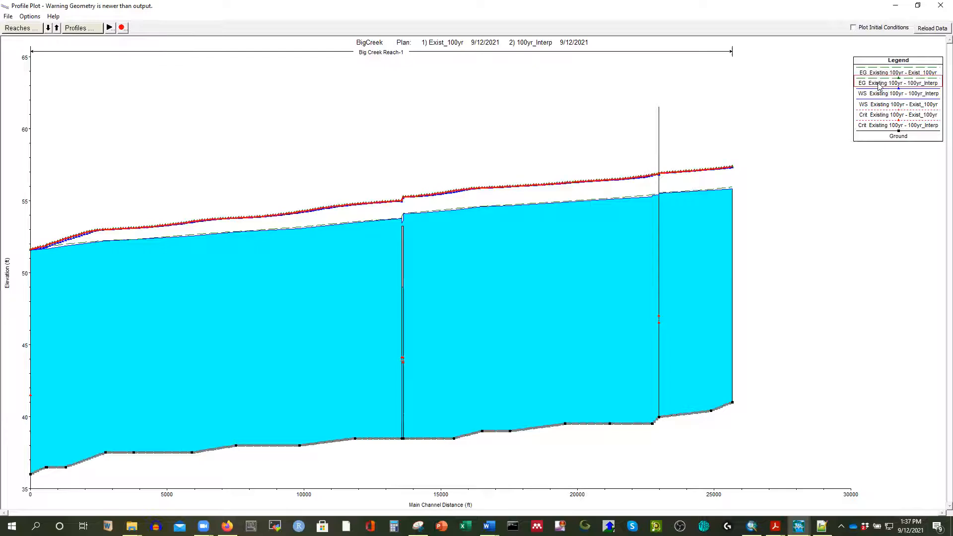
click(884, 108)
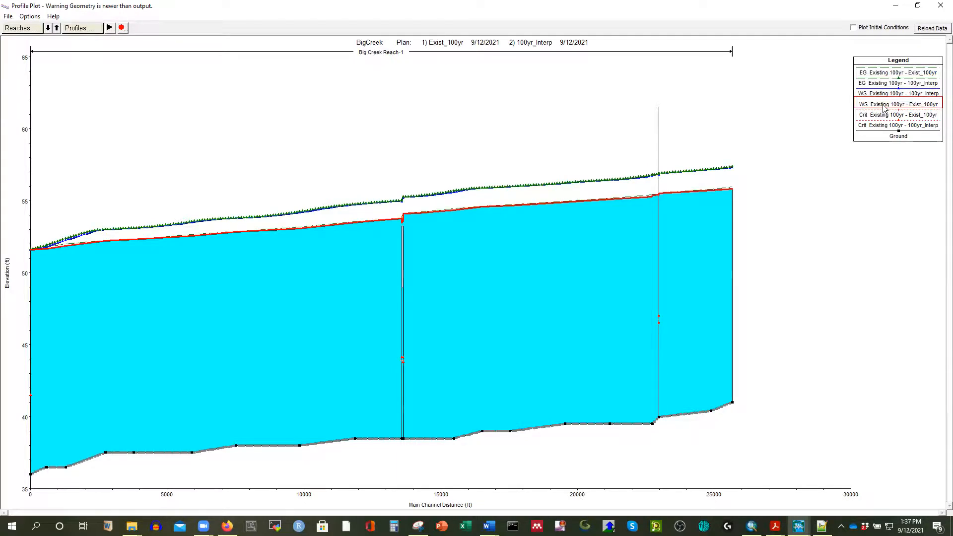
click(918, 6)
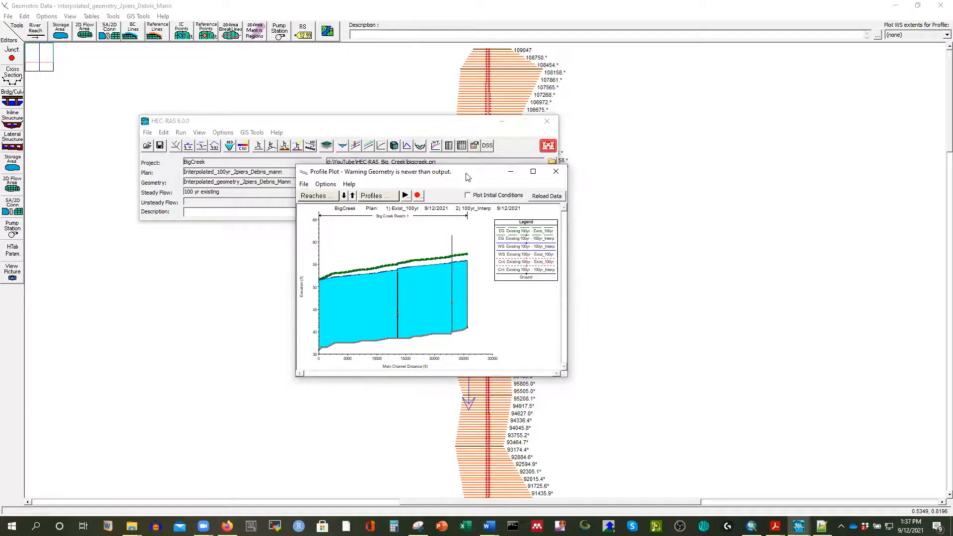
Step: Copy the profile plot comparing Exist_100yr and 100yr_Interp to the clipboard and switch to the Word document Document1
click(556, 172)
click(357, 146)
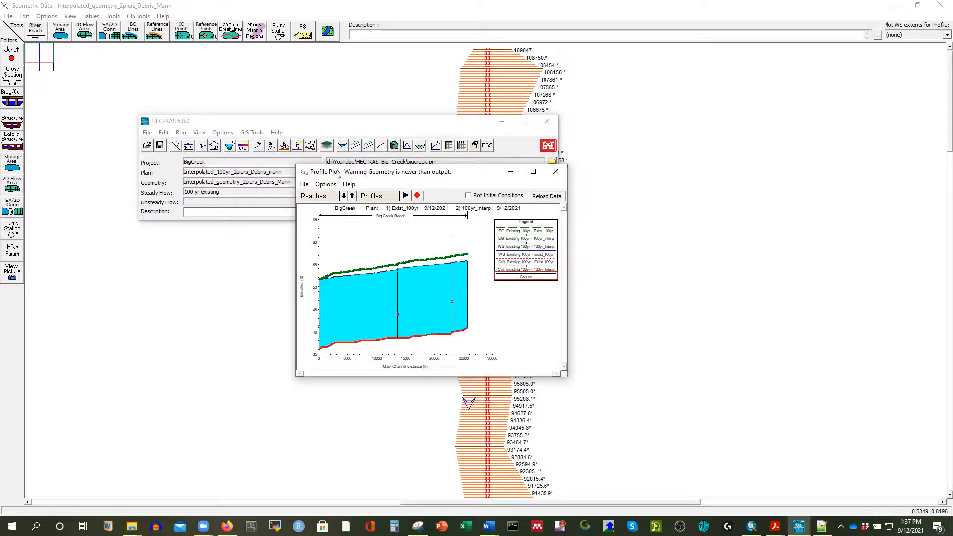
click(304, 184)
click(330, 194)
click(487, 525)
click(458, 493)
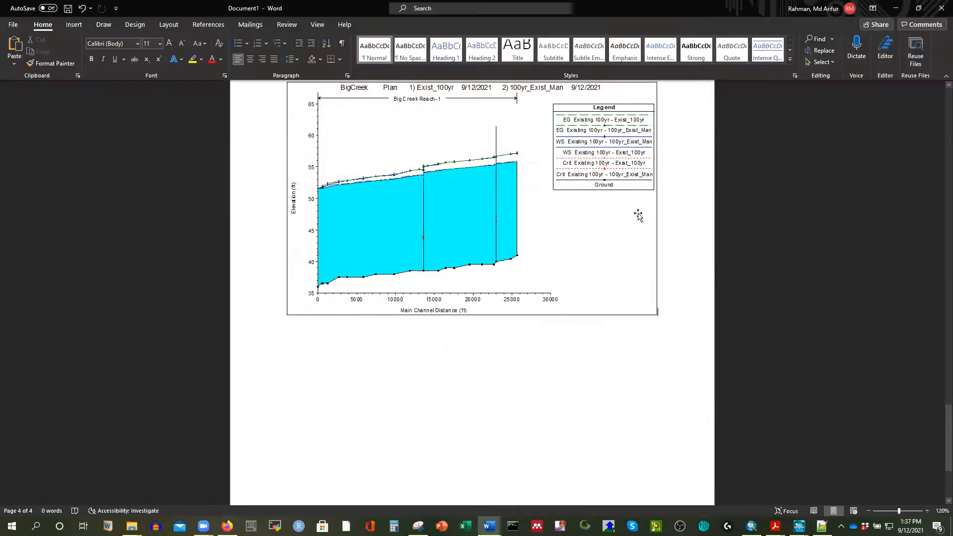
Step: Paste the copied profile plot on a new line below the Exist_100yr and 100yr_Exist_Man comparison plot
scroll(500, 212, up, 2)
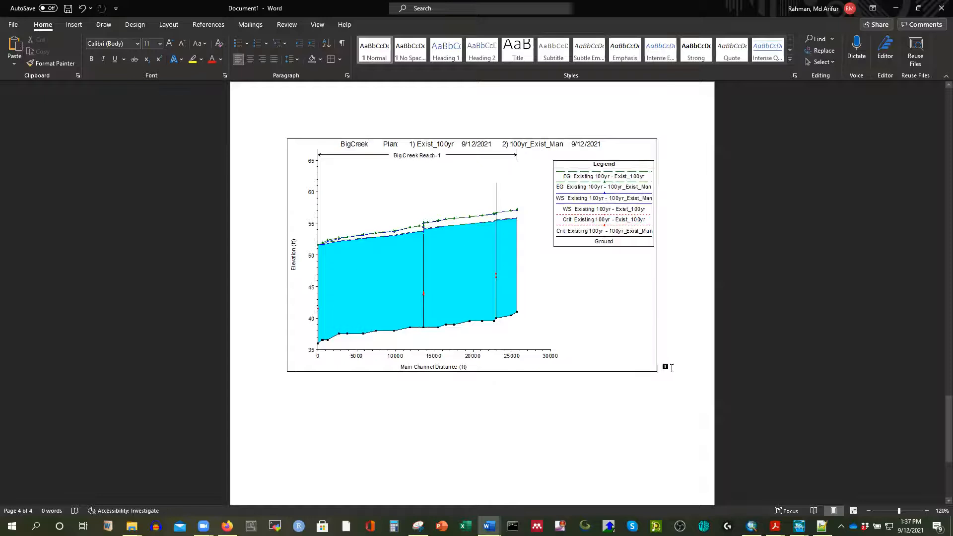
key(Return)
key(ctrl+v)
scroll(526, 297, up, 3)
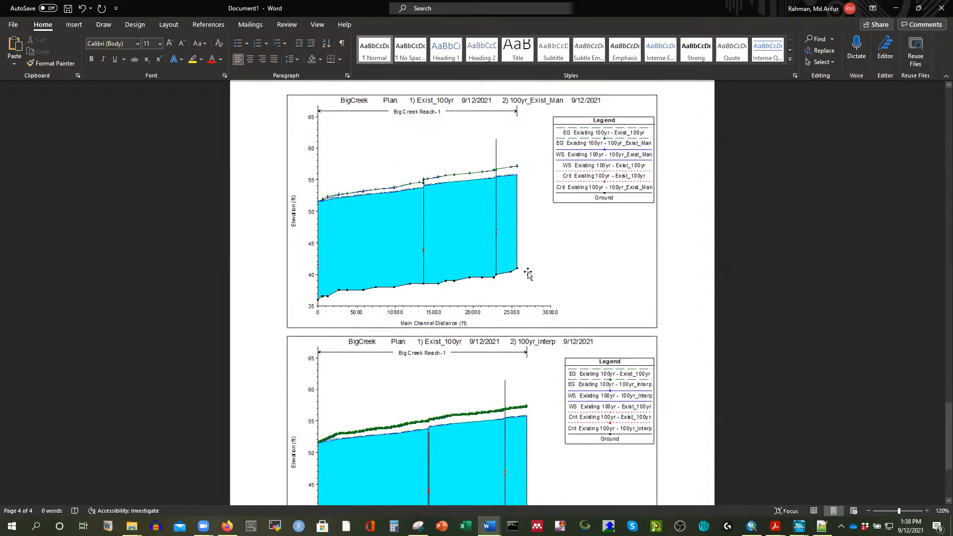
Step: Switch to HEC-RAS and open the profile output table for the Exist_100yr and 100yr_Interp plans
scroll(527, 278, down, 1)
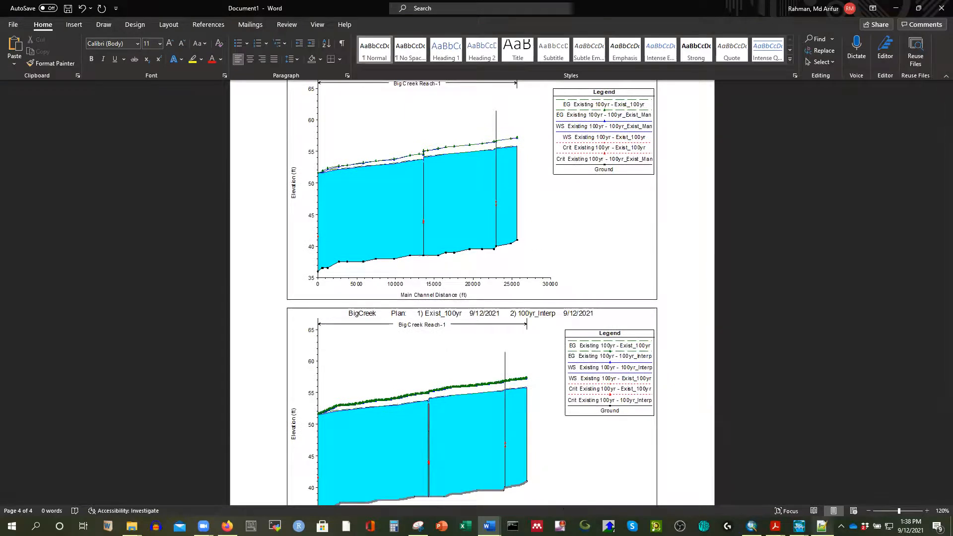
click(799, 526)
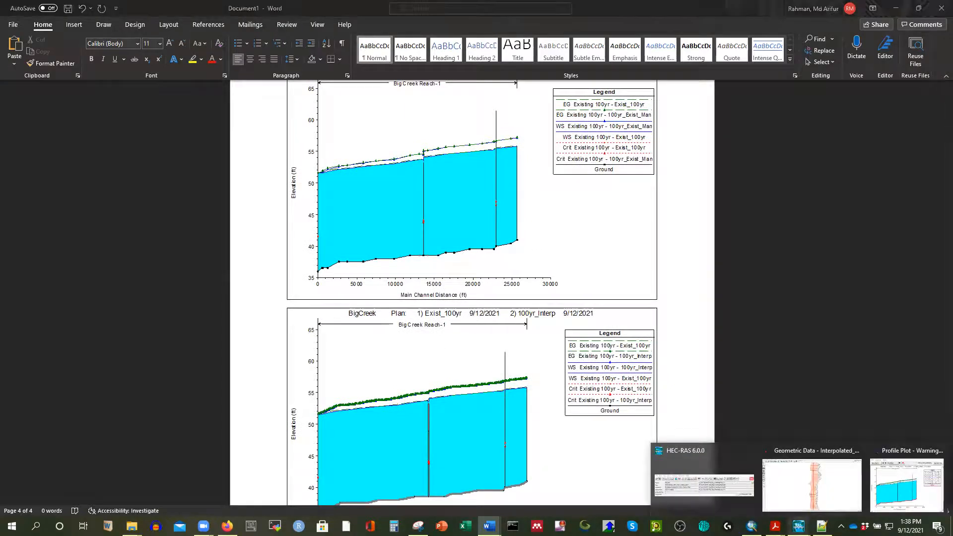
click(721, 490)
click(462, 145)
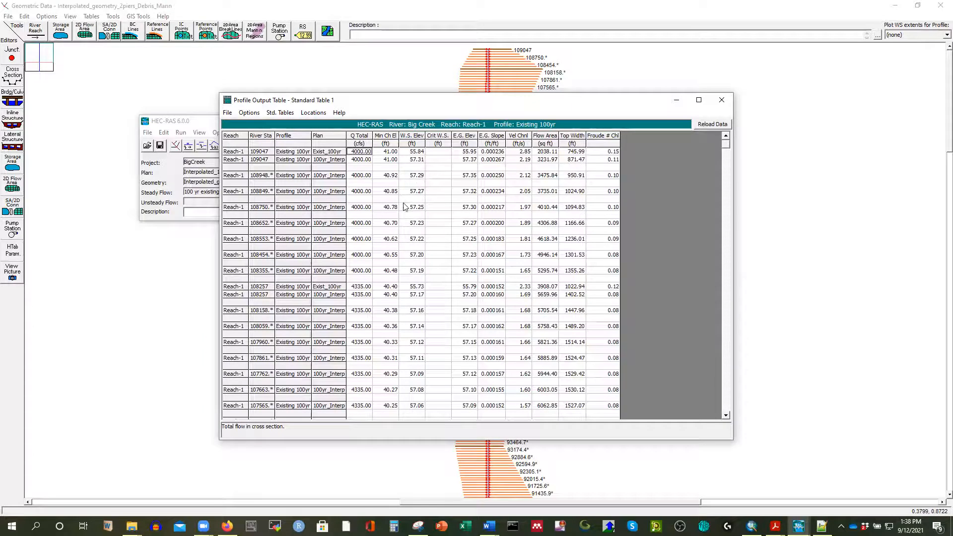
Step: Compare the water surface elevations of Exist_100yr and 100yr_Interp along the reach, down to the bridge at river station 97030
scroll(404, 220, down, 15)
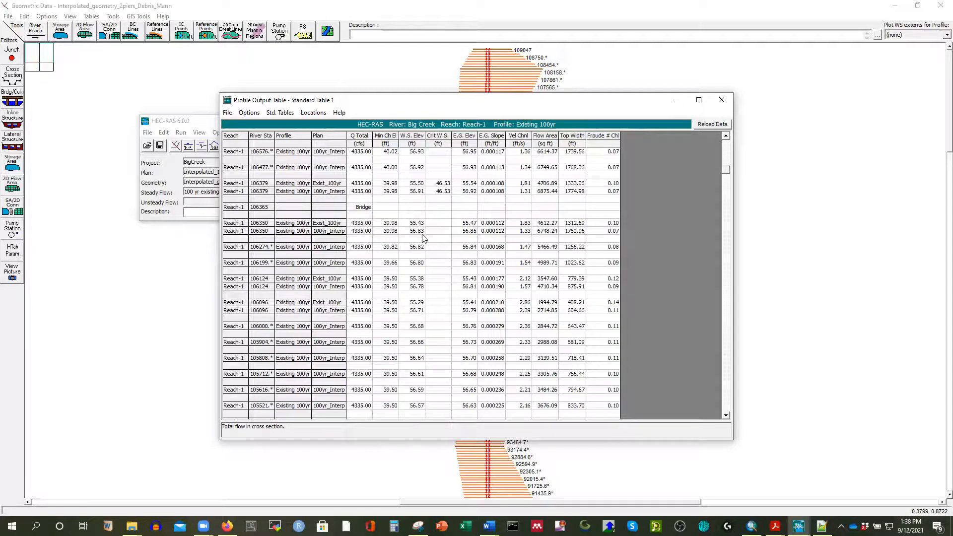
scroll(422, 232, down, 5)
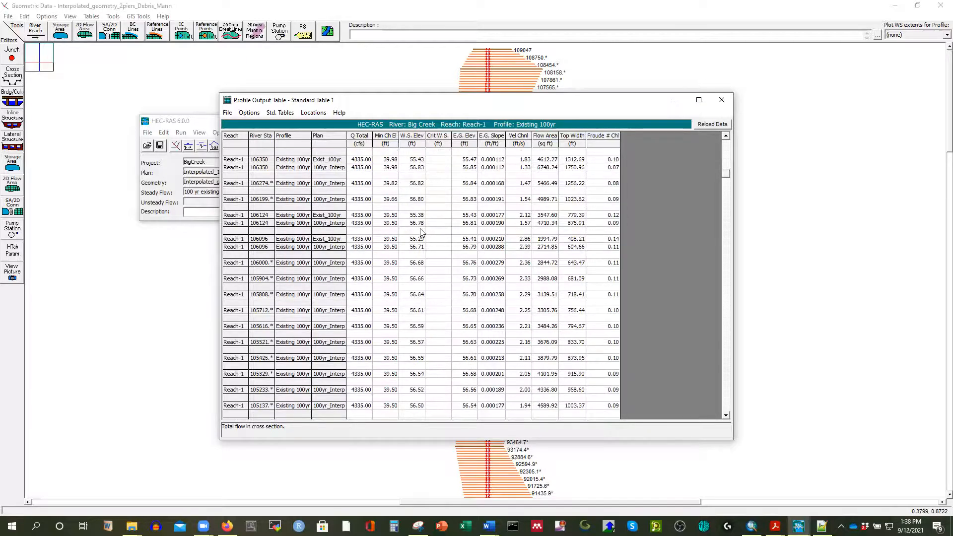
scroll(421, 233, down, 3)
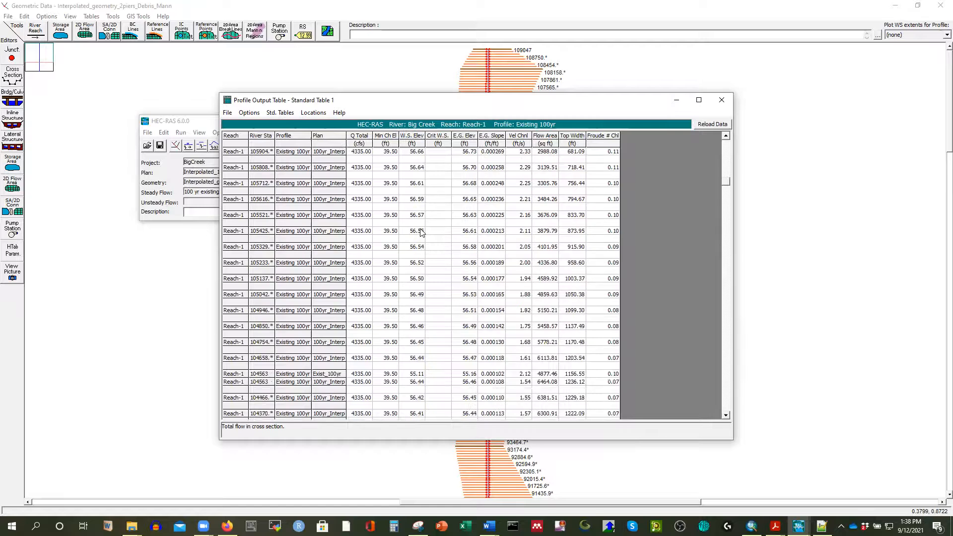
scroll(421, 232, down, 6)
scroll(422, 233, down, 20)
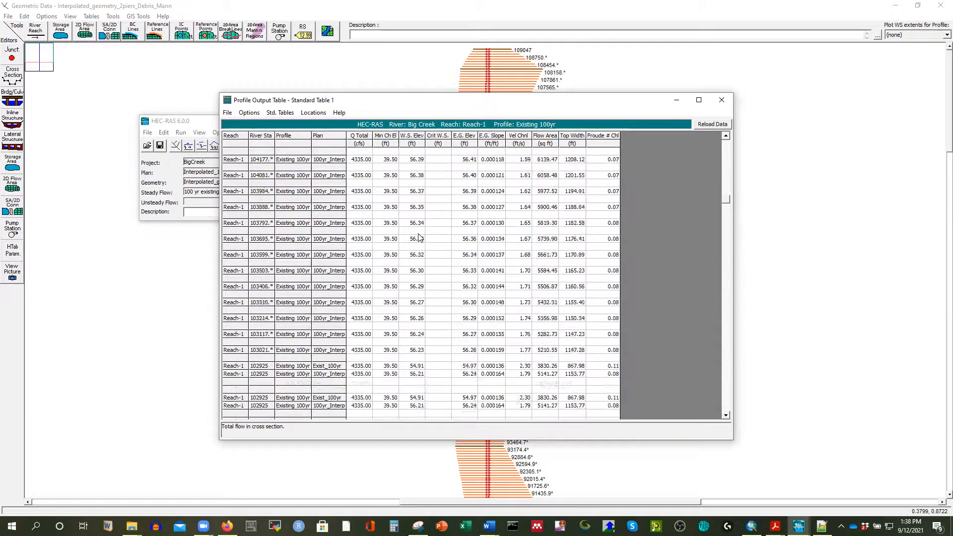
scroll(411, 272, down, 20)
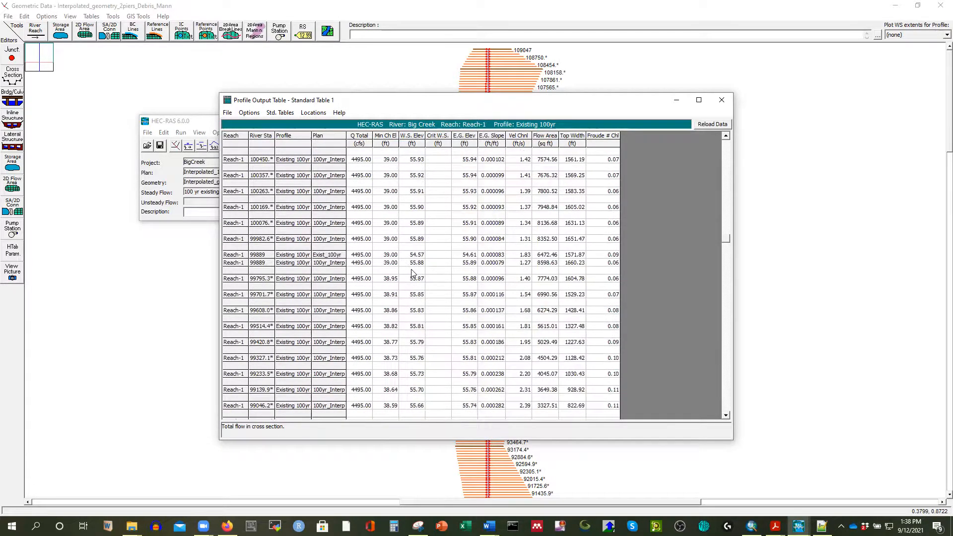
scroll(412, 273, down, 20)
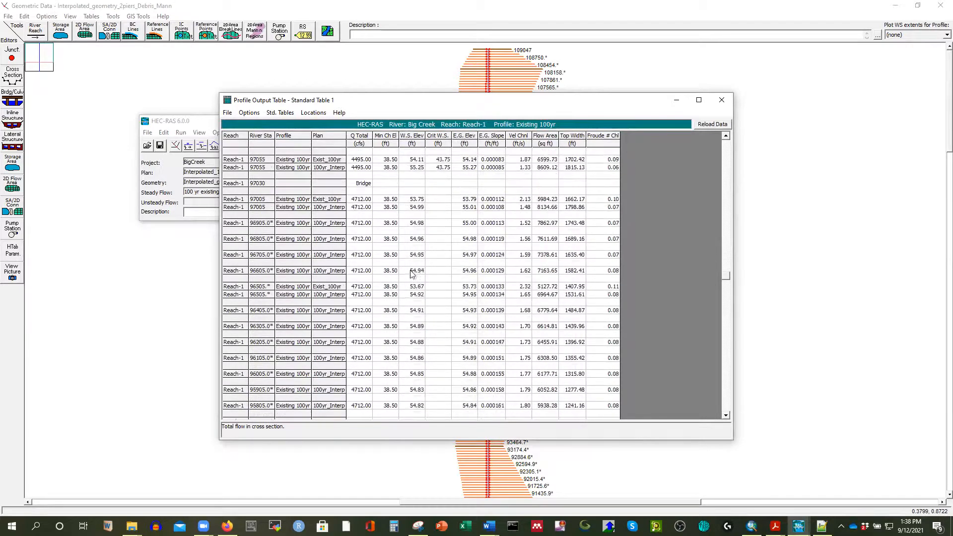
scroll(405, 271, up, 15)
click(416, 209)
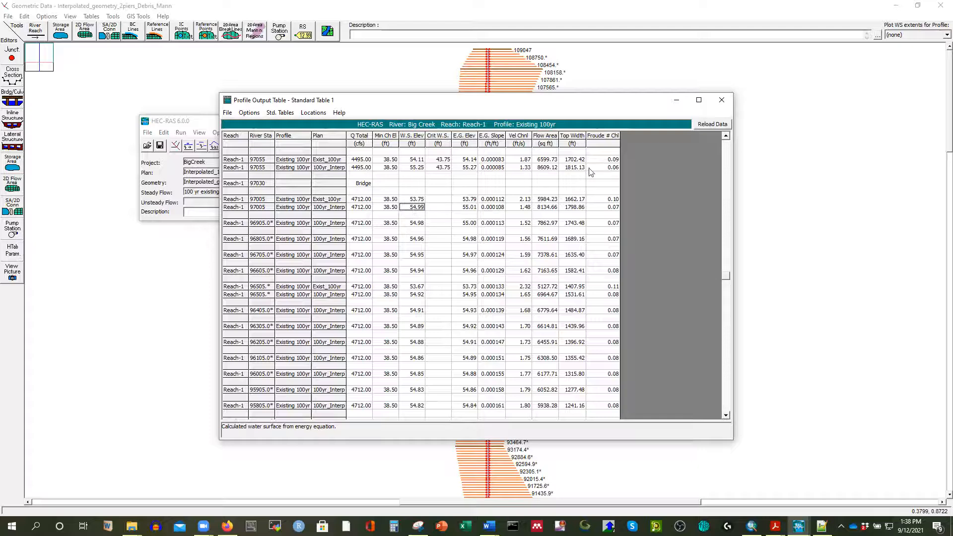
Step: Close the profile output table and the profile plot, and return to the geometric data of the interpolated geometry
click(722, 100)
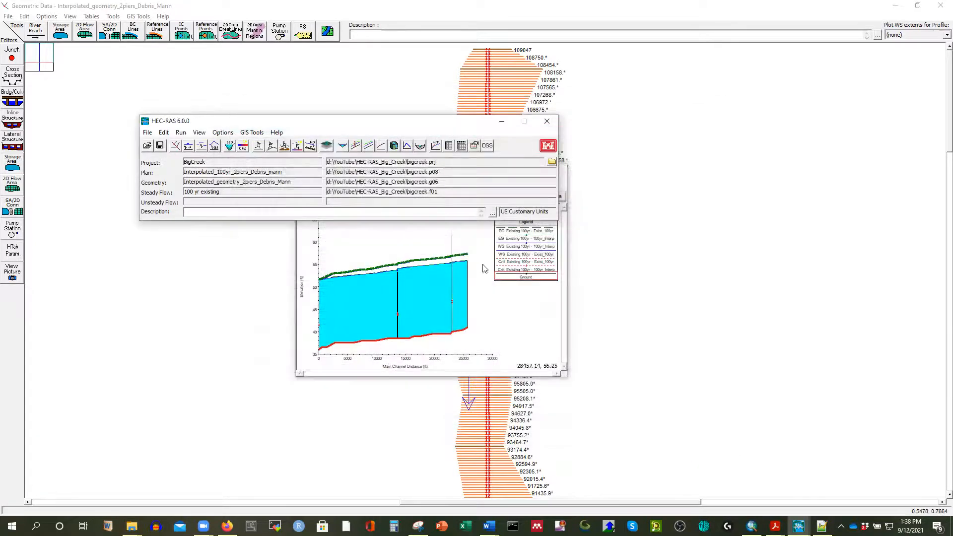
click(529, 310)
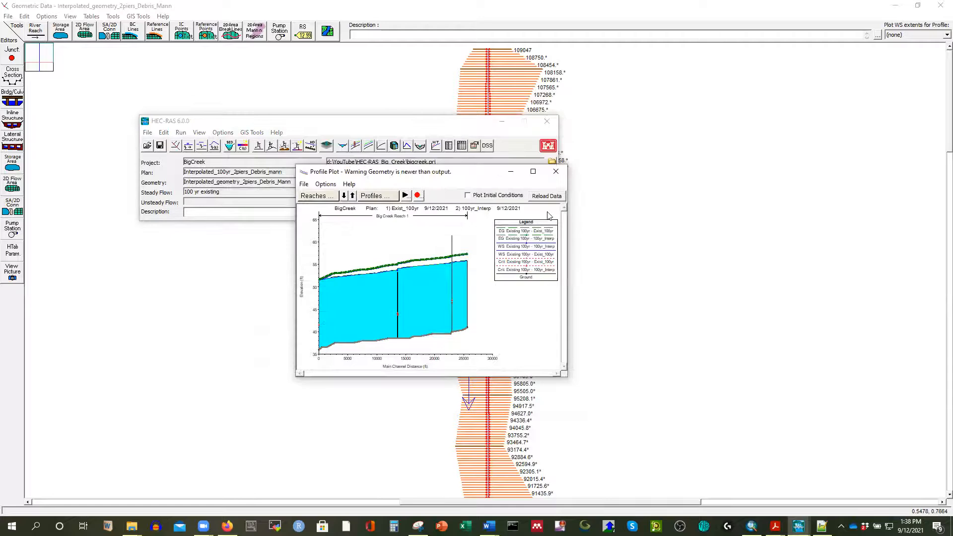
click(556, 173)
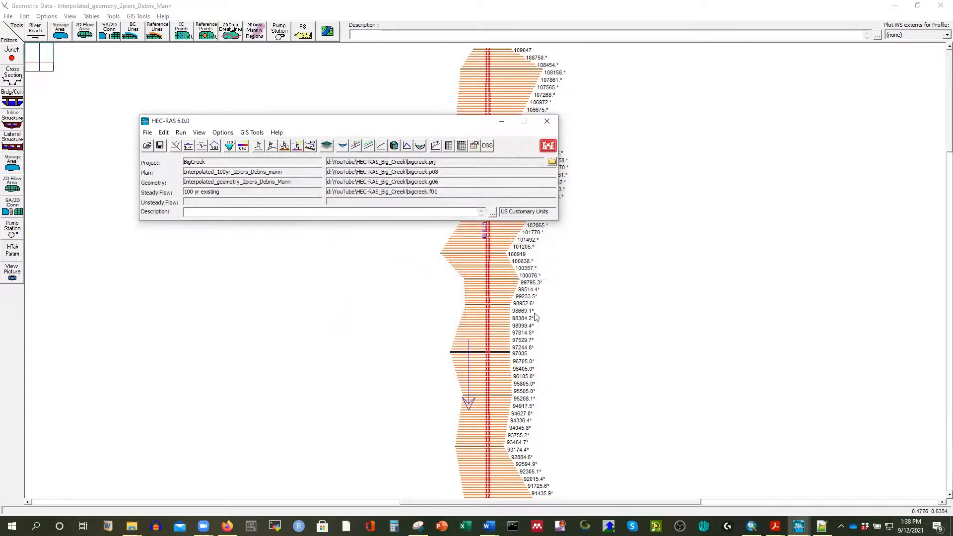
click(621, 174)
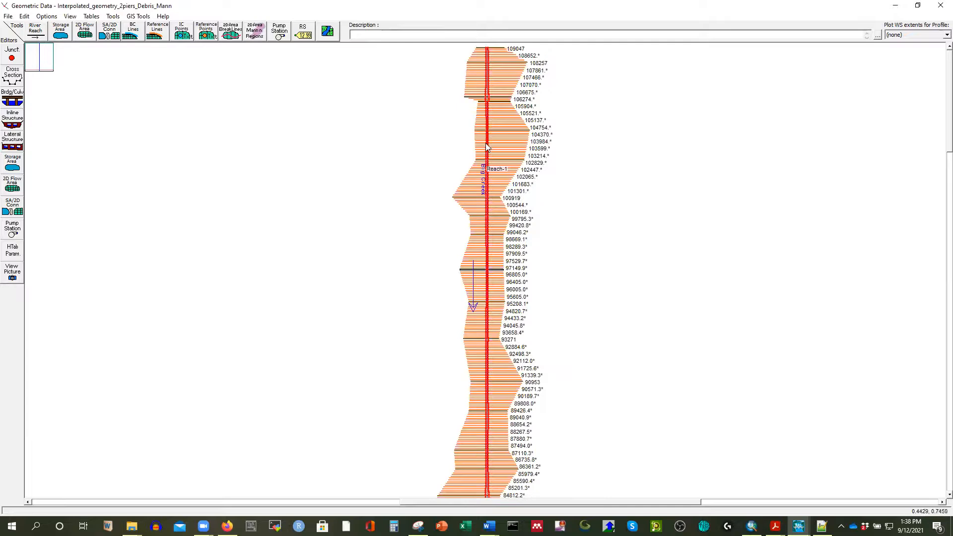
Step: Review the bridges at river stations 106365 and 97030 in the bridge and culvert data, and close the editor
click(12, 100)
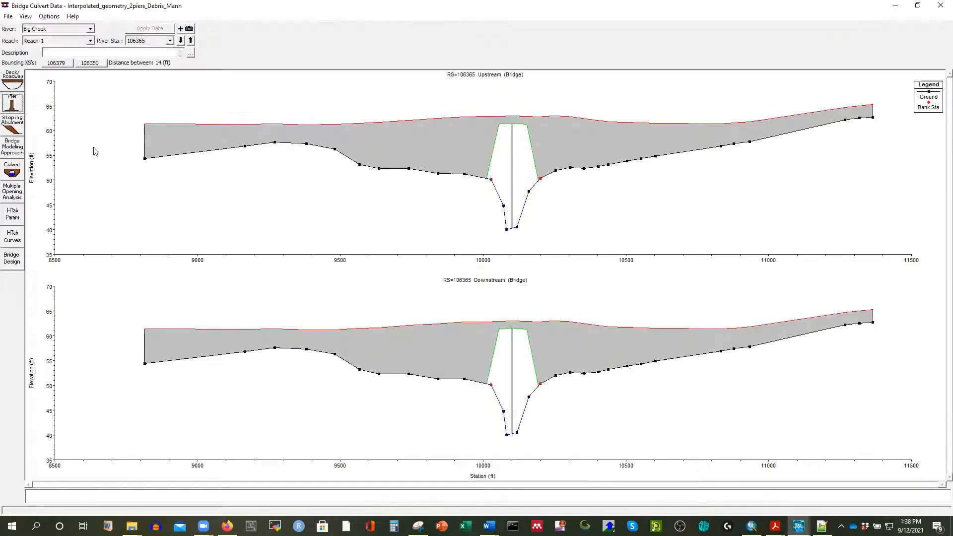
click(917, 5)
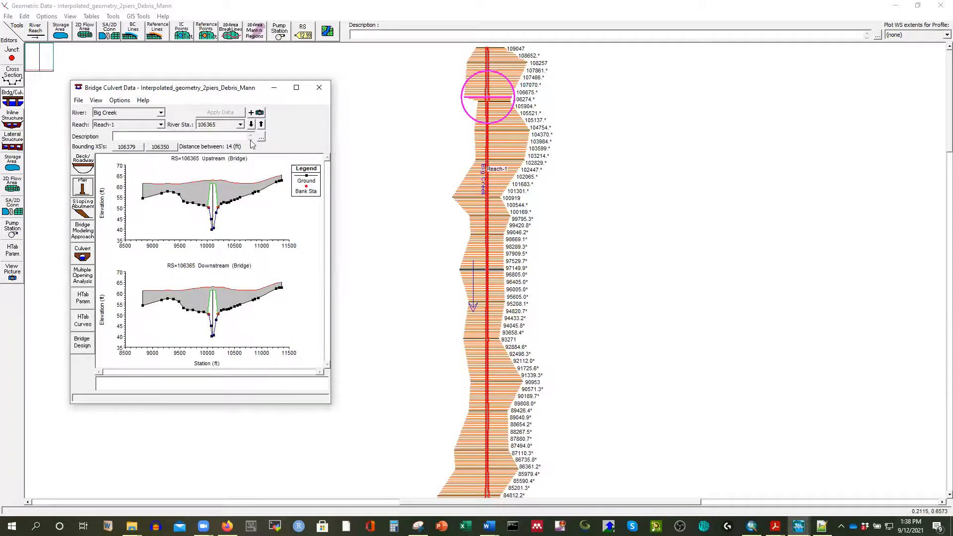
click(252, 124)
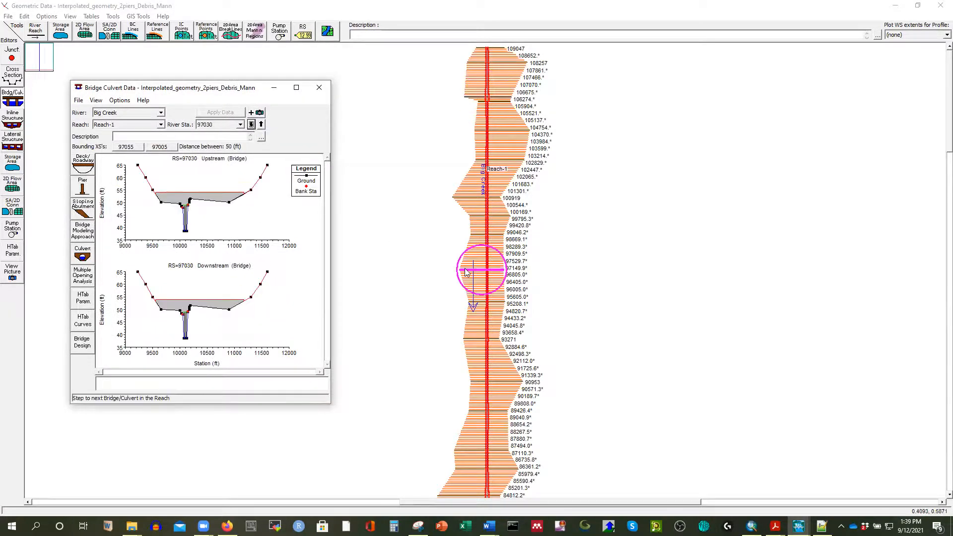
click(319, 87)
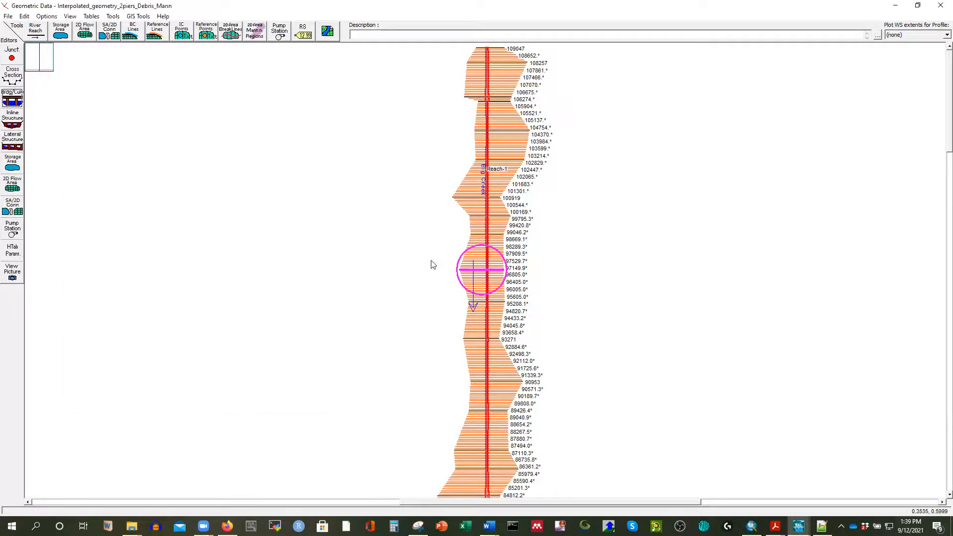
Step: Open cross section interpolation between two cross sections and place its window clear of the river schematic
scroll(487, 276, up, 2)
scroll(487, 276, up, 4)
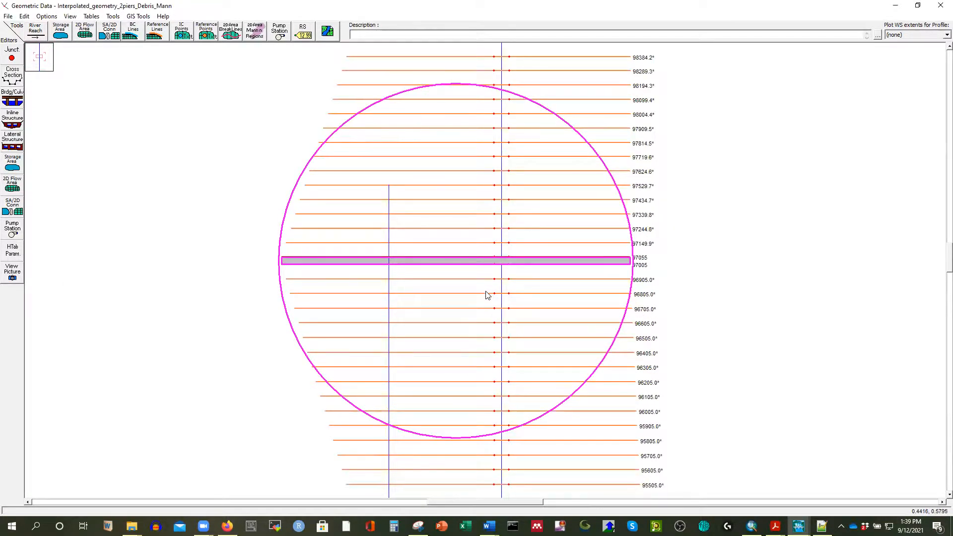
scroll(486, 294, down, 4)
scroll(493, 299, up, 2)
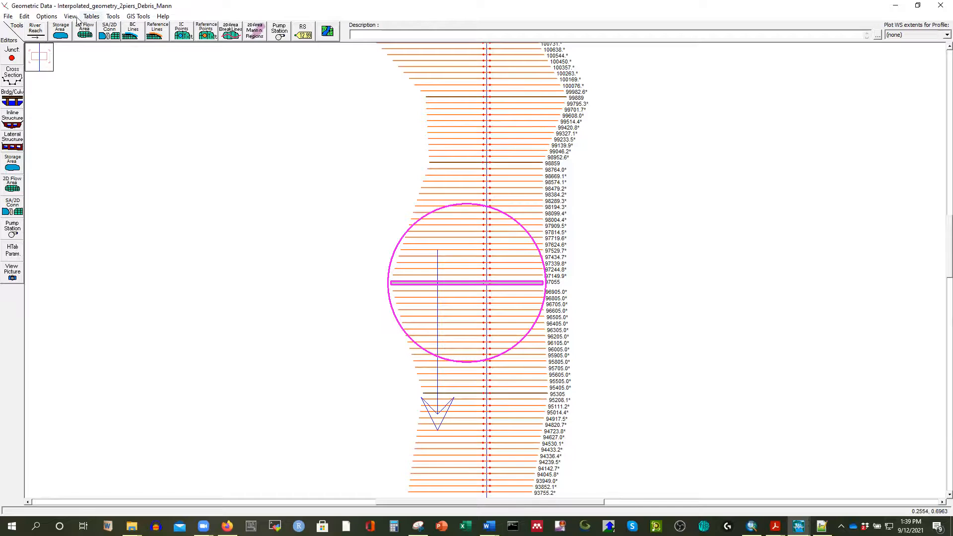
click(113, 16)
mouse_move(298, 28)
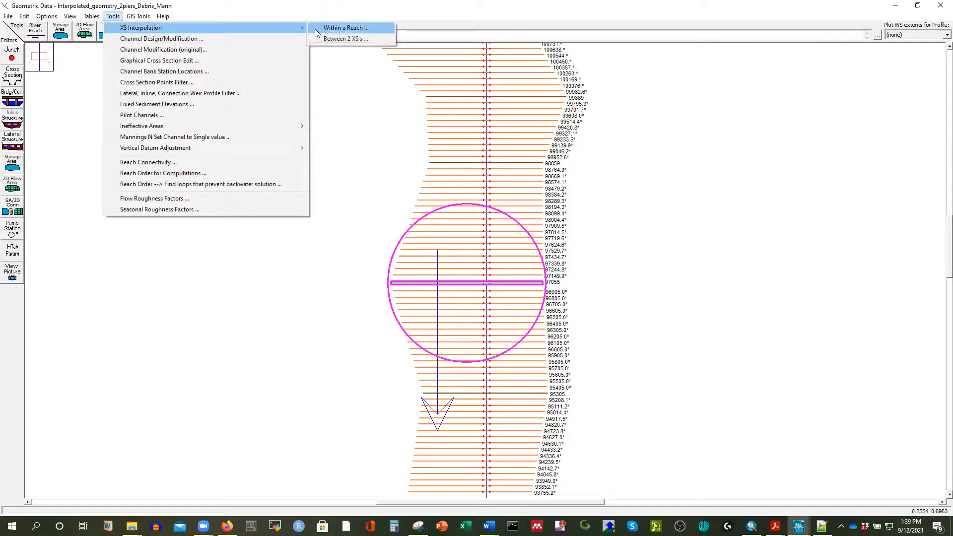
click(330, 39)
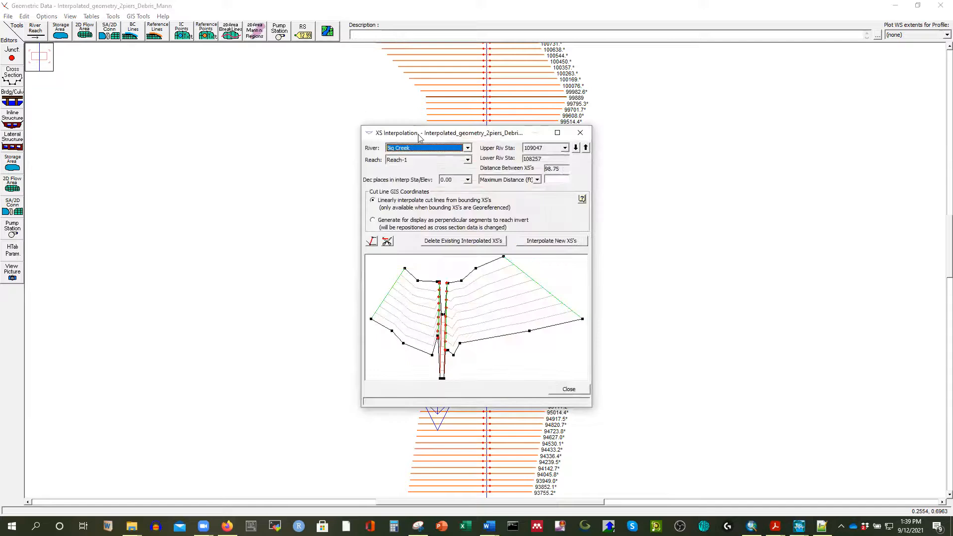
drag(430, 136, 198, 116)
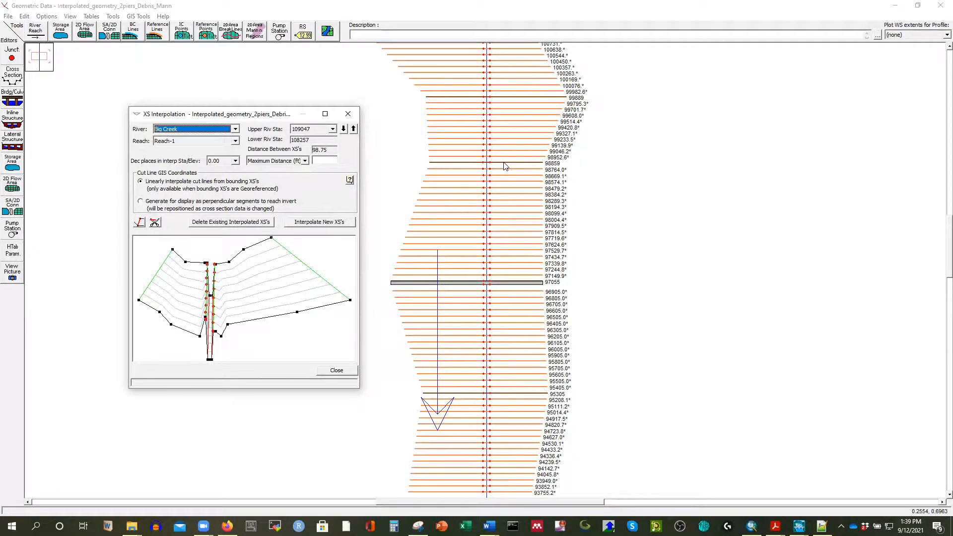
Step: Select 98859 as the upper river station for interpolation and inspect its preview at full size
click(332, 129)
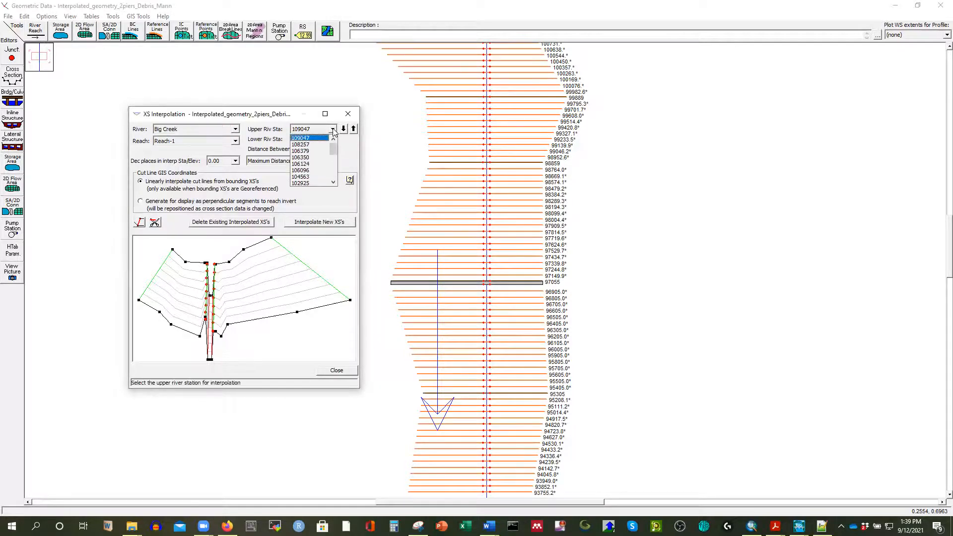
scroll(317, 156, down, 2)
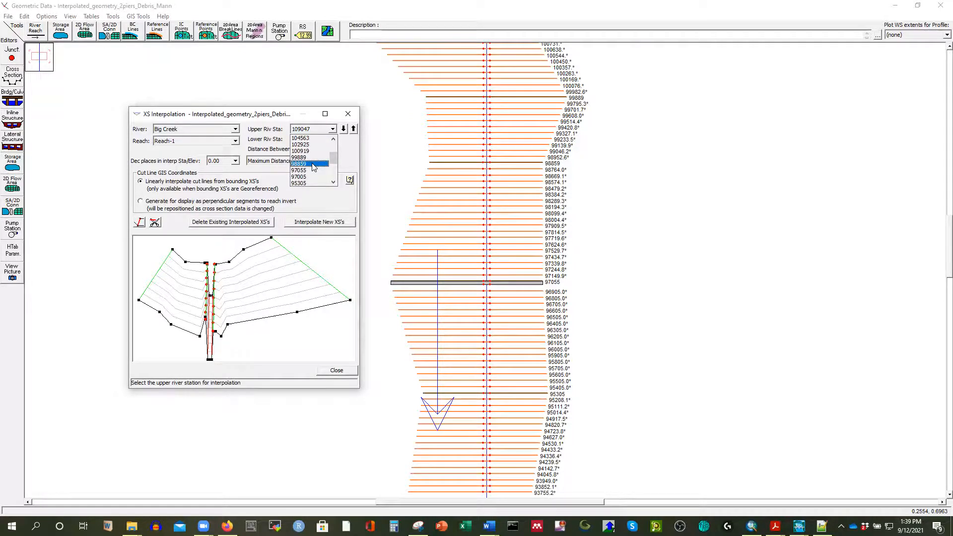
click(313, 164)
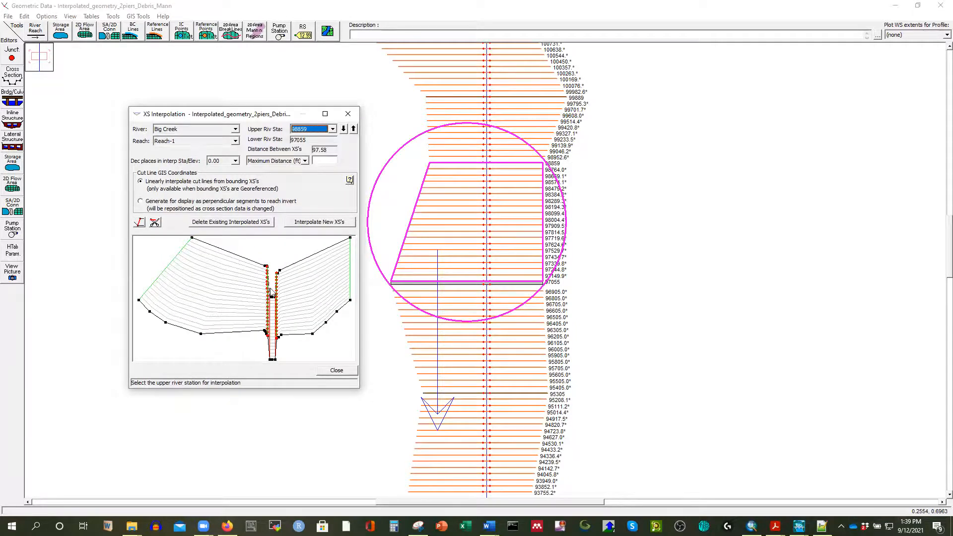
click(325, 114)
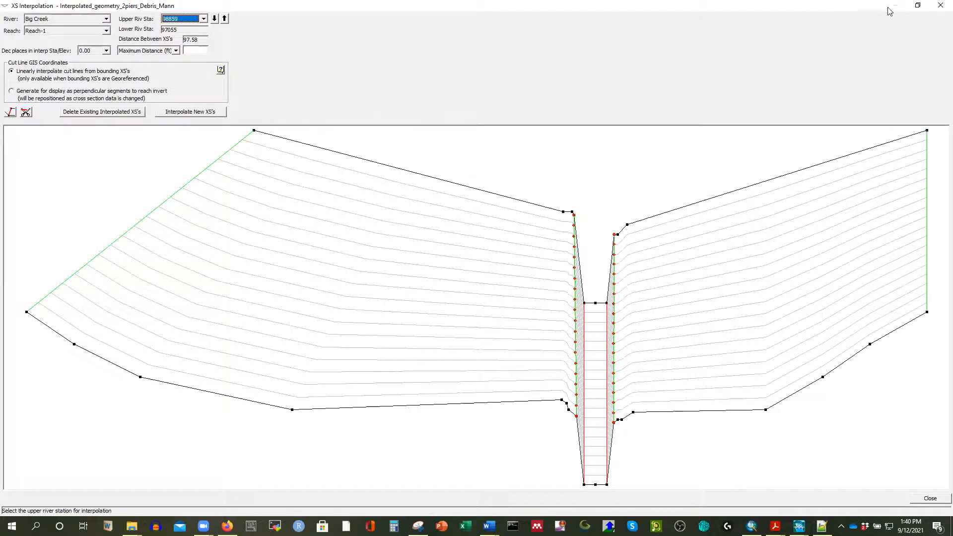
click(918, 5)
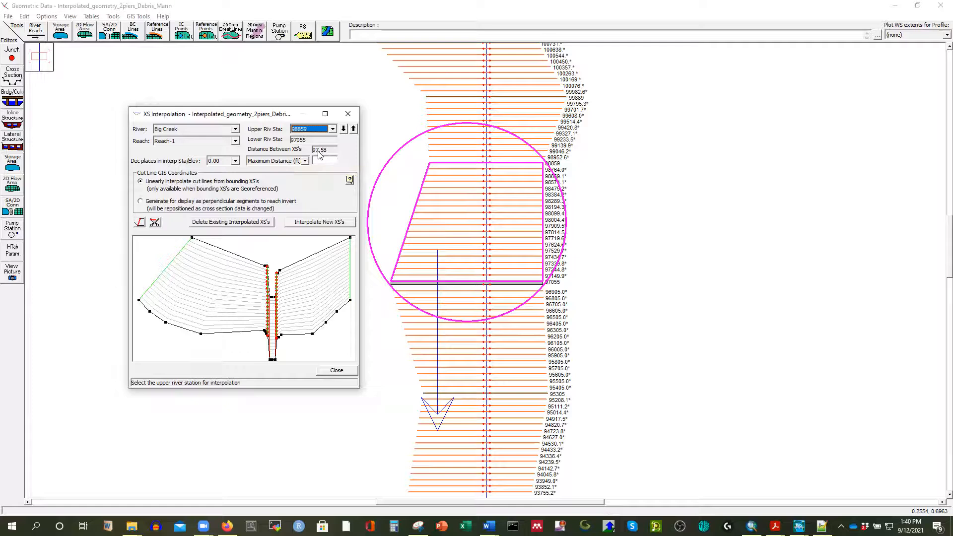
Step: Interpolate new cross sections between 98859 and 97055 at a maximum distance of 10 ft, replacing the existing interpolated ones
click(318, 161)
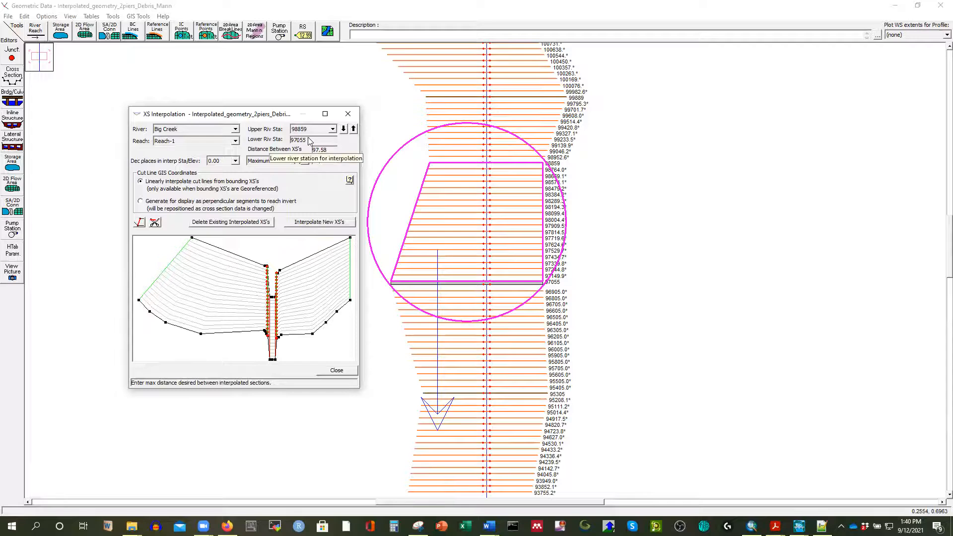
click(312, 222)
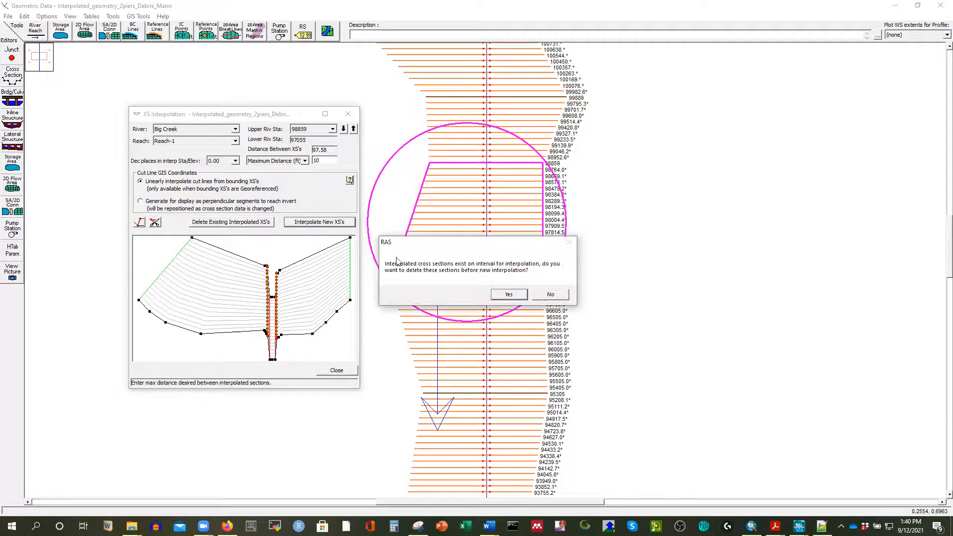
click(508, 295)
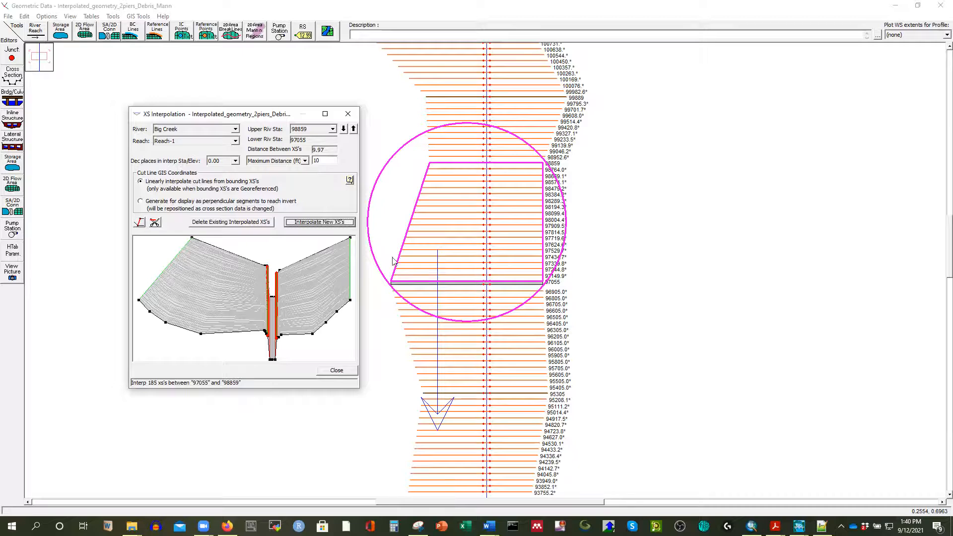
click(336, 370)
Step: Examine the density of the interpolated cross sections upstream and downstream of the 97030 bridge
scroll(482, 229, up, 3)
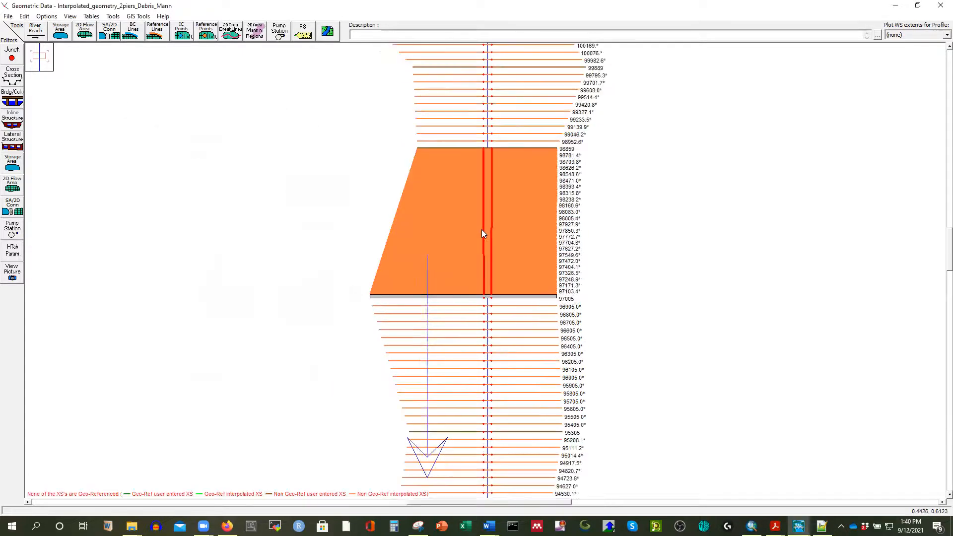
scroll(482, 230, up, 3)
scroll(470, 240, down, 6)
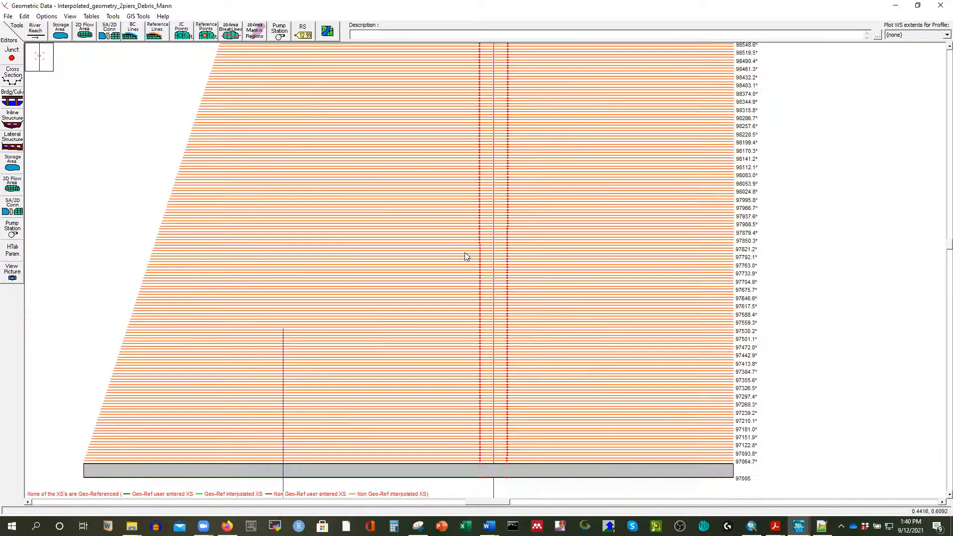
scroll(441, 192, down, 3)
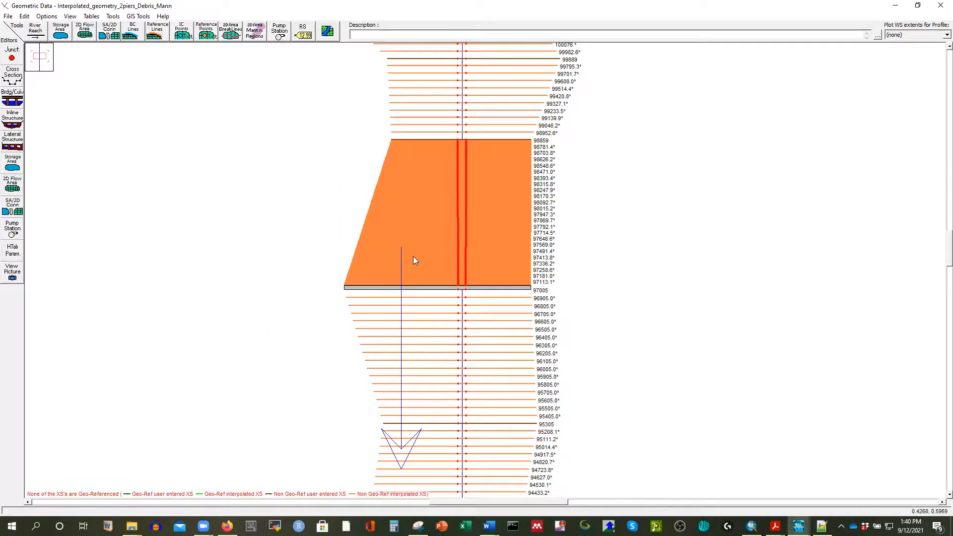
scroll(413, 256, down, 1)
scroll(412, 394, up, 2)
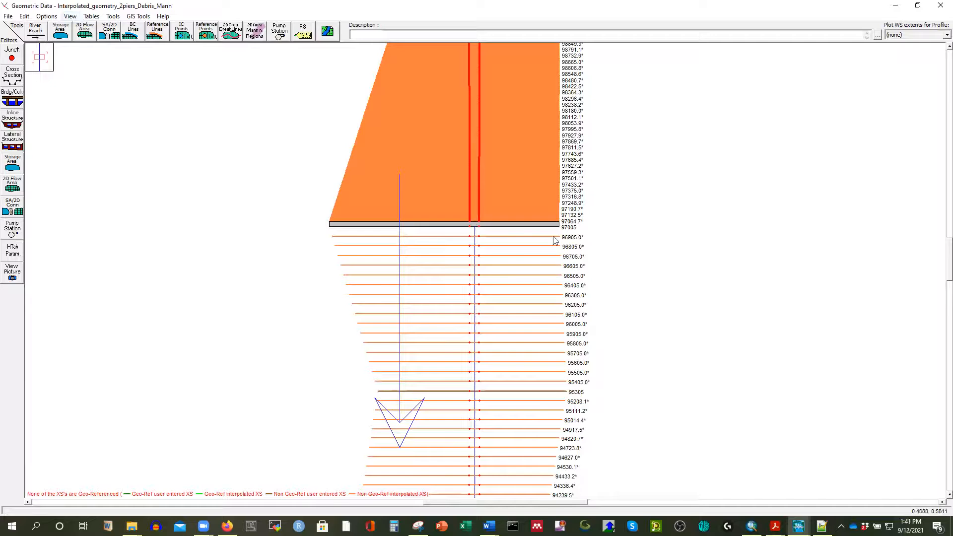
Step: Open interpolation between two cross sections, move its window clear of the river schematic, and select 97005 as the upper river station
click(92, 18)
mouse_move(138, 17)
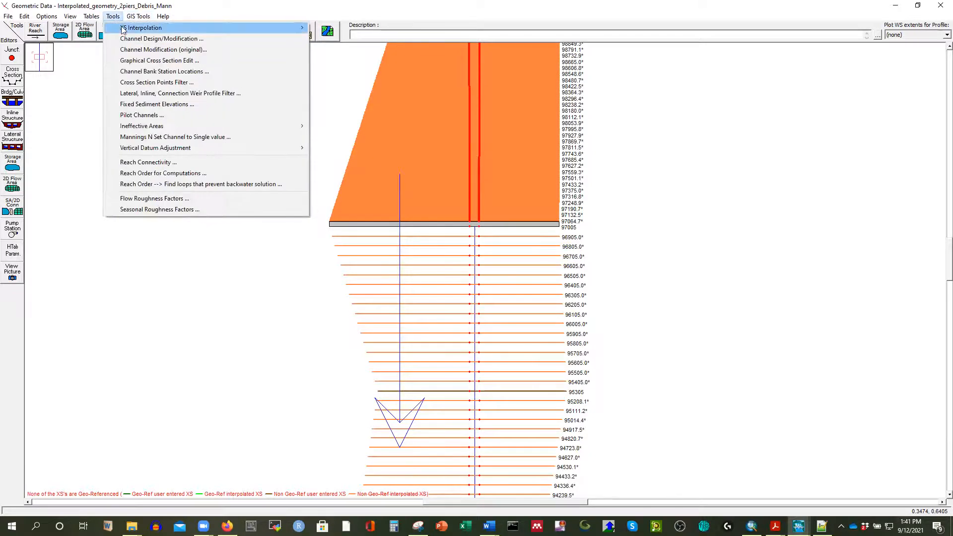
mouse_move(305, 28)
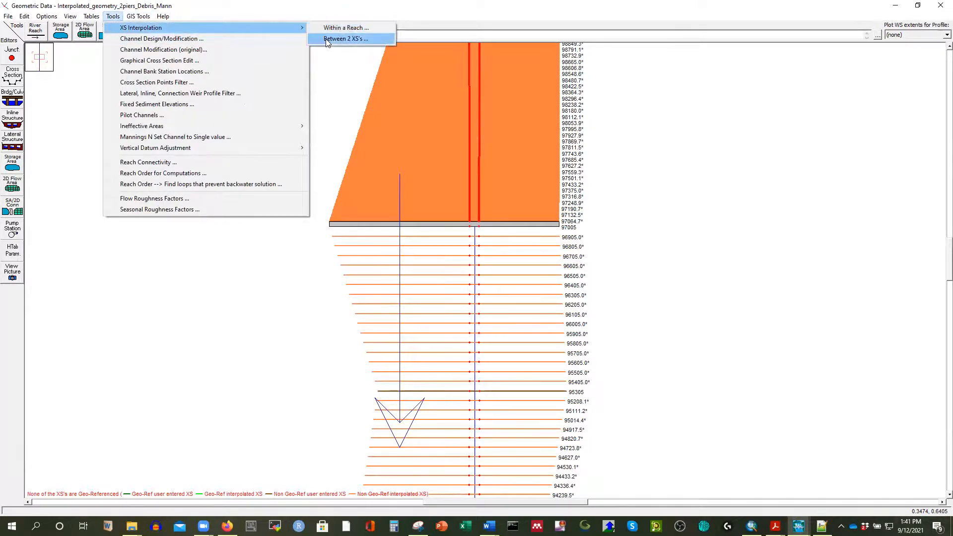
click(326, 39)
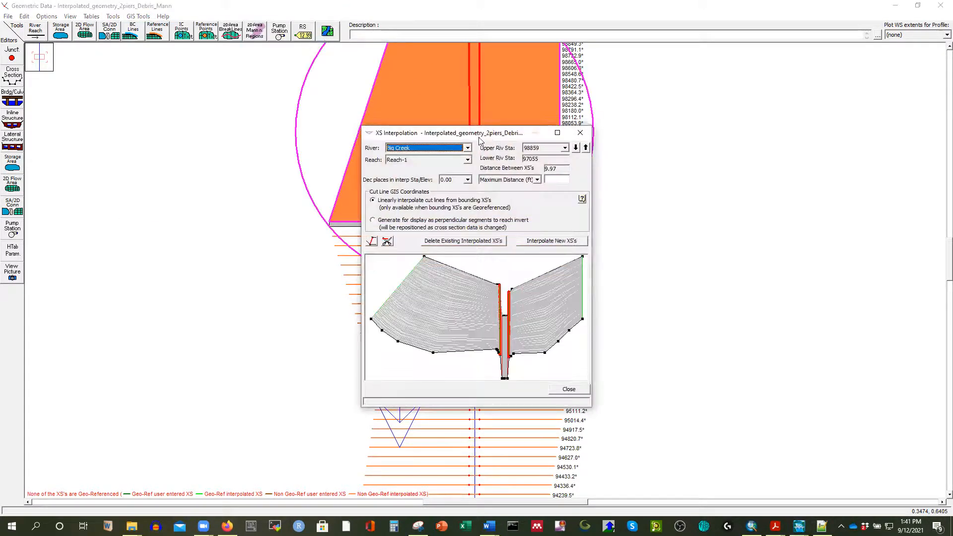
drag(483, 139, 480, 139)
drag(225, 133, 214, 133)
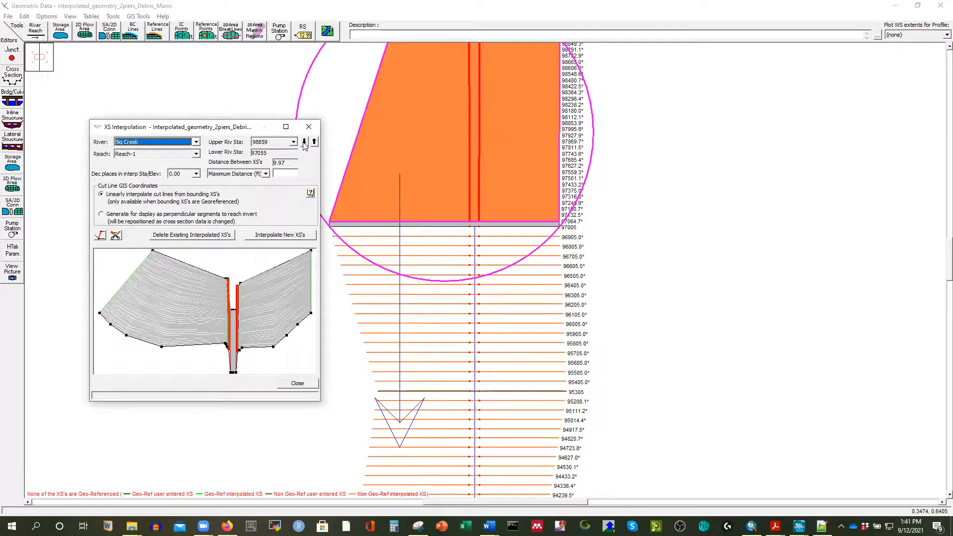
click(305, 142)
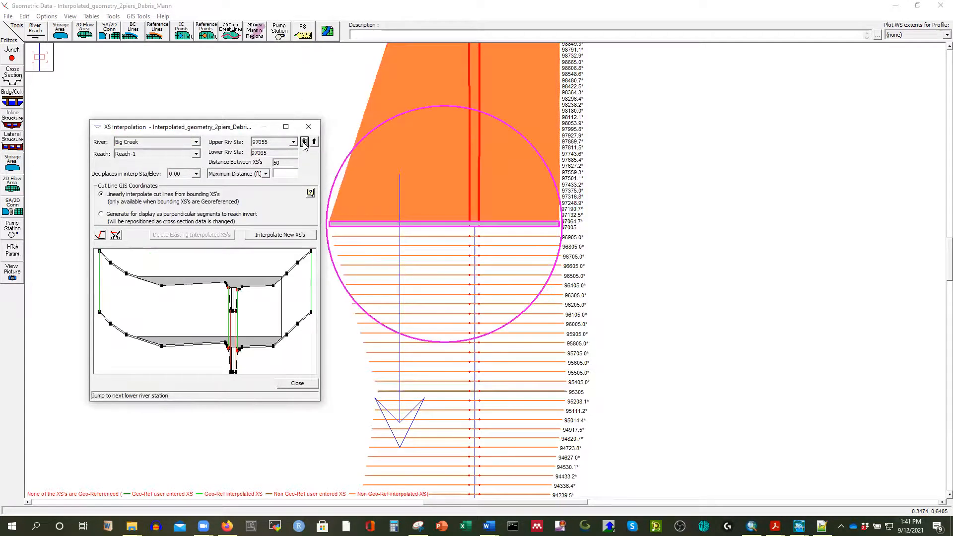
click(305, 142)
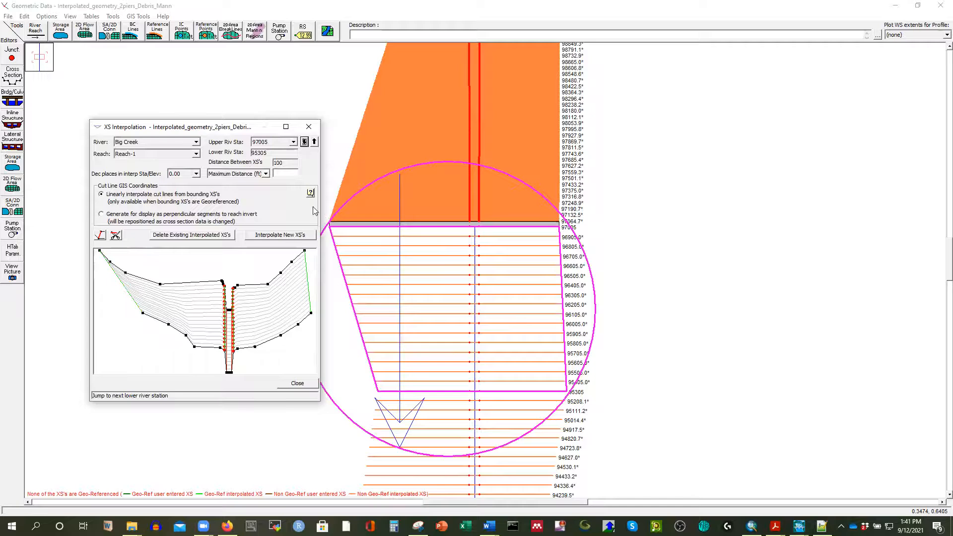
Step: Interpolate new cross sections between 97005 and 95305 at a maximum distance of 10 ft, replacing the existing ones, and inspect the result
click(285, 174)
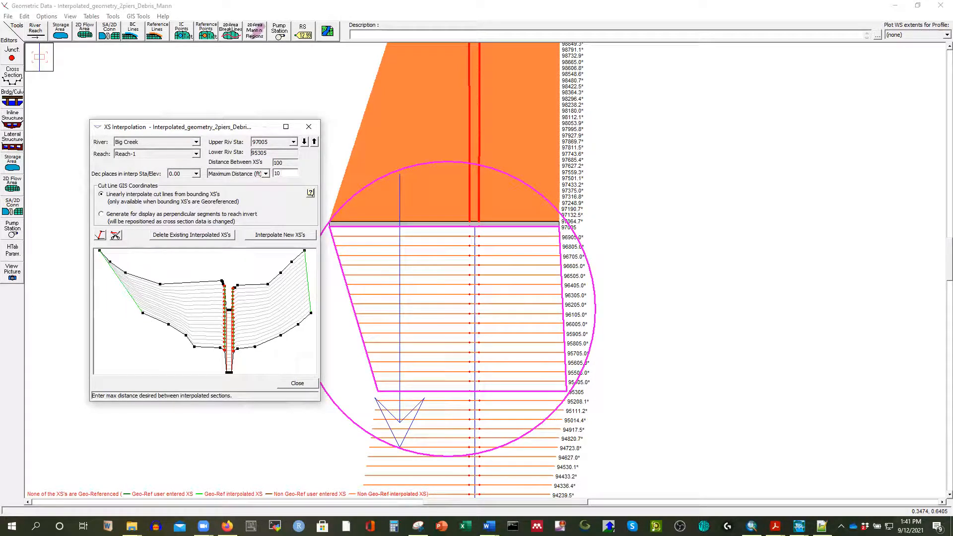
click(276, 235)
click(515, 299)
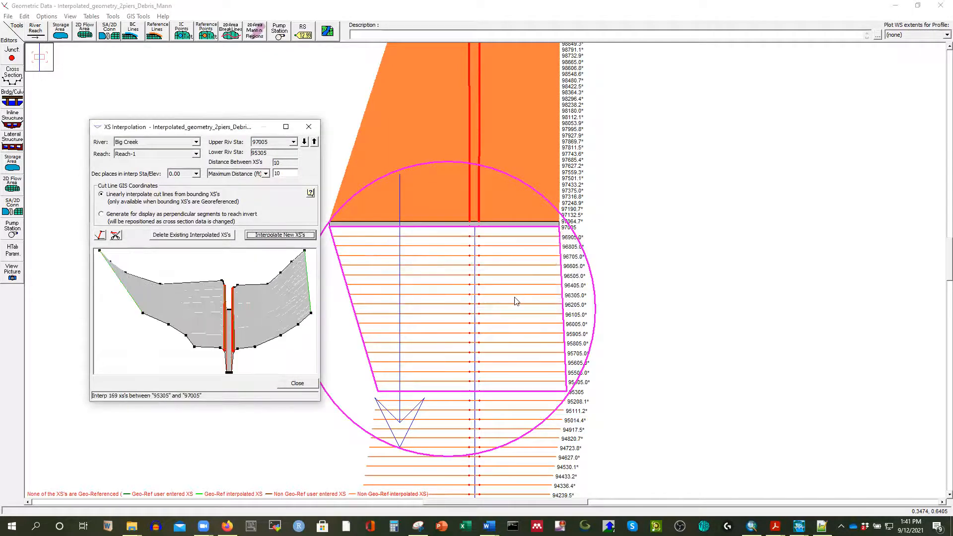
click(286, 127)
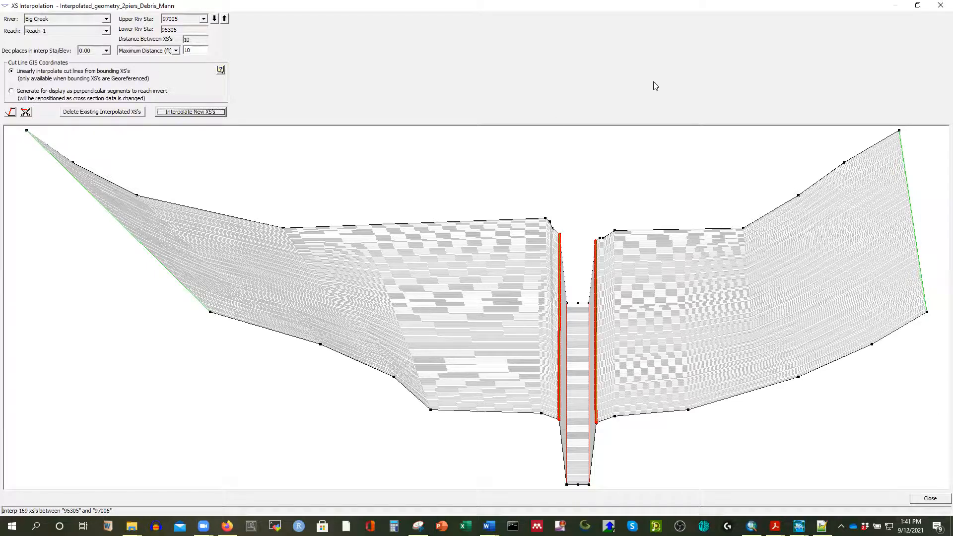
click(918, 5)
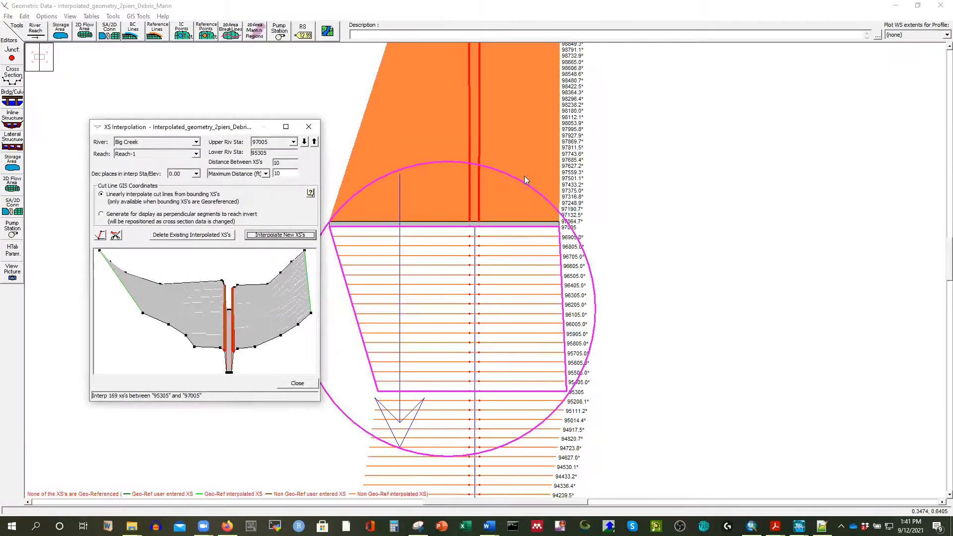
click(308, 127)
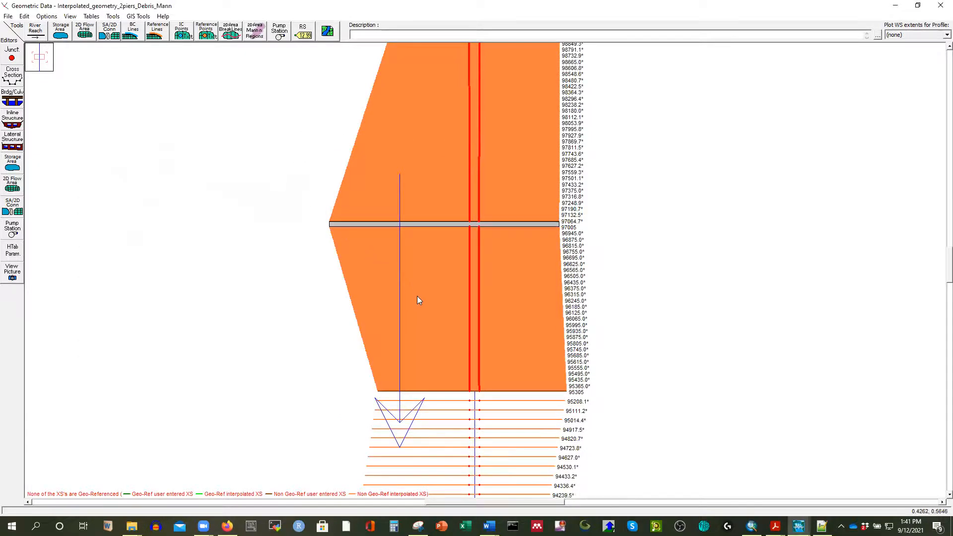
scroll(421, 299, down, 2)
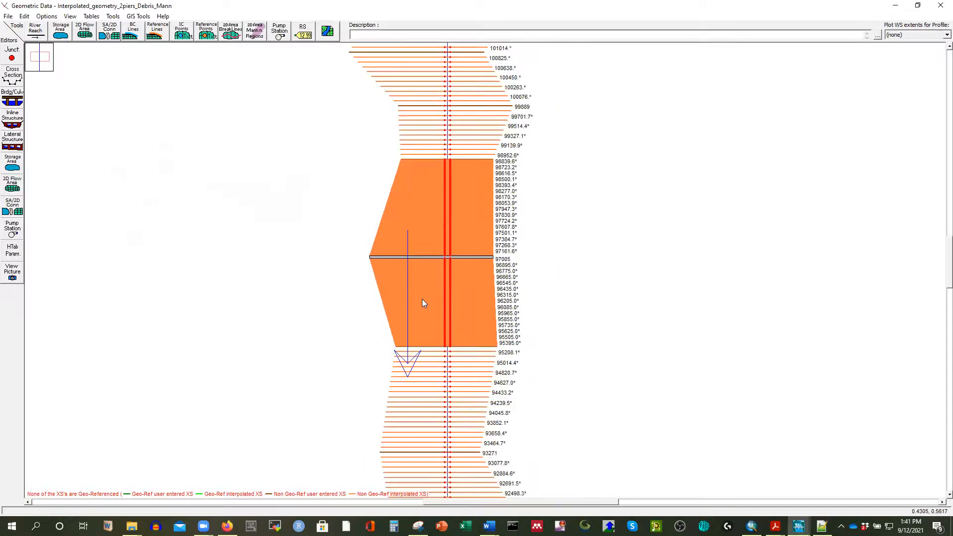
Step: Save the geometry data as a new geometry titled Interpolated_geometry_2piers_Finer
click(8, 16)
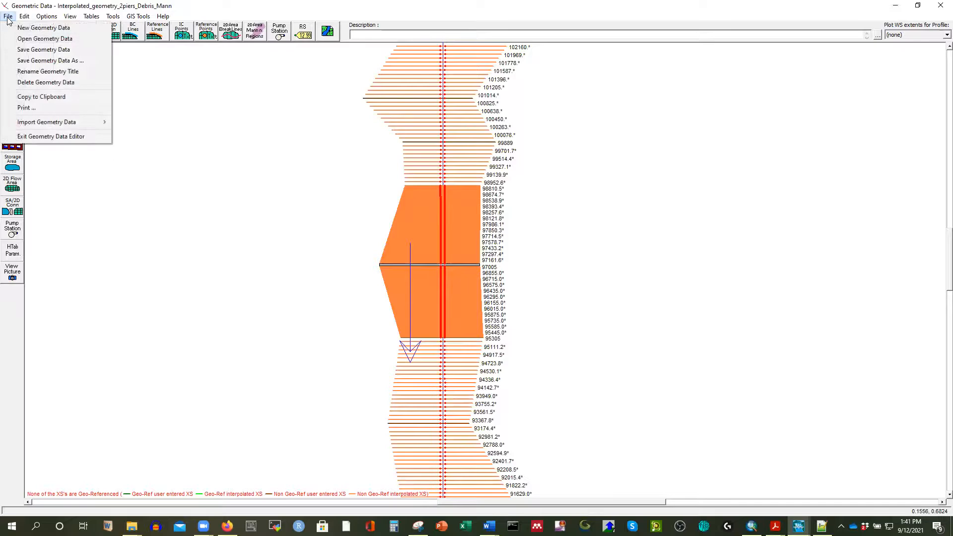
click(57, 61)
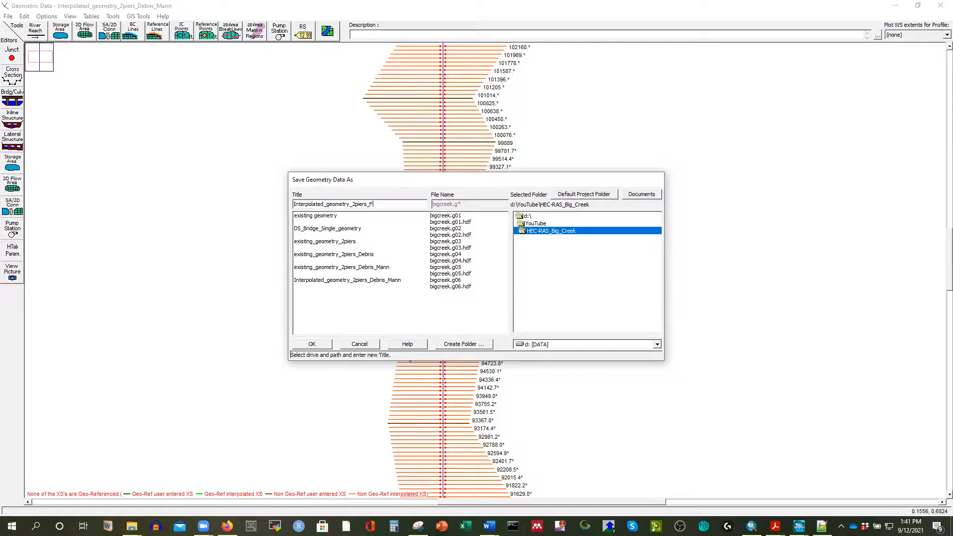
click(317, 343)
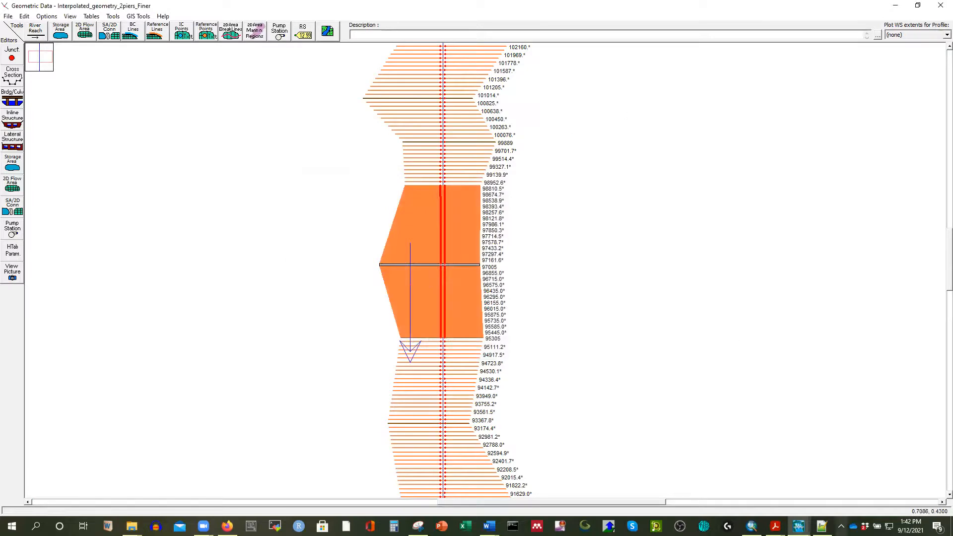
Step: Open the steady flow analysis and save a plan titled Interpolated_100yr_2piers_Finer using the finer geometry and the 100 yr existing flow
mouse_move(799, 526)
click(740, 477)
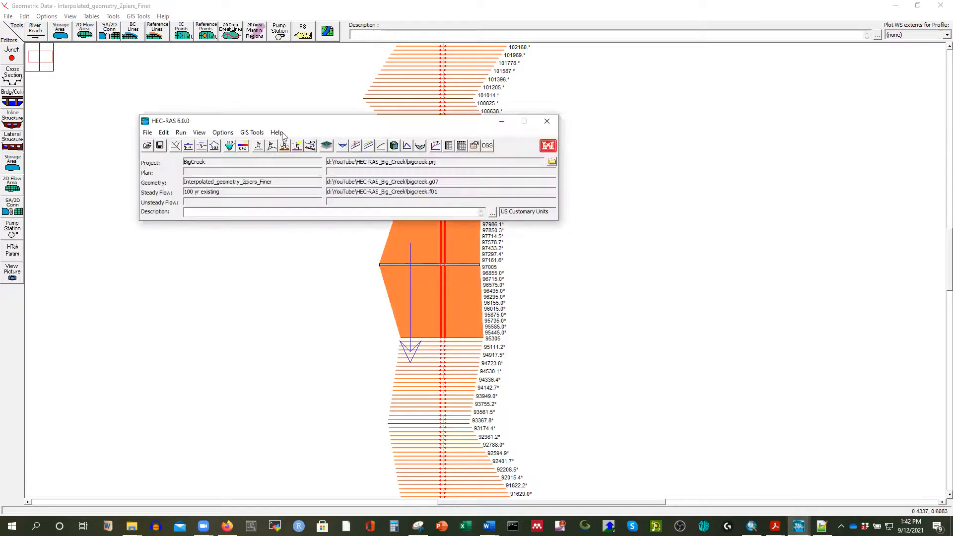
click(180, 132)
click(201, 145)
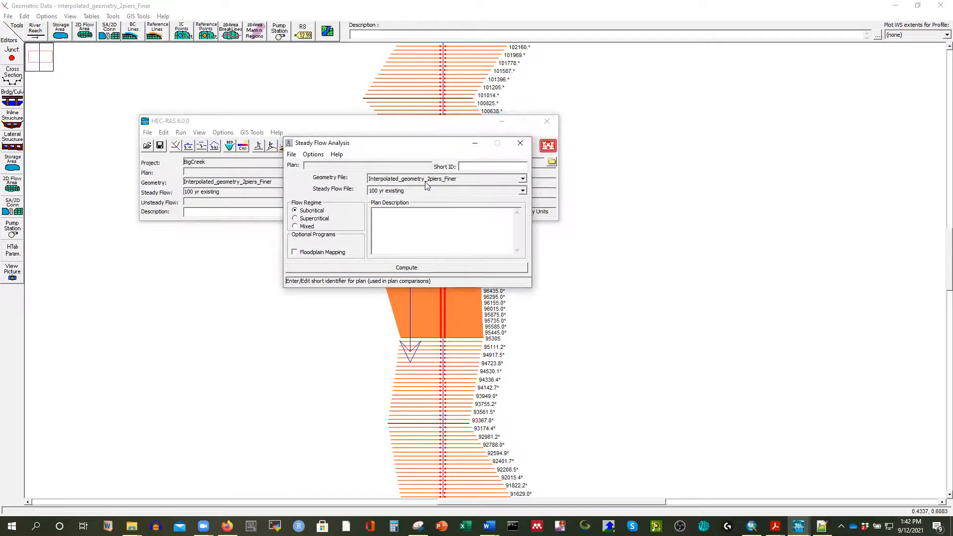
click(292, 155)
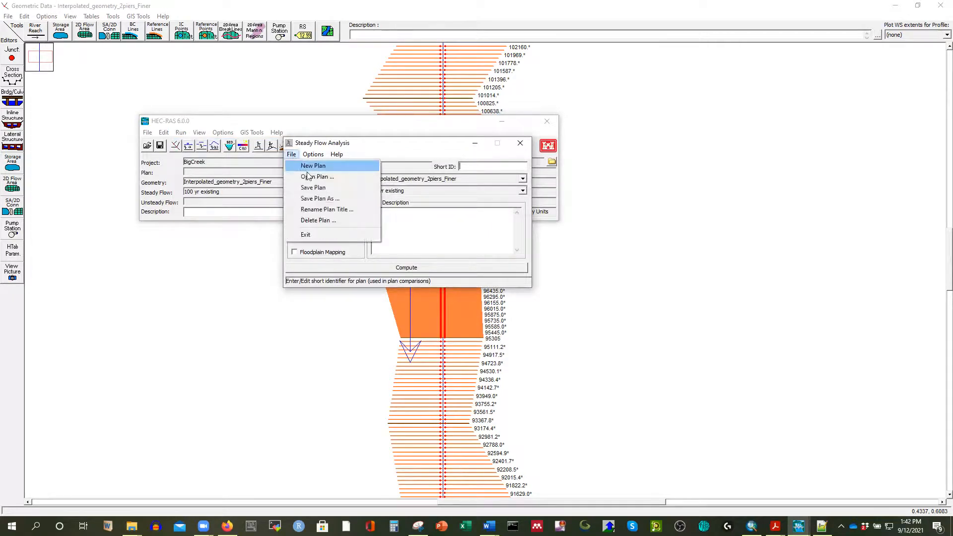
click(312, 187)
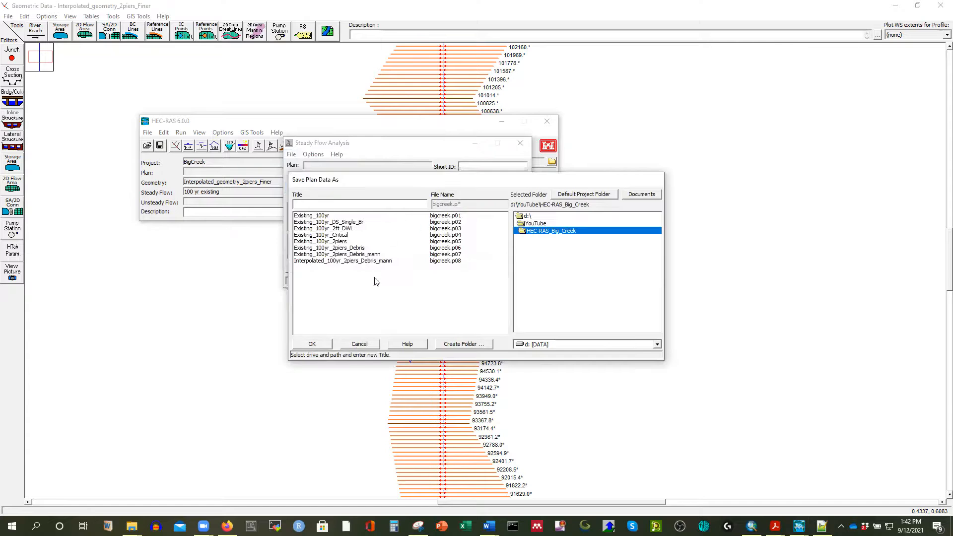
click(370, 261)
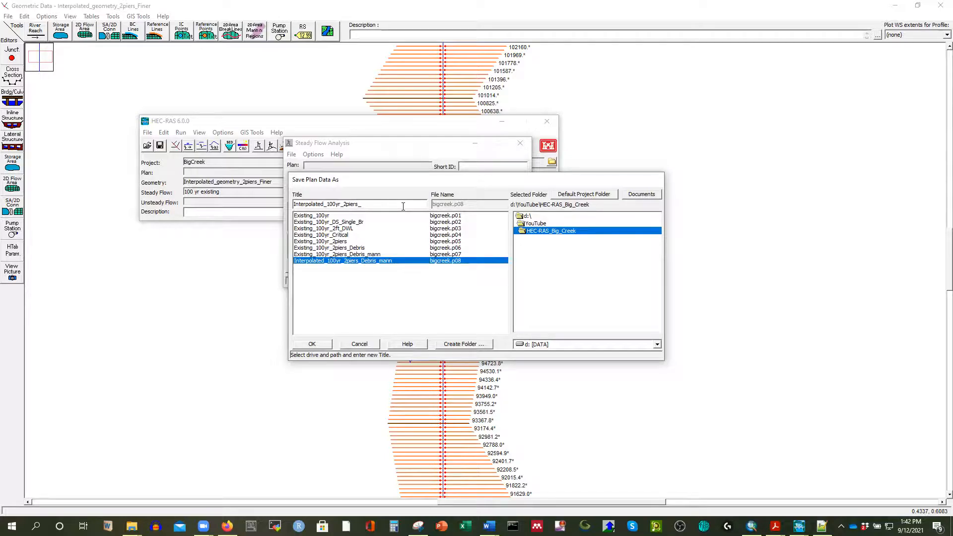
text(Finer)
click(312, 345)
Step: Give the plan the short identifier 100yr_Exist_finer, compute the steady flow simulation, and close the computation and analysis windows
text(100yr_Exist_fin)
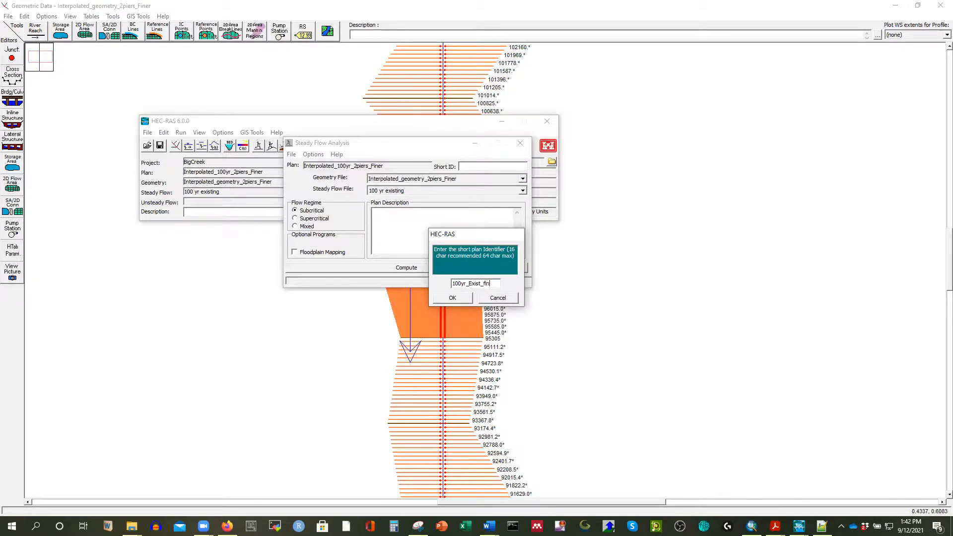
click(453, 298)
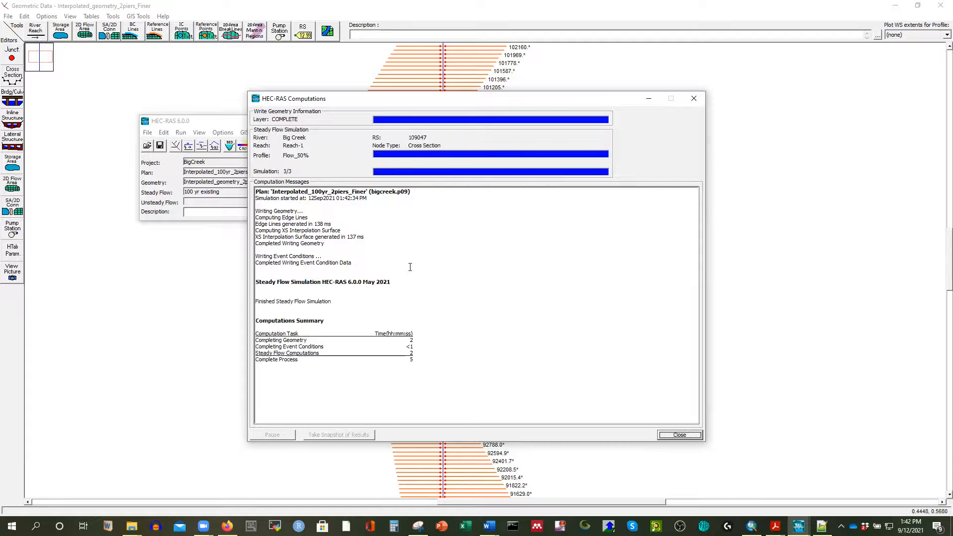
click(663, 436)
click(520, 144)
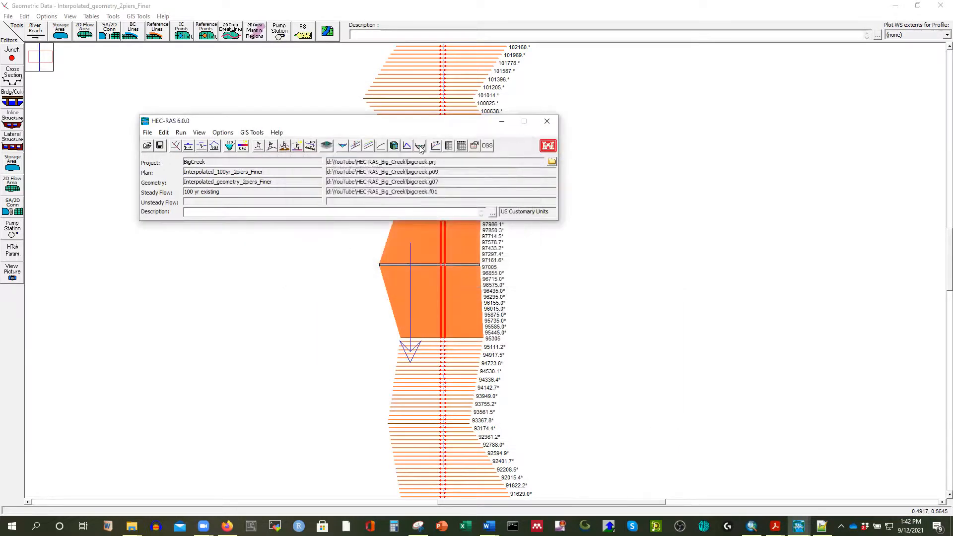
Step: Open the profile plot at full size and examine the water surface at the bridge near main channel distance 13600 ft
click(342, 146)
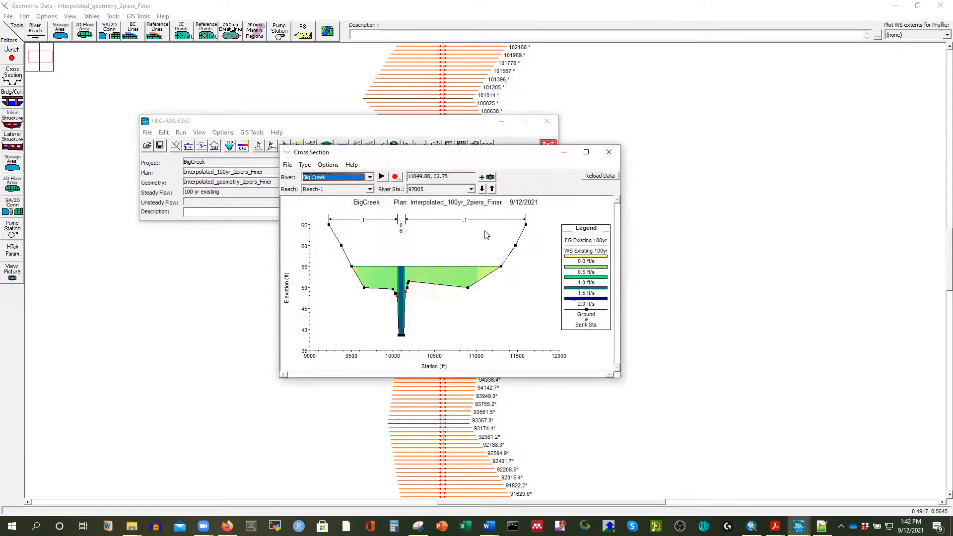
click(609, 151)
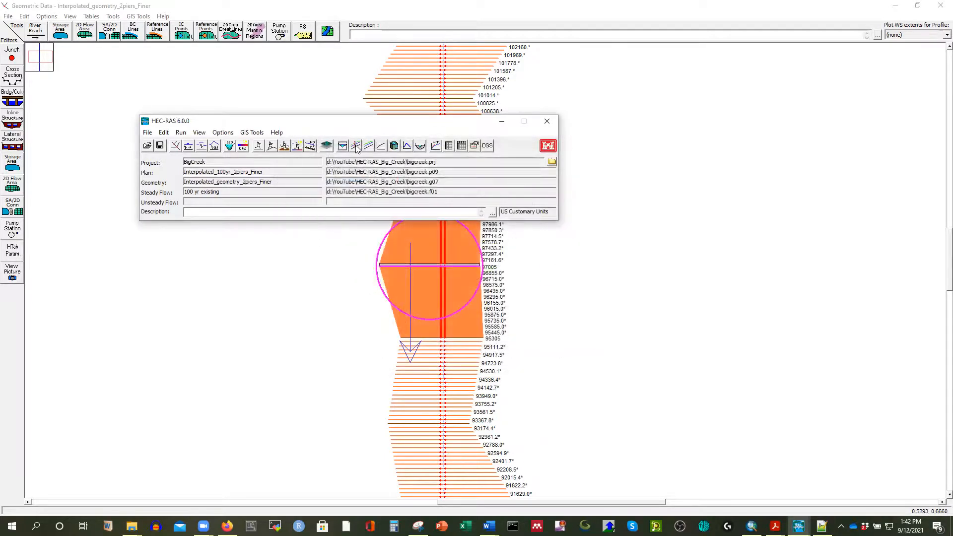
click(356, 146)
click(533, 172)
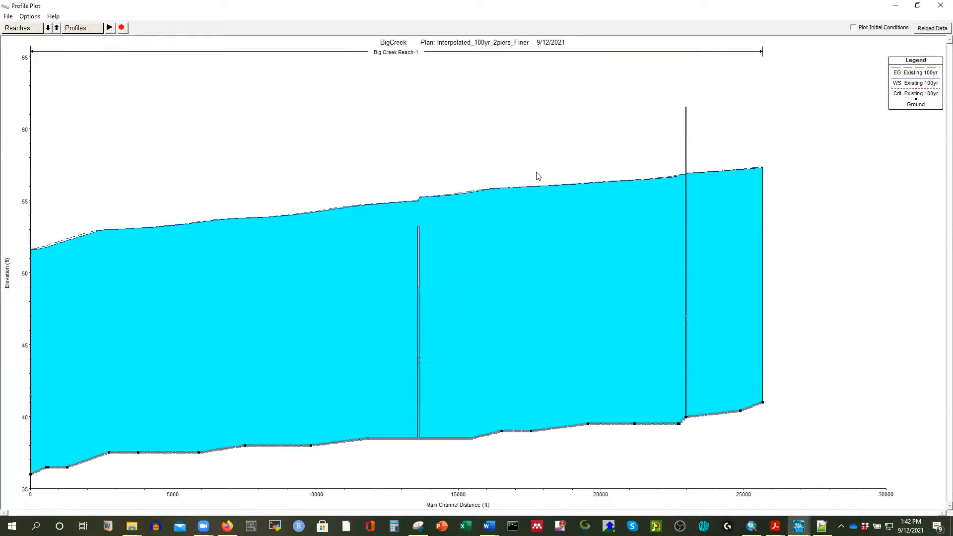
scroll(420, 240, up, 3)
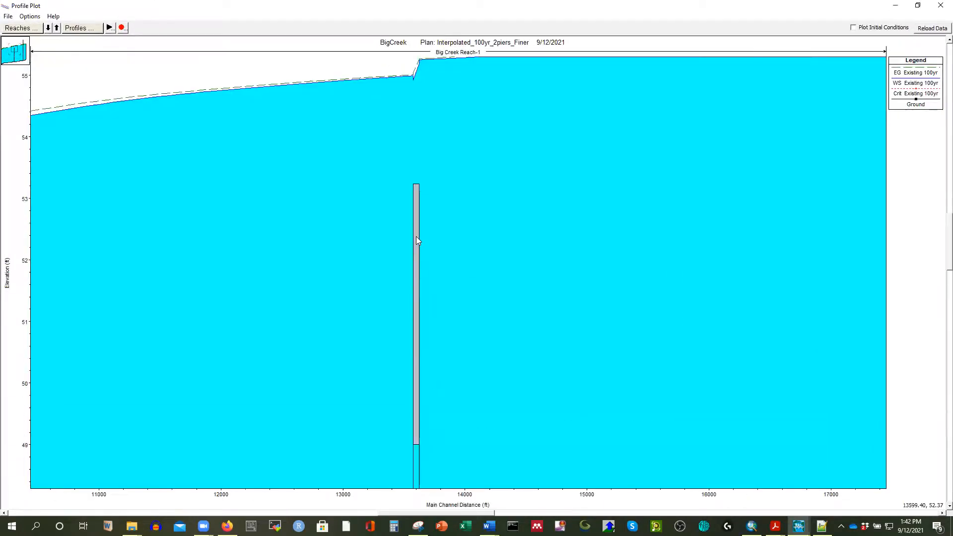
scroll(397, 193, down, 2)
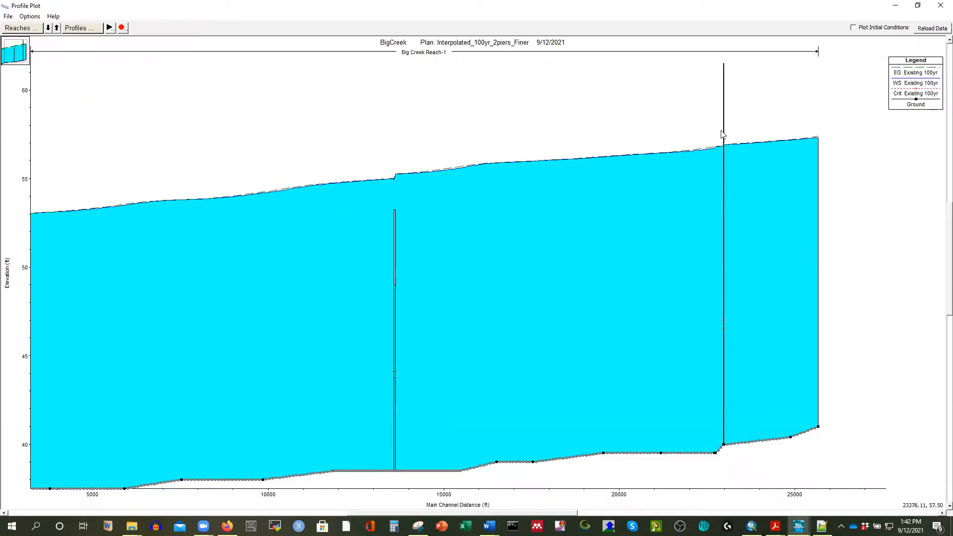
Step: Add the Exist_100yr plan to the profile plot to compare it with 100yr_Exist_finer
click(8, 16)
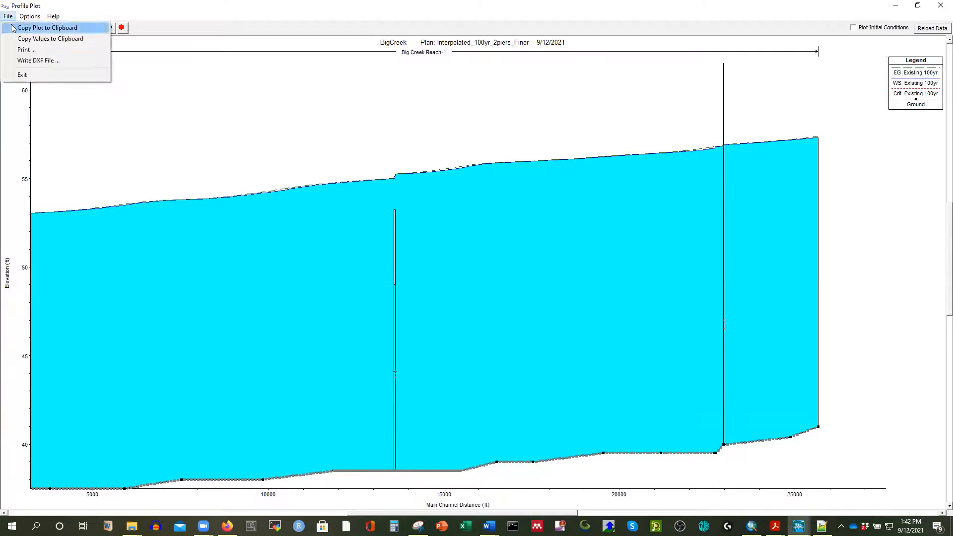
mouse_move(30, 16)
click(58, 99)
click(363, 253)
click(537, 338)
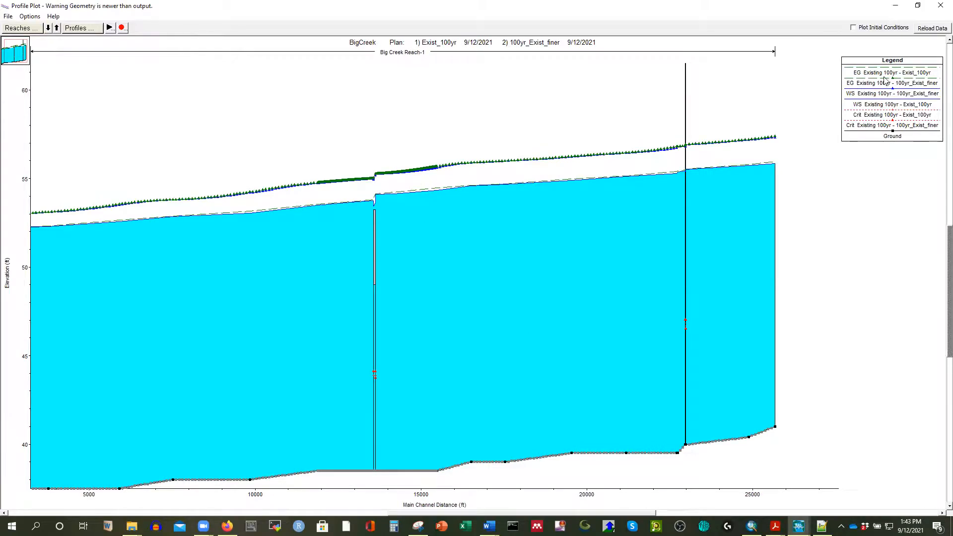
Step: Restore the profile plot window to its smaller size and copy the comparison plot to the clipboard
click(918, 5)
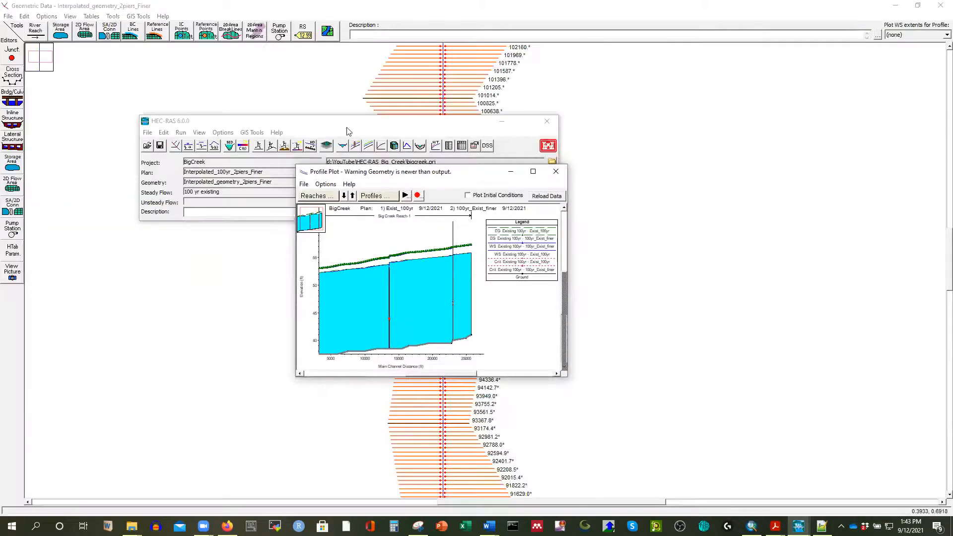
click(307, 187)
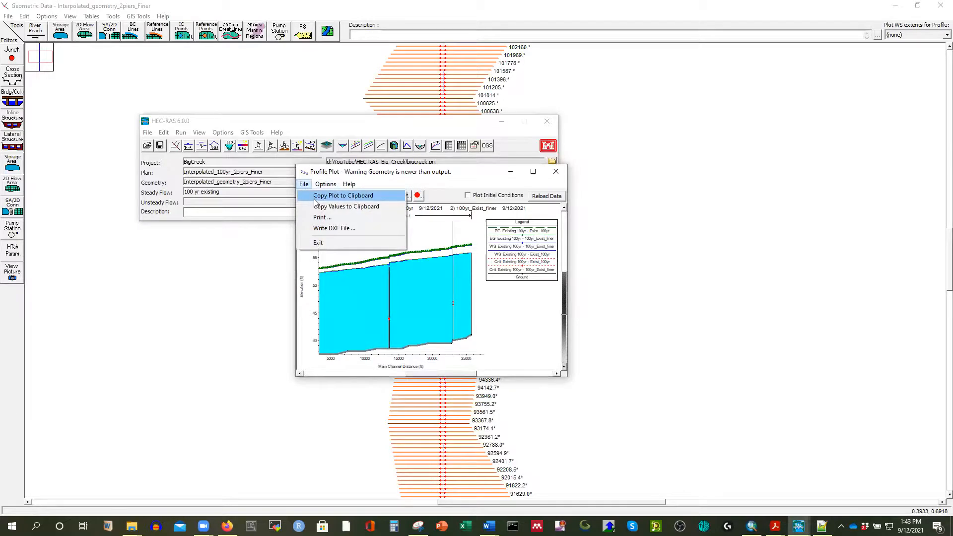
click(318, 195)
Step: Switch to Word's Document1 and paste the Exist_100yr versus 100yr_Exist_finer comparison plot on a new line below the 100yr_Interp plot
mouse_move(489, 526)
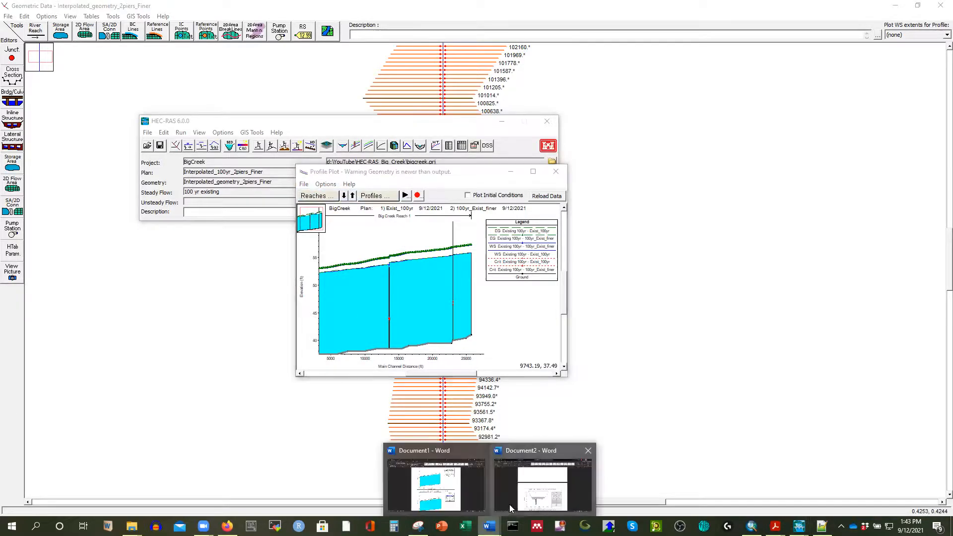
click(449, 482)
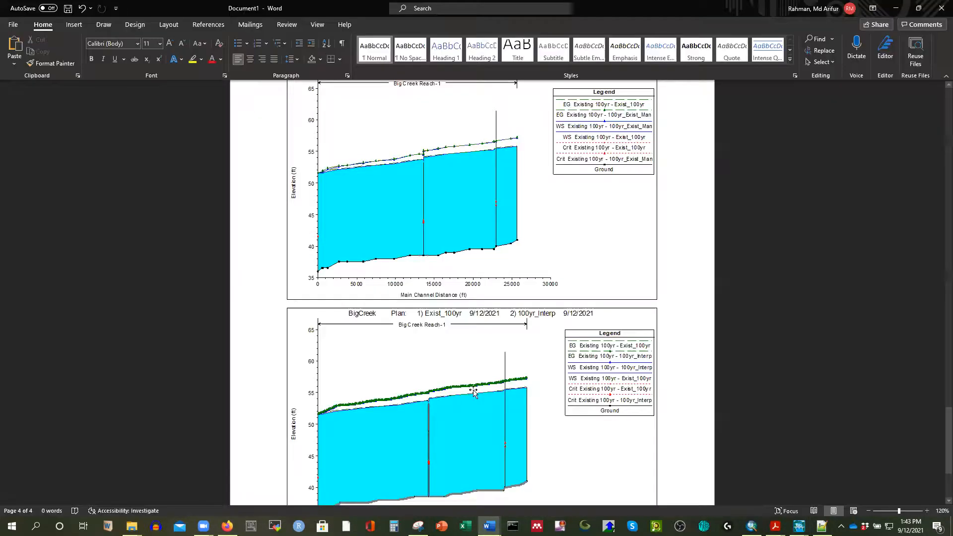
click(642, 446)
scroll(662, 449, down, 5)
click(663, 400)
key(Return)
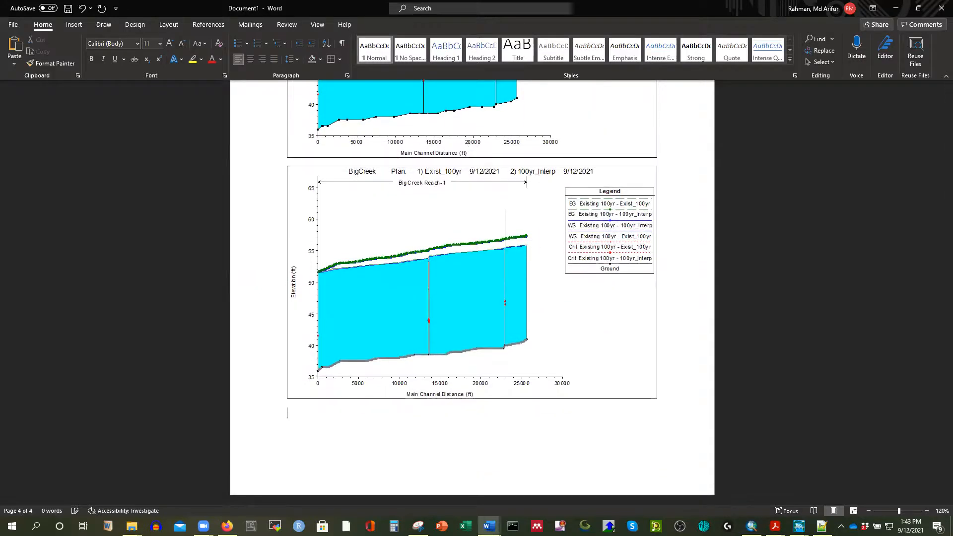
key(ctrl+v)
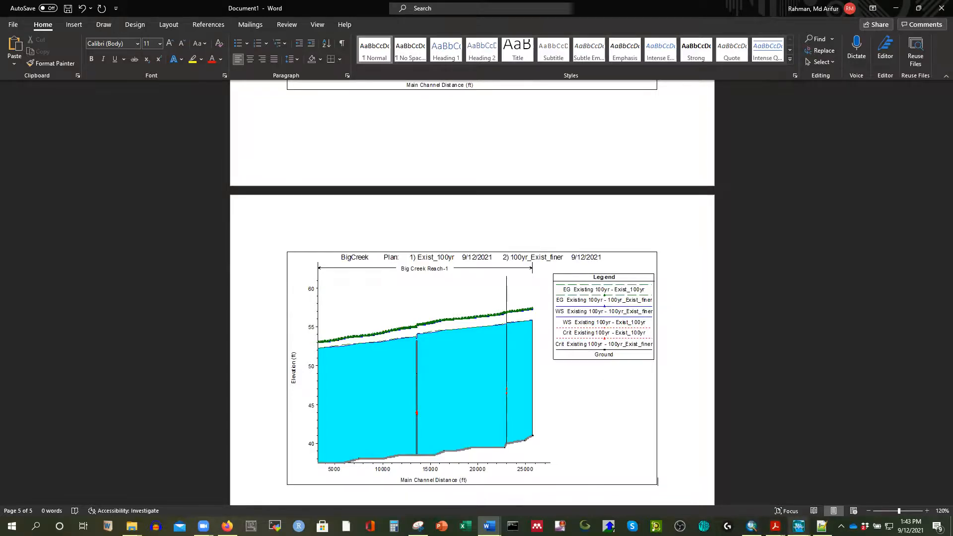
Step: Return to the HEC-RAS profile plot, add the 100yr_Interp plan to the comparison, and minimize the plot window
click(799, 526)
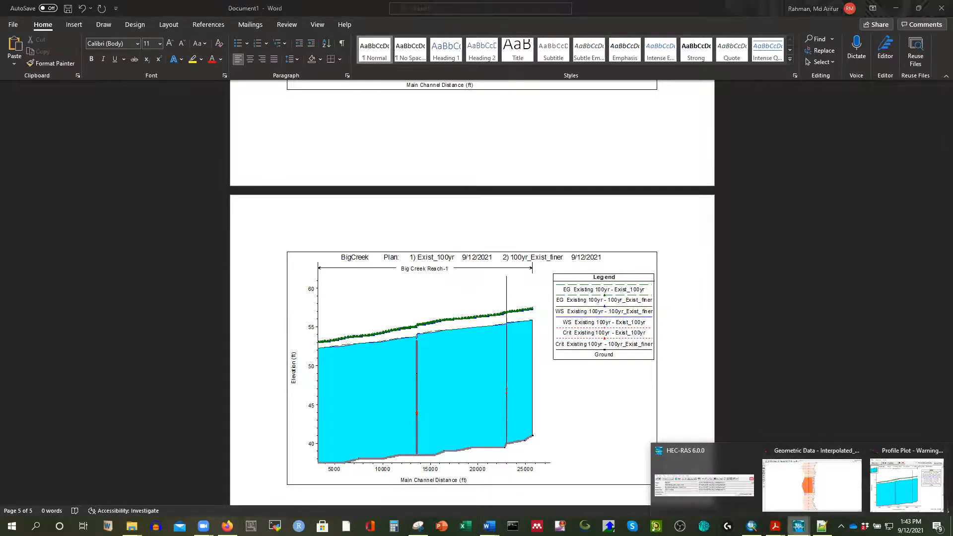
click(889, 484)
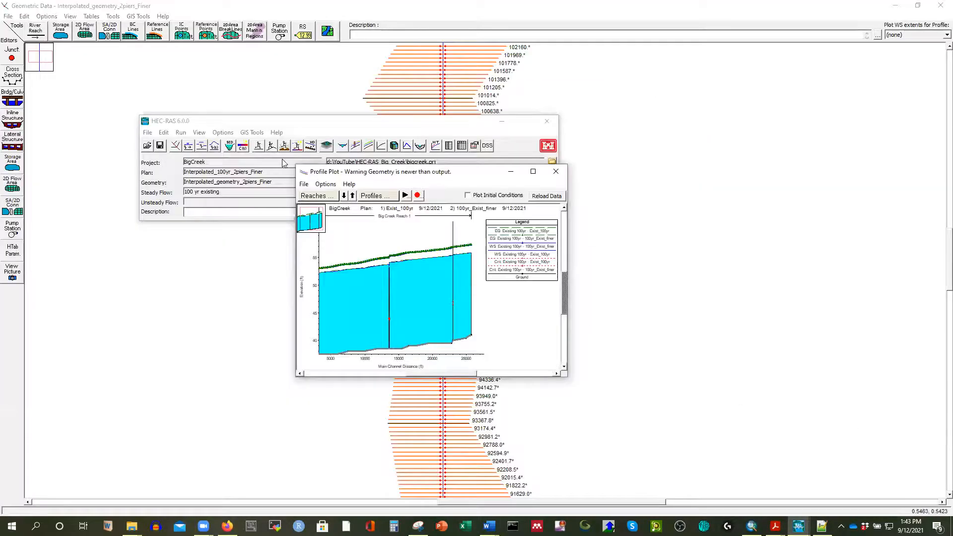
click(533, 172)
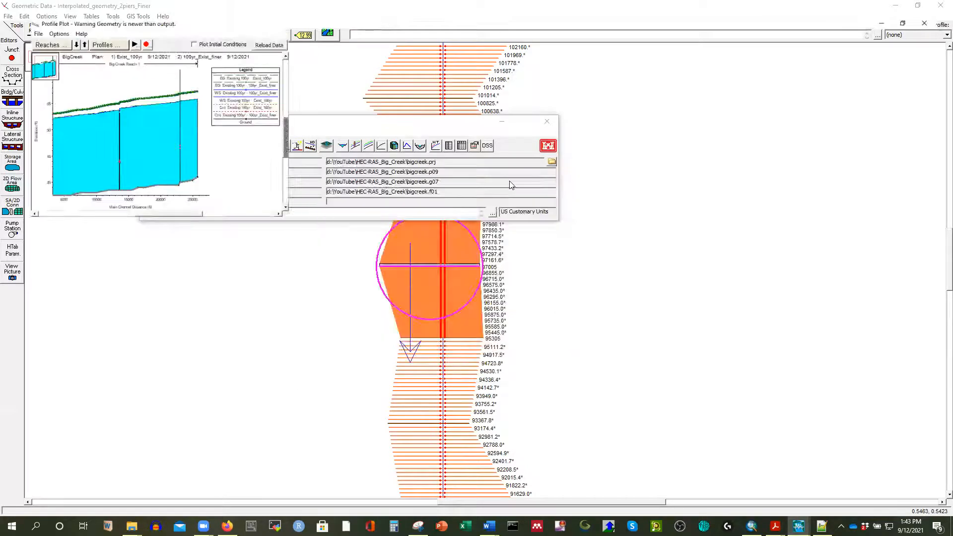
click(8, 16)
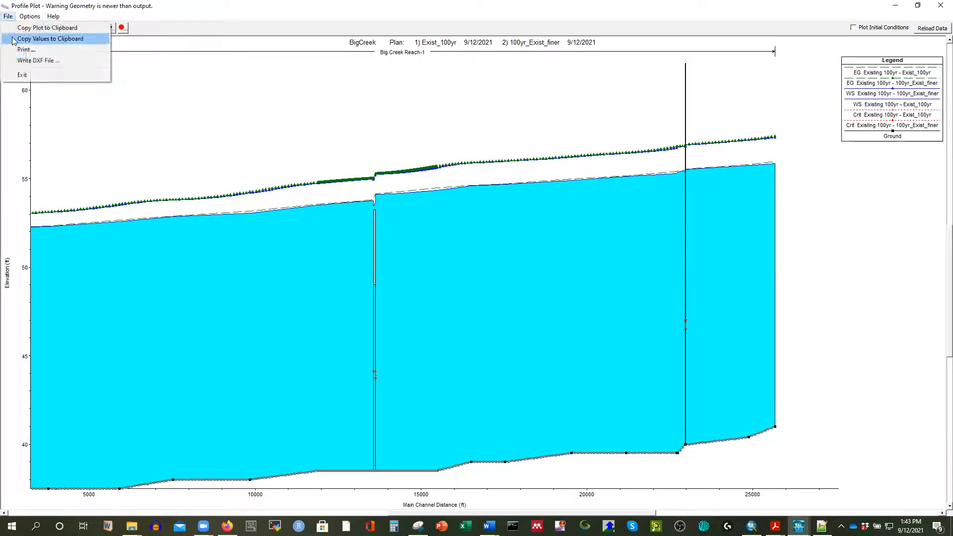
mouse_move(29, 17)
click(42, 96)
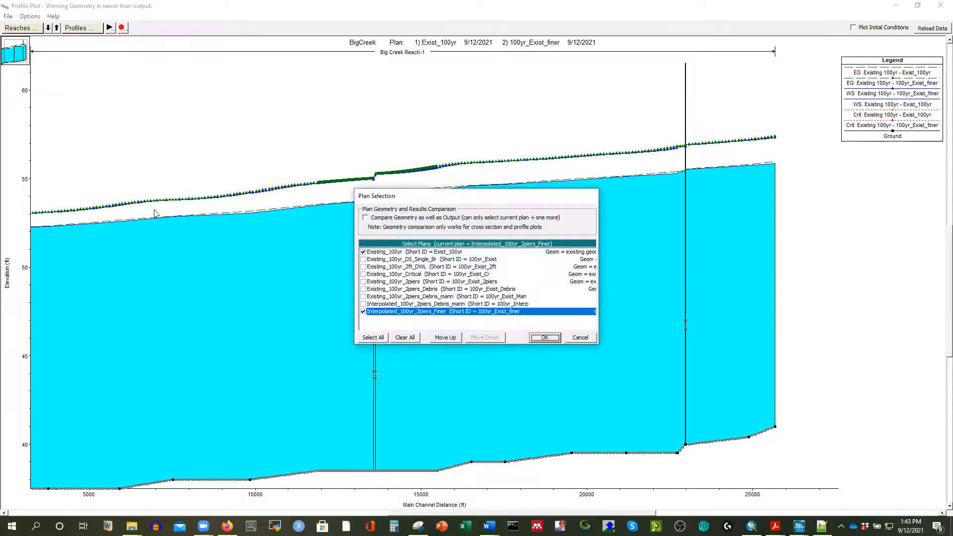
click(363, 304)
click(544, 339)
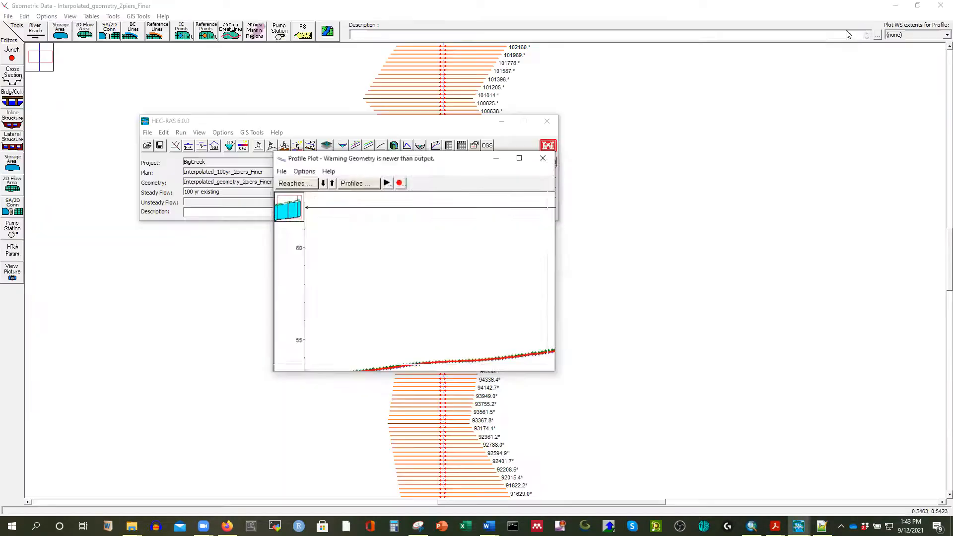
click(918, 5)
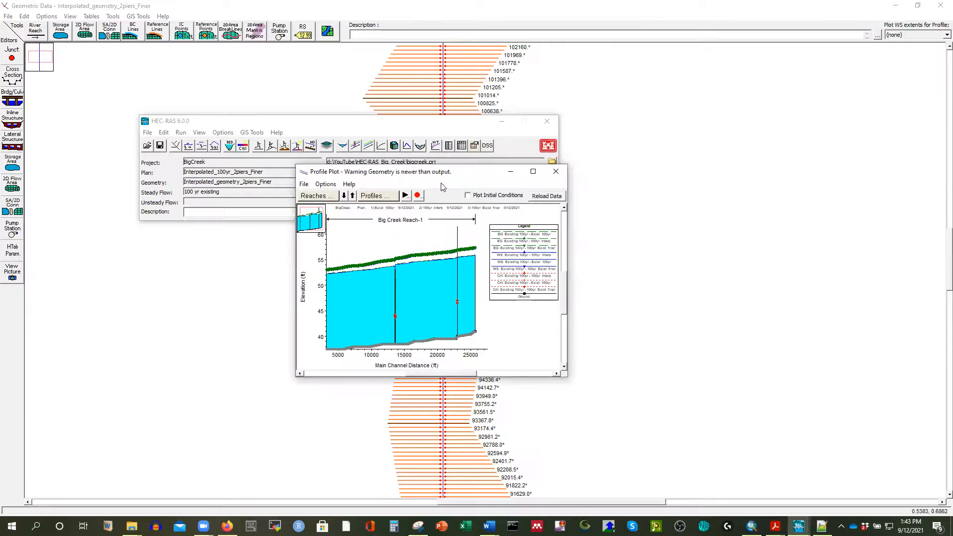
click(510, 172)
Step: Open the profile summary table and look through the three plans' results upstream and downstream of bridge 97030
click(461, 145)
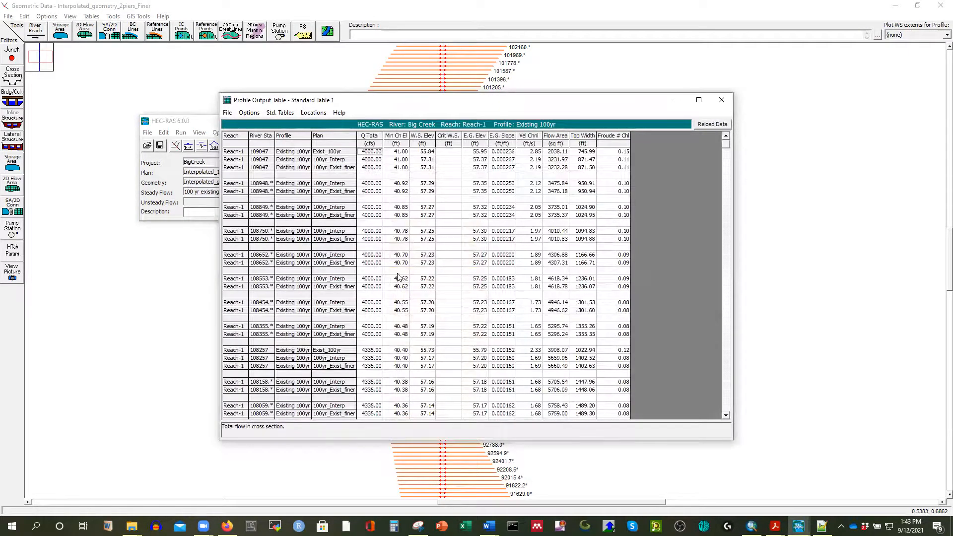
scroll(399, 279, down, 20)
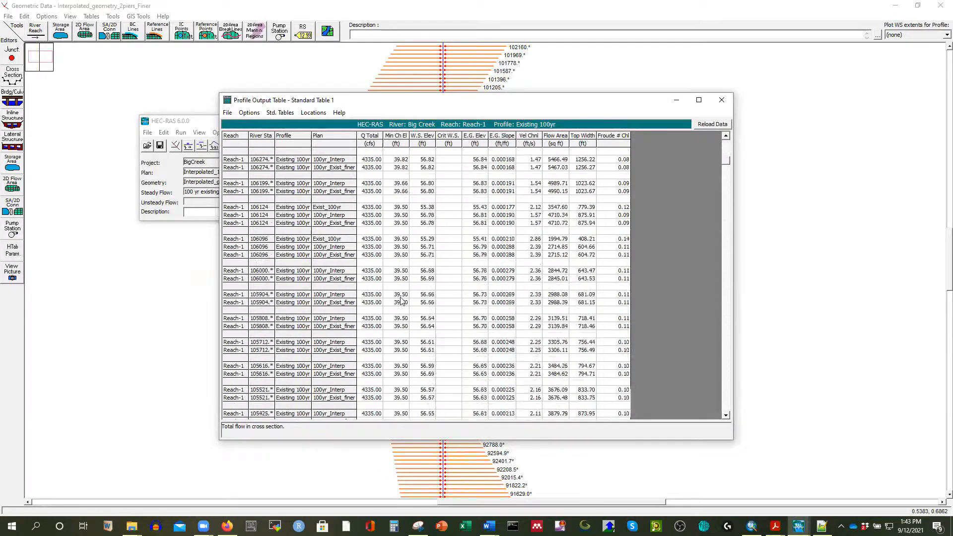
scroll(404, 308, down, 20)
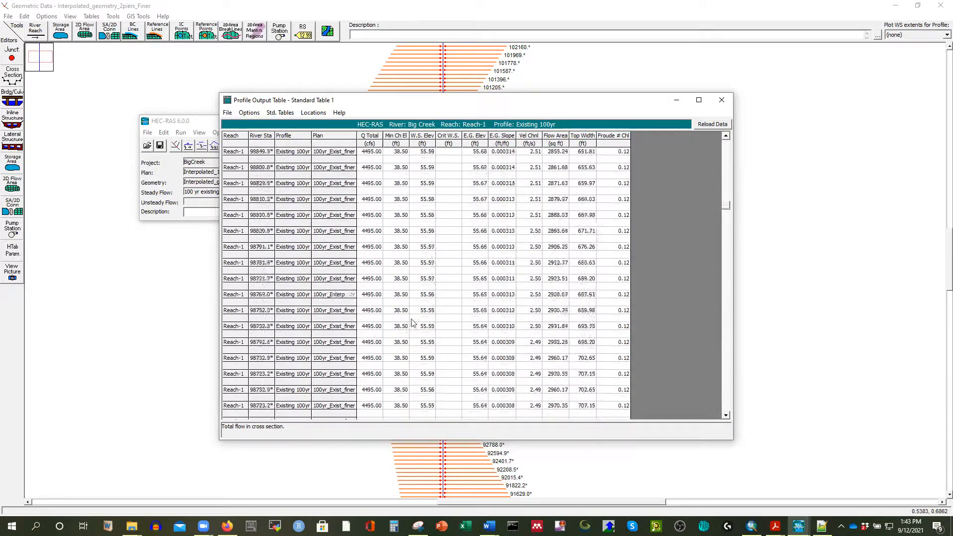
scroll(409, 321, down, 10)
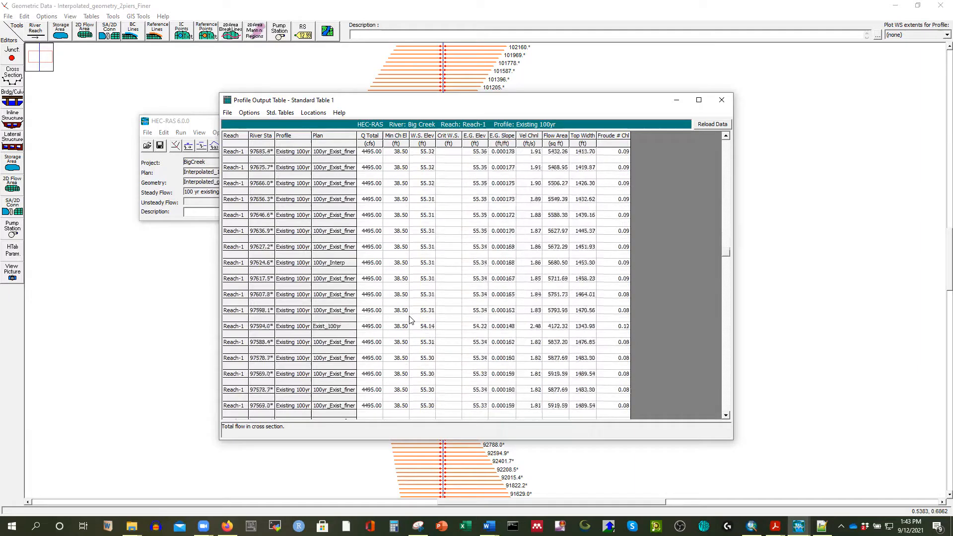
scroll(405, 320, down, 6)
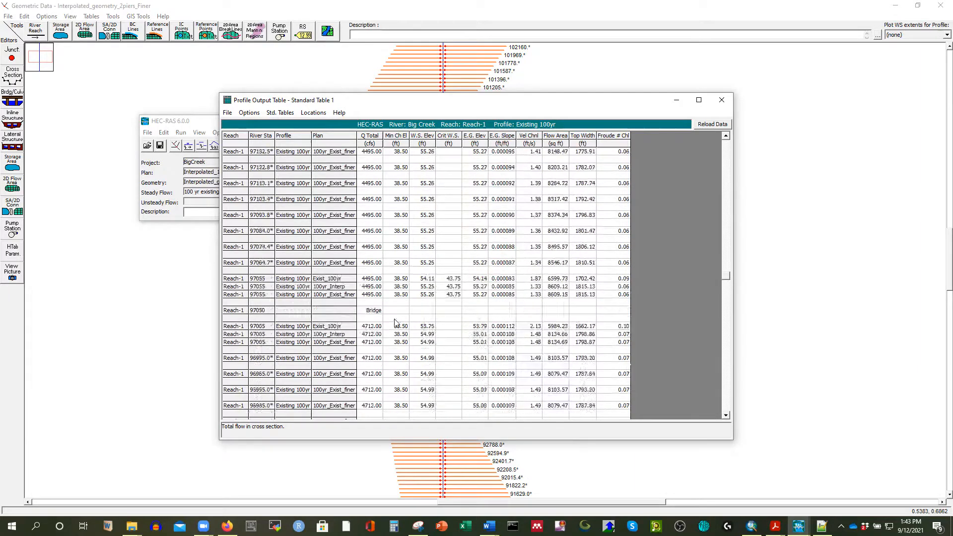
scroll(396, 322, up, 2)
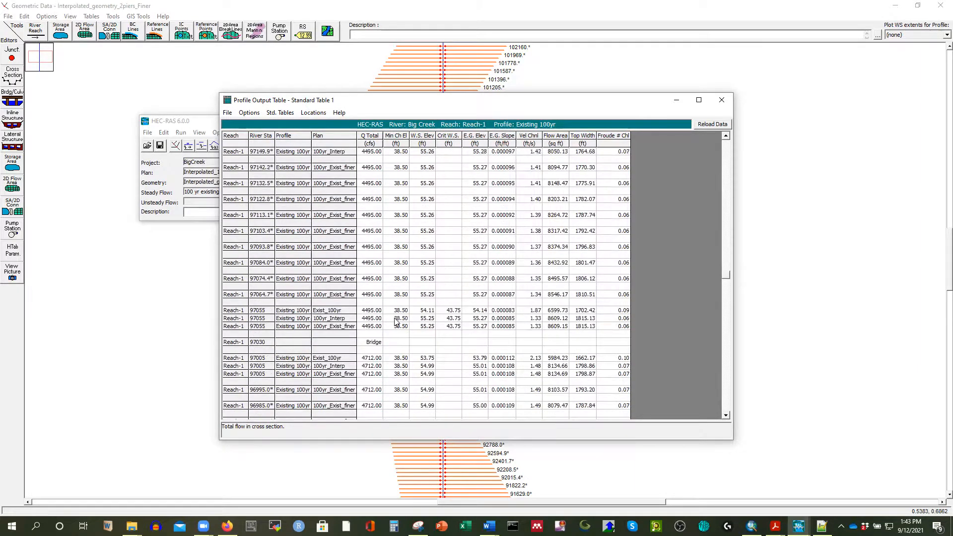
scroll(396, 322, up, 3)
scroll(396, 320, up, 18)
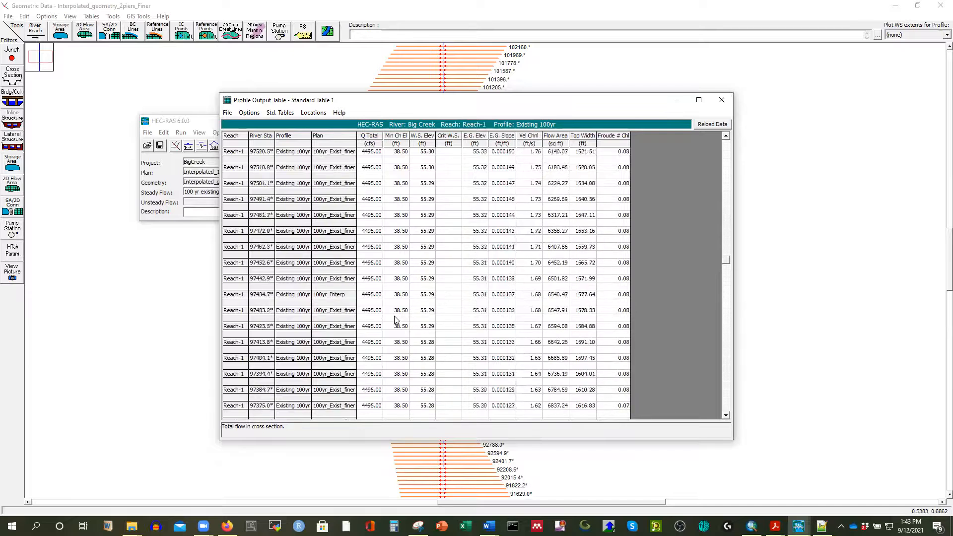
scroll(396, 318, down, 20)
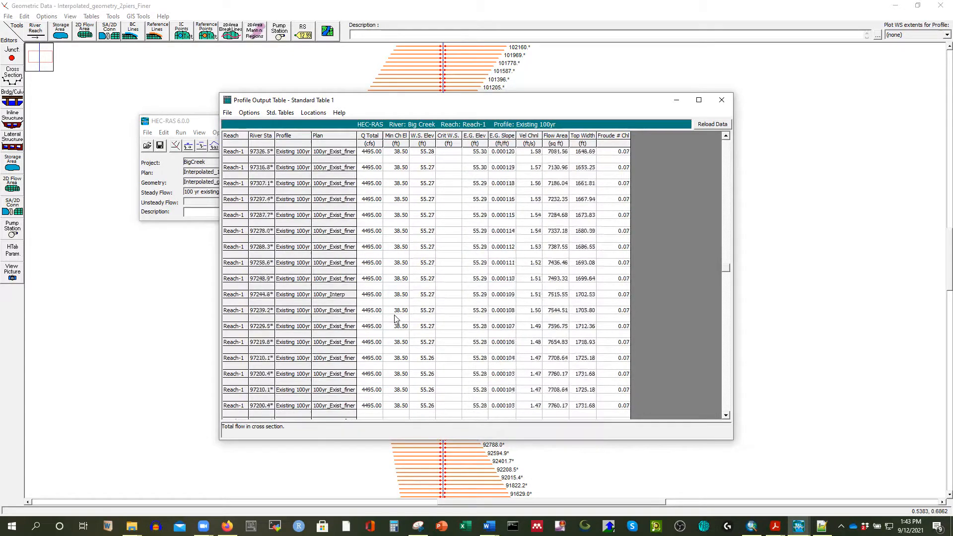
scroll(396, 315, down, 9)
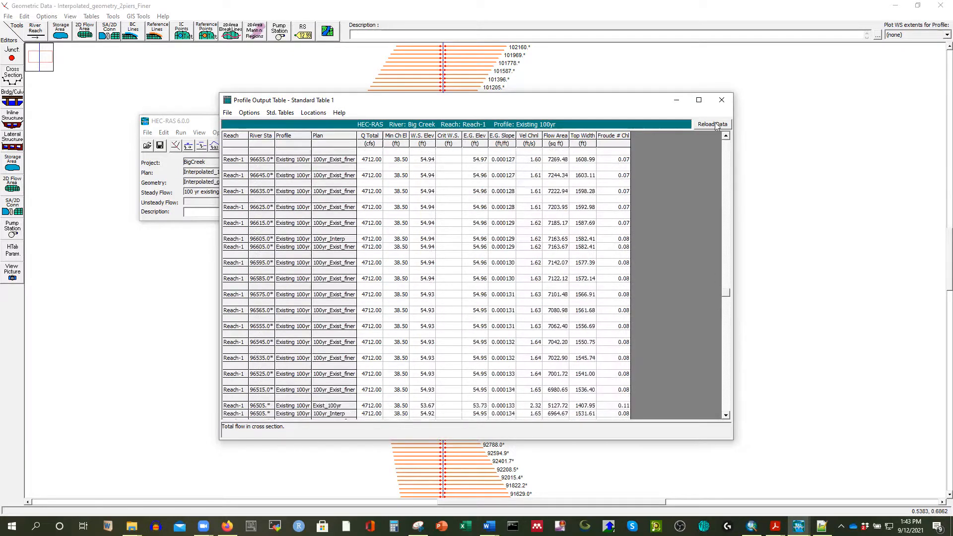
Step: Enlarge the profile output table and compare the three plans' water surface elevations at river station 97005, just downstream of the bridge
click(698, 100)
scroll(248, 295, up, 20)
scroll(250, 290, up, 5)
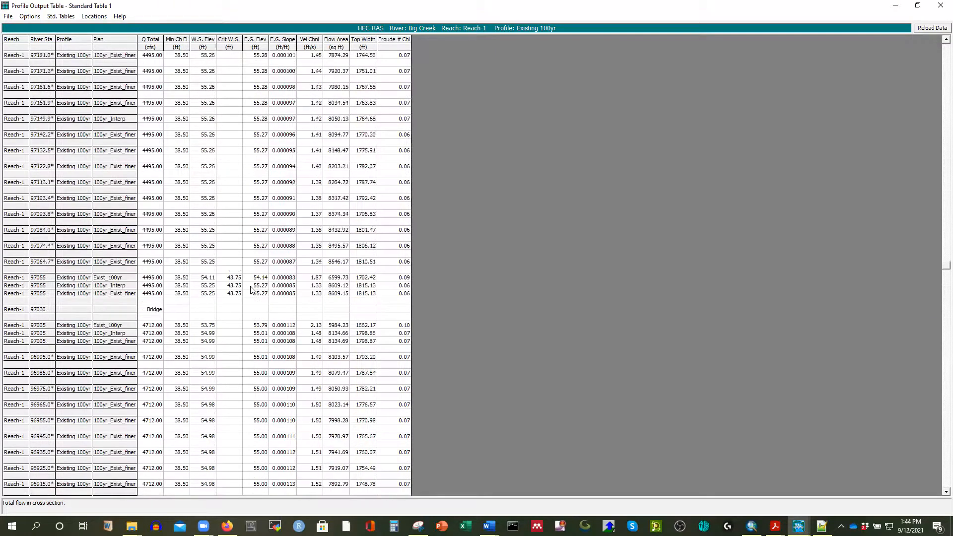
scroll(251, 290, down, 3)
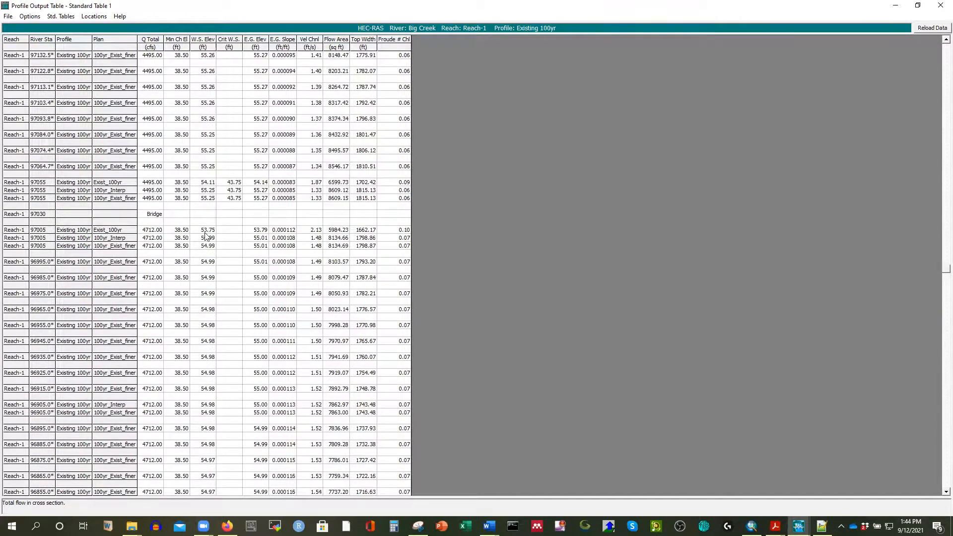
click(204, 231)
click(209, 241)
click(209, 246)
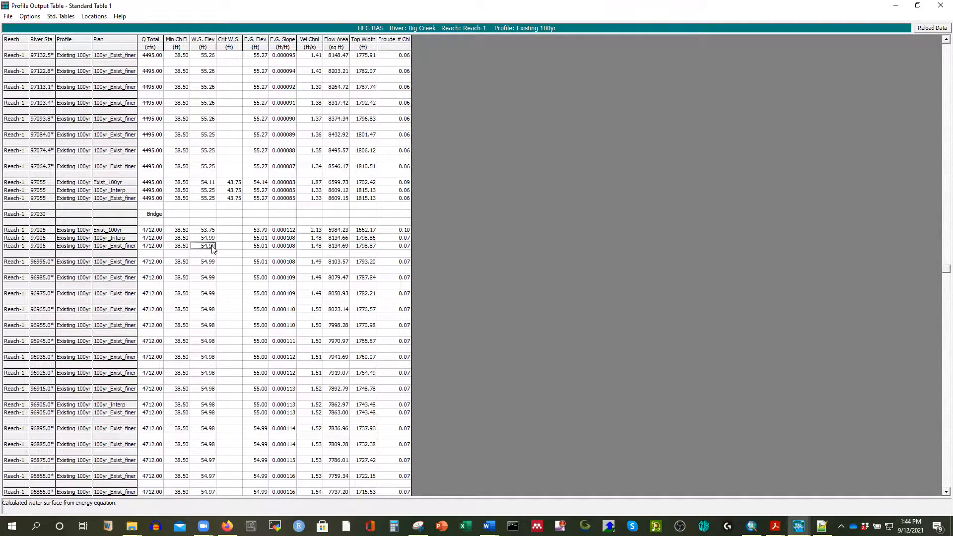
Step: Examine the water surface elevations from the bridge downstream to river station 95305, and close the output table
scroll(214, 248, down, 2)
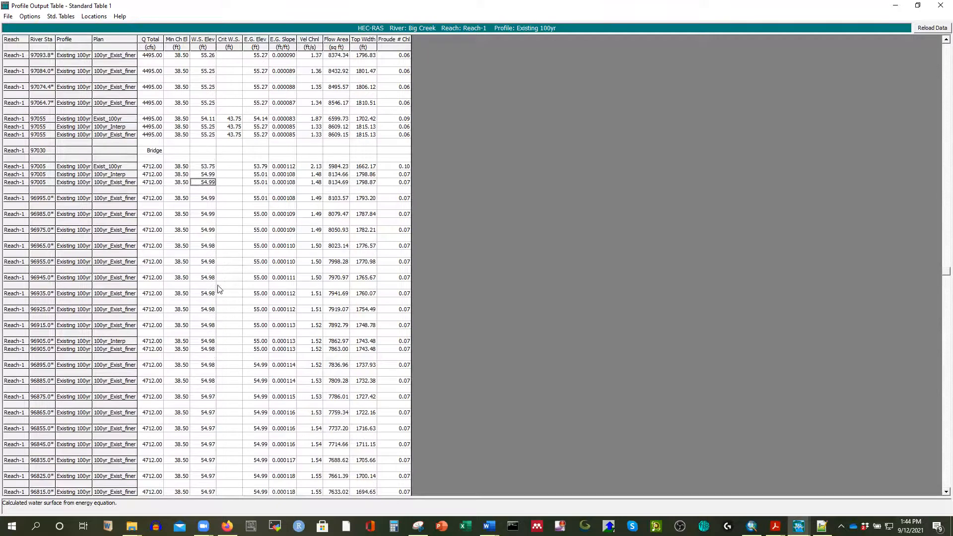
scroll(216, 298, down, 3)
scroll(198, 305, down, 3)
scroll(197, 308, down, 8)
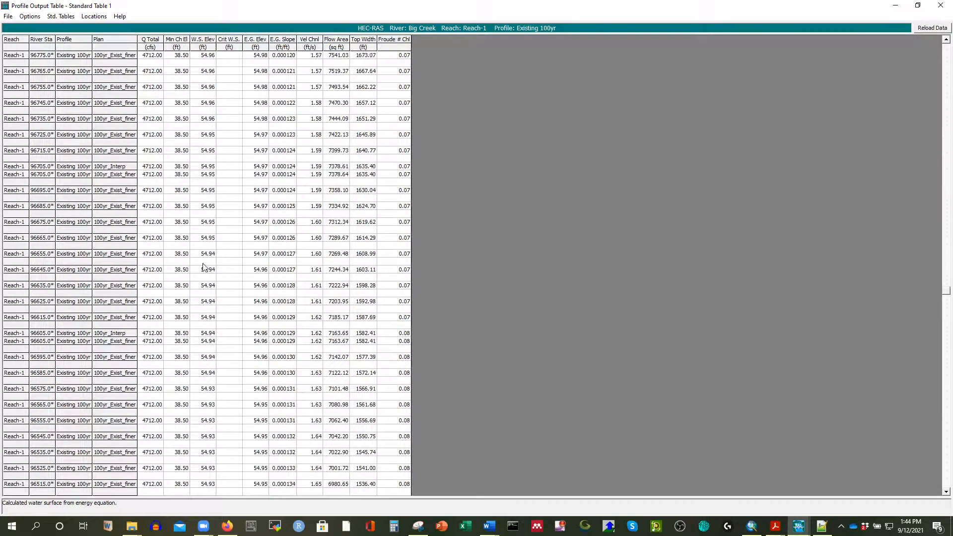
scroll(201, 293, down, 15)
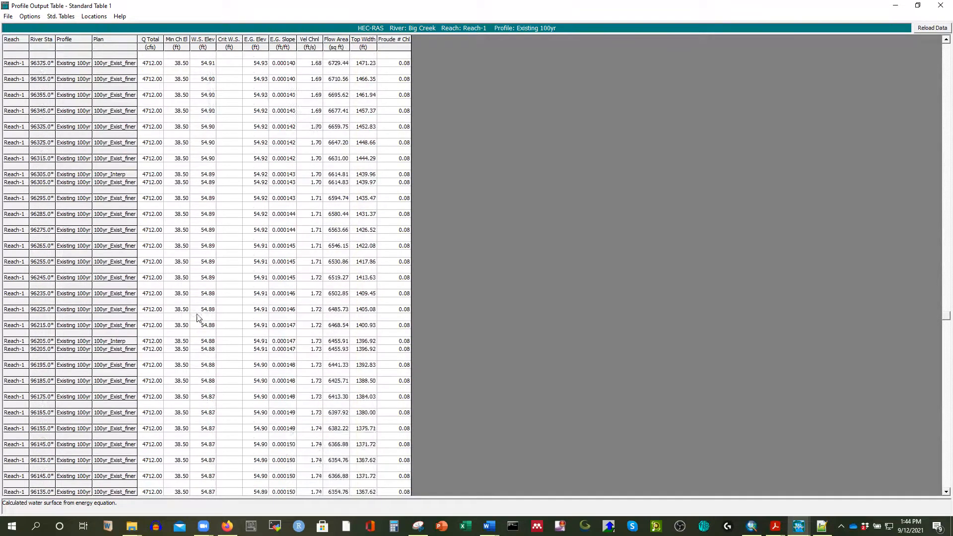
scroll(198, 327, down, 20)
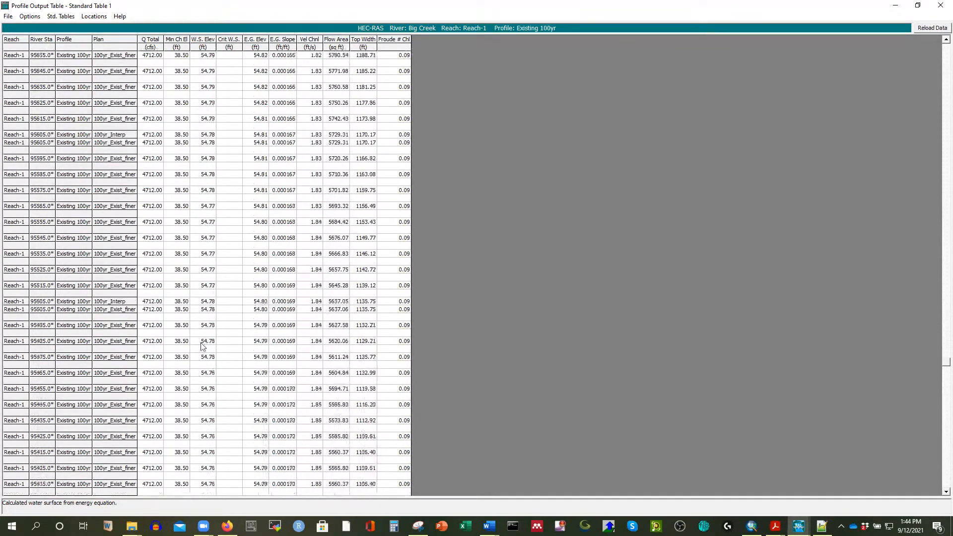
scroll(201, 343, down, 3)
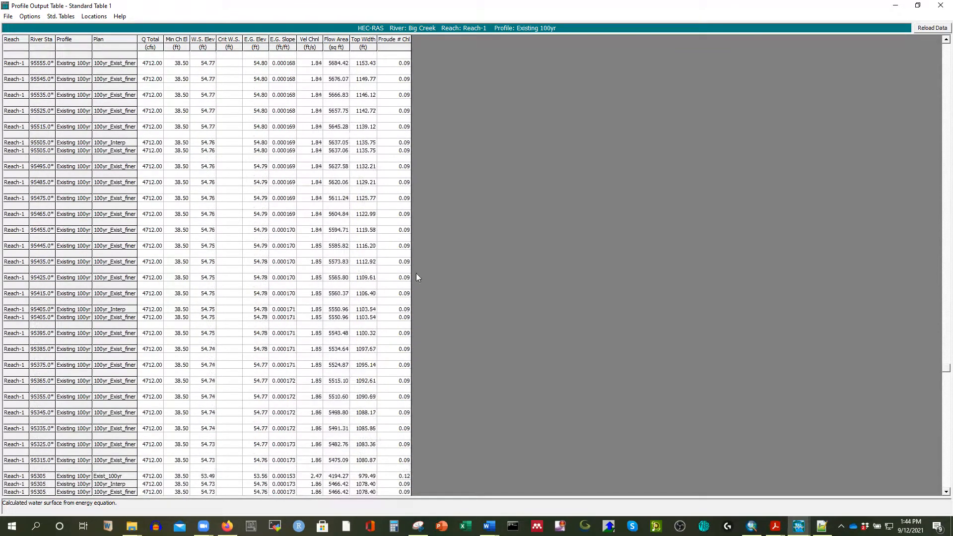
click(940, 7)
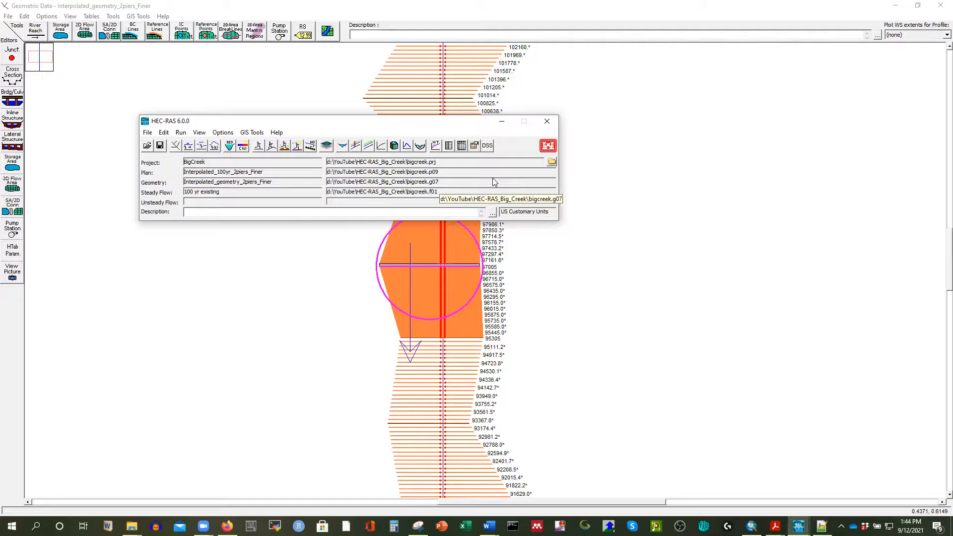
Step: Open the X-Y-Z perspective plot at full size and rotate the view of Big Creek to a rotation angle of -5
click(200, 133)
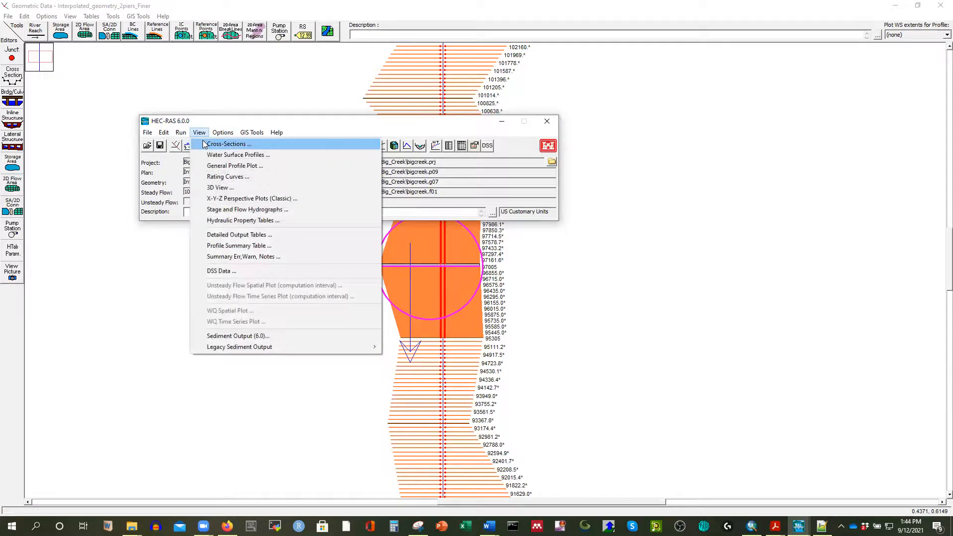
click(217, 198)
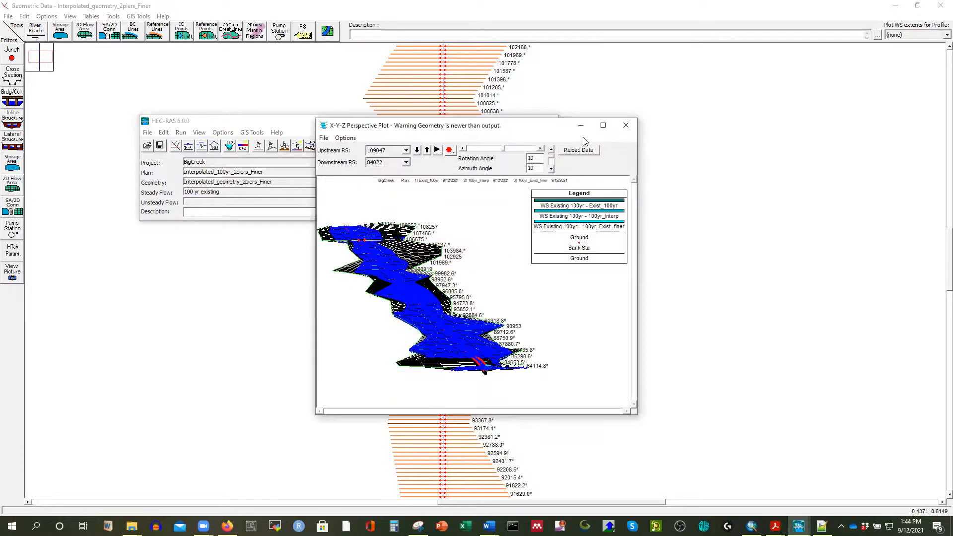
click(605, 125)
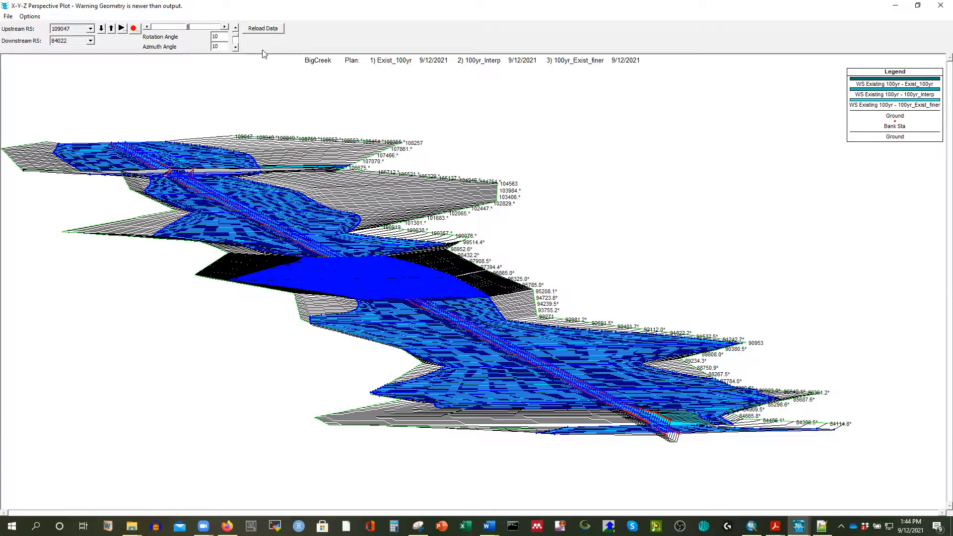
click(225, 27)
click(148, 28)
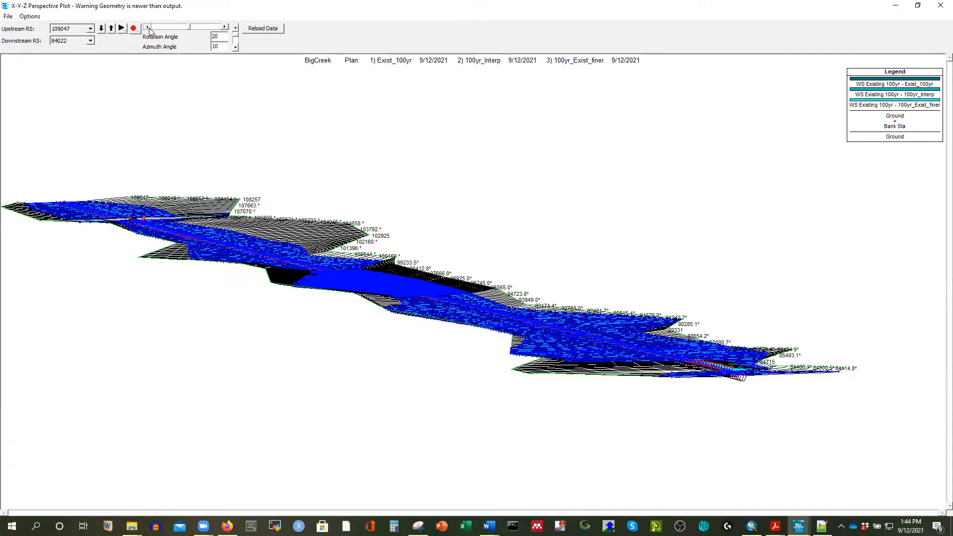
click(148, 28)
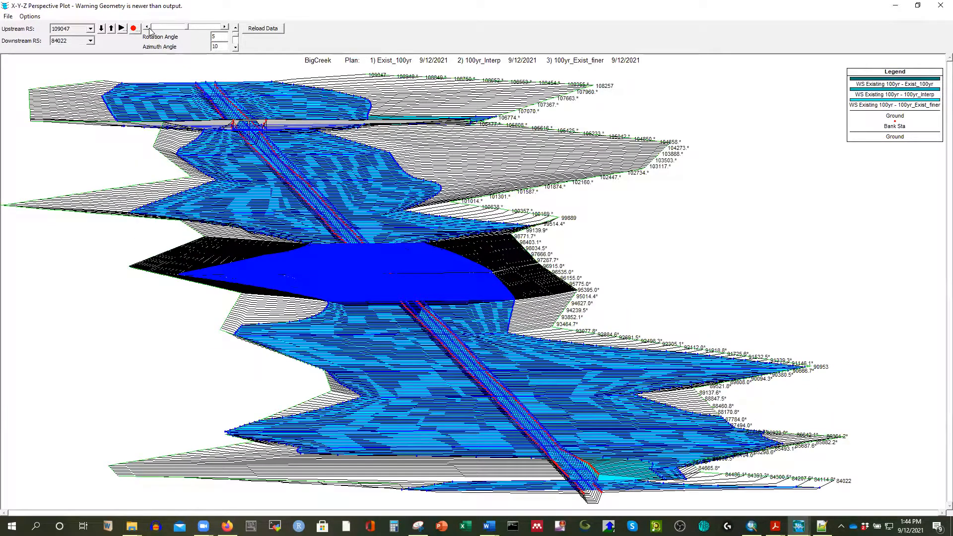
click(149, 28)
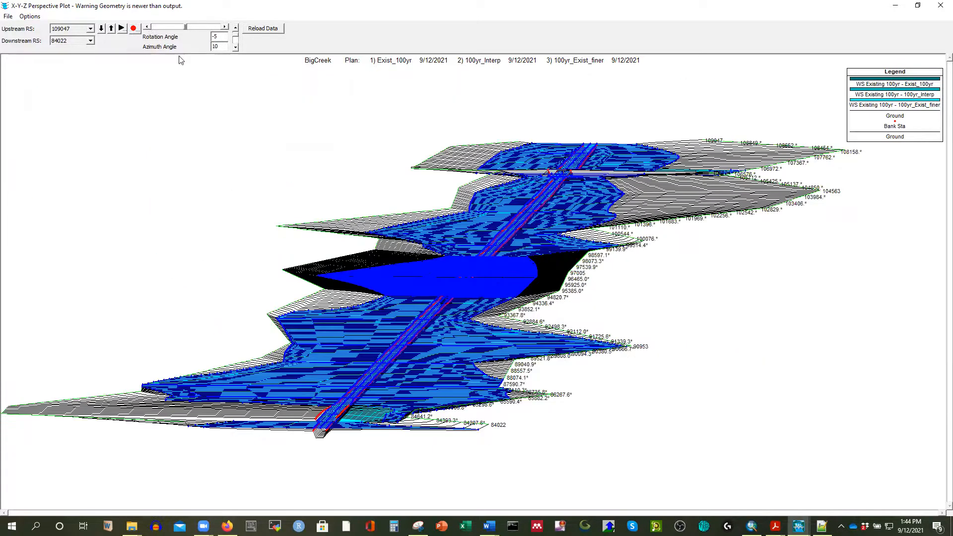